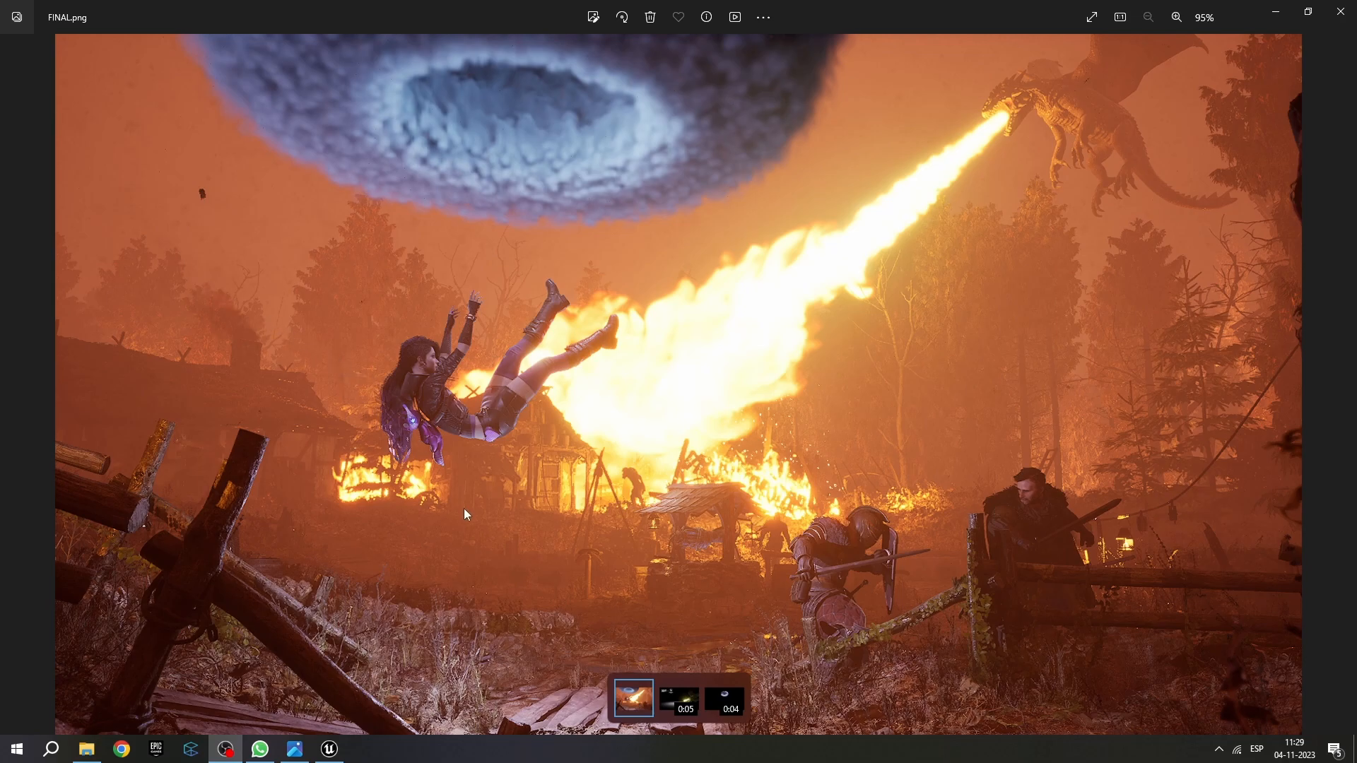
# Preview the Fire2.mp4 and Portal2.mp4 clips.
pyautogui.click(683, 682)
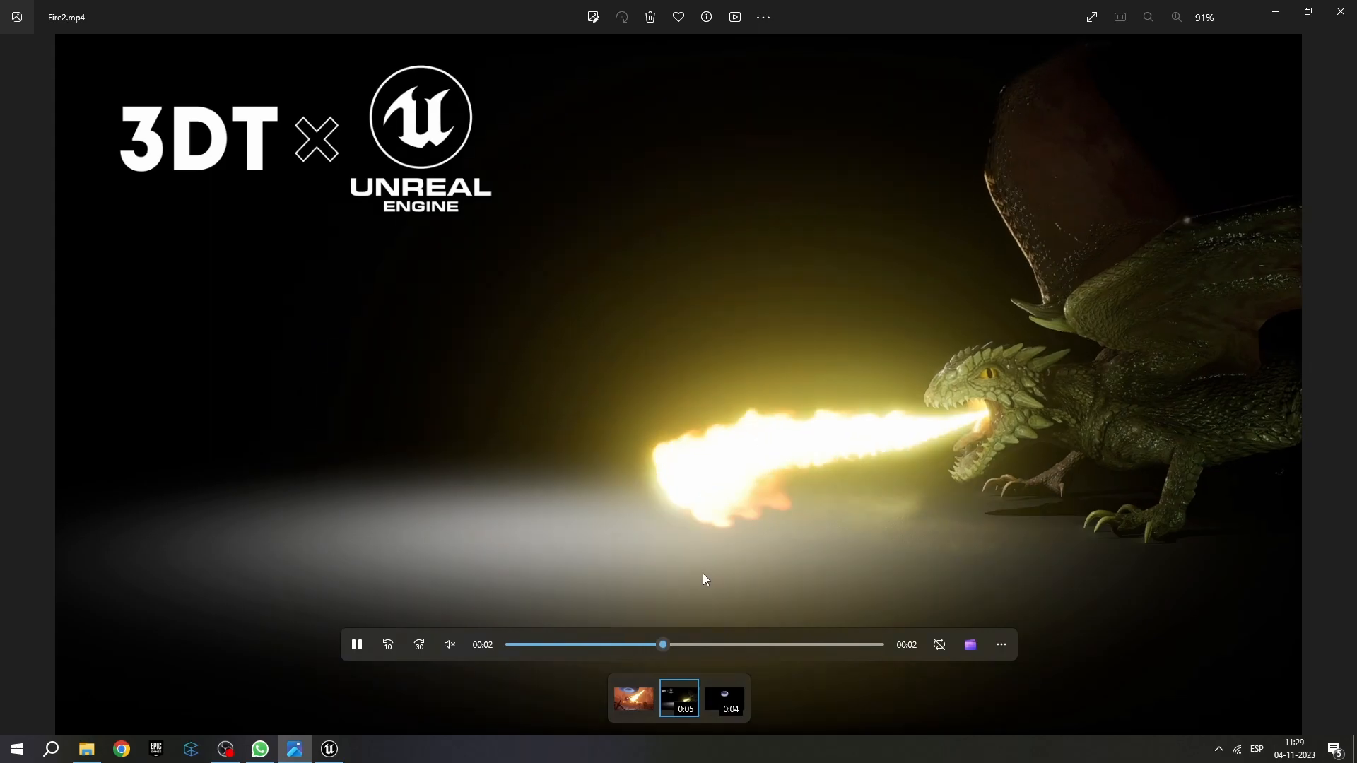
pyautogui.click(732, 711)
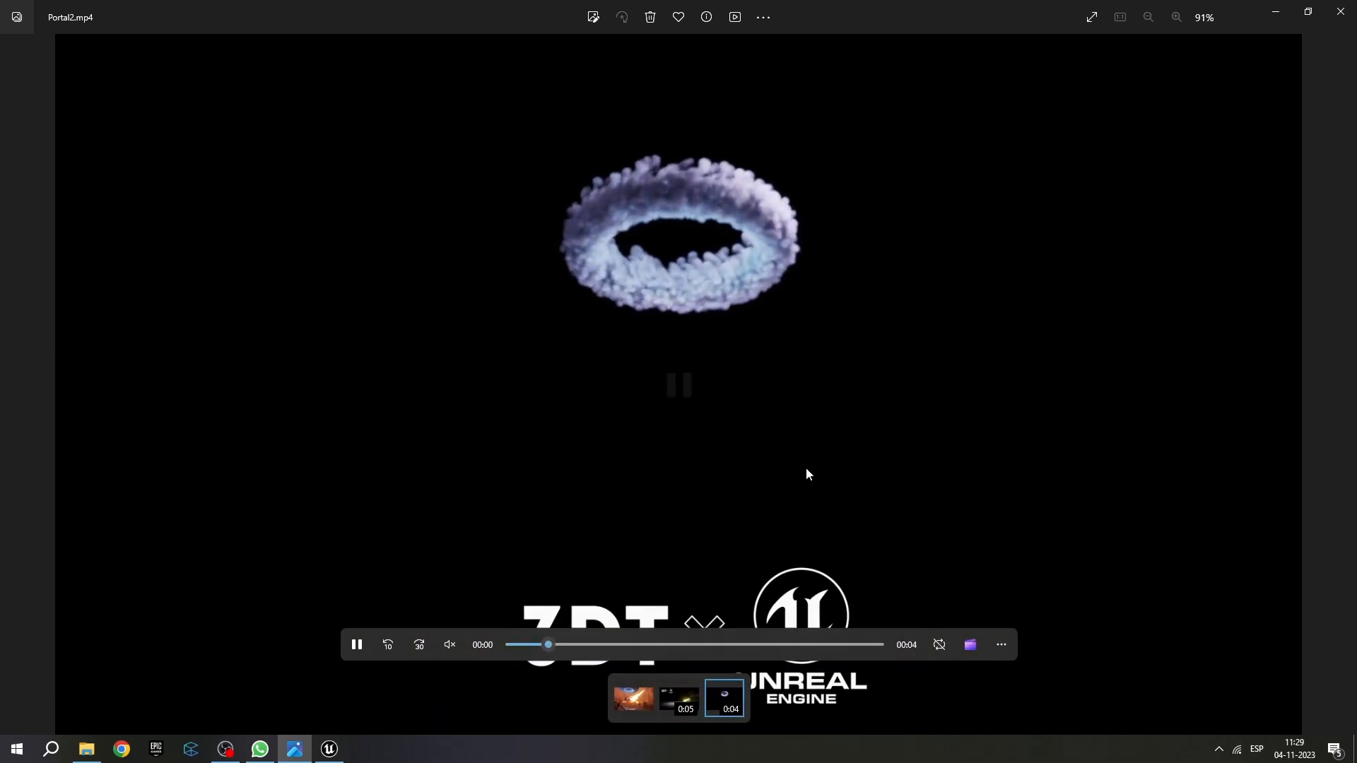
pyautogui.click(555, 367)
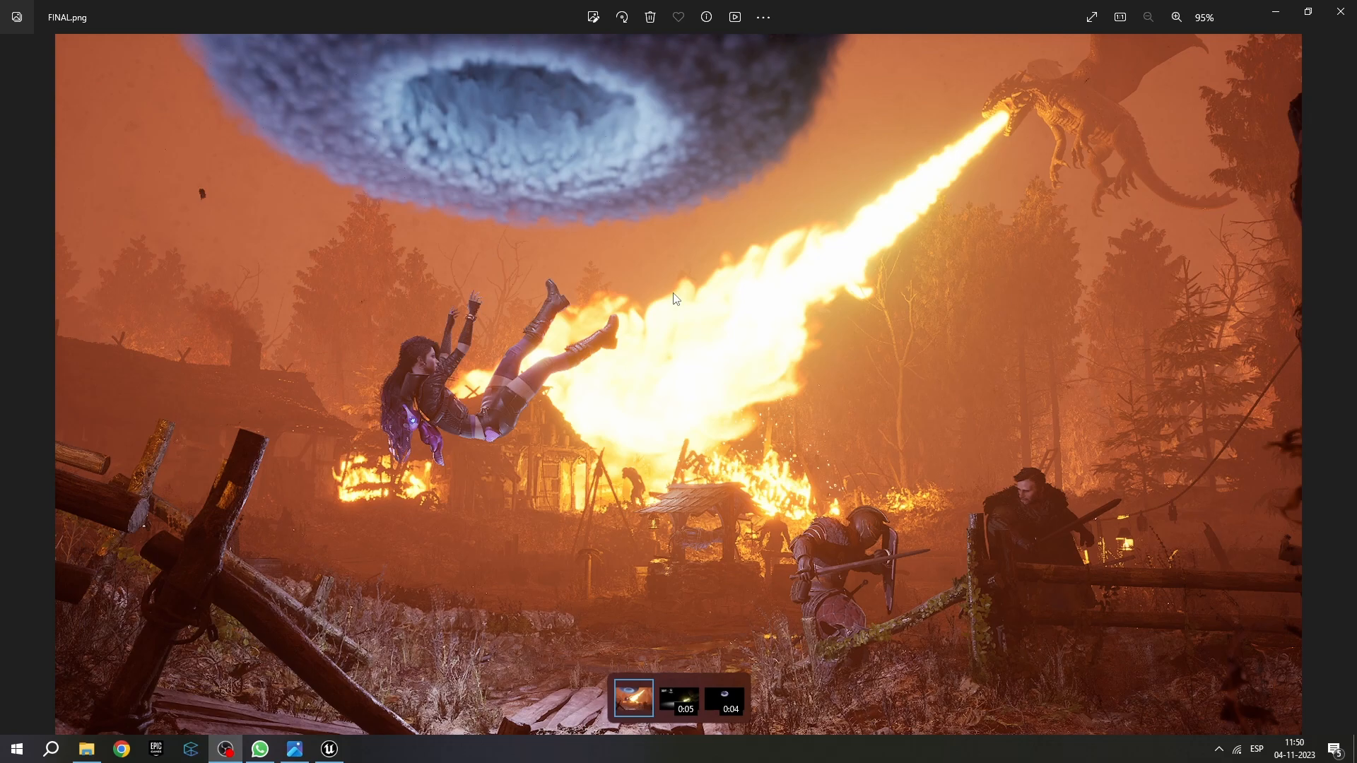
# Switch to Unreal Editor and search the project's plugins for niagara to check which ones are enabled.
pyautogui.click(331, 750)
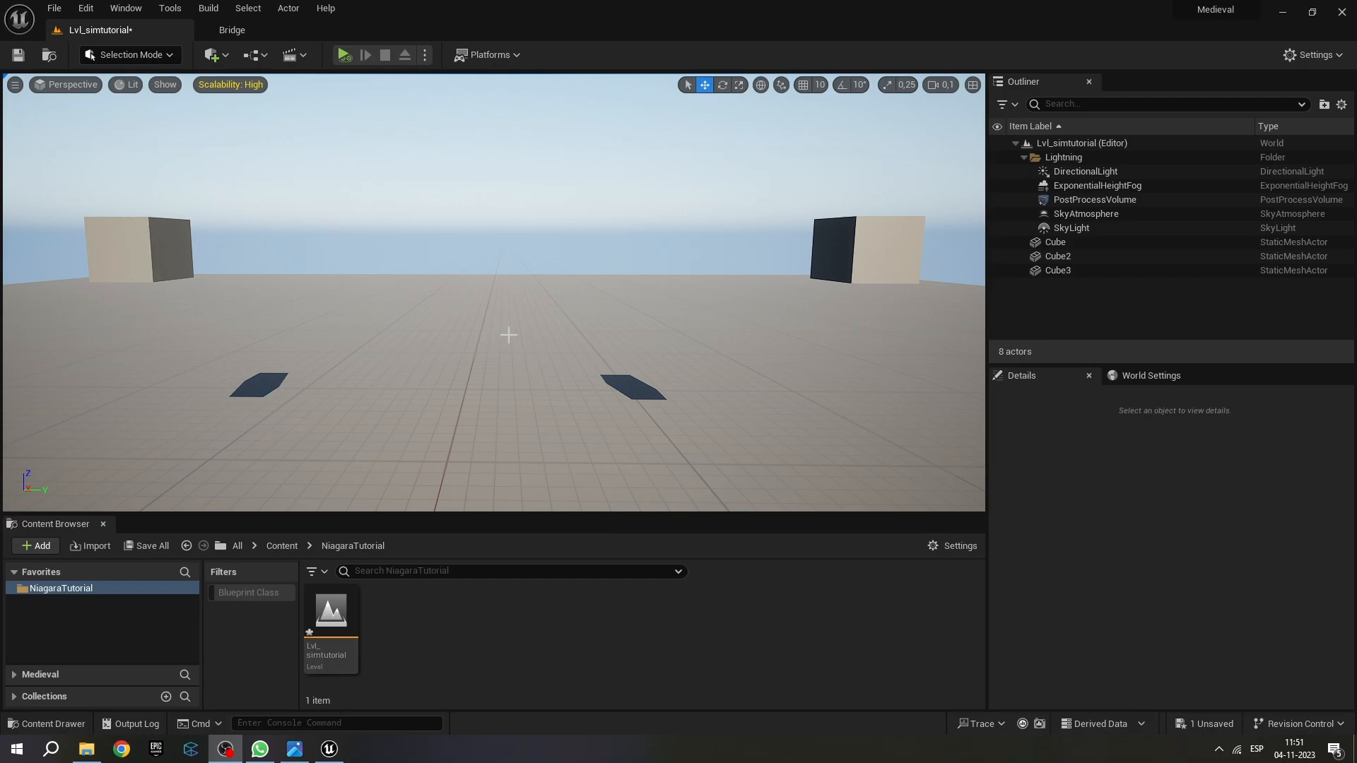
pyautogui.click(86, 8)
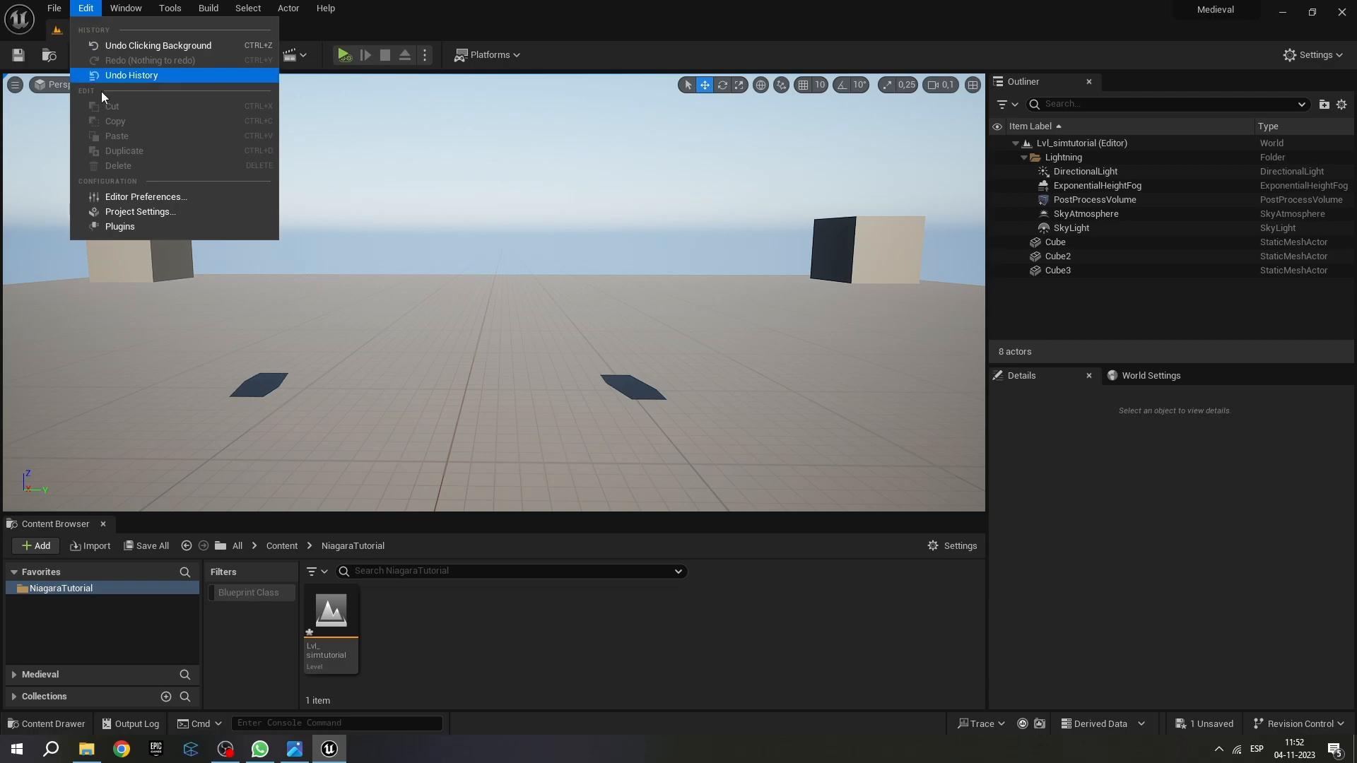
pyautogui.click(120, 226)
pyautogui.write('nbiagara')
pyautogui.press('Right')
pyautogui.press('Delete')
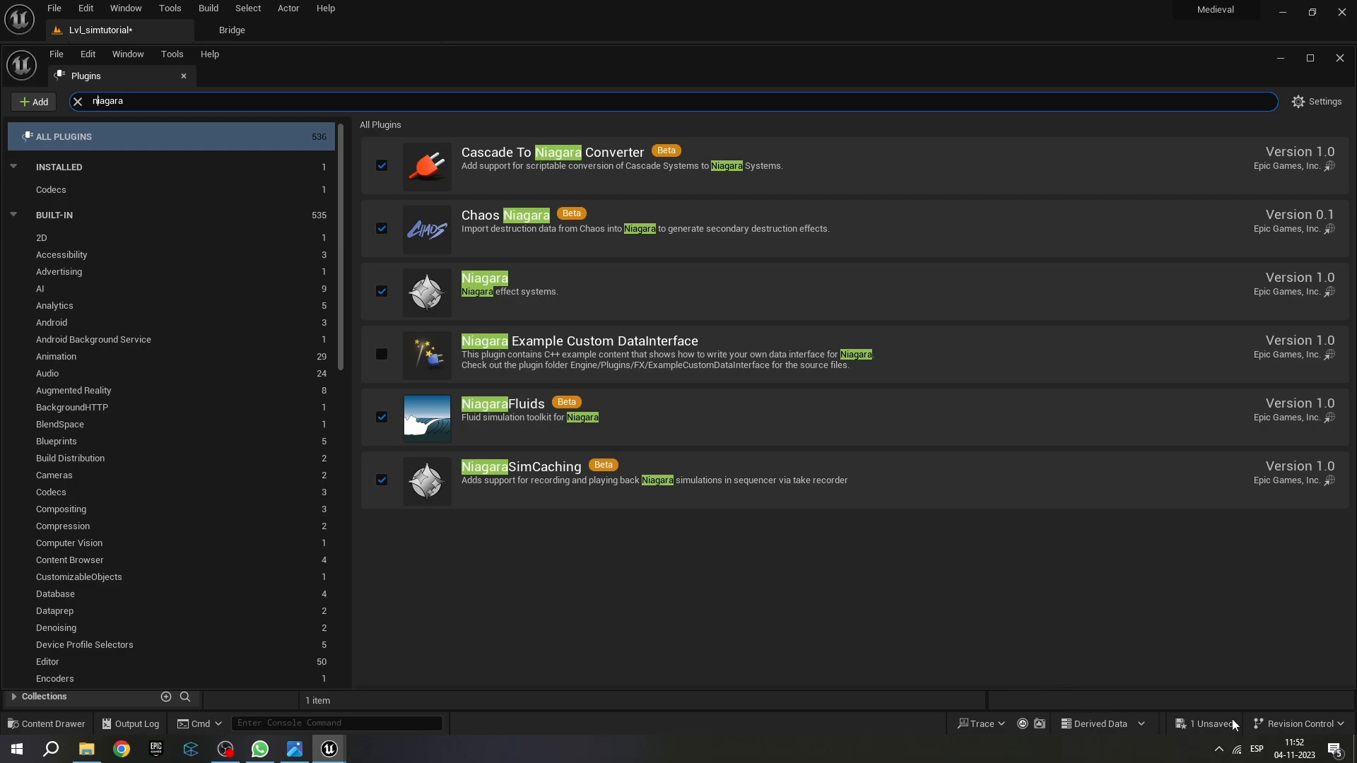
pyautogui.click(1339, 60)
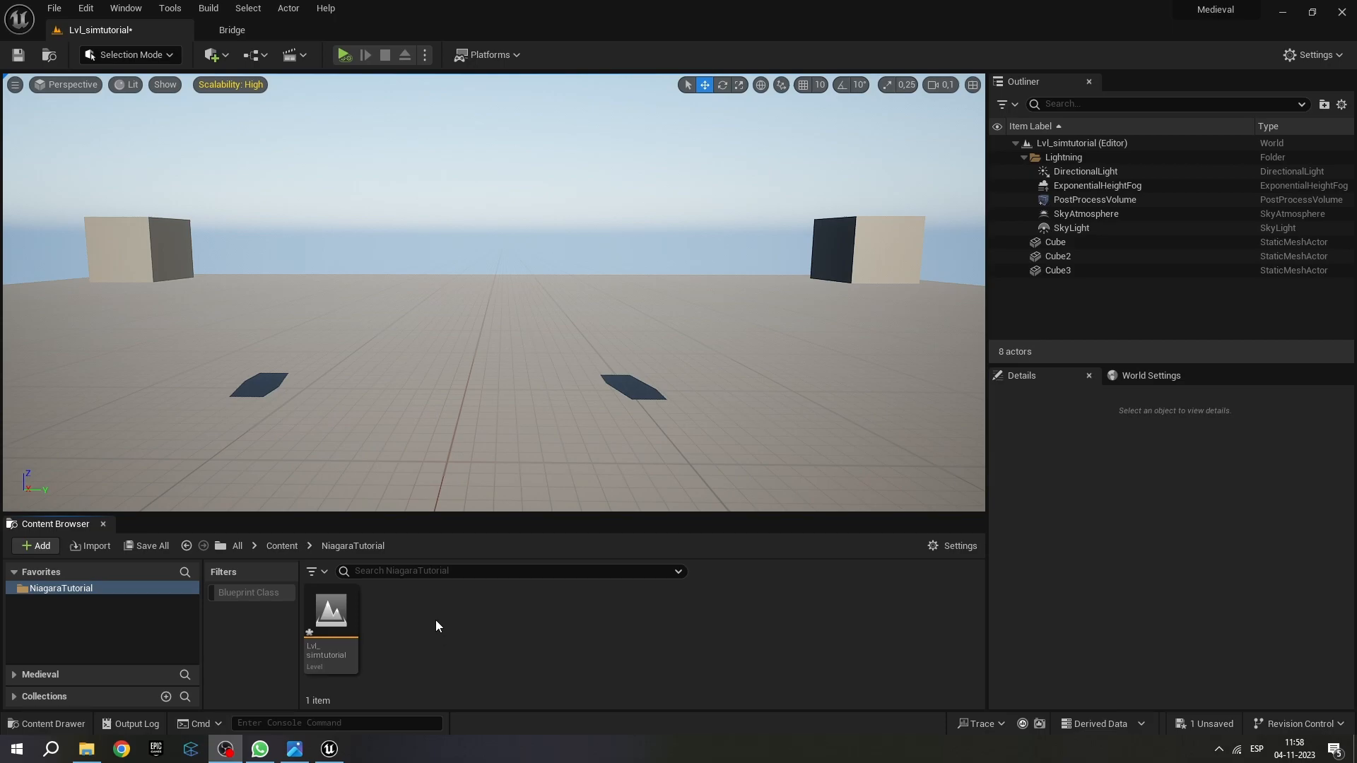
# Create a Niagara System in the NiagaraTutorial folder from the Grid 3D Moving Grid Fire template.
pyautogui.rightClick(436, 621)
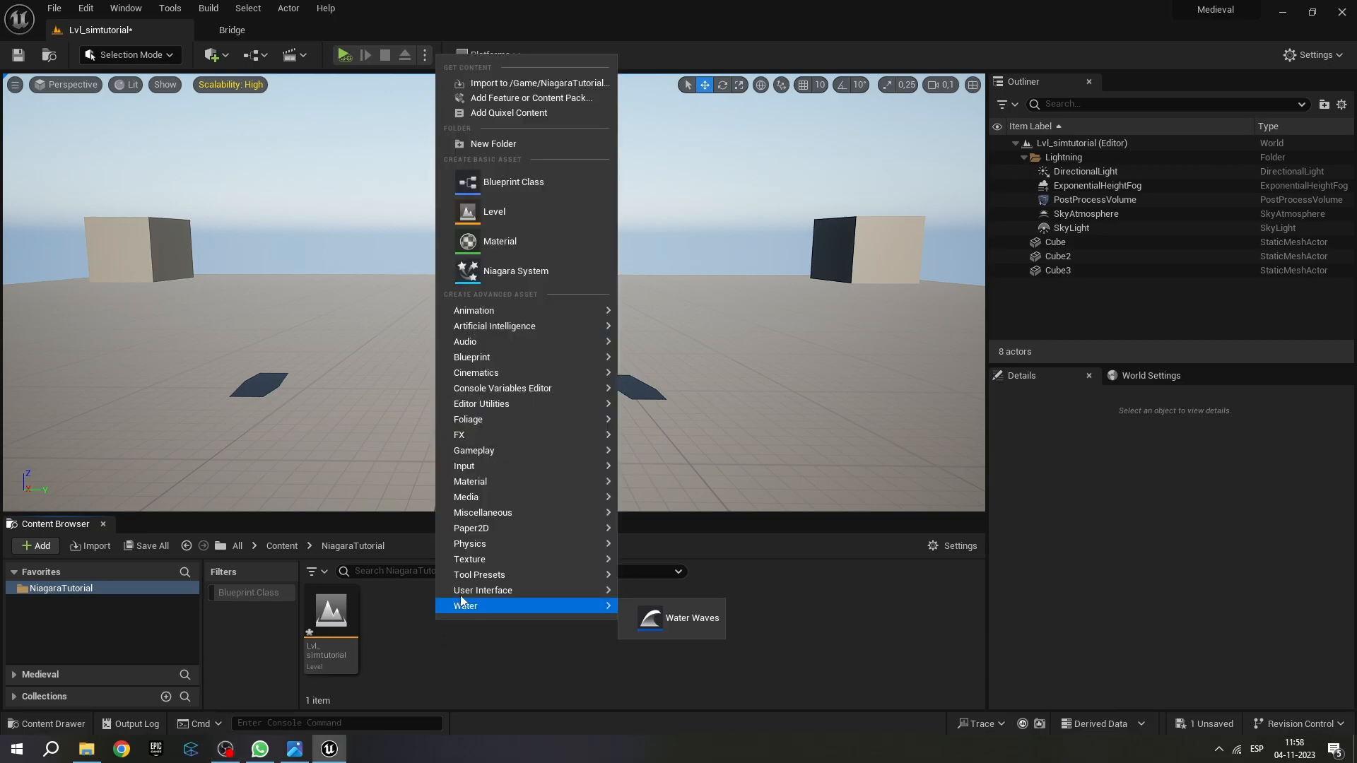
pyautogui.moveTo(557, 435)
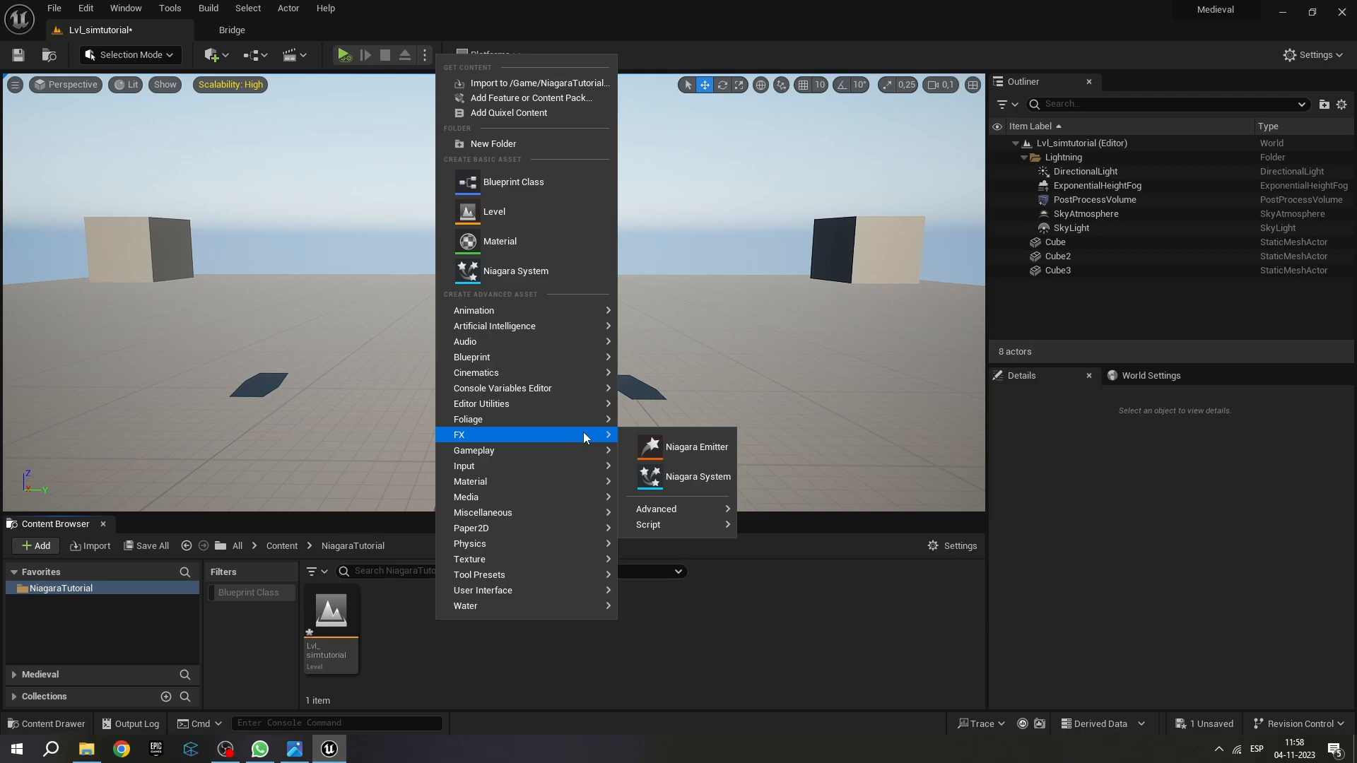
pyautogui.click(689, 478)
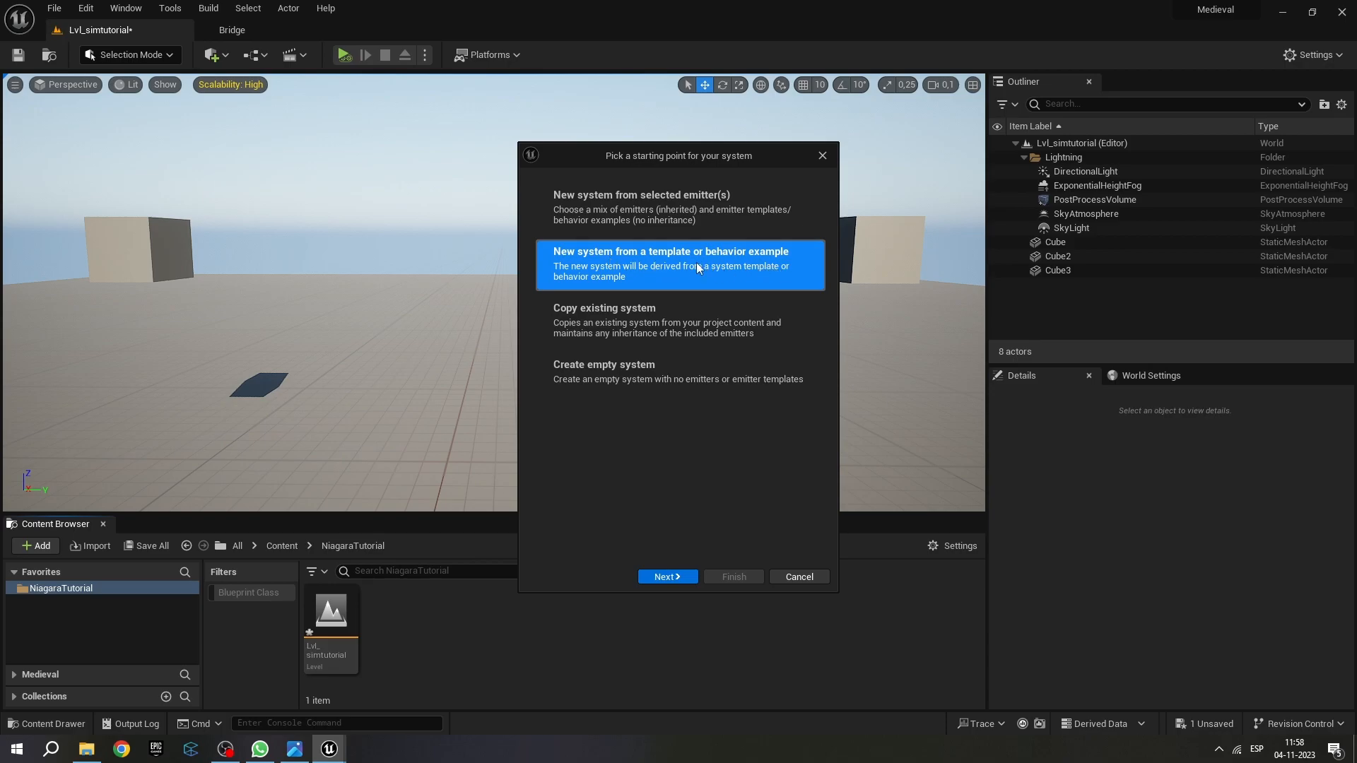
pyautogui.doubleClick(609, 269)
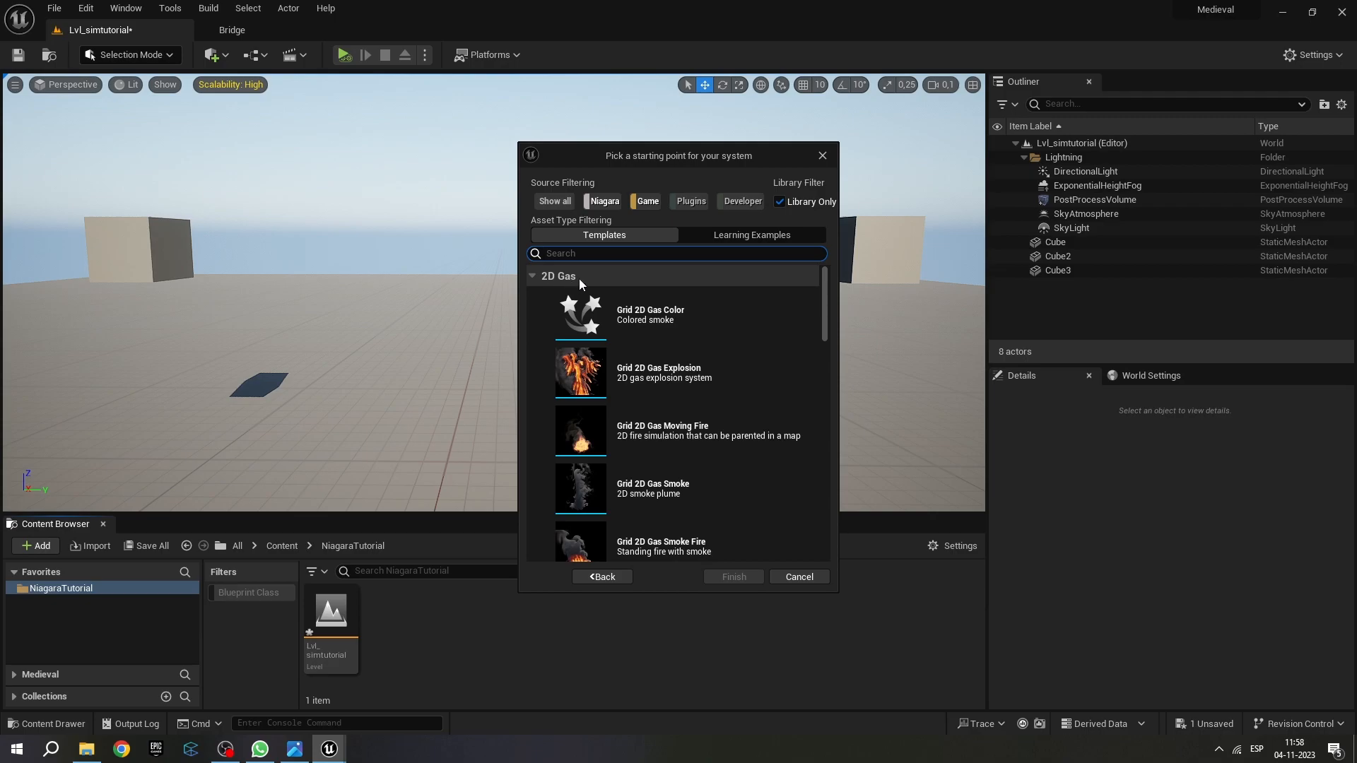
pyautogui.scroll(-5, 590, 459)
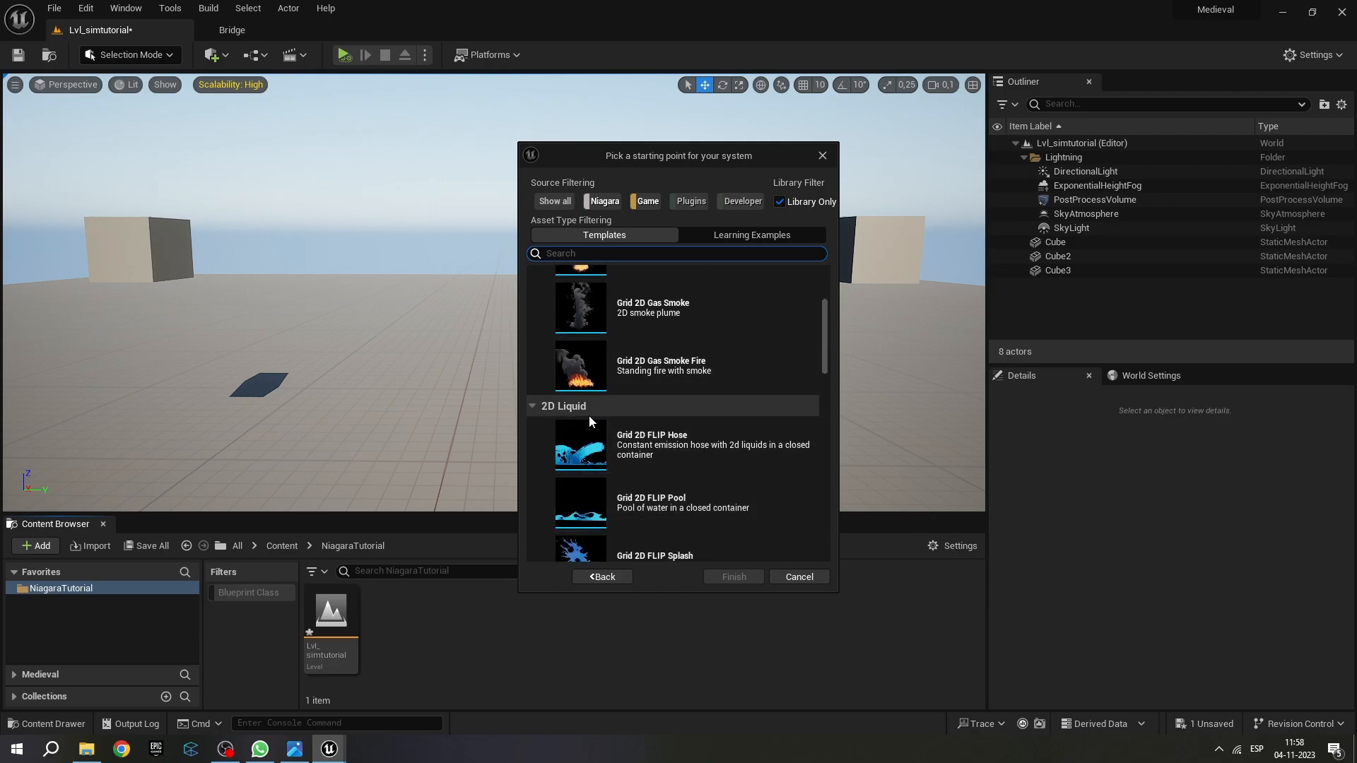
pyautogui.scroll(-5, 590, 424)
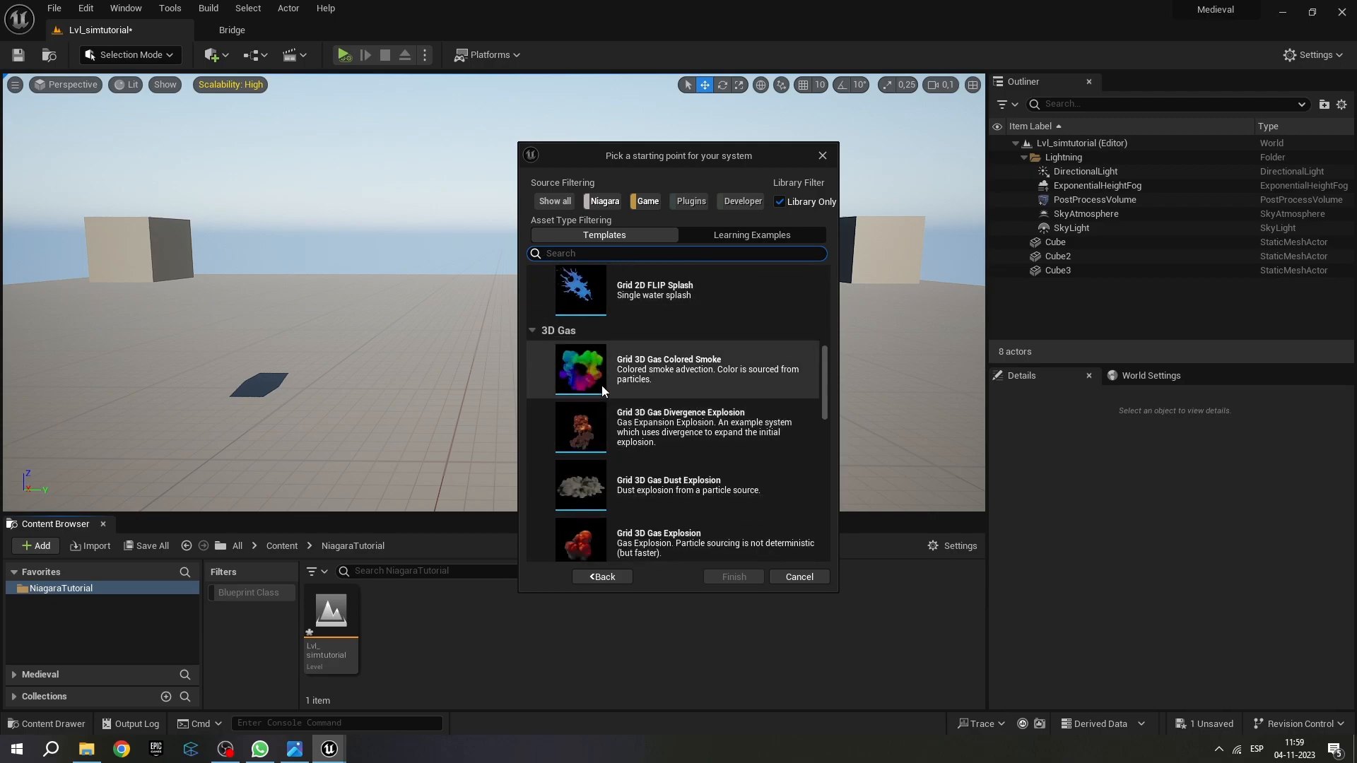
pyautogui.scroll(-2, 622, 396)
pyautogui.scroll(-8, 622, 397)
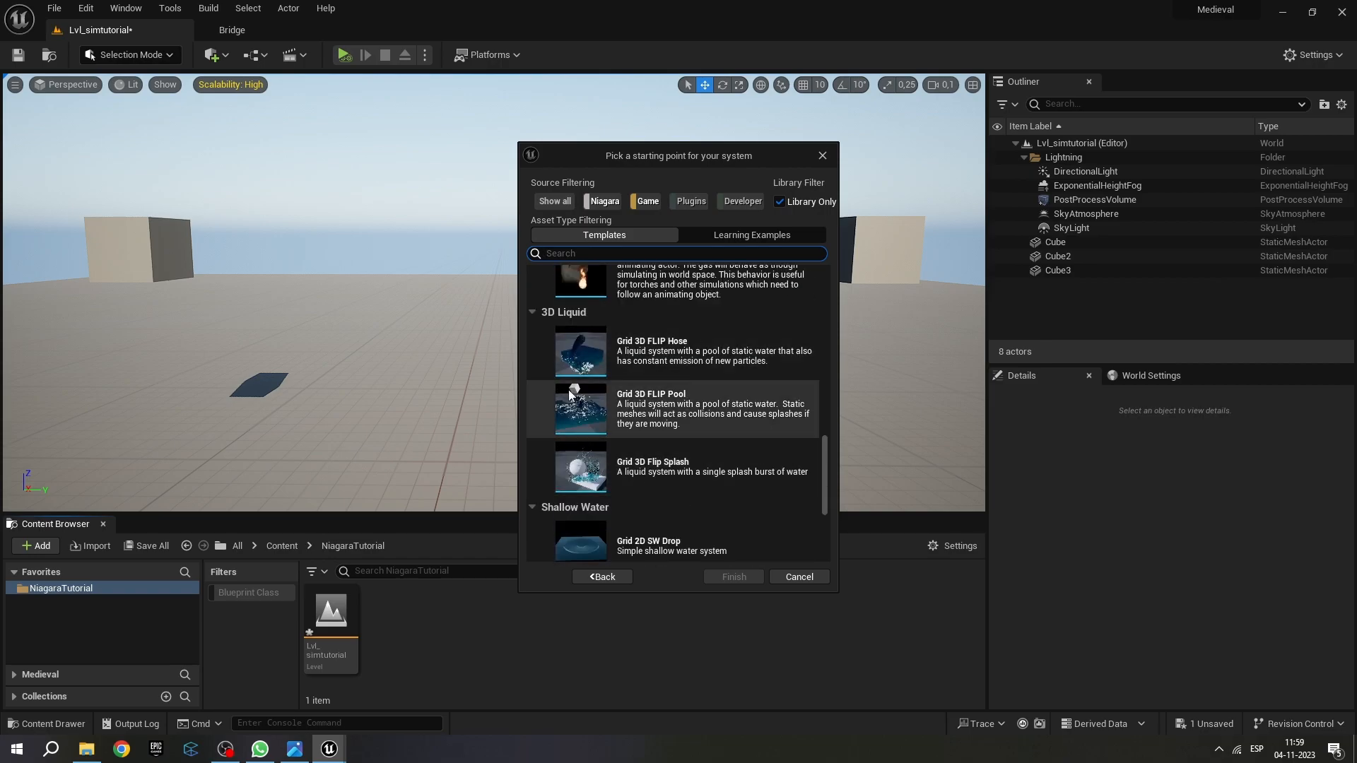
pyautogui.scroll(3, 576, 453)
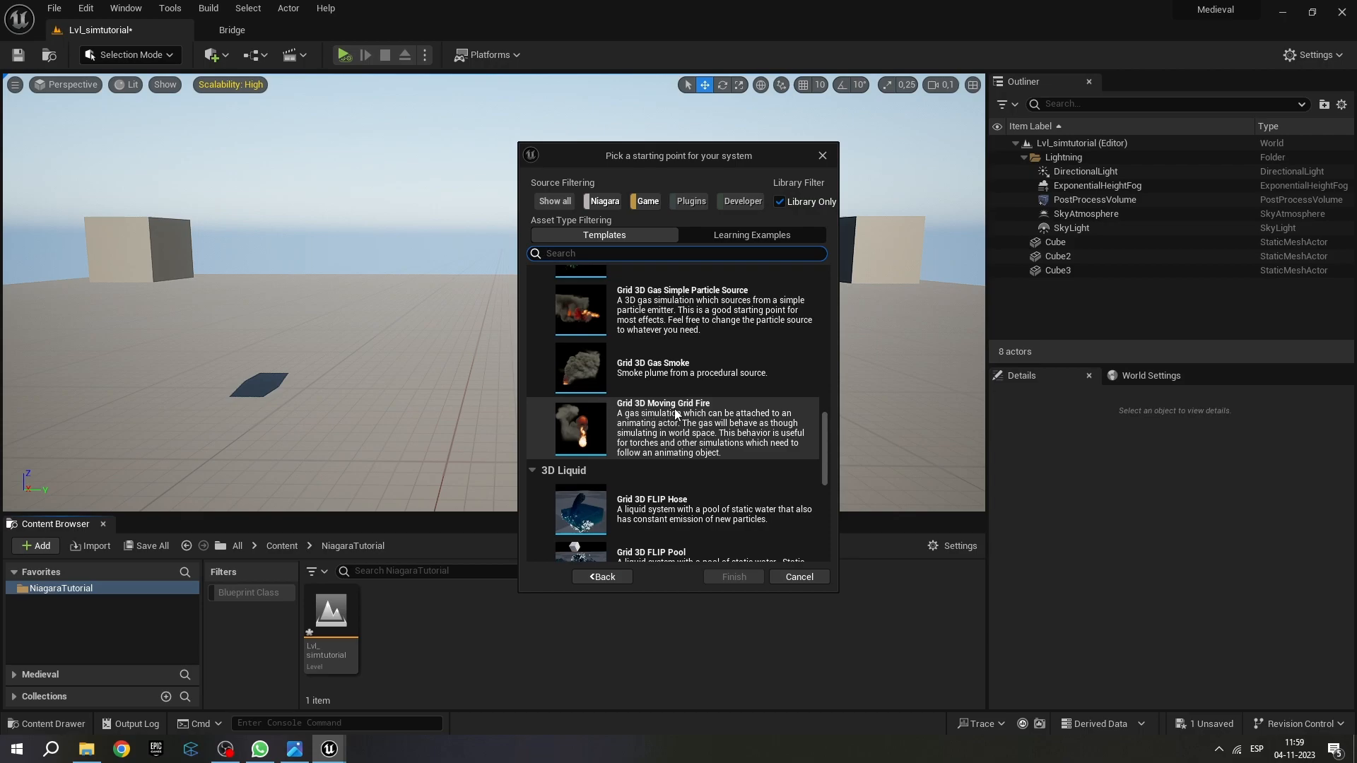
pyautogui.click(630, 424)
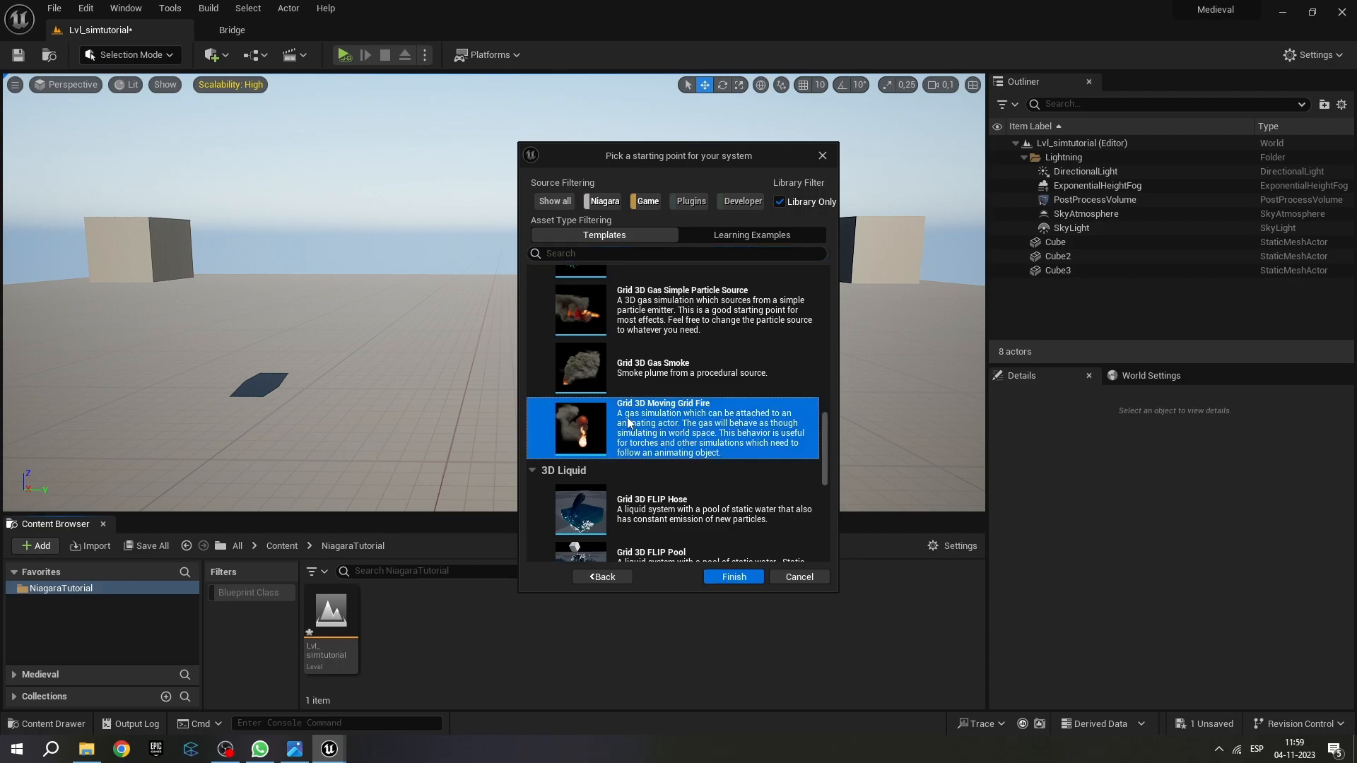
pyautogui.doubleClick(628, 423)
# Name the new Niagara System NS_simtutorial.
pyautogui.write('NS')
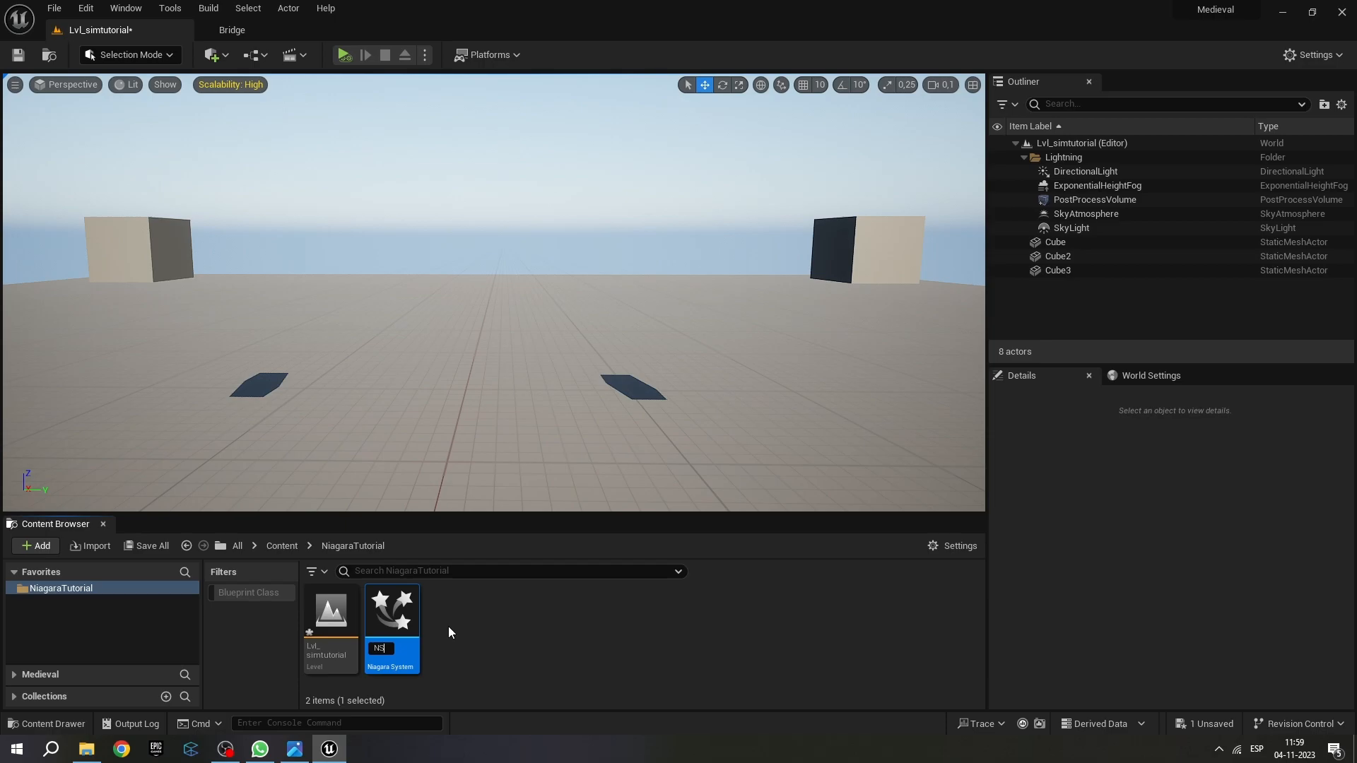
pyautogui.write('-')
pyautogui.press('BackSpace')
pyautogui.write('_')
pyautogui.write('sim')
pyautogui.write('t')
pyautogui.write('u')
pyautogui.write('tori')
pyautogui.write('al')
pyautogui.press('Return')
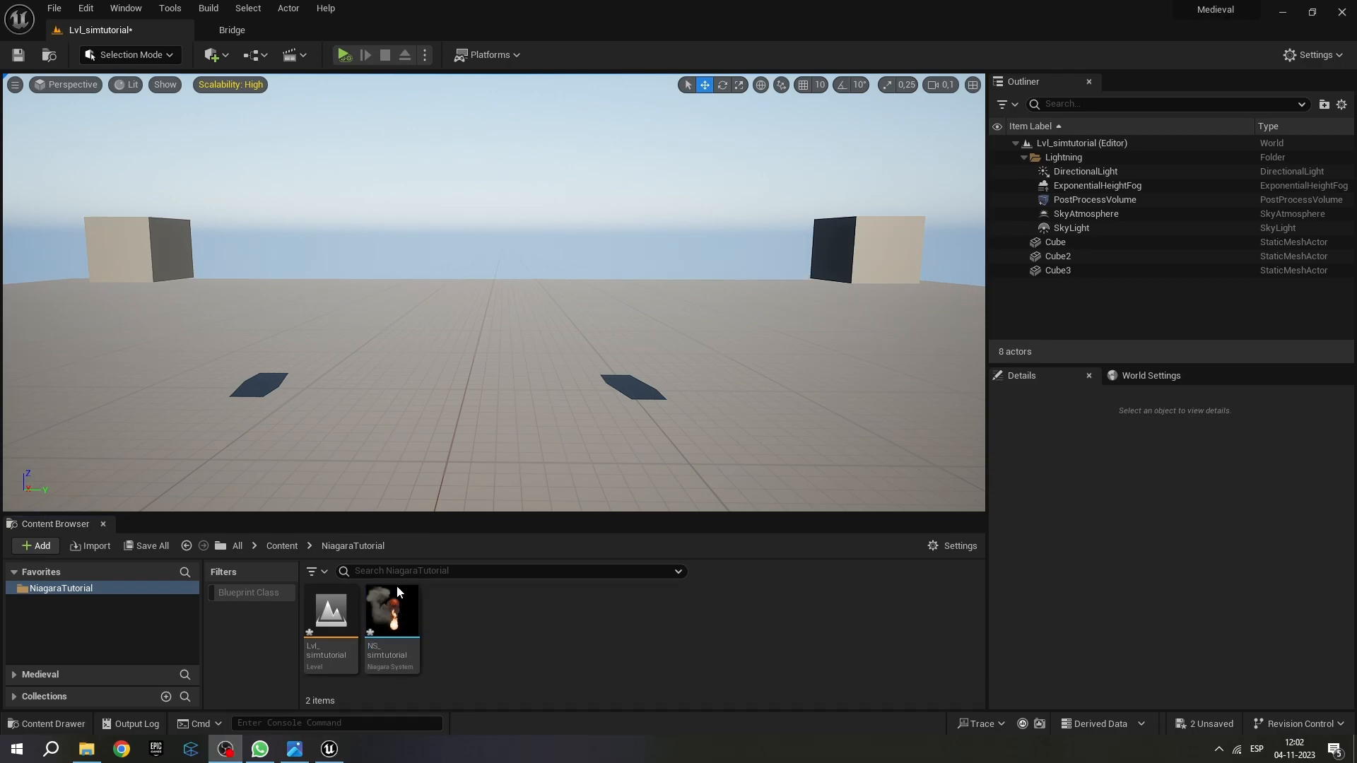
# Place NS_simtutorial in the level and set its location to X 0 and Z -250.
pyautogui.moveTo(393, 621)
pyautogui.moveTo(381, 606); pyautogui.dragTo(504, 407)
pyautogui.click(1243, 586)
pyautogui.click(1298, 587)
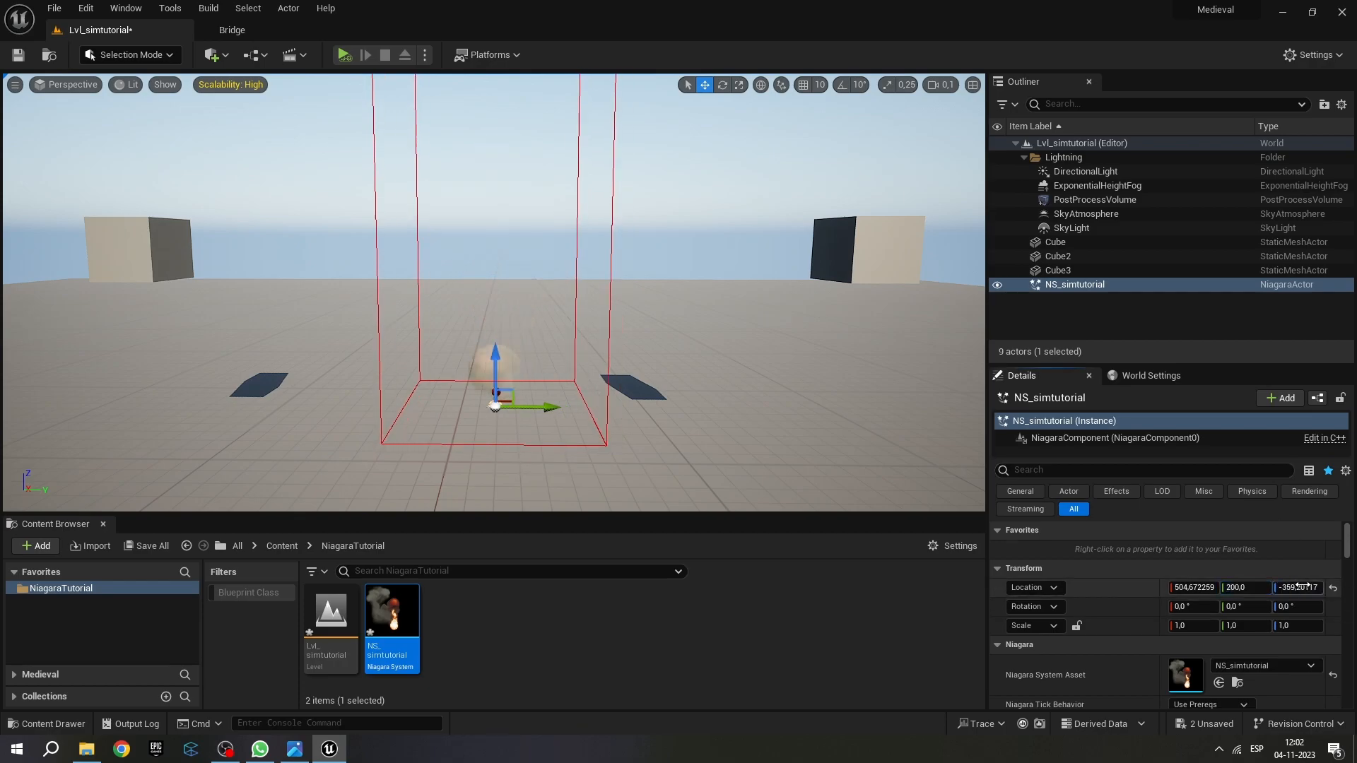
pyautogui.write('-250')
pyautogui.press('Return')
pyautogui.click(1195, 588)
pyautogui.write('0')
pyautogui.press('Return')
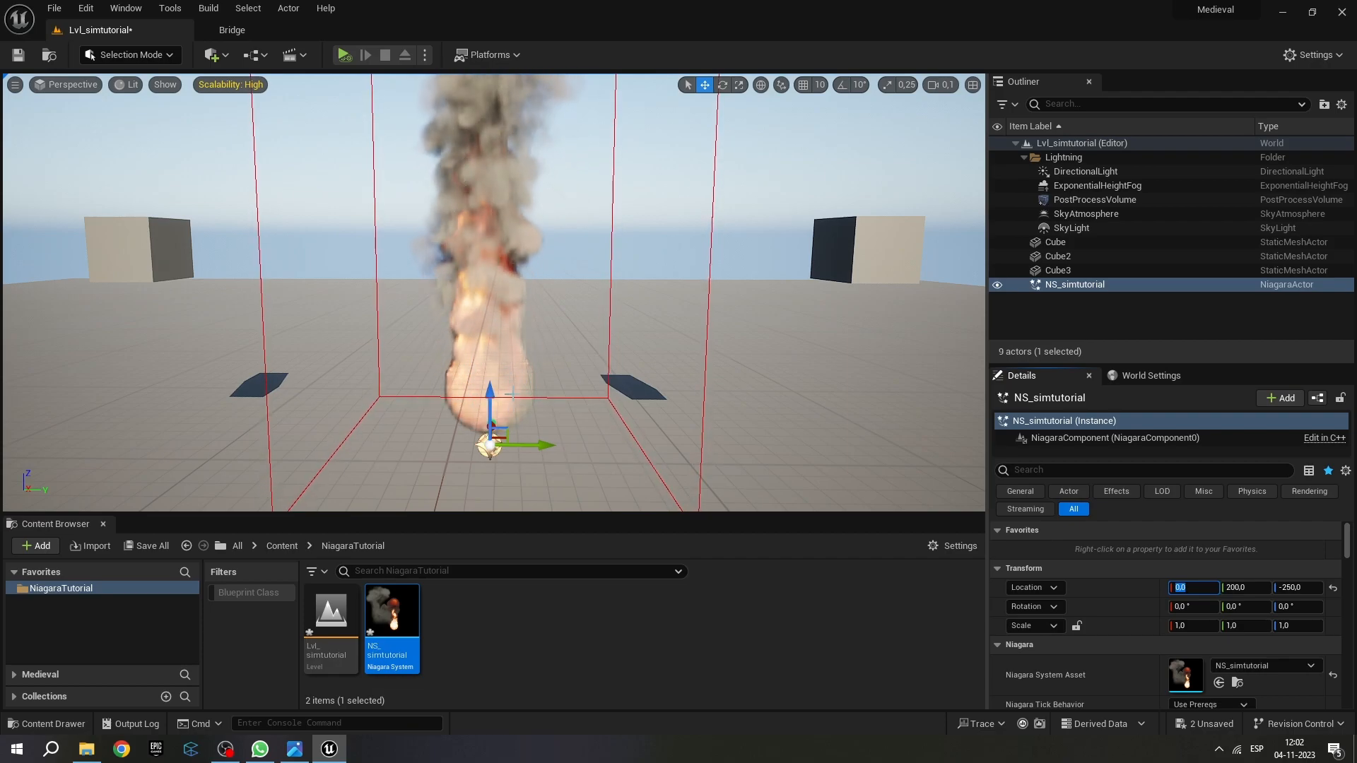
# Hide the NS_simtutorial actor in the level and open its Niagara System for editing.
pyautogui.moveTo(568, 402); pyautogui.dragTo(537, 446, button='right')
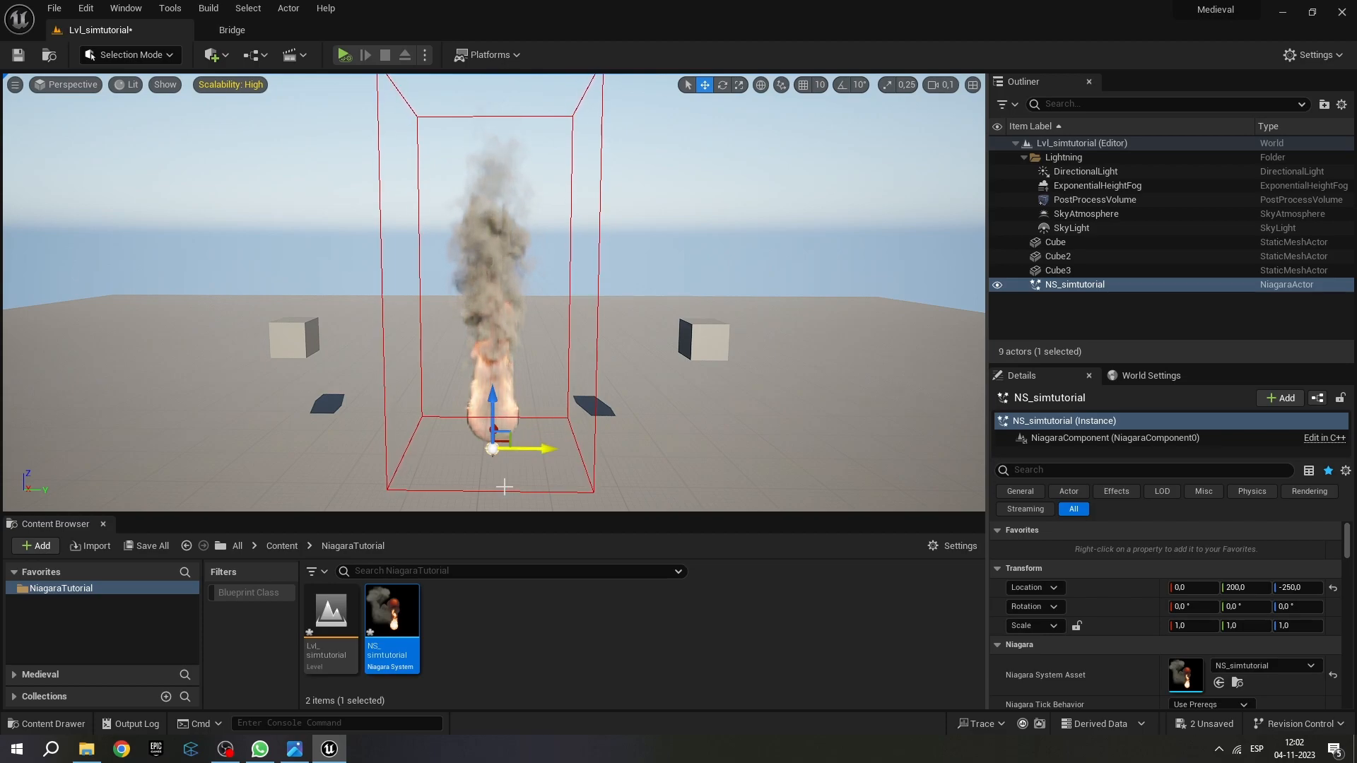
pyautogui.click(998, 285)
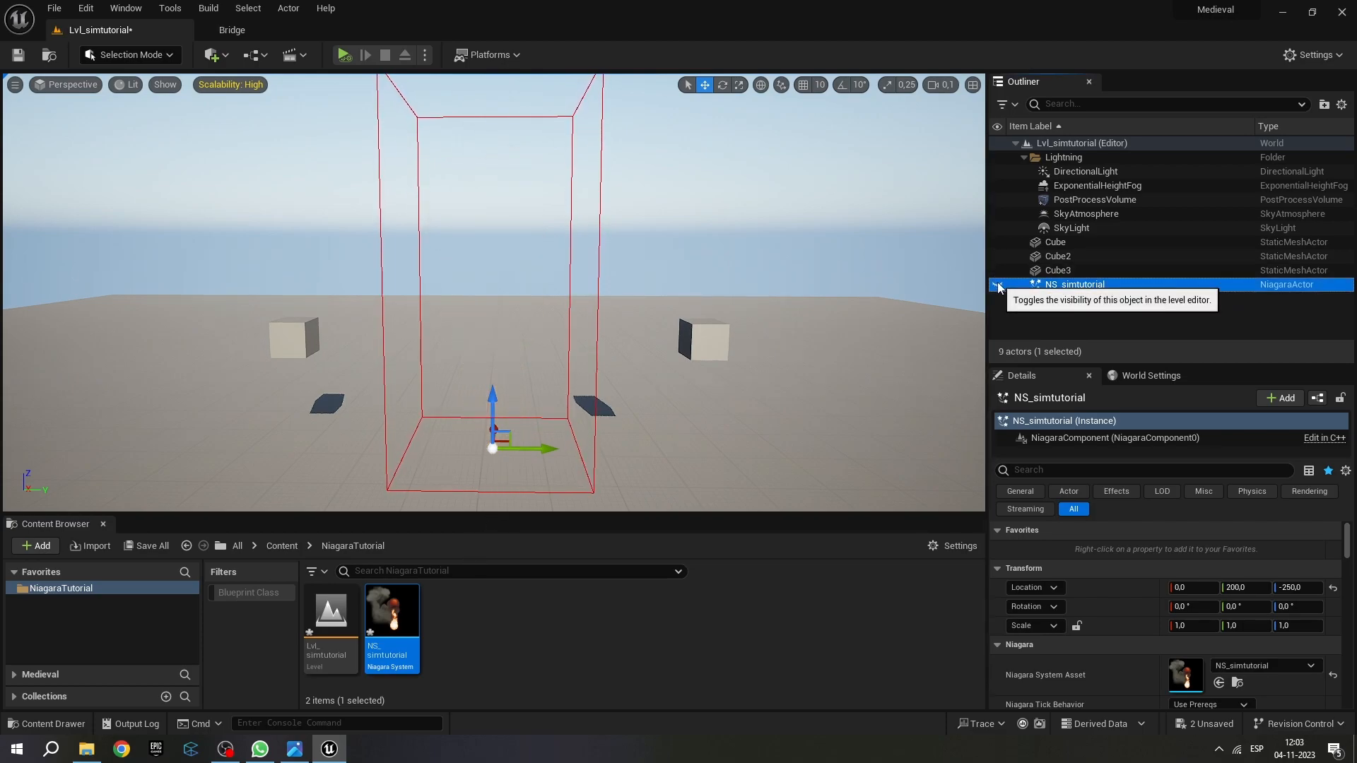
pyautogui.rightClick(1072, 292)
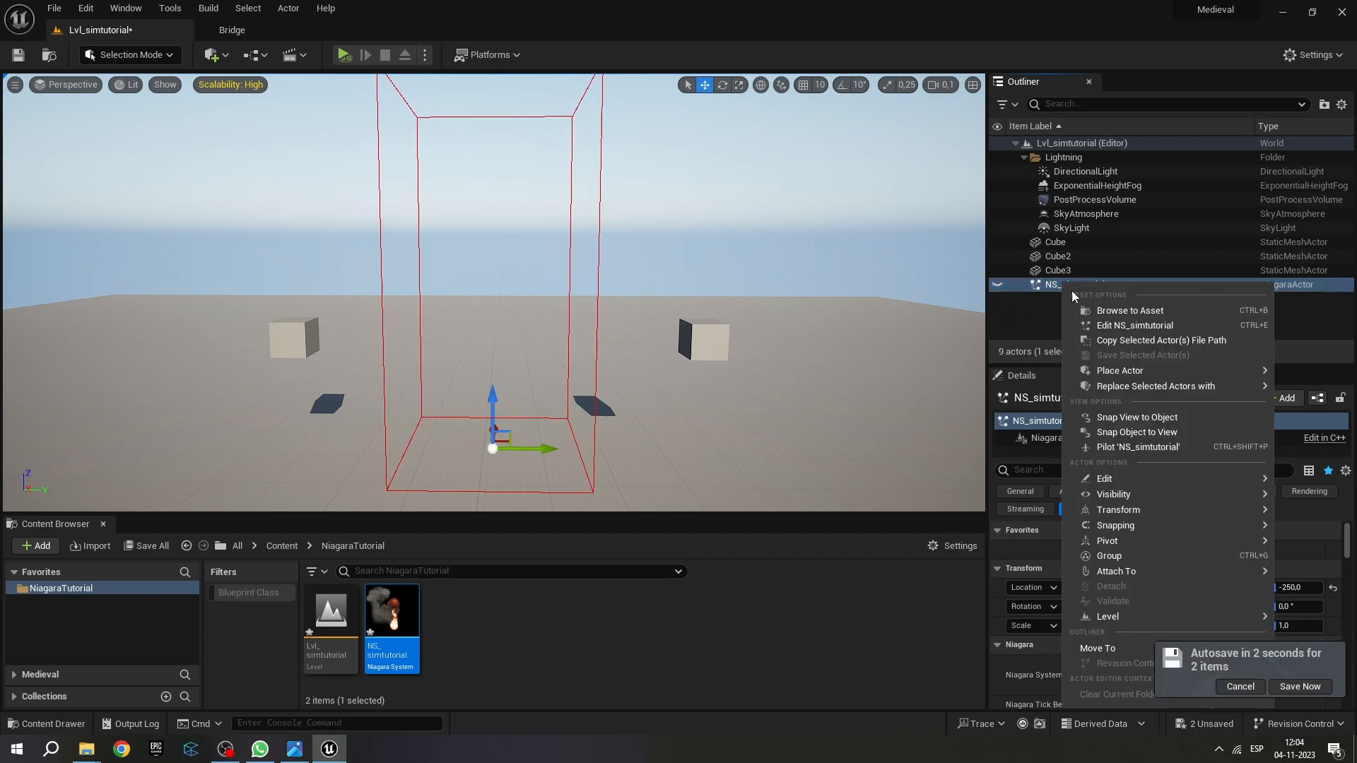
pyautogui.click(1117, 328)
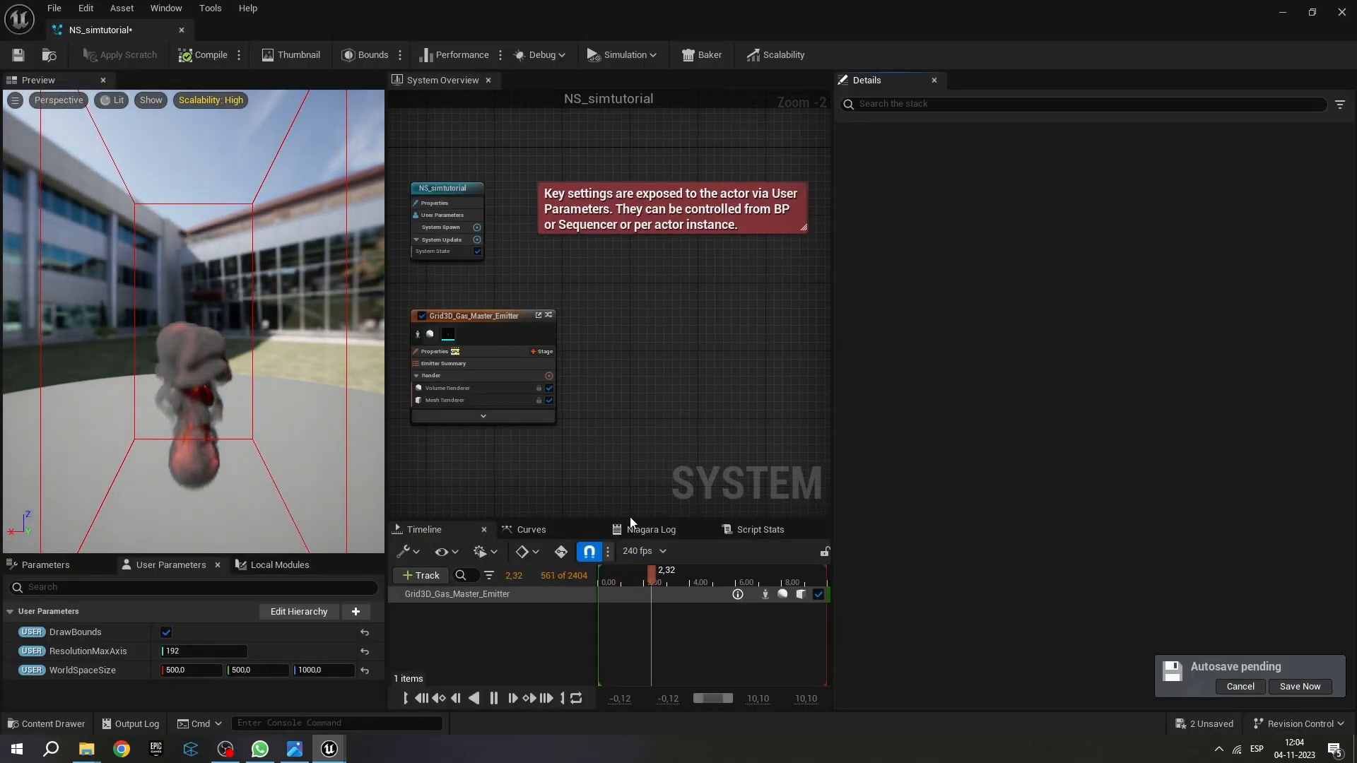
# Hold the simulation preview at 3.95 on the timeline and move the Grid3D_Gas_Master_Emitter node to the right, keeping it selected.
pyautogui.click(689, 575)
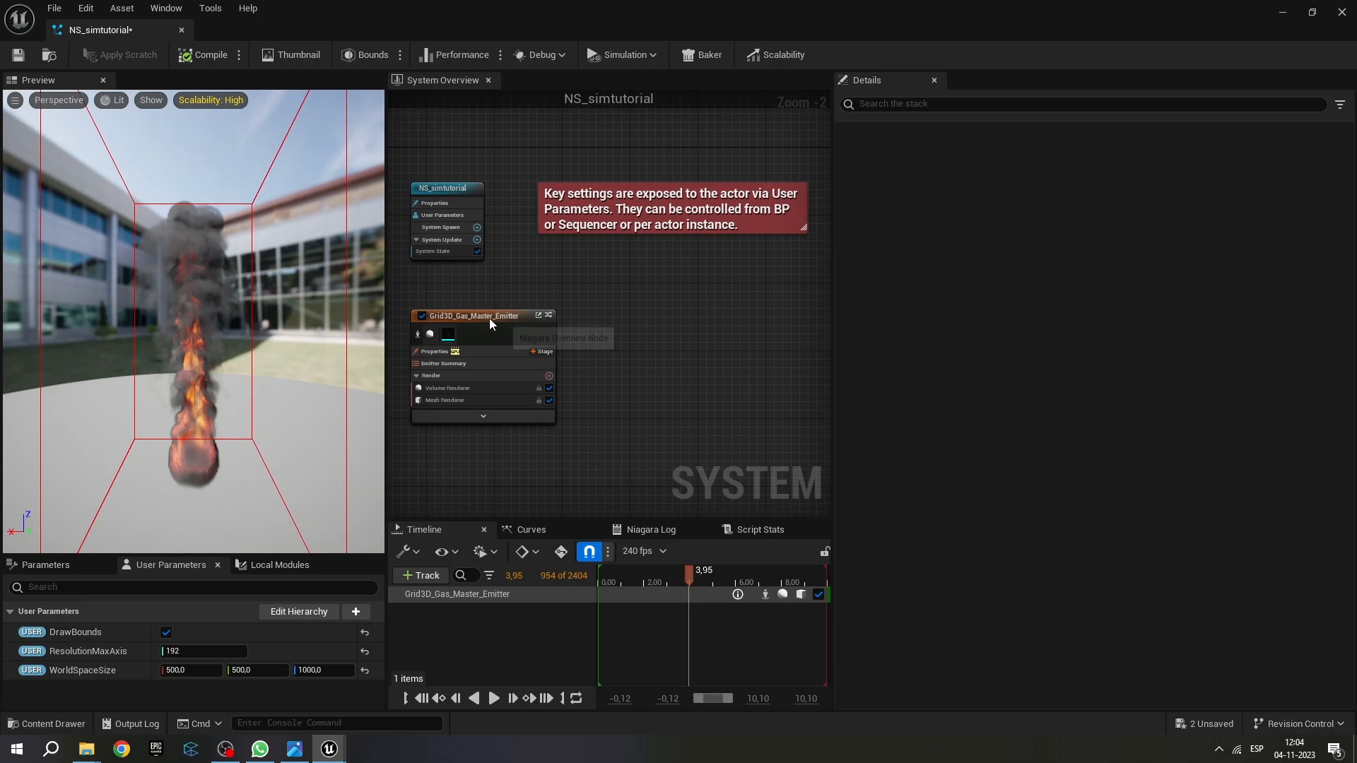
pyautogui.moveTo(487, 317); pyautogui.dragTo(627, 305)
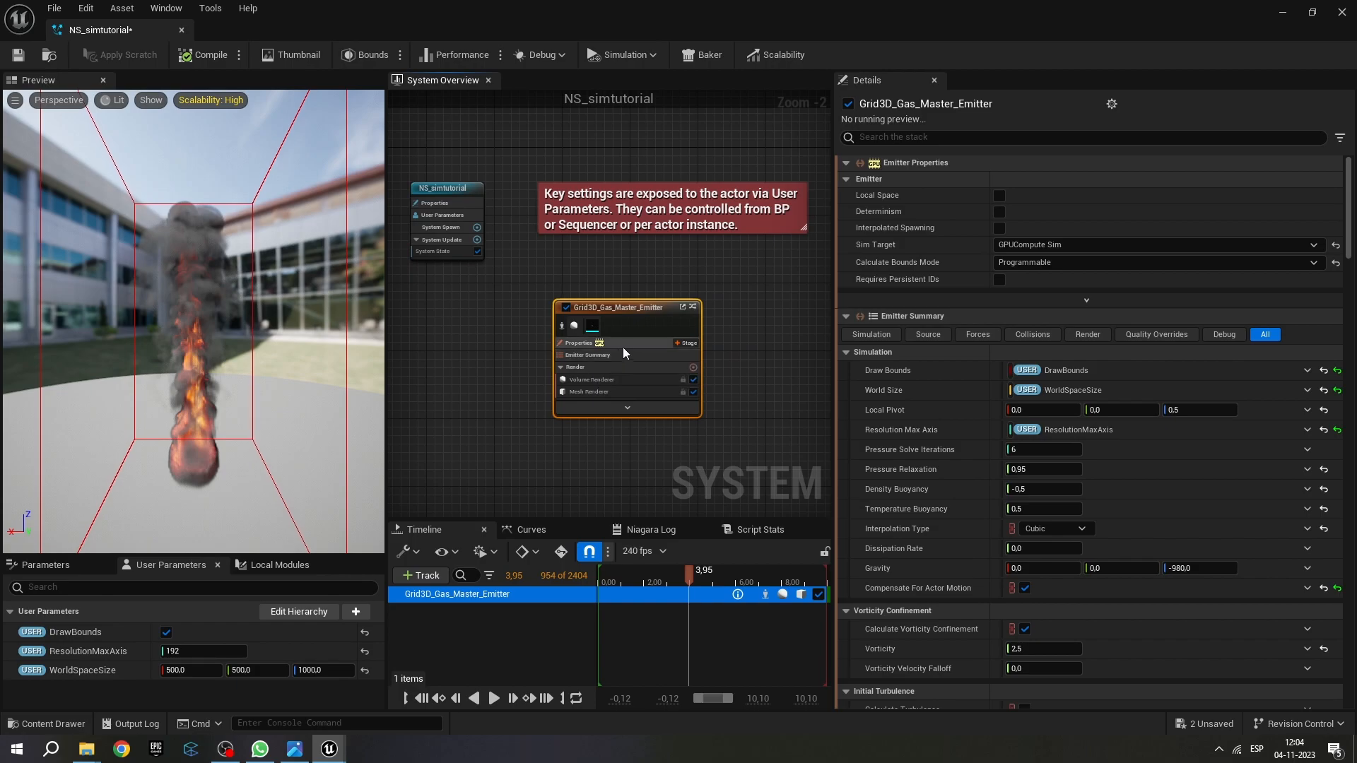
pyautogui.click(587, 354)
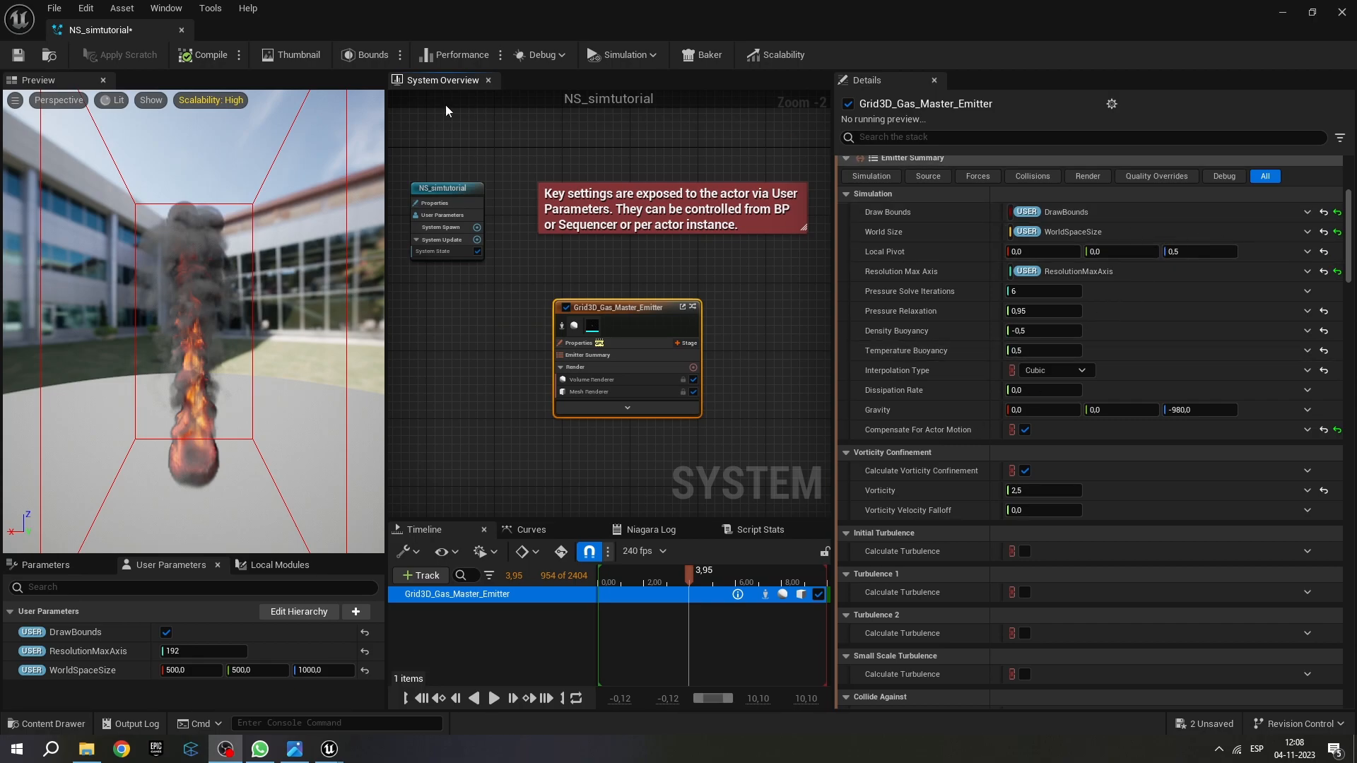
# Replace the user parameter links on the emitter's Draw Bounds, World Size and Resolution Max Axis with local values.
pyautogui.click(1307, 213)
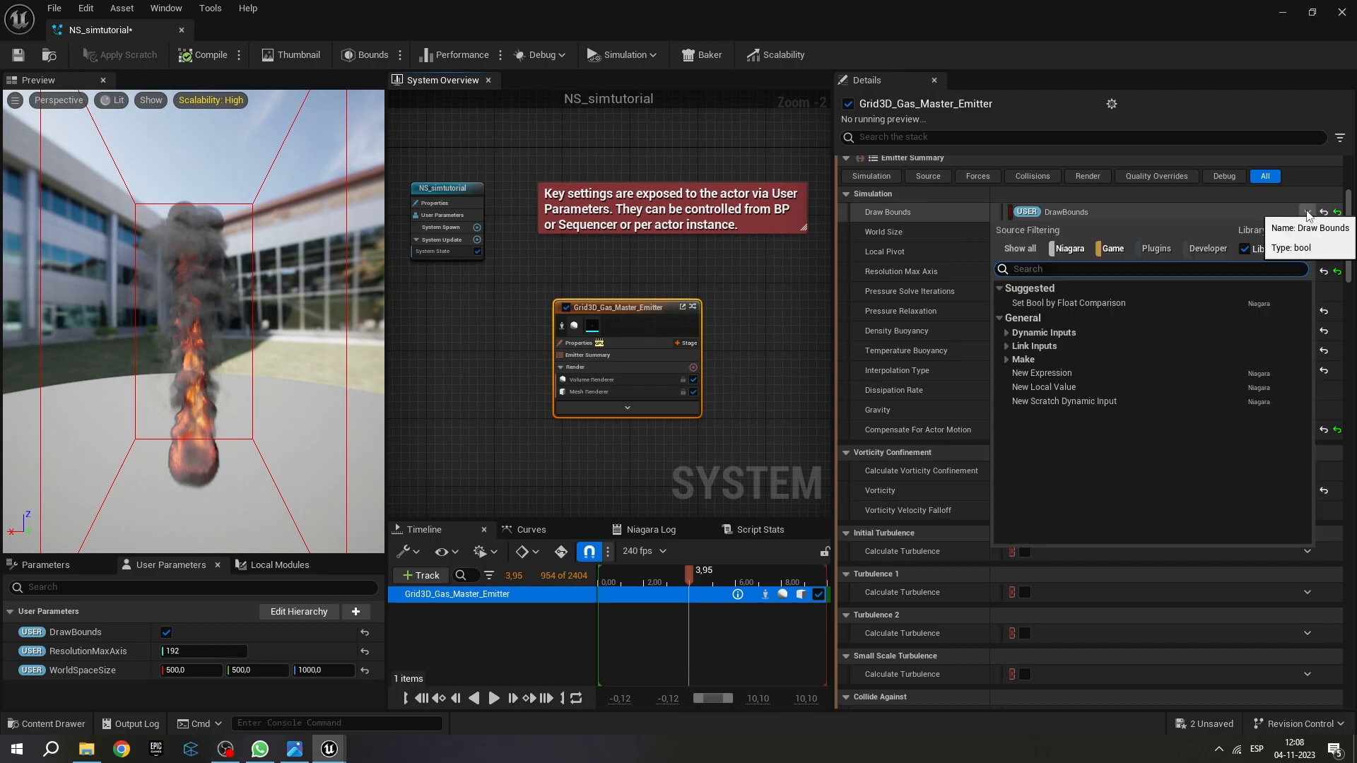
pyautogui.click(1083, 388)
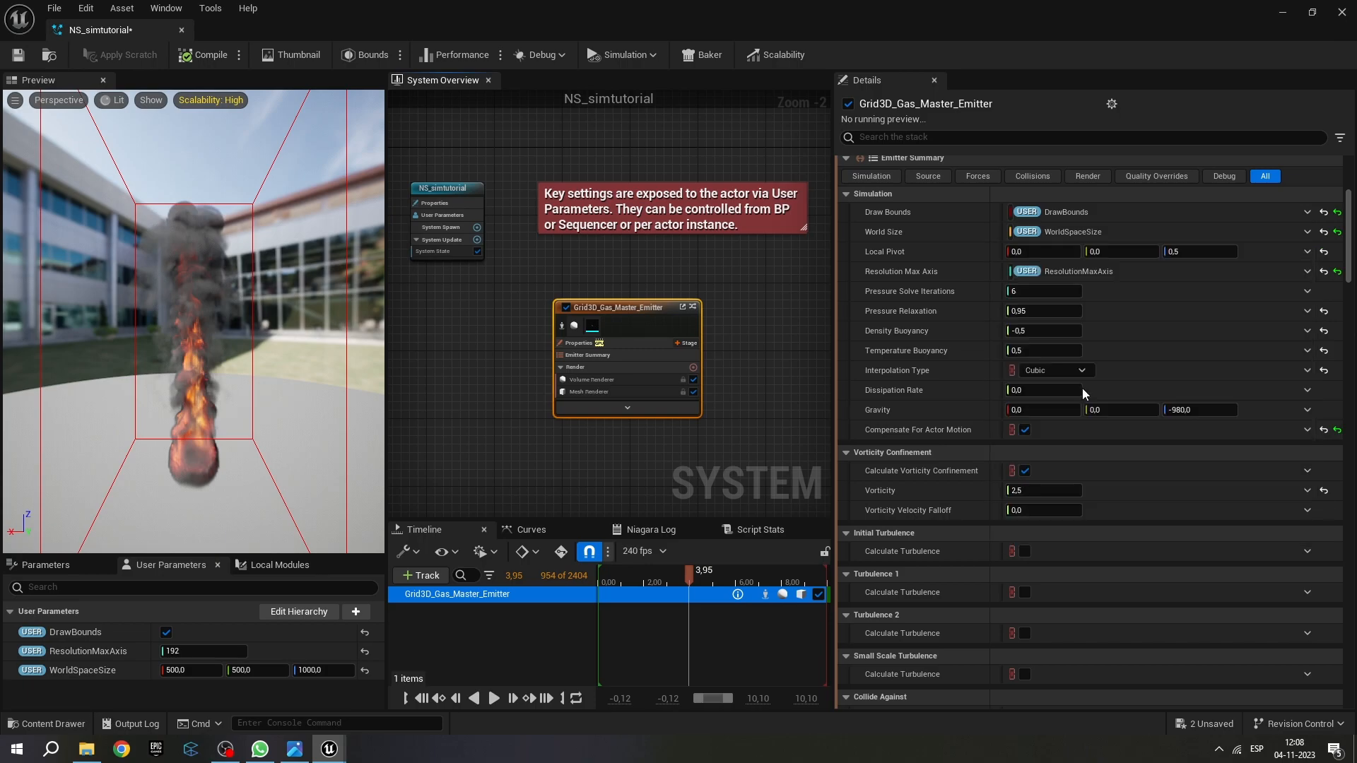
pyautogui.click(1307, 233)
pyautogui.click(1056, 531)
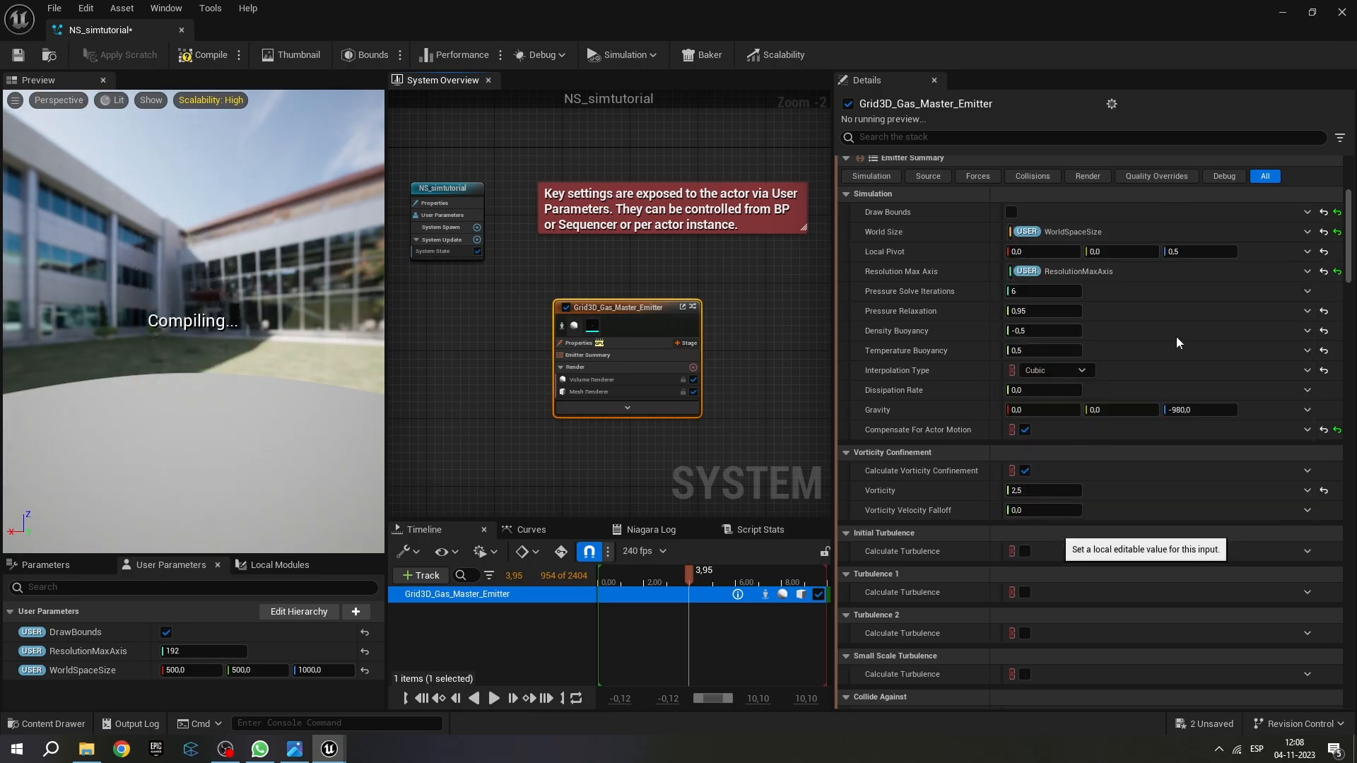
pyautogui.click(1308, 272)
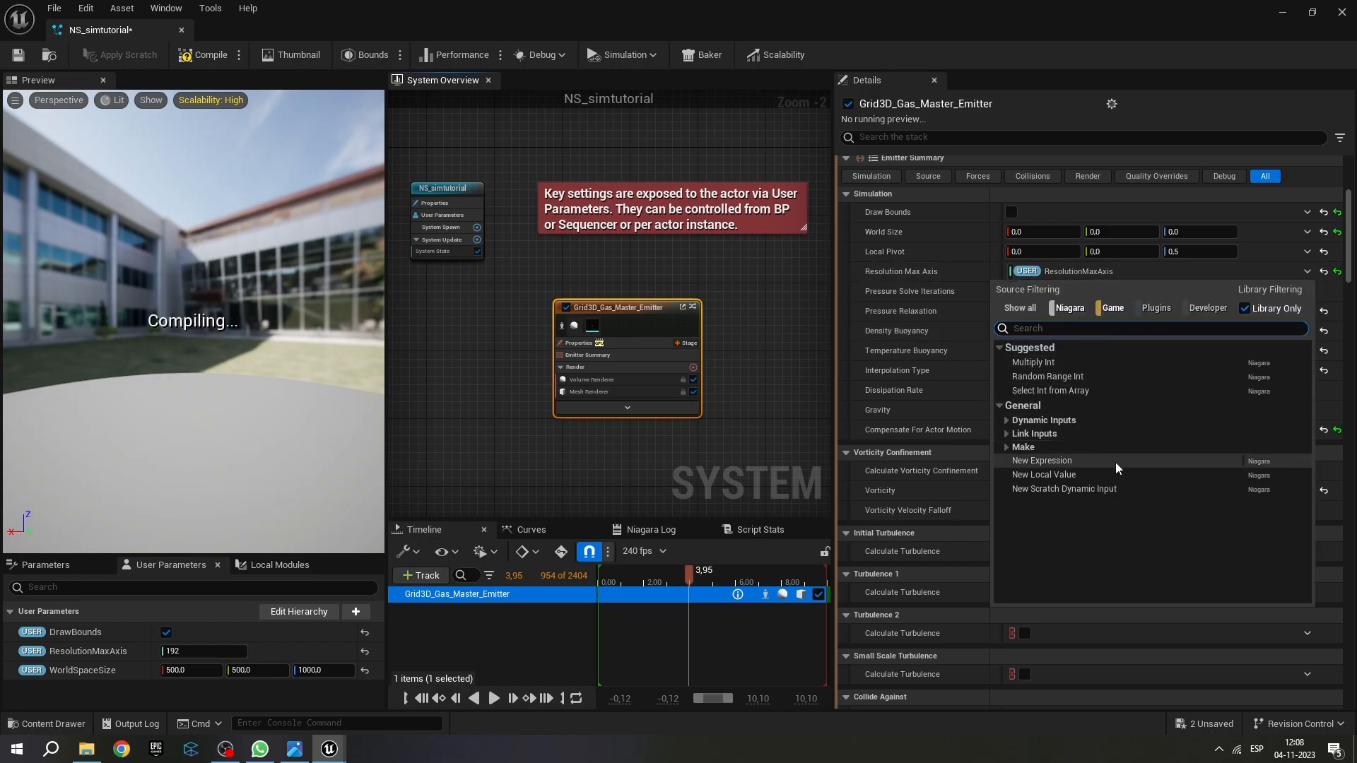
pyautogui.click(1078, 476)
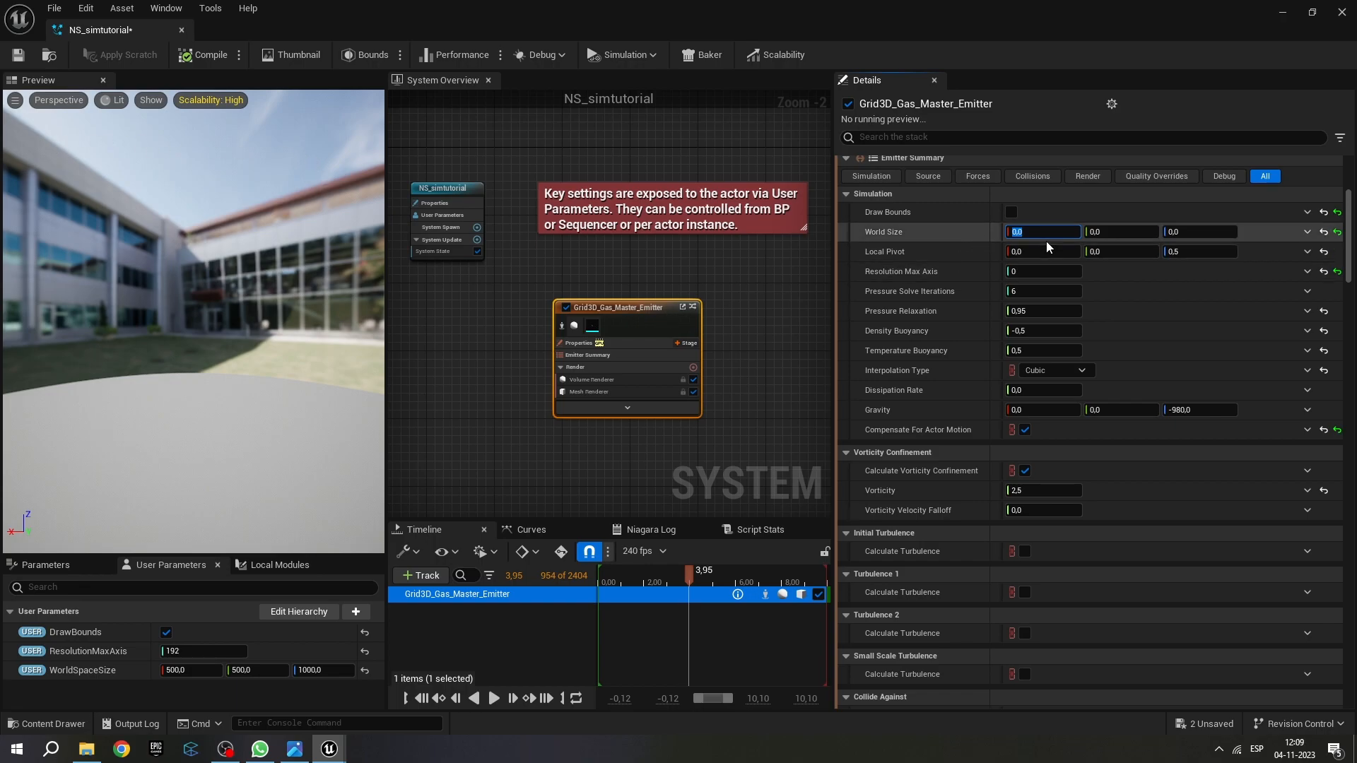
# Set the emitter's World Size to 500, 500, 1000.
pyautogui.write('0')
pyautogui.click(1097, 232)
pyautogui.write('500')
pyautogui.click(1187, 233)
pyautogui.write('1000')
pyautogui.press('Return')
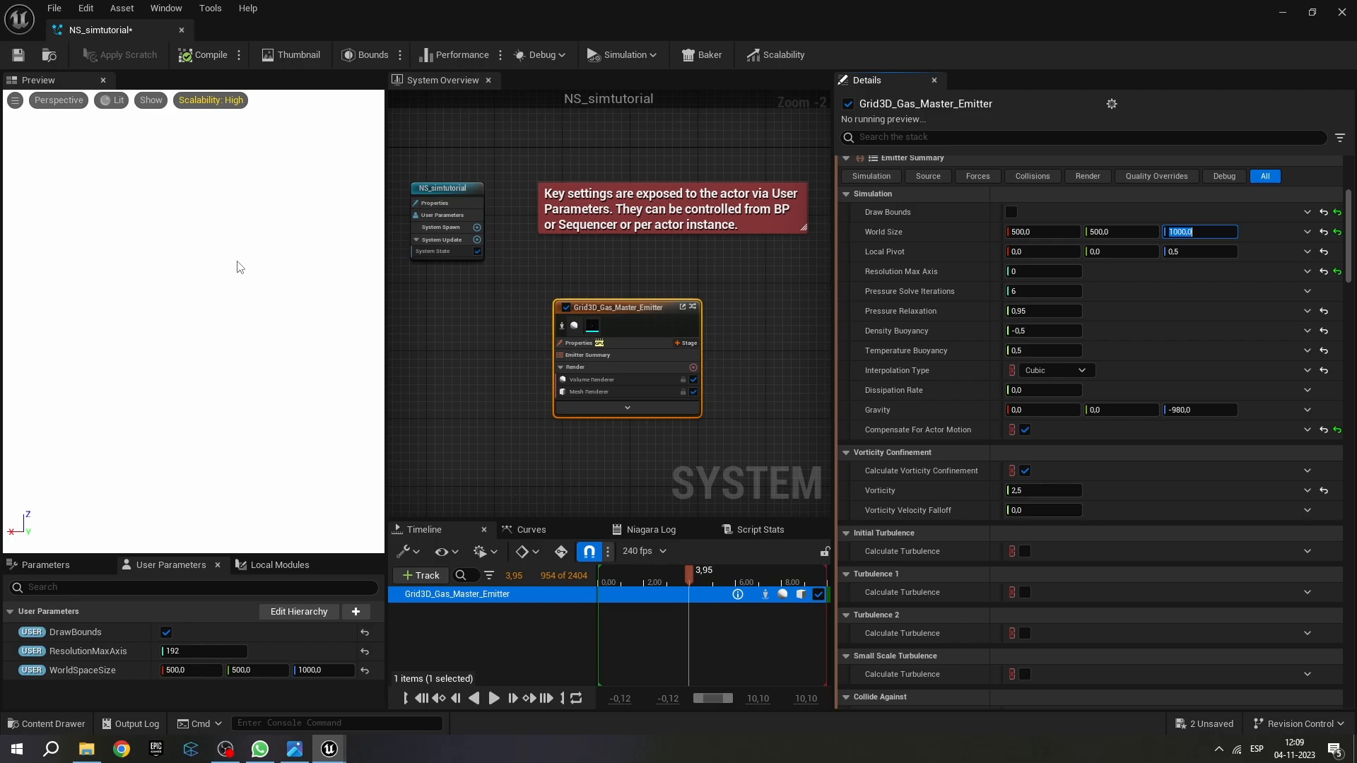
# Set the emitter's Resolution Max Axis to 192.
pyautogui.moveTo(909, 274)
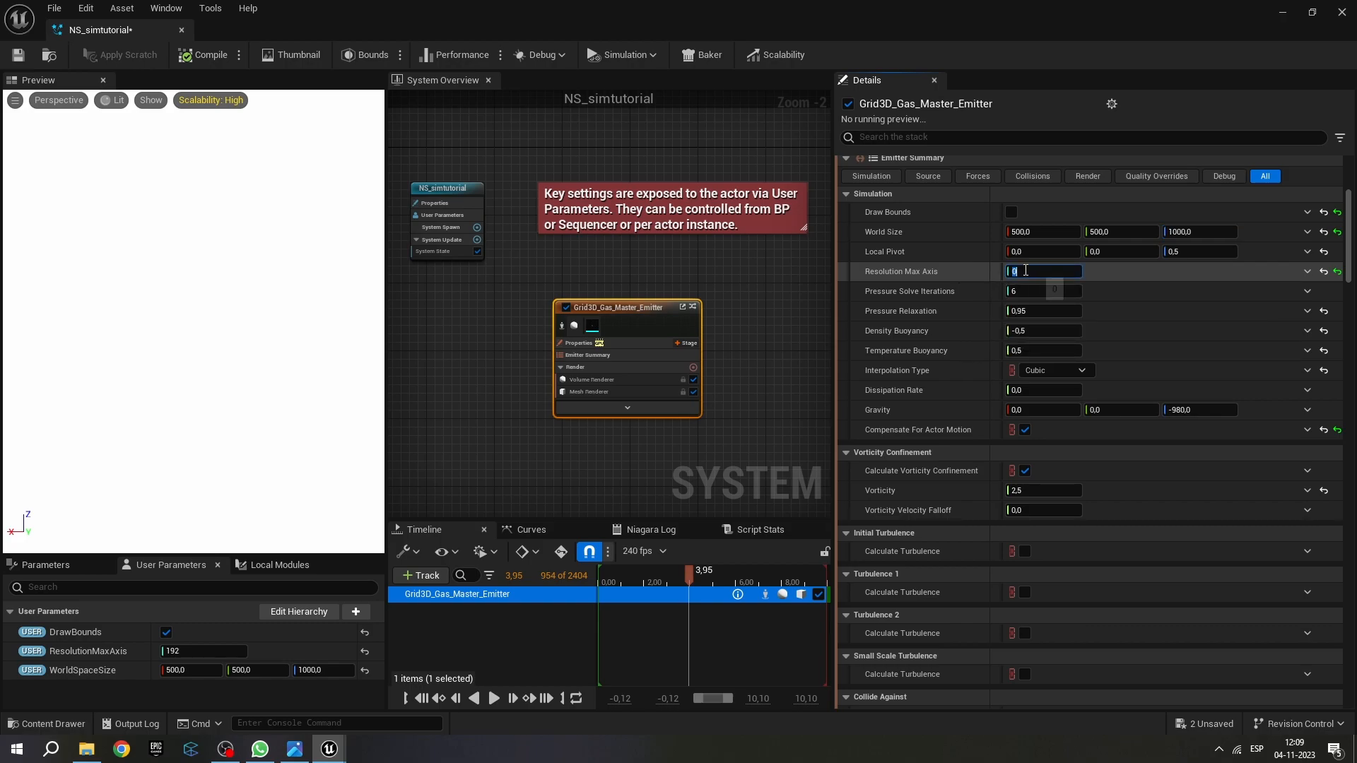
pyautogui.write('192')
pyautogui.press('Return')
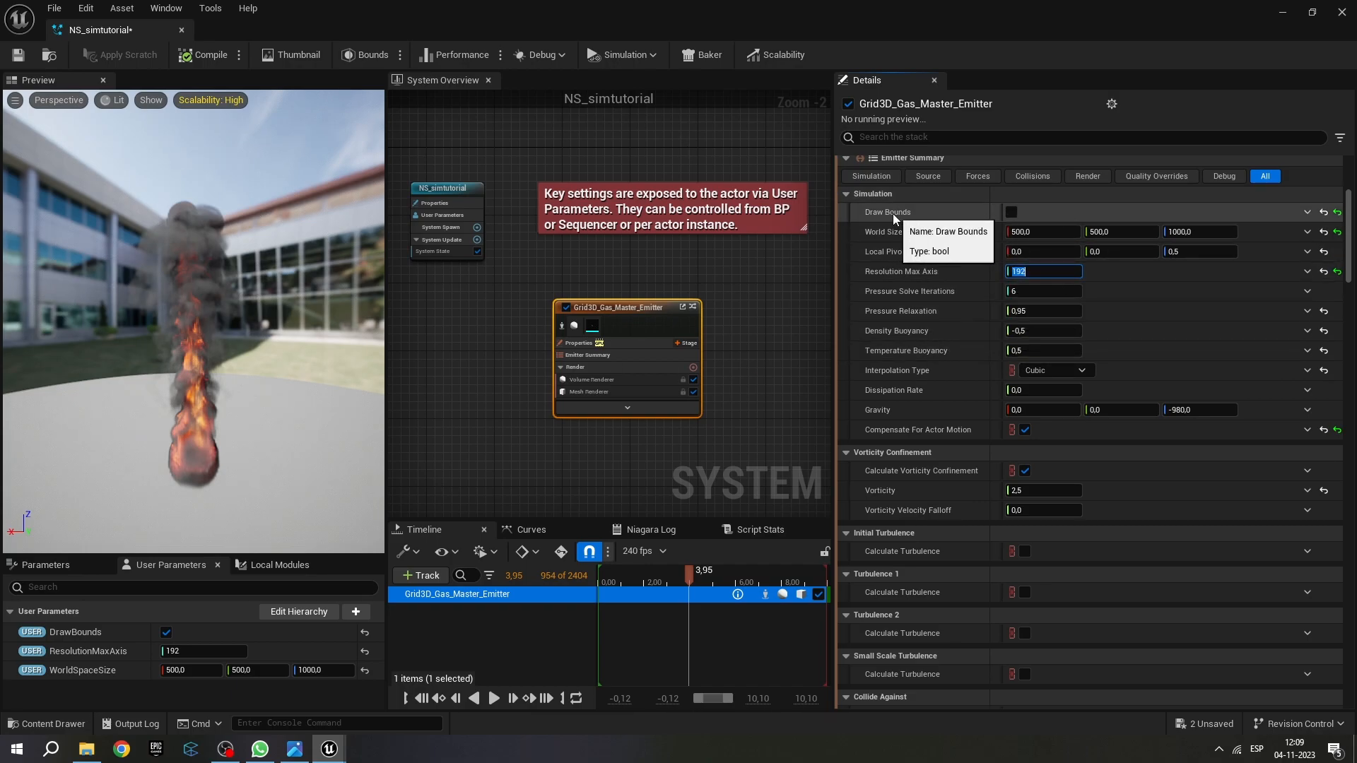
# Turn on Draw Bounds for the emitter.
pyautogui.click(1011, 212)
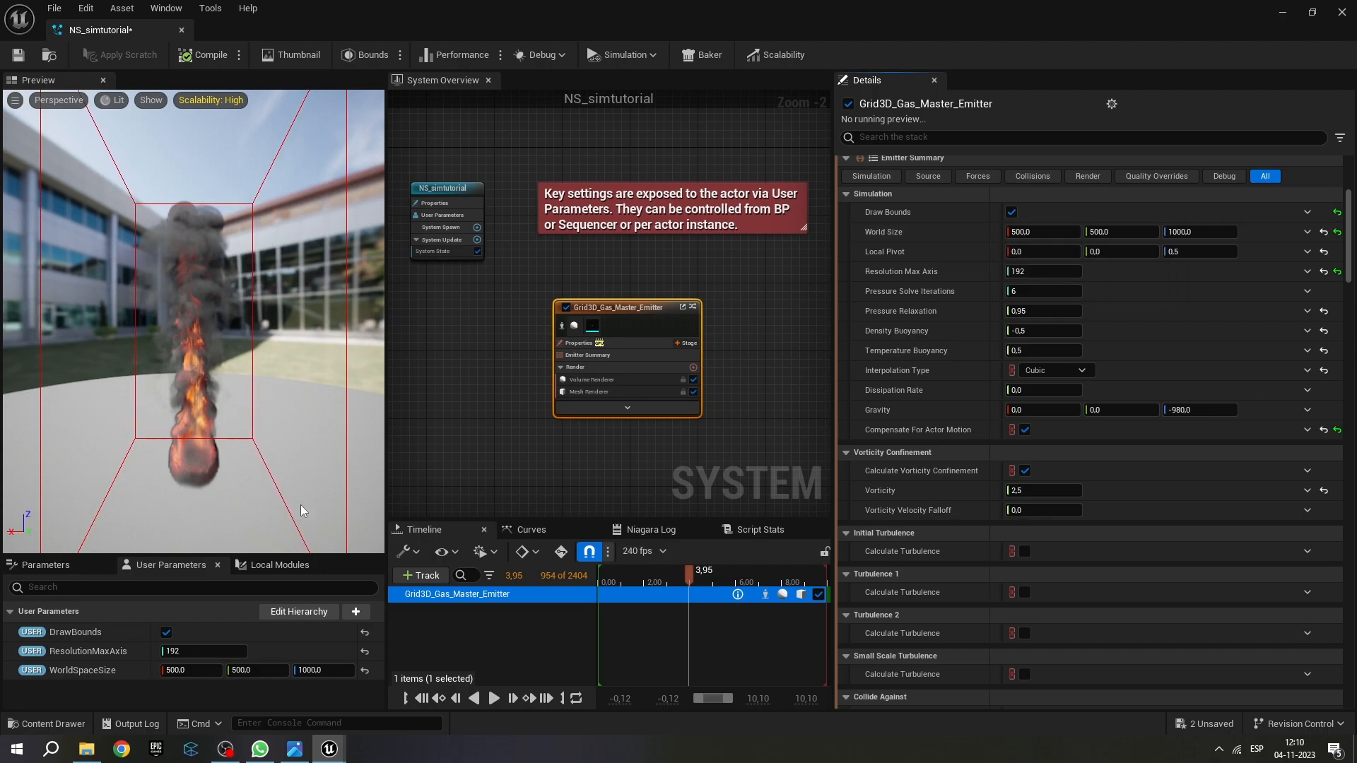
# Try a height of 500 in the emitter's World Size and restore it to 1000.
pyautogui.click(1205, 231)
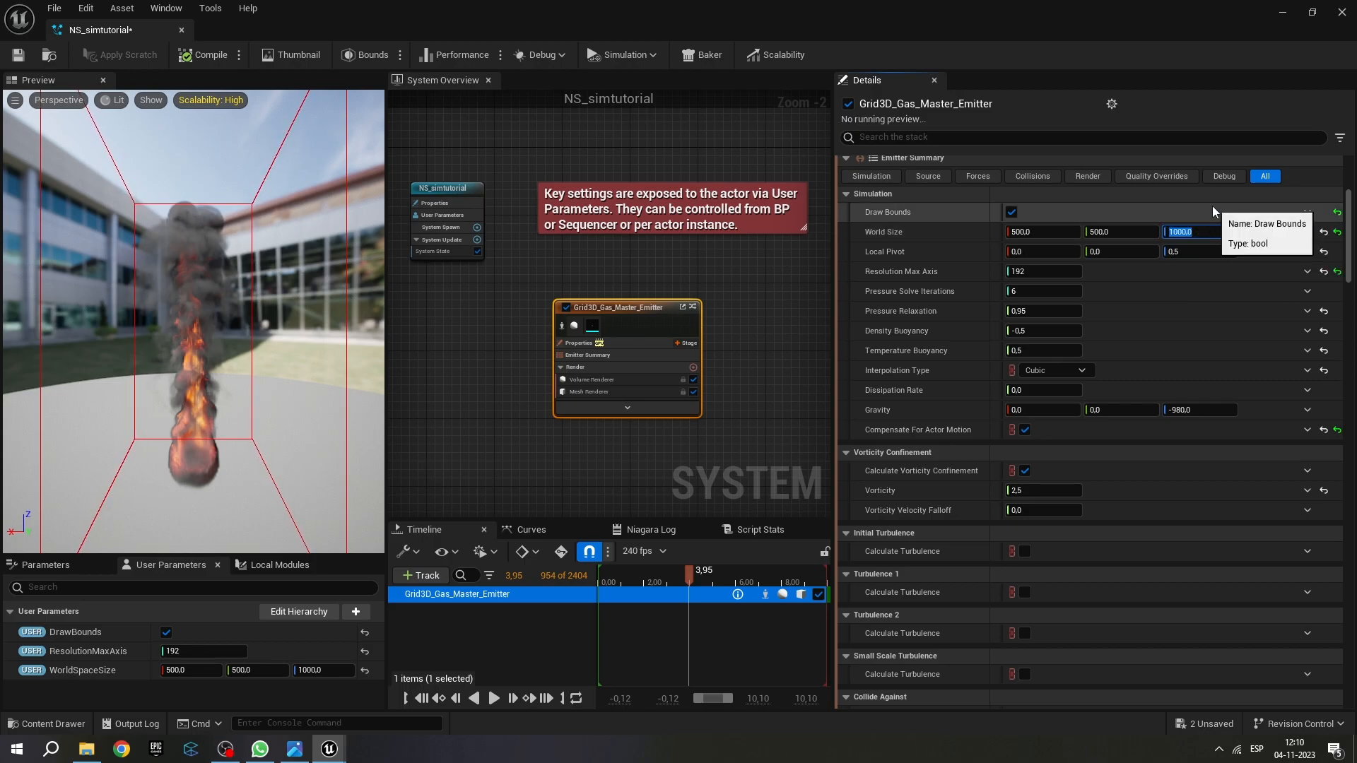
pyautogui.write('50')
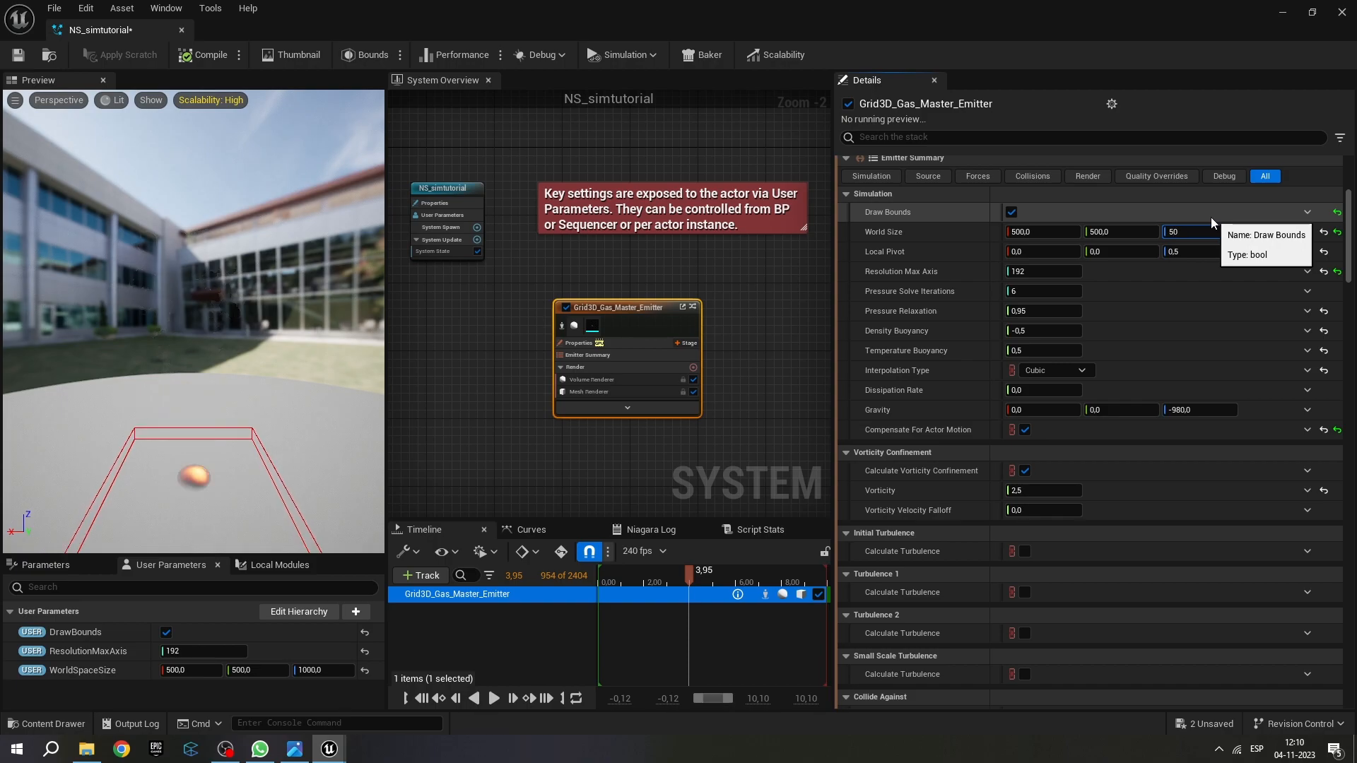
pyautogui.write('0')
pyautogui.press('Return')
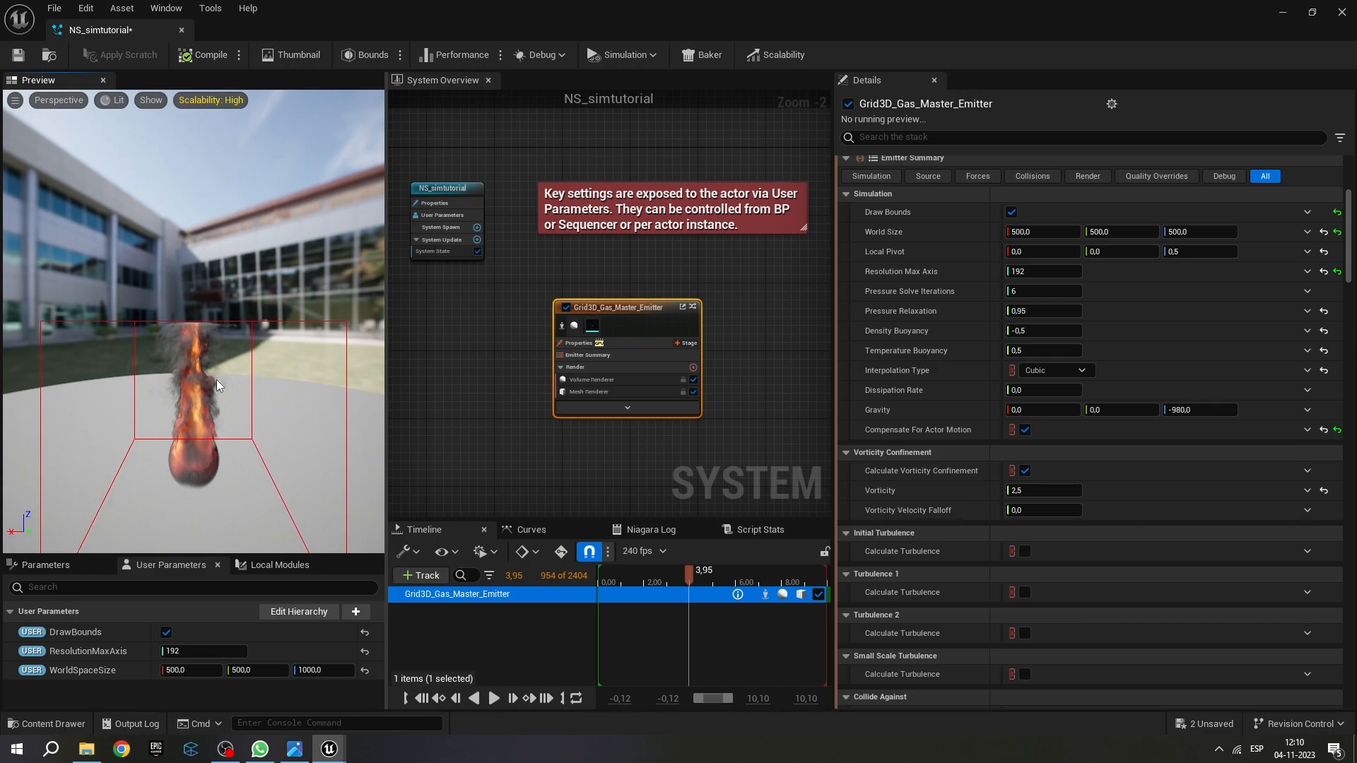
pyautogui.click(1200, 232)
pyautogui.write('1000')
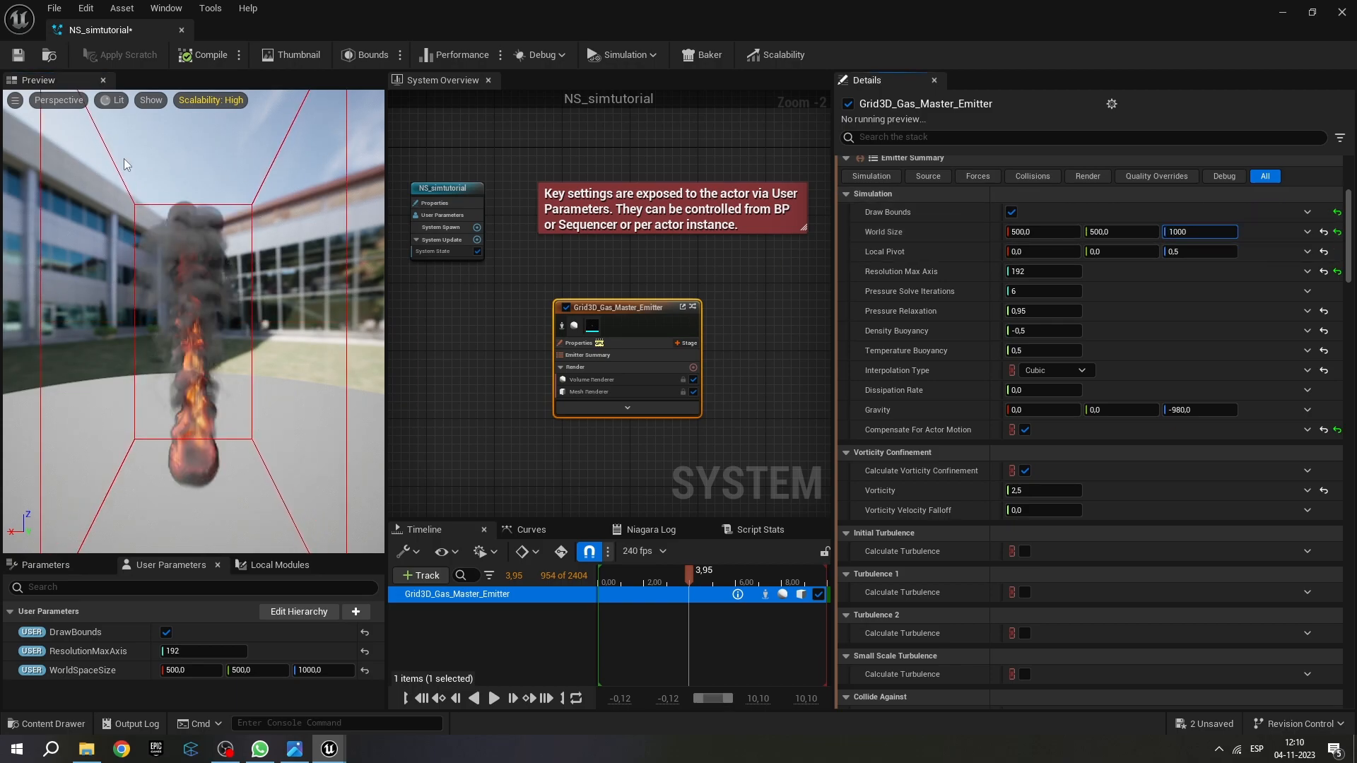
pyautogui.click(926, 232)
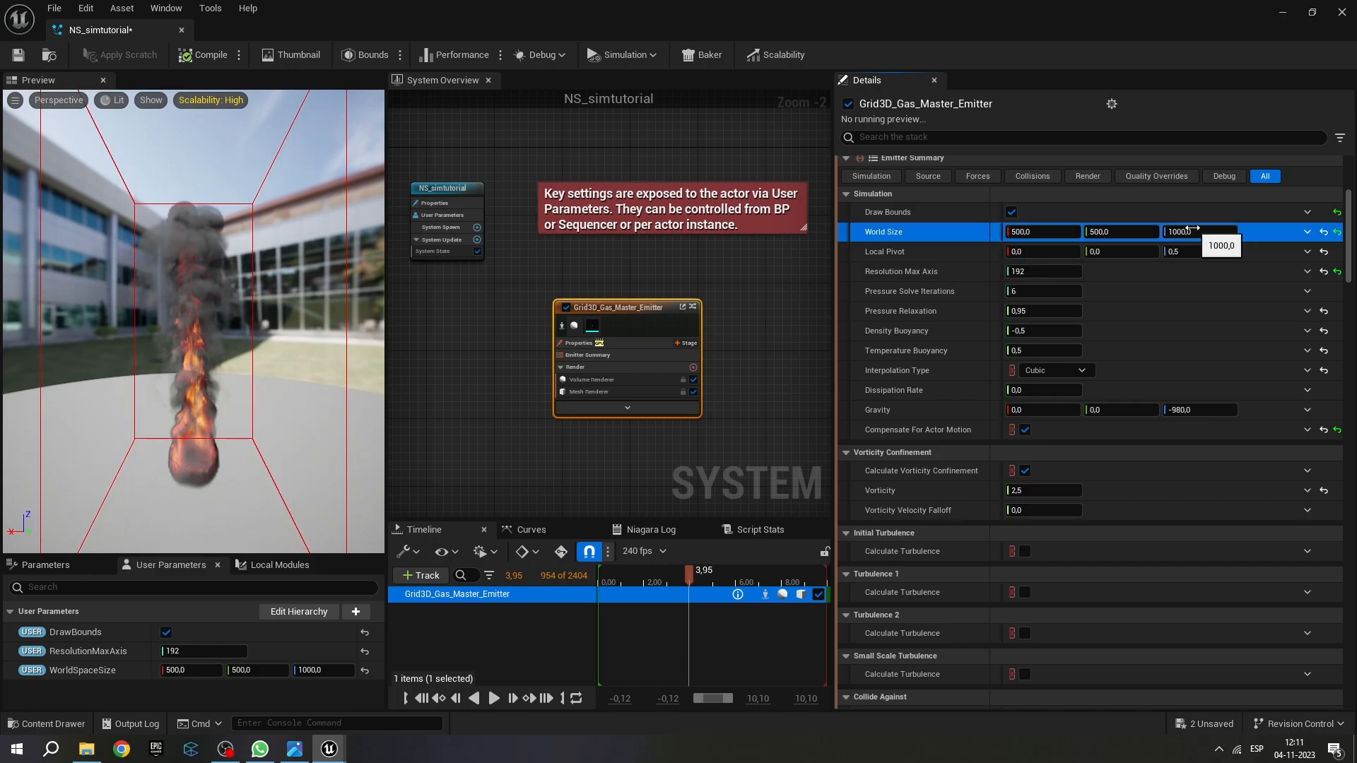
# Try a Z value of 0 in the emitter's Local Pivot and restore it to 0.5.
pyautogui.click(902, 253)
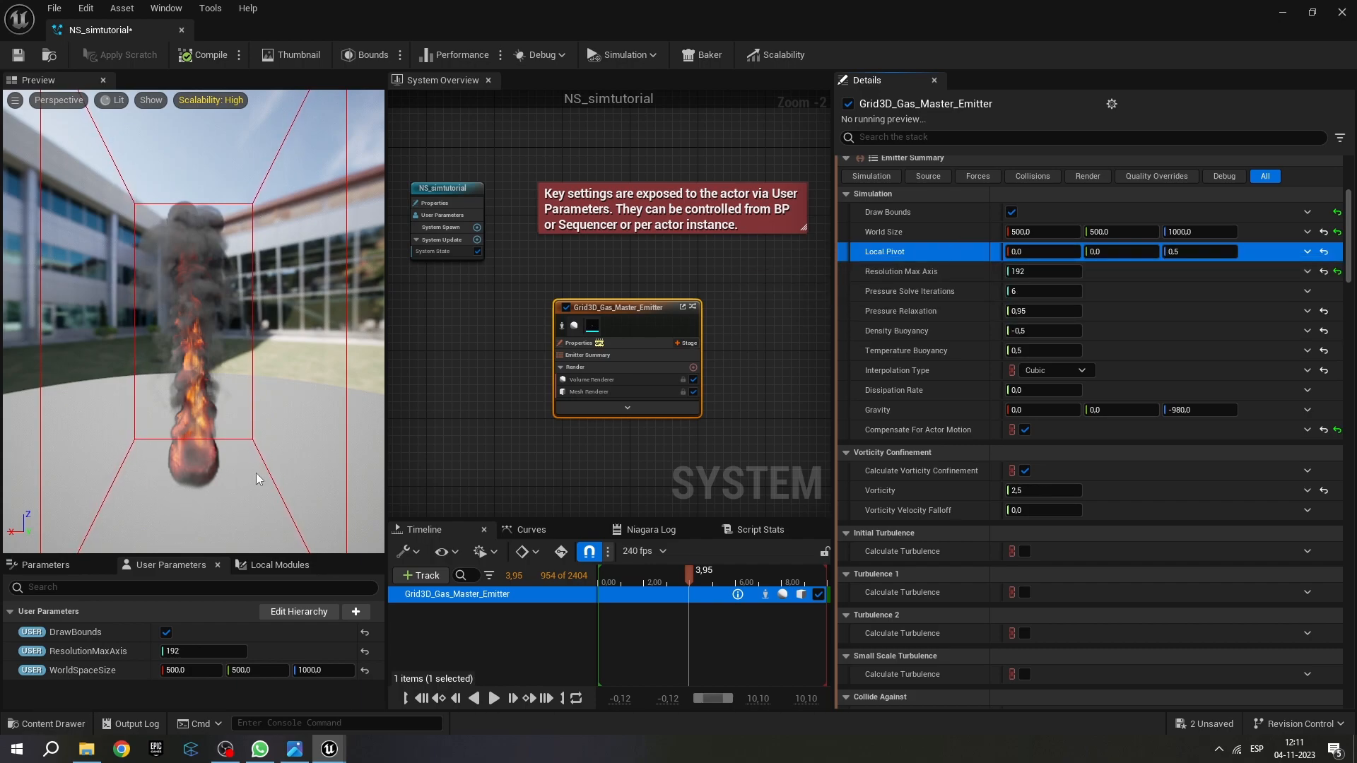
pyautogui.click(1179, 252)
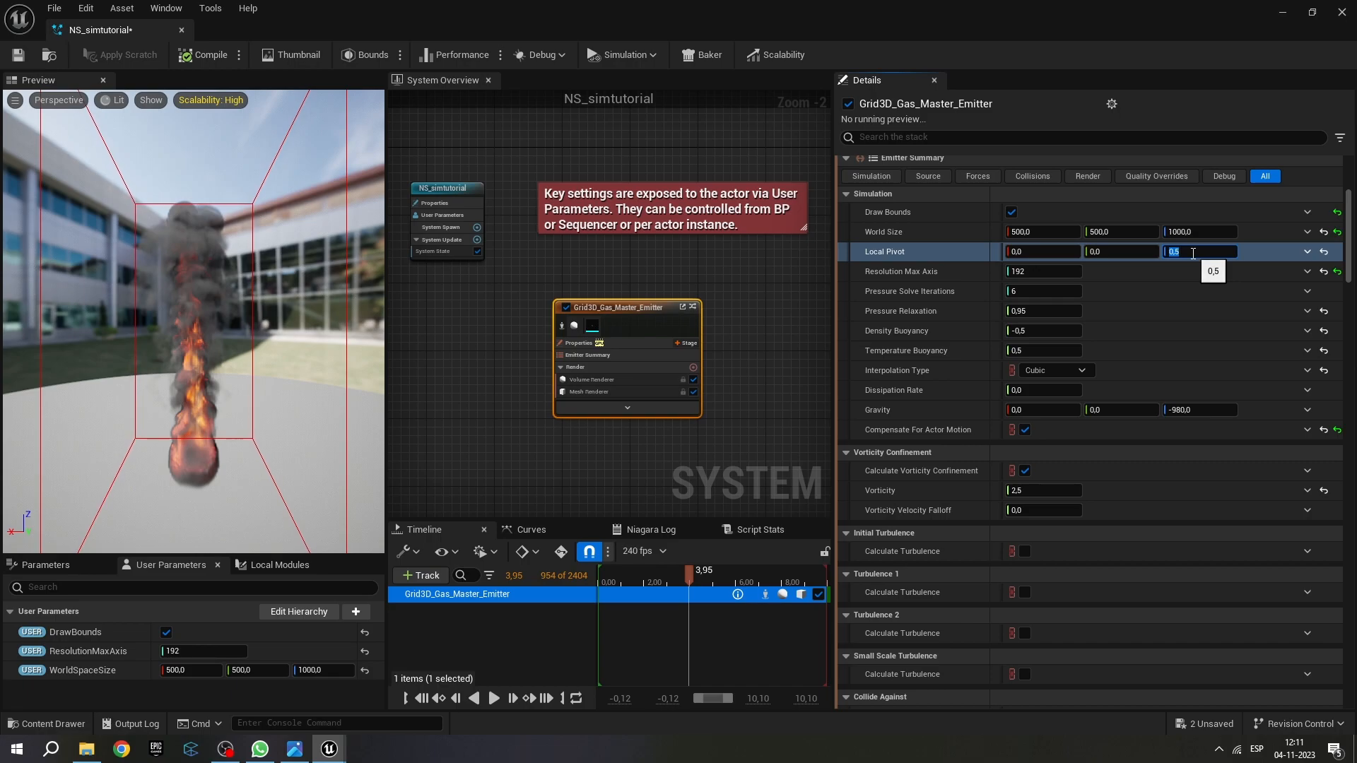
pyautogui.write('0')
pyautogui.press('Return')
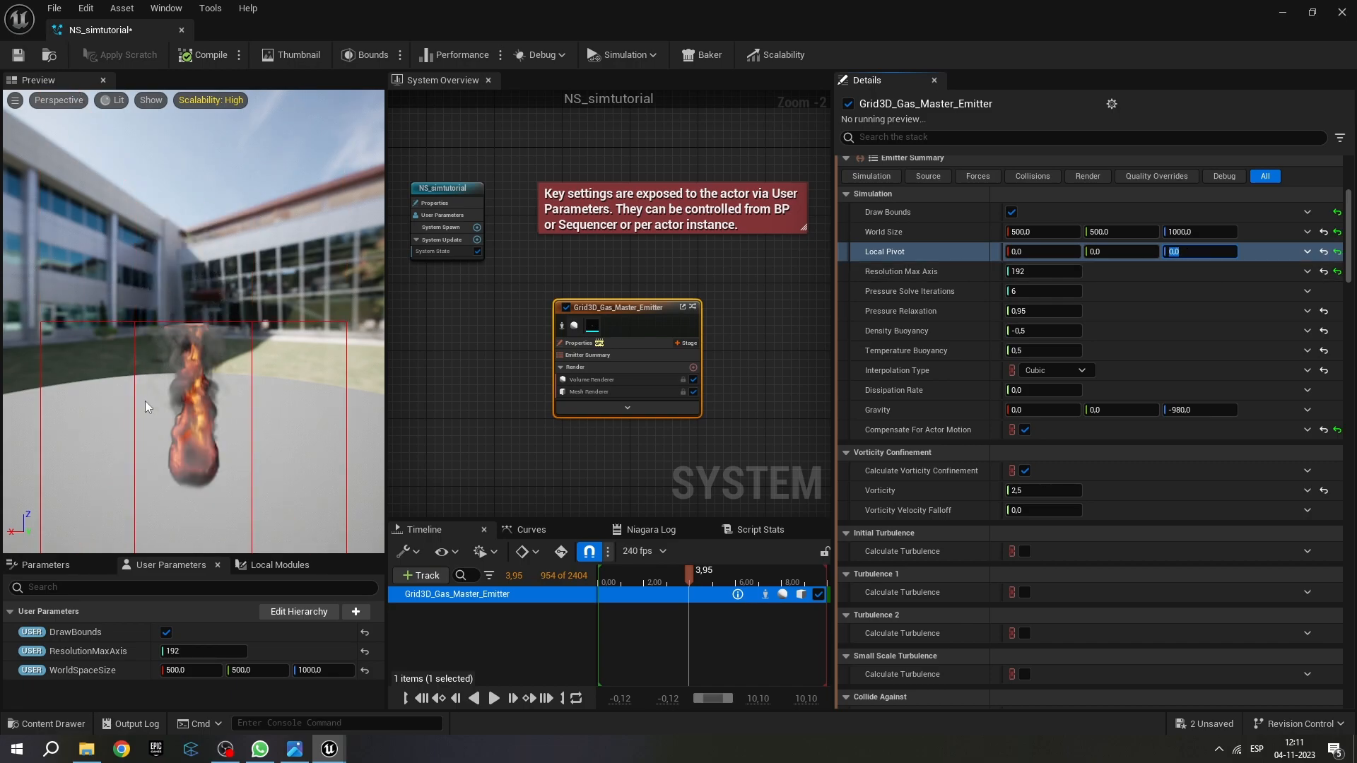
pyautogui.scroll(-5, 184, 380)
pyautogui.moveTo(203, 372); pyautogui.dragTo(233, 213, button='middle')
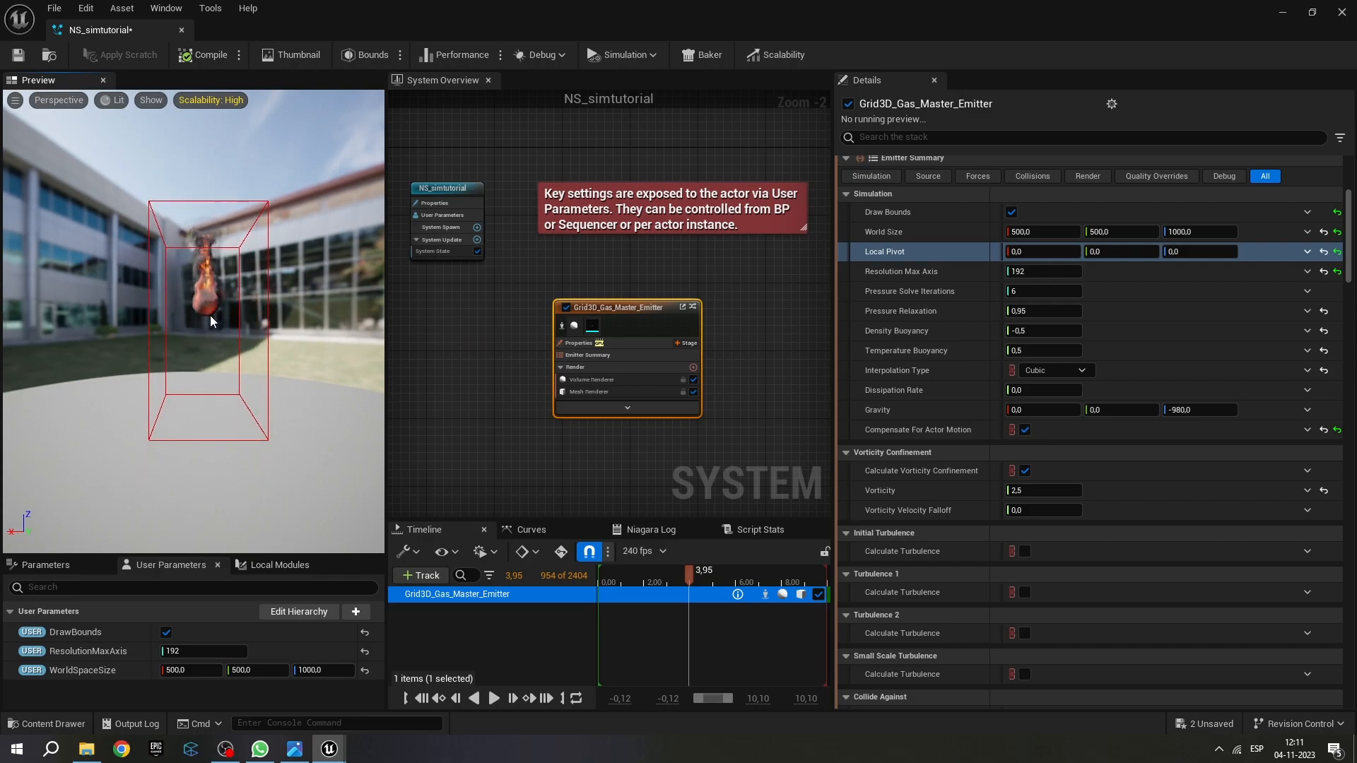
pyautogui.click(1200, 251)
pyautogui.write('0.5')
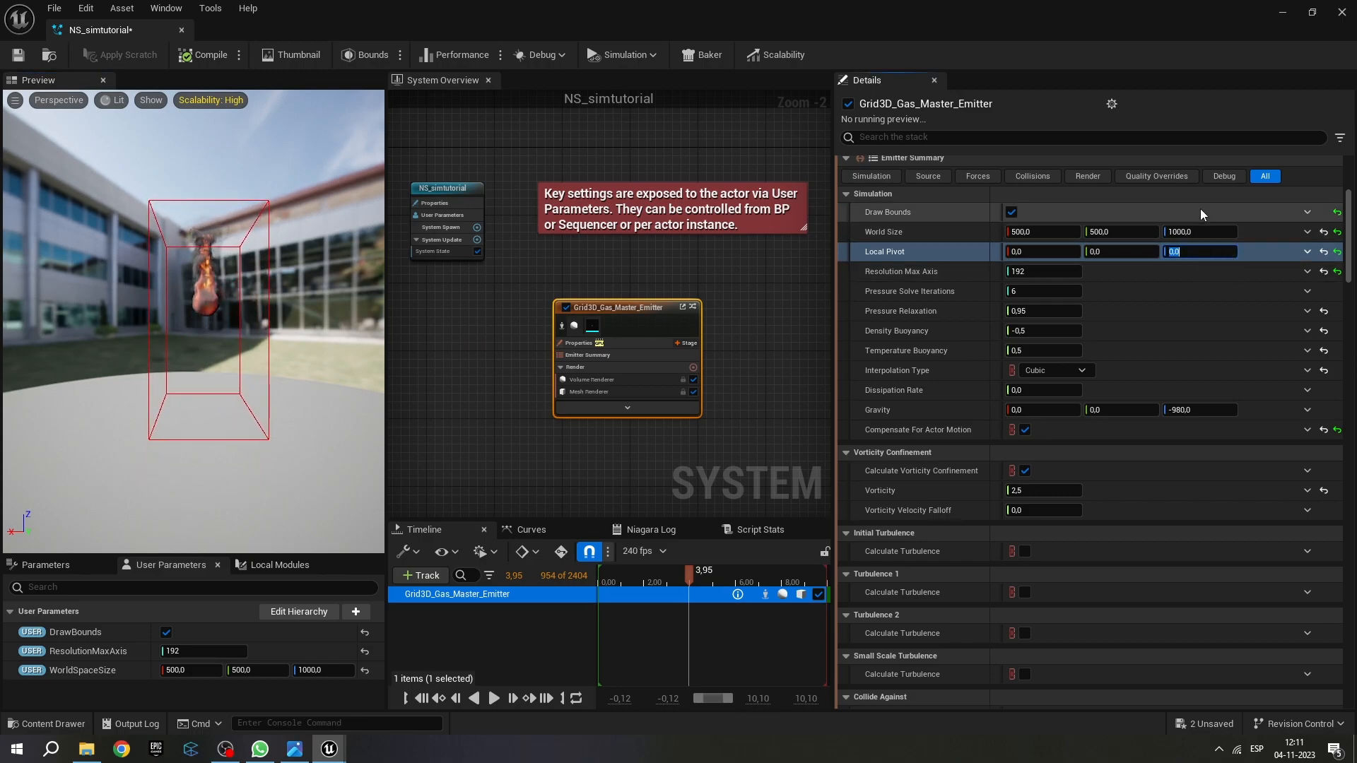
pyautogui.press('Return')
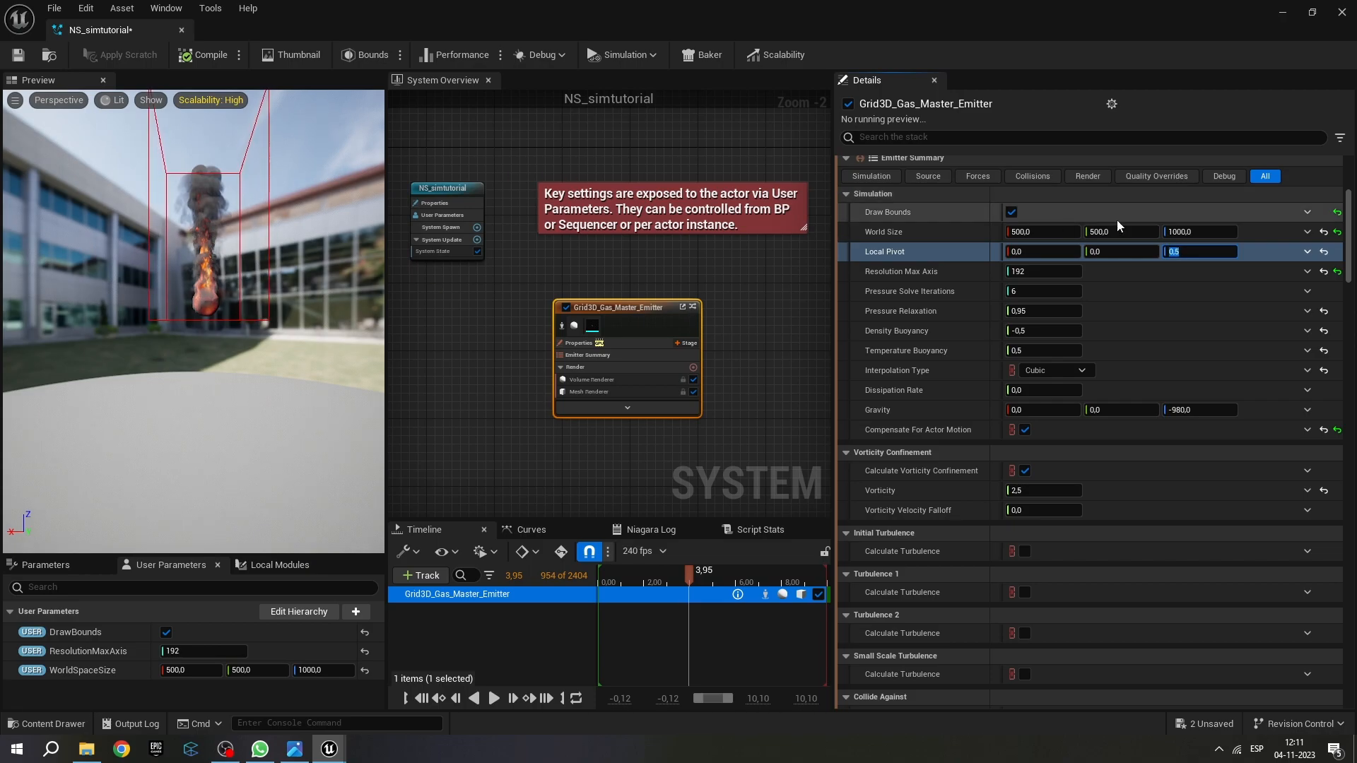
# Try a Z value of -0.5 in the Local Pivot and return it to 0.5.
pyautogui.click(1207, 251)
pyautogui.doubleClick(1208, 252)
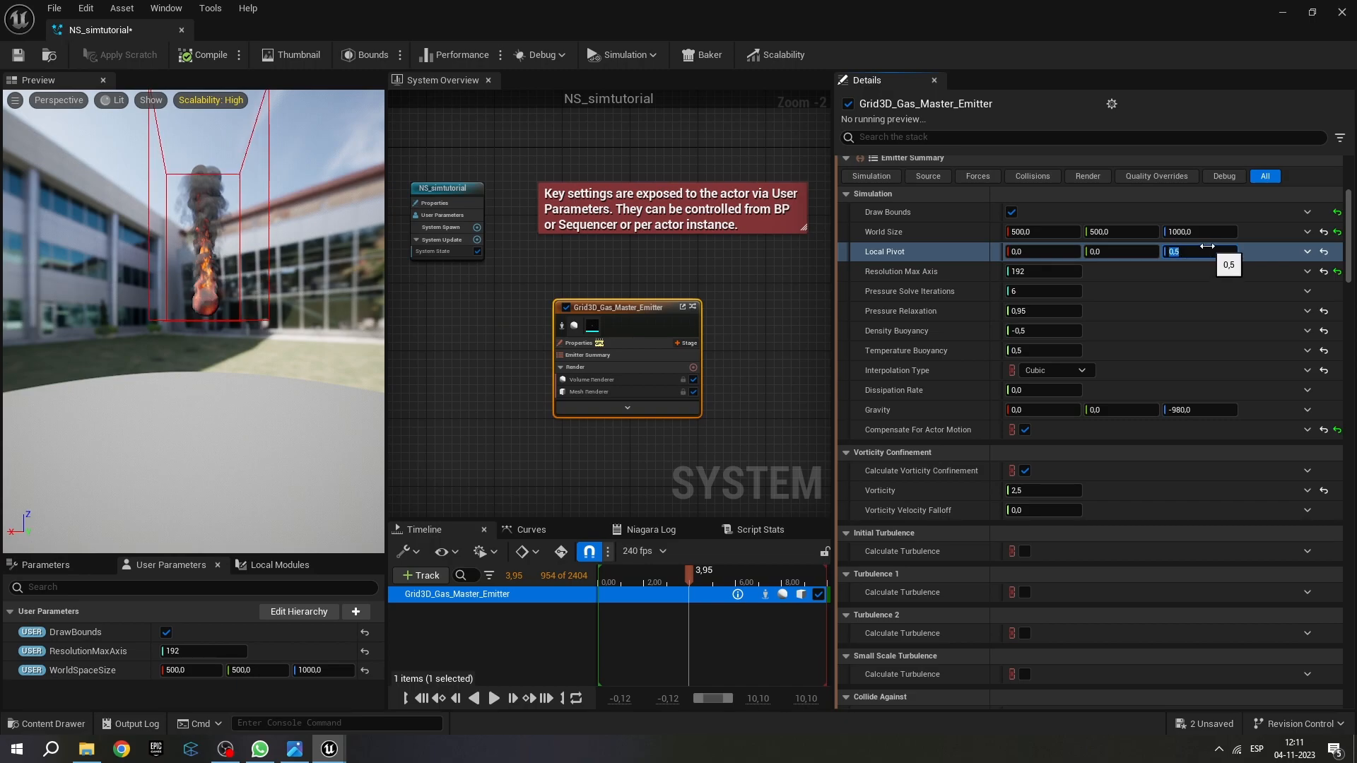
pyautogui.write('-0.5')
pyautogui.press('Return')
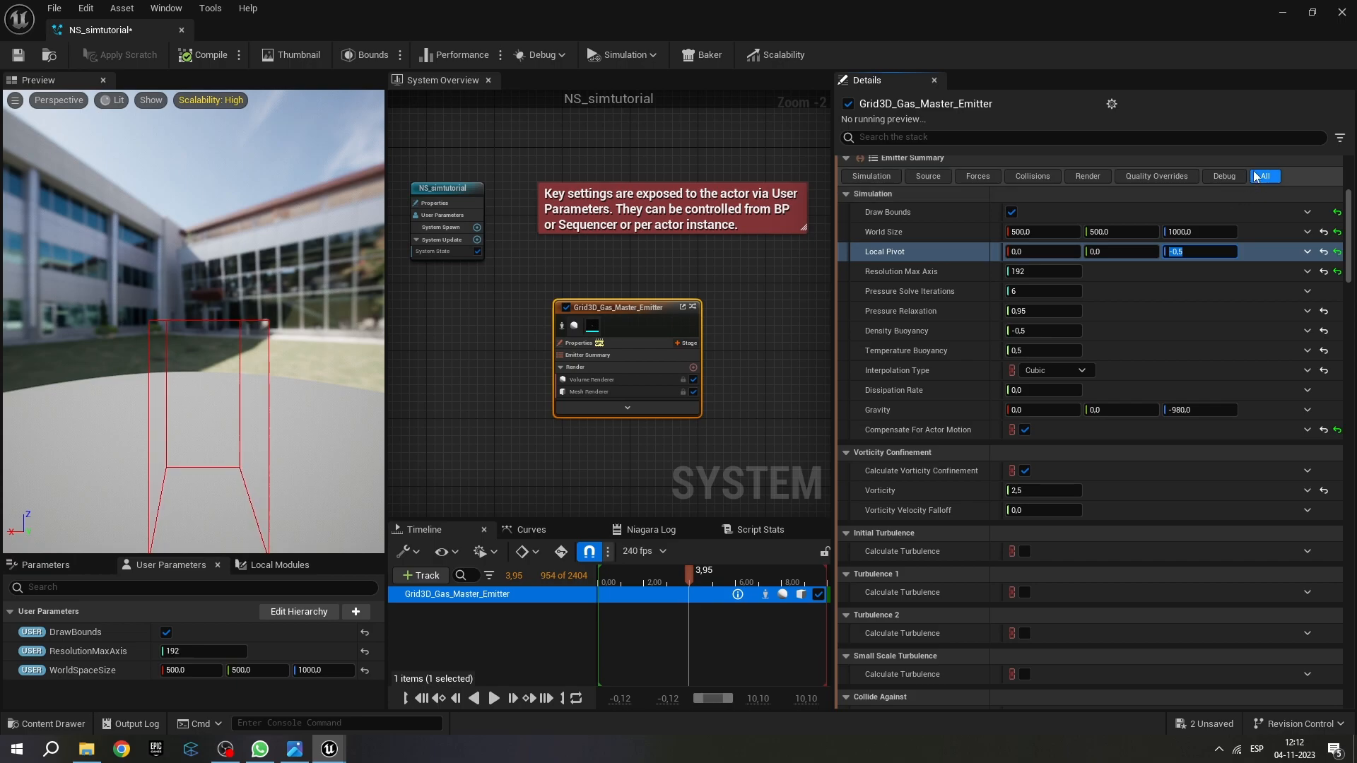
pyautogui.write('0,5')
pyautogui.press('Return')
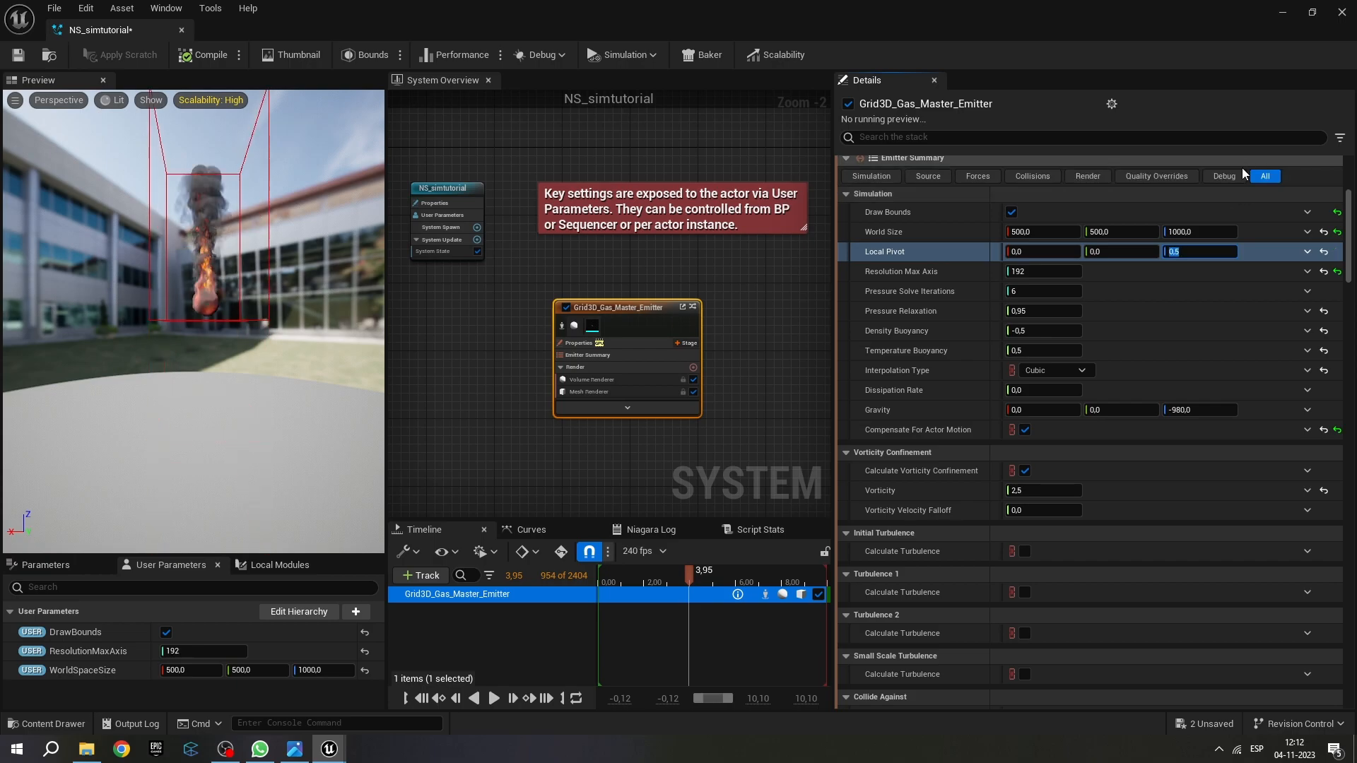
# Try X values of 0.1 and 0.2 in the Local Pivot and return X to 0.
pyautogui.click(1060, 252)
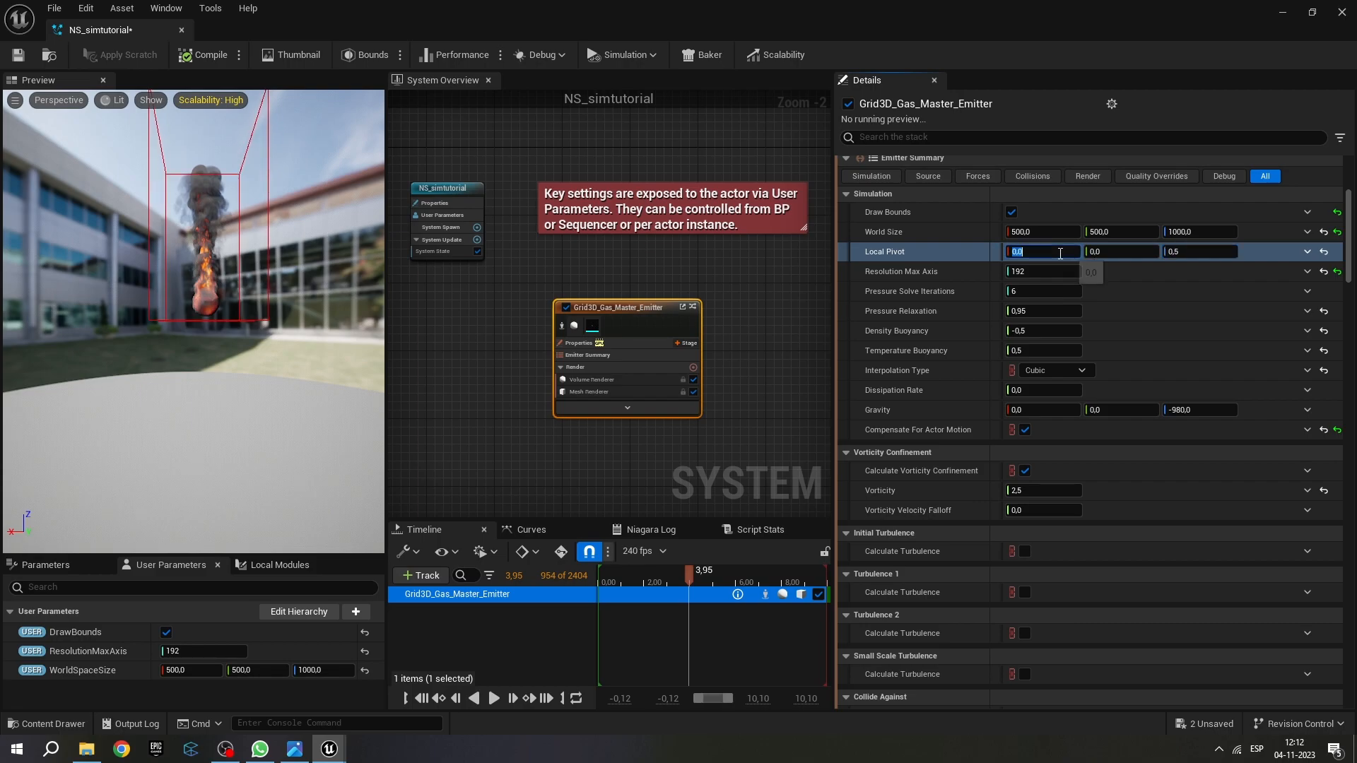
pyautogui.write('0')
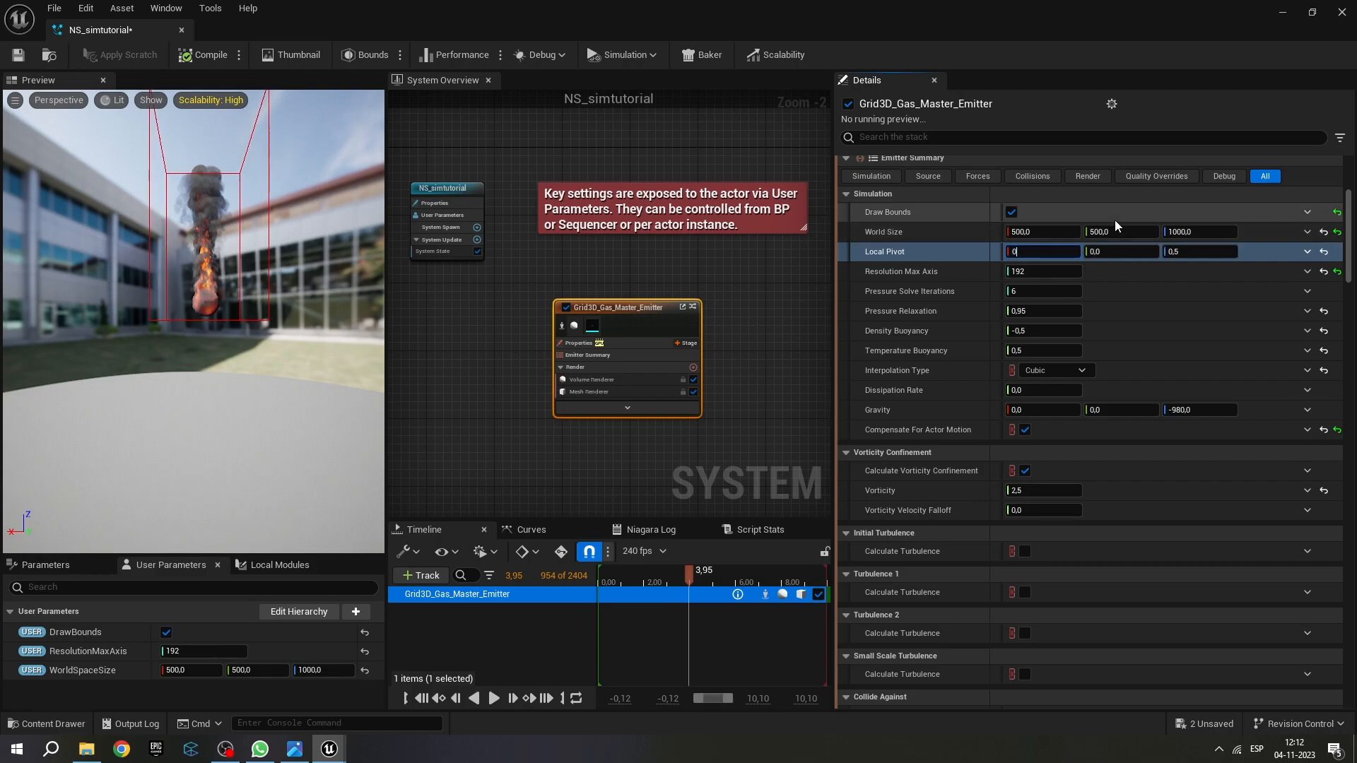
pyautogui.write(',1')
pyautogui.press('Return')
pyautogui.write('0,2')
pyautogui.press('Return')
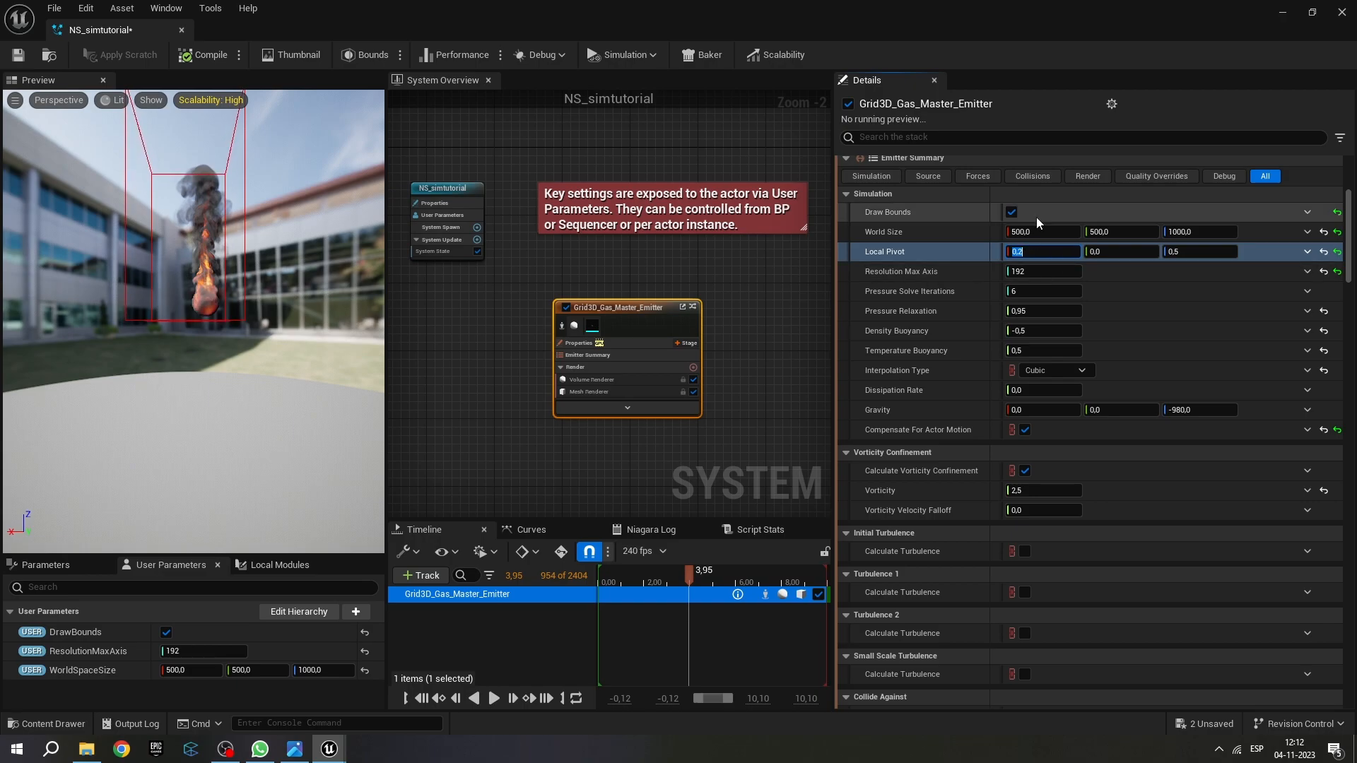
pyautogui.write('0')
pyautogui.press('Return')
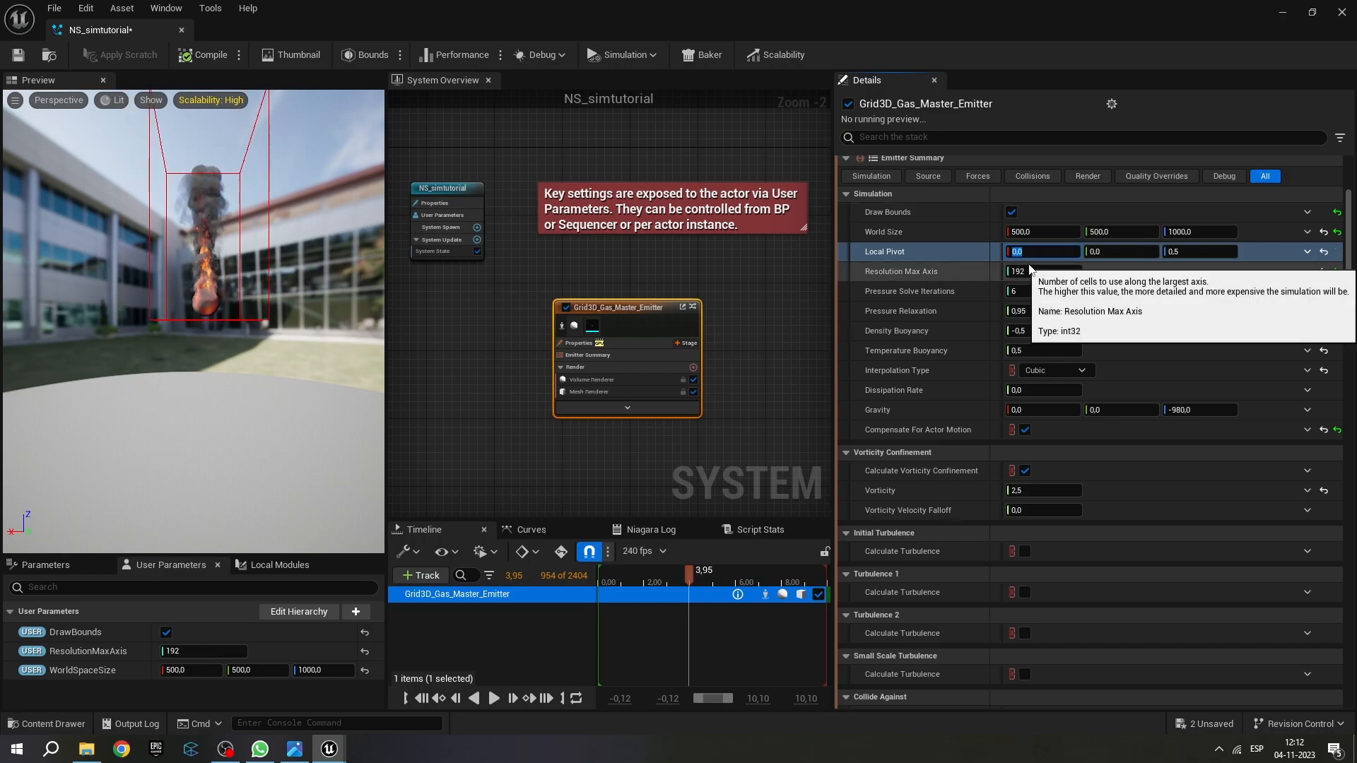
pyautogui.moveTo(297, 302); pyautogui.dragTo(311, 336)
pyautogui.scroll(5, 251, 361)
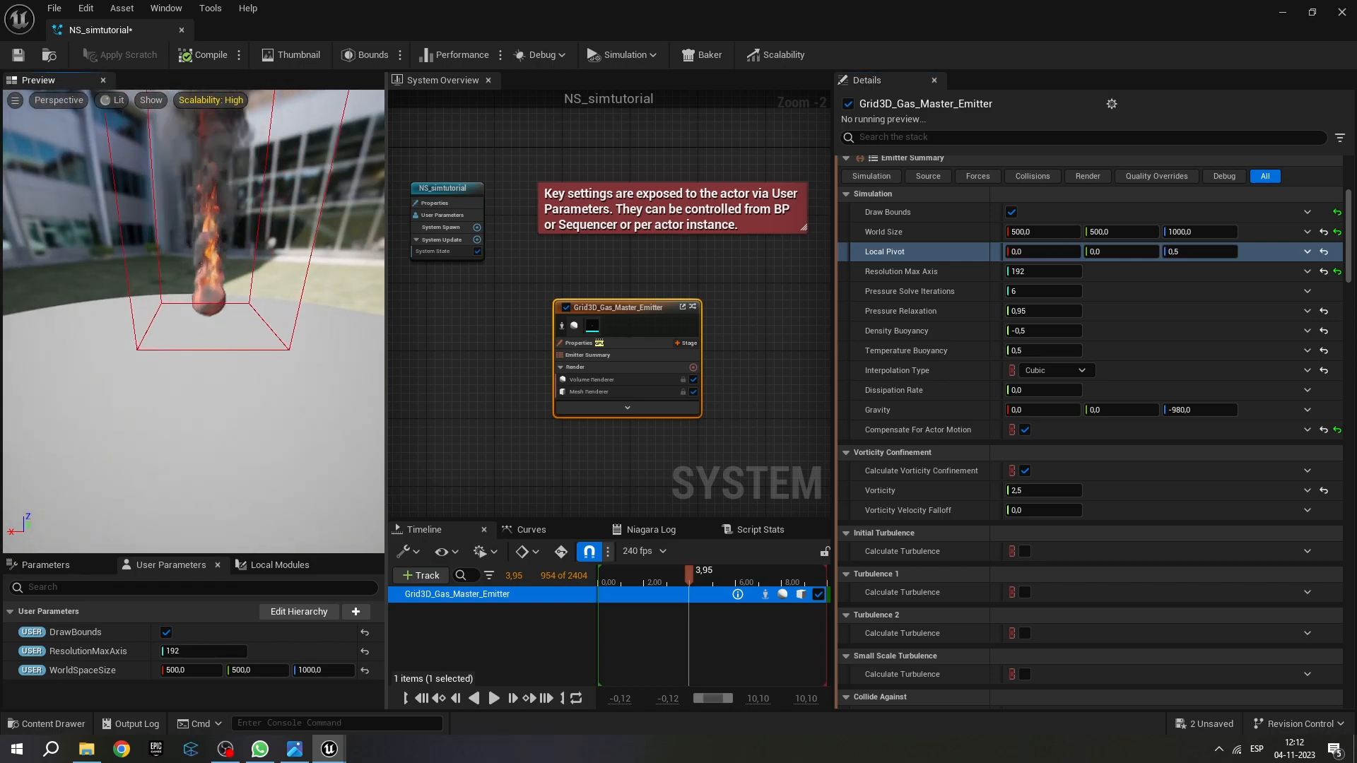
pyautogui.moveTo(263, 170); pyautogui.dragTo(263, 141)
pyautogui.moveTo(262, 170); pyautogui.dragTo(263, 141, button='middle')
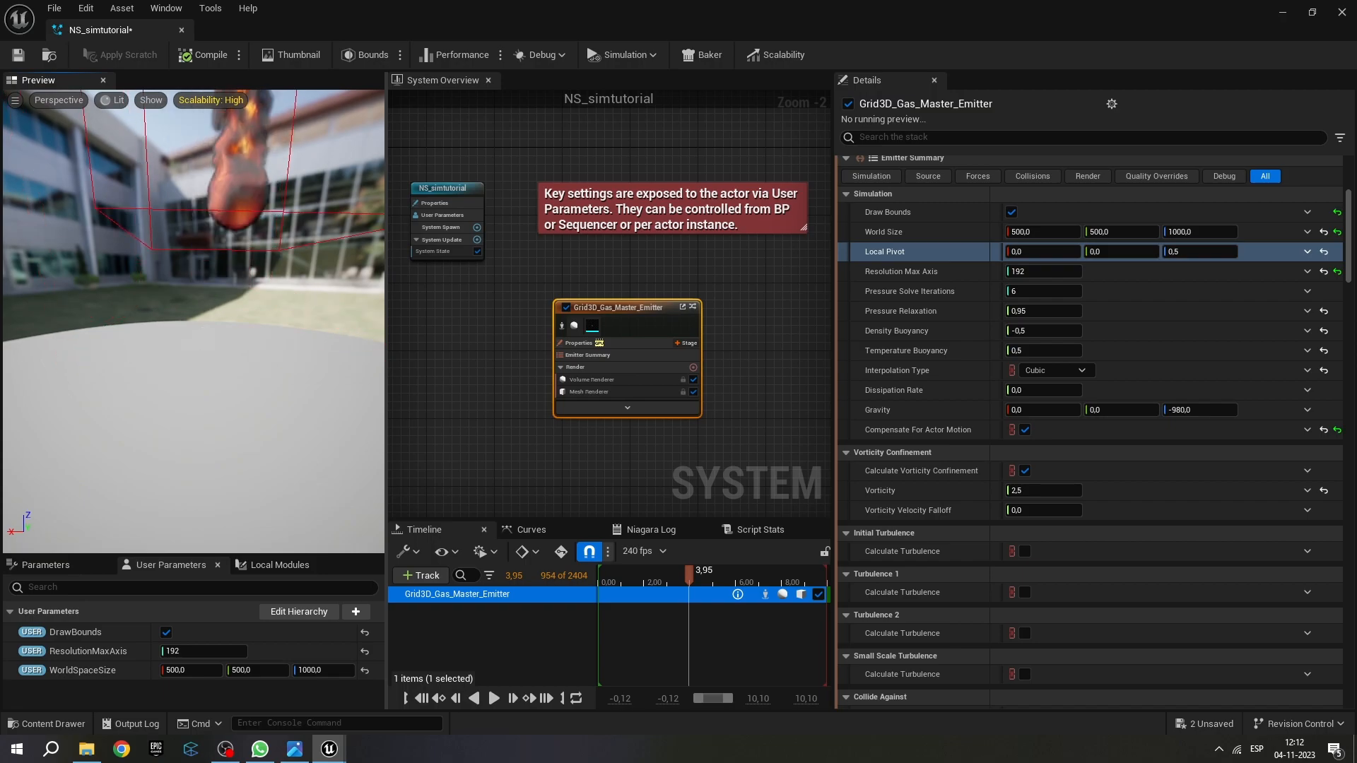
pyautogui.moveTo(263, 141); pyautogui.dragTo(258, 254)
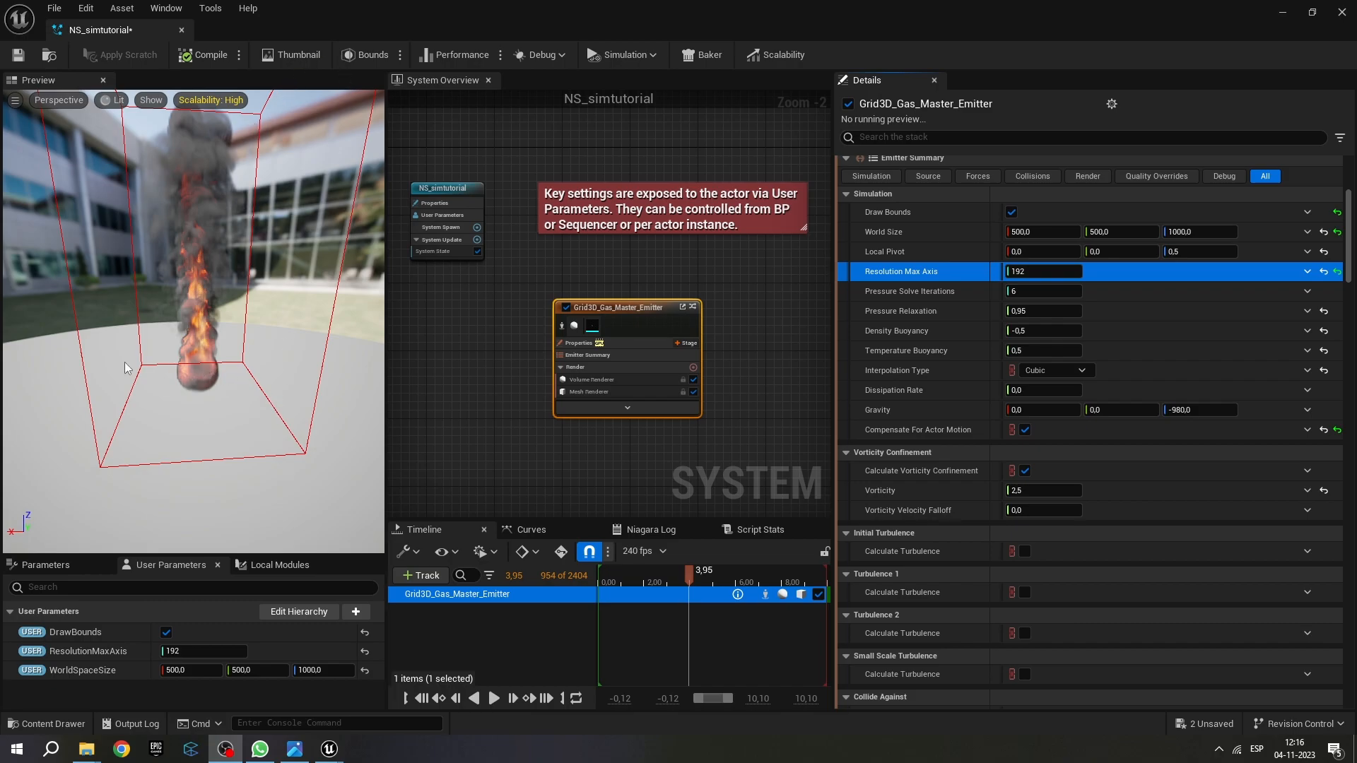
# Switch to the image viewer to look at the pixel and voxel comparison in voxels.PNG, and close it.
pyautogui.click(295, 749)
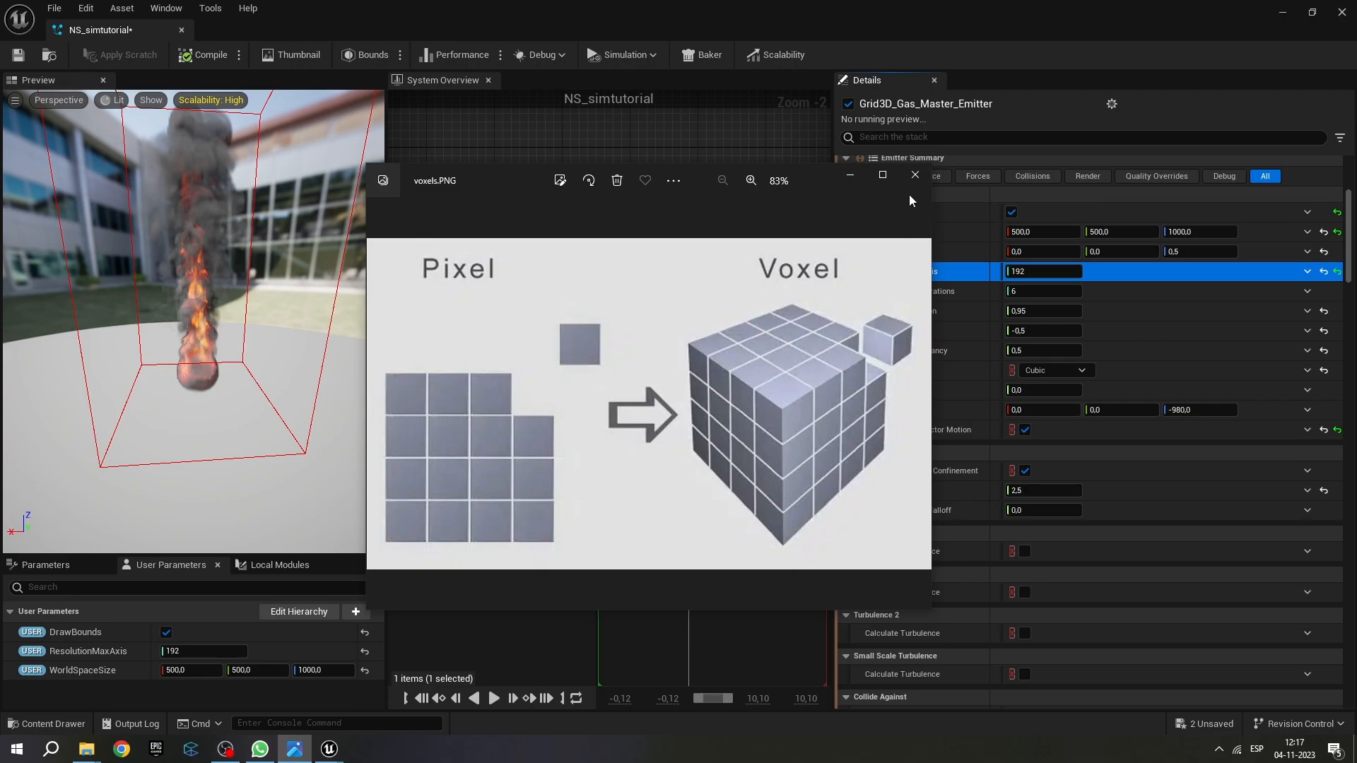
pyautogui.click(915, 175)
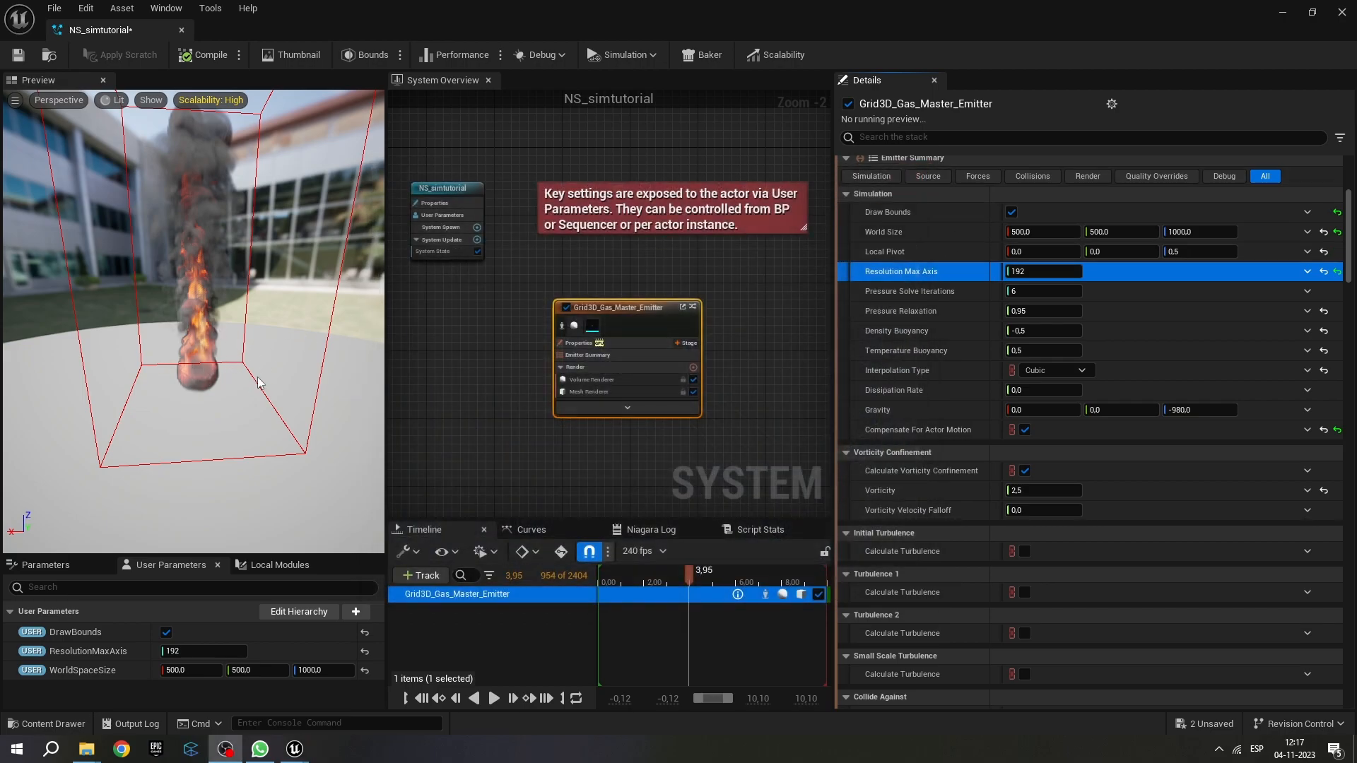
# Set the emitter's Resolution Max Axis to 50 and inspect the fire's detail up close.
pyautogui.moveTo(263, 395); pyautogui.dragTo(304, 396)
pyautogui.moveTo(213, 362); pyautogui.dragTo(192, 417)
pyautogui.moveTo(193, 359); pyautogui.dragTo(217, 332, button='right')
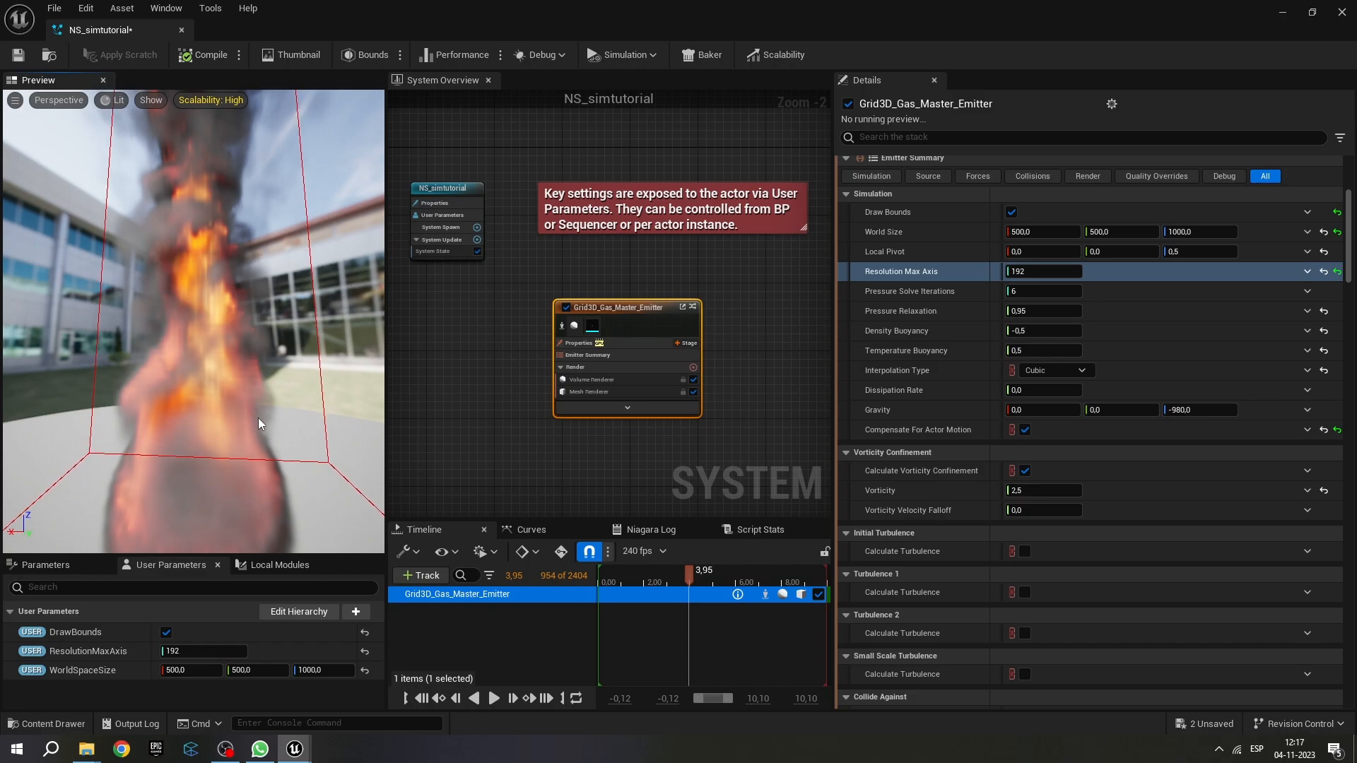
pyautogui.click(1046, 272)
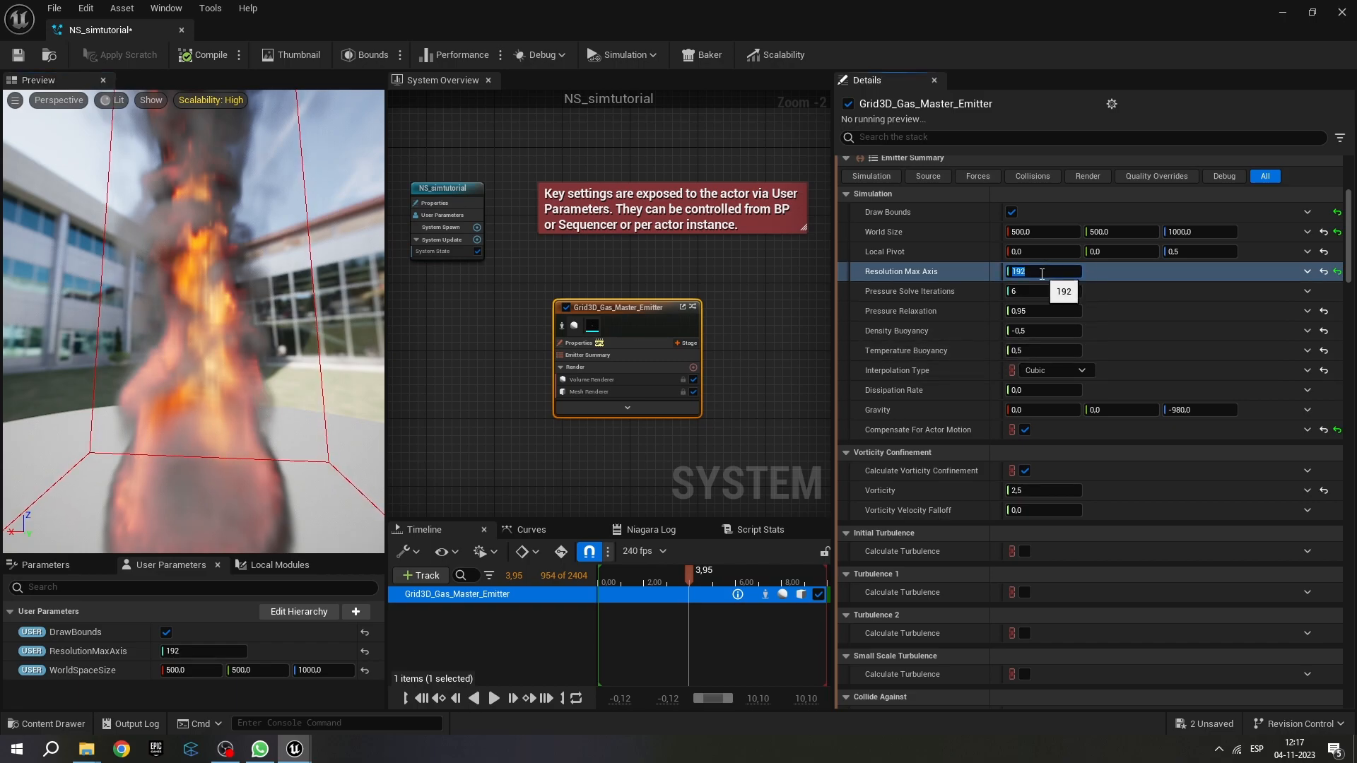
pyautogui.write('50')
pyautogui.press('Return')
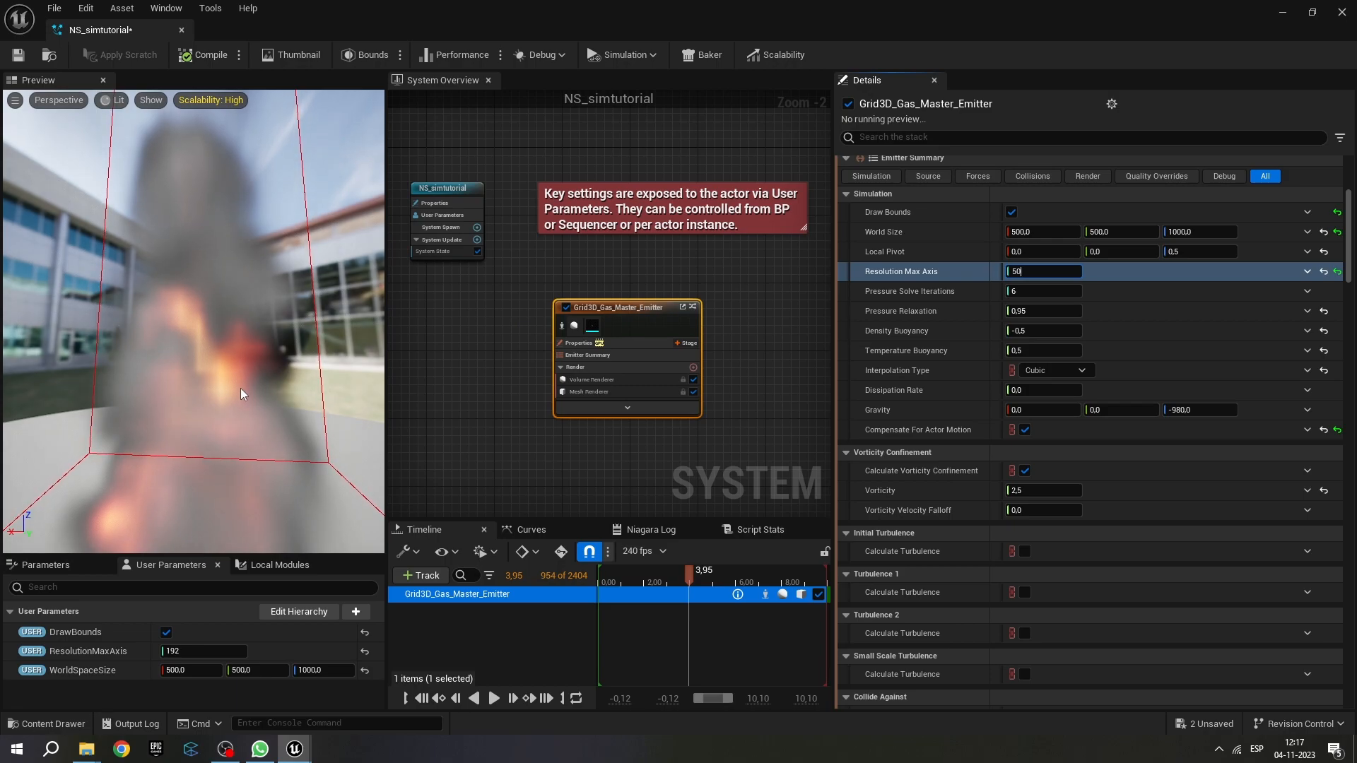
pyautogui.scroll(-3, 241, 388)
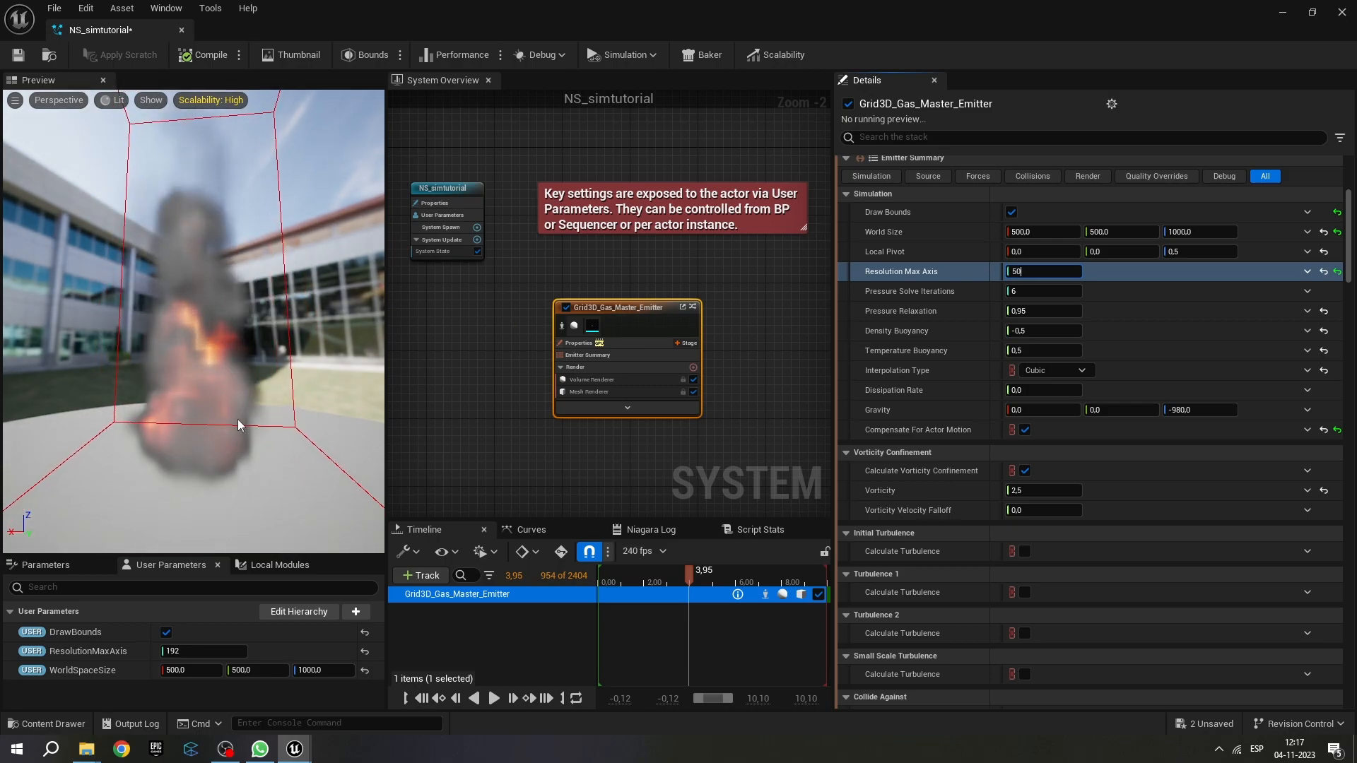
pyautogui.moveTo(192, 373); pyautogui.dragTo(126, 463)
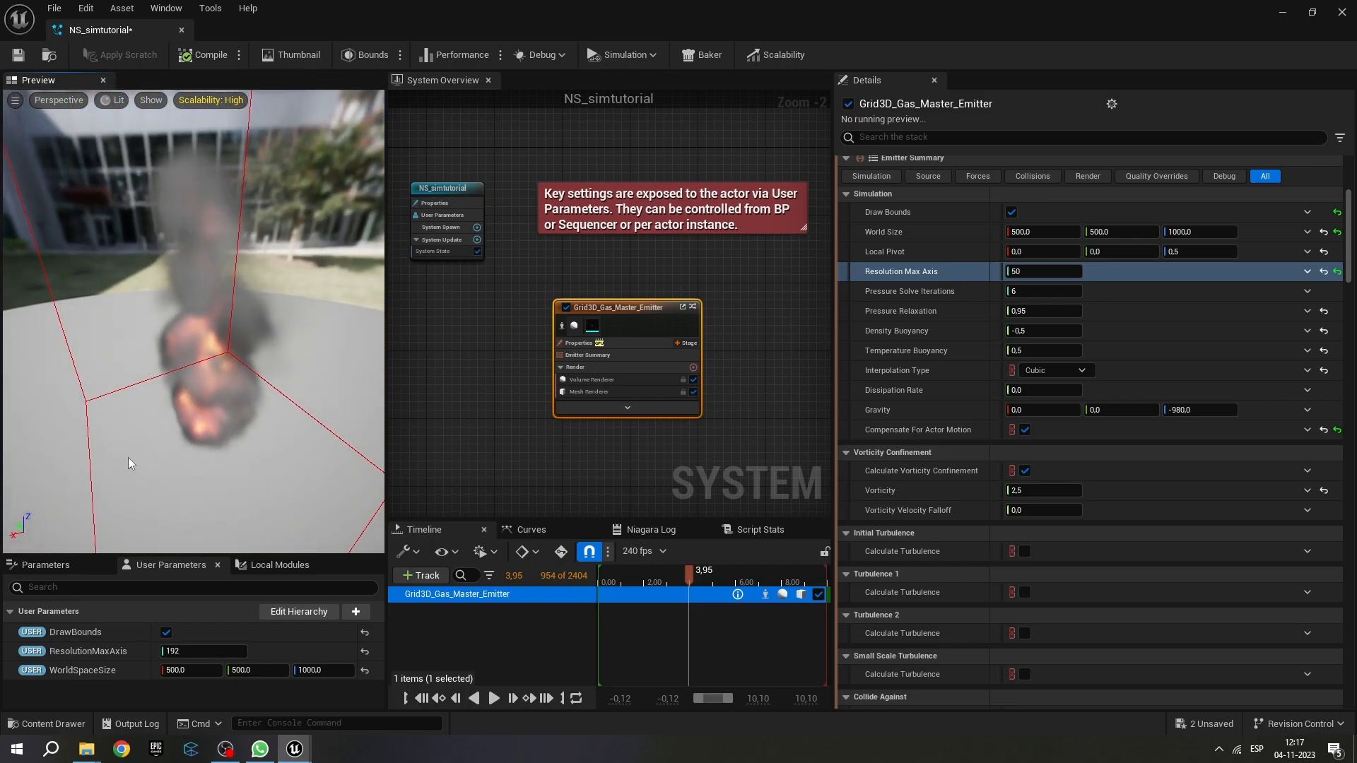
pyautogui.moveTo(187, 421); pyautogui.dragTo(218, 343)
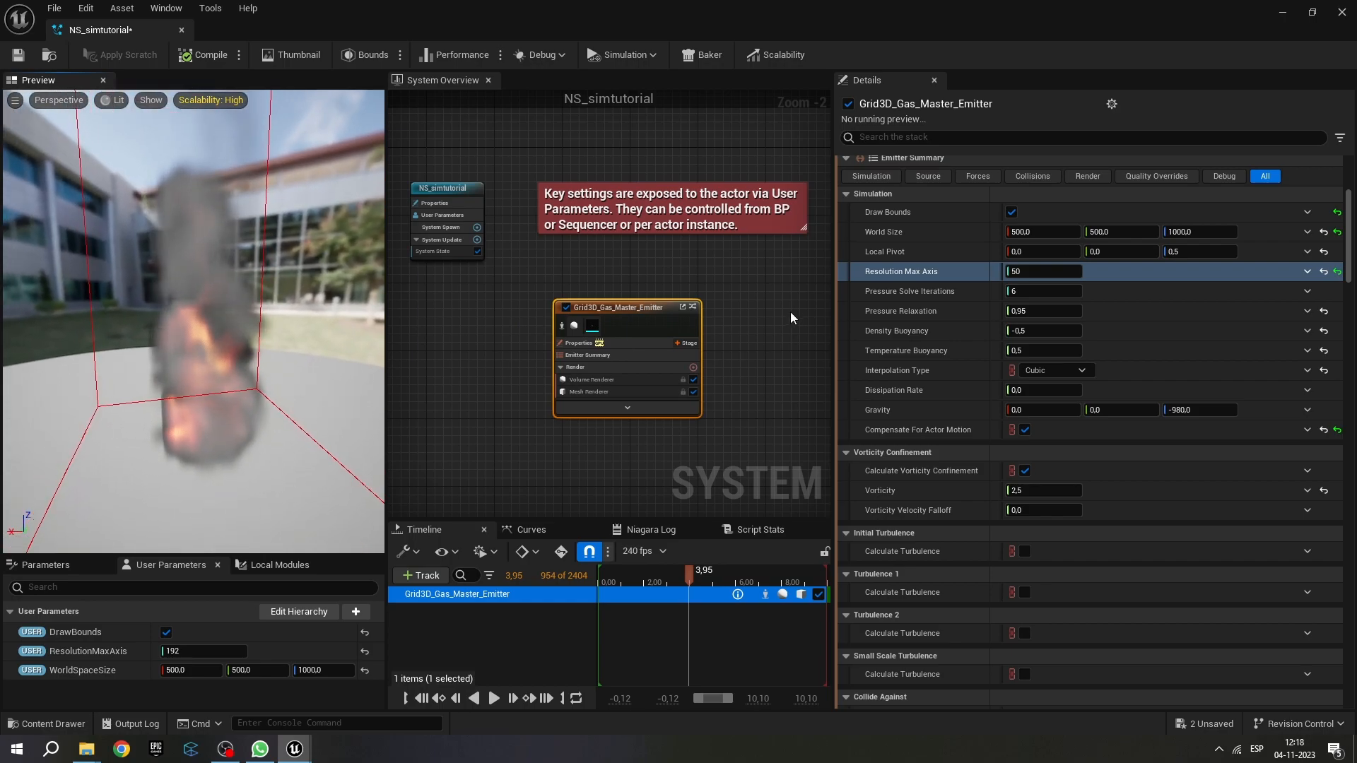
# Set the Resolution Max Axis to 10 and move the preview time to 3.80 on the timeline.
pyautogui.click(1032, 270)
pyautogui.write('10')
pyautogui.press('Return')
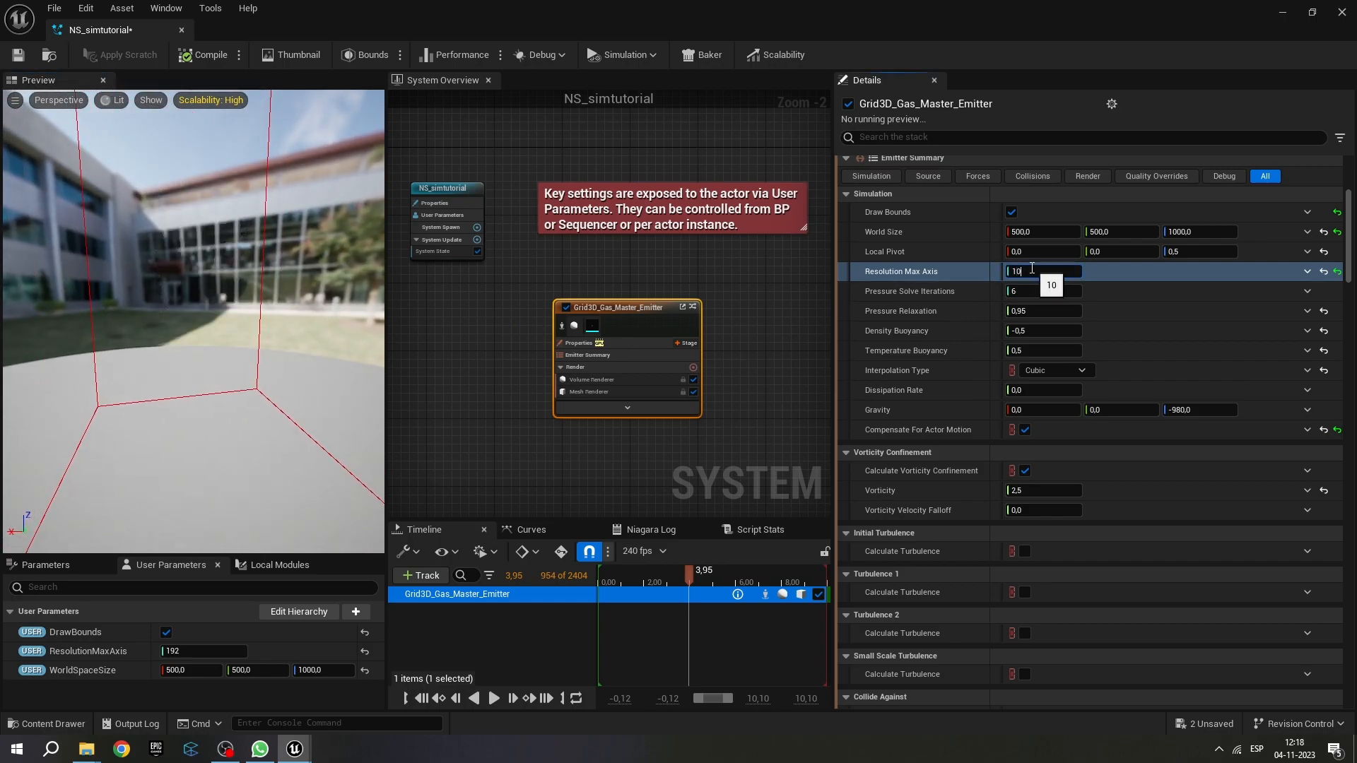
pyautogui.moveTo(291, 427); pyautogui.dragTo(272, 413)
pyautogui.click(685, 572)
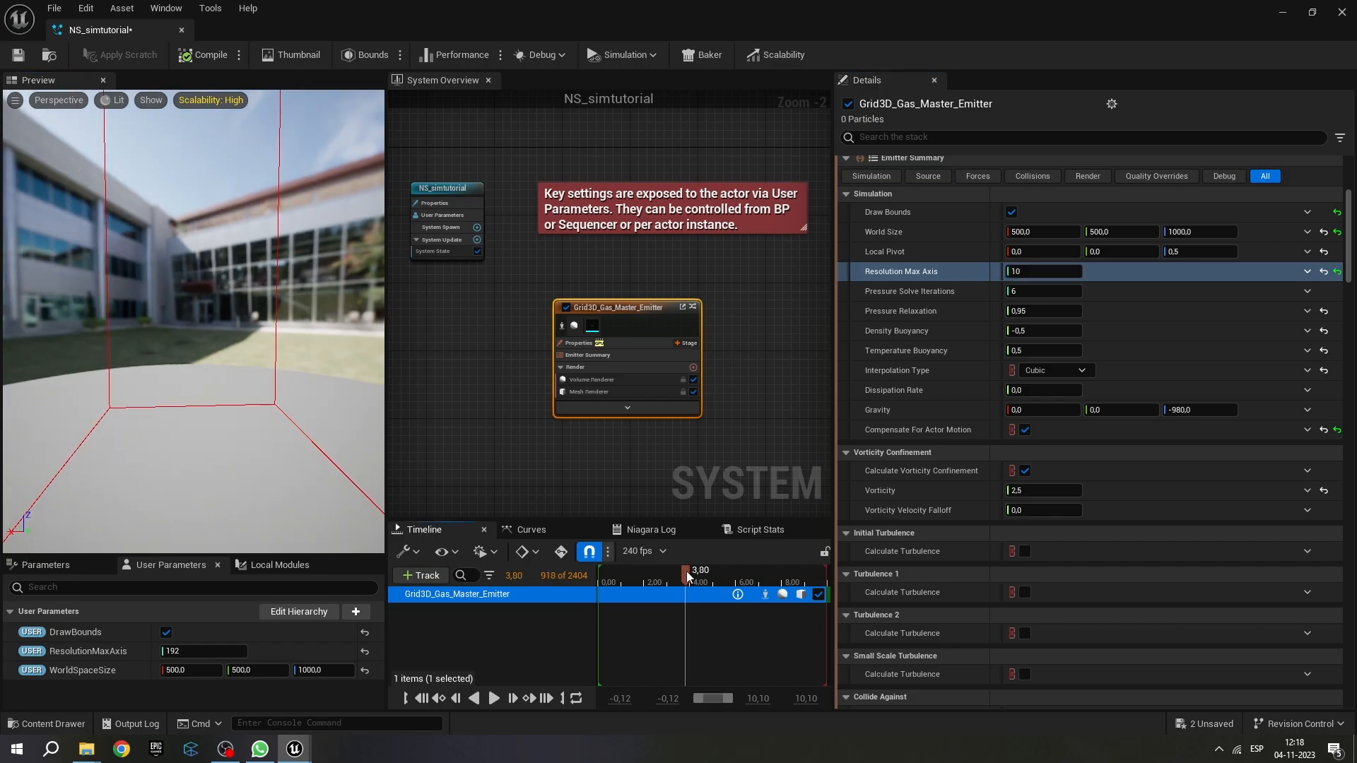
# Set the Resolution Max Axis to 100 and view the fire in the preview.
pyautogui.click(1034, 270)
pyautogui.write('100')
pyautogui.moveTo(101, 226); pyautogui.dragTo(283, 225)
# Set the Resolution Max Axis to 192 and view the fire from another angle.
pyautogui.click(1042, 271)
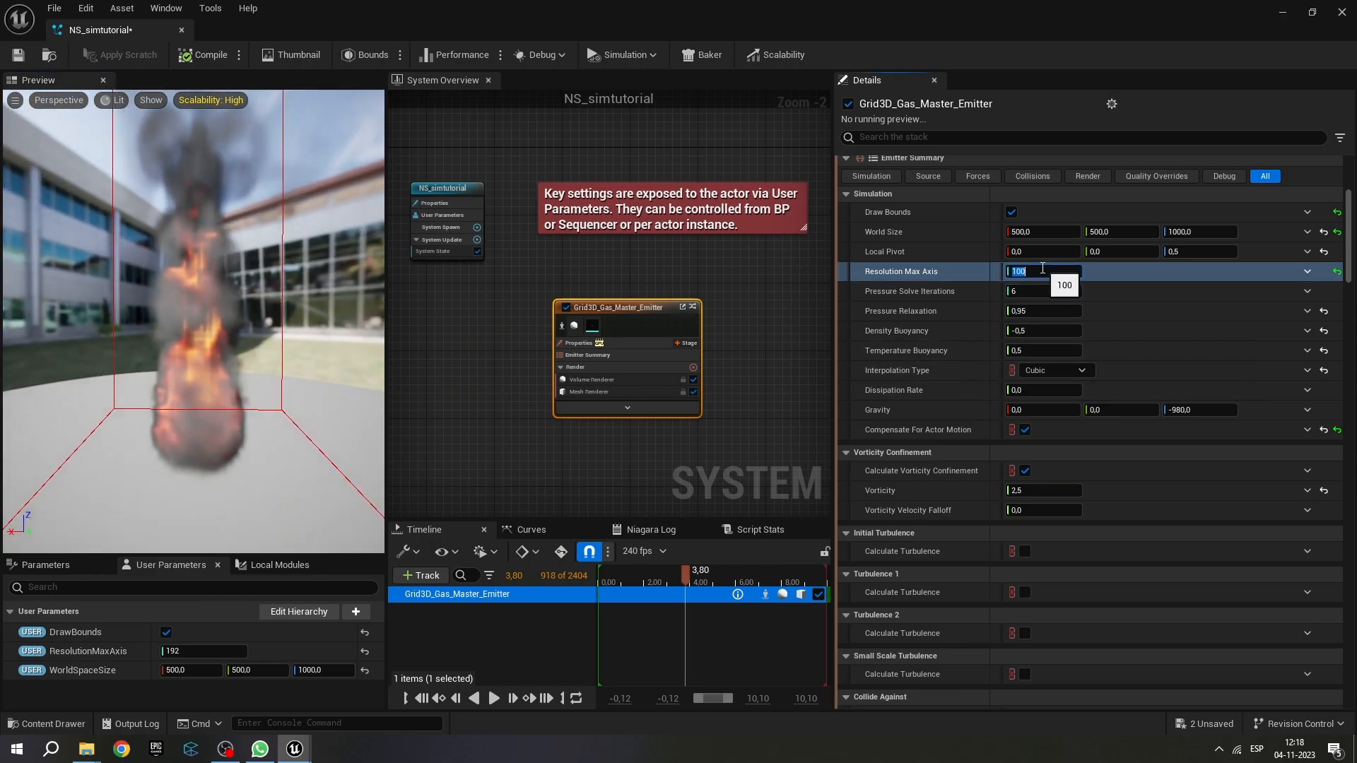
pyautogui.write('19')
pyautogui.press('Return')
pyautogui.write('2')
pyautogui.press('Return')
pyautogui.moveTo(185, 355); pyautogui.dragTo(233, 368)
# Set the emitter's Resolution Max Axis to 250.
pyautogui.click(1036, 273)
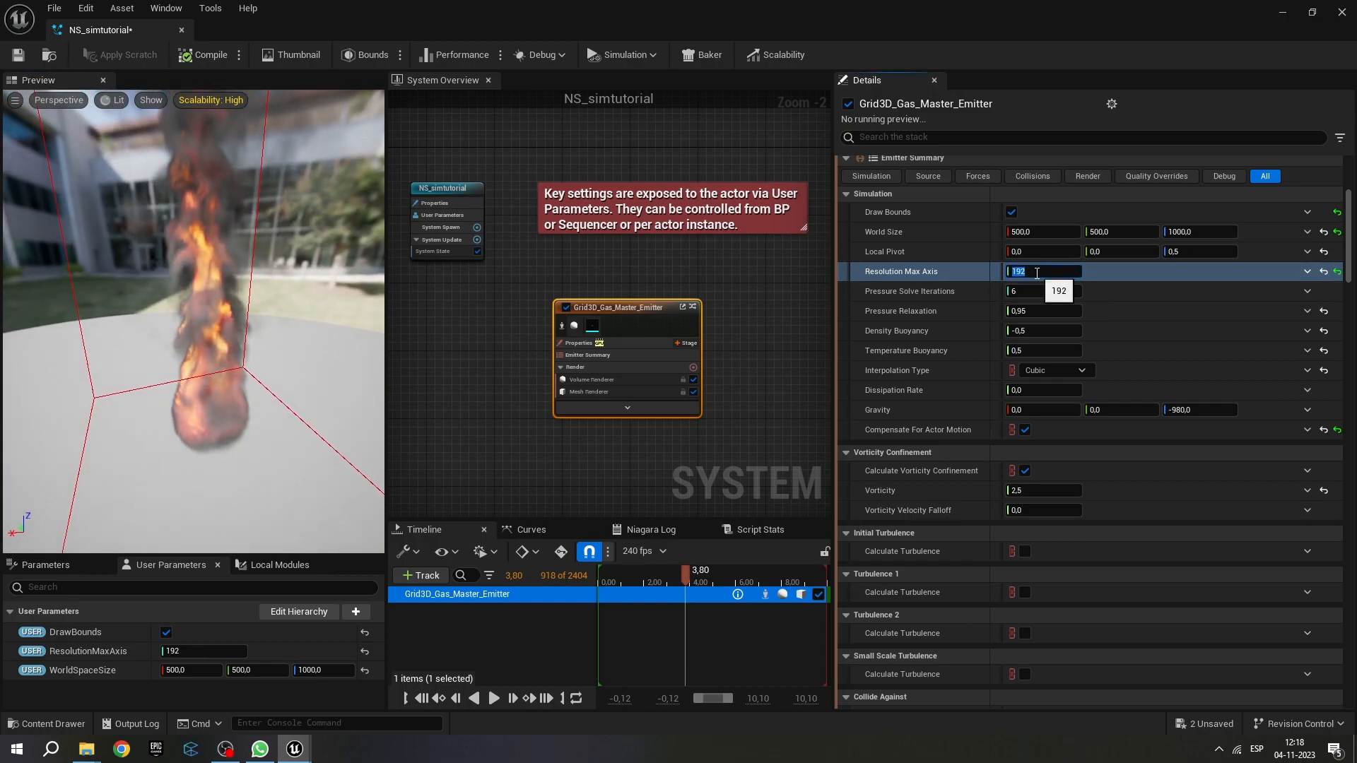
pyautogui.write('250')
pyautogui.press('Return')
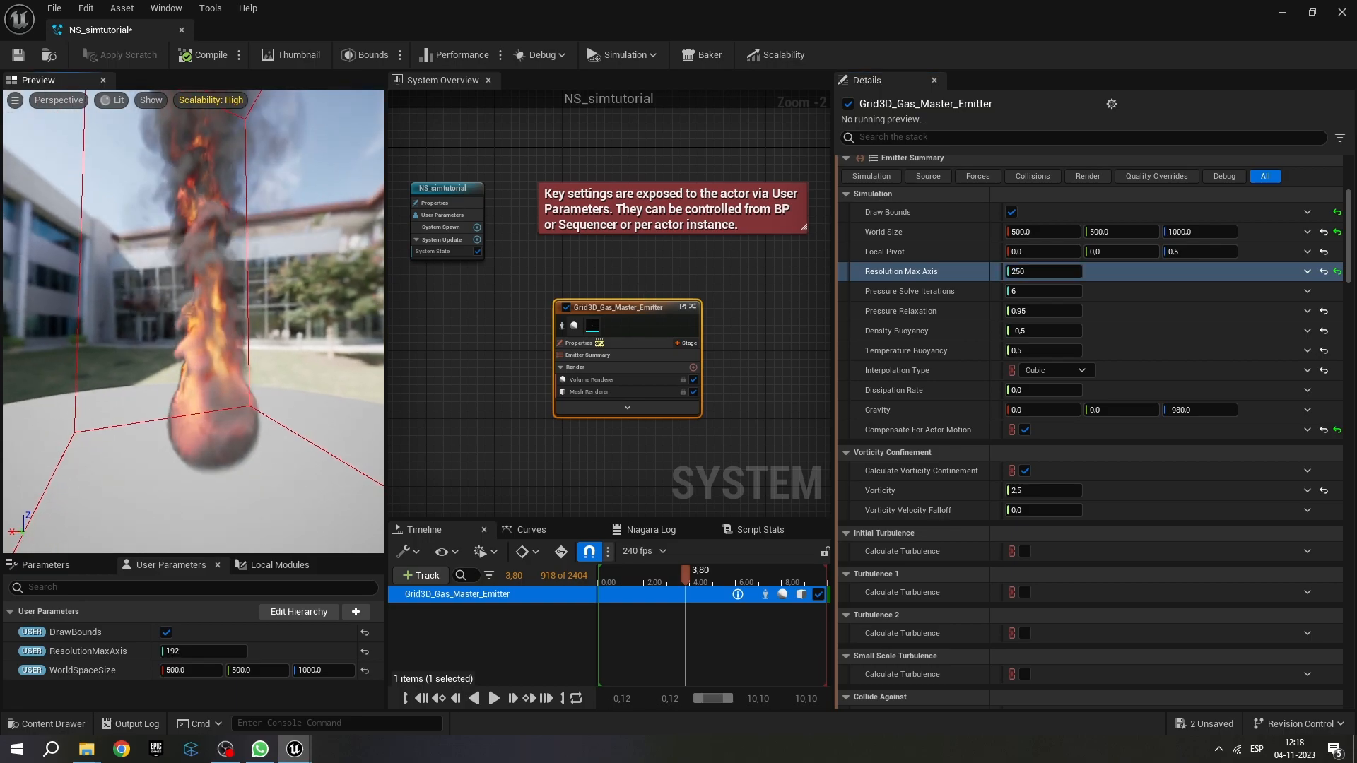
# Set the emitter's Resolution Max Axis to 300 and view the fire from a new angle.
pyautogui.scroll(3, 193, 437)
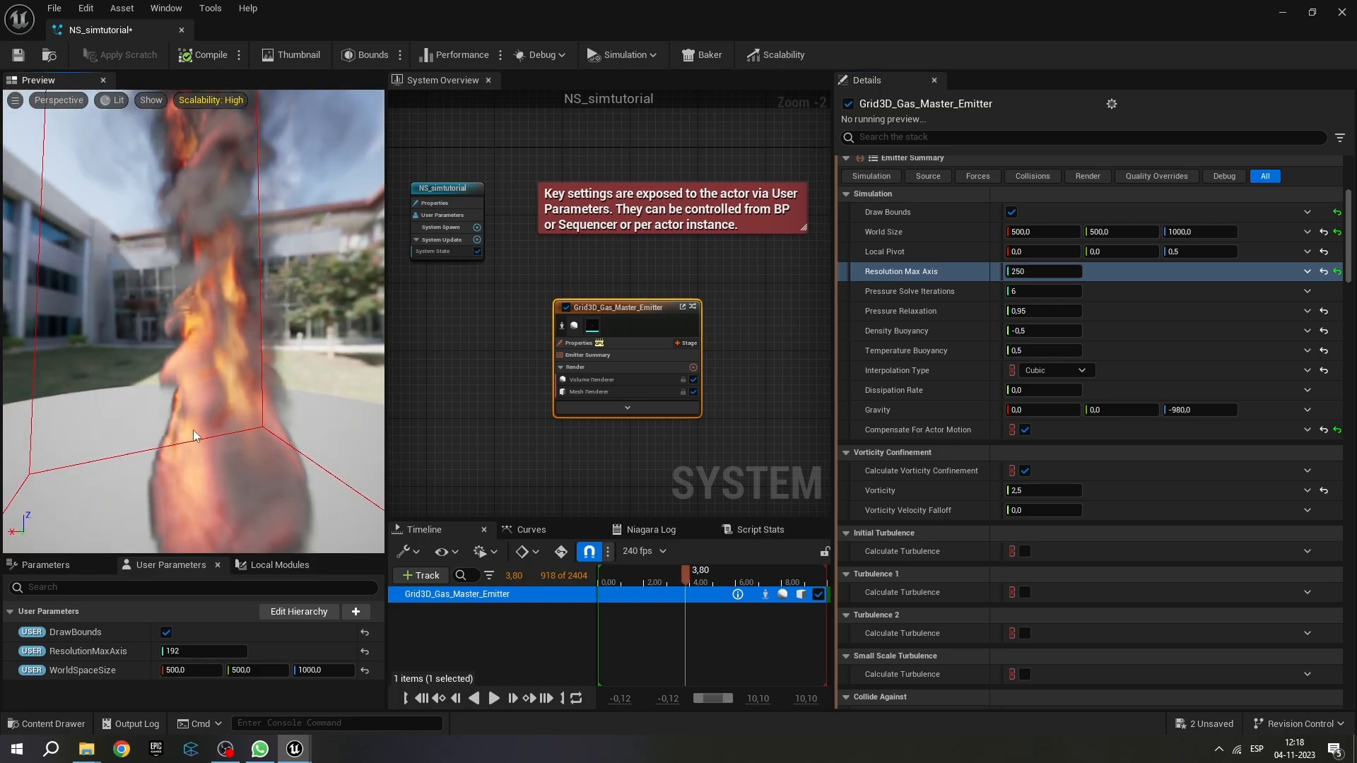
pyautogui.click(1041, 271)
pyautogui.write('30')
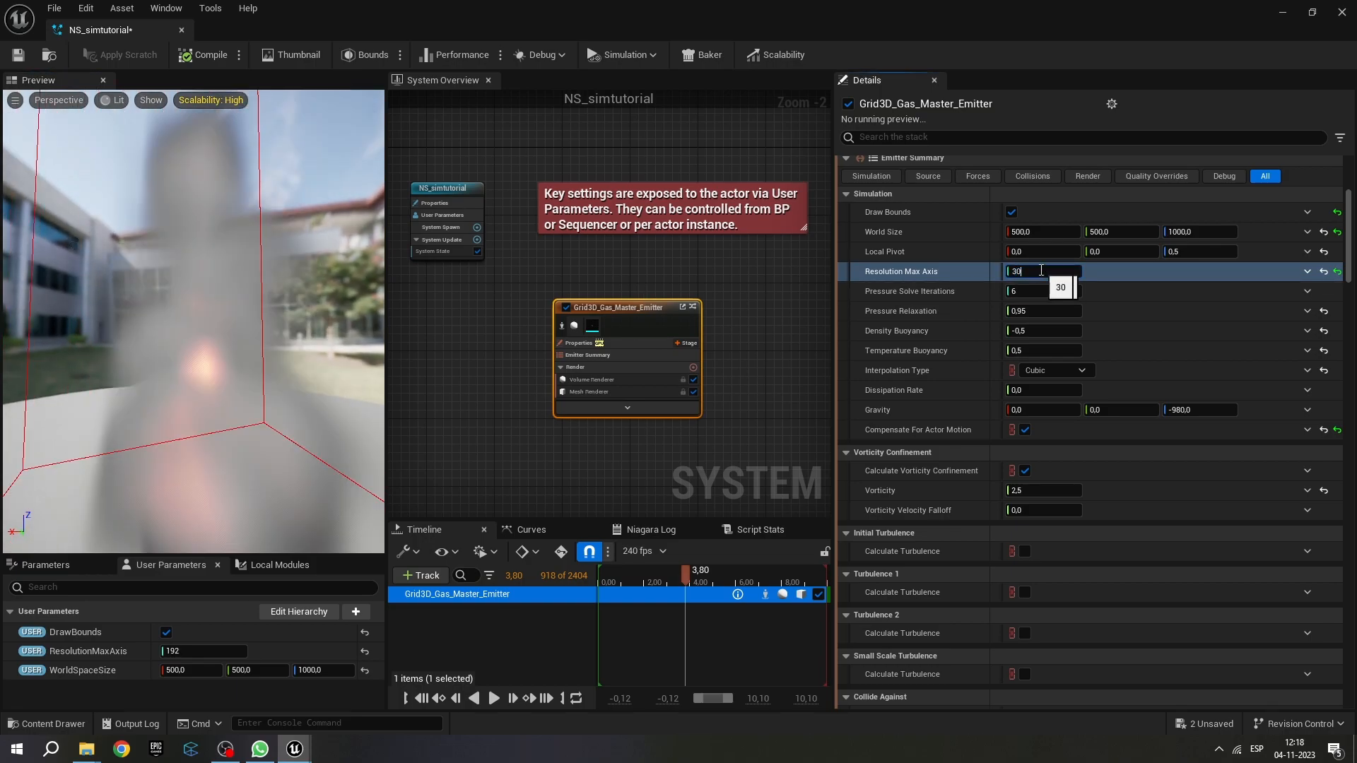
pyautogui.write('0')
pyautogui.moveTo(201, 366); pyautogui.dragTo(214, 336)
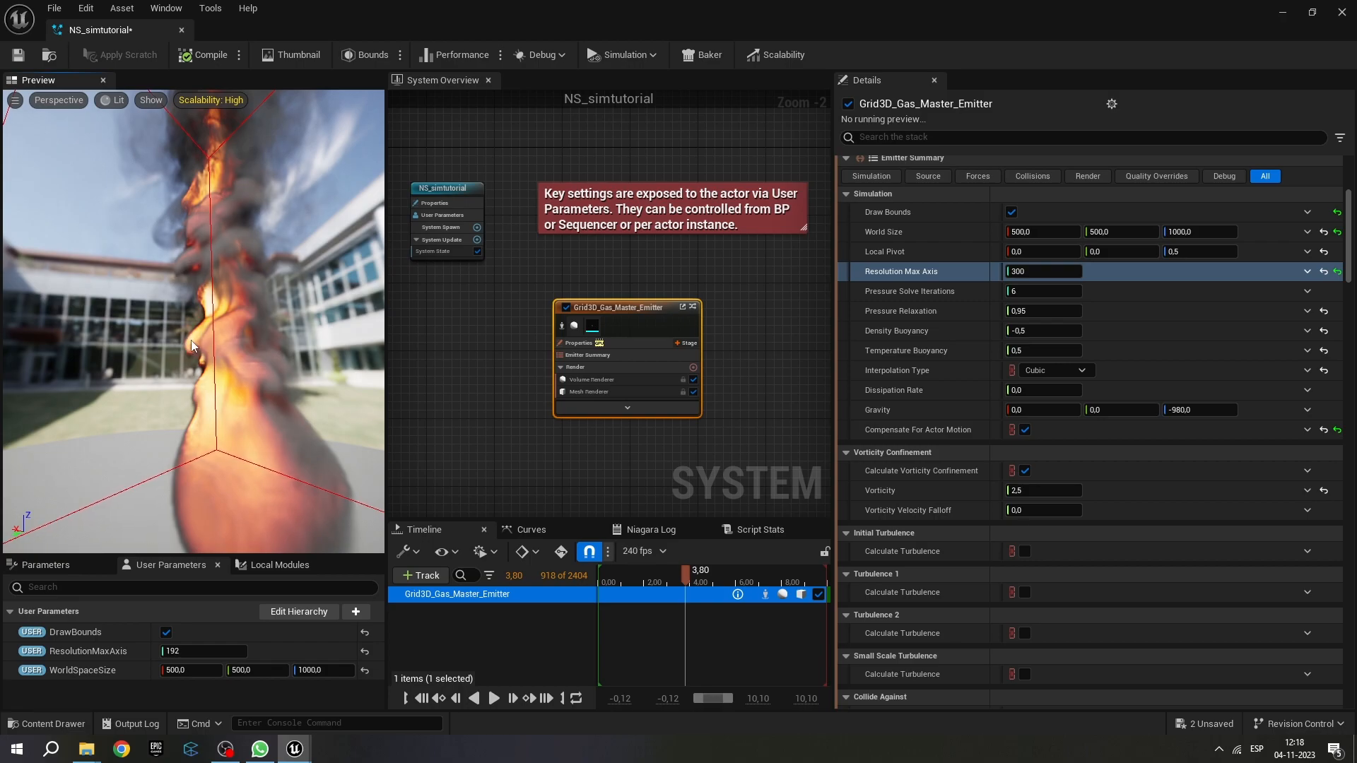
# Try Resolution Max Axis values of 150 and 350, comparing the fire in the preview.
pyautogui.click(1045, 271)
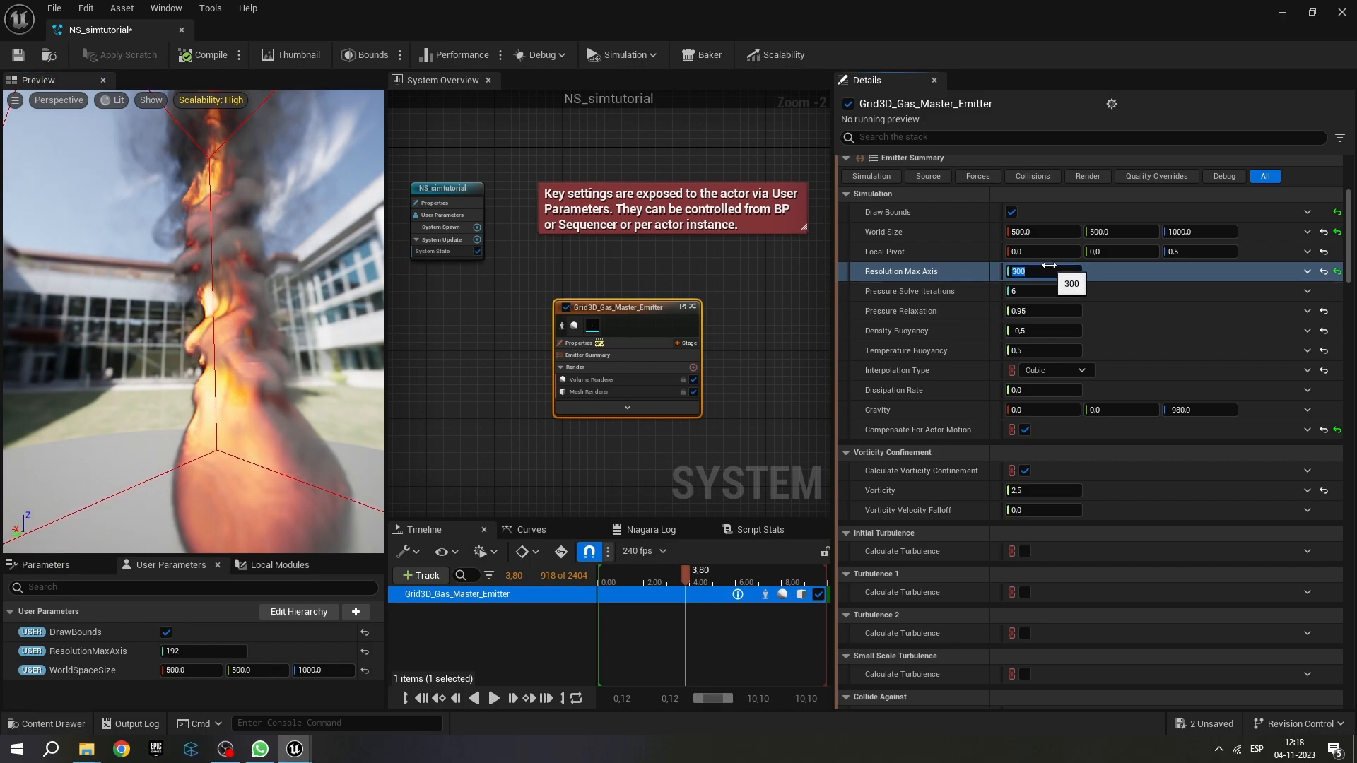
pyautogui.write('150')
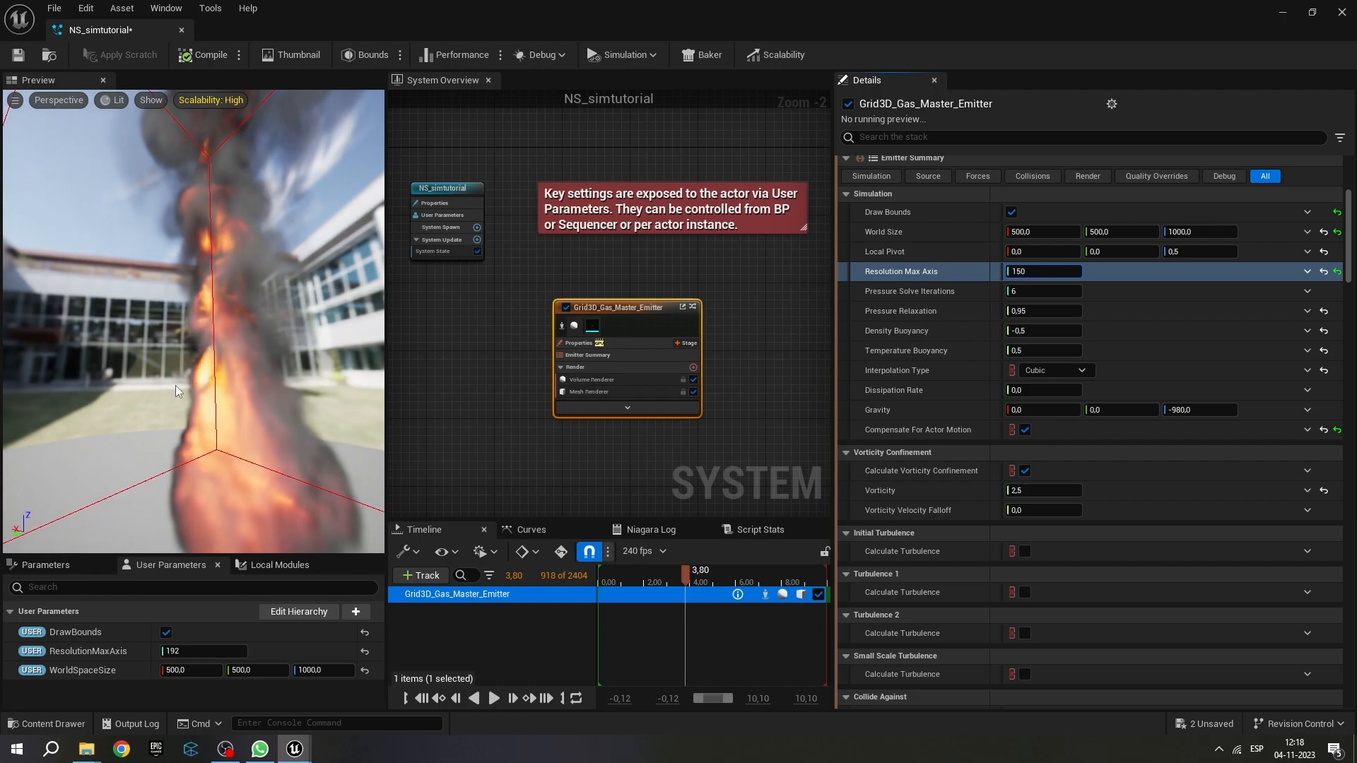
pyautogui.doubleClick(1042, 271)
pyautogui.write('350')
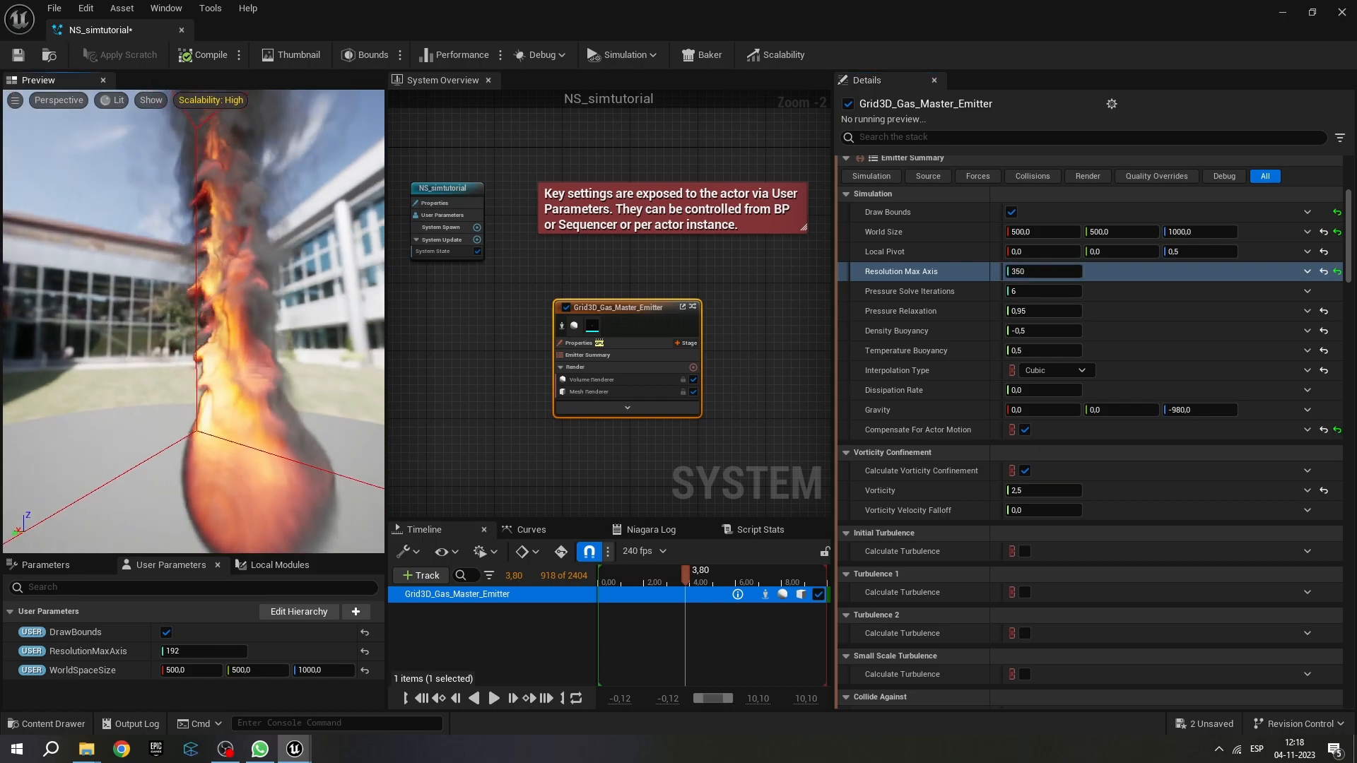
pyautogui.moveTo(233, 269); pyautogui.dragTo(176, 332)
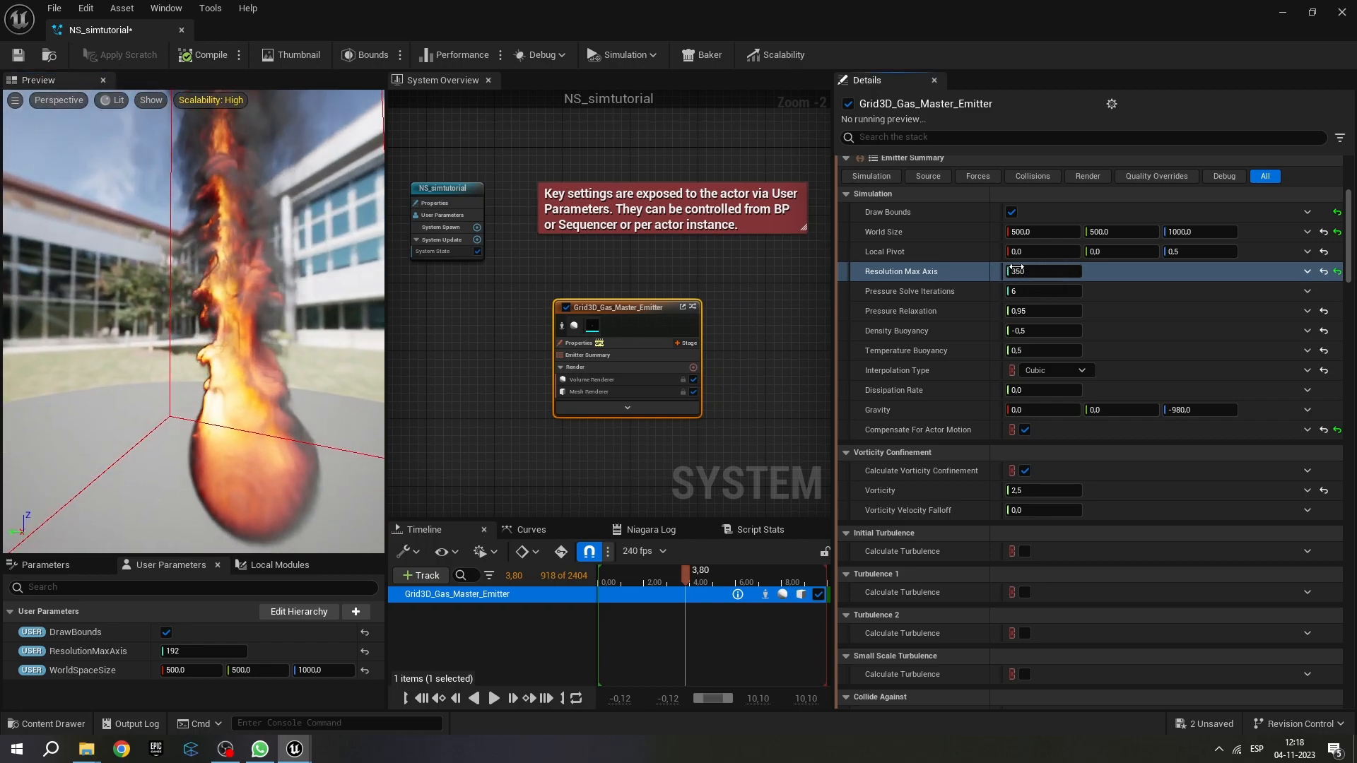
# Set the Resolution Max Axis to 400 and inspect the fire's detail up close and from several sides.
pyautogui.moveTo(1028, 268); pyautogui.dragTo(1035, 258)
pyautogui.write('0')
pyautogui.moveTo(177, 341); pyautogui.dragTo(234, 305)
pyautogui.scroll(3, 235, 306)
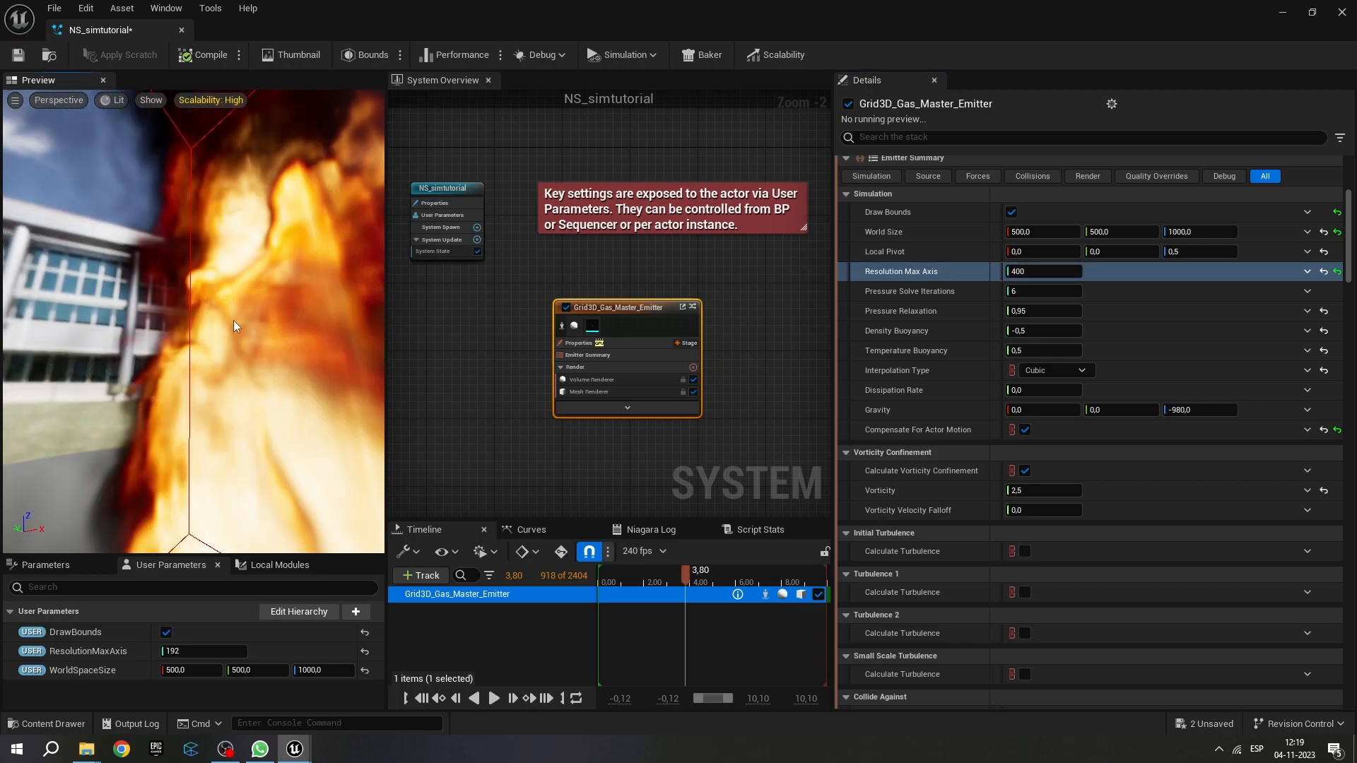
pyautogui.scroll(-5, 234, 353)
pyautogui.moveTo(234, 383); pyautogui.dragTo(43, 420)
pyautogui.scroll(2, 286, 384)
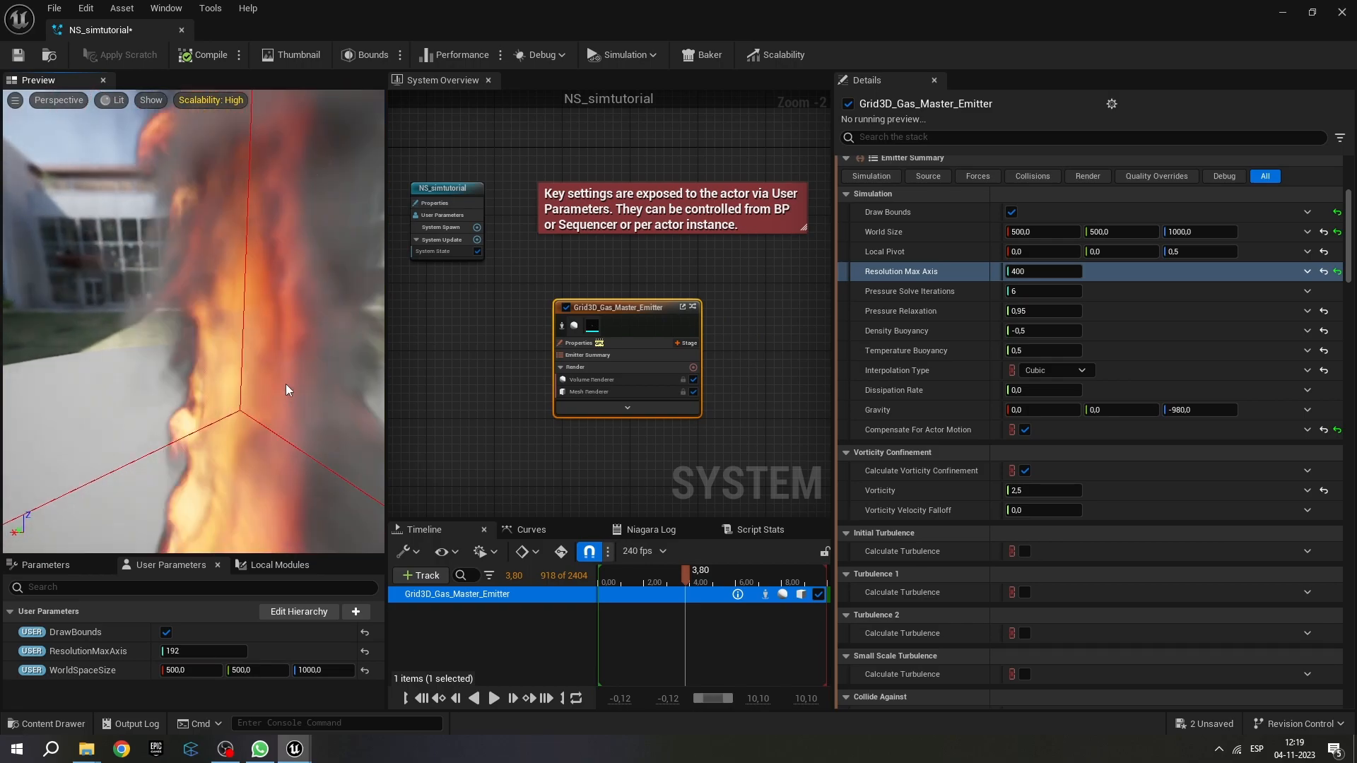
pyautogui.scroll(-5, 286, 383)
pyautogui.moveTo(235, 379); pyautogui.dragTo(297, 382)
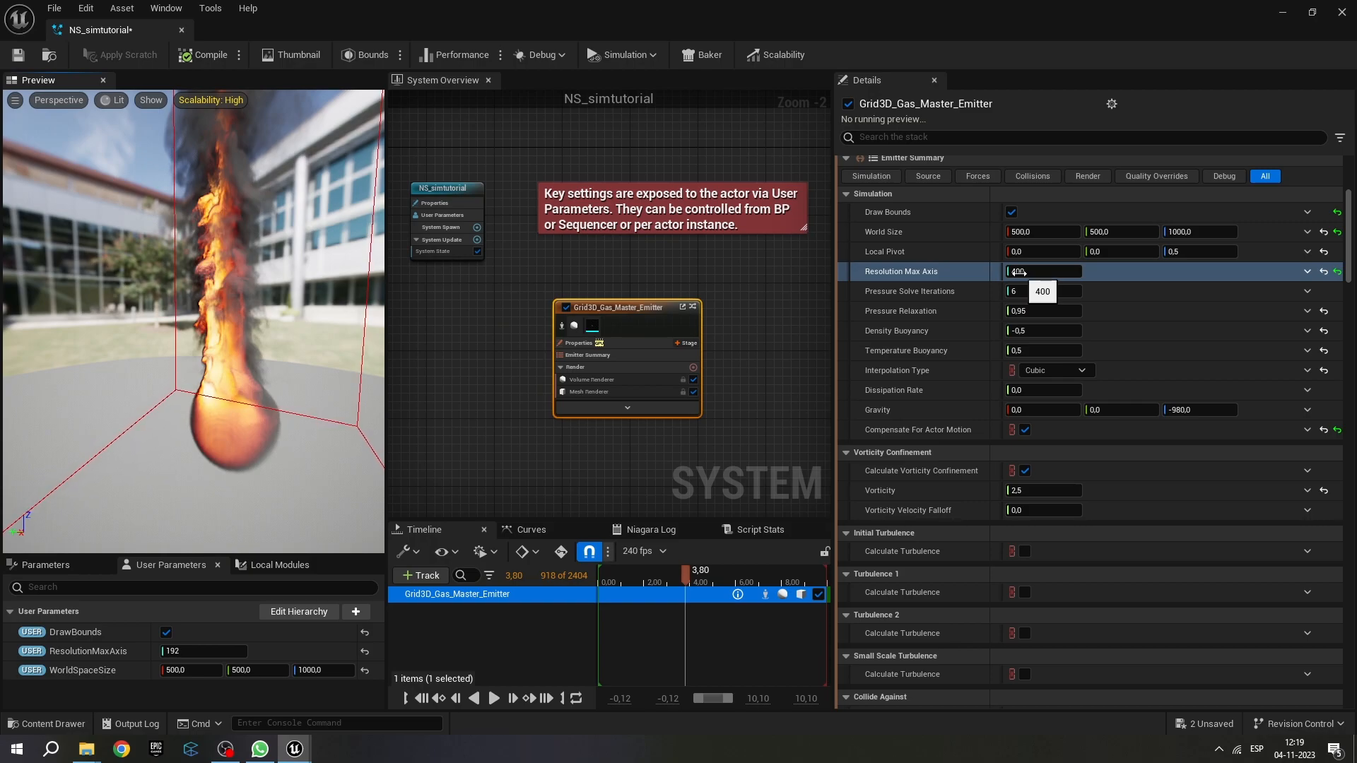
pyautogui.moveTo(165, 348); pyautogui.dragTo(283, 345)
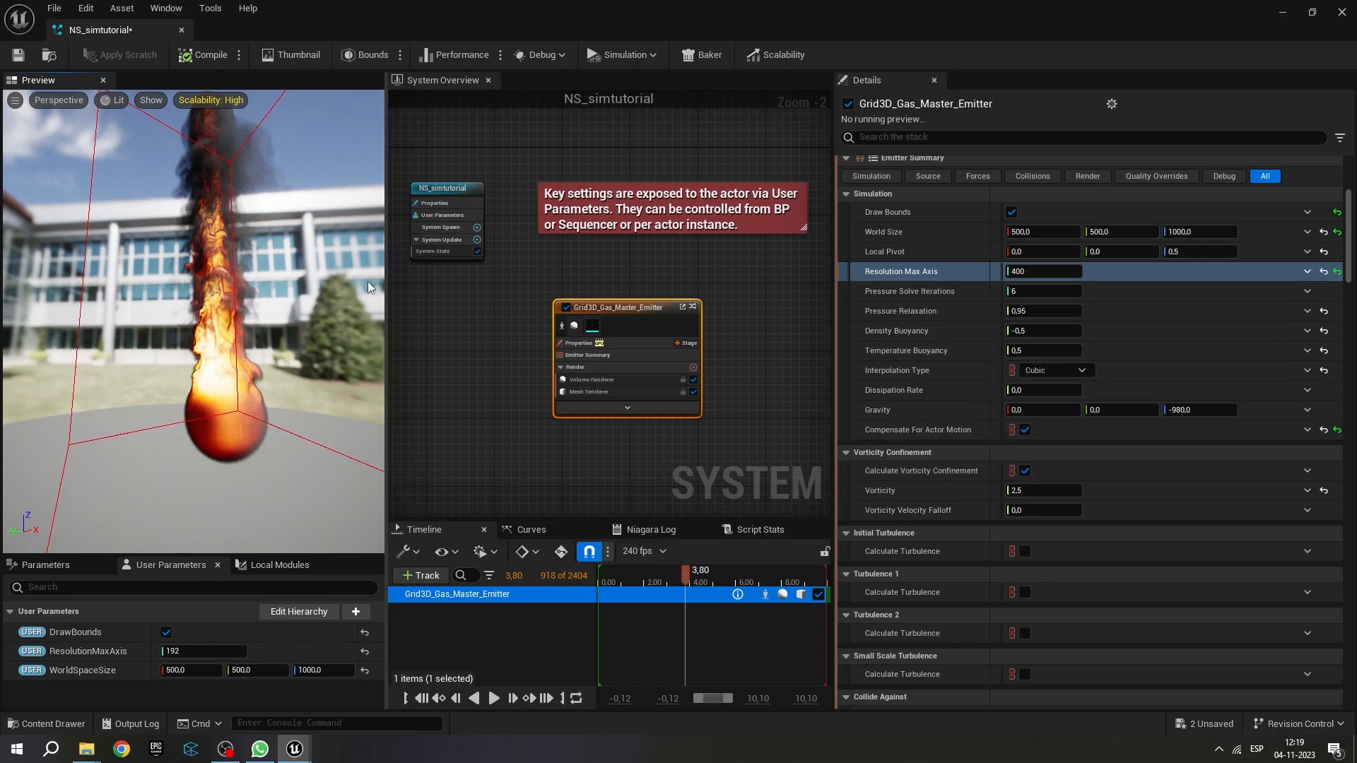
# Save all unsaved assets, including the NS_simtutorial system.
pyautogui.click(54, 8)
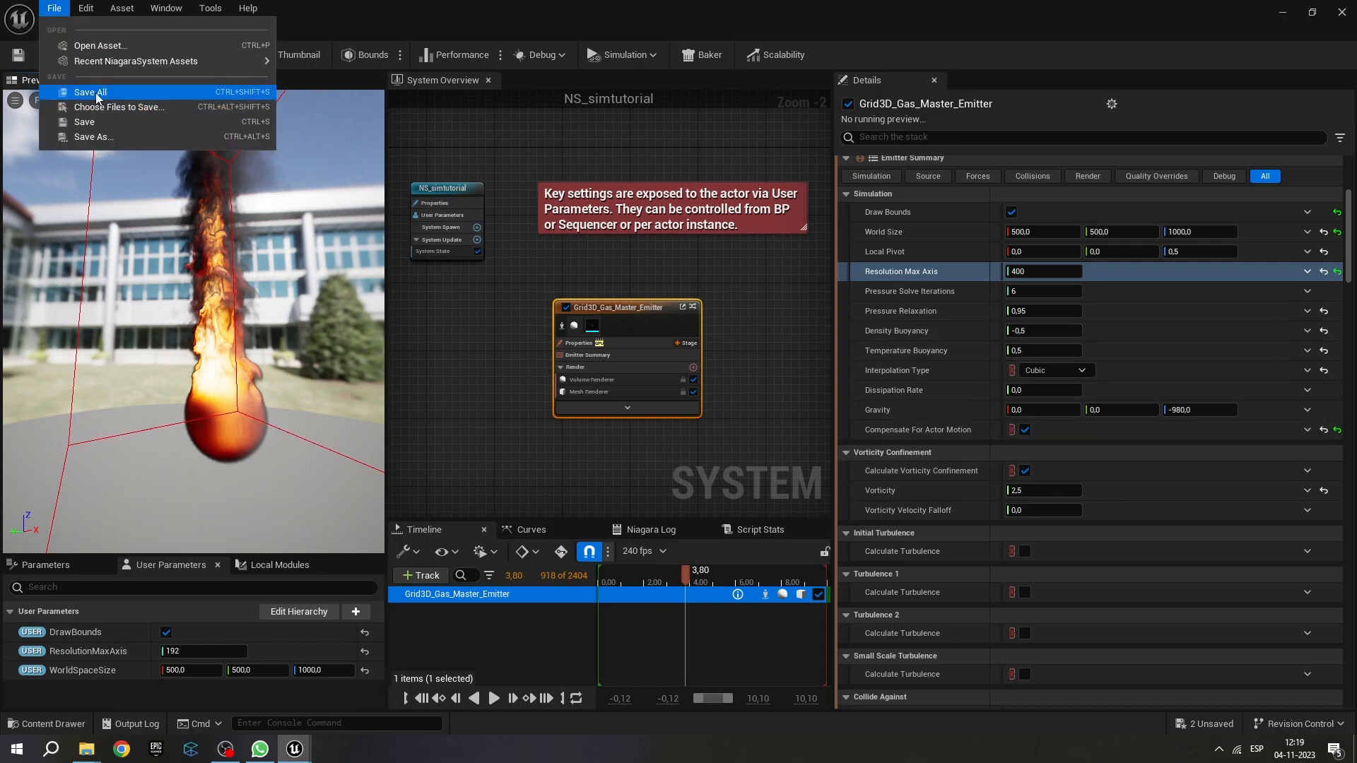
pyautogui.click(96, 93)
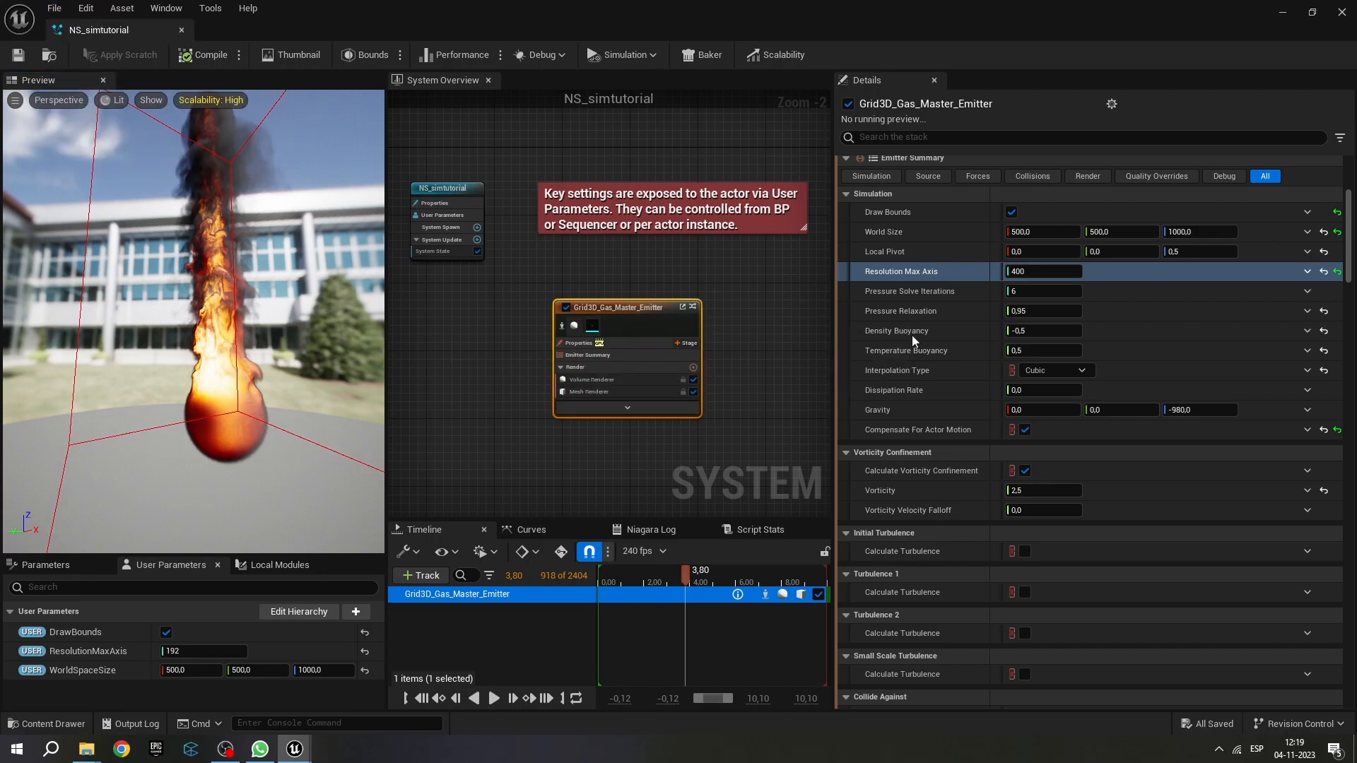
# Set the Resolution Max Axis to 500, inspect the fire's detail and play the preview to 6.80.
pyautogui.write('5')
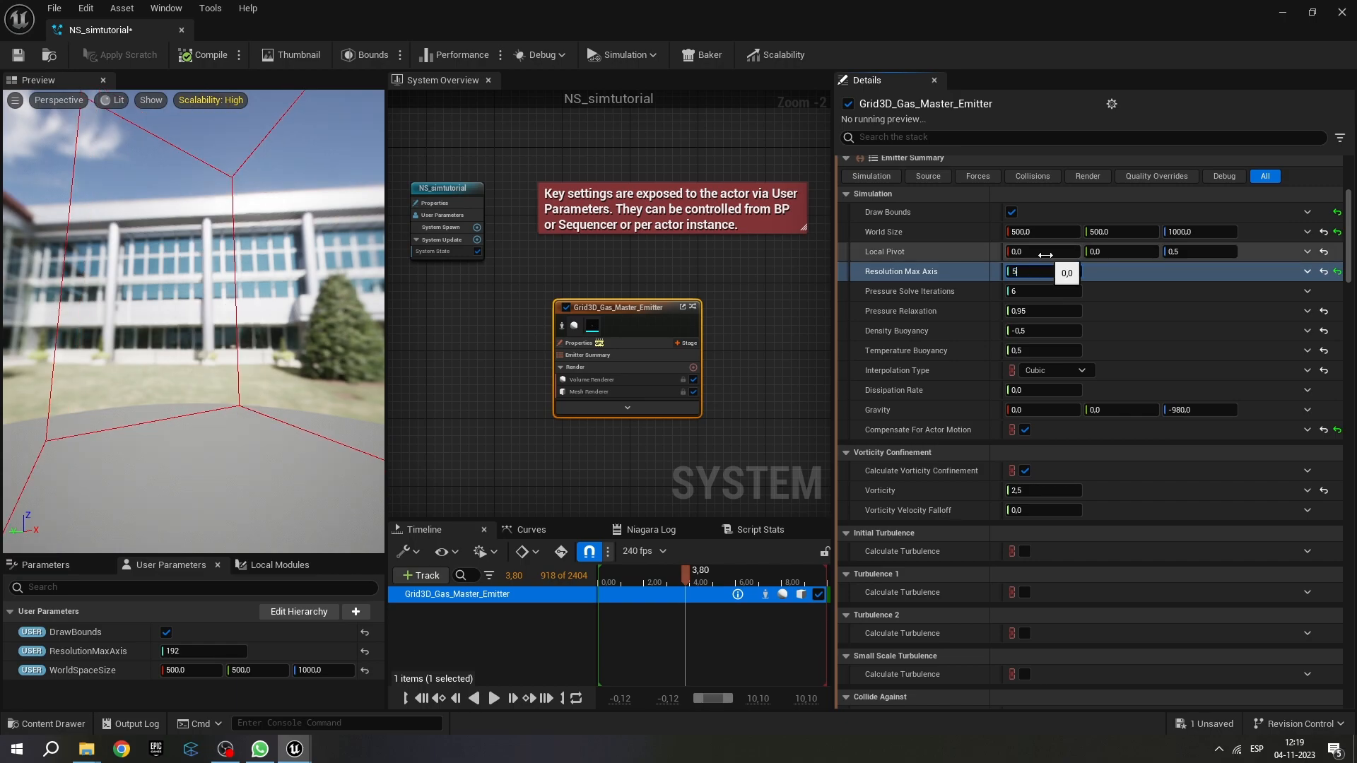
pyautogui.write('00')
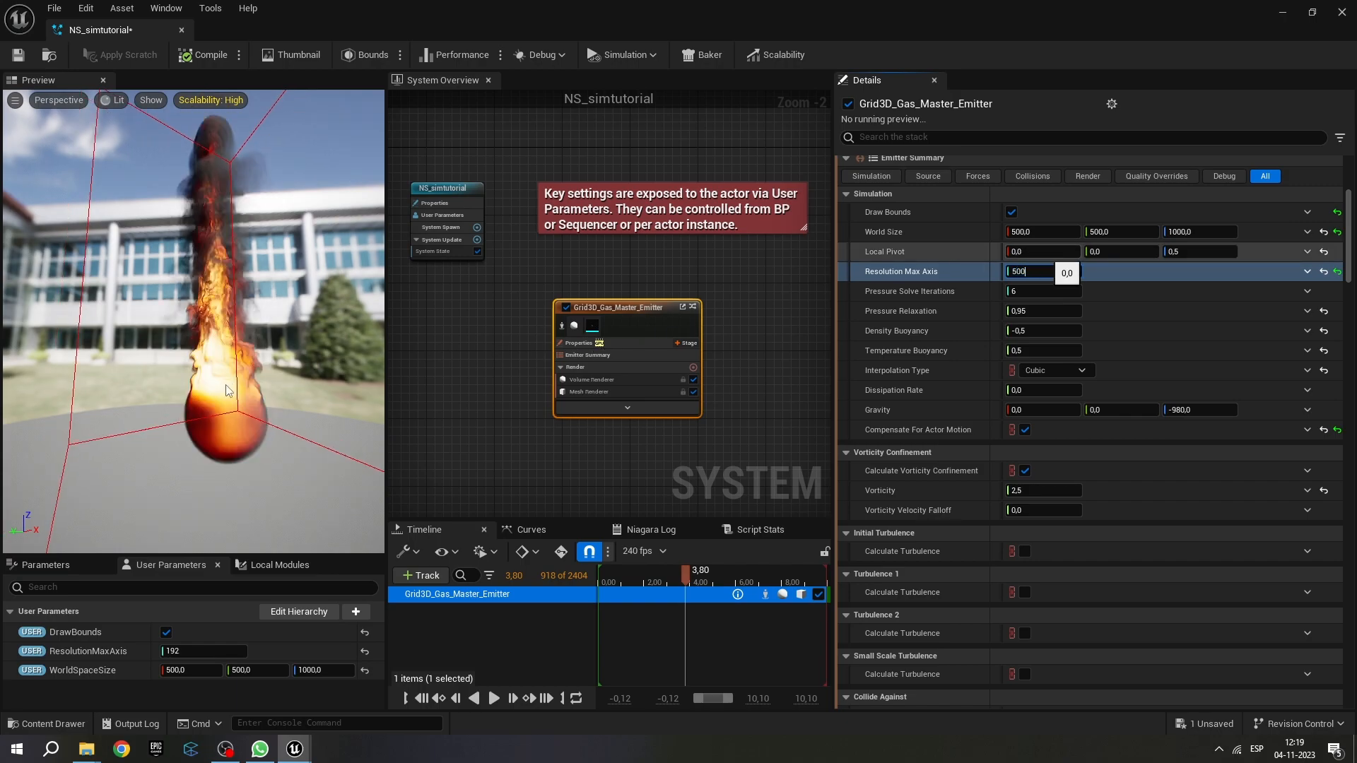
pyautogui.moveTo(188, 323); pyautogui.dragTo(268, 323)
pyautogui.scroll(5, 188, 324)
pyautogui.scroll(-4, 188, 324)
pyautogui.moveTo(226, 393); pyautogui.dragTo(268, 332)
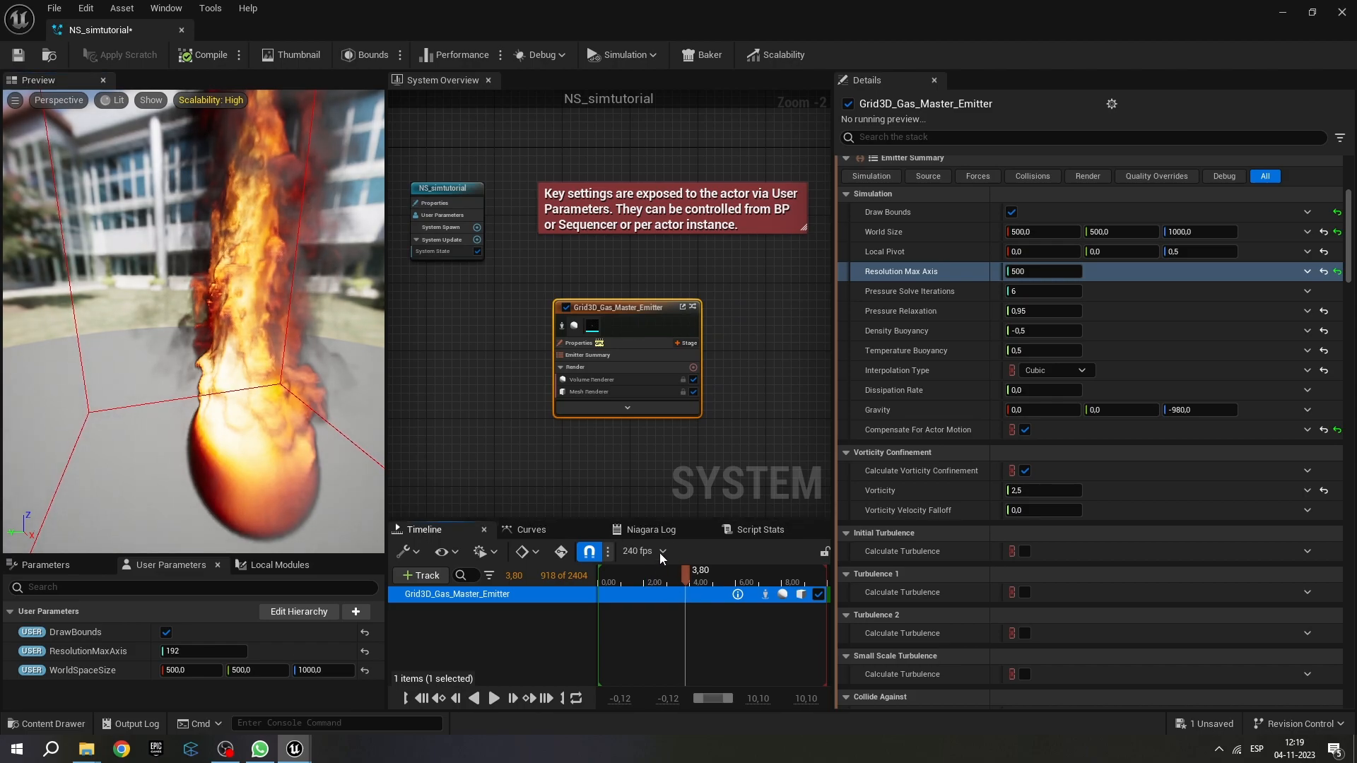
pyautogui.press('space')
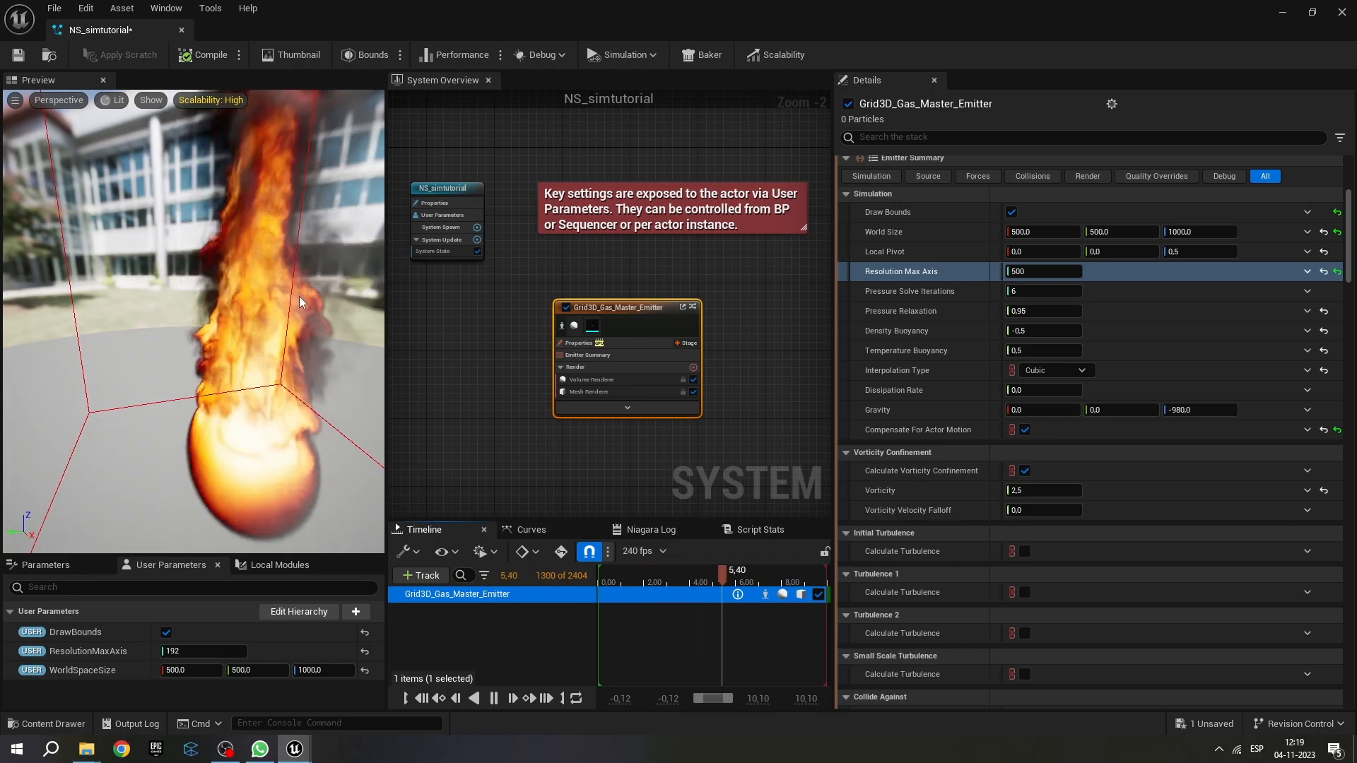
pyautogui.press('space')
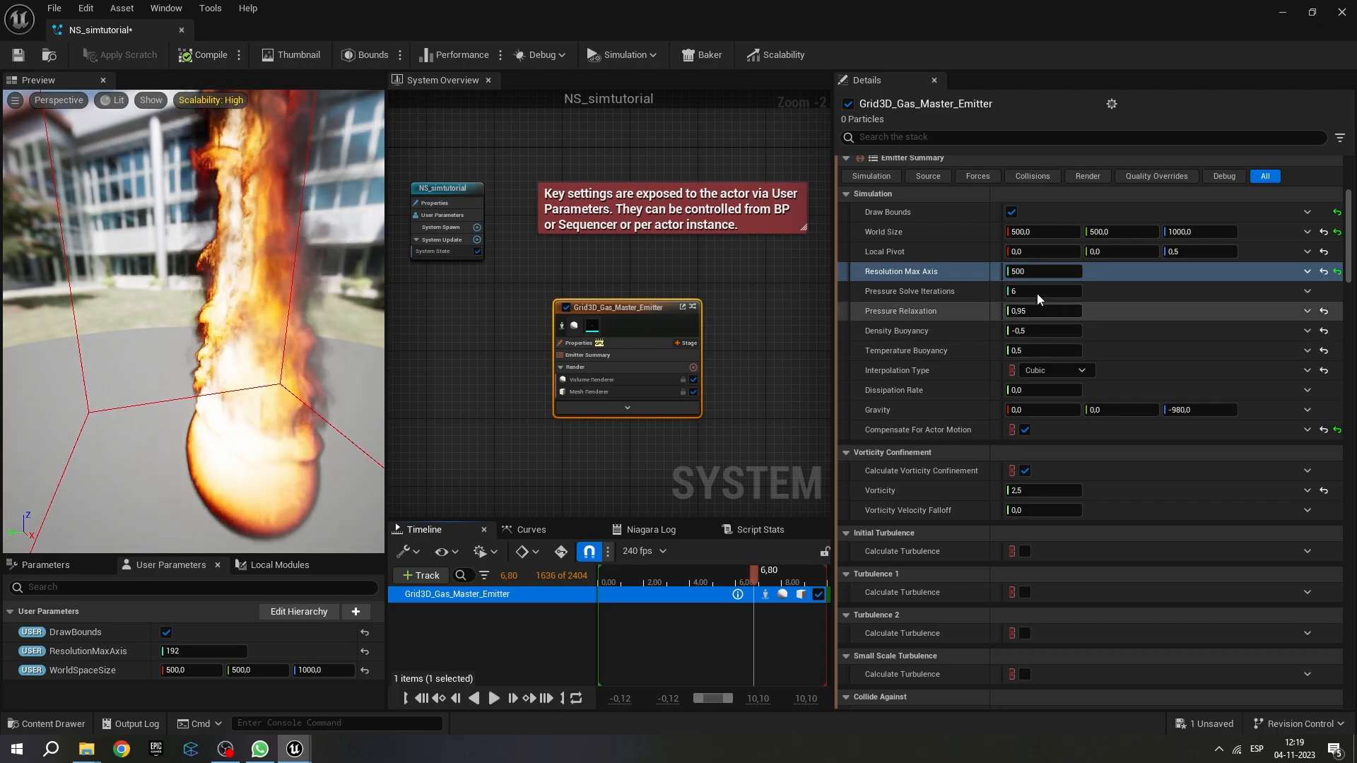
# Set the Resolution Max Axis to 200 and play the simulation from near the start to about 3.34.
pyautogui.click(1039, 269)
pyautogui.write('200')
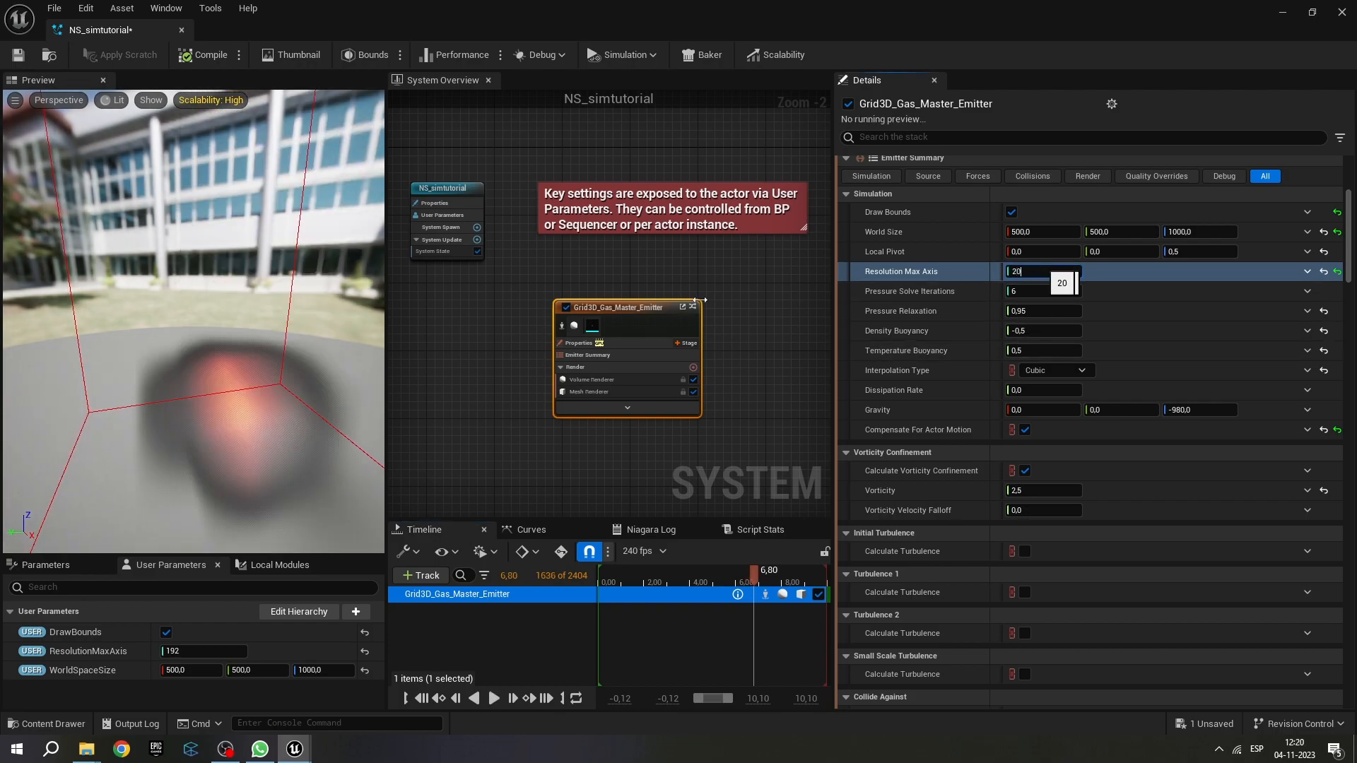
pyautogui.press('Return')
pyautogui.click(621, 574)
pyautogui.press('space')
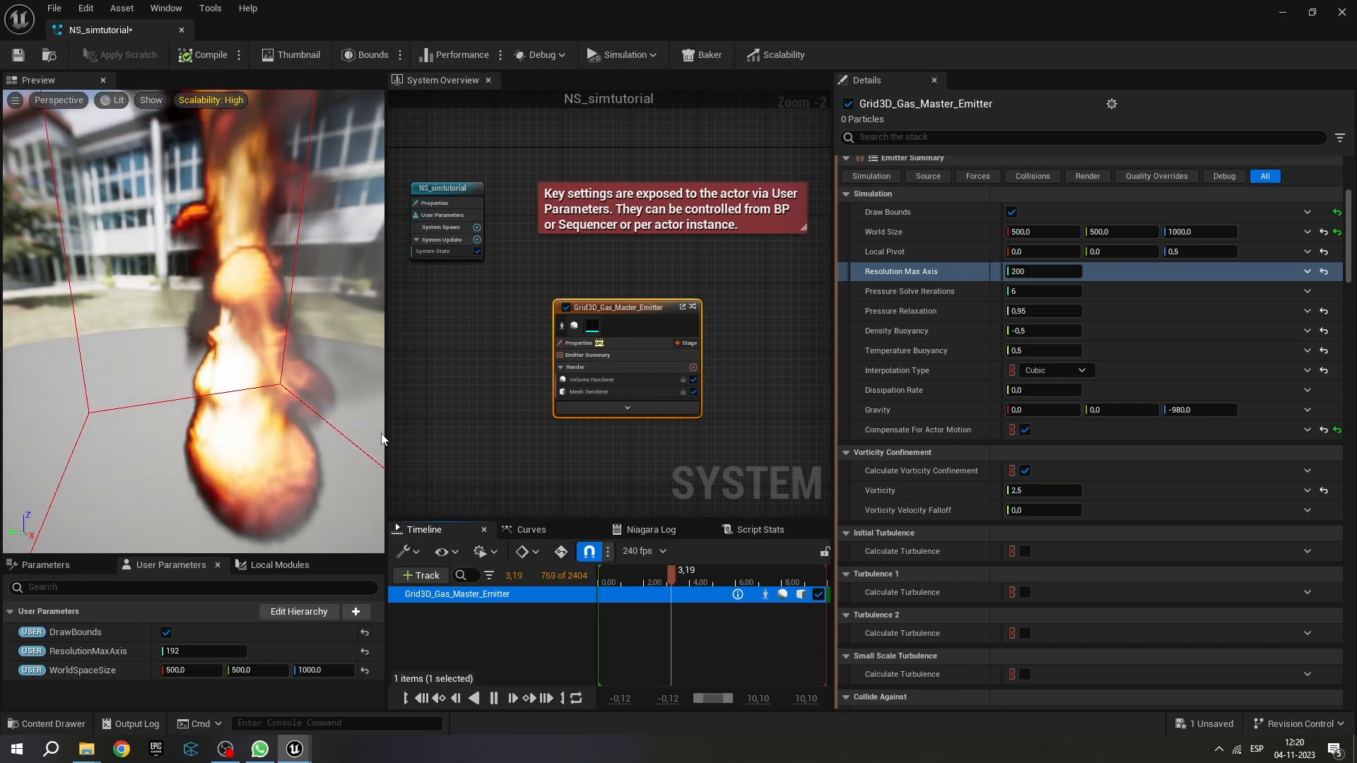
pyautogui.press('space')
# Try Resolution Max Axis values of 600 and 70, viewing the fire at 600 from another side.
pyautogui.click(1040, 271)
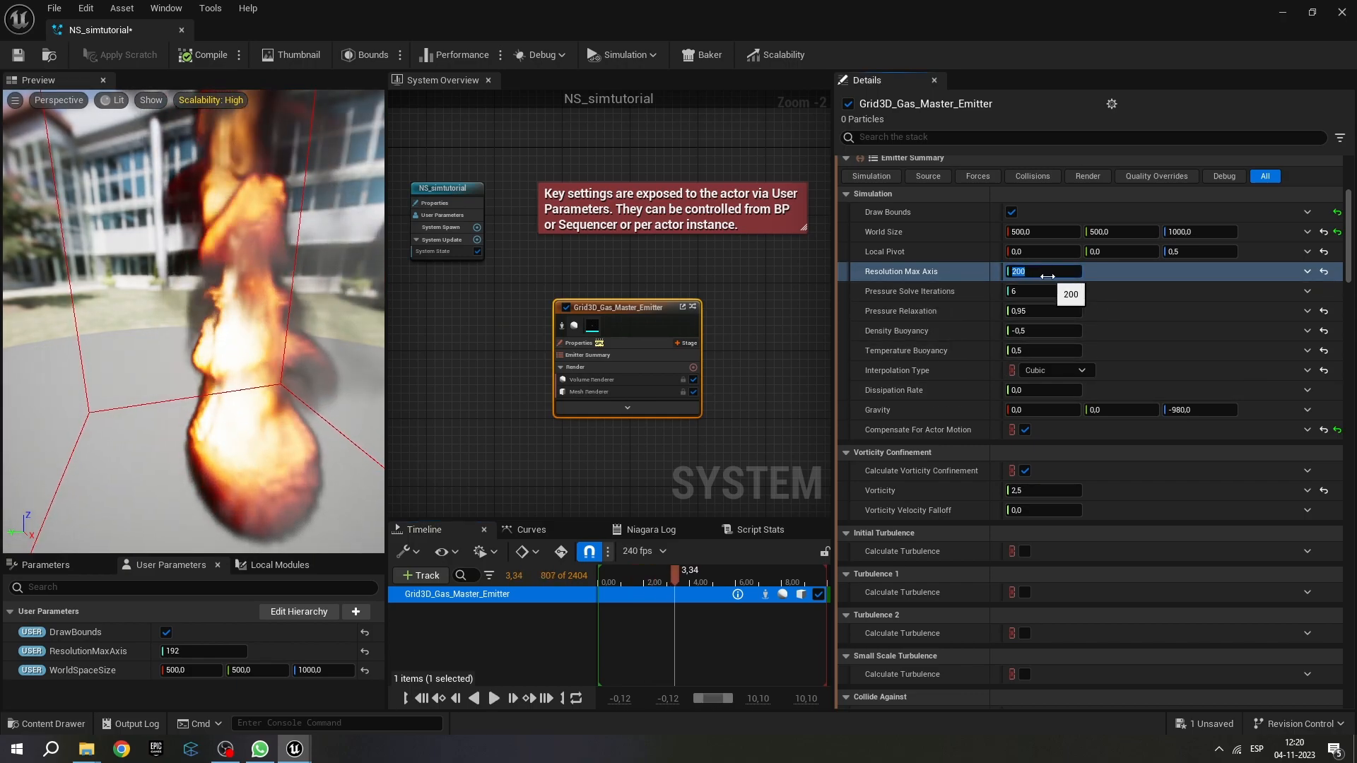
pyautogui.write('60')
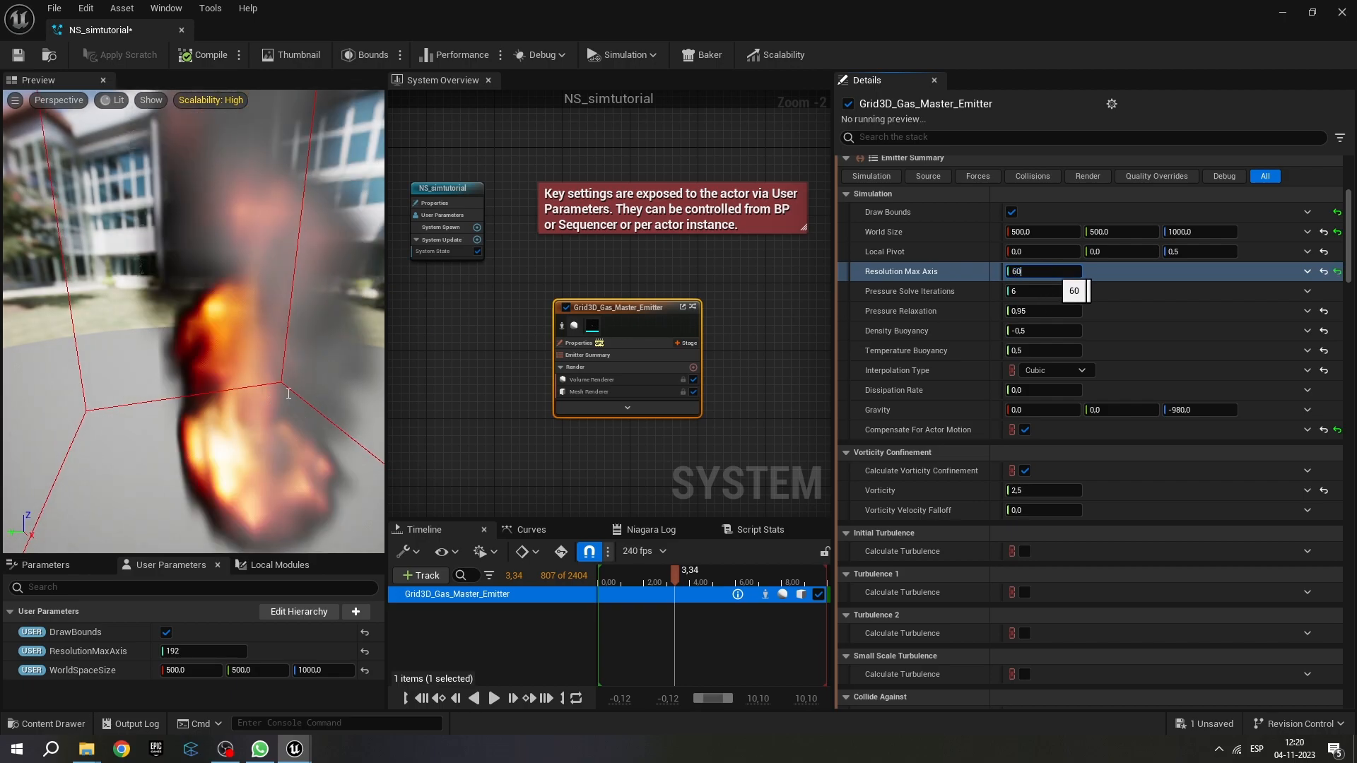
pyautogui.write('0')
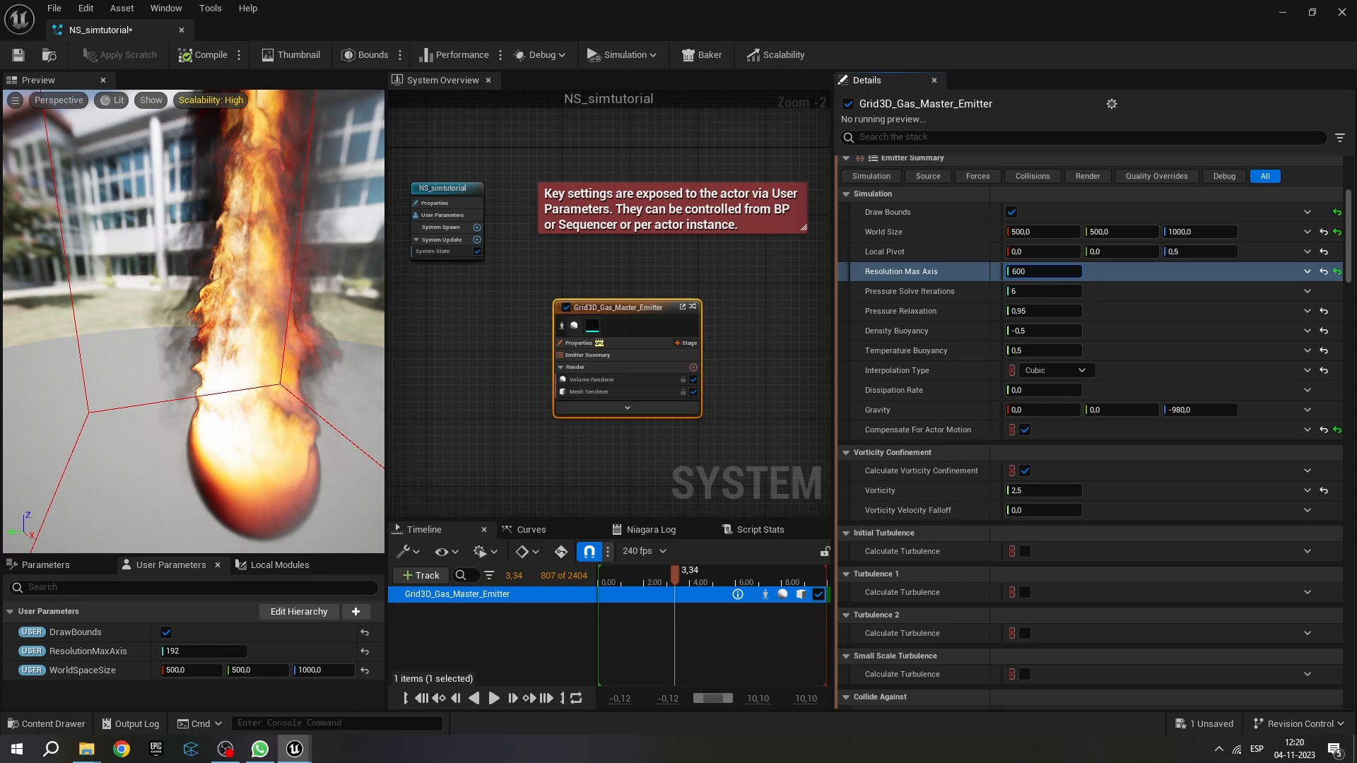
pyautogui.moveTo(188, 372); pyautogui.dragTo(46, 375)
pyautogui.click(1044, 271)
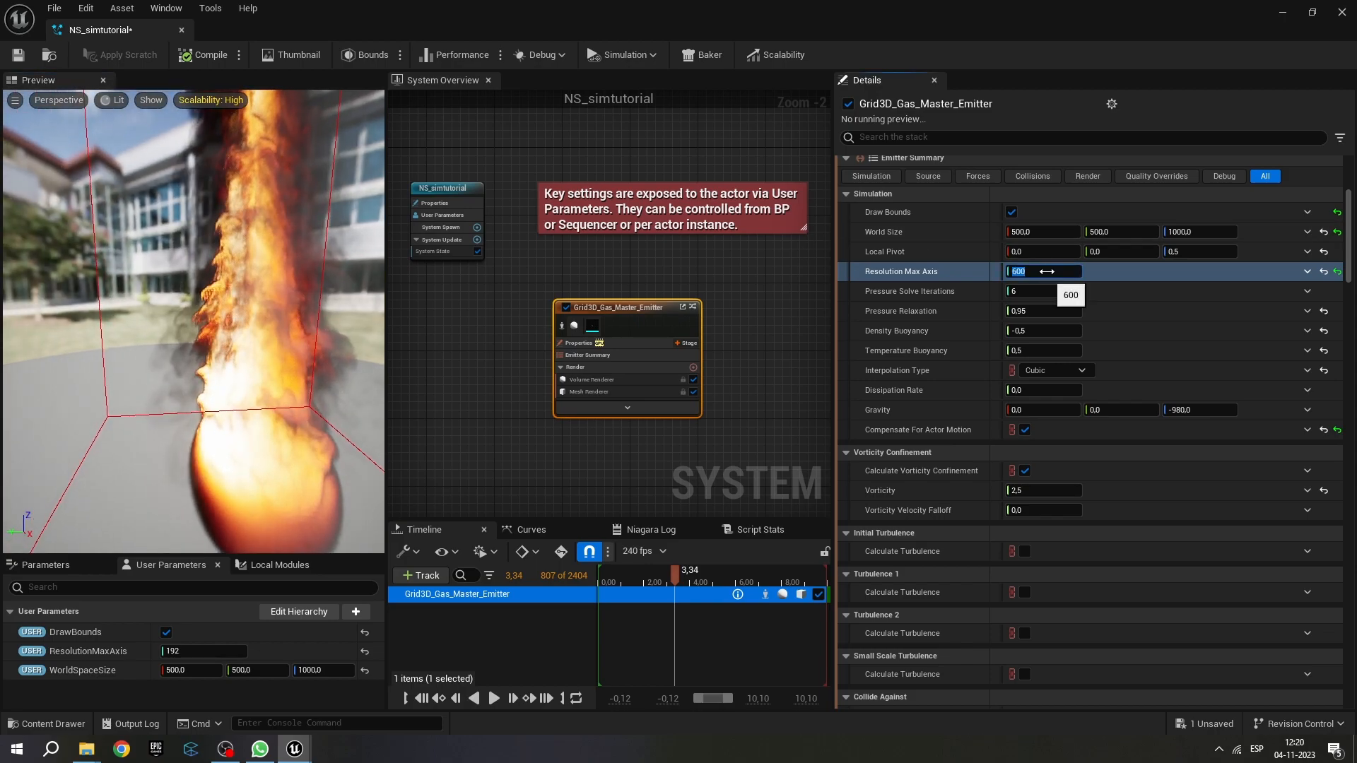
pyautogui.write('70')
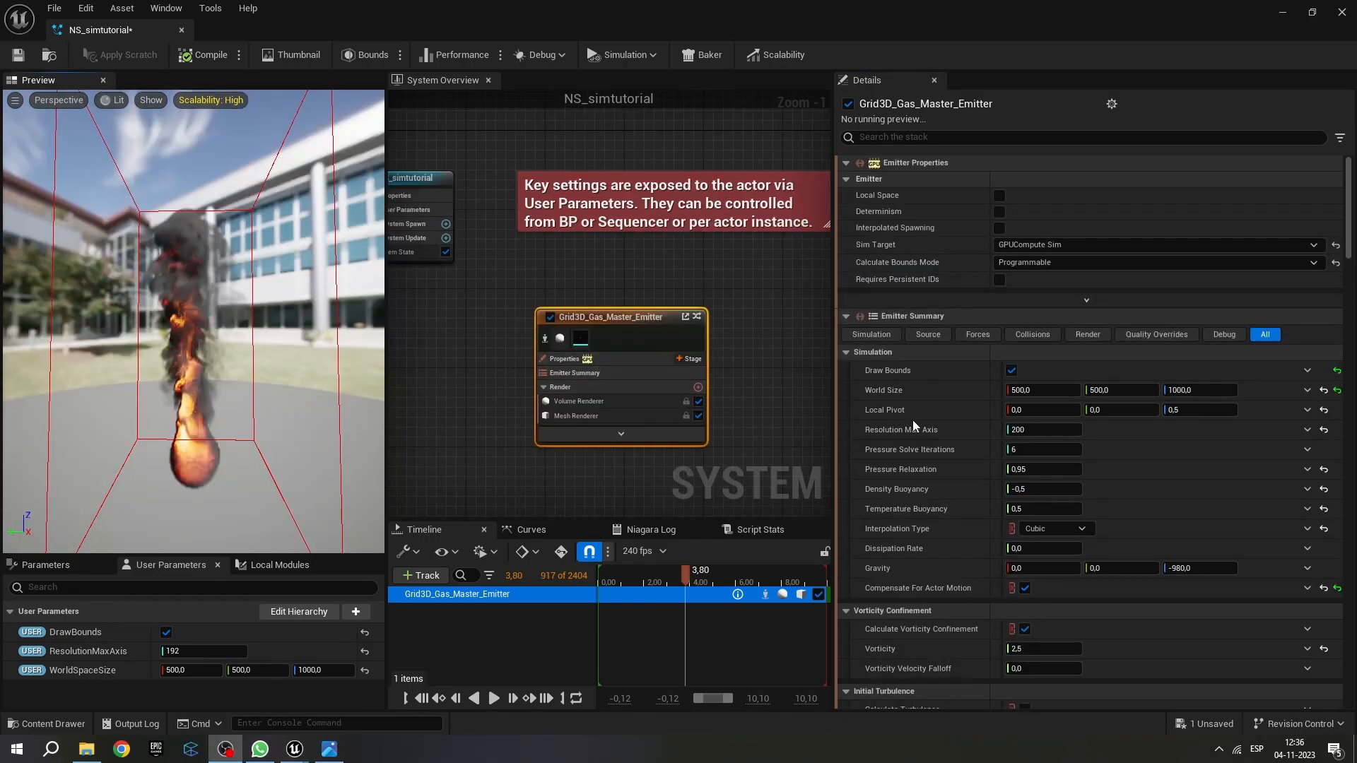
# Select Pressure Solve Iterations, switch to the image viewer and examine pressuresolver.PNG and an enlarged iterations.PNG.
pyautogui.click(1036, 430)
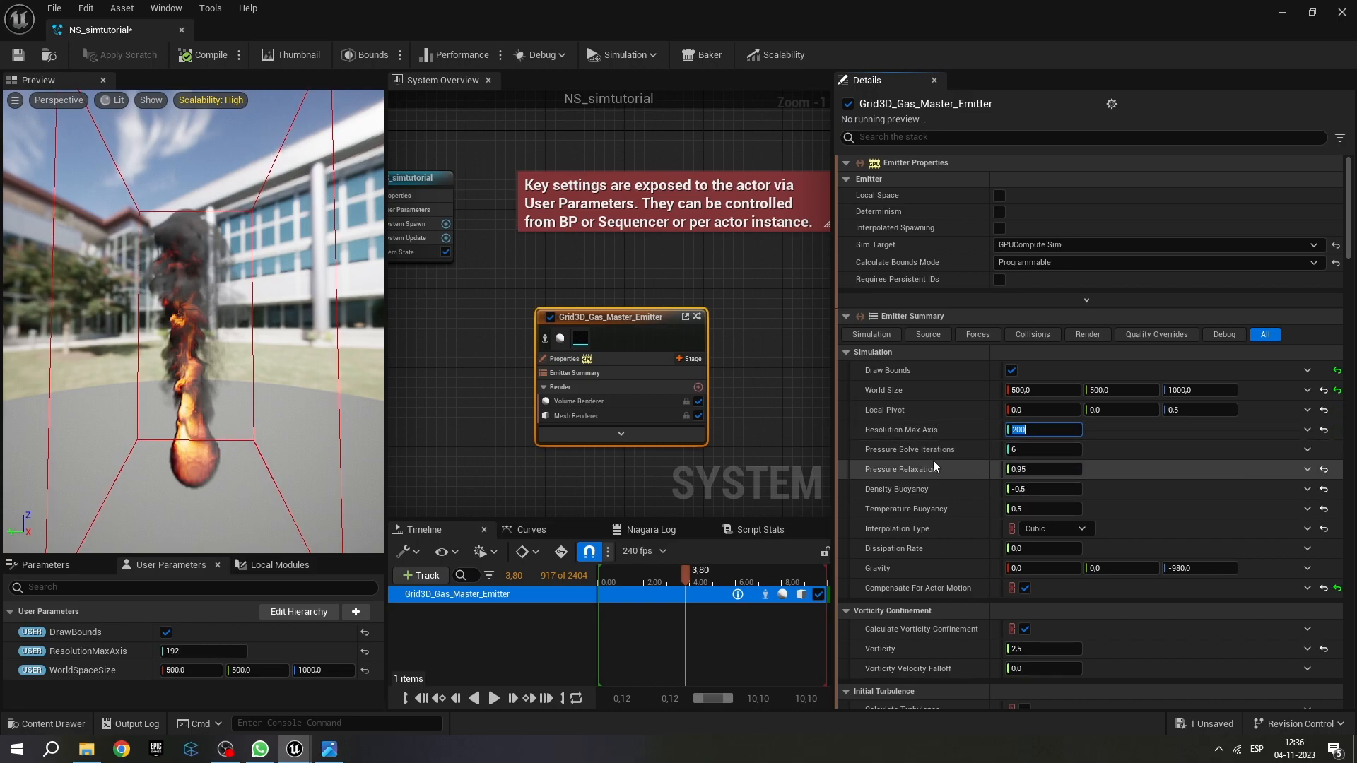
pyautogui.click(955, 453)
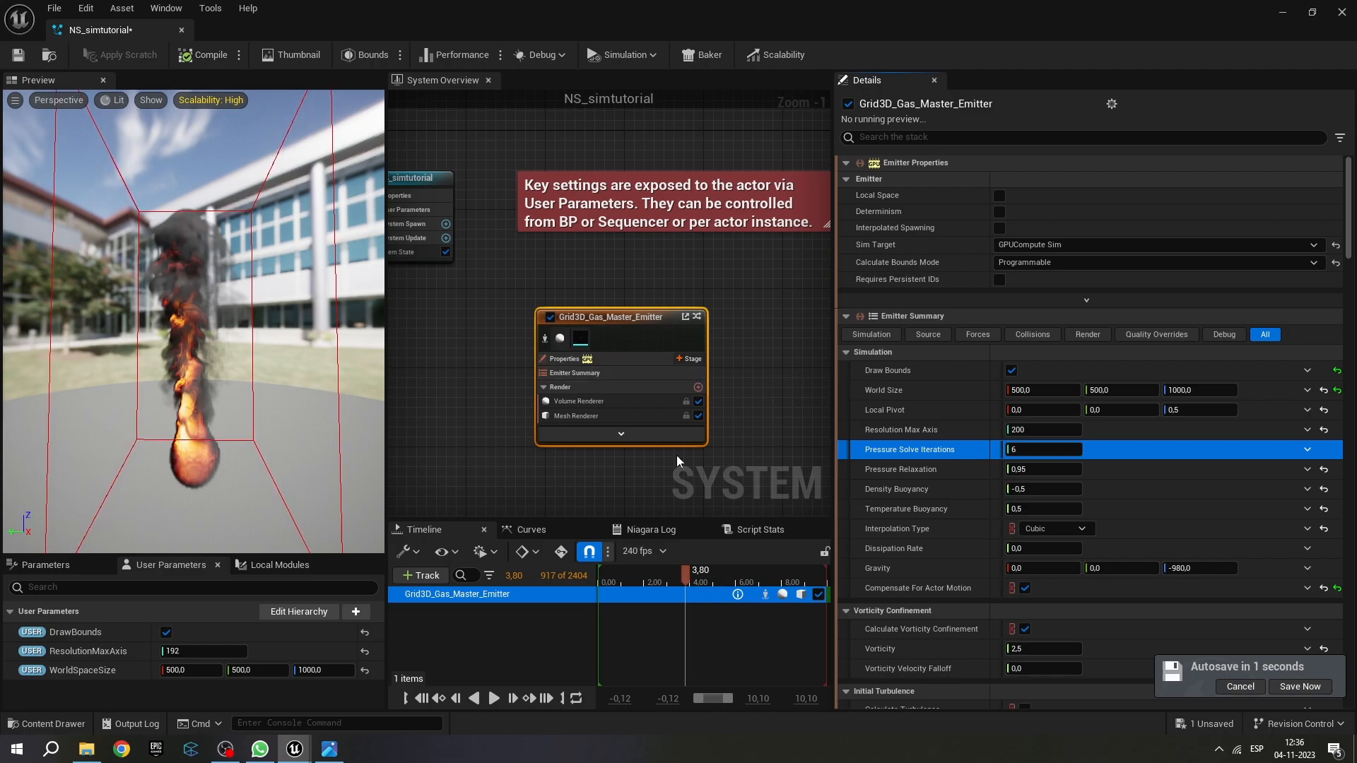
pyautogui.click(330, 750)
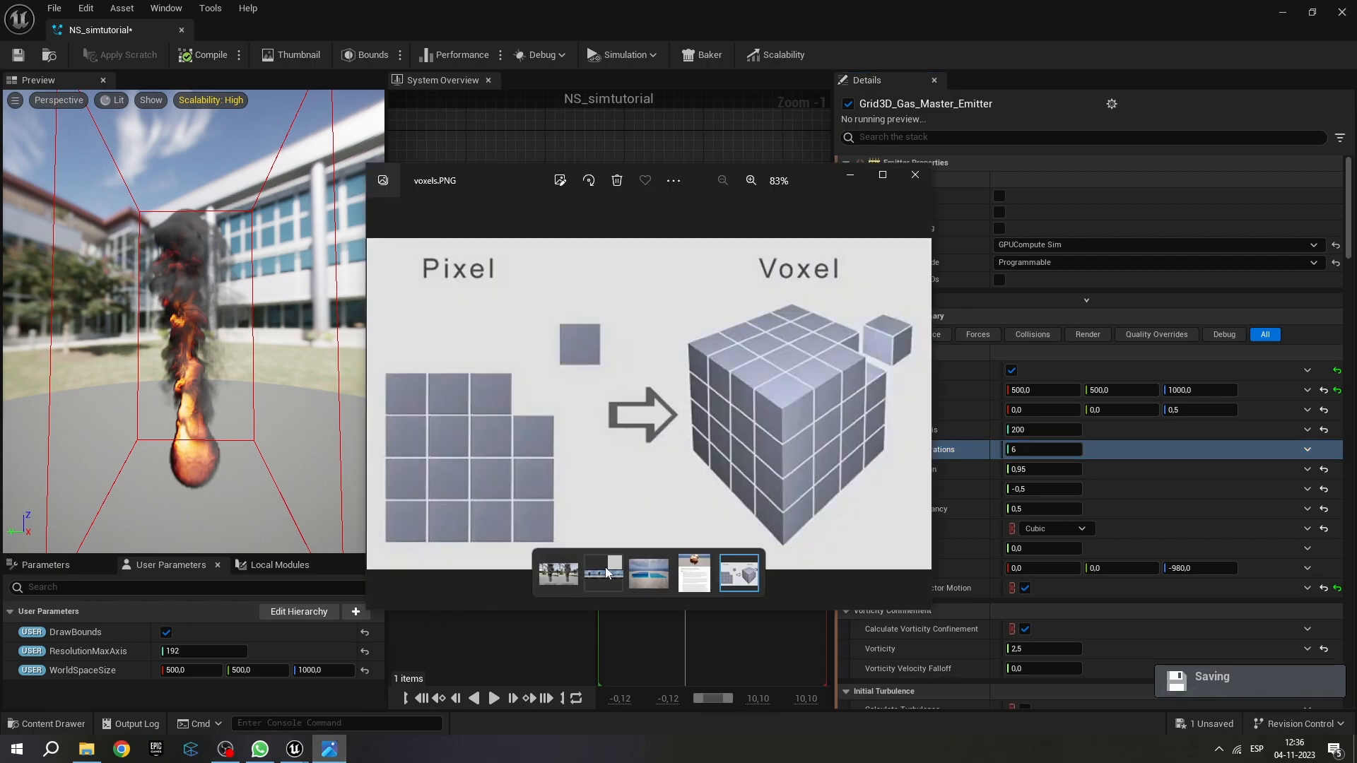
pyautogui.click(649, 574)
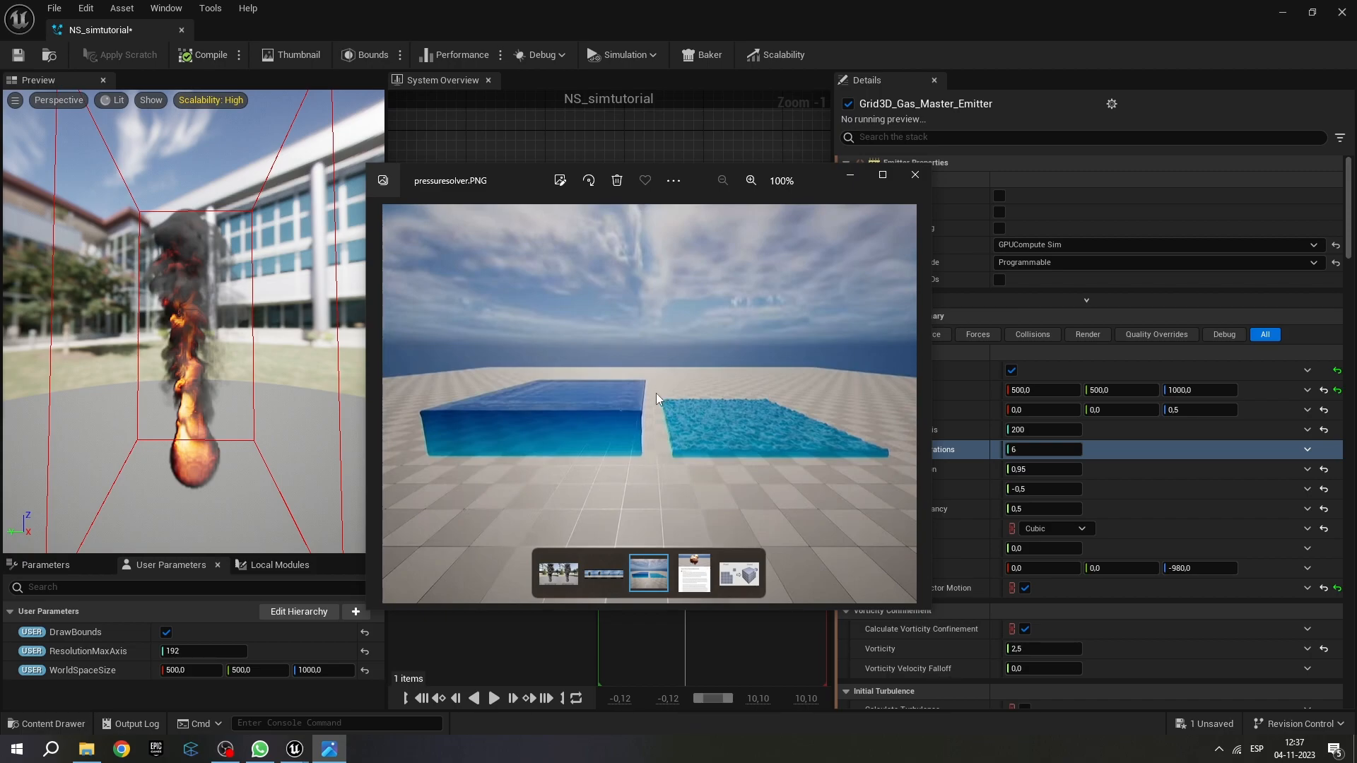
pyautogui.moveTo(902, 471)
pyautogui.click(601, 570)
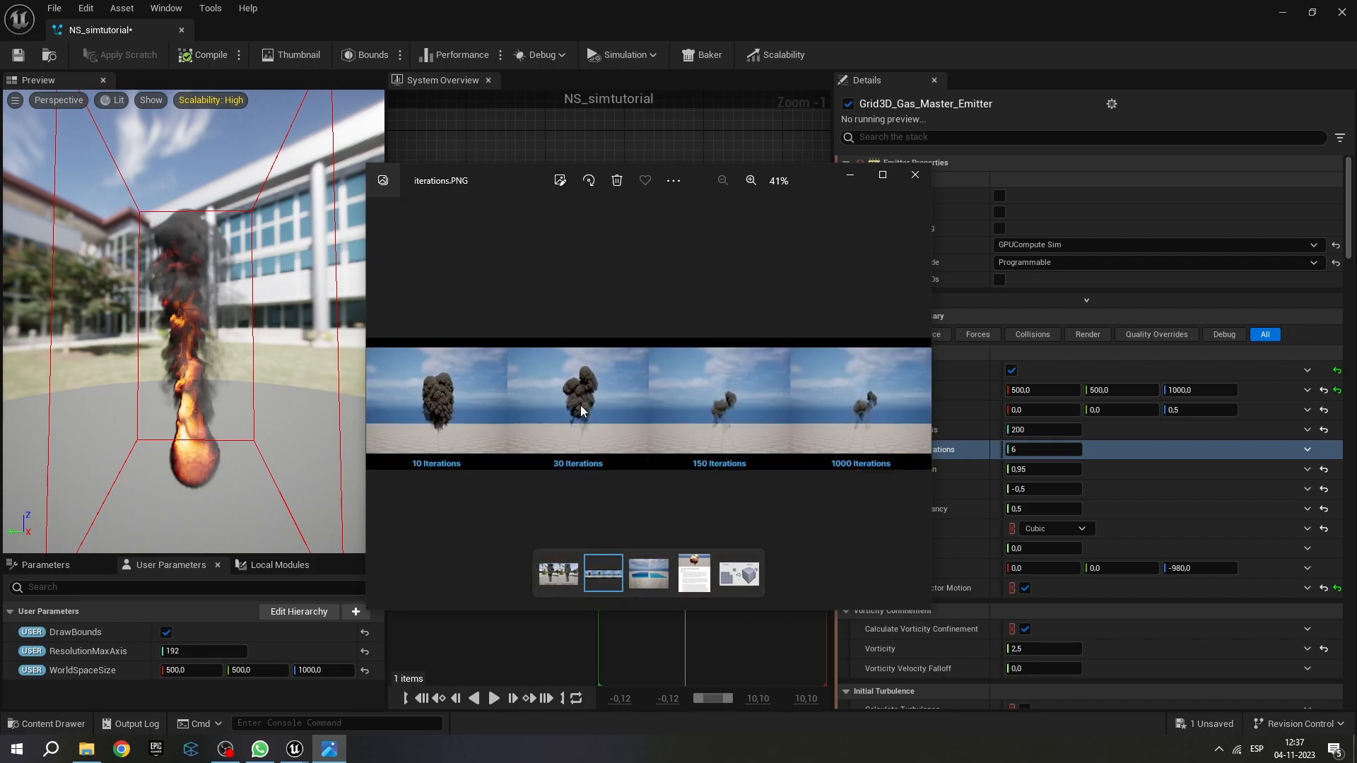
pyautogui.click(882, 175)
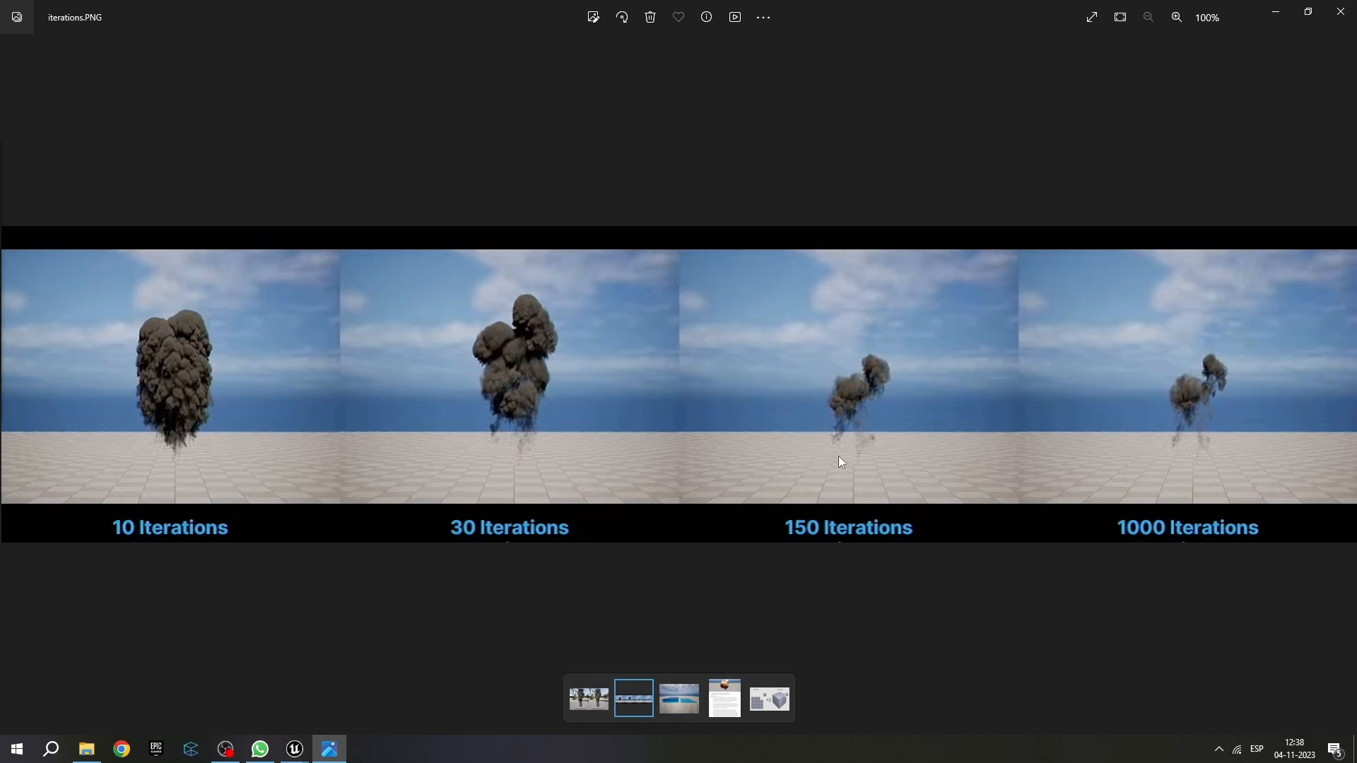
# Switch back to the NS_simtutorial window in Unreal Editor and set Pressure Solve Iterations to 20.
pyautogui.moveTo(295, 749)
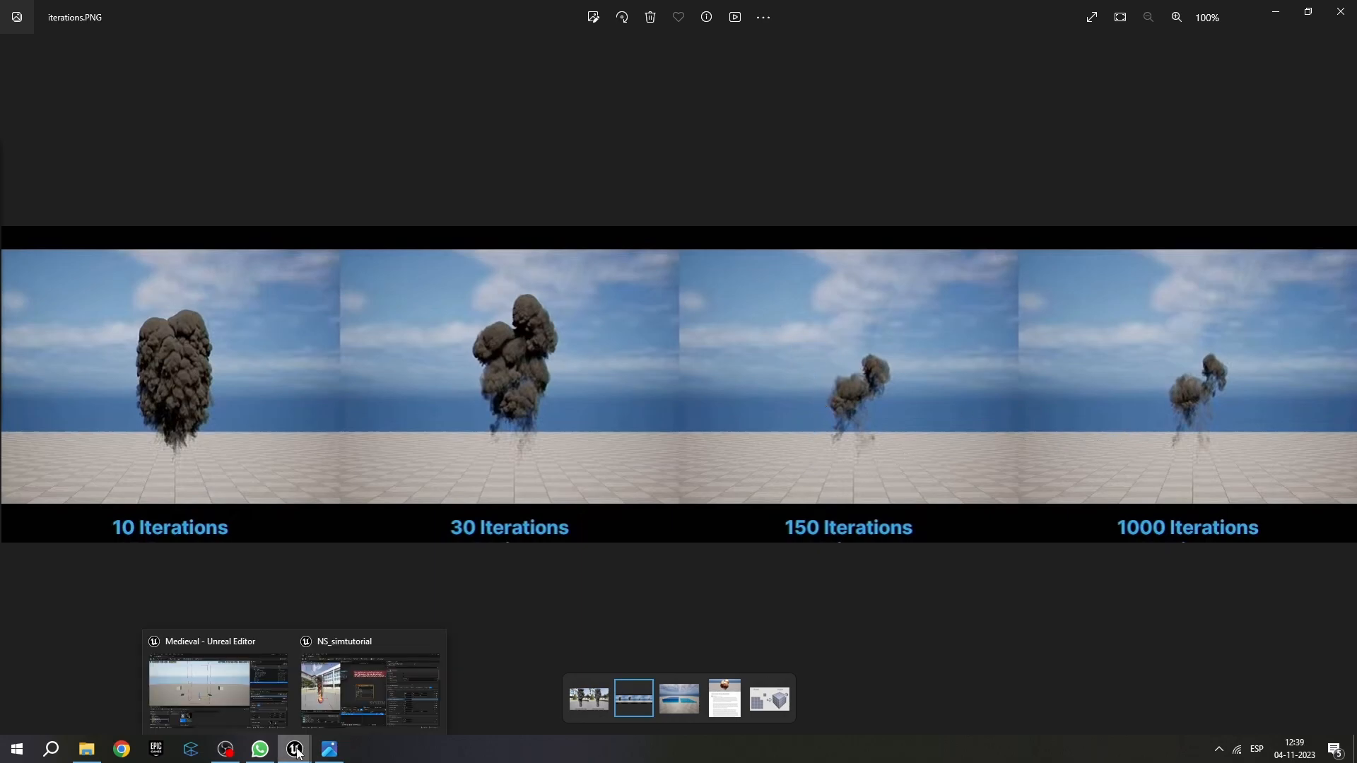
pyautogui.click(375, 639)
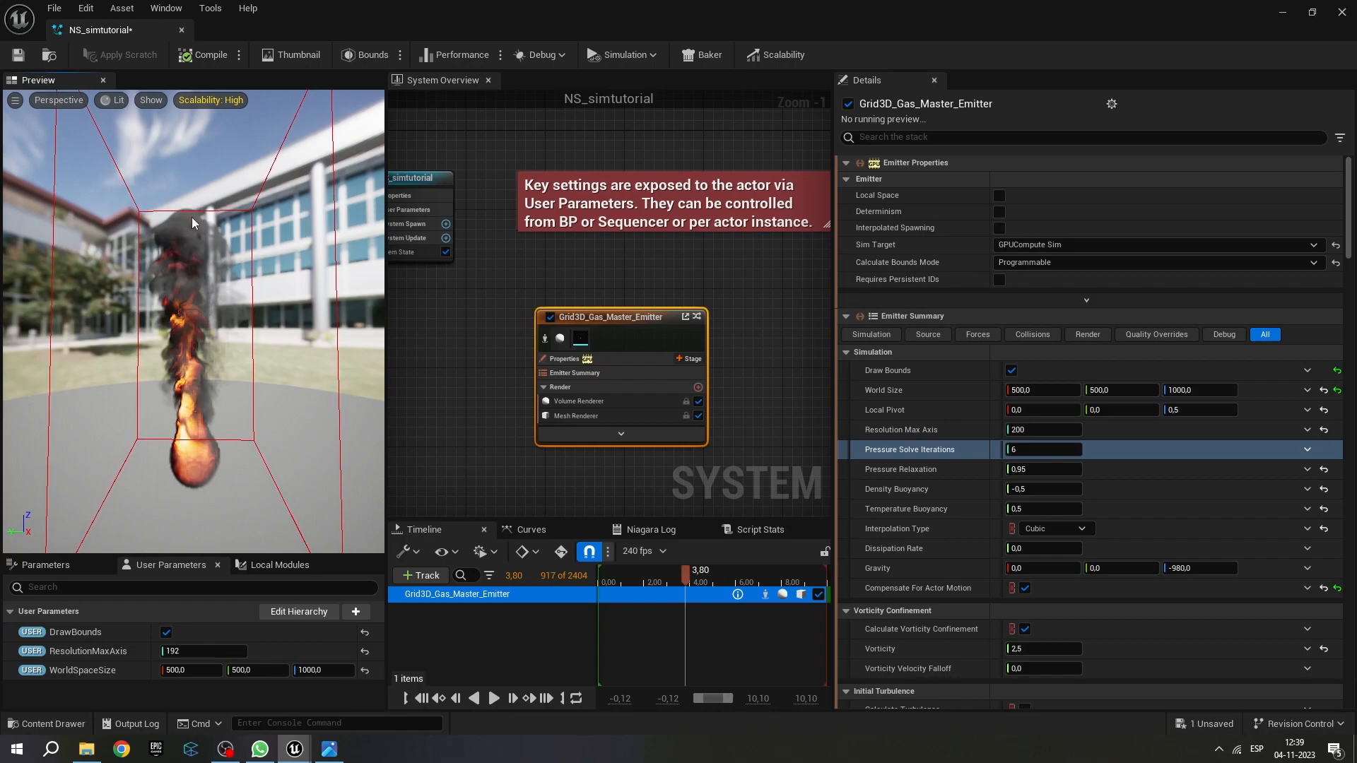
pyautogui.click(1022, 447)
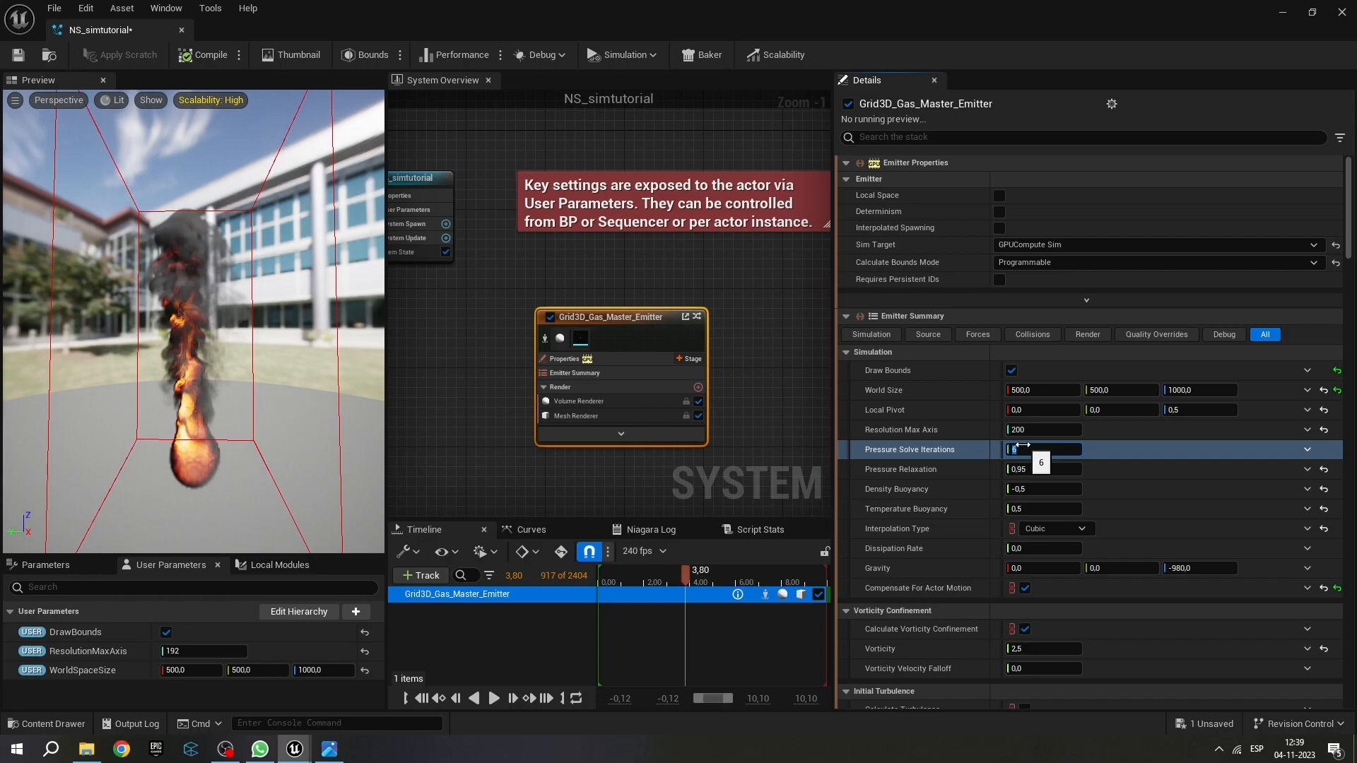
pyautogui.write('20')
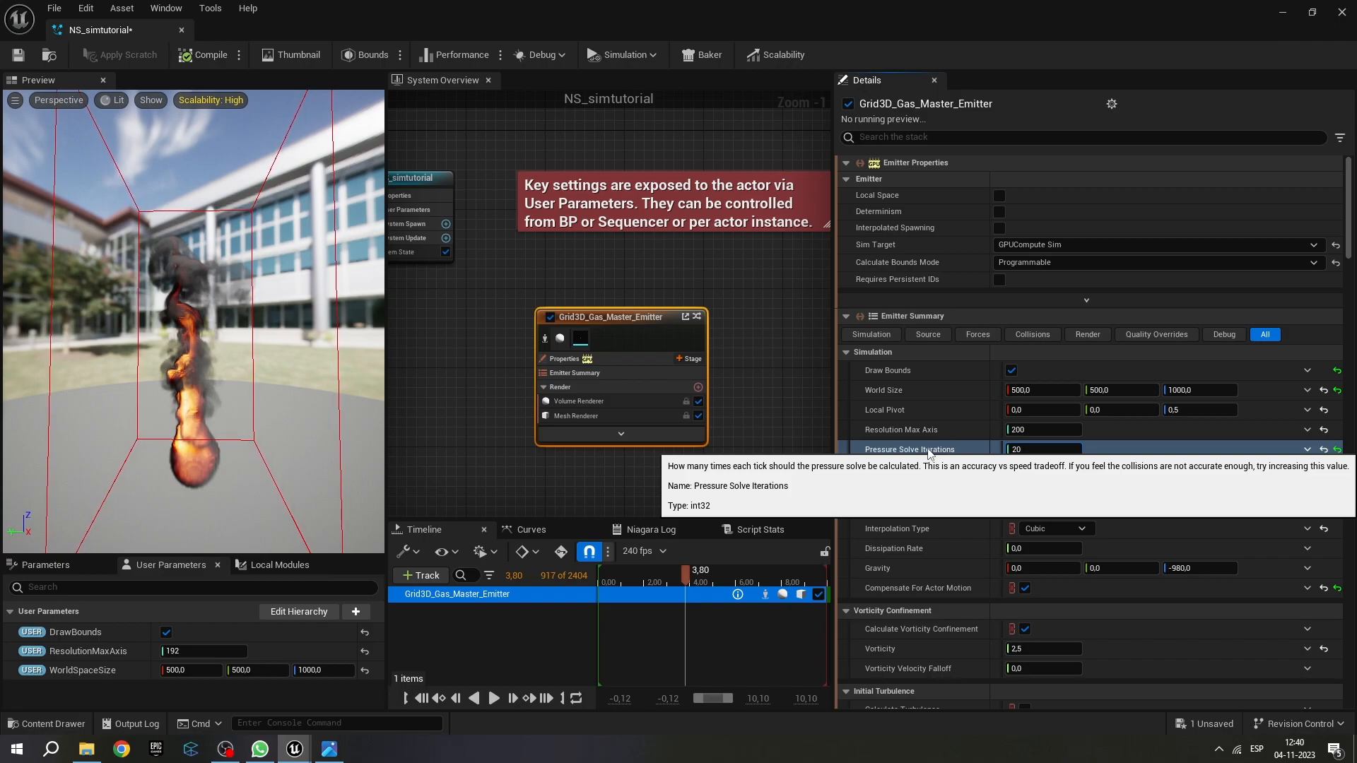
# Set the emitter's Pressure Solve Iterations to 12.
pyautogui.scroll(-2, 930, 451)
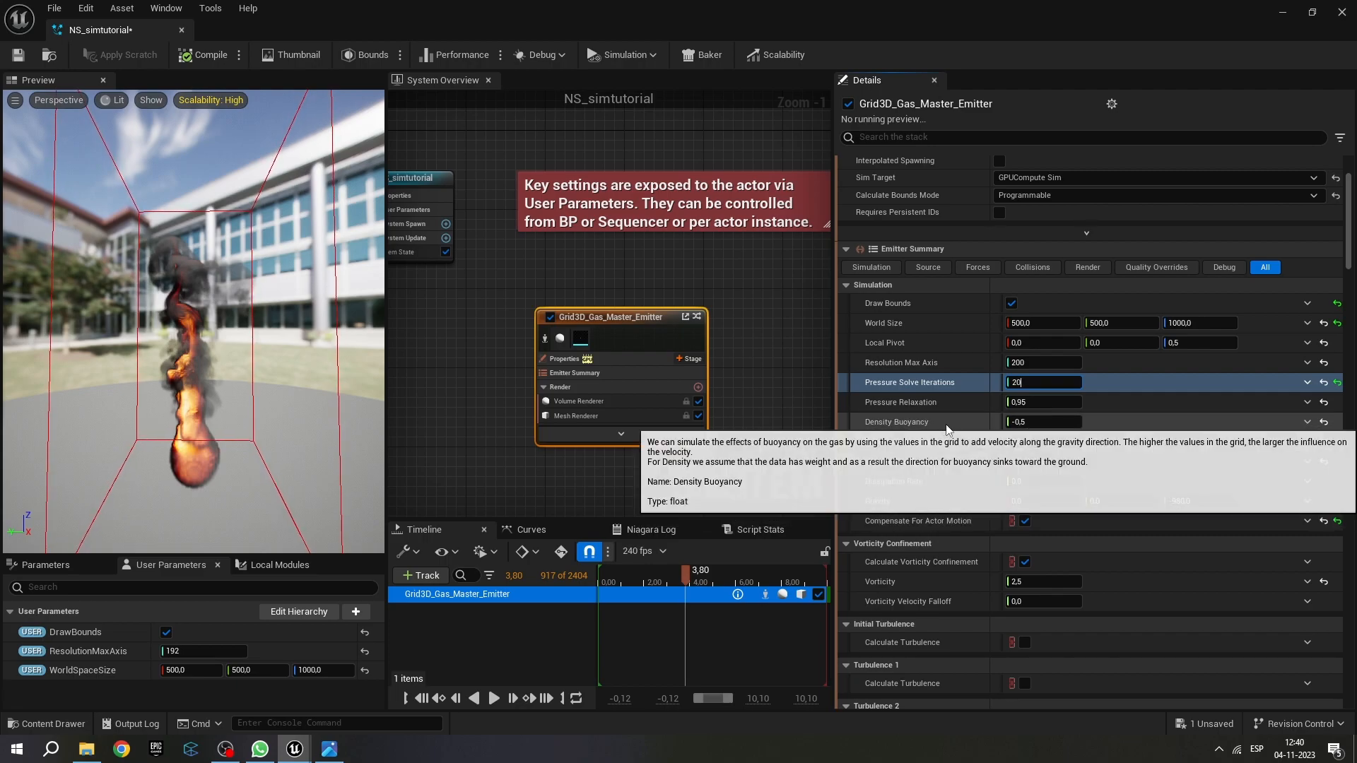
pyautogui.click(1026, 382)
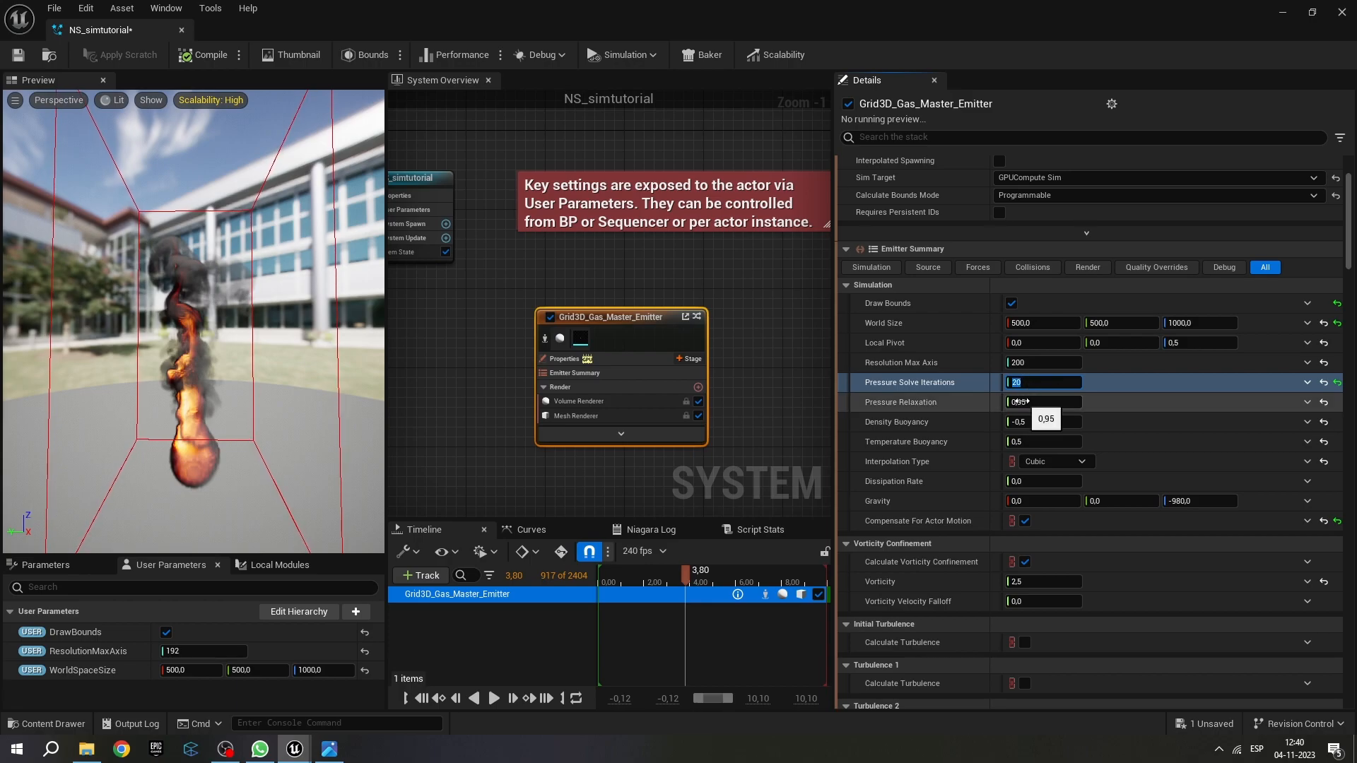
pyautogui.write('12')
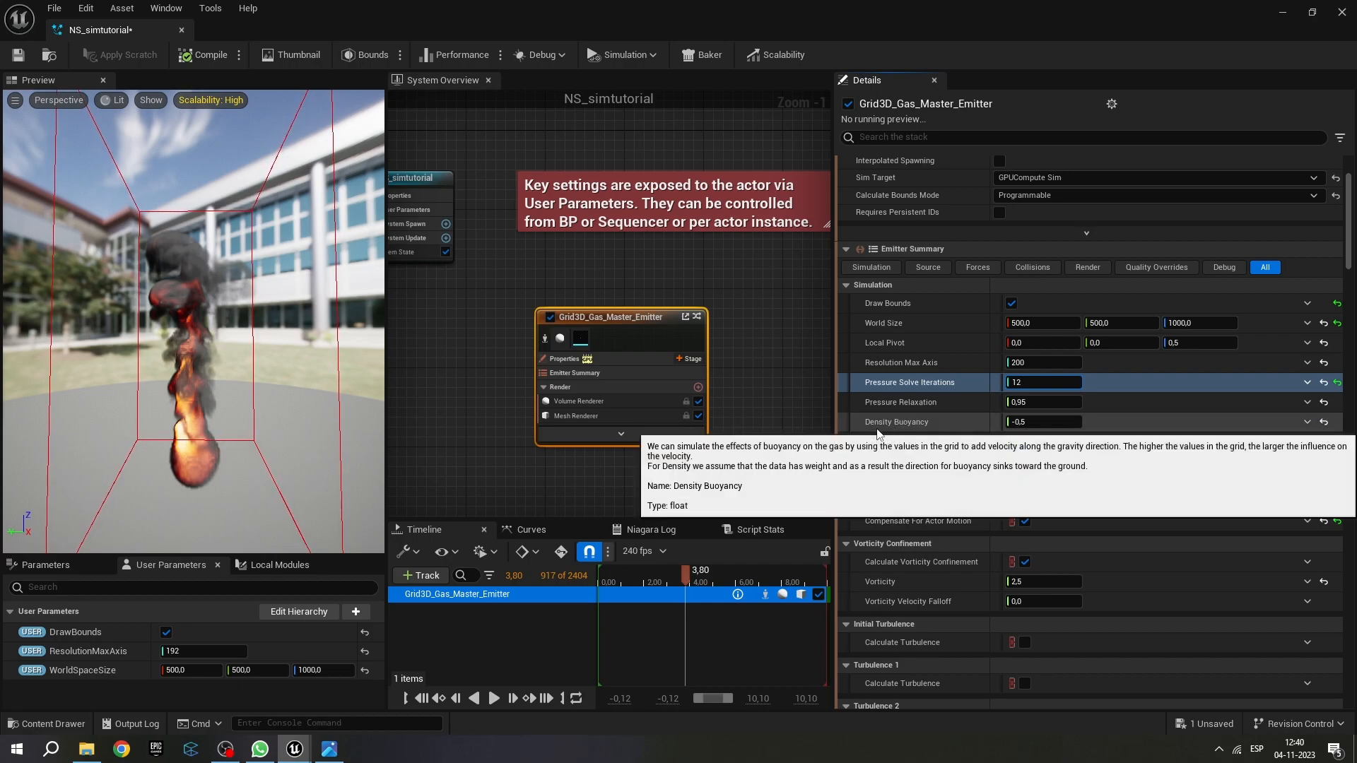
# Try Density Buoyancy values of -0.9 and -2 on the fire.
pyautogui.moveTo(932, 427)
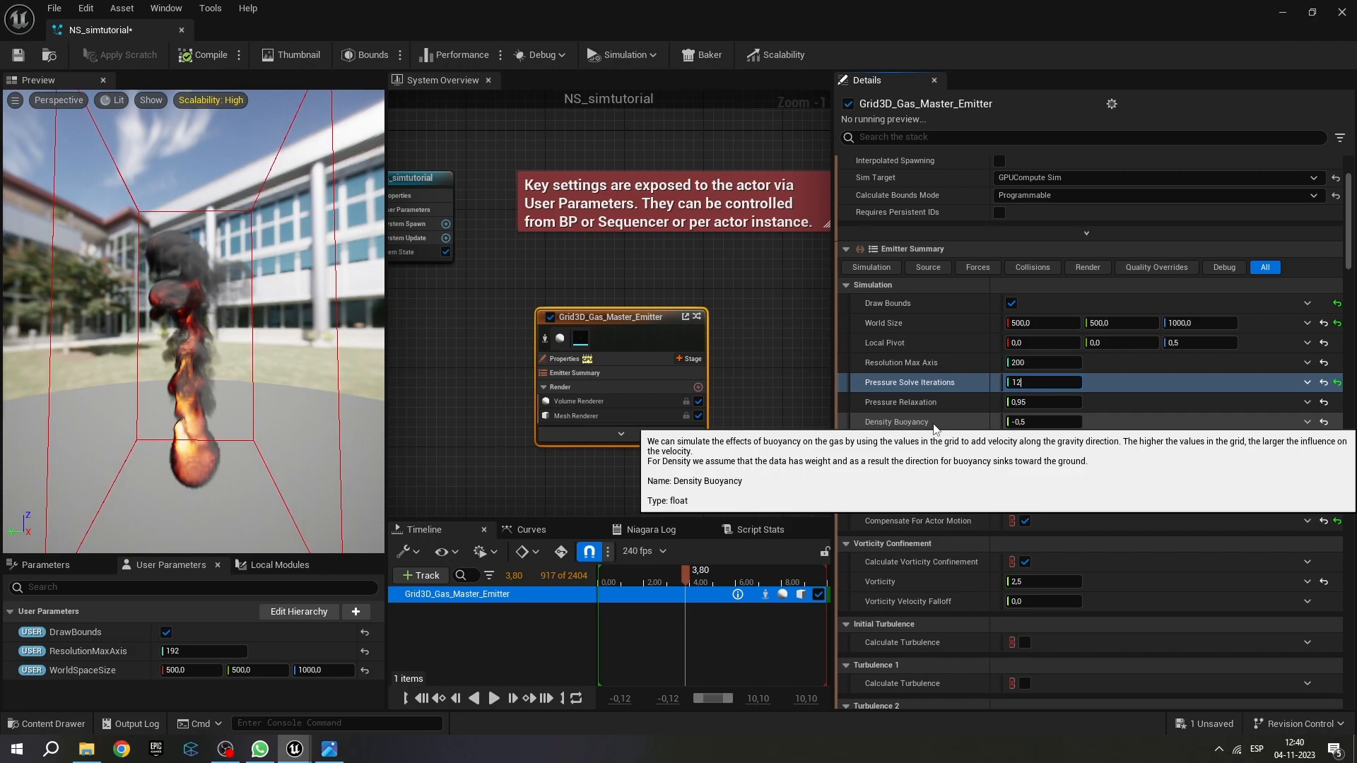
pyautogui.click(1065, 421)
pyautogui.click(1042, 420)
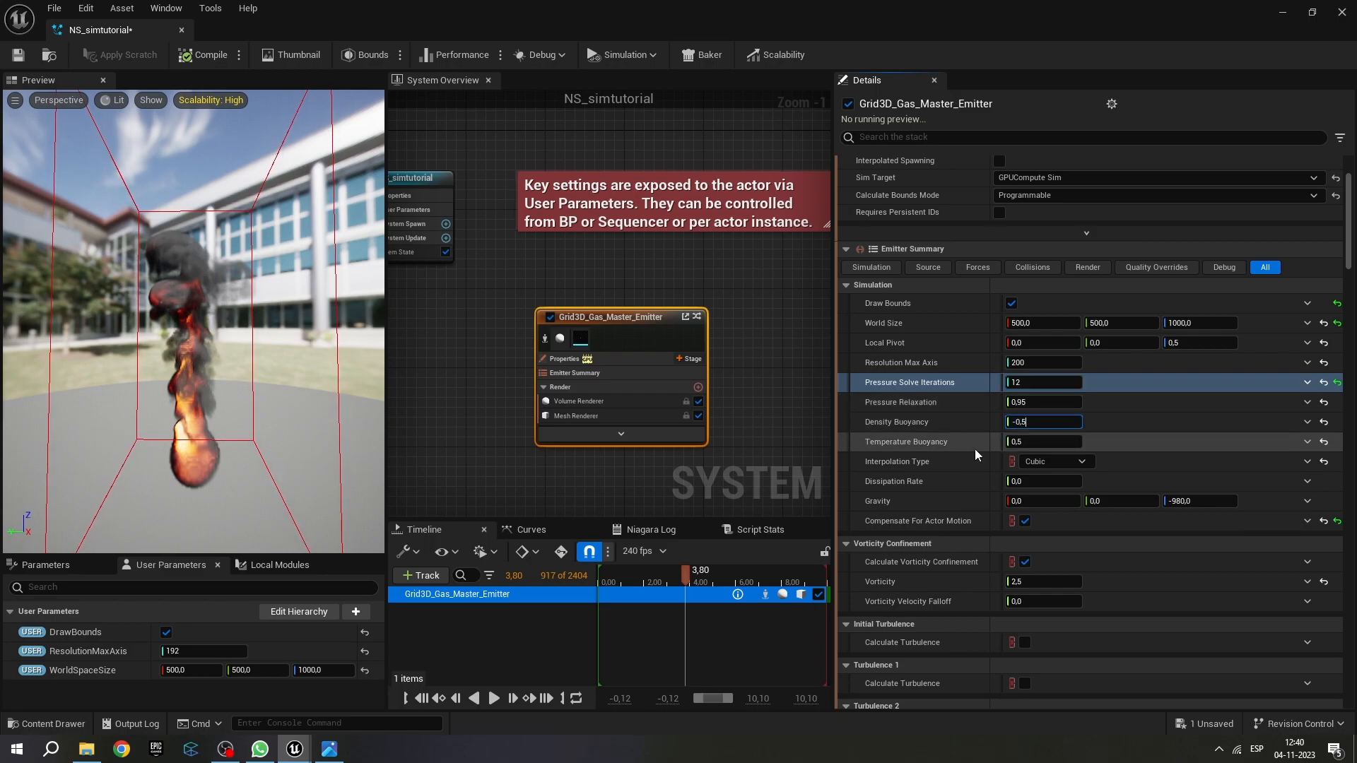
pyautogui.moveTo(976, 450)
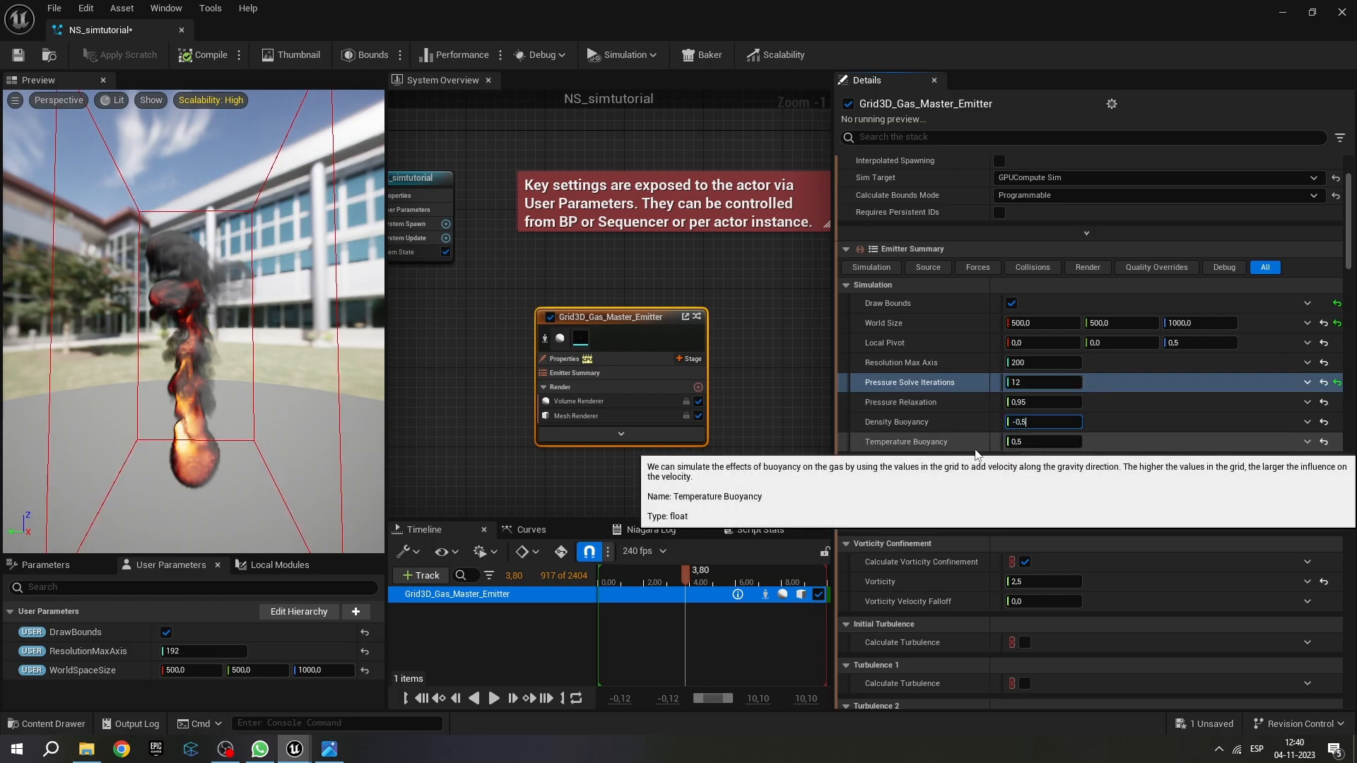
pyautogui.press('BackSpace')
pyautogui.write('9')
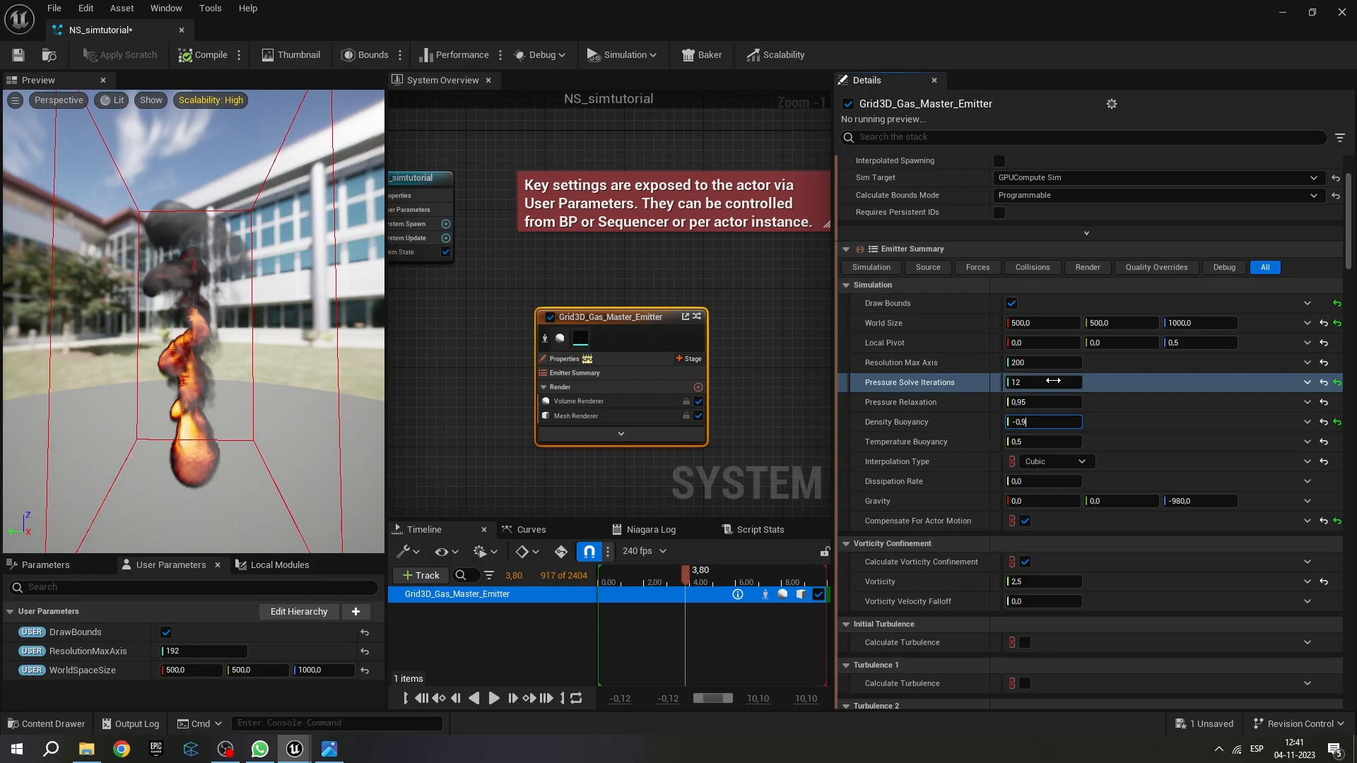
pyautogui.moveTo(1011, 419)
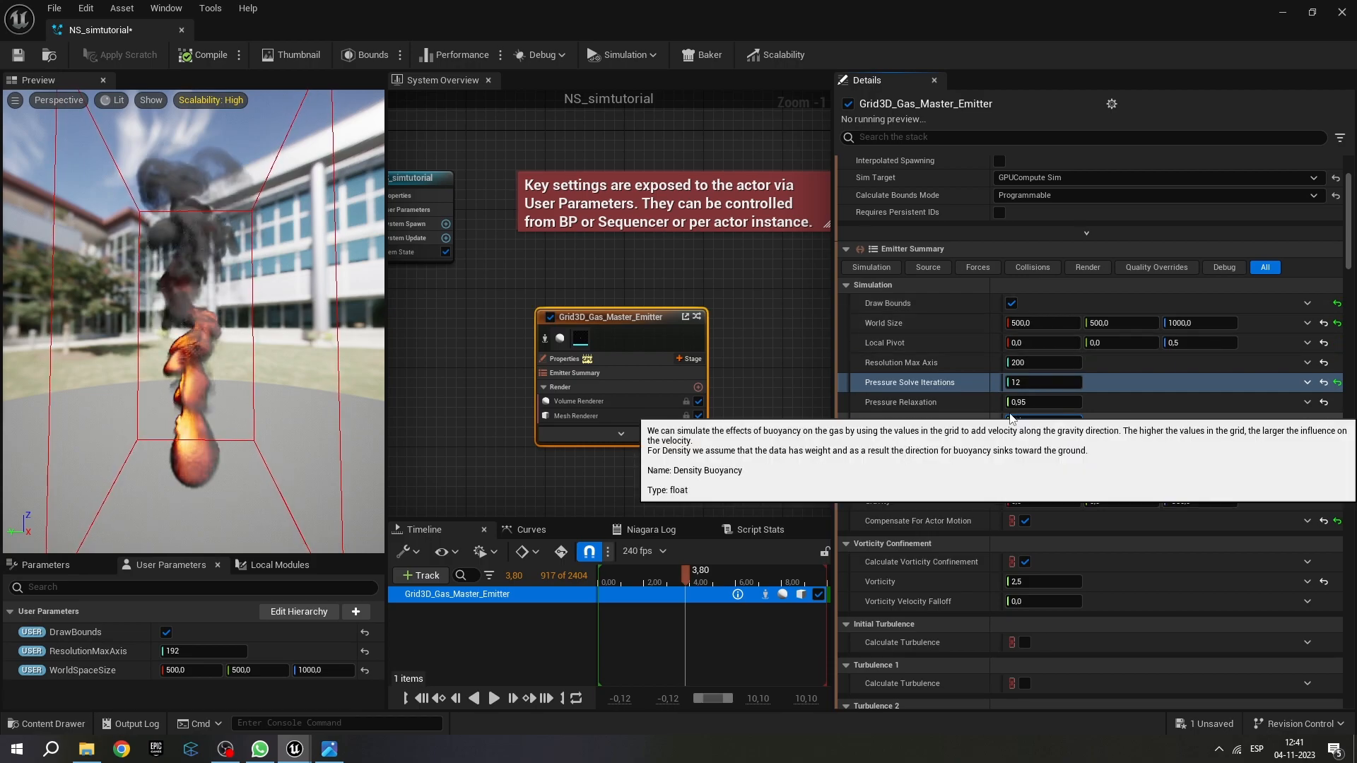
pyautogui.click(1011, 422)
pyautogui.write('-2')
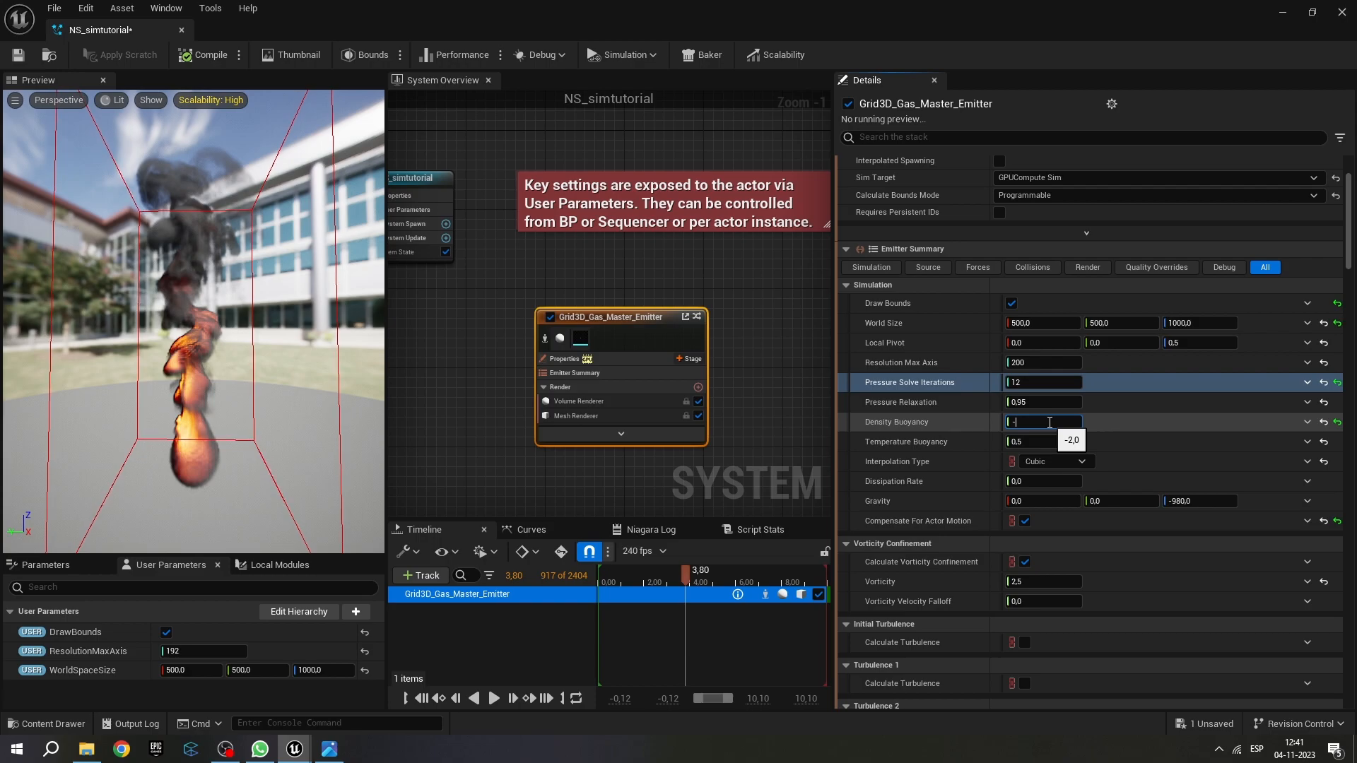
# Try Density Buoyancy values of 0 and 0.9 on the fire.
pyautogui.press('BackSpace')
pyautogui.press('BackSpace')
pyautogui.write('0.1')
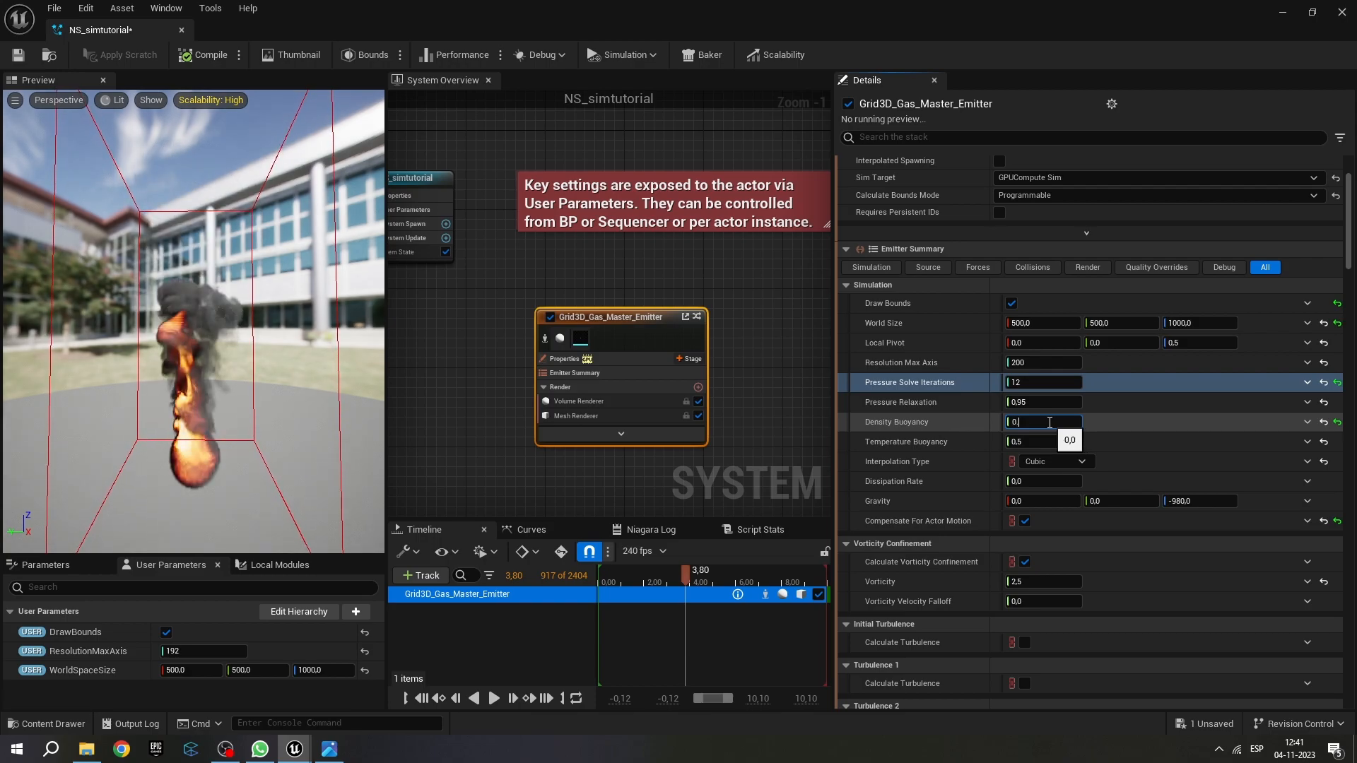
pyautogui.press('BackSpace')
pyautogui.write('5')
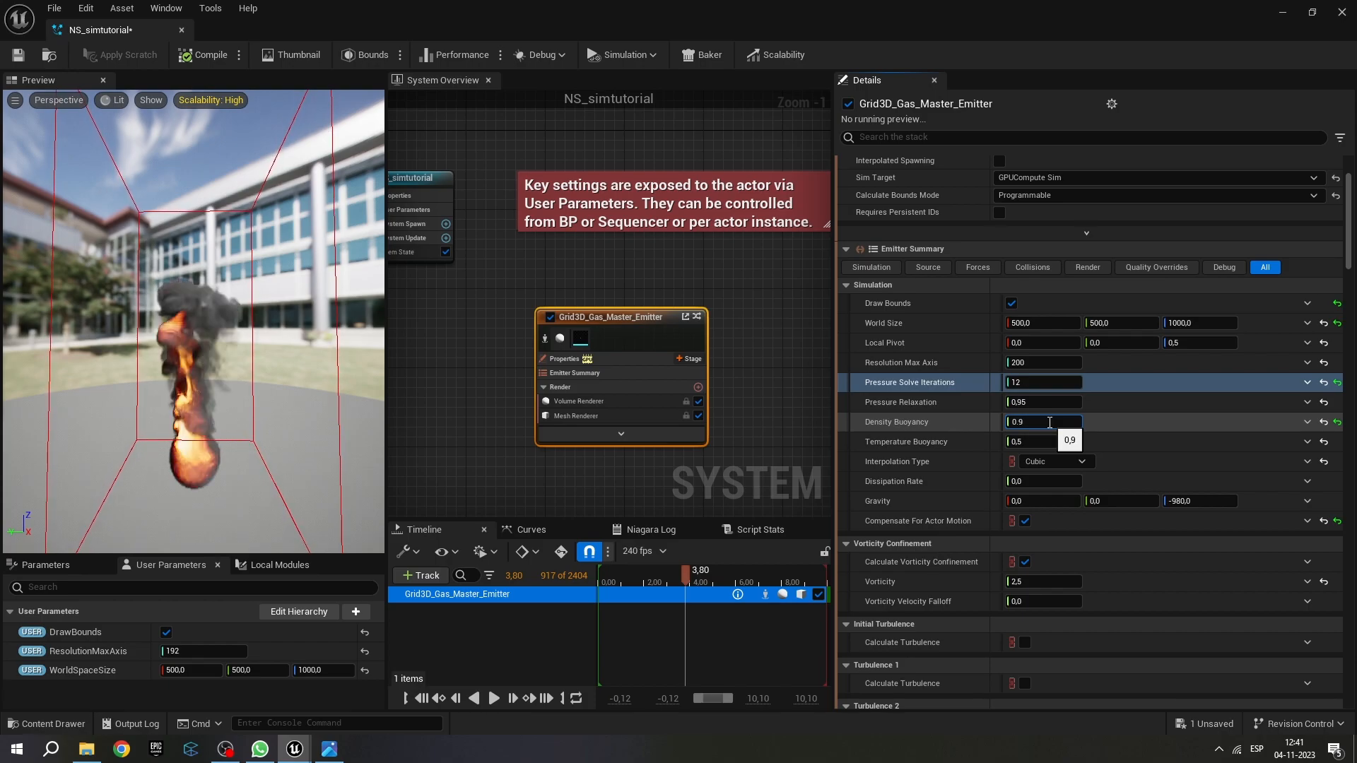
pyautogui.press('BackSpace')
pyautogui.write('9')
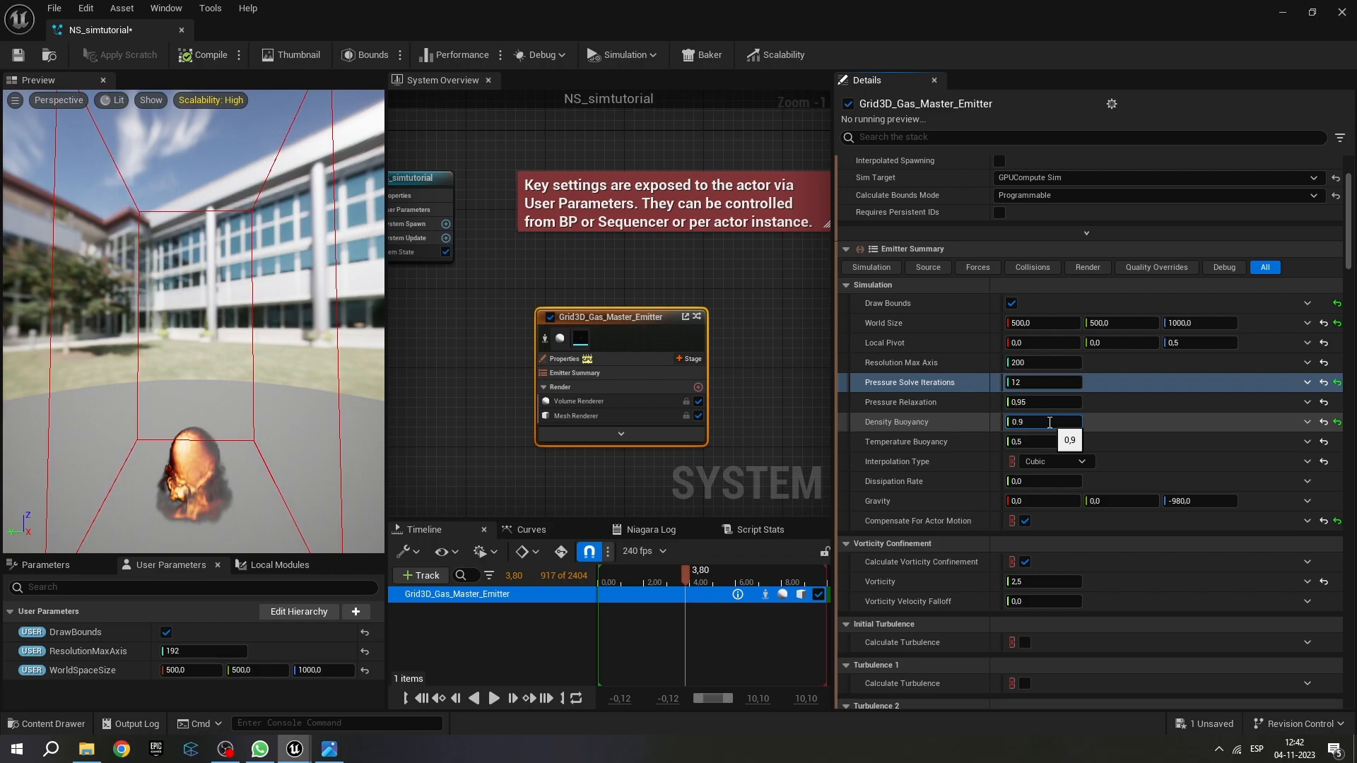
# Set the emitter's Density Buoyancy to -0.5.
pyautogui.press('BackSpace')
pyautogui.press('BackSpace')
pyautogui.write('-0.5')
pyautogui.press('Return')
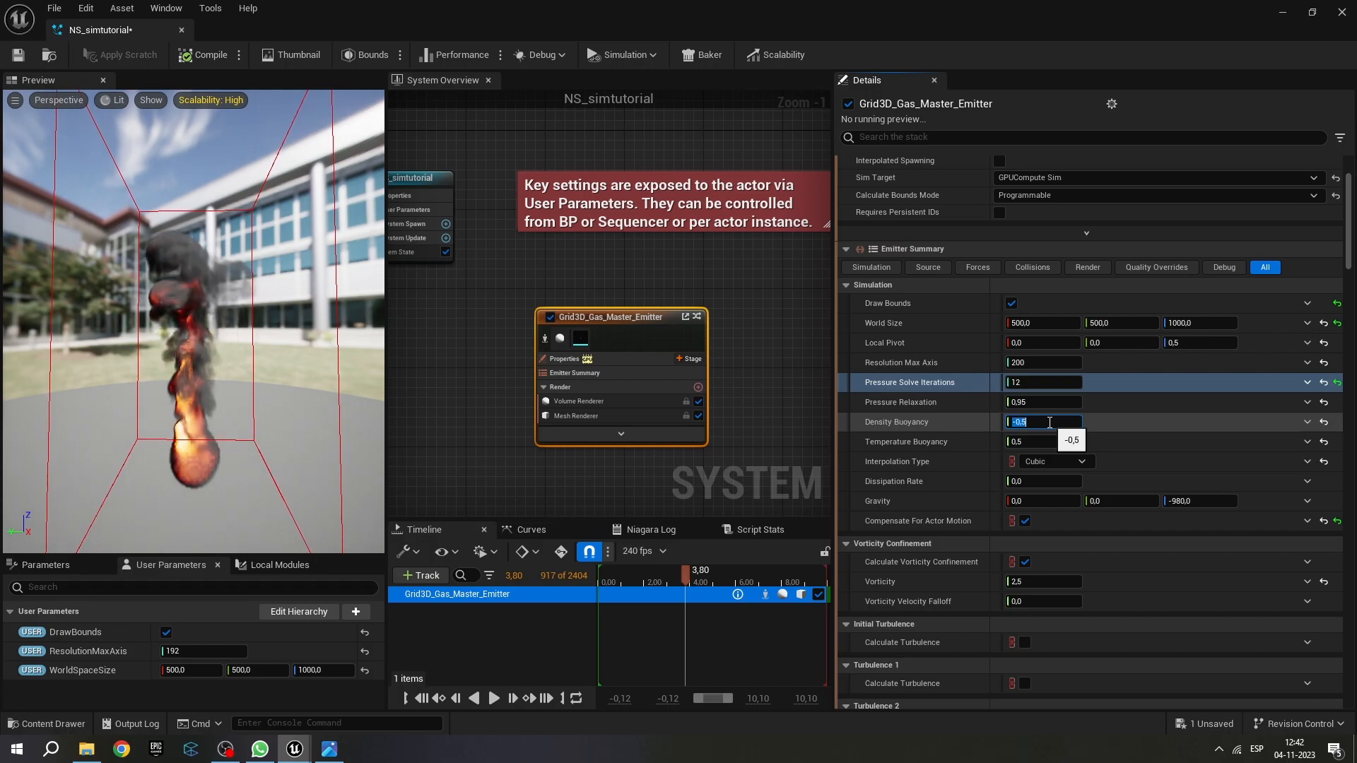
# Try Temperature Buoyancy values of -0.5 and 0.1, and return it to 0.5.
pyautogui.click(1034, 443)
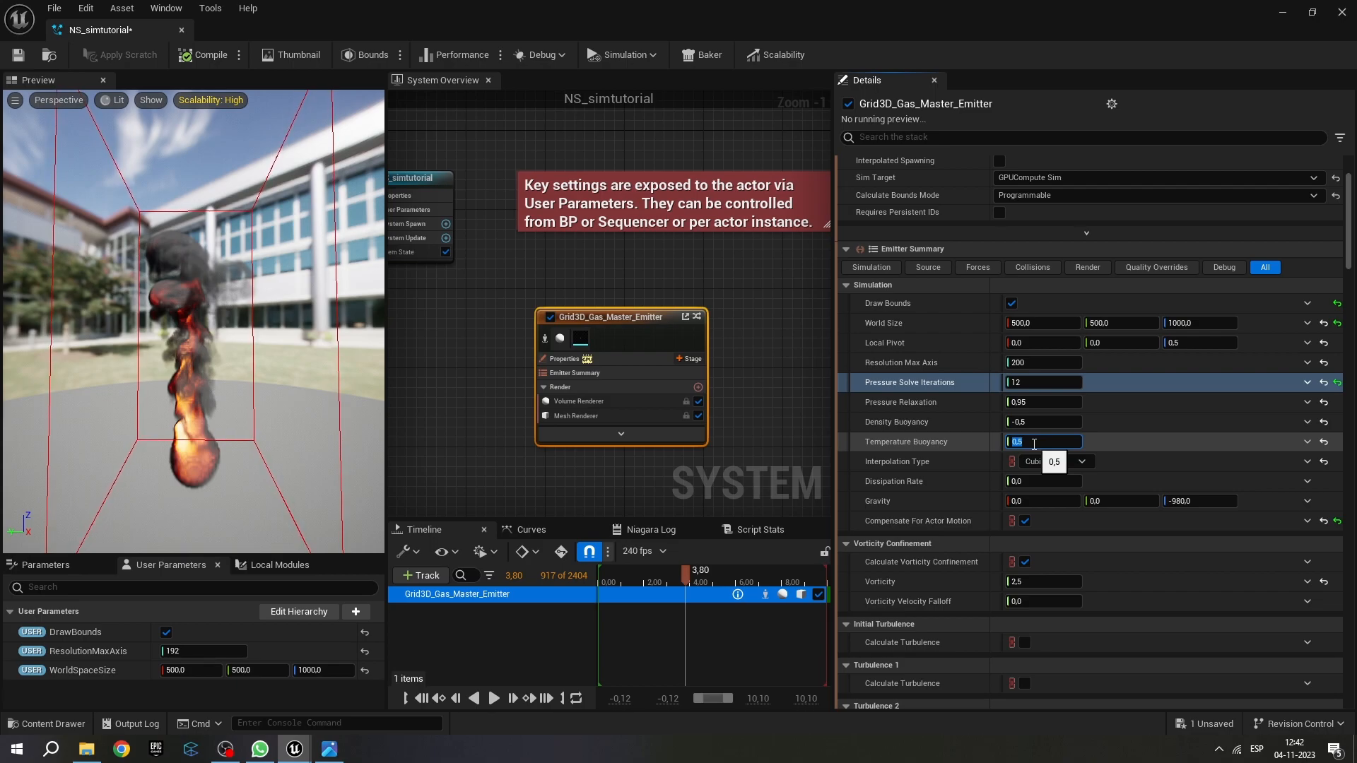
pyautogui.write('-0.5')
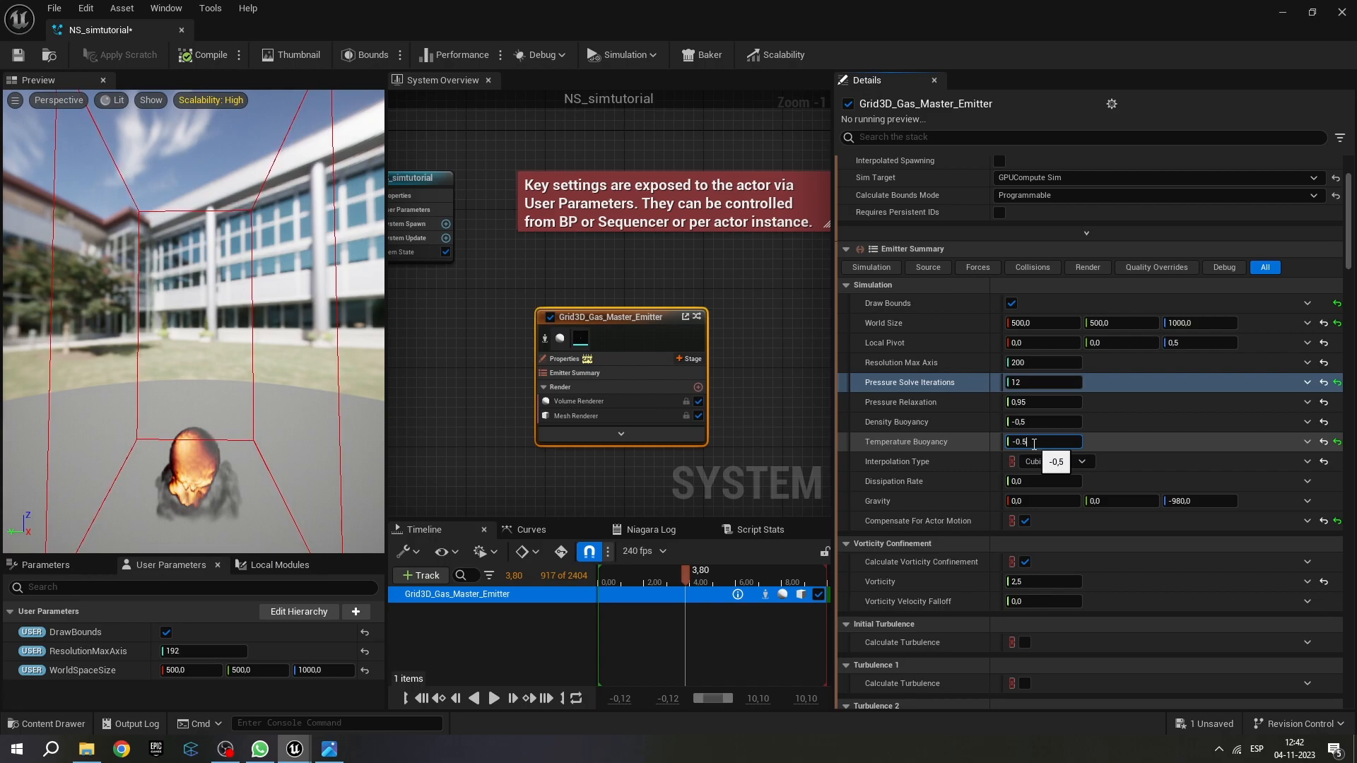
pyautogui.press('BackSpace')
pyautogui.press('BackSpace')
pyautogui.press('BackSpace')
pyautogui.press('BackSpace')
pyautogui.write('0.1')
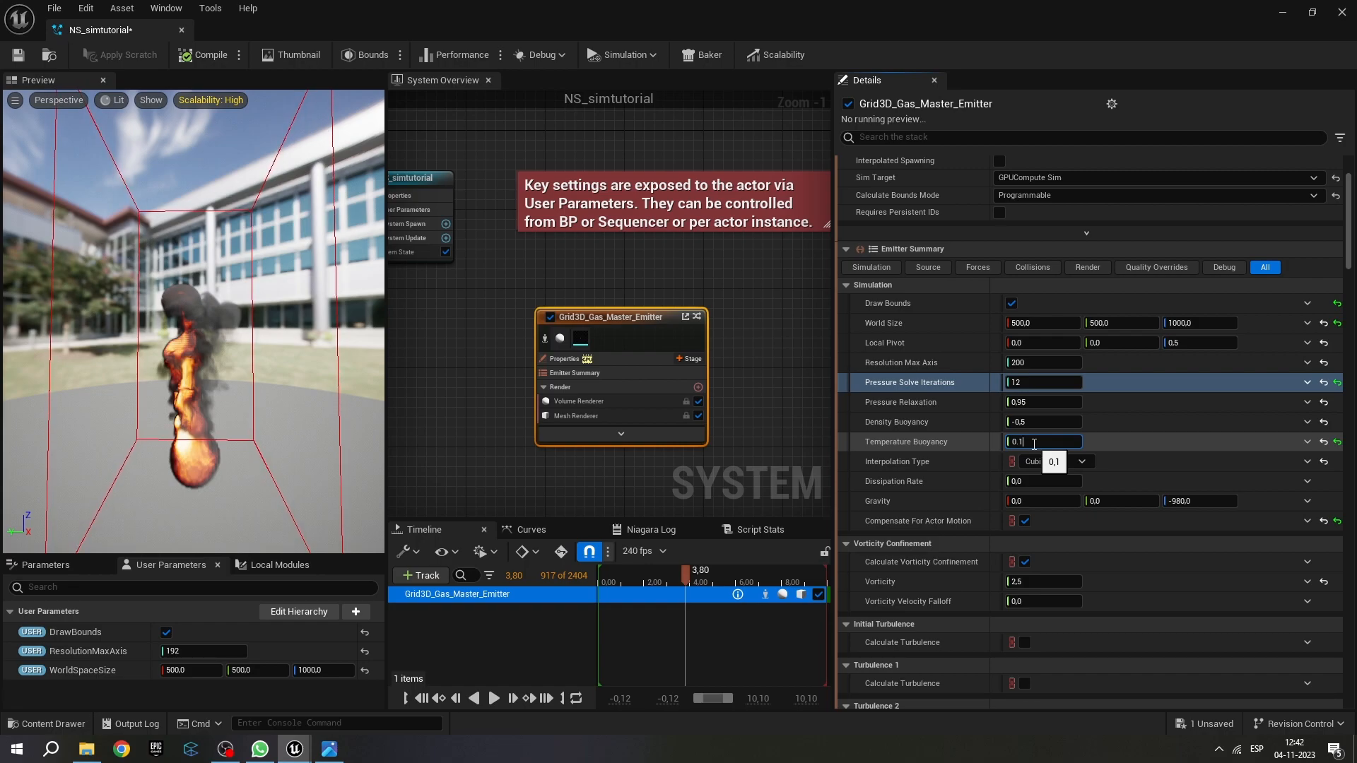
pyautogui.press('BackSpace')
pyautogui.write('5')
pyautogui.press('Return')
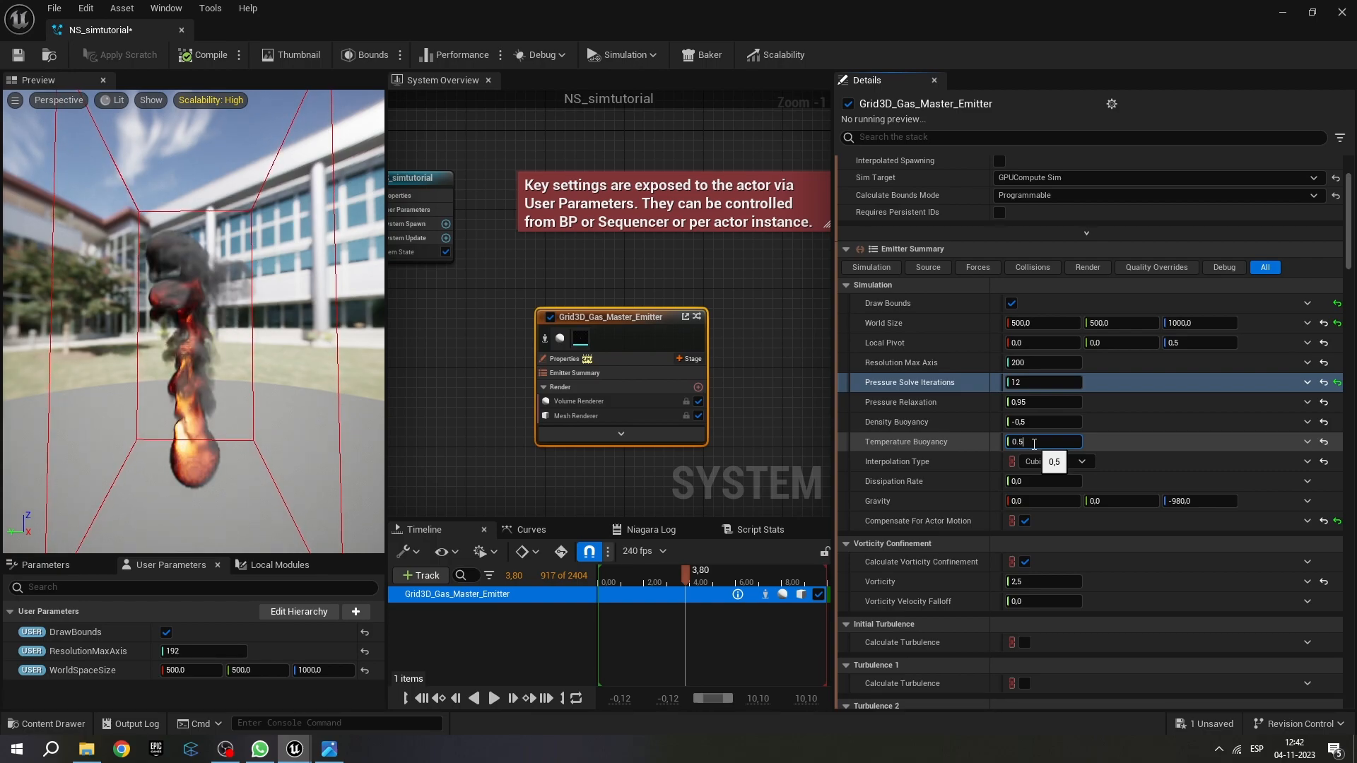
# Try Temperature Buoyancy values of 1 and 2, viewing the fire from another side at 2.
pyautogui.press('BackSpace')
pyautogui.press('BackSpace')
pyautogui.press('BackSpace')
pyautogui.write('1')
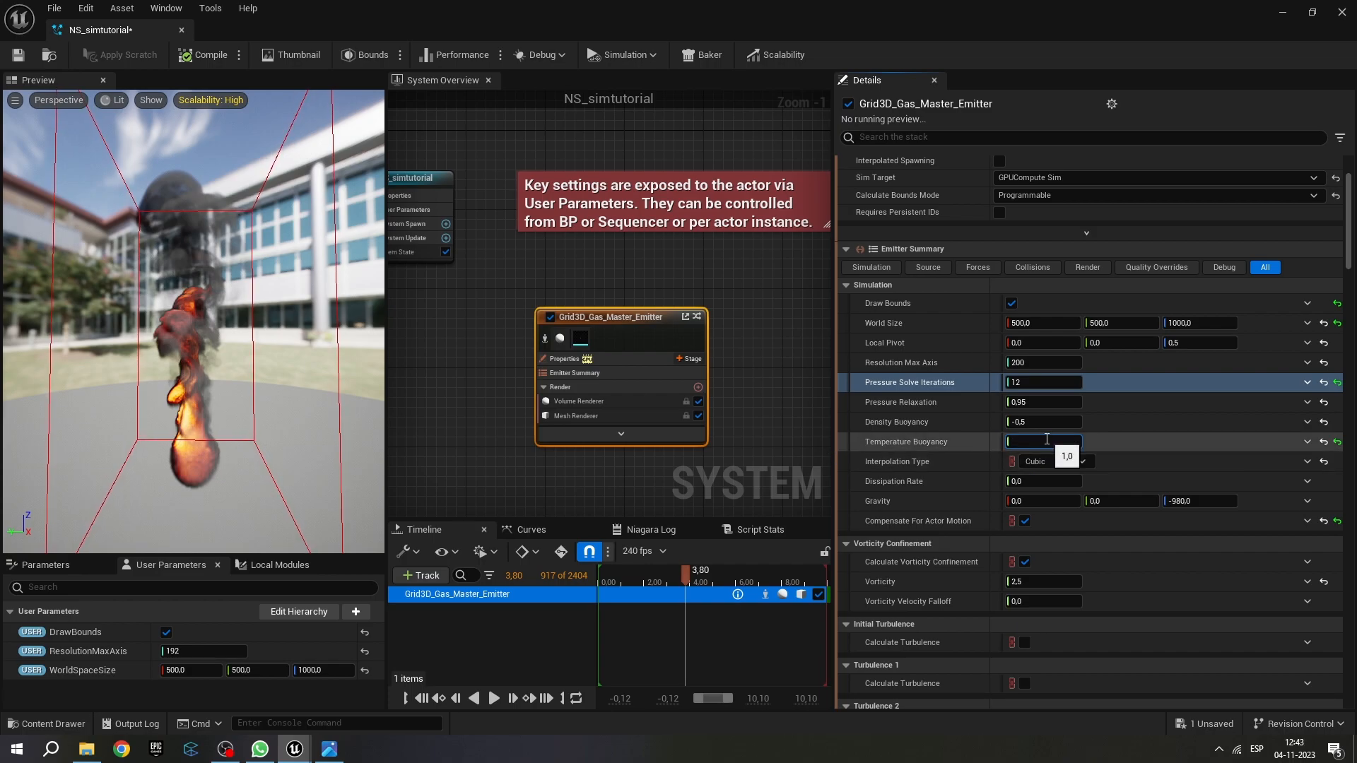
pyautogui.press('BackSpace')
pyautogui.write('2')
pyautogui.moveTo(283, 247); pyautogui.dragTo(116, 245)
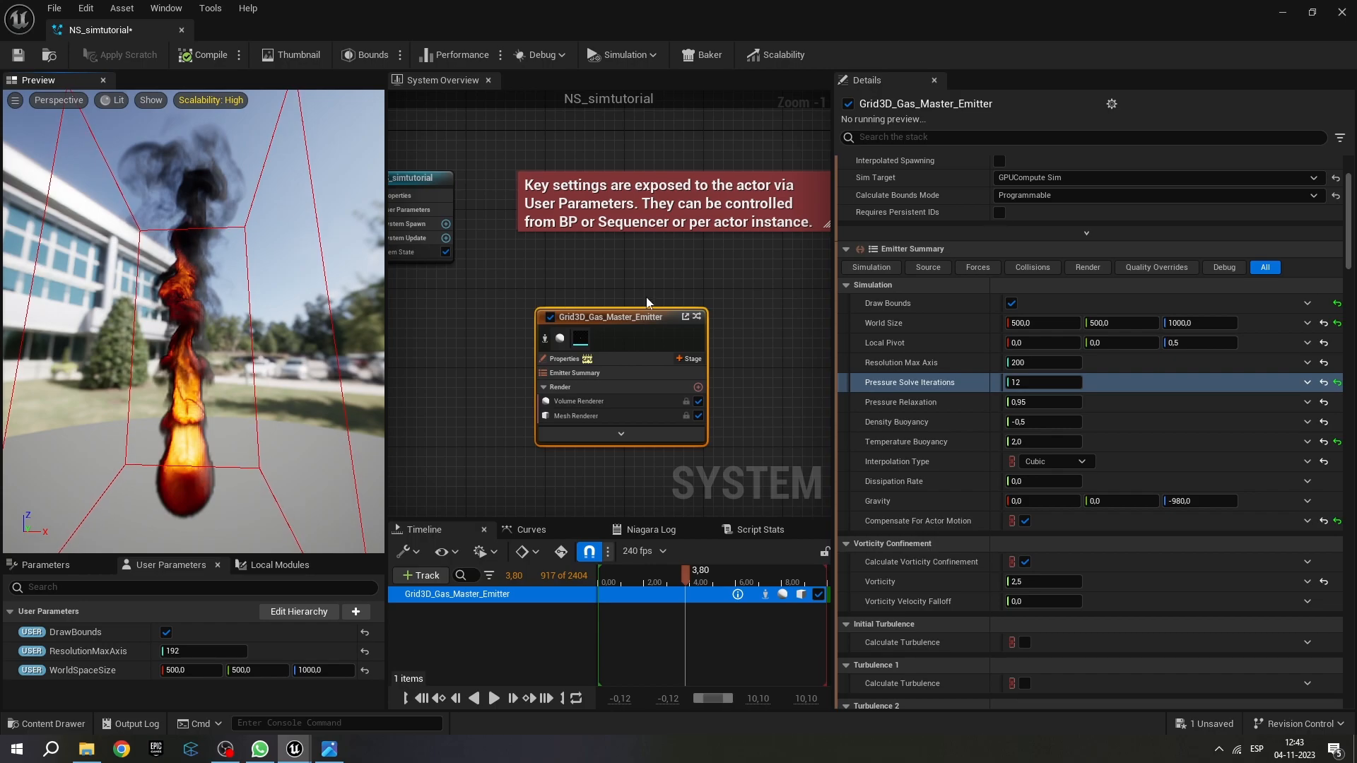
# Set the emitter's Temperature Buoyancy to 0.5 and turn the preview back to its earlier side.
pyautogui.click(1045, 442)
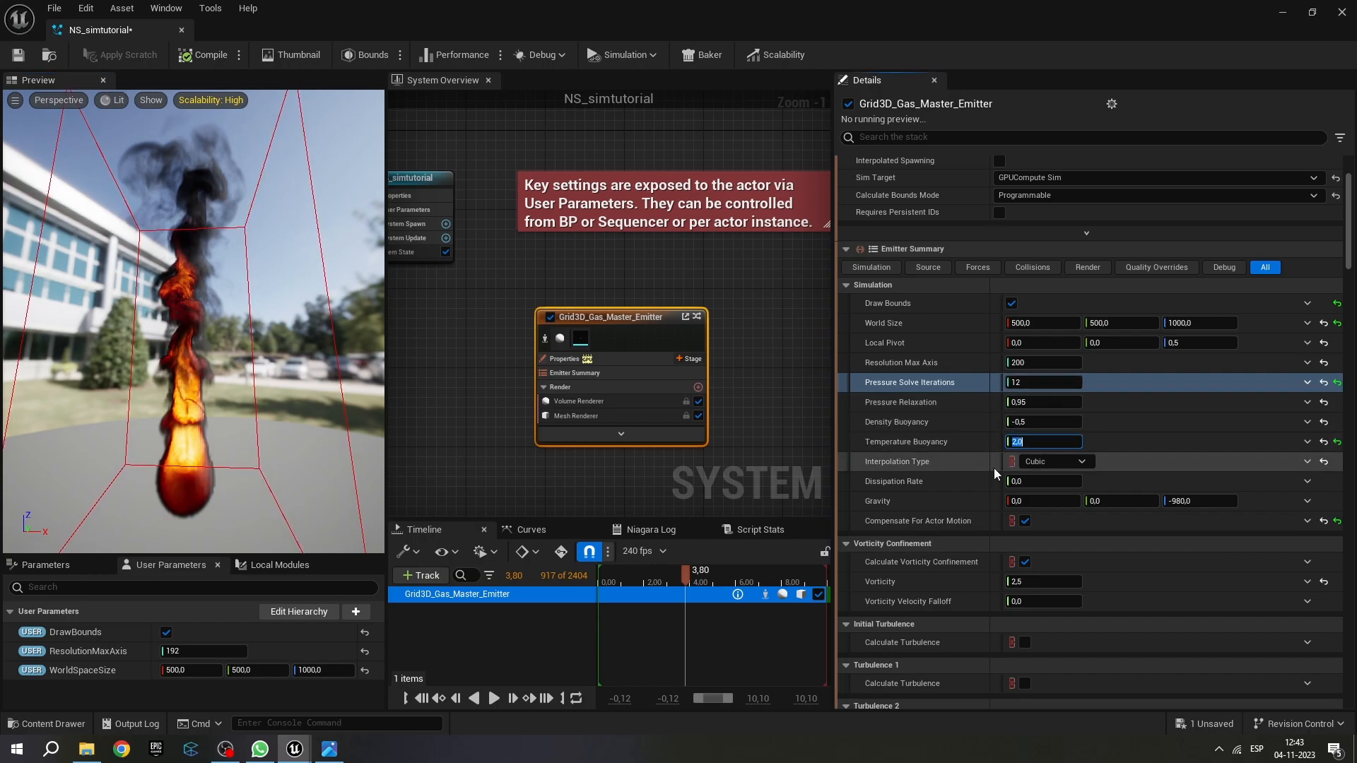
pyautogui.write('0.5')
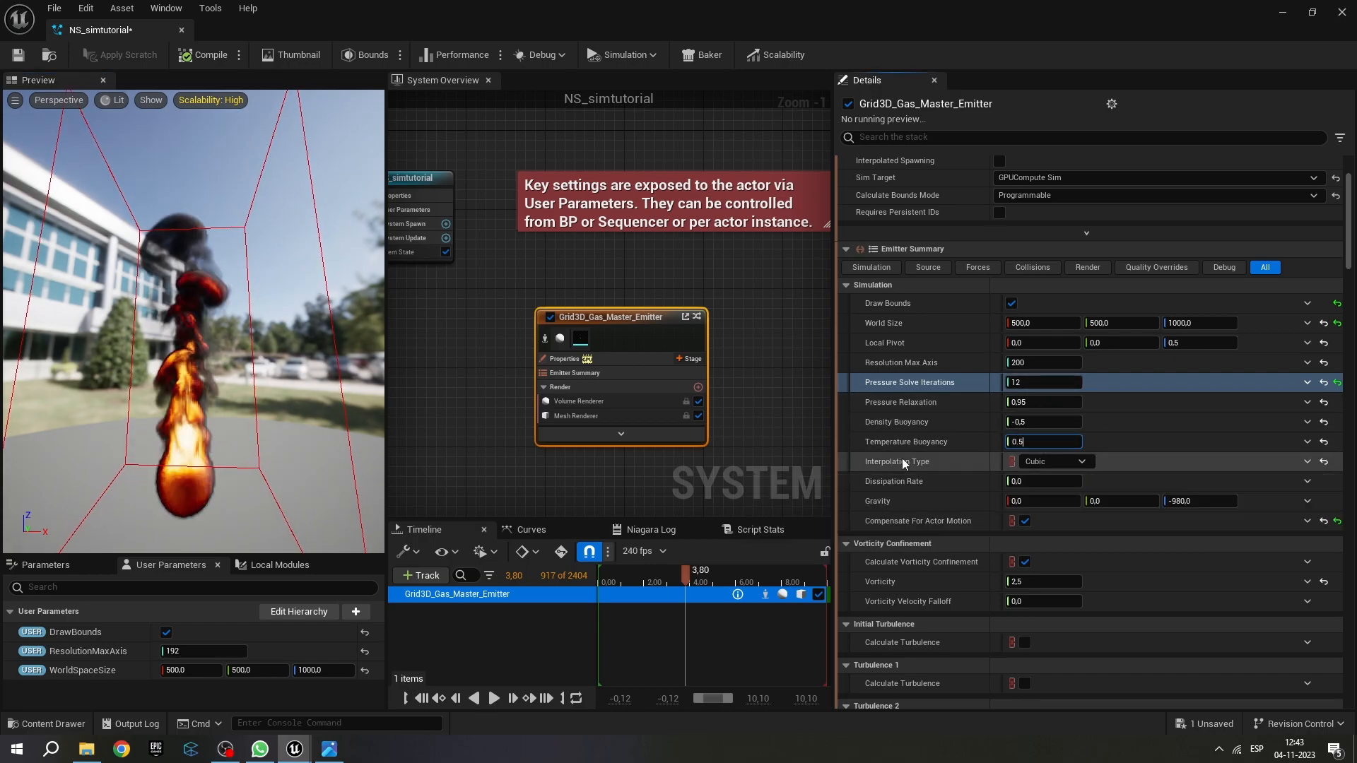
pyautogui.moveTo(208, 333); pyautogui.dragTo(35, 337)
# Find the Interpolation Type setting, switch to the image viewer and examine the image before iterations.PNG.
pyautogui.scroll(-2, 1159, 426)
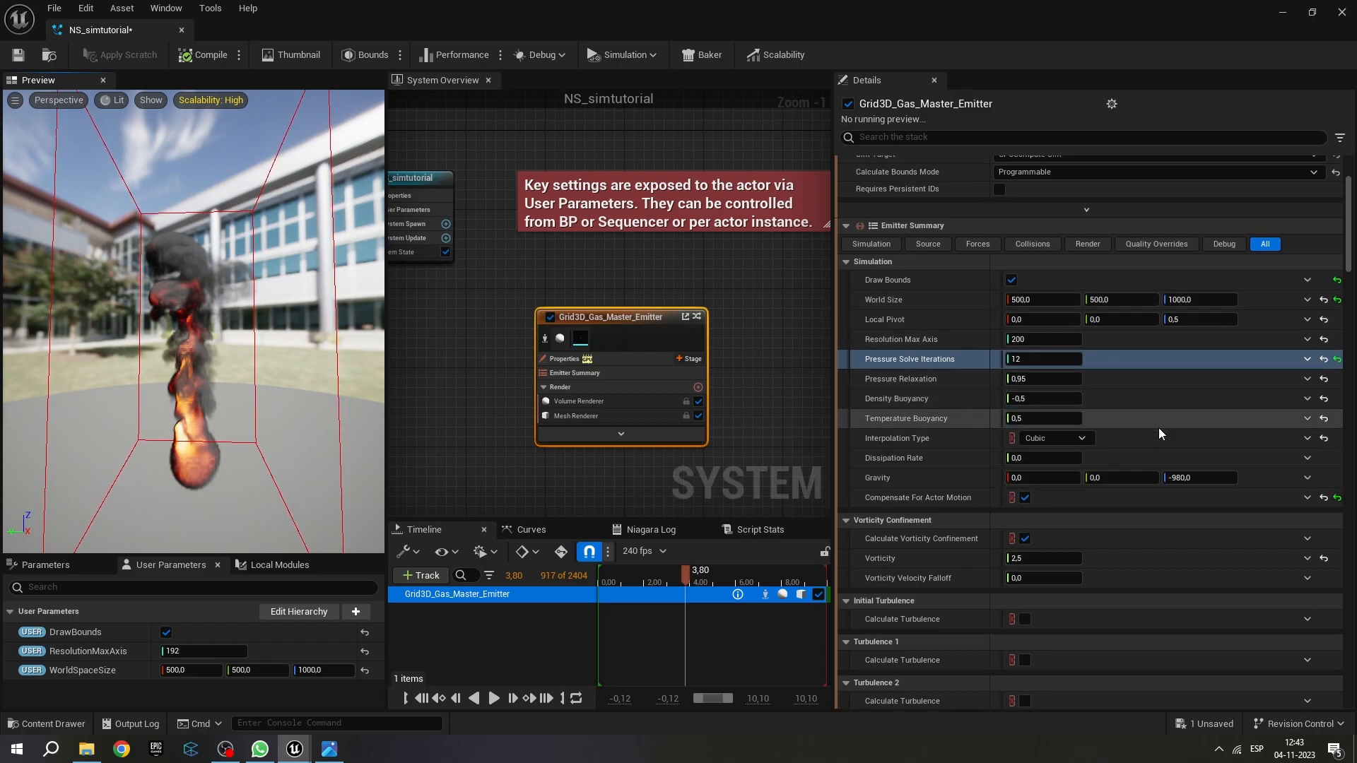
pyautogui.scroll(-3, 1167, 431)
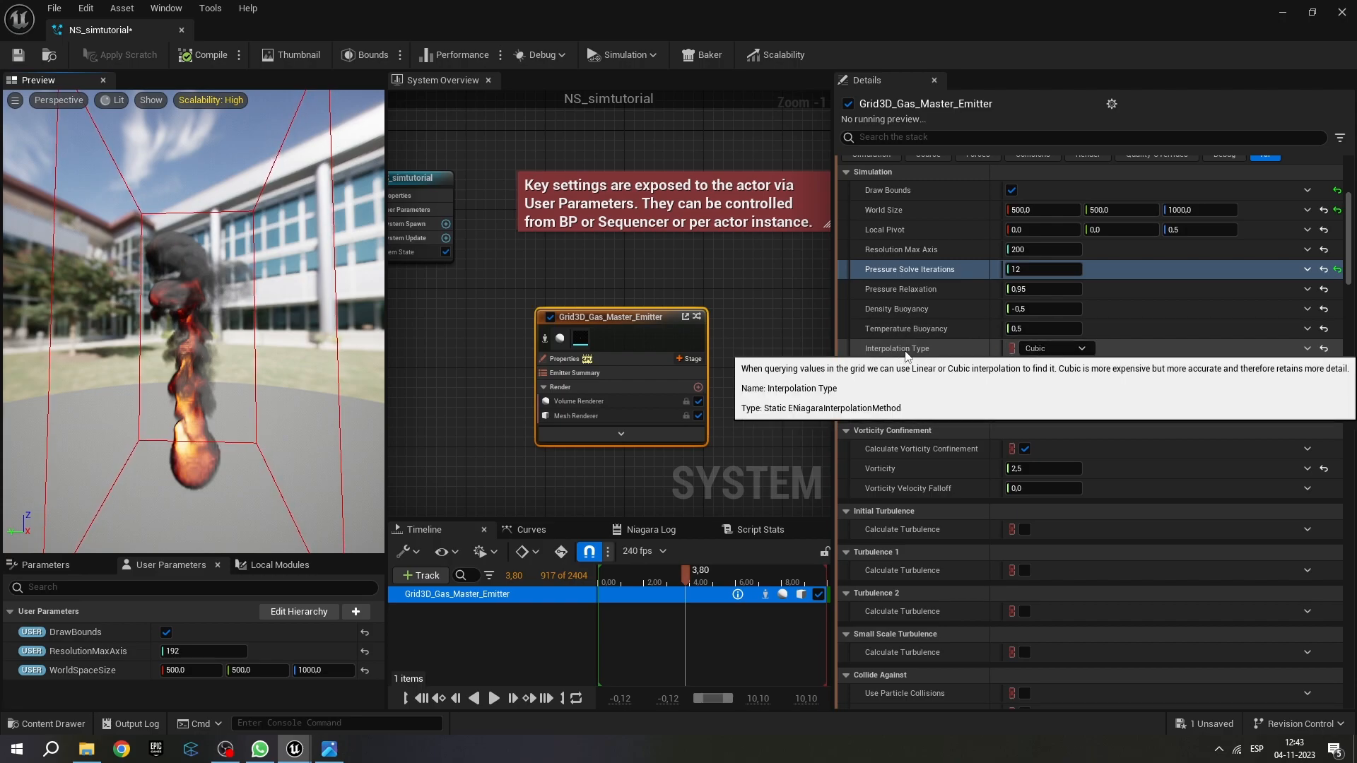
pyautogui.click(330, 752)
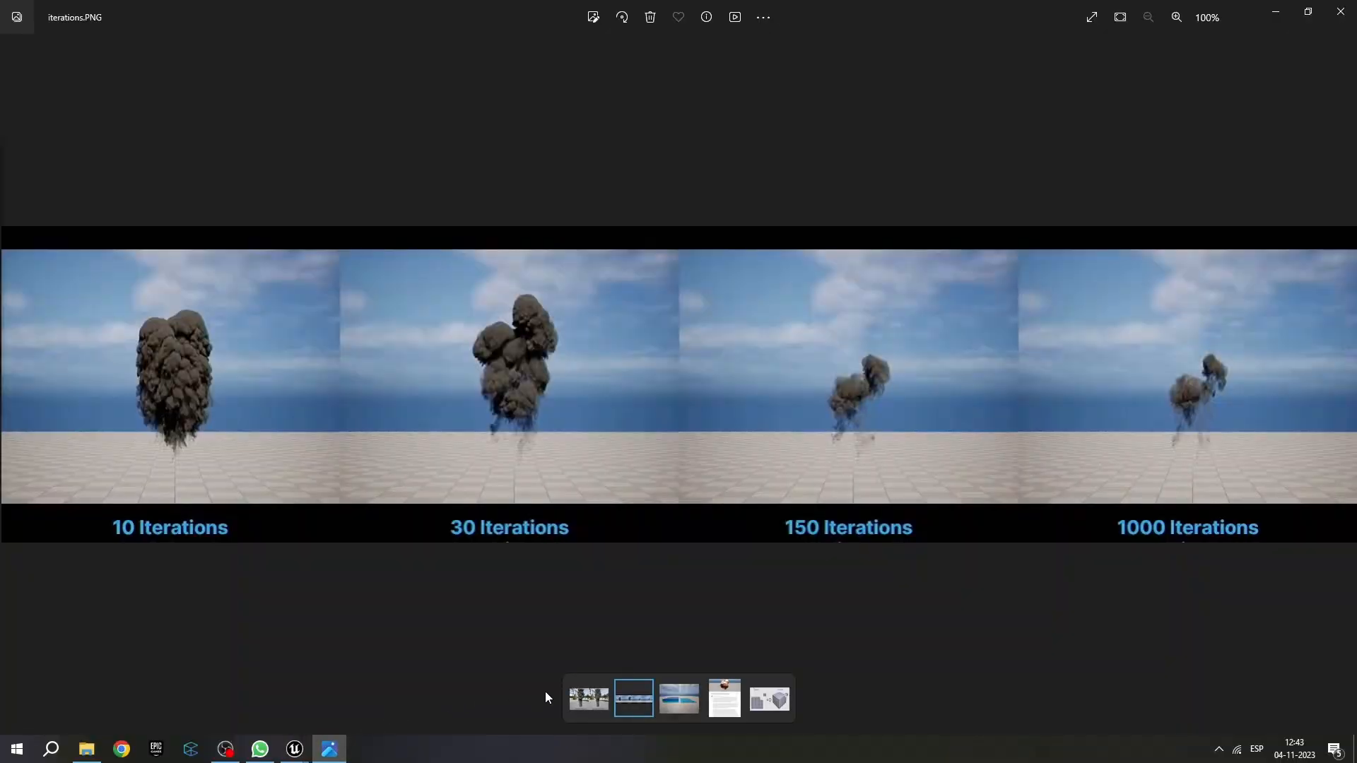
pyautogui.click(591, 696)
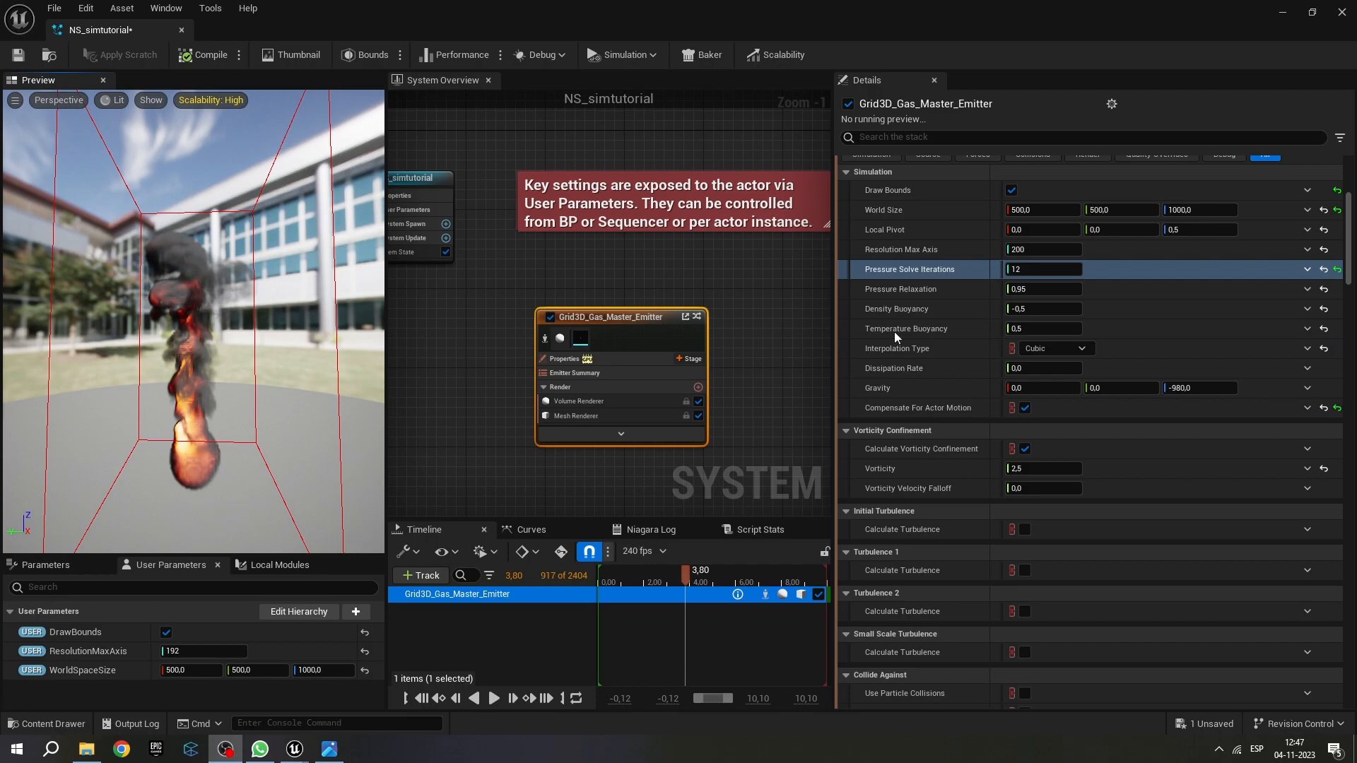
# Try the Linear Interpolation Type on the fire and return it to Cubic.
pyautogui.click(1060, 348)
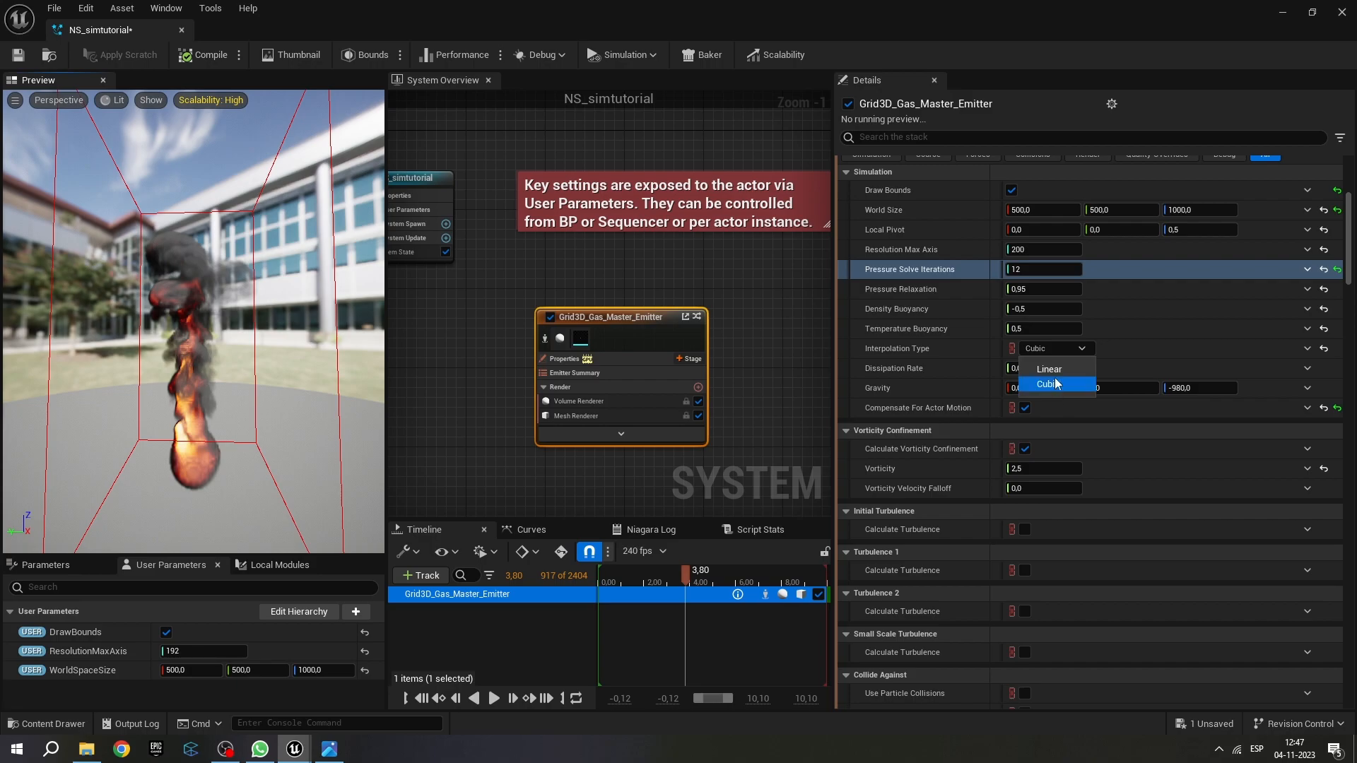
pyautogui.click(1056, 370)
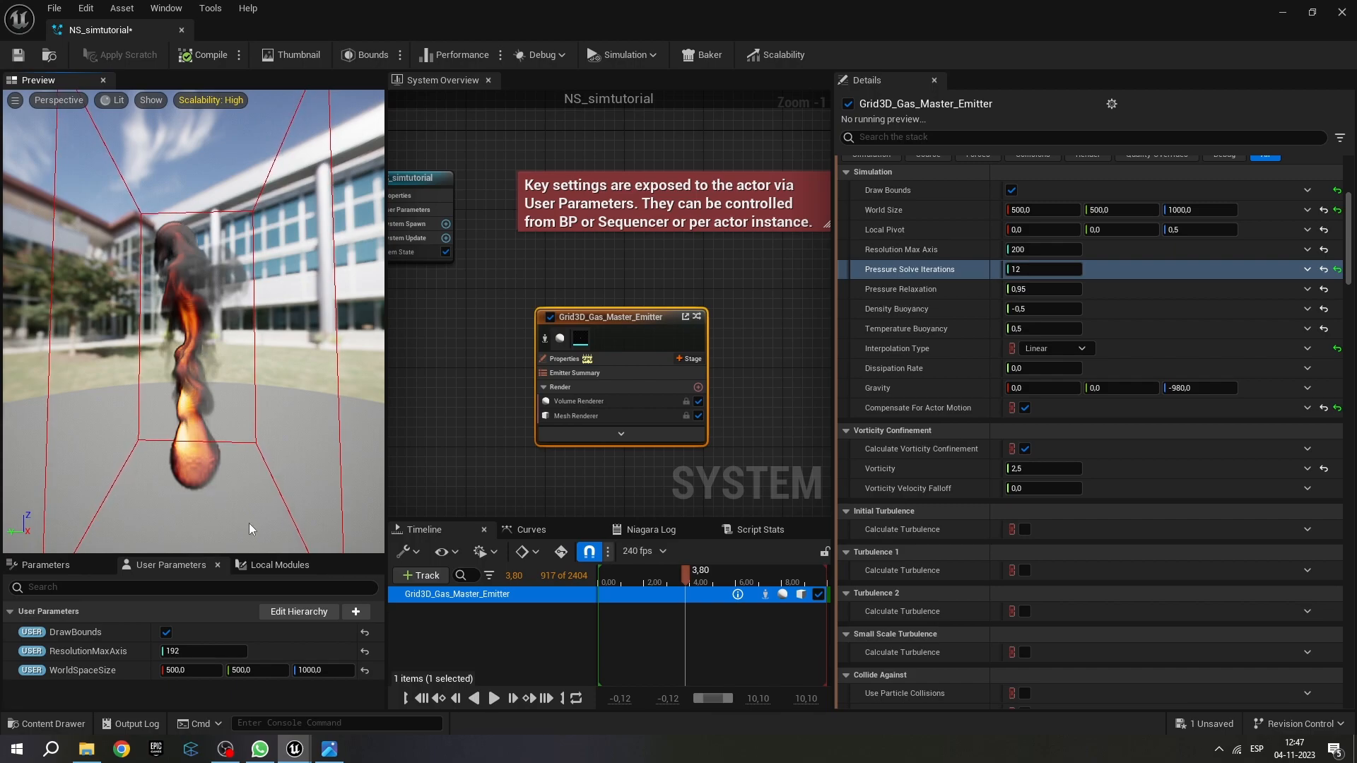
pyautogui.click(1071, 348)
pyautogui.click(1057, 385)
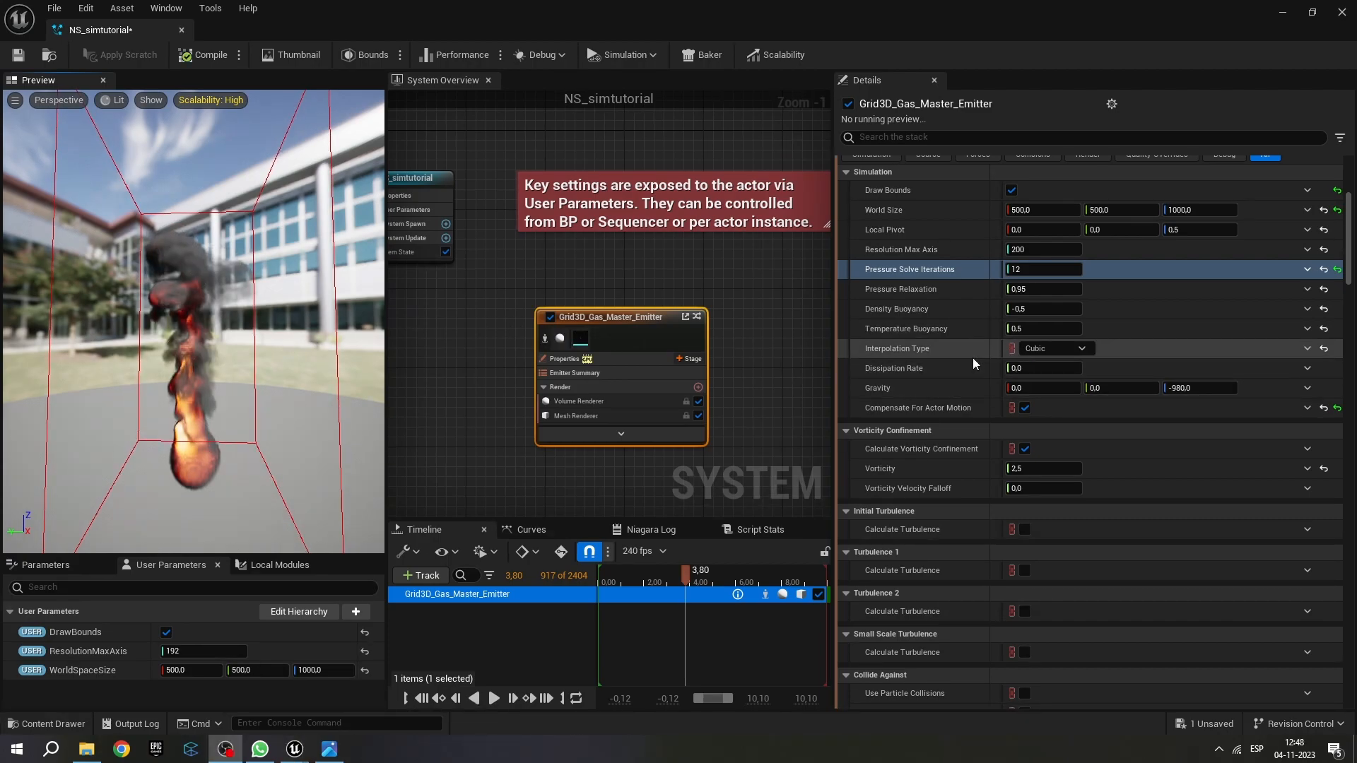
# Try Dissipation Rate values of 1 and 0.5, and return it to 0.
pyautogui.moveTo(974, 362)
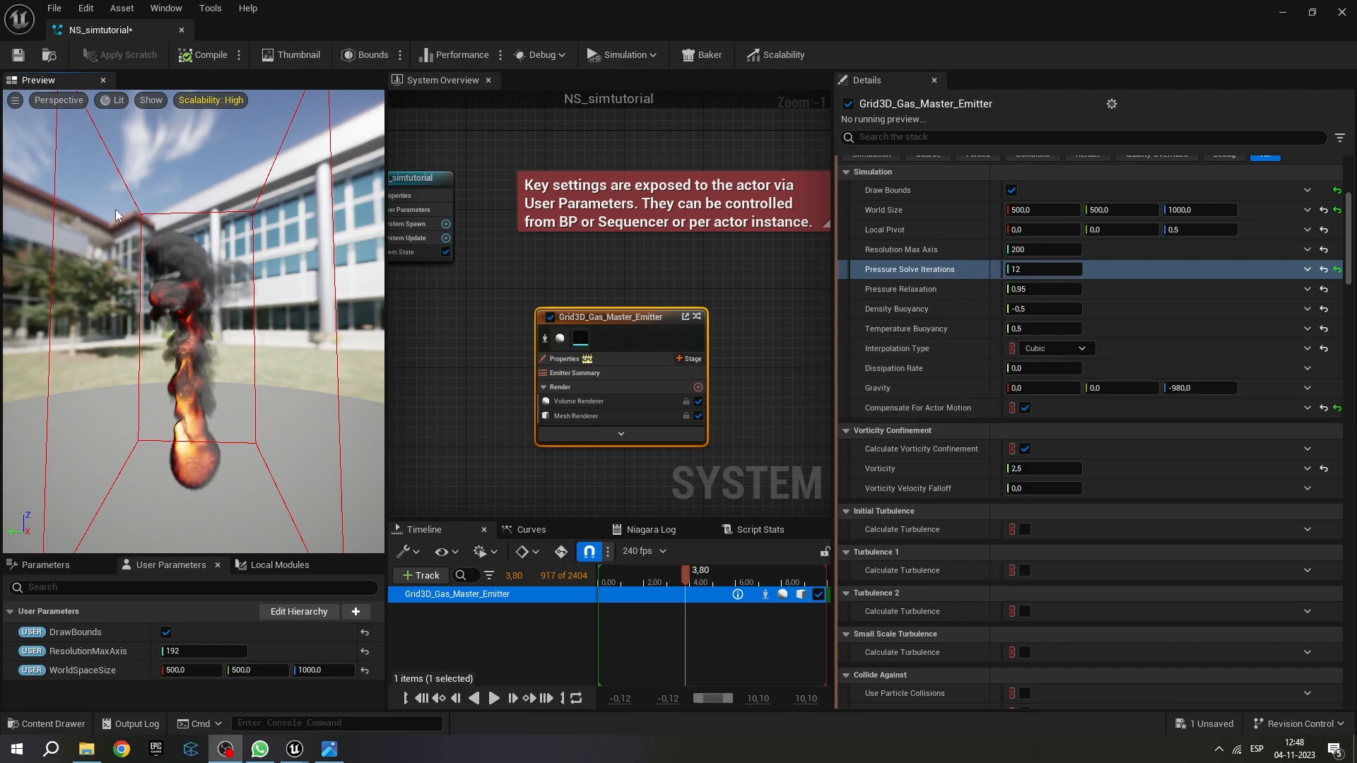
pyautogui.click(1043, 363)
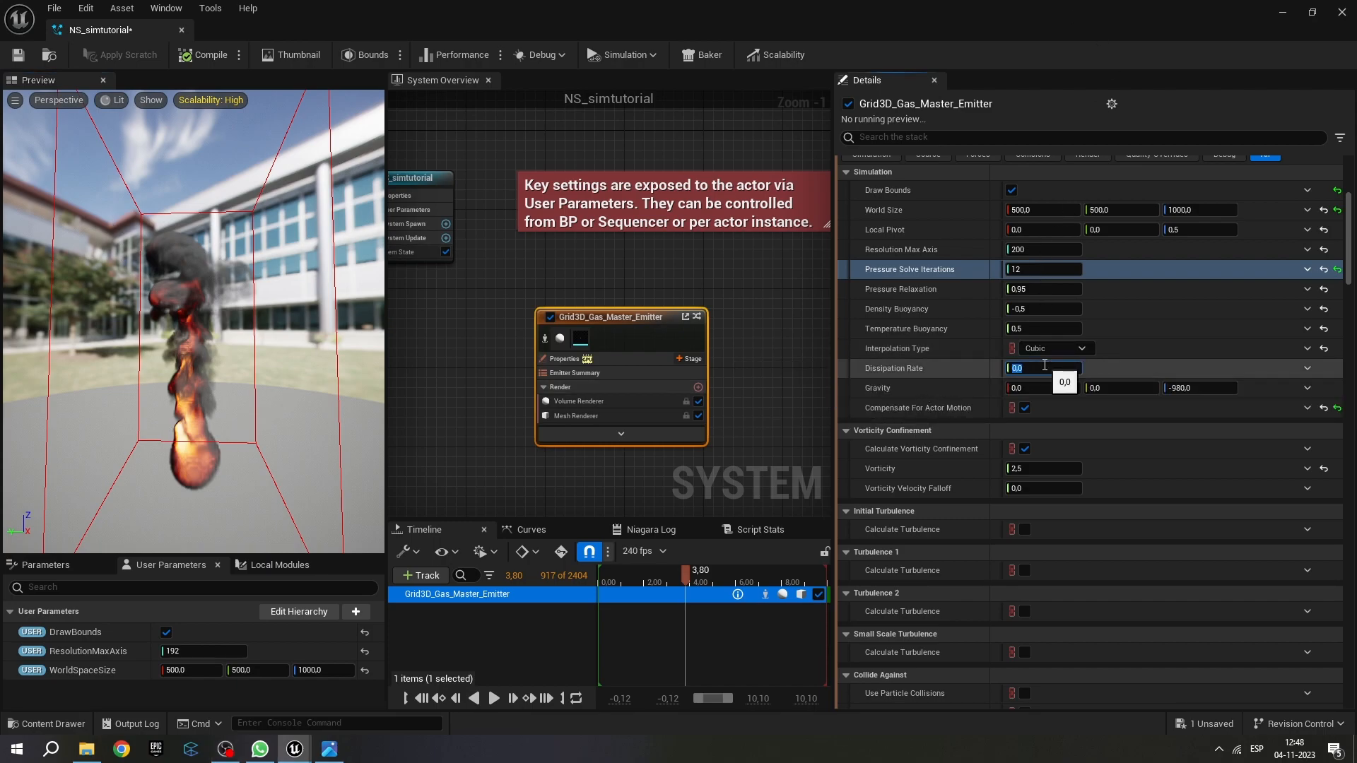
pyautogui.moveTo(1125, 328)
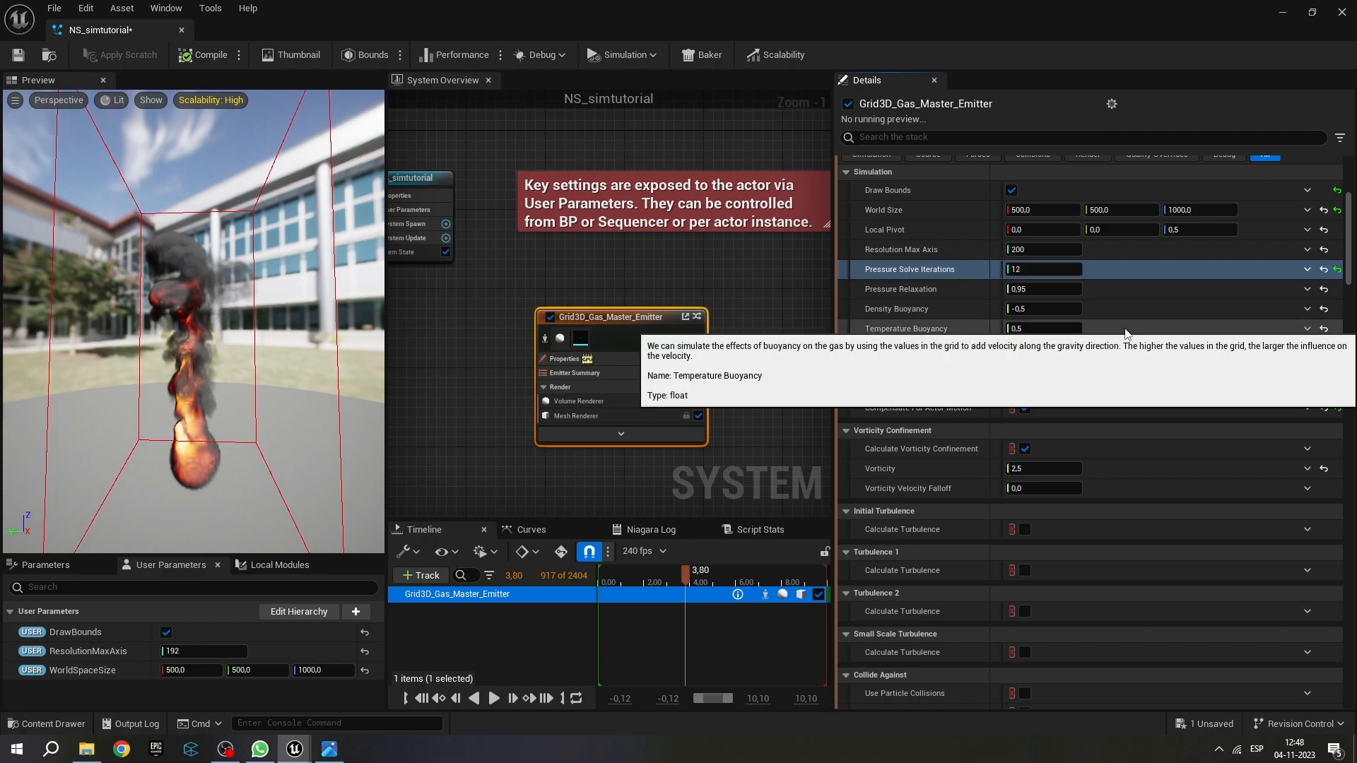
pyautogui.write('1')
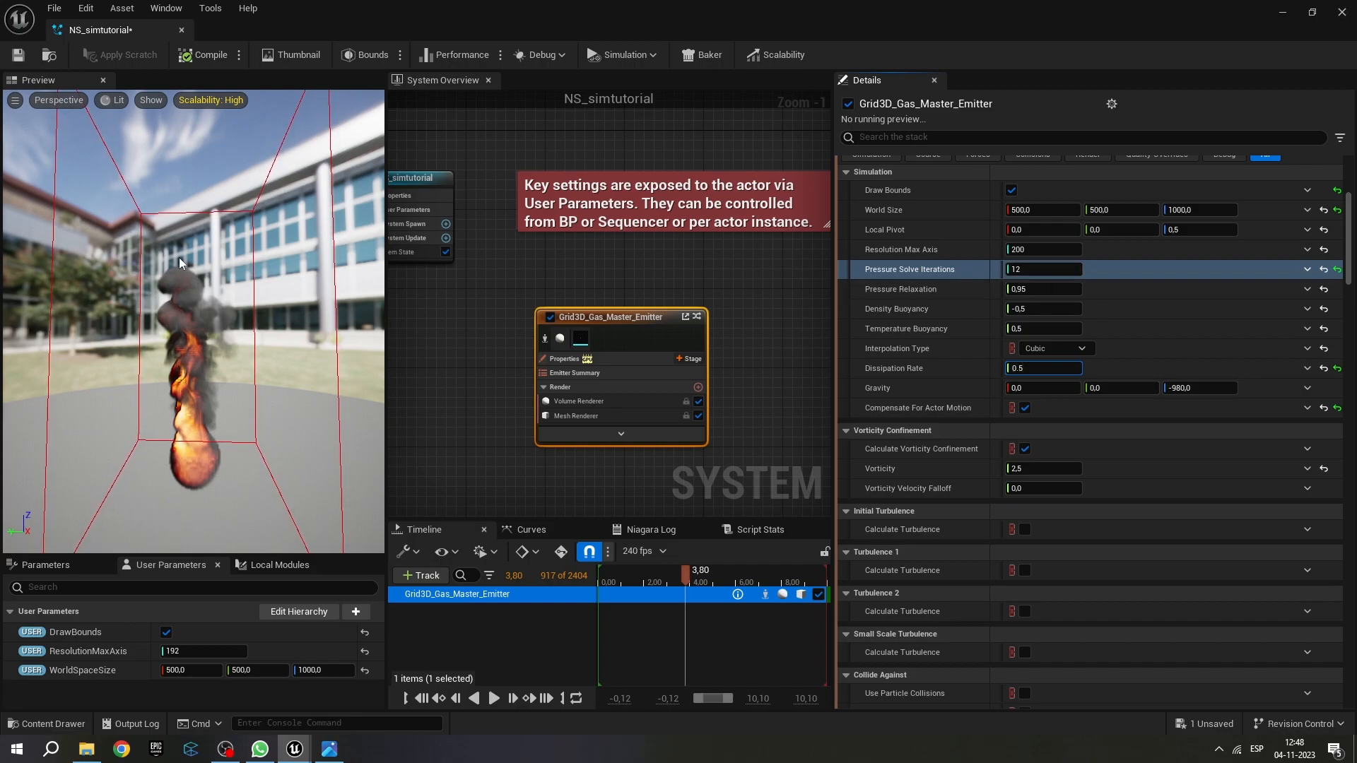
pyautogui.click(1043, 368)
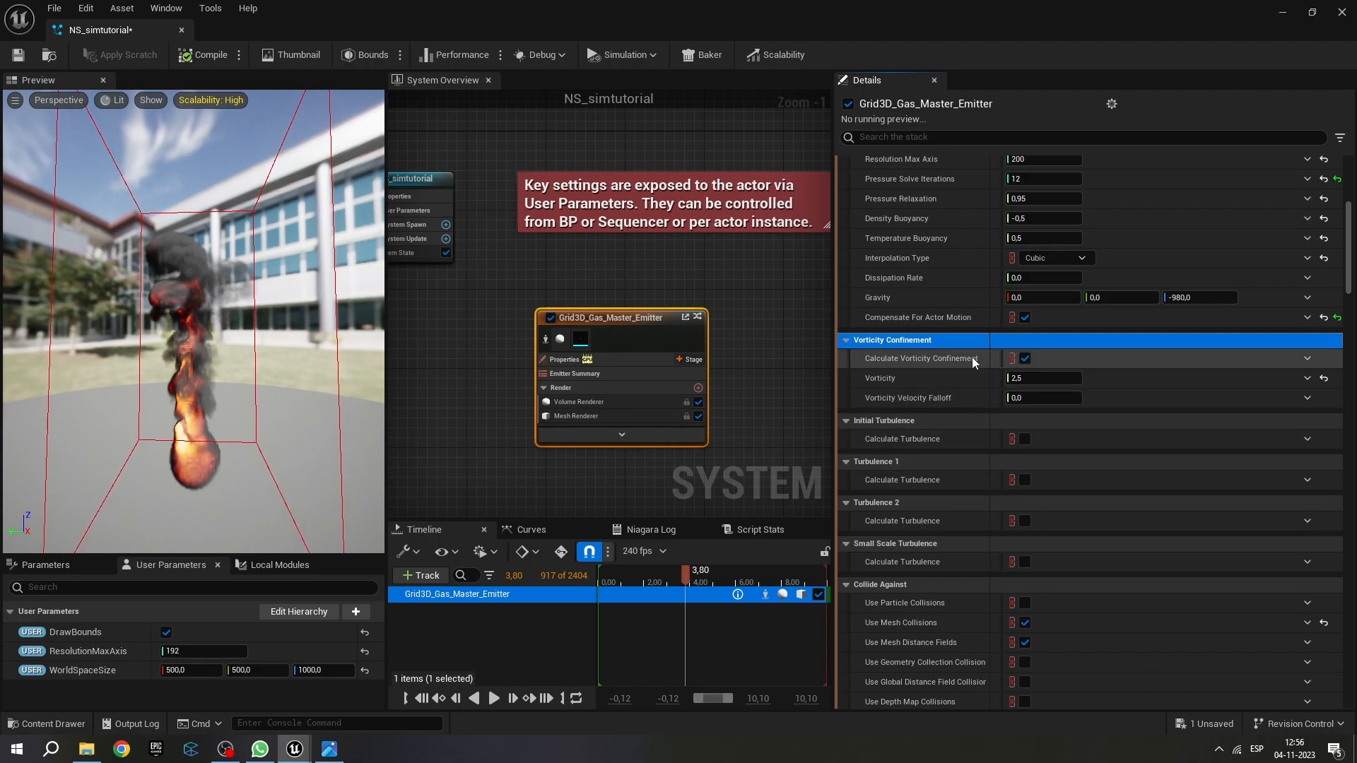
# Turn off Calculate Vorticity Confinement for the gas emitter.
pyautogui.click(1024, 358)
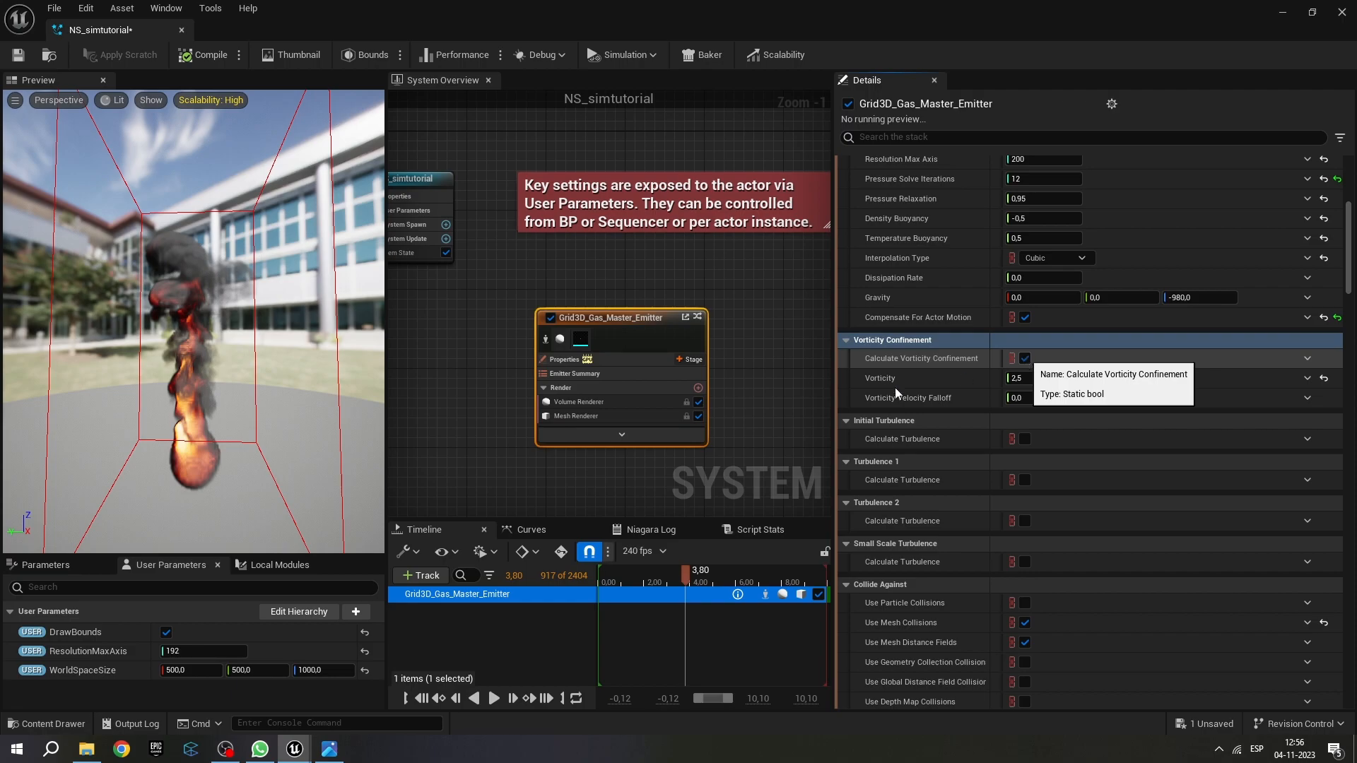
pyautogui.click(1025, 358)
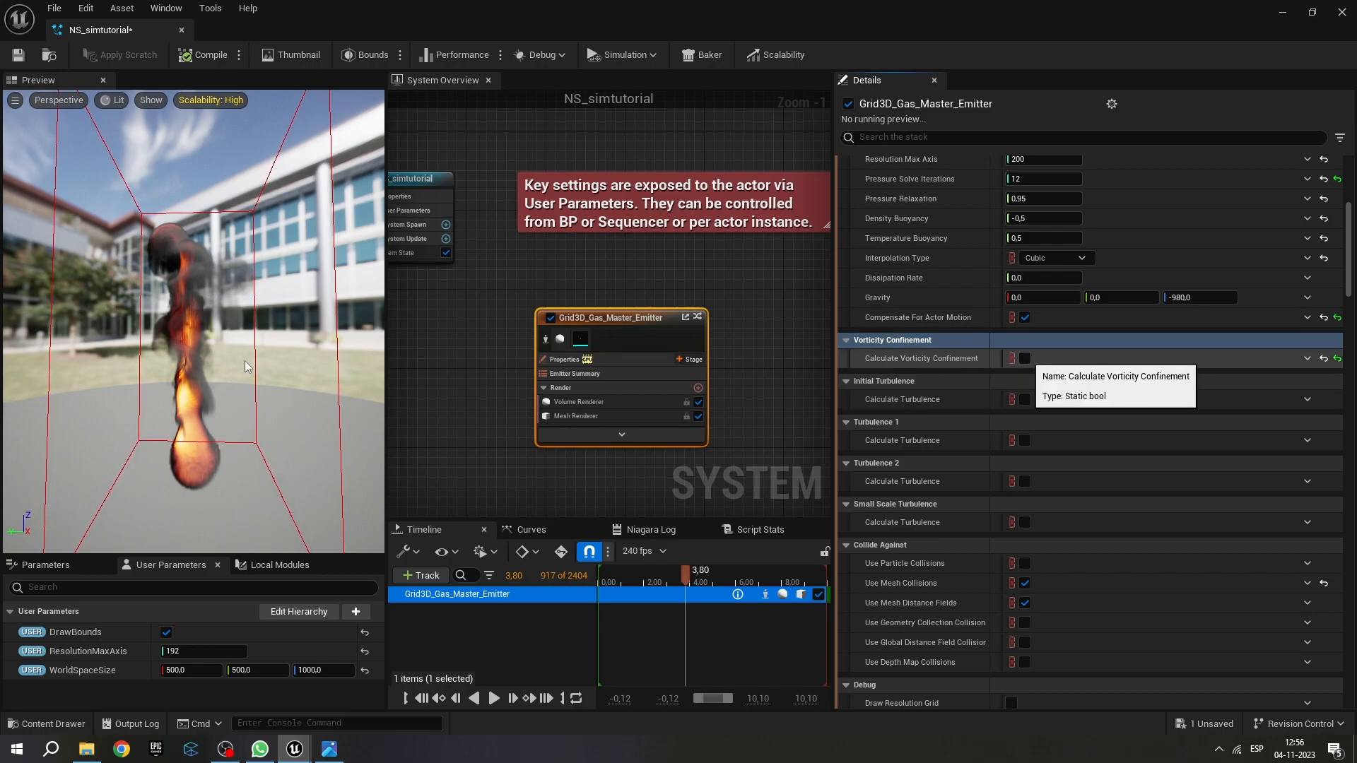
# Undo the deactivation of Calculate Vorticity Confinement for the gas emitter.
pyautogui.hotkey('ctrl', 'z')
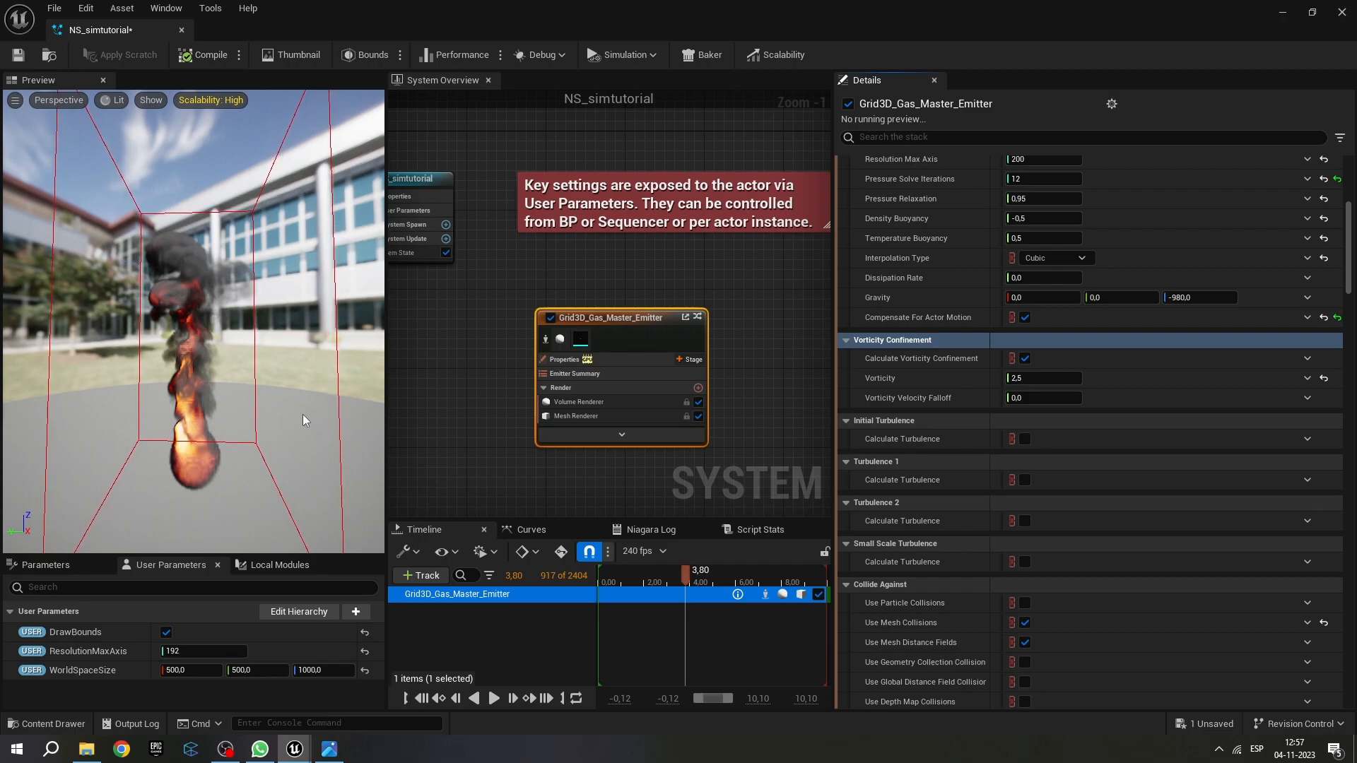
# Try Vorticity Velocity Falloff values of 10, 50, 100 and 1000 on the fire, and return it to 0.
pyautogui.click(939, 400)
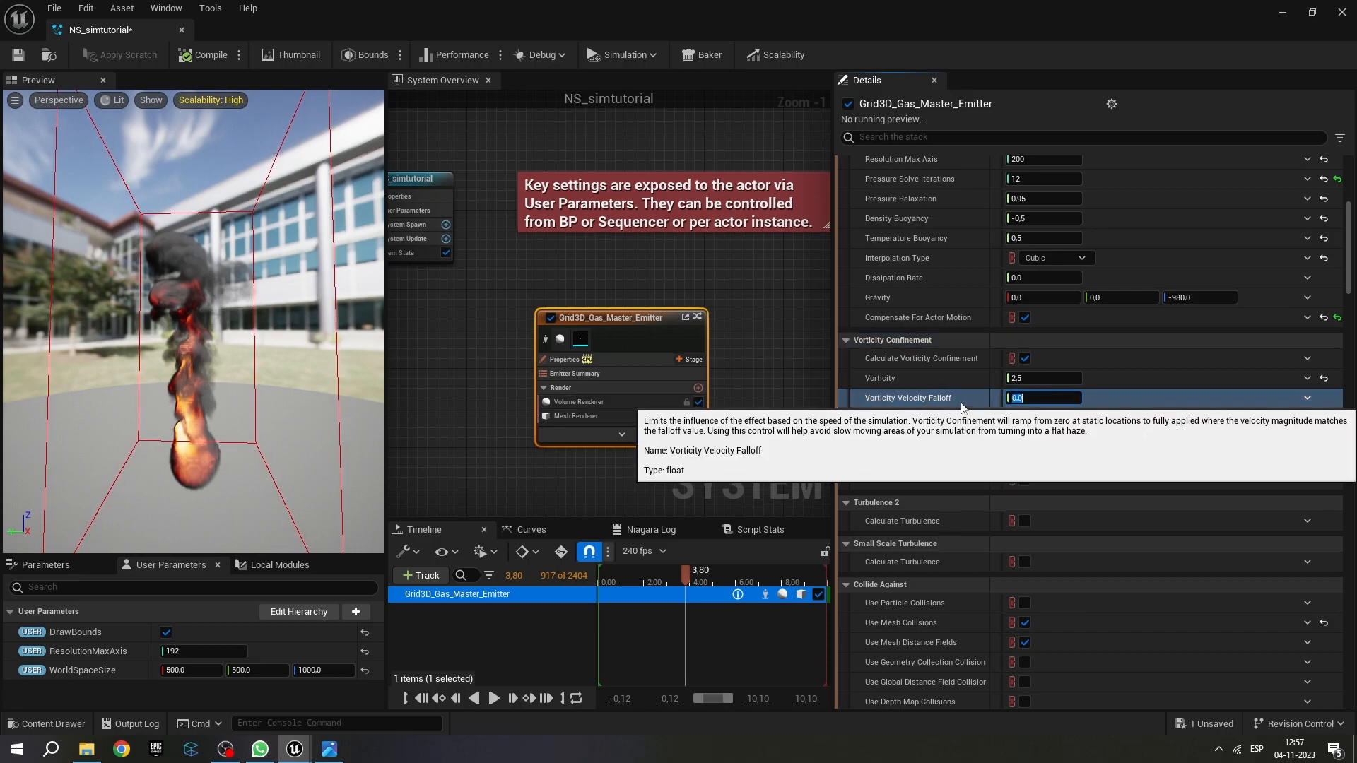
pyautogui.click(1009, 397)
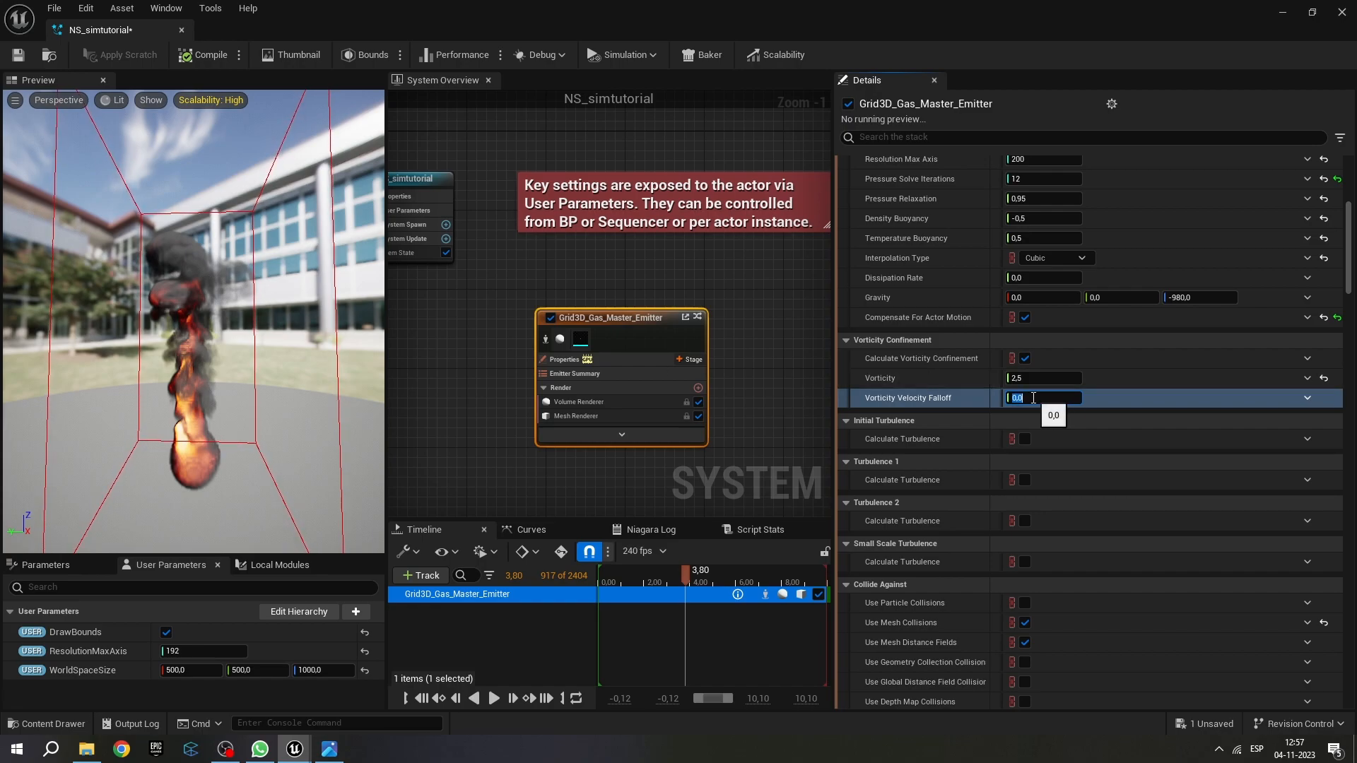
pyautogui.write('10')
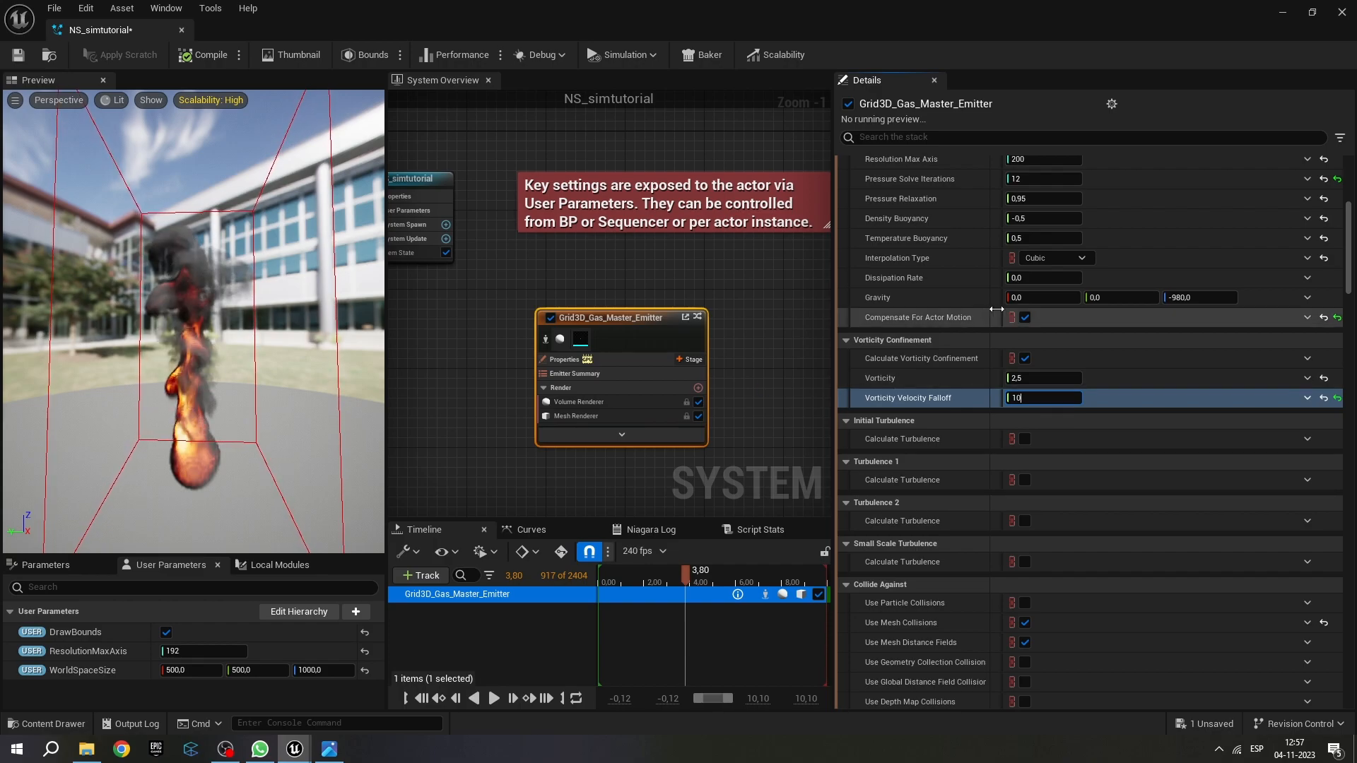
pyautogui.click(1034, 401)
pyautogui.write('50')
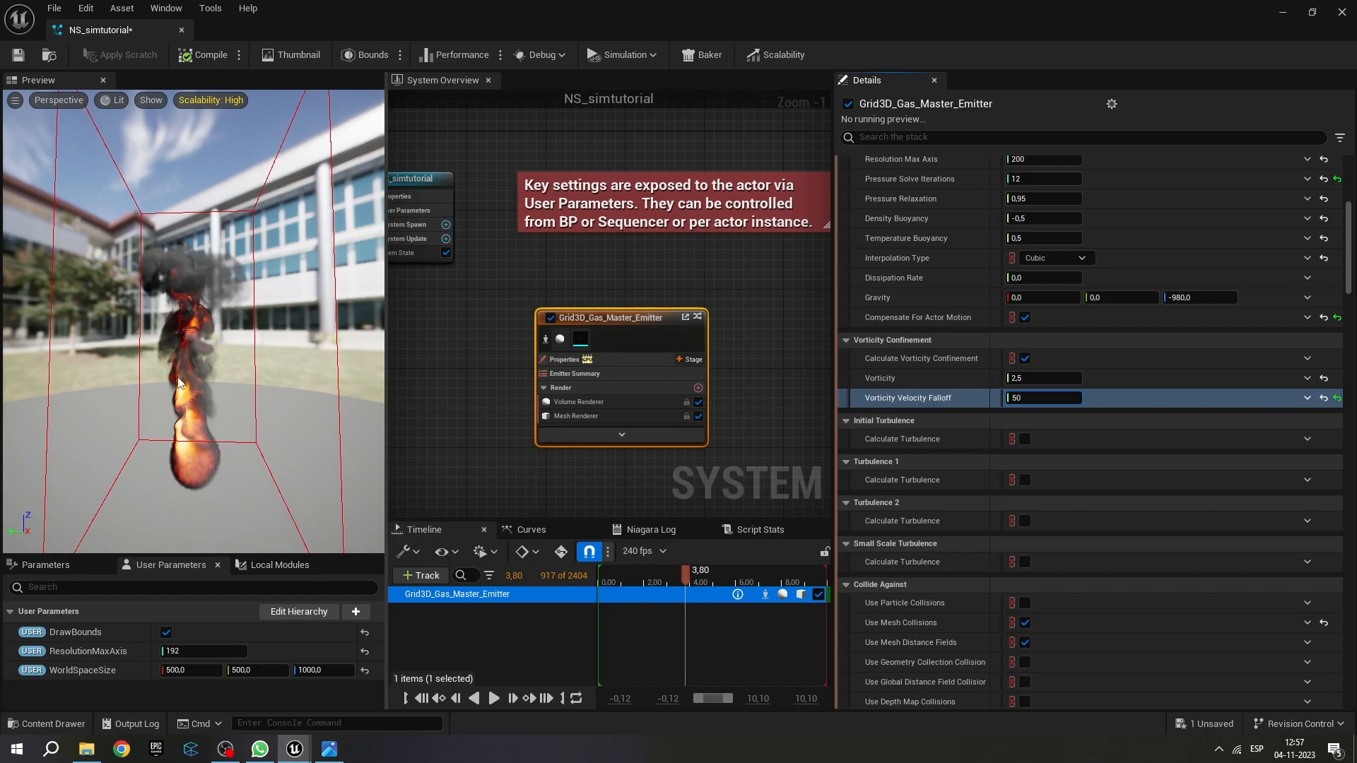
pyautogui.click(1029, 394)
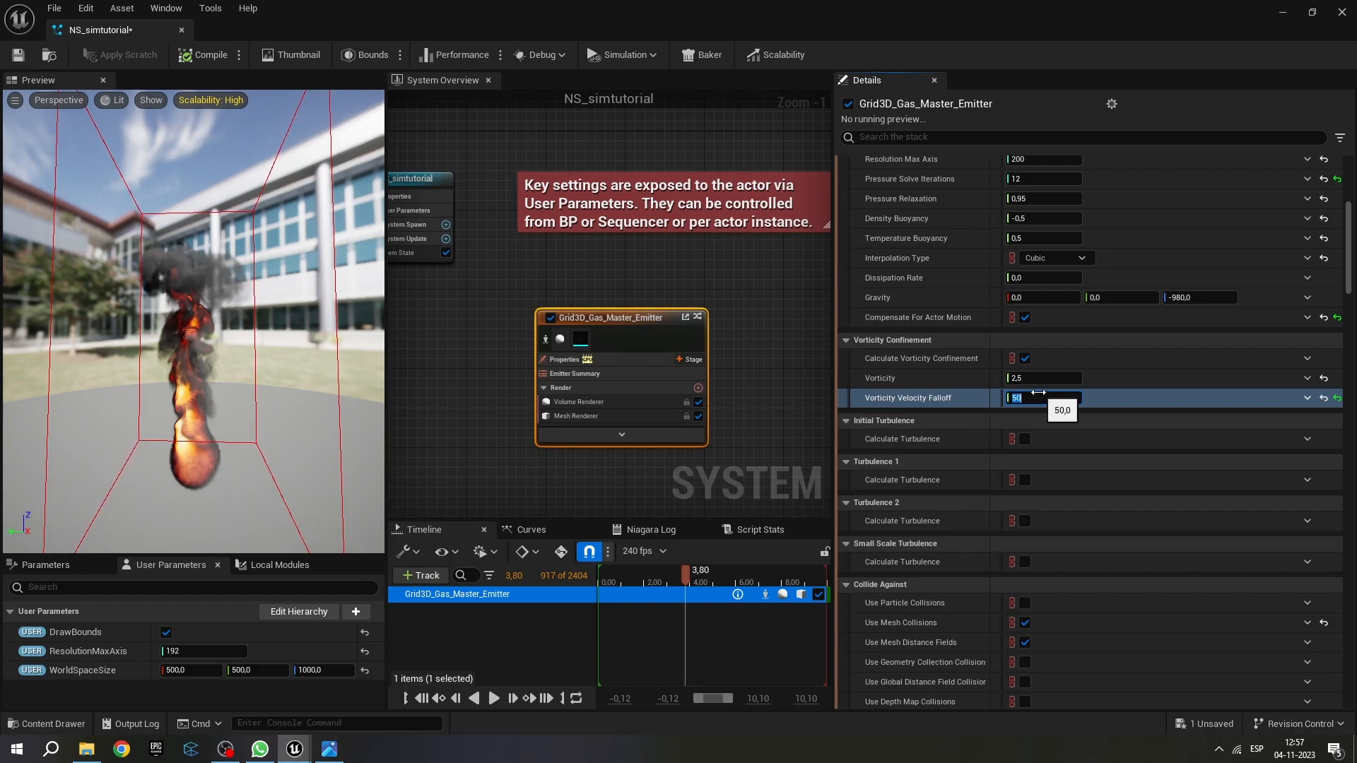
pyautogui.write('100')
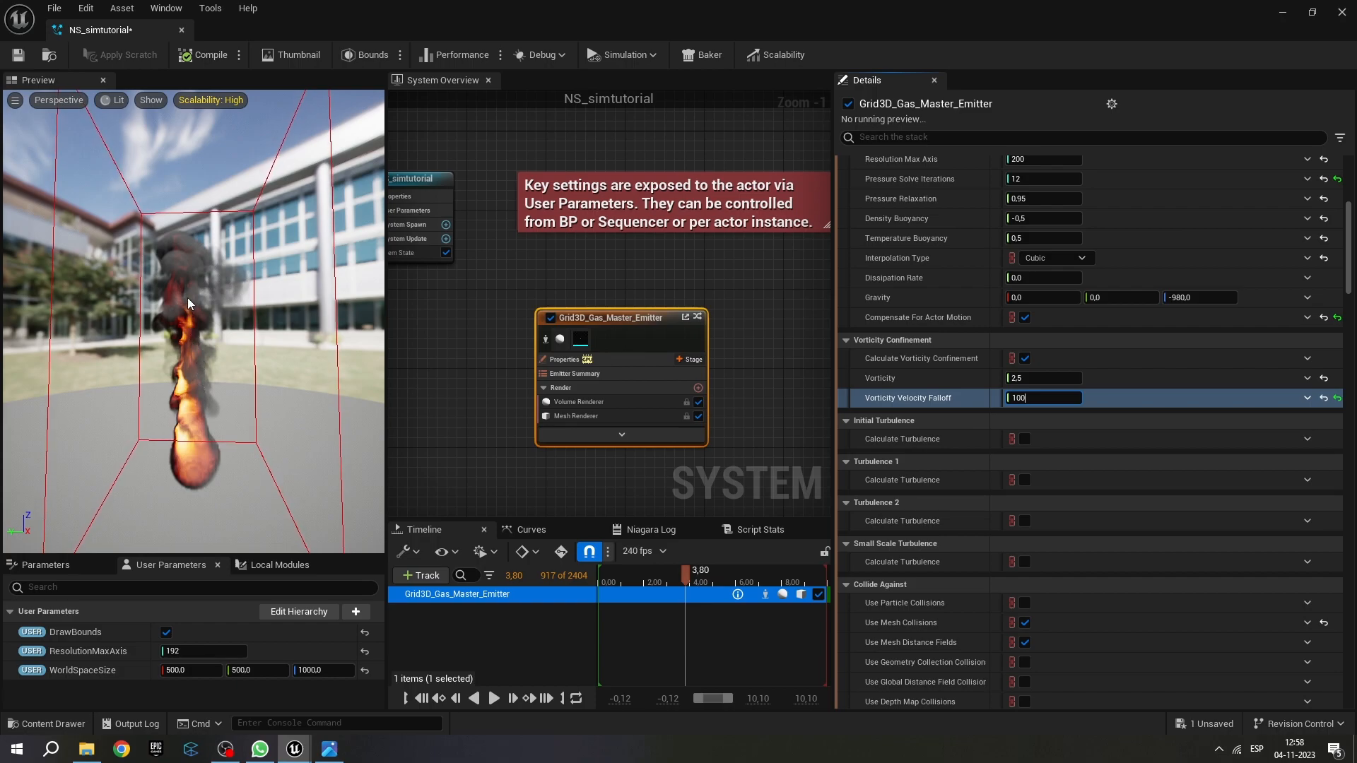
pyautogui.doubleClick(1035, 396)
pyautogui.write('1000')
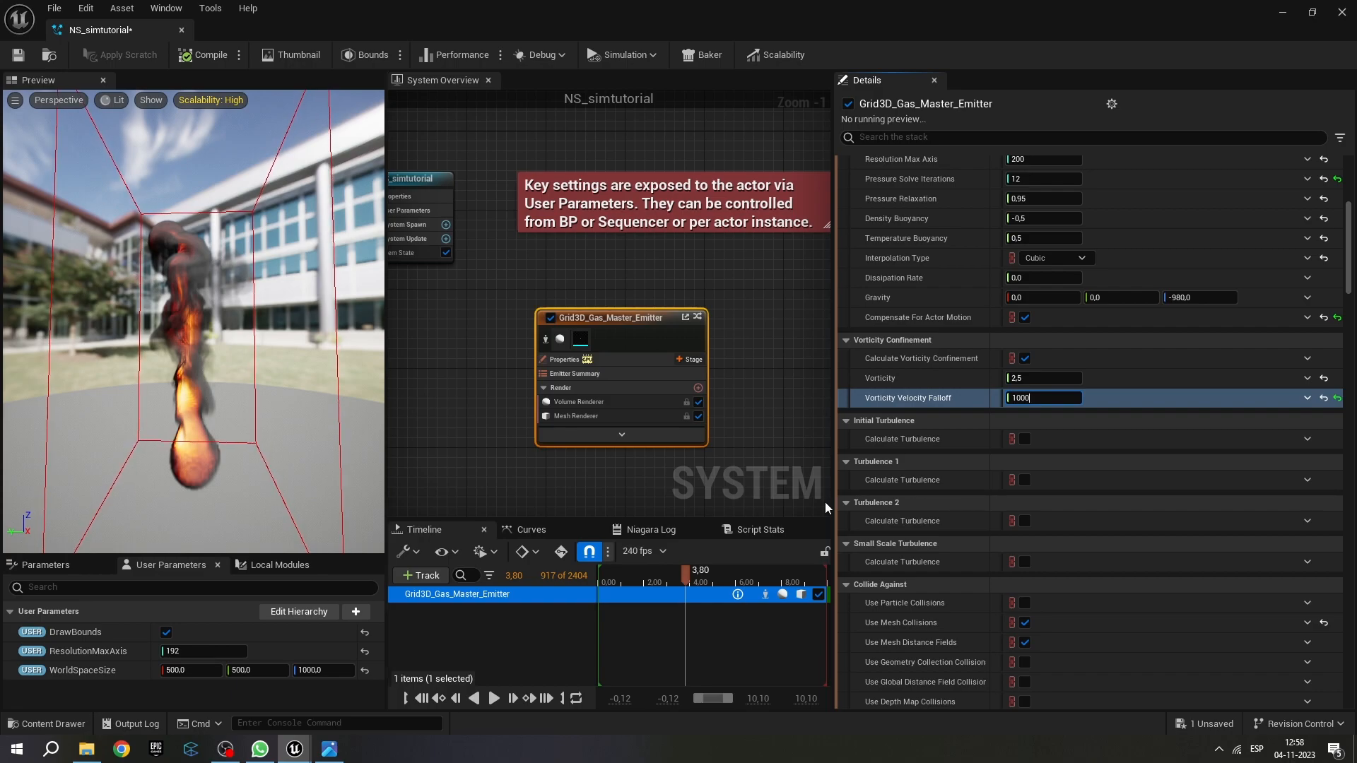
pyautogui.click(1035, 397)
pyautogui.write('0')
pyautogui.press('Return')
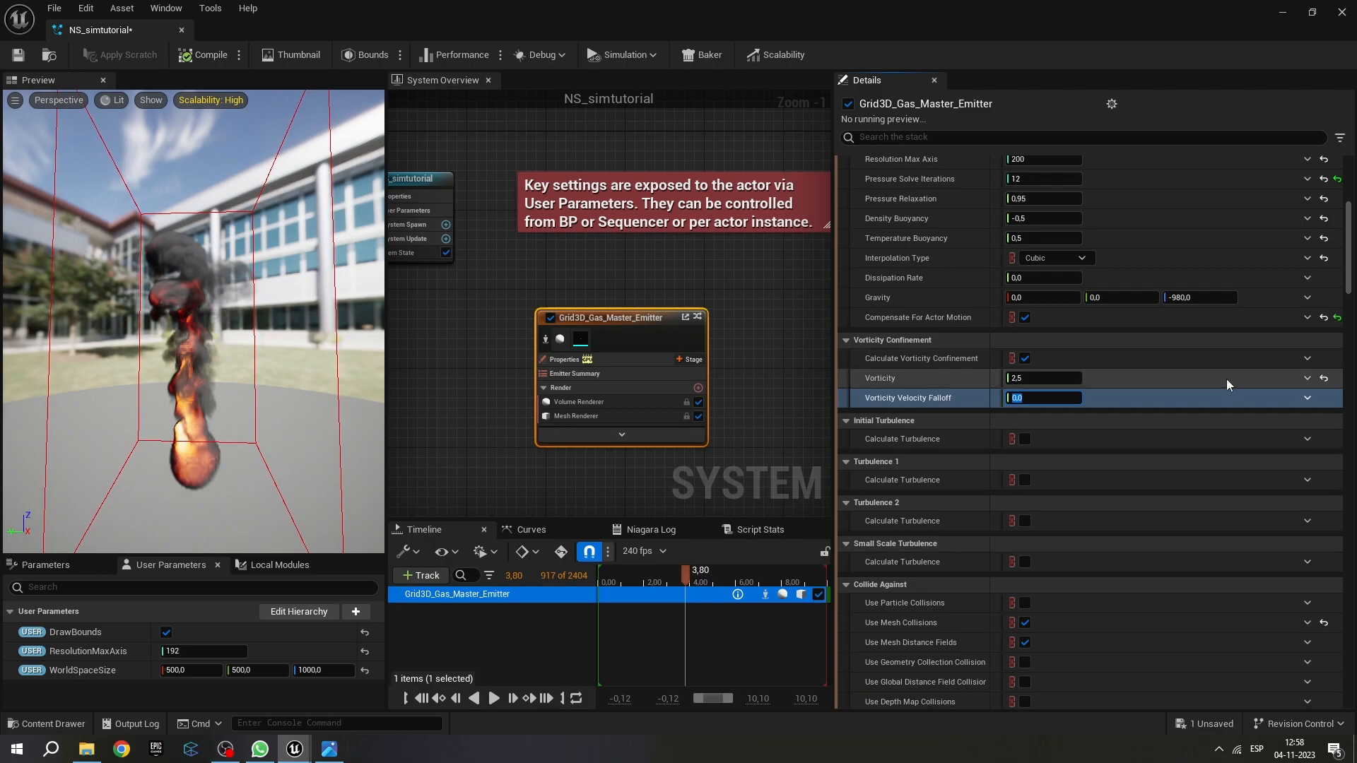
# Try Vorticity values of 0 and 10 on the fire, and return it to 2.5.
pyautogui.click(943, 379)
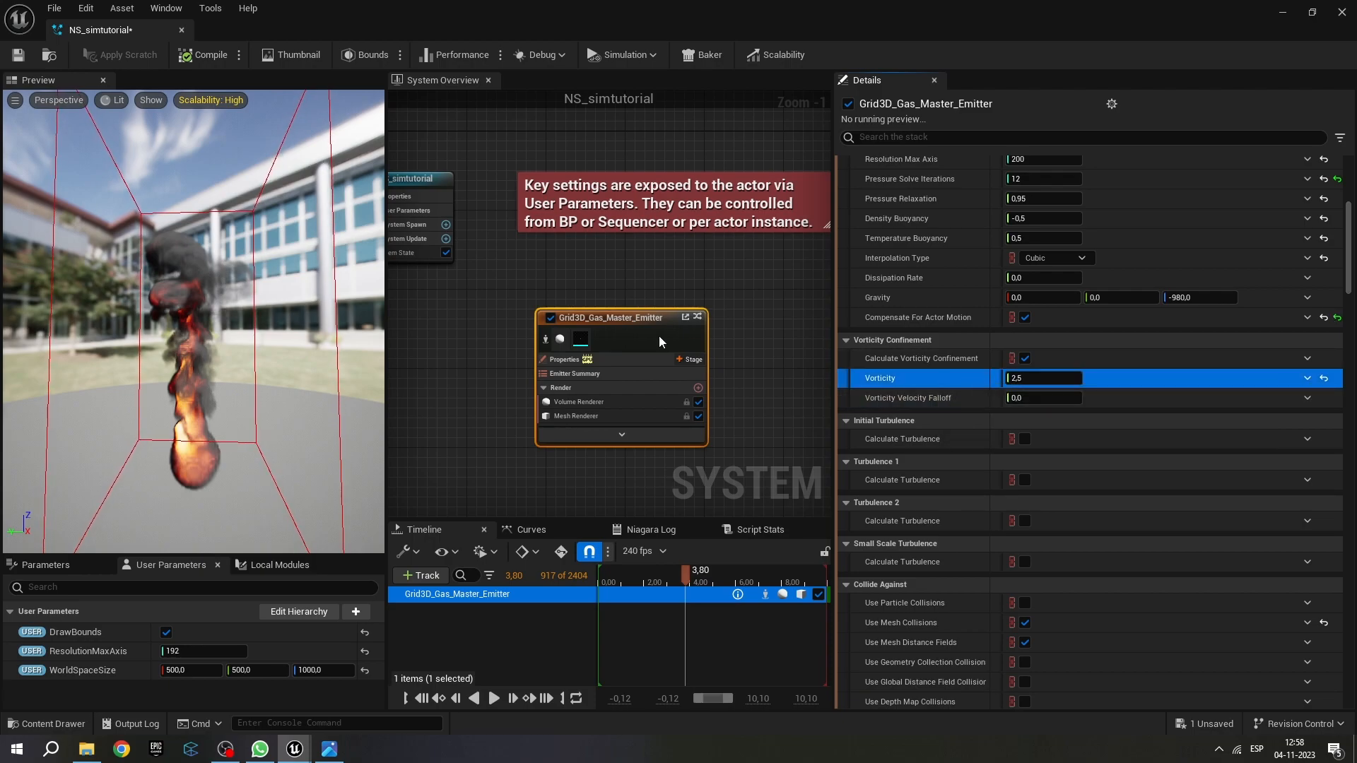
pyautogui.click(1046, 378)
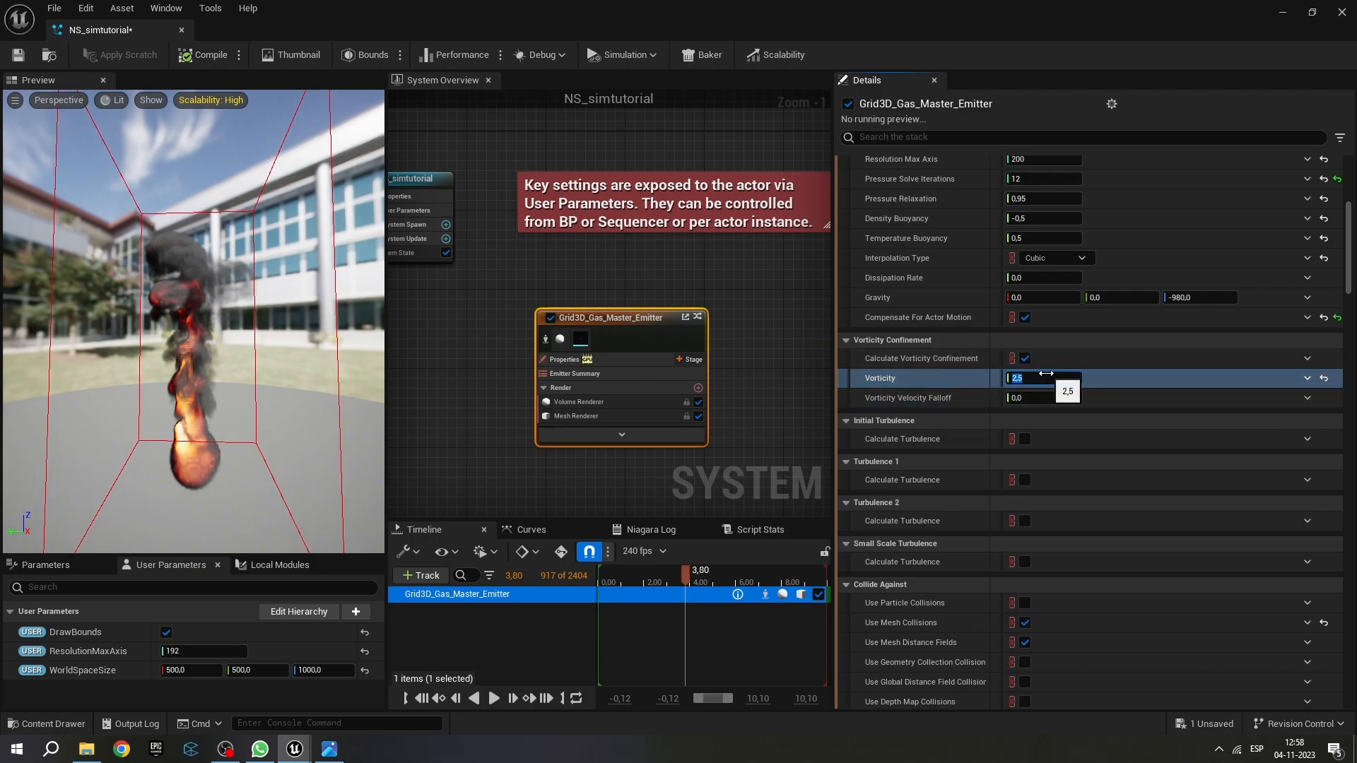
pyautogui.write('0')
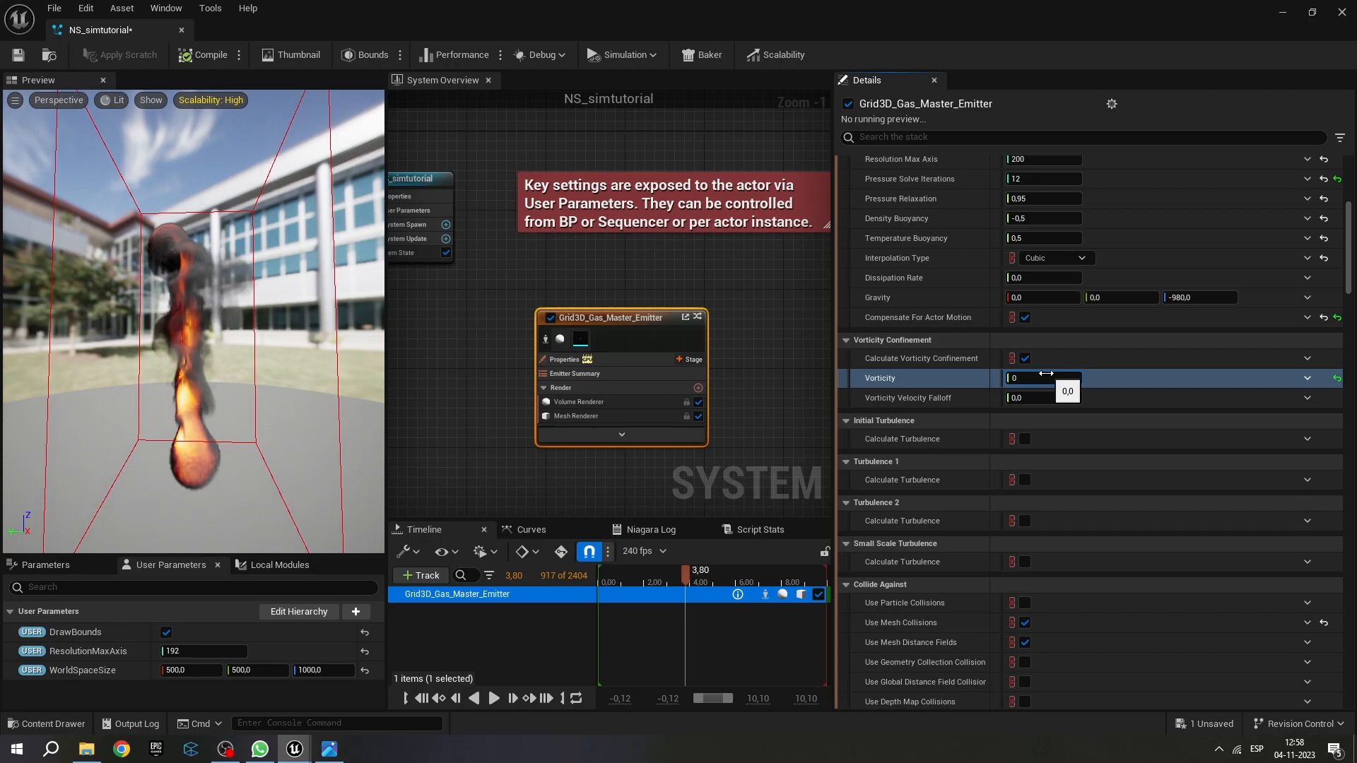
pyautogui.click(1044, 379)
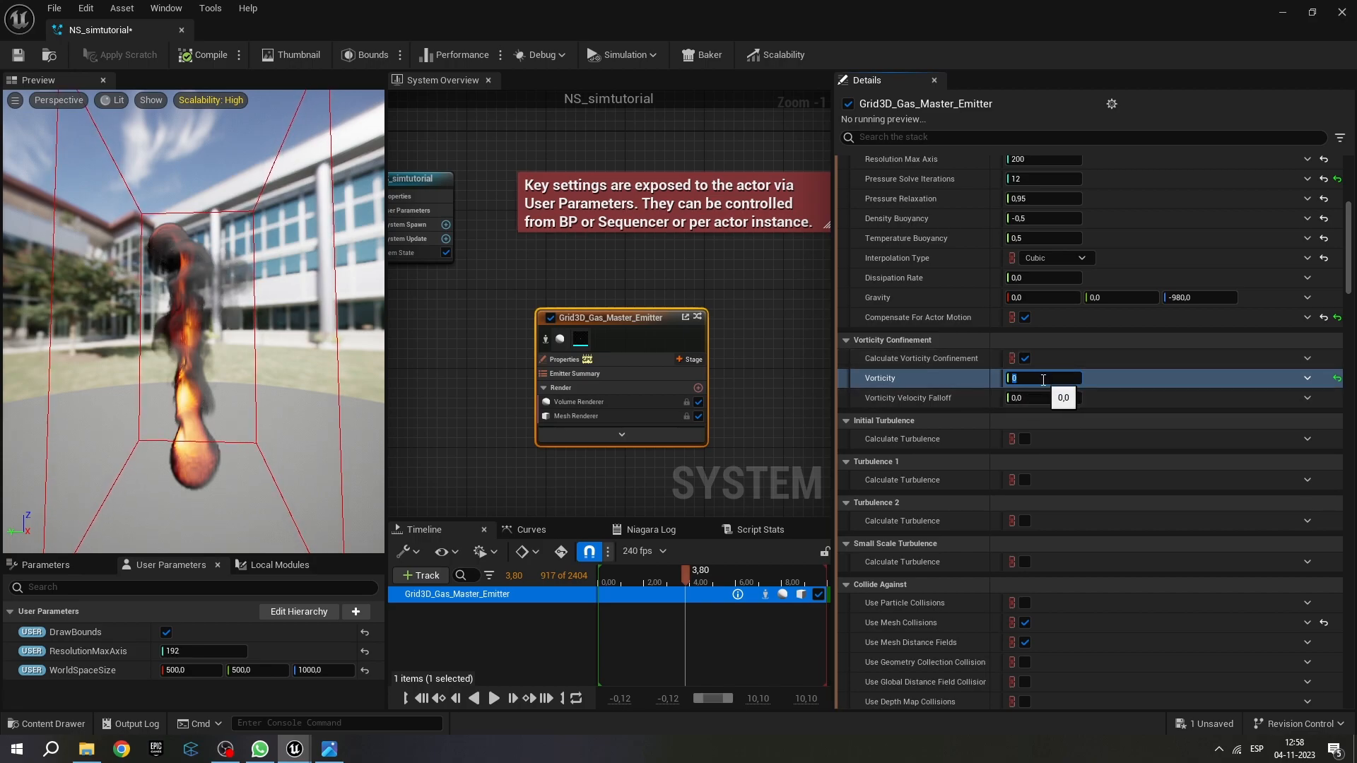
pyautogui.write('10')
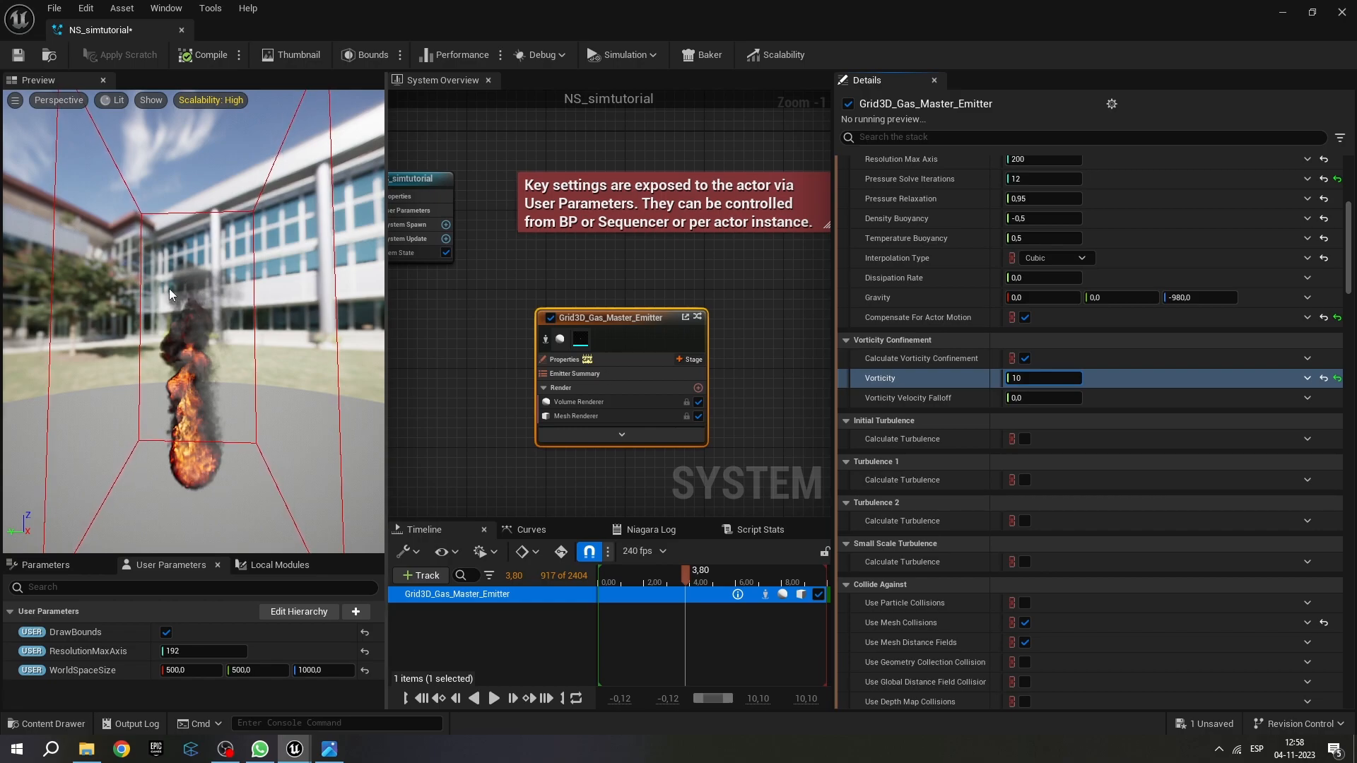
pyautogui.doubleClick(1025, 377)
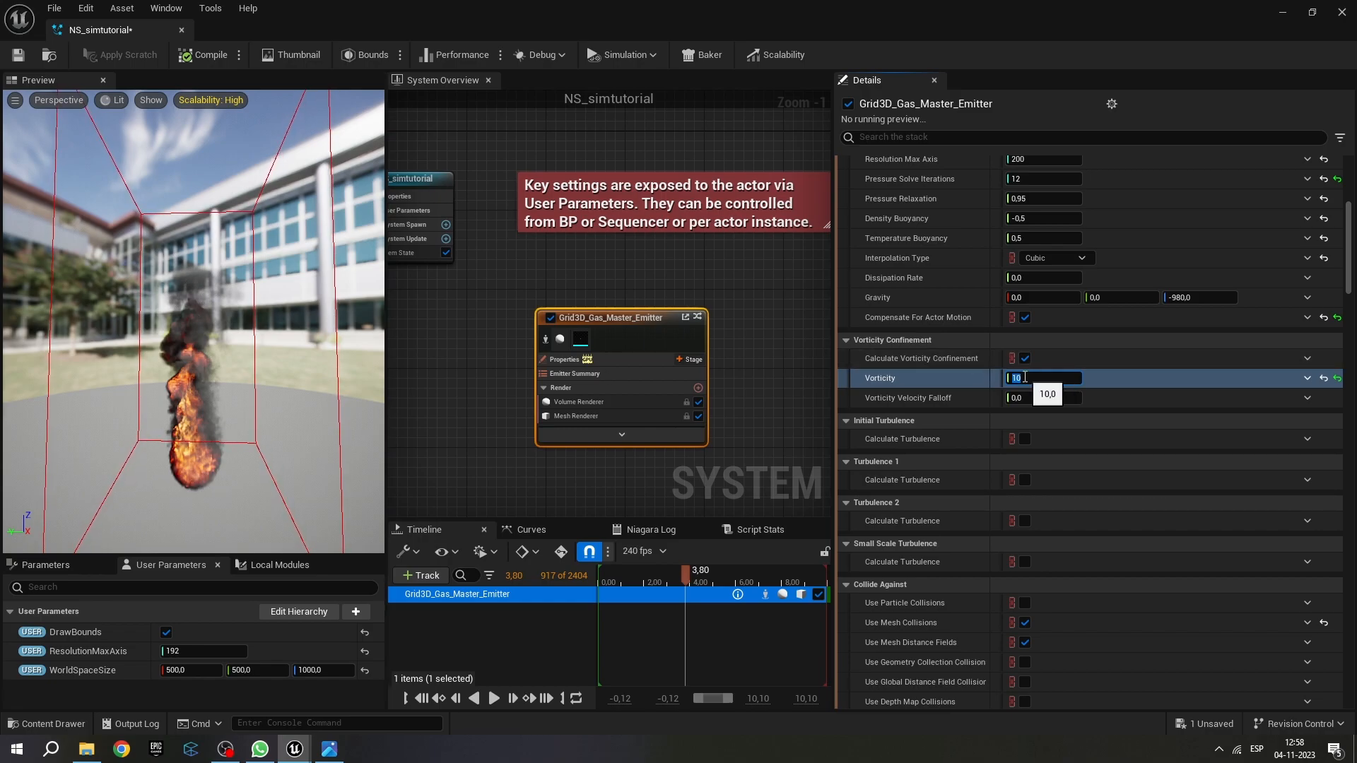
pyautogui.write('2,5')
pyautogui.press('Return')
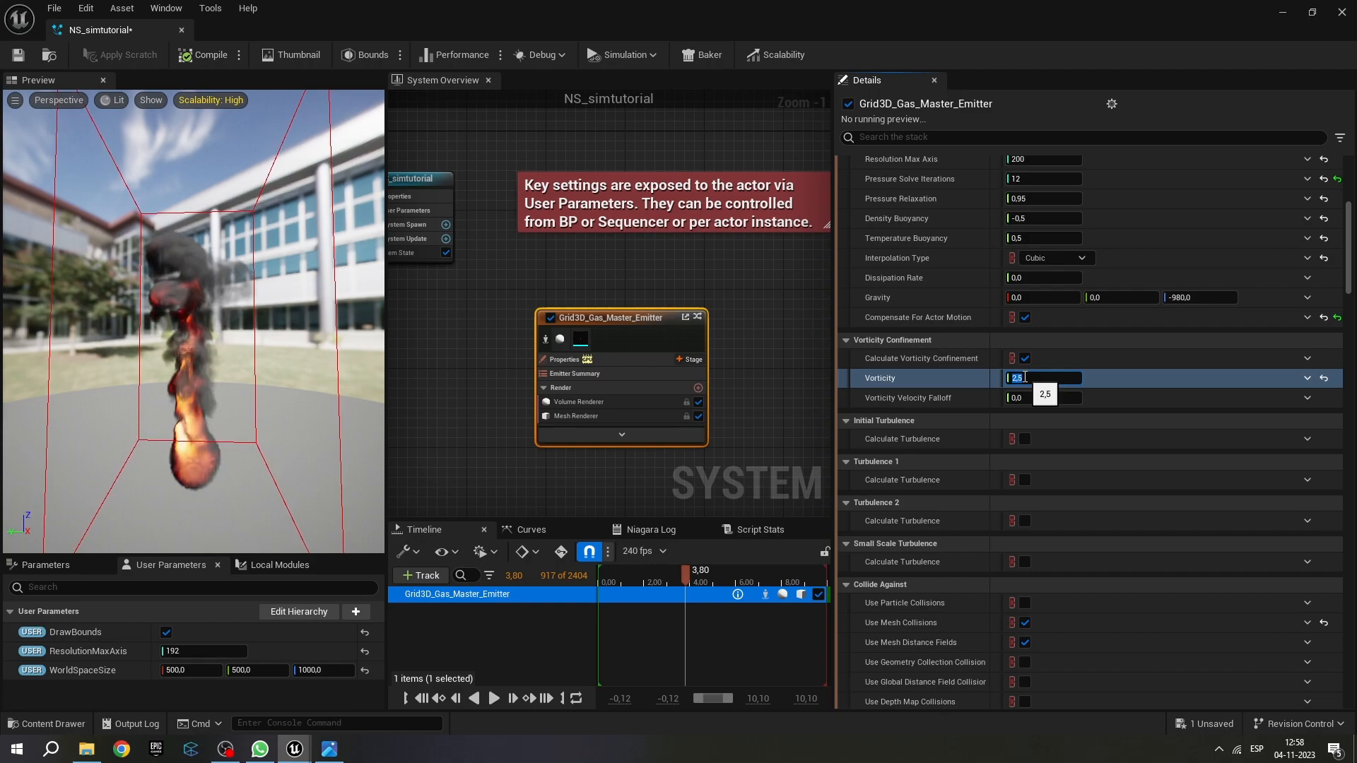
pyautogui.click(1137, 363)
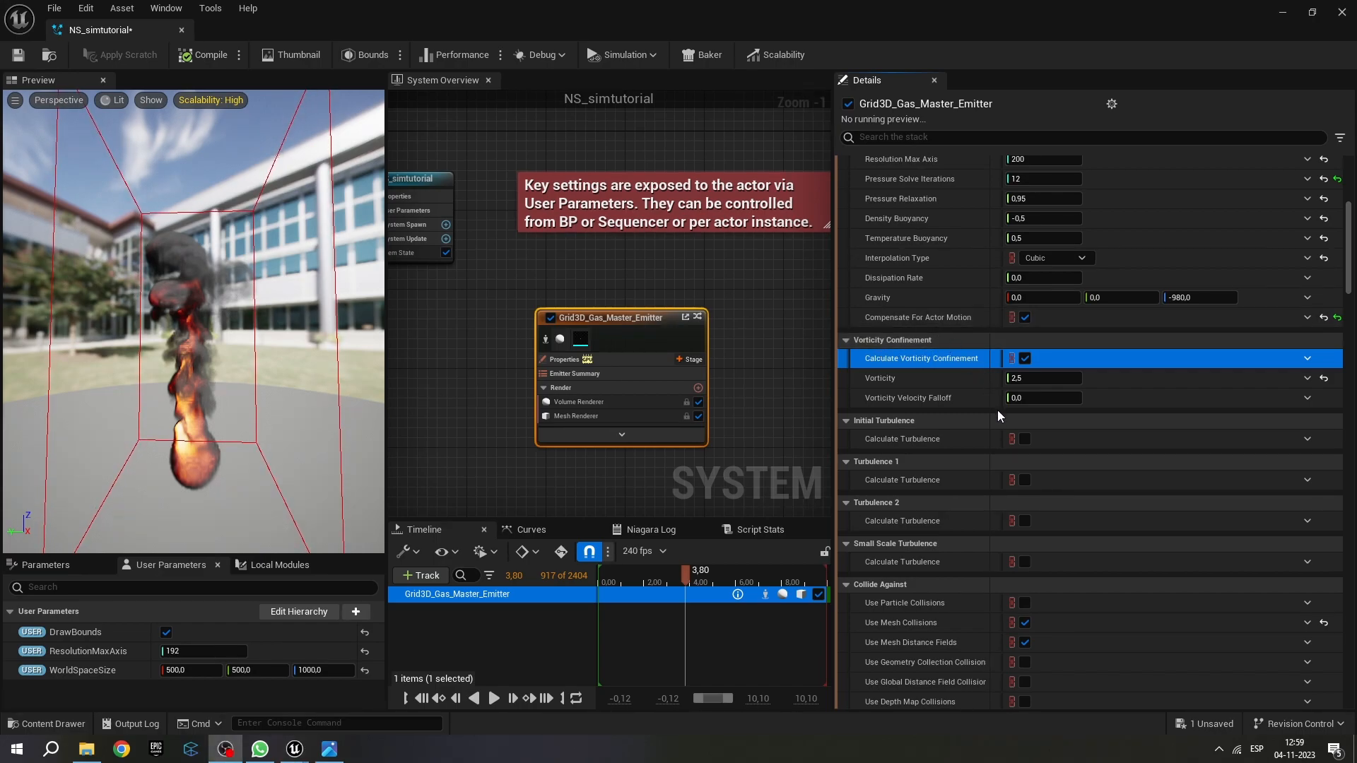
# Review the Vorticity description and turn on Calculate Turbulence in the Initial Turbulence settings.
pyautogui.moveTo(970, 386)
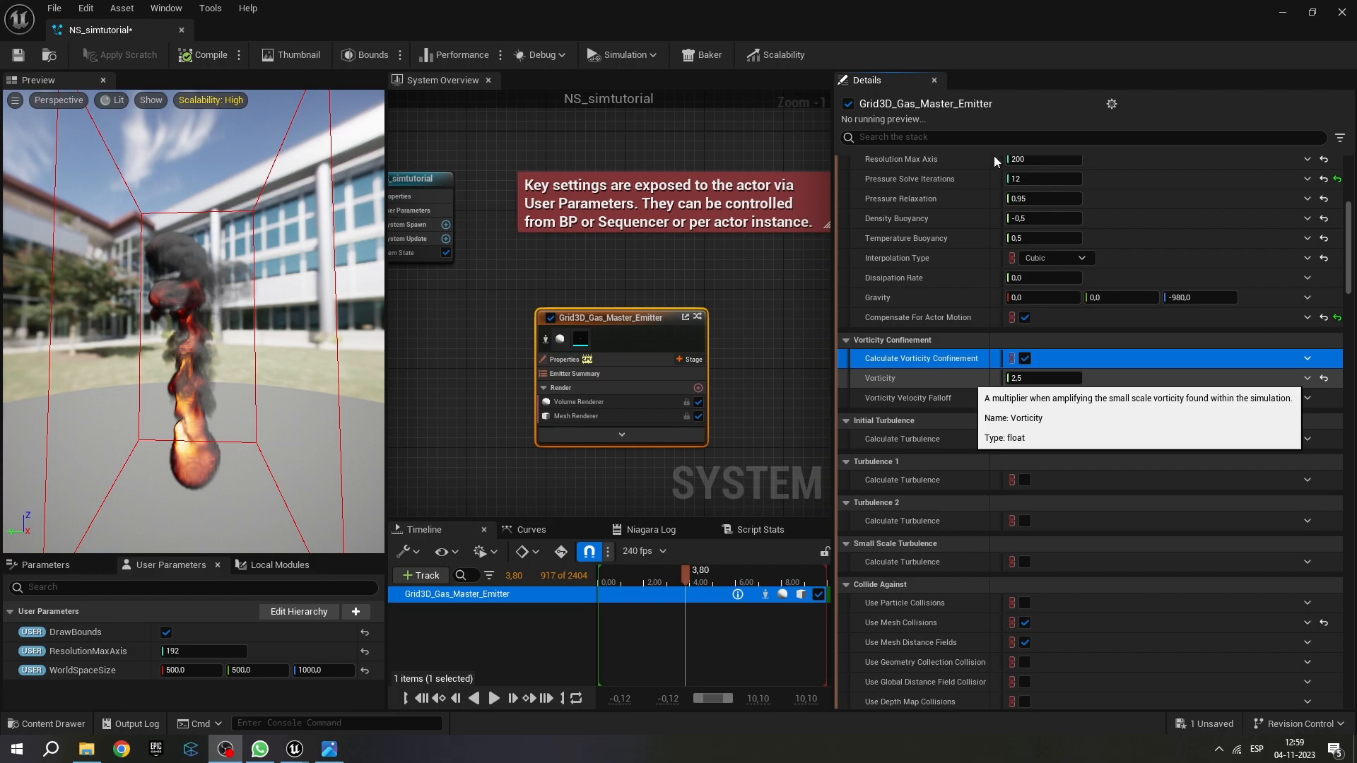
pyautogui.scroll(-1, 1134, 385)
pyautogui.scroll(-5, 1135, 386)
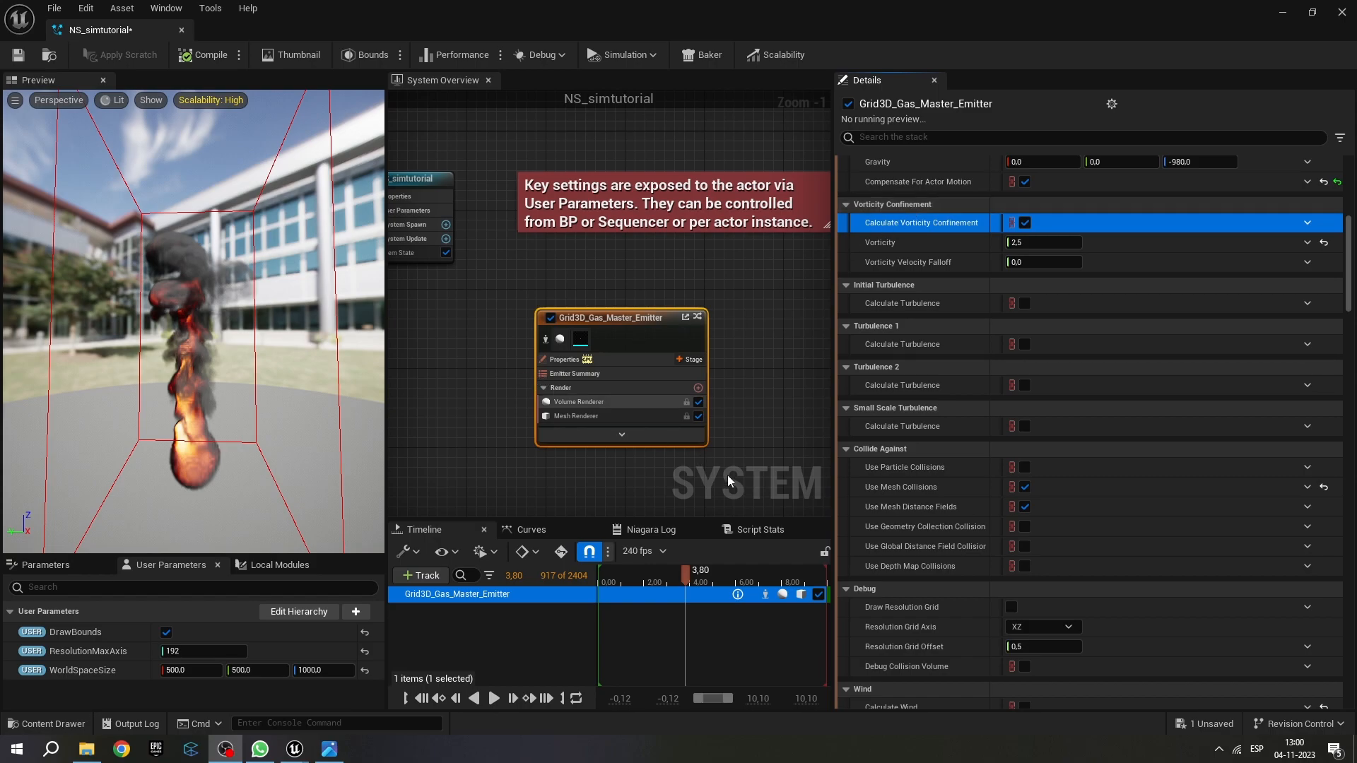
pyautogui.click(1025, 303)
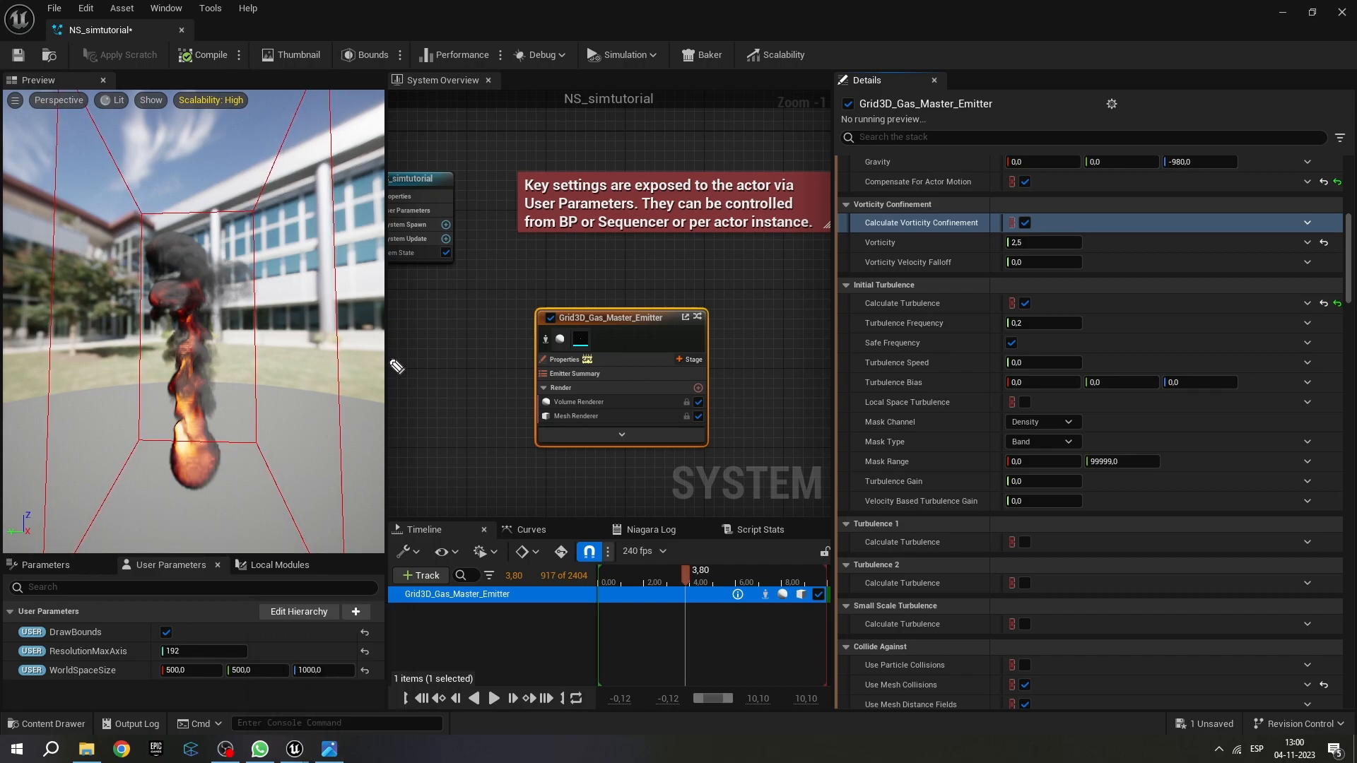
pyautogui.moveTo(418, 386); pyautogui.dragTo(539, 374)
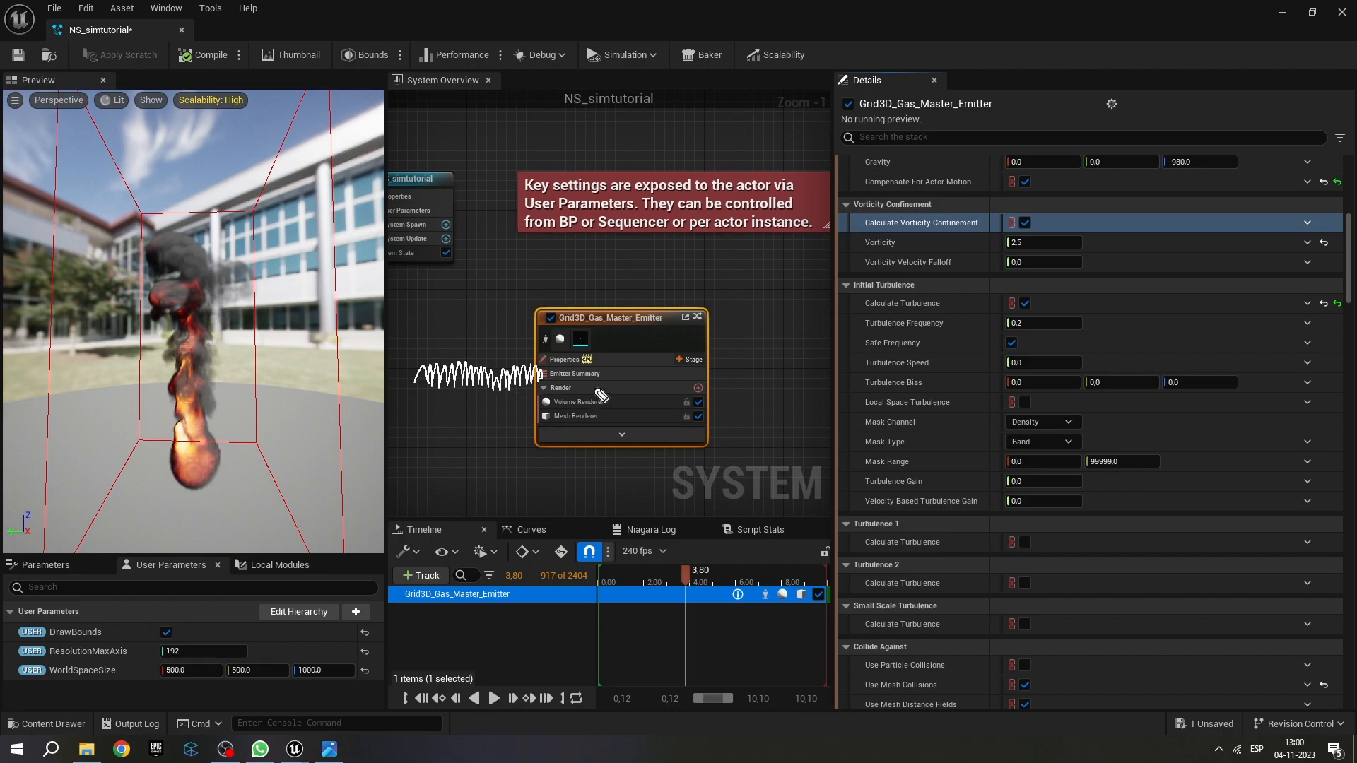
pyautogui.moveTo(599, 380)
pyautogui.mouseDown()
pyautogui.moveTo(612, 367)
pyautogui.moveTo(638, 388)
pyautogui.moveTo(659, 367)
pyautogui.moveTo(724, 366)
pyautogui.moveTo(755, 384)
pyautogui.moveTo(806, 375)
pyautogui.mouseUp()
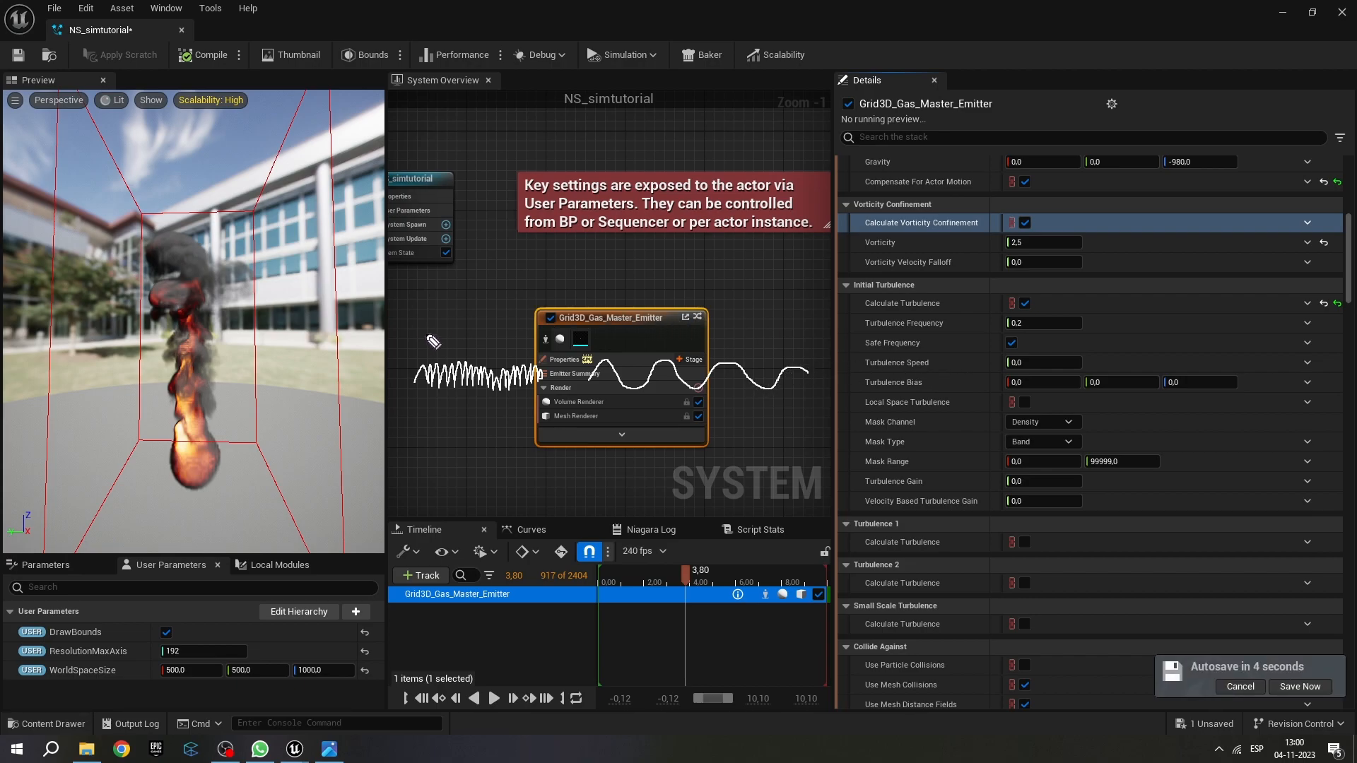
pyautogui.moveTo(423, 333)
pyautogui.mouseDown()
pyautogui.moveTo(434, 282)
pyautogui.moveTo(444, 377)
pyautogui.moveTo(452, 364)
pyautogui.moveTo(468, 374)
pyautogui.moveTo(514, 271)
pyautogui.moveTo(520, 353)
pyautogui.moveTo(538, 240)
pyautogui.moveTo(543, 371)
pyautogui.moveTo(598, 340)
pyautogui.moveTo(612, 237)
pyautogui.moveTo(621, 343)
pyautogui.moveTo(649, 334)
pyautogui.moveTo(675, 255)
pyautogui.moveTo(696, 350)
pyautogui.moveTo(714, 256)
pyautogui.moveTo(752, 353)
pyautogui.moveTo(783, 332)
pyautogui.moveTo(805, 255)
pyautogui.moveTo(814, 350)
pyautogui.mouseUp()
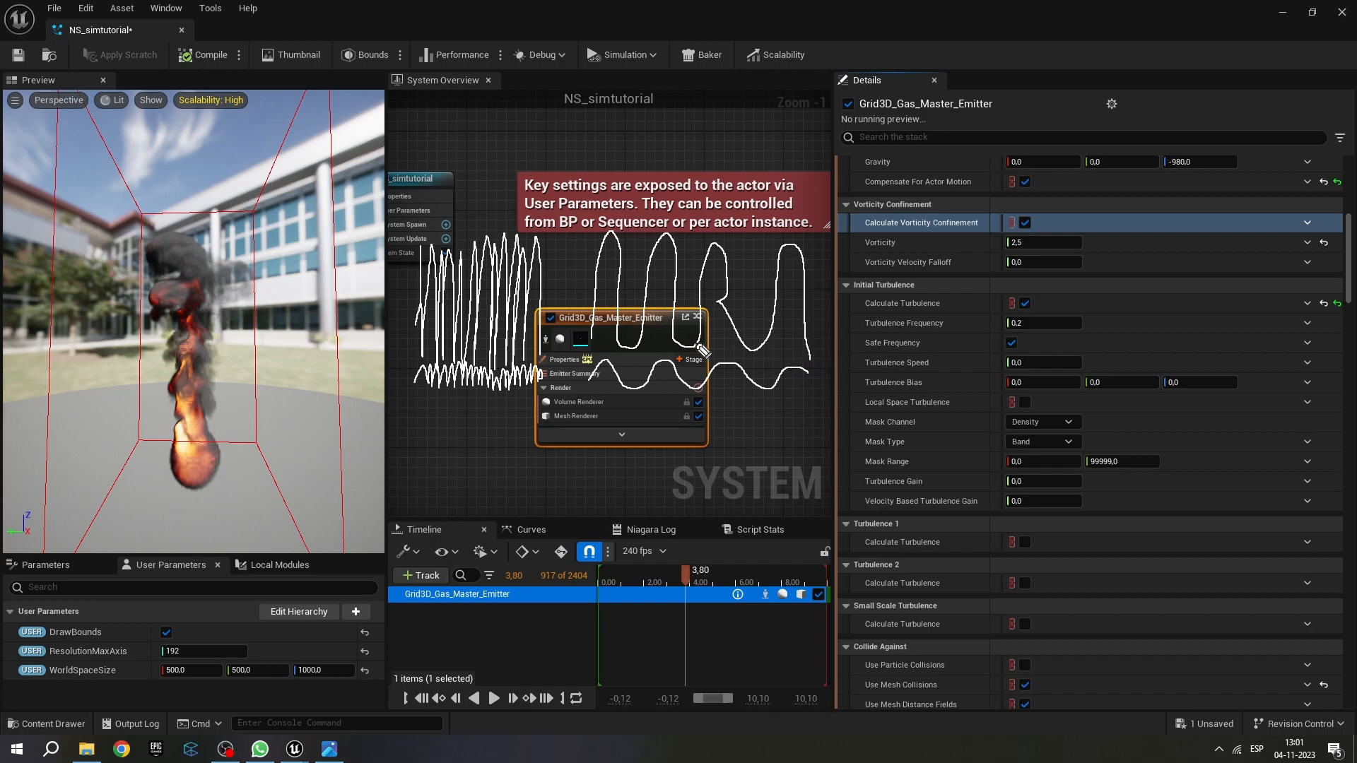
pyautogui.press('Escape')
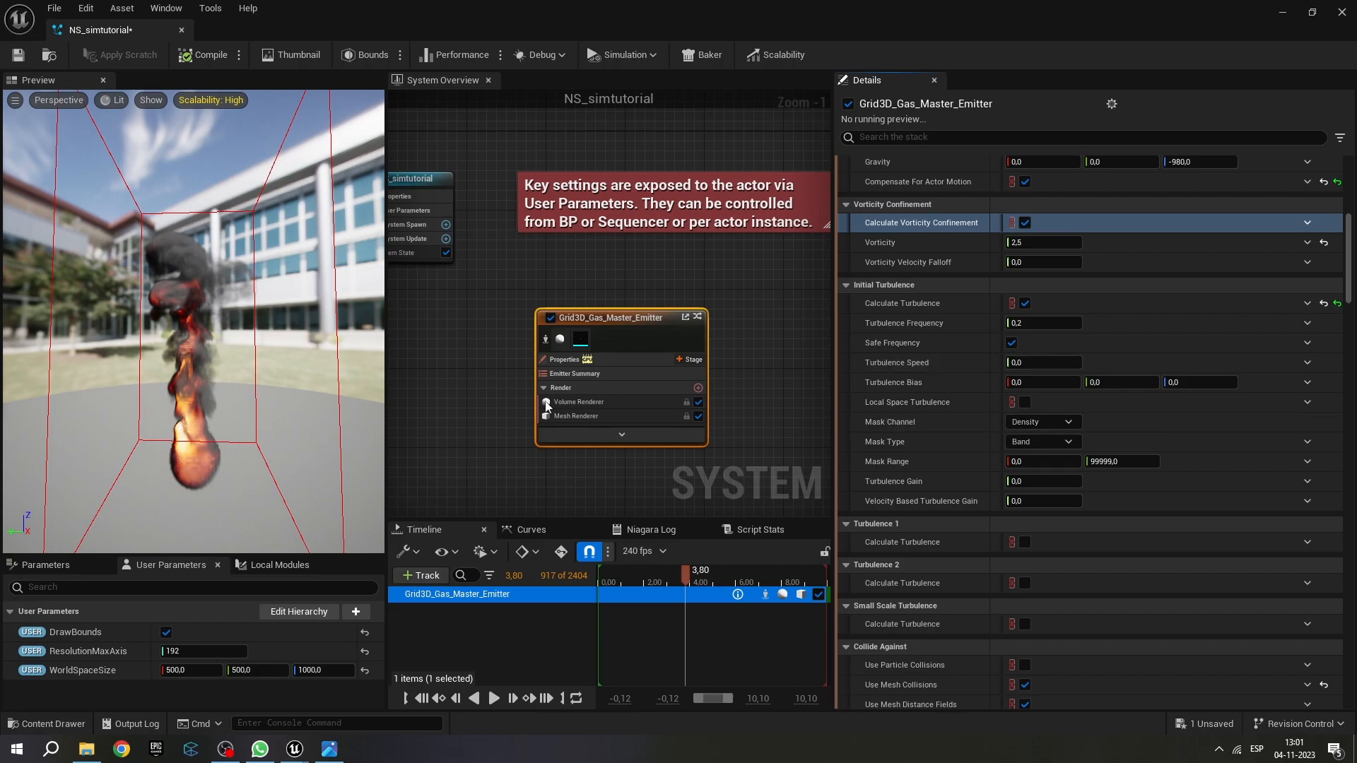
# Examine the Initial Turbulence options for Mask Channel, Turbulence Gain and Turbulence Bias, keeping the Mask Channel on Density.
pyautogui.click(1053, 421)
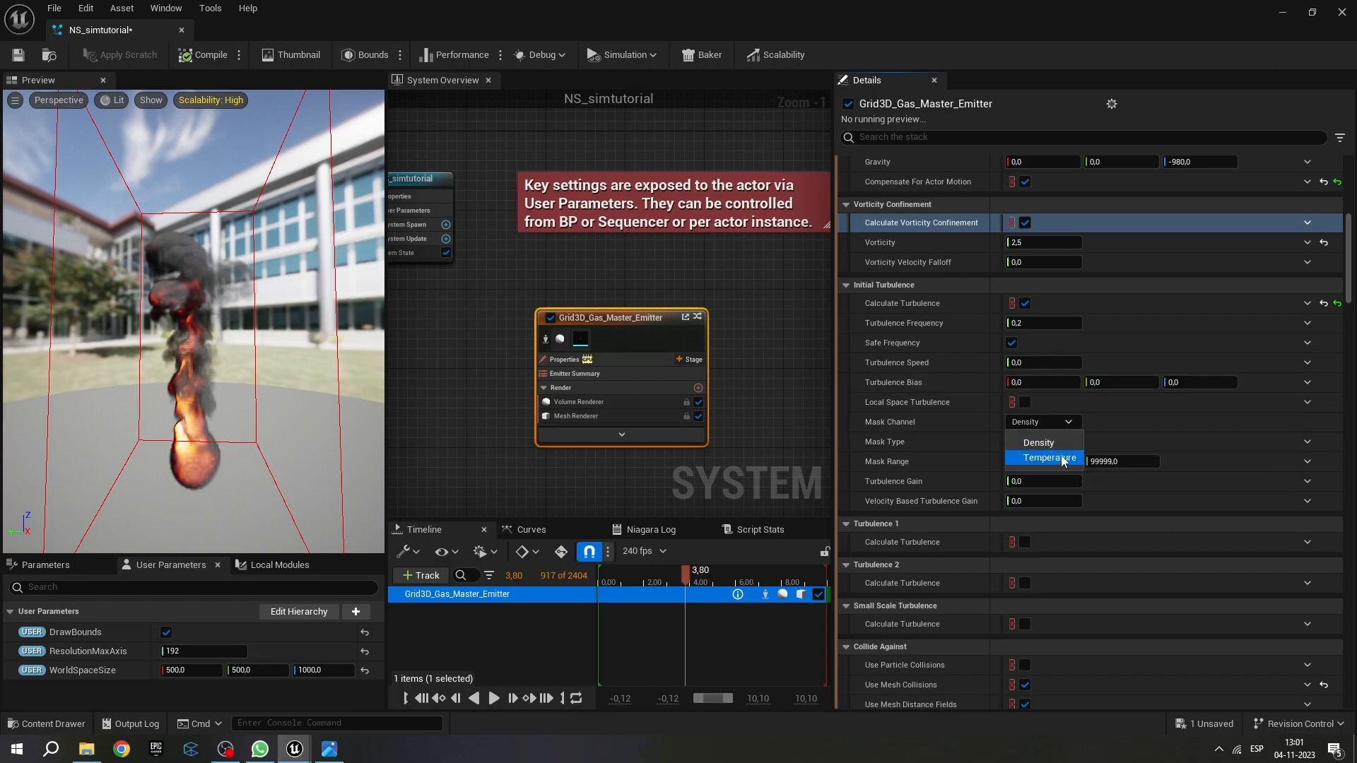
pyautogui.click(1139, 415)
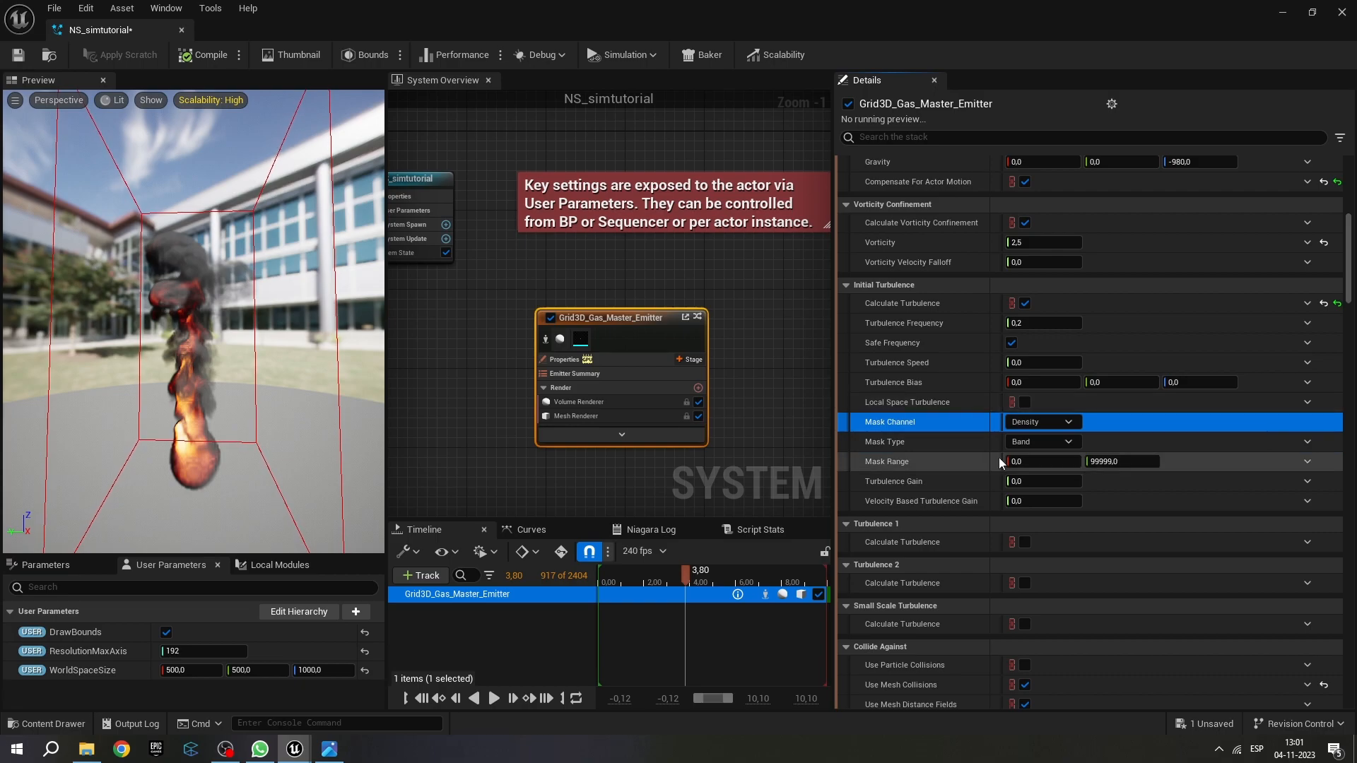
pyautogui.click(1038, 481)
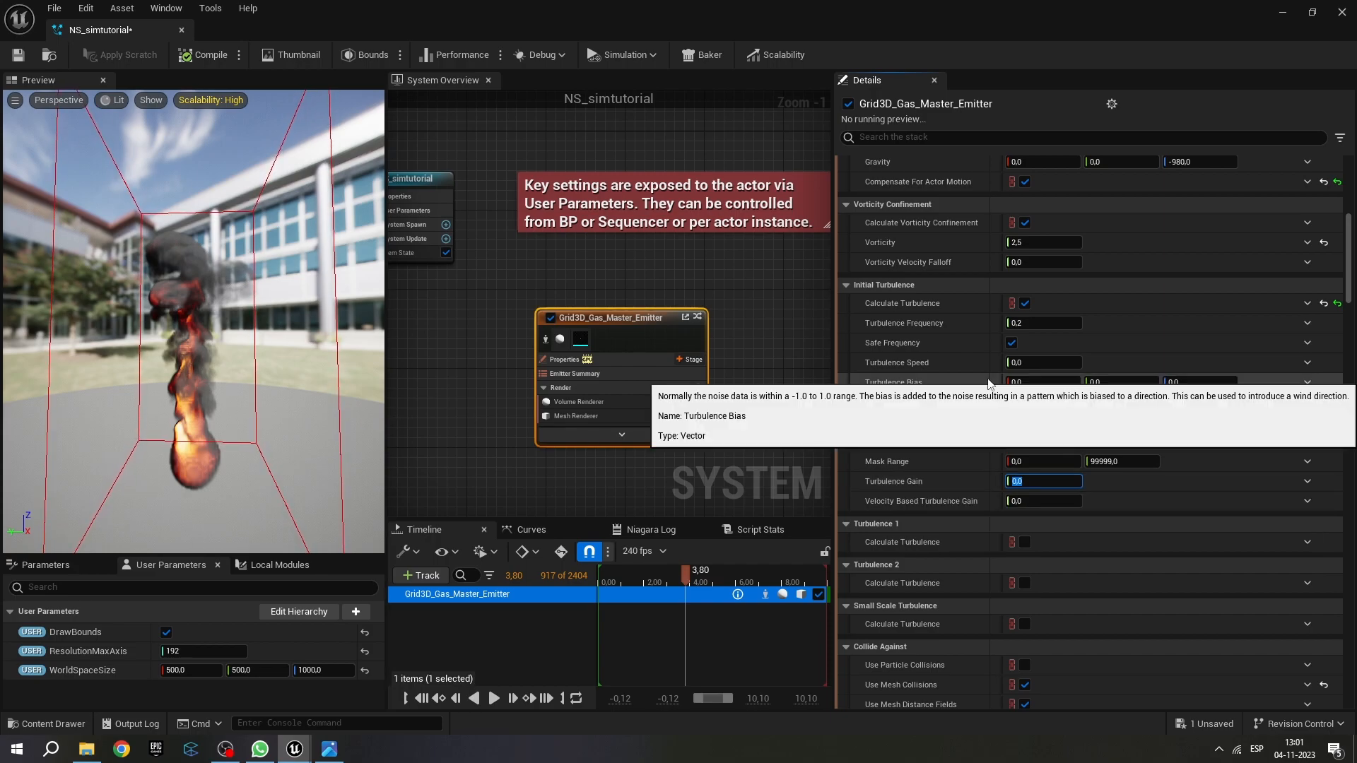
# Turn on Calculate Turbulence in the Small Scale Turbulence settings of the gas emitter.
pyautogui.scroll(-4, 998, 393)
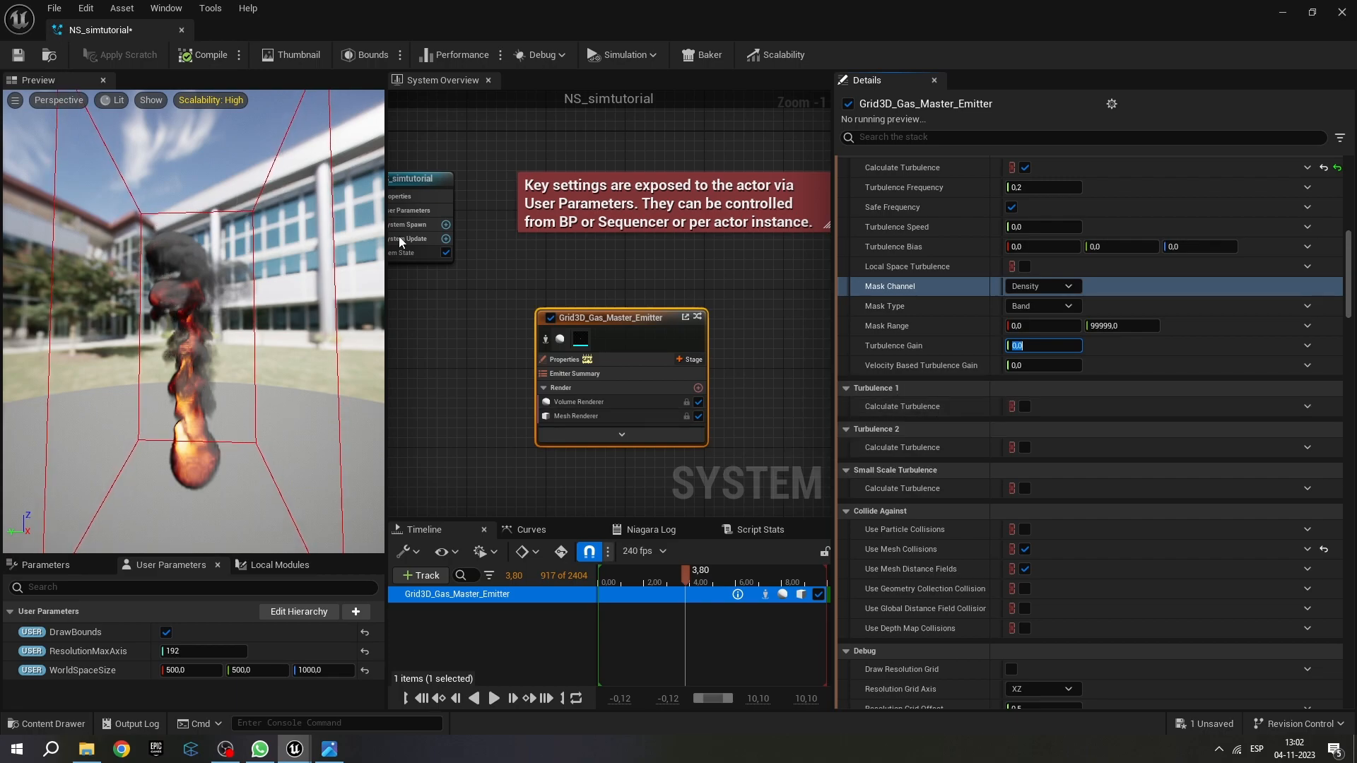
pyautogui.scroll(-2, 1062, 252)
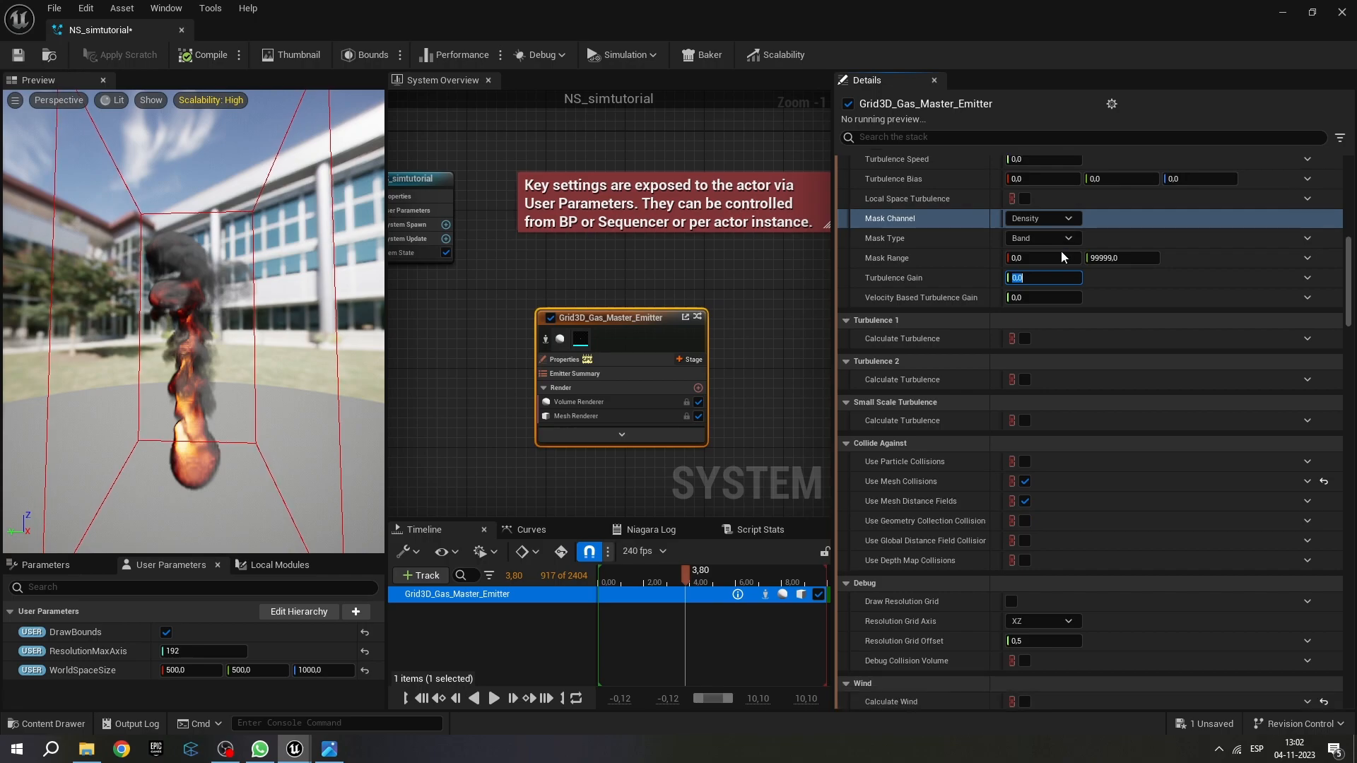
pyautogui.scroll(-3, 978, 327)
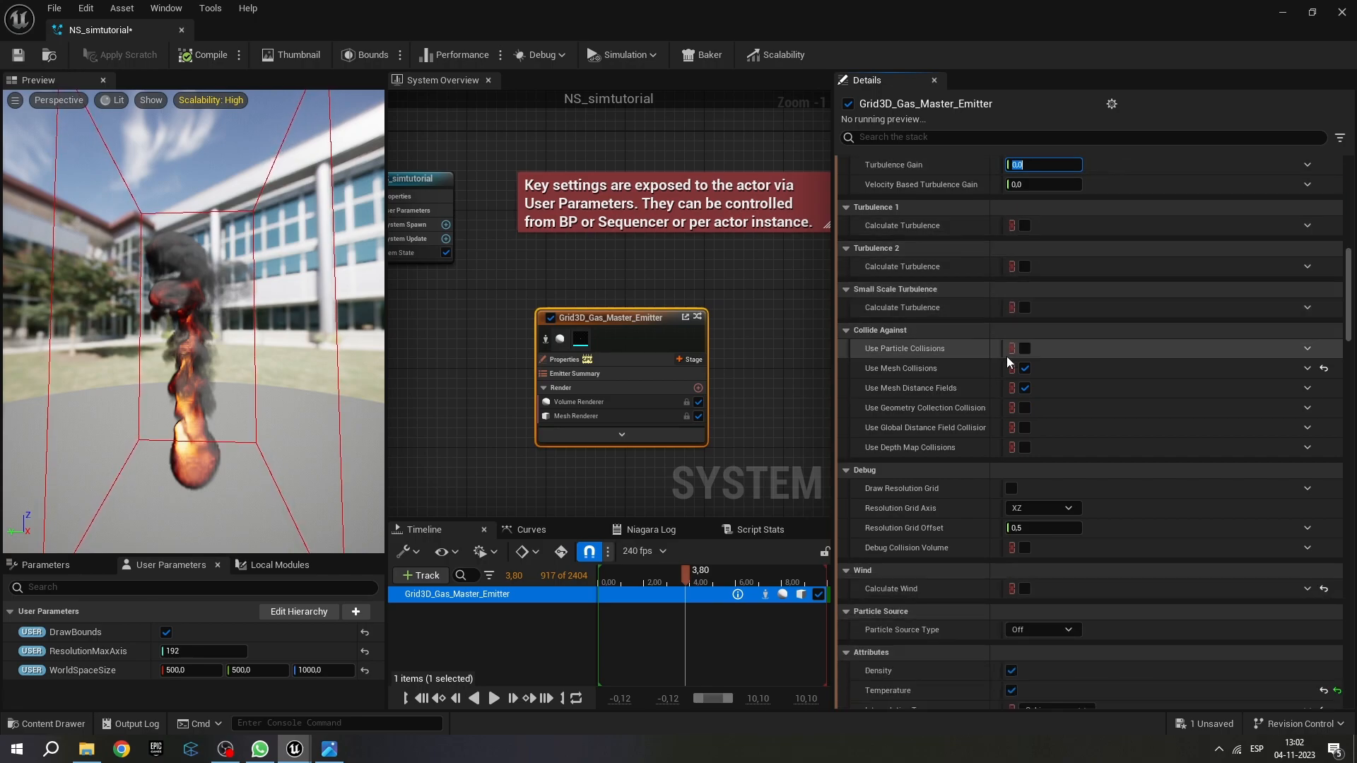
pyautogui.scroll(-1, 1007, 361)
pyautogui.click(856, 268)
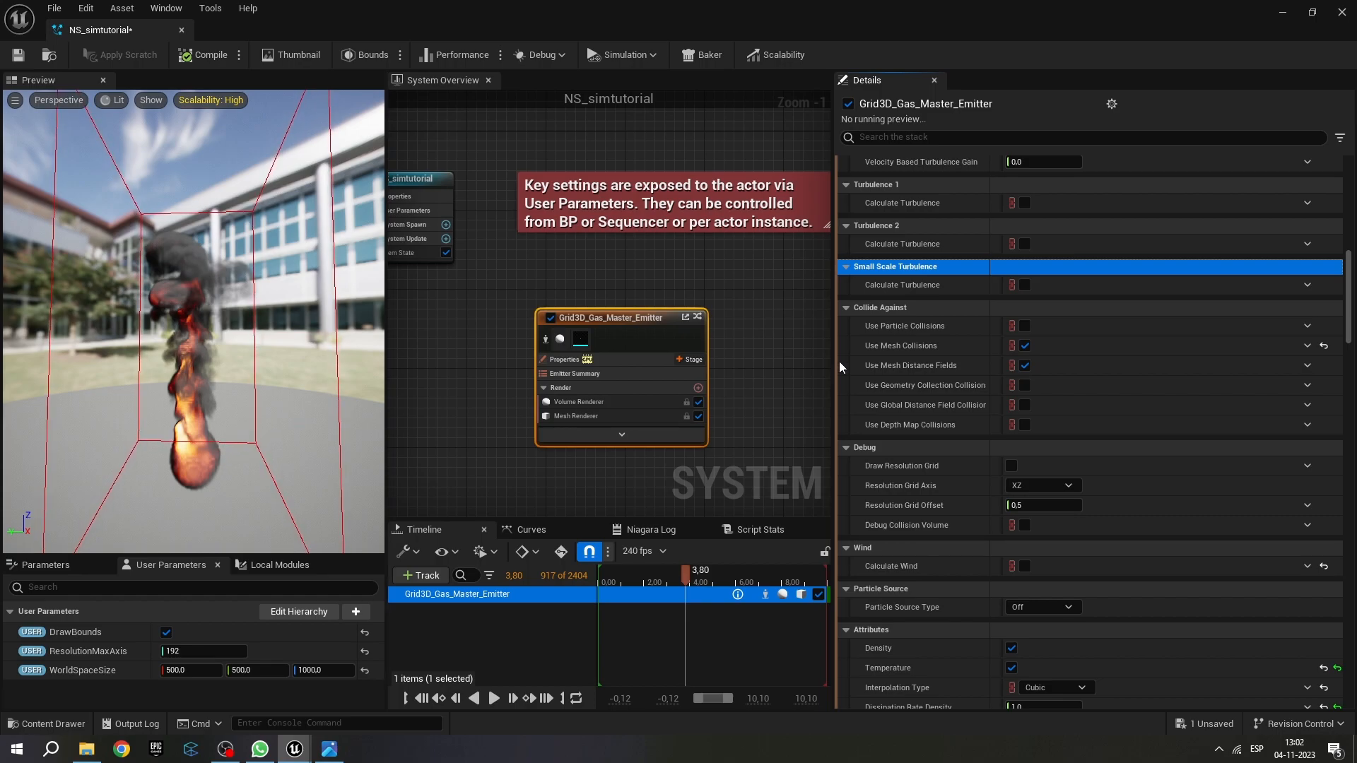
pyautogui.click(1025, 285)
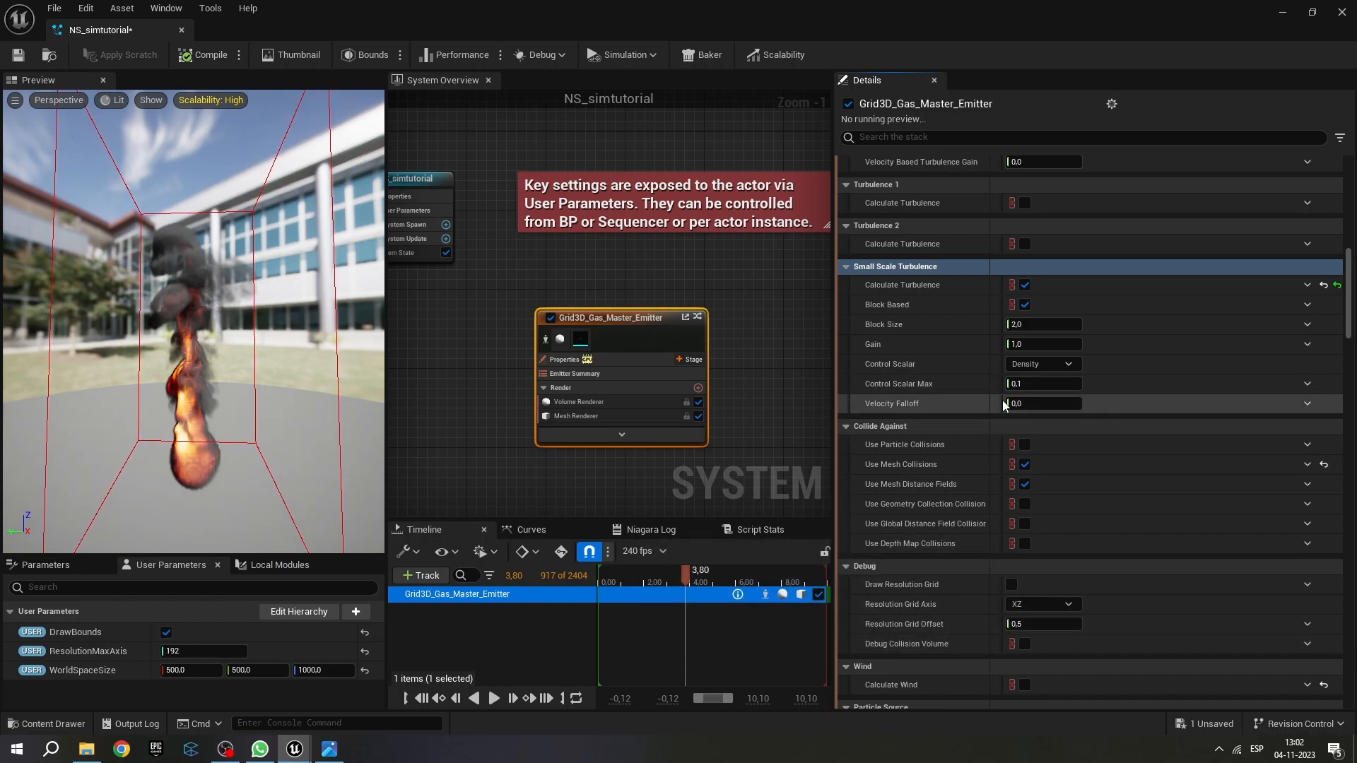
# Try a Small Scale Turbulence Gain of 10, and set it to 5.
pyautogui.click(1046, 344)
pyautogui.write('10')
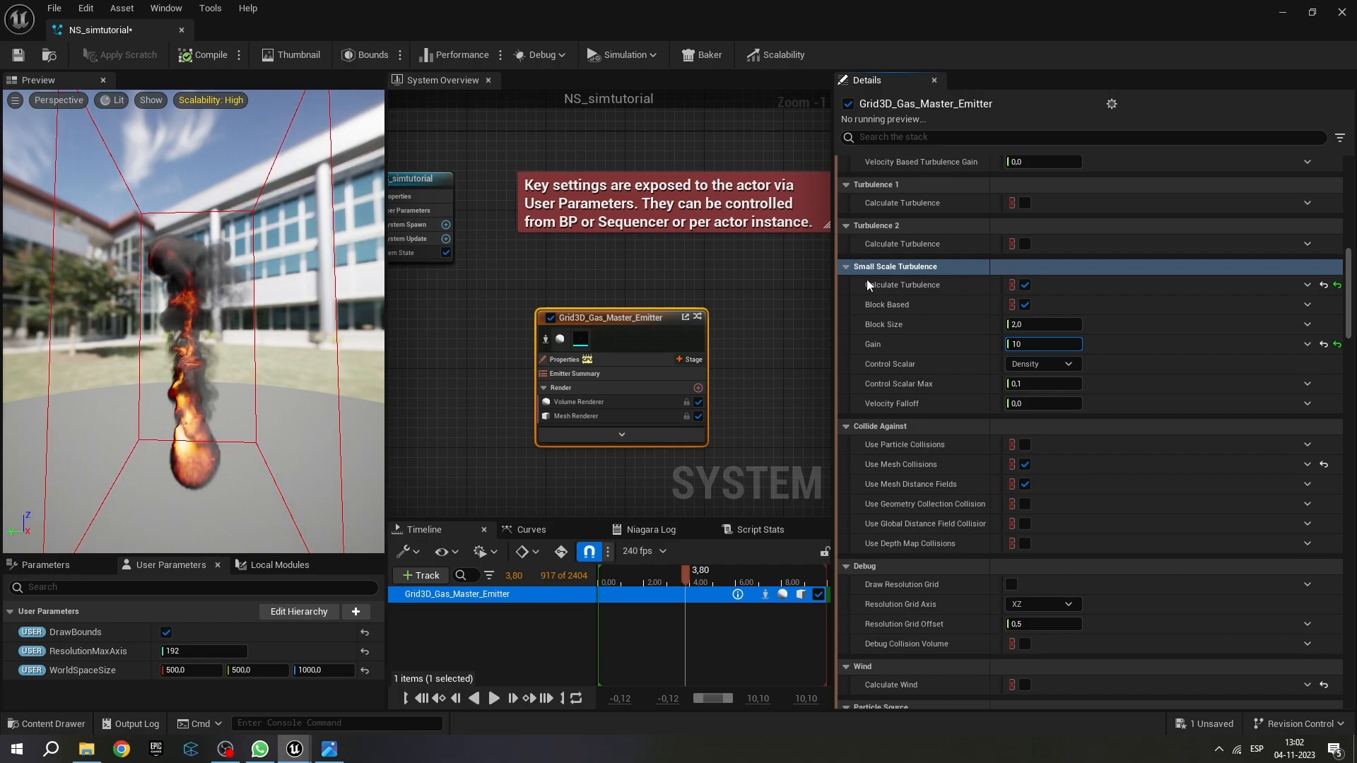
pyautogui.doubleClick(1018, 344)
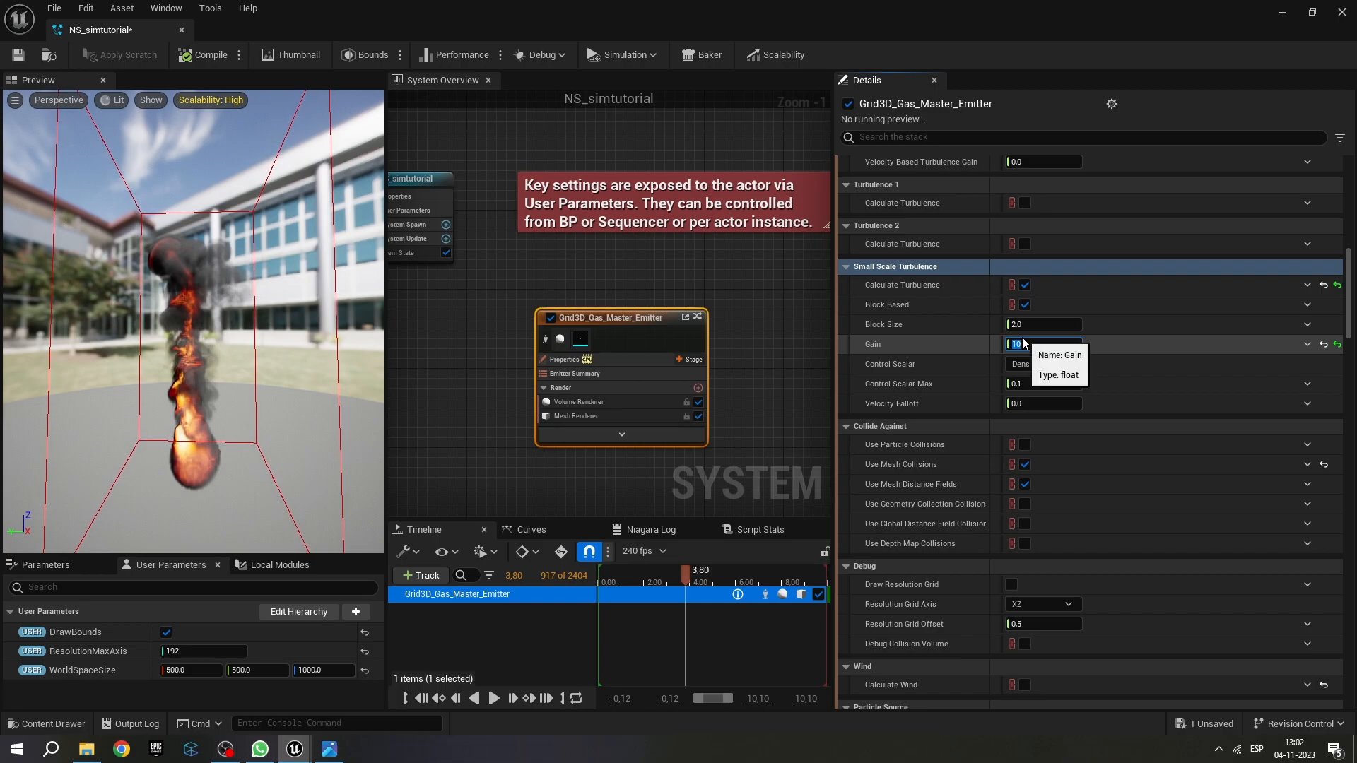
pyautogui.write('5')
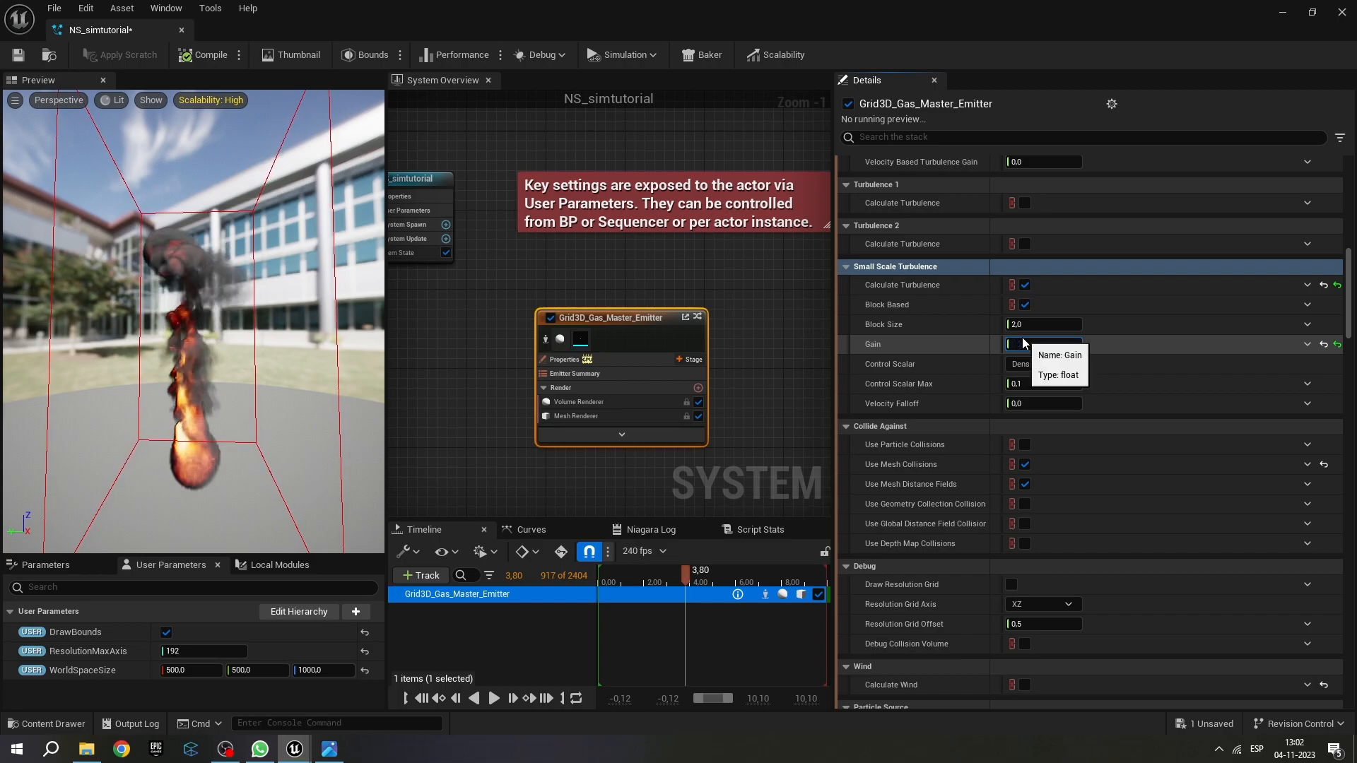
# Turn off Calculate Turbulence in the Small Scale Turbulence settings and turn on Use Particle Collisions under Collide Against.
pyautogui.click(1024, 284)
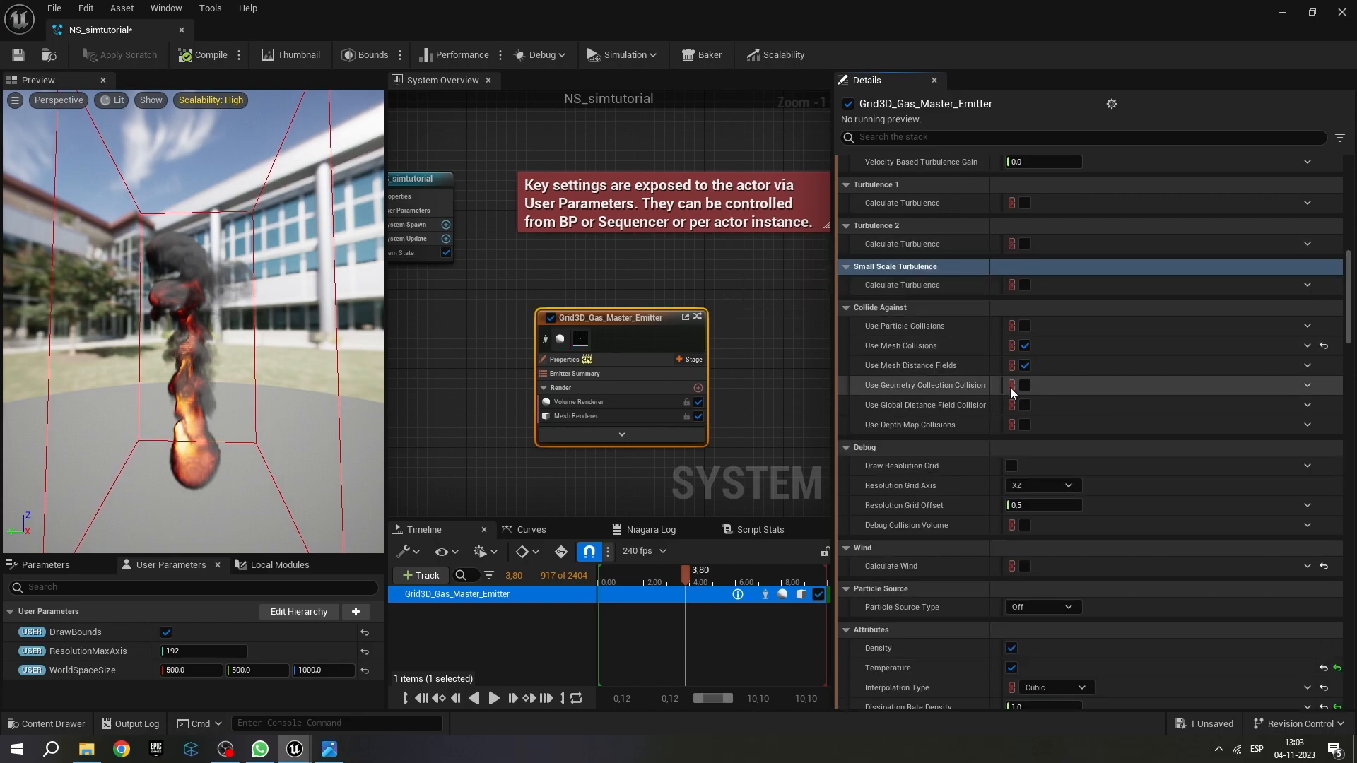
pyautogui.scroll(-1, 1000, 417)
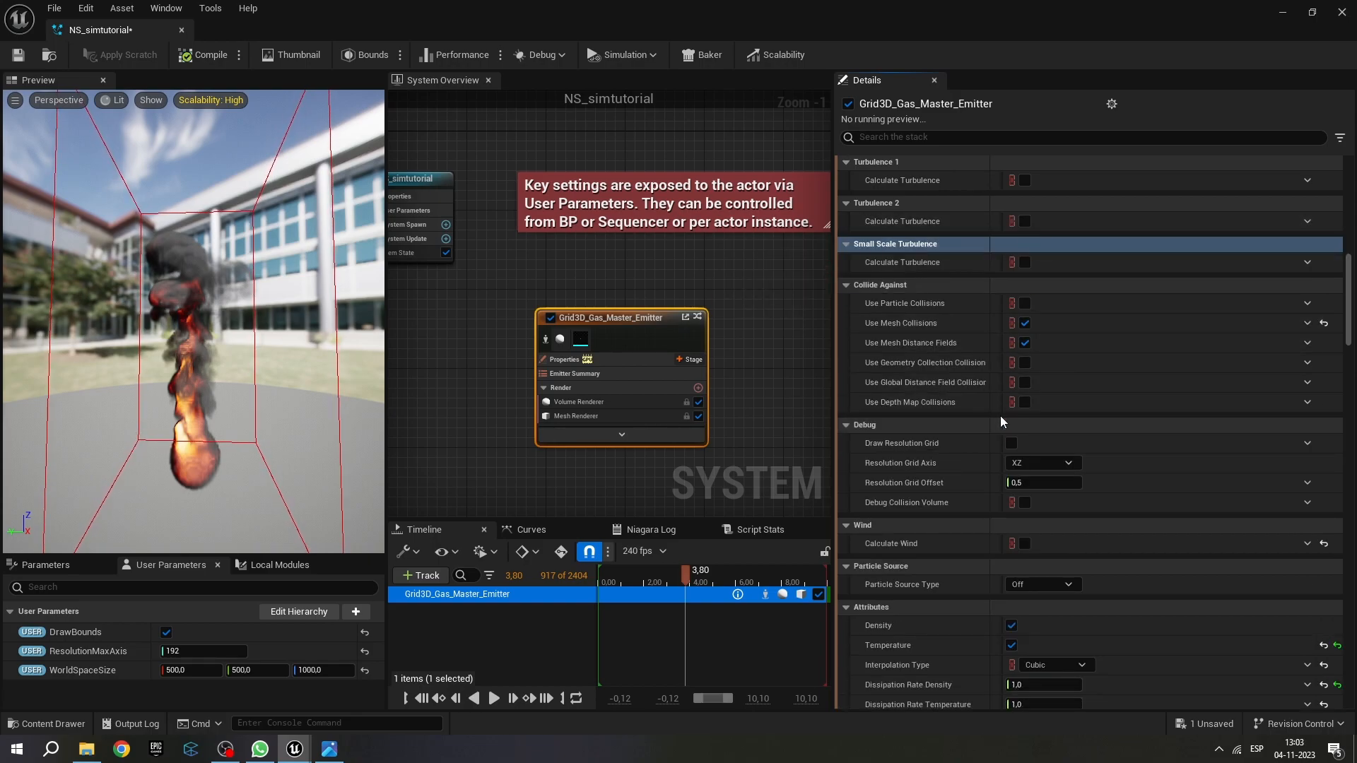
pyautogui.click(948, 290)
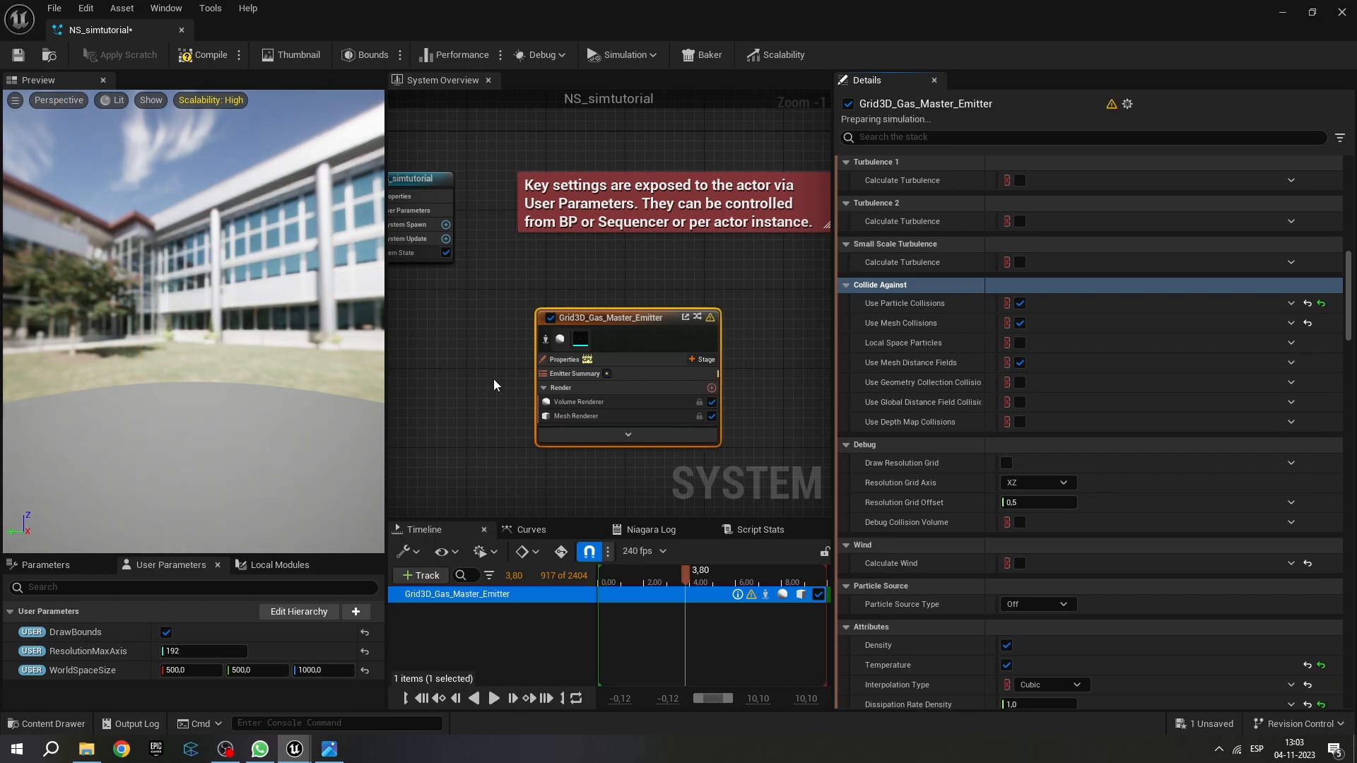
# Move the gas emitter node aside in the system graph and add a Fountain template emitter.
pyautogui.moveTo(595, 317); pyautogui.dragTo(664, 277)
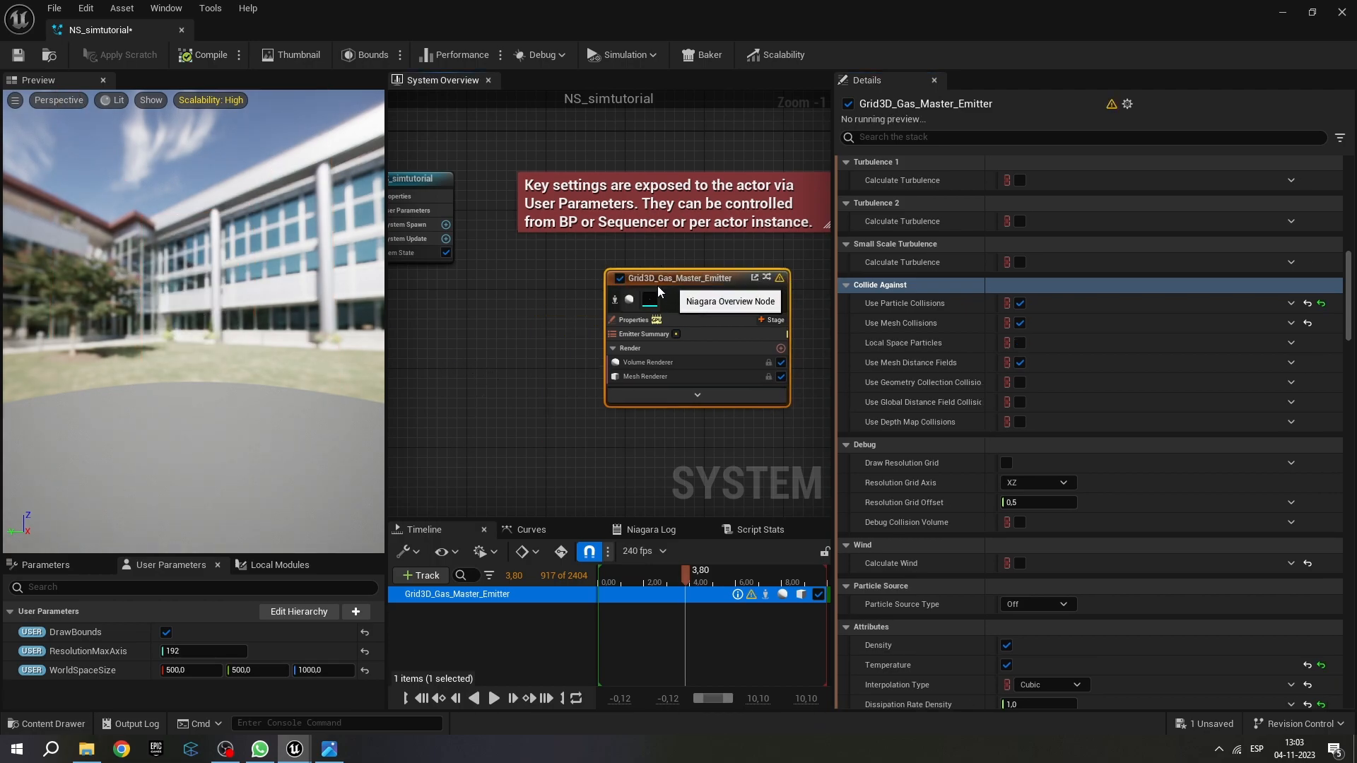
pyautogui.rightClick(439, 350)
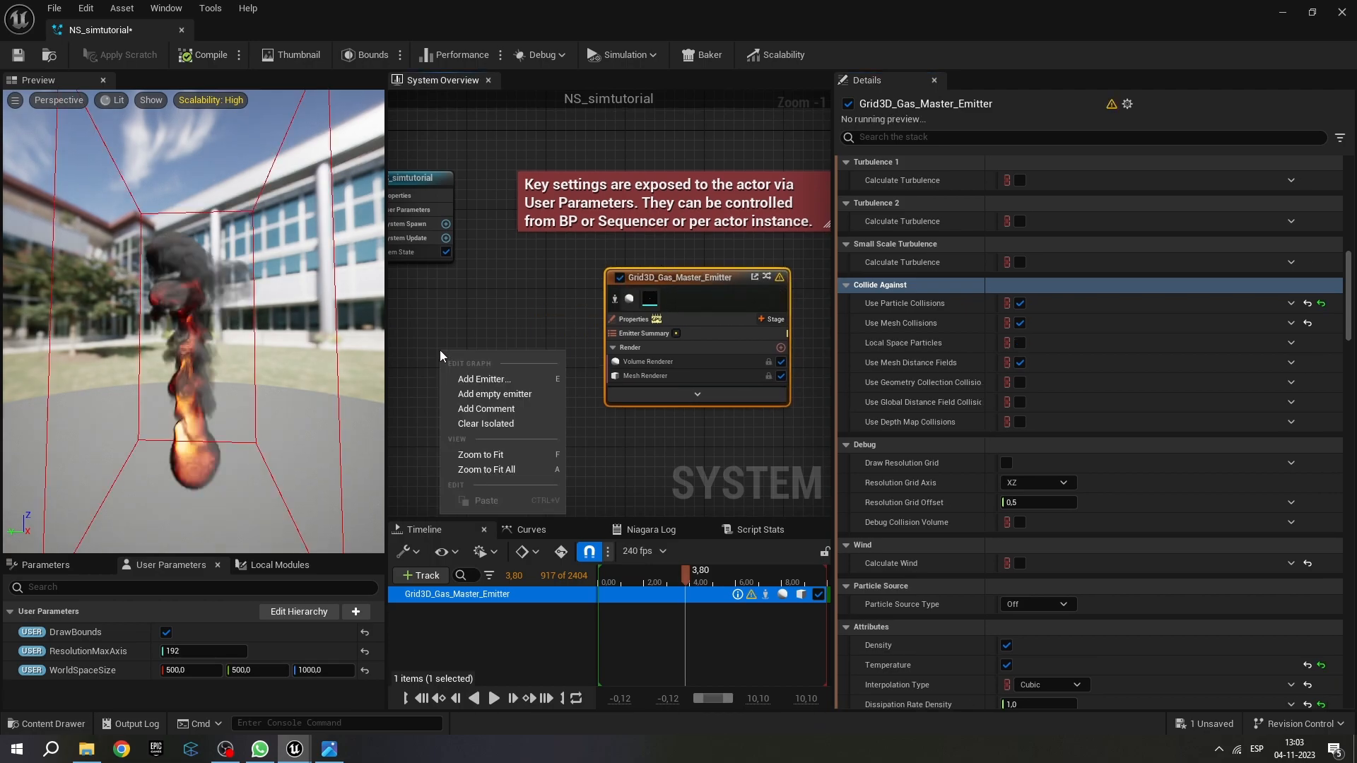
pyautogui.click(537, 380)
pyautogui.click(633, 646)
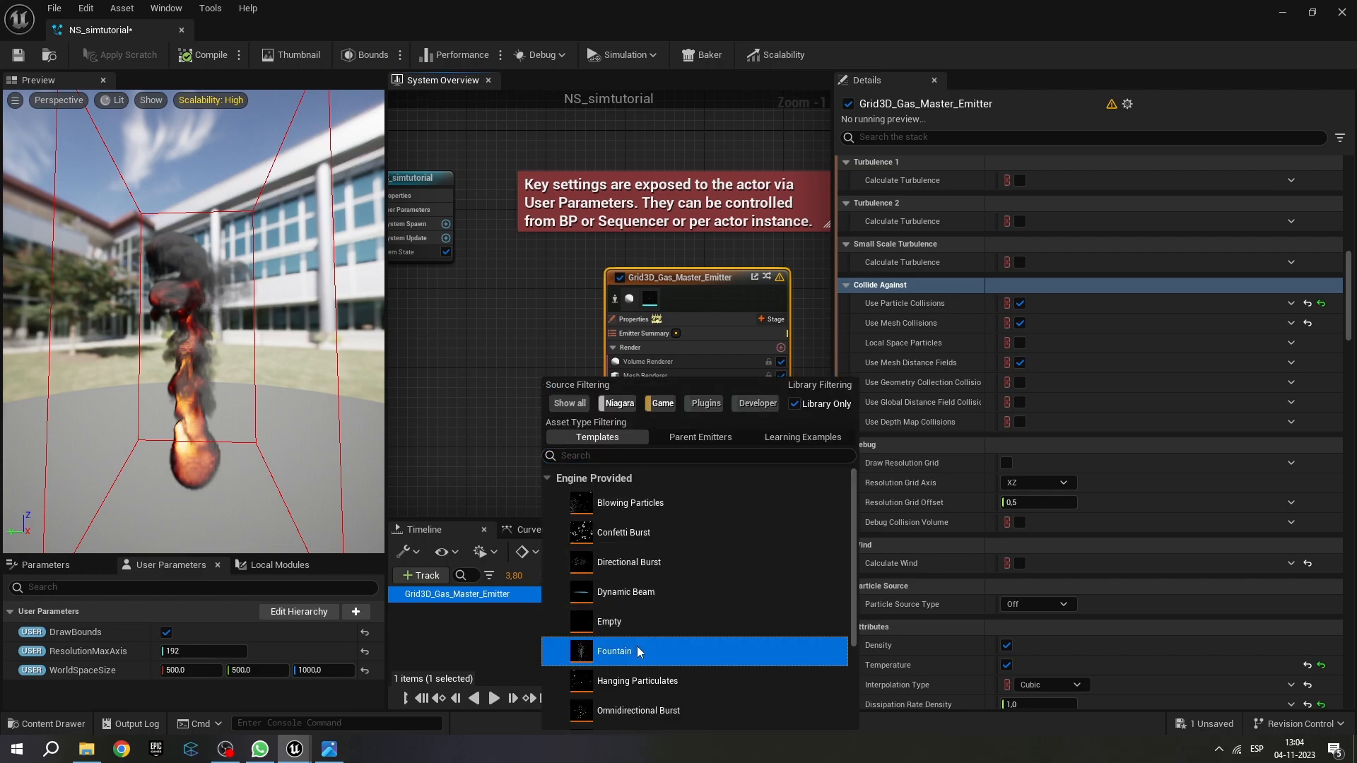
pyautogui.doubleClick(630, 653)
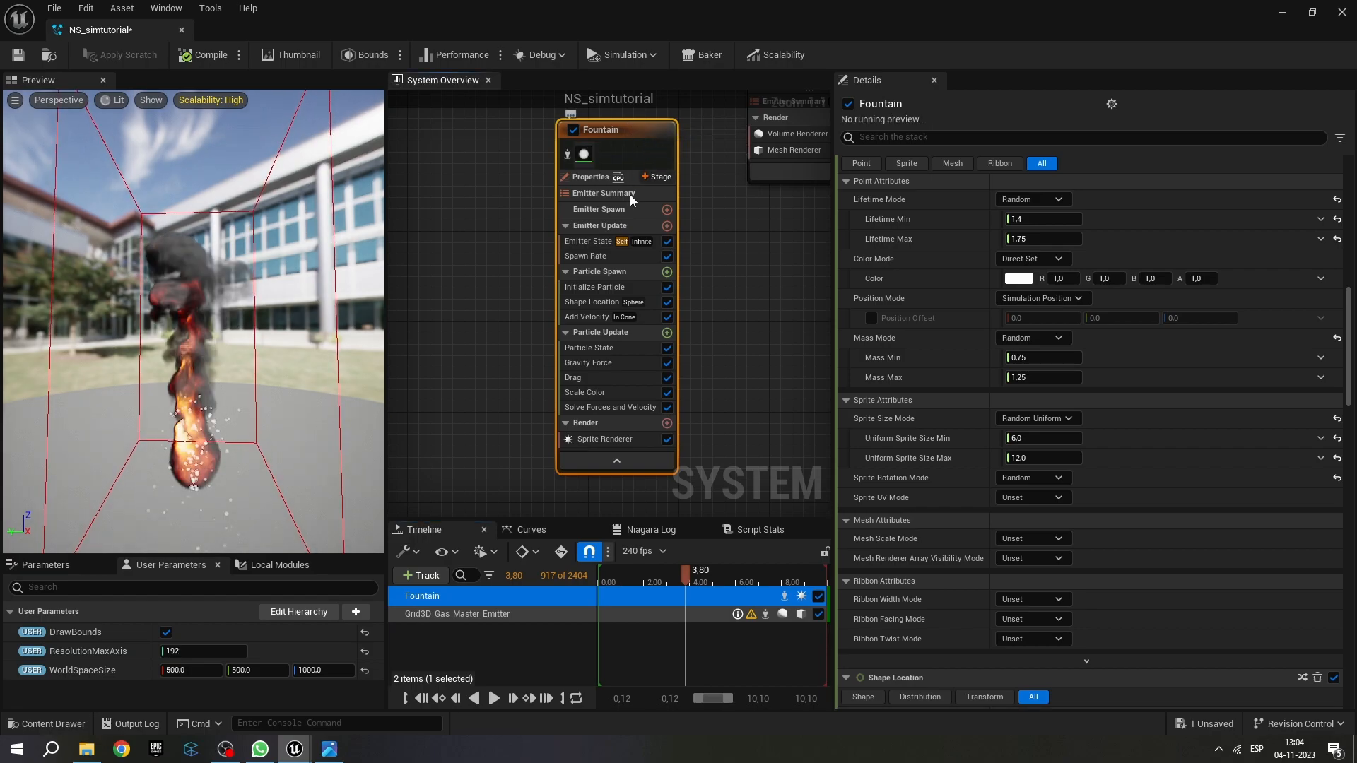
# Enable Position Offset in the Fountain's Initialize Particle module and set it to 300 in Y and 400 in Z.
pyautogui.click(614, 287)
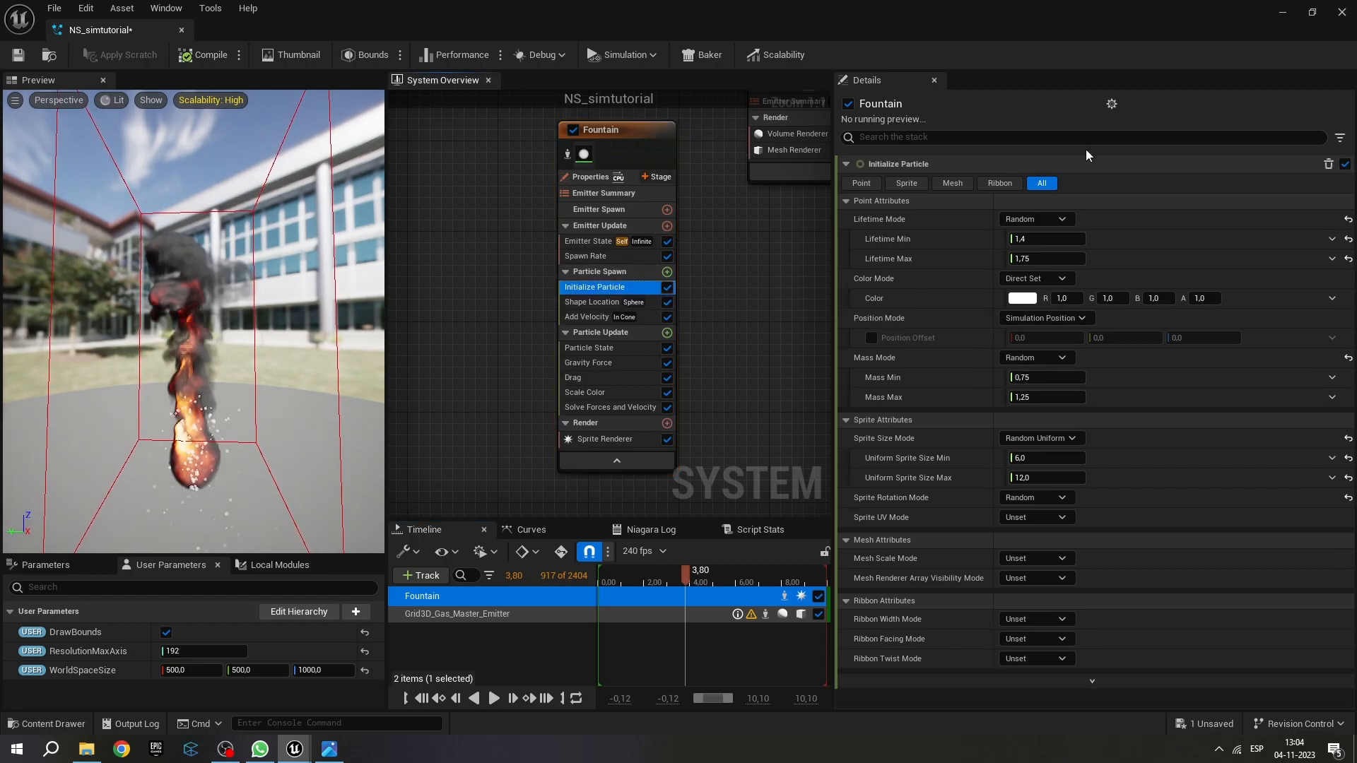
pyautogui.click(871, 338)
pyautogui.click(1046, 337)
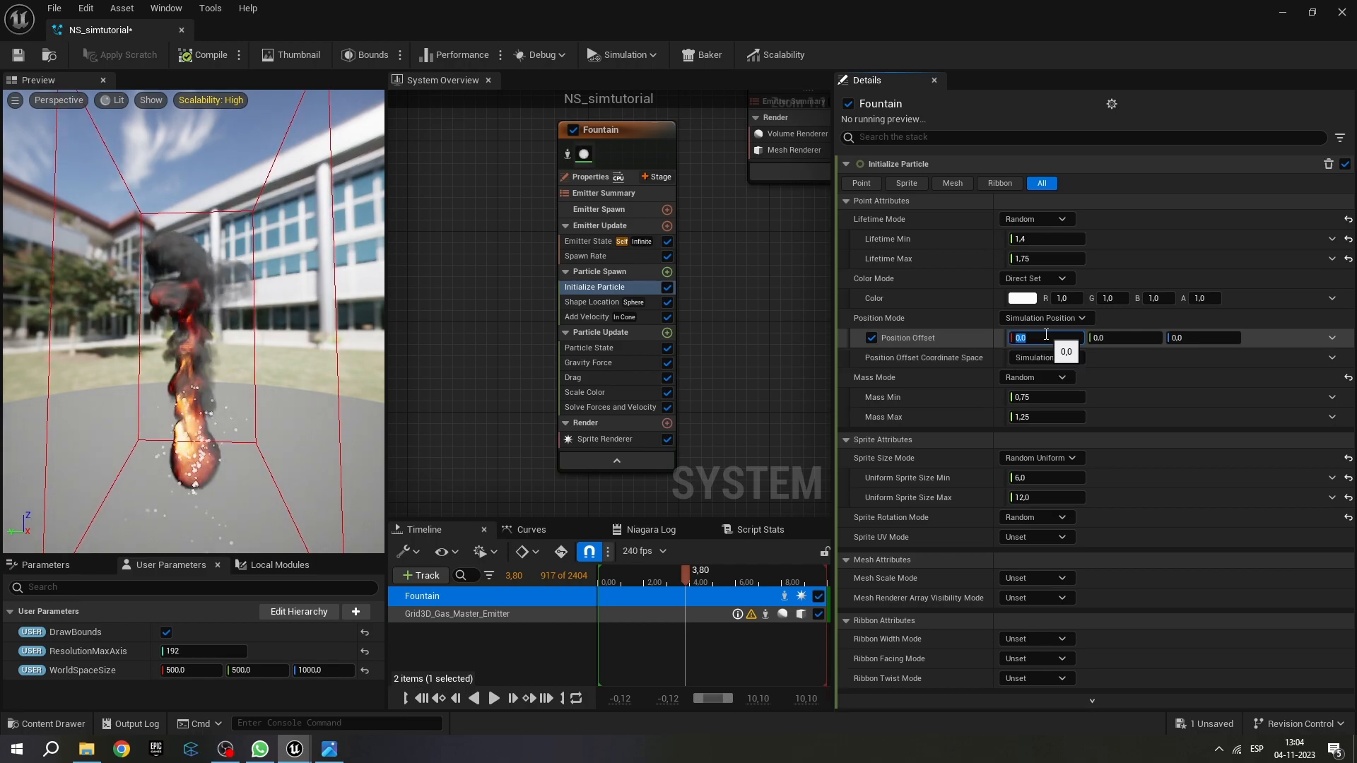
pyautogui.click(1210, 338)
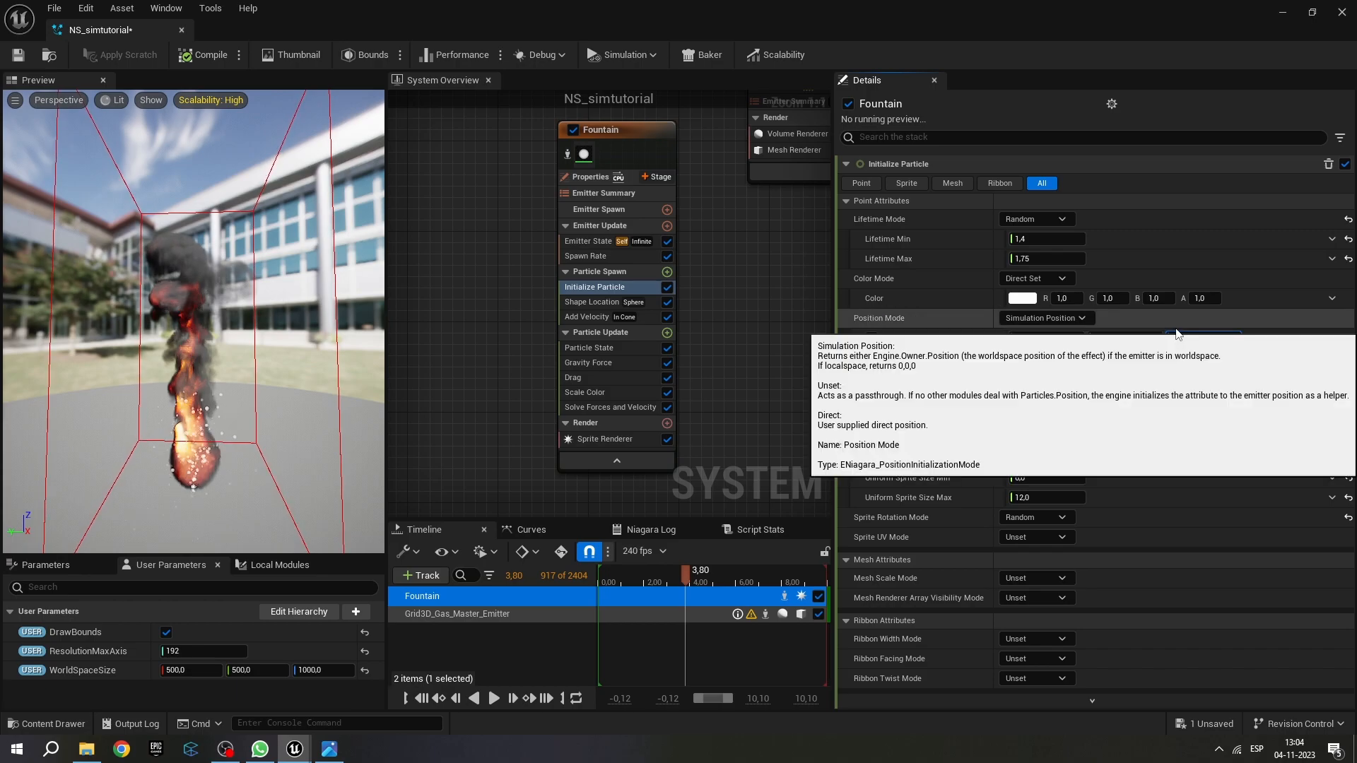
pyautogui.write('400')
pyautogui.click(1134, 337)
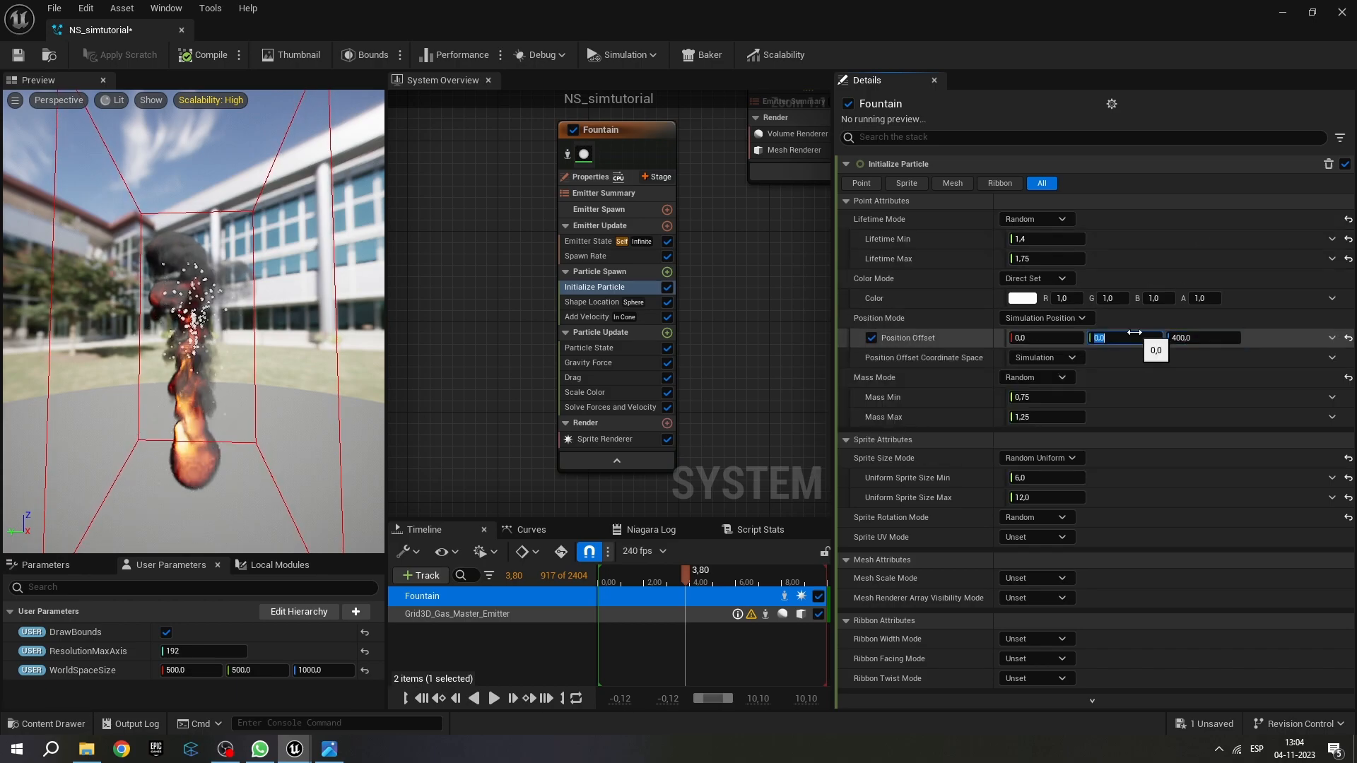
pyautogui.write('300')
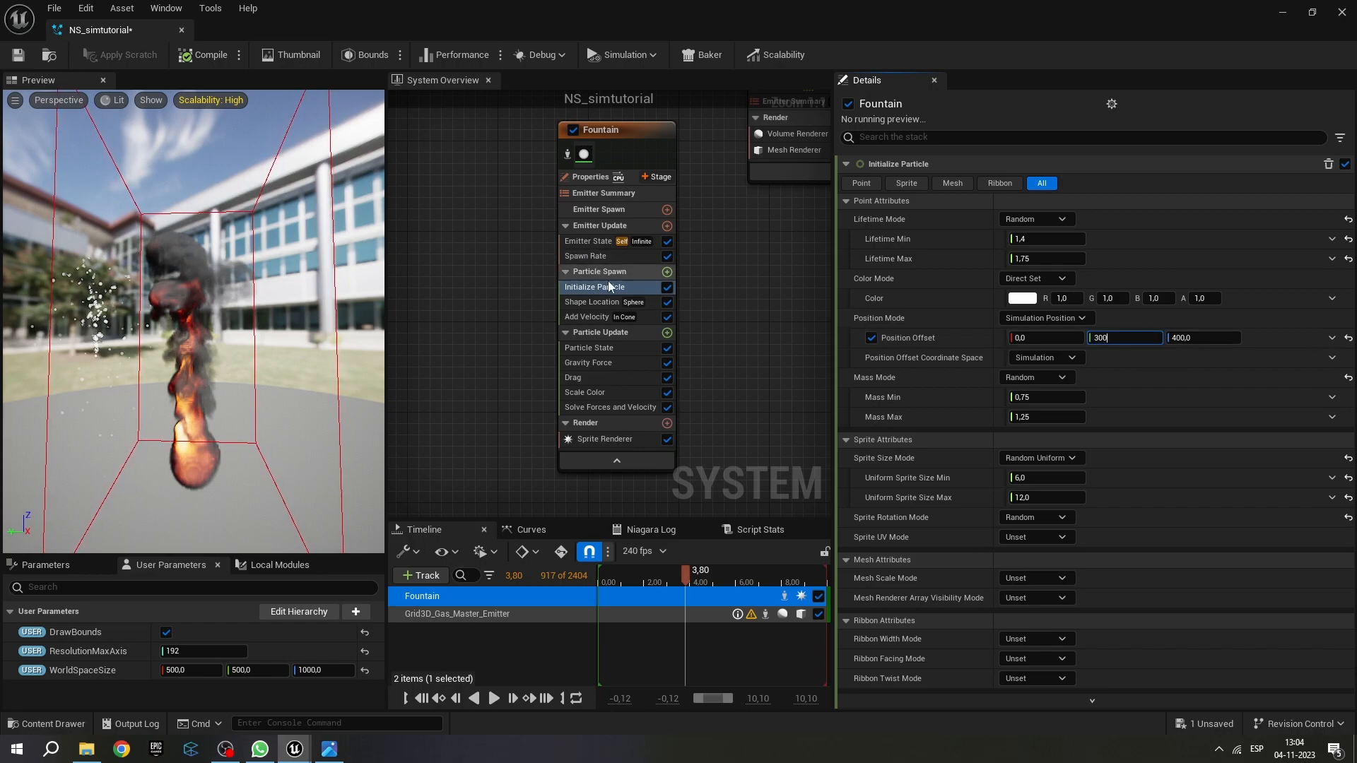
# Set the Fountain's Add Velocity Cone Axis to 0, -1, 0 and its Cone Angle to 20.
pyautogui.click(592, 320)
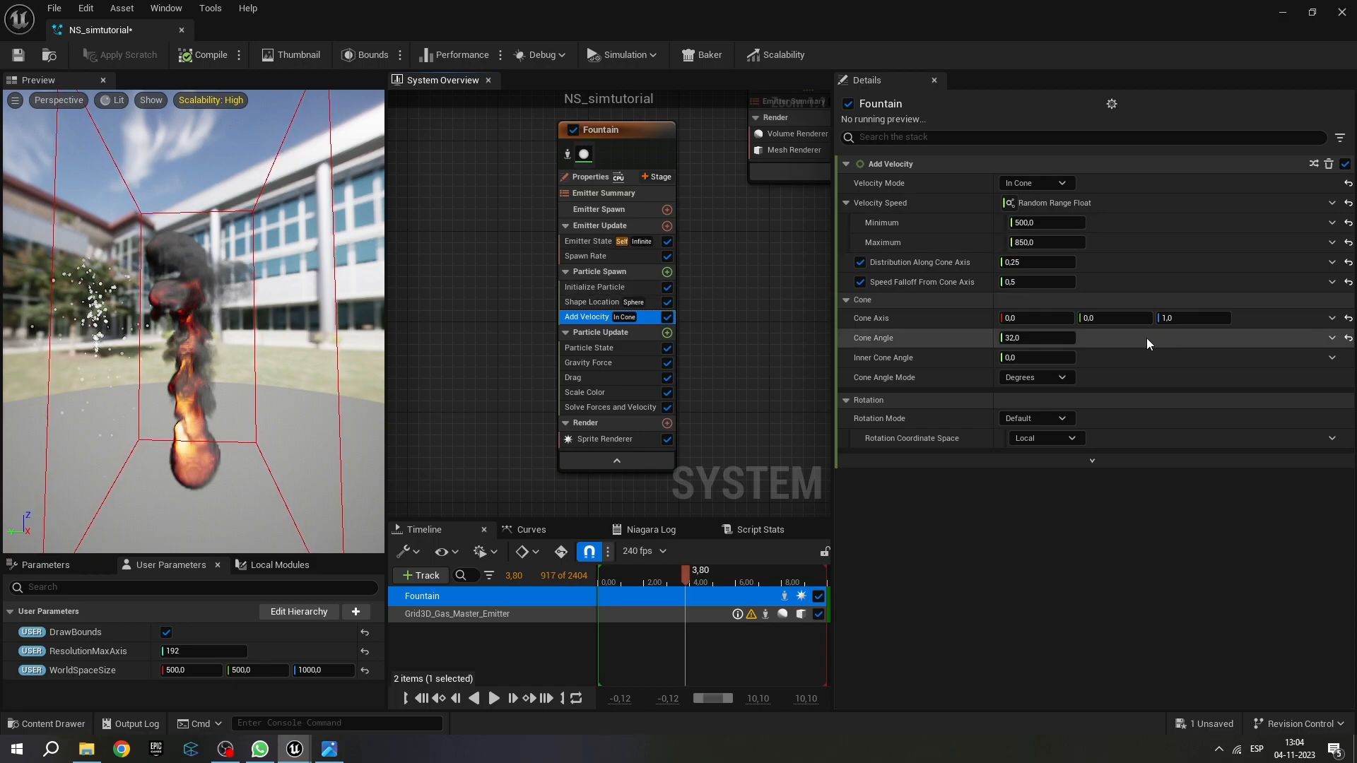
pyautogui.click(1186, 318)
pyautogui.write('0')
pyautogui.click(1112, 319)
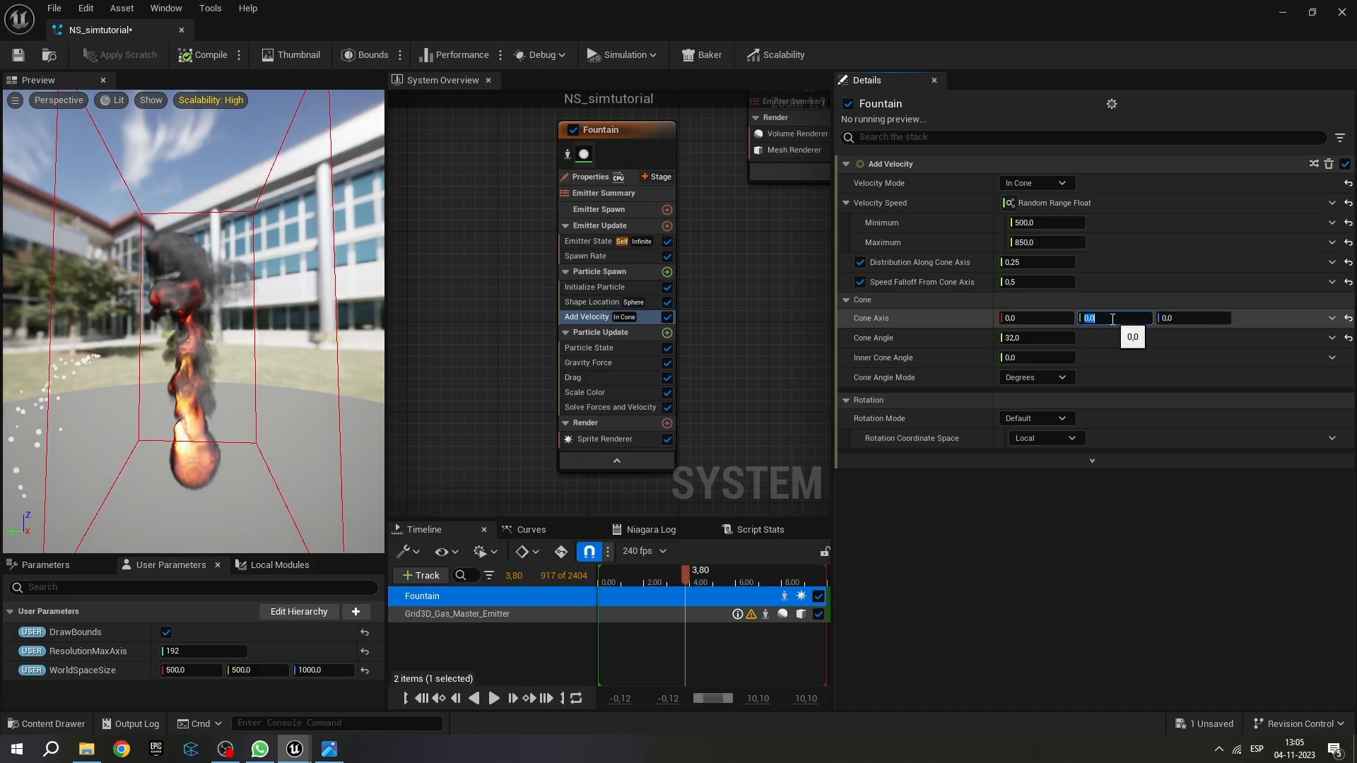
pyautogui.write('-1')
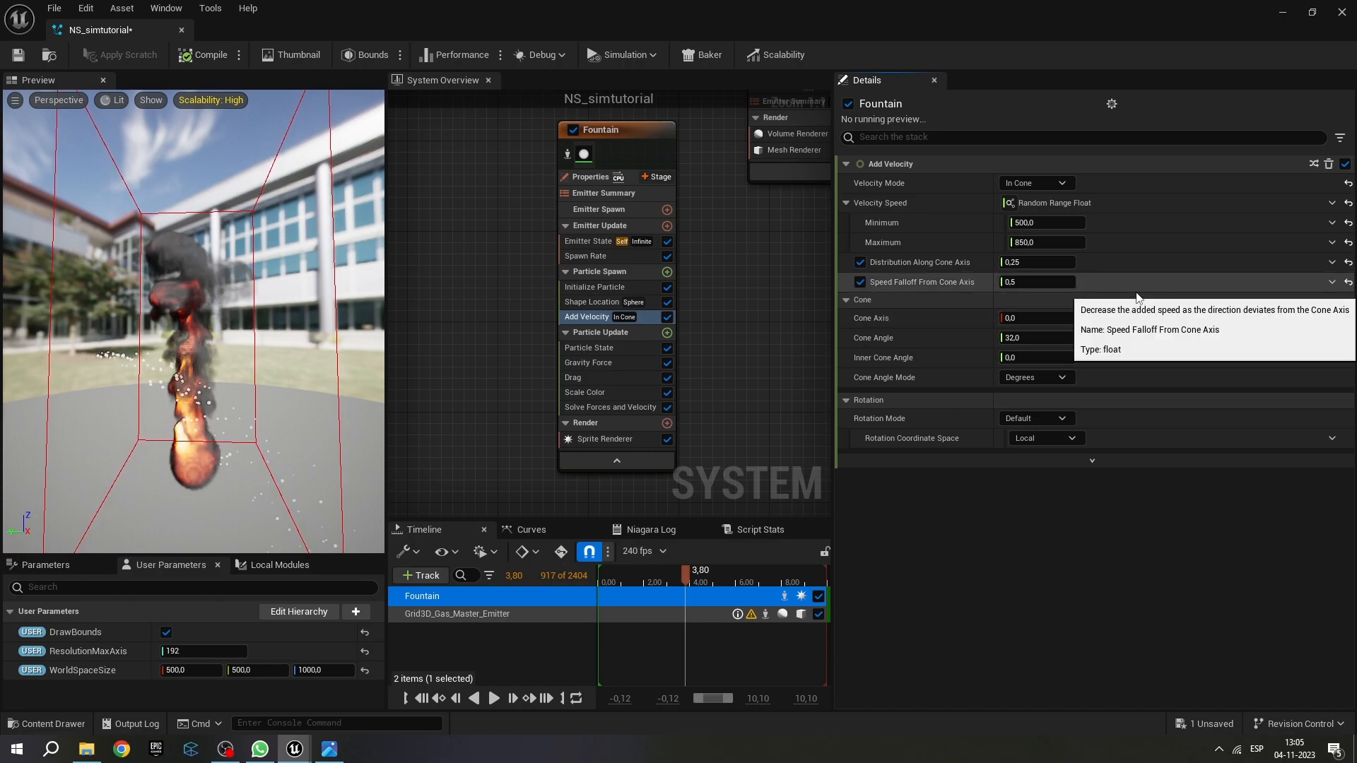
pyautogui.click(1134, 300)
pyautogui.click(1027, 339)
pyautogui.write('2')
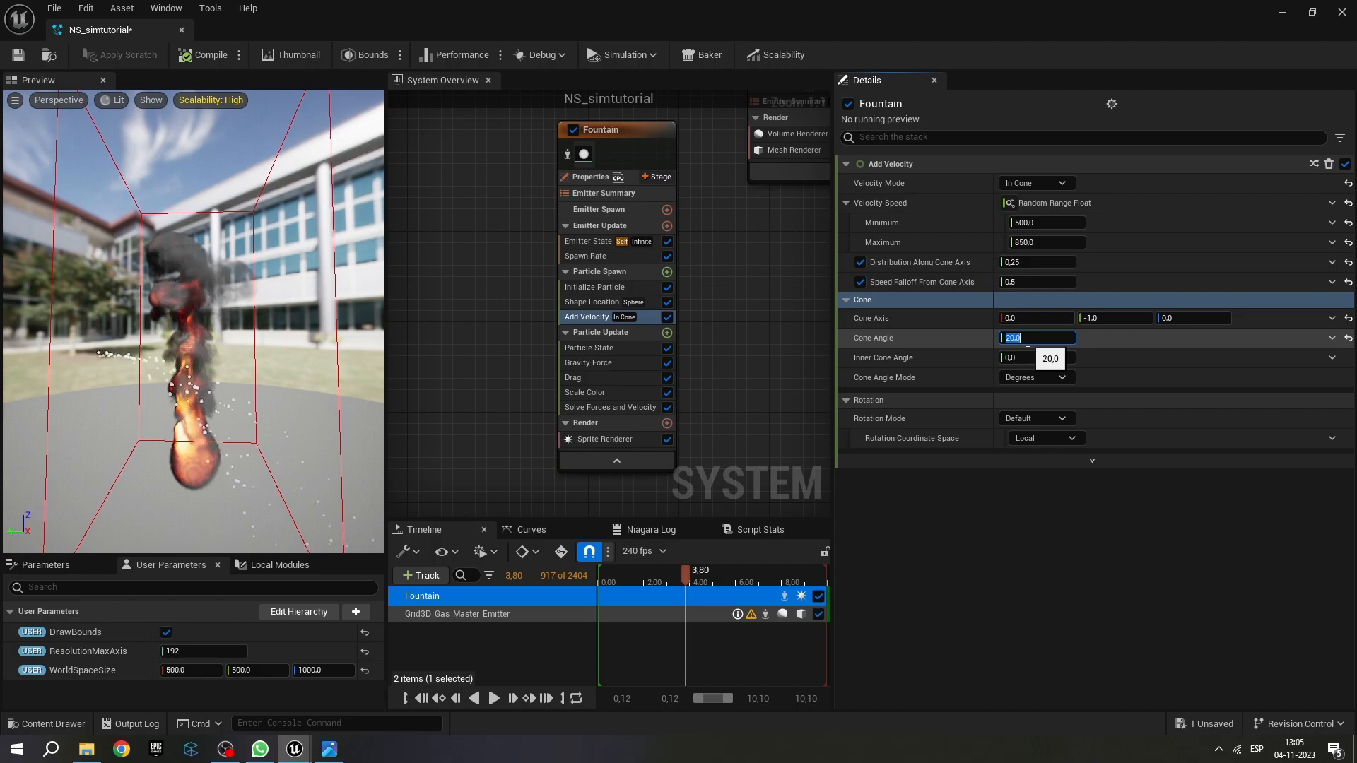
# Set the Fountain's Velocity Speed to a minimum of 850 and a maximum of 1000, and play the simulation.
pyautogui.click(1040, 222)
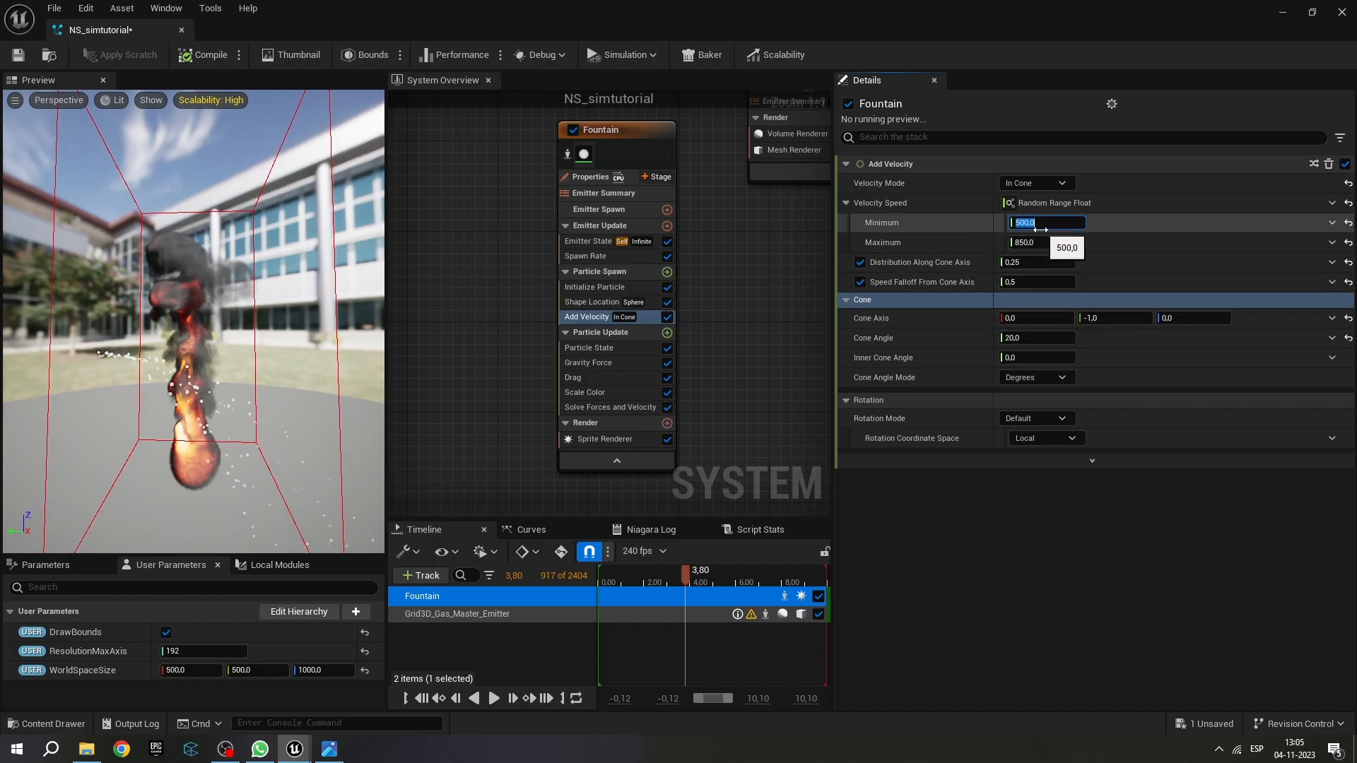
pyautogui.write('850')
pyautogui.click(1051, 242)
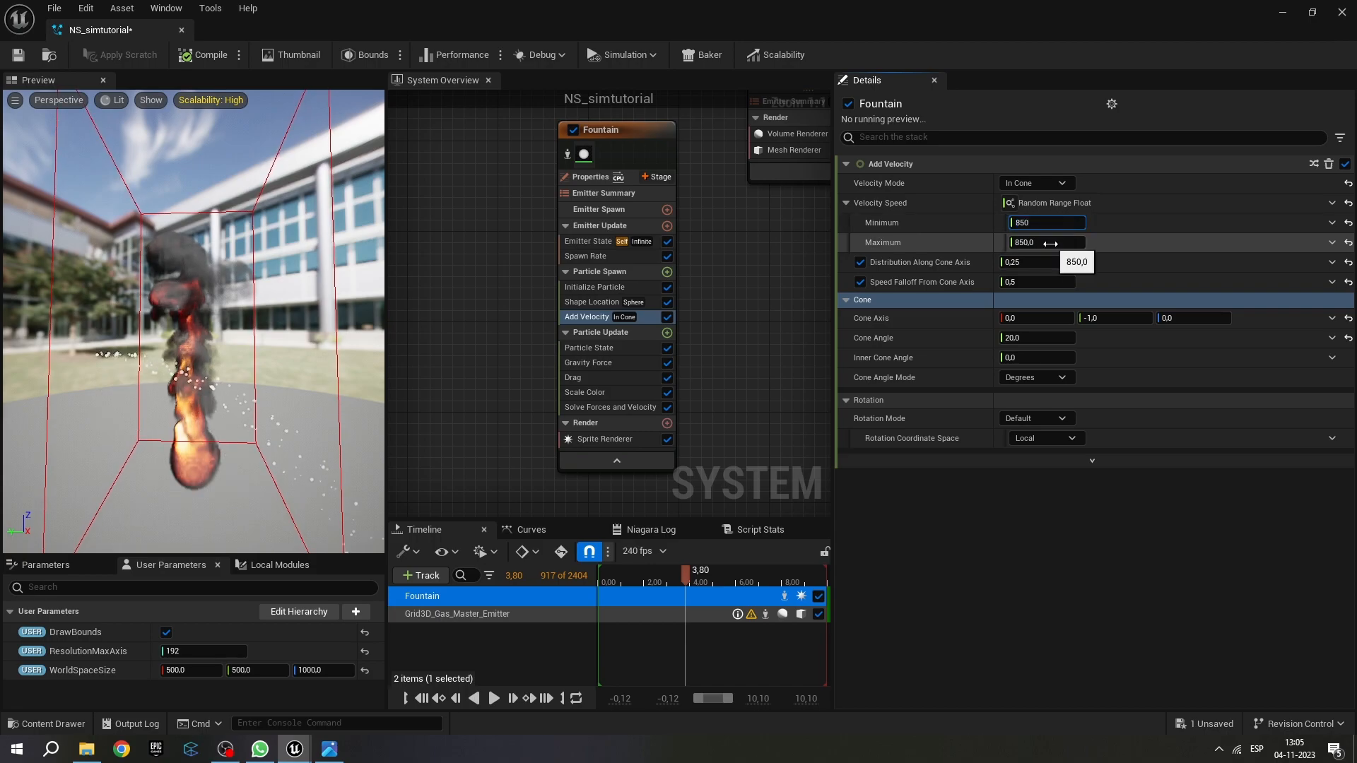
pyautogui.write('1000')
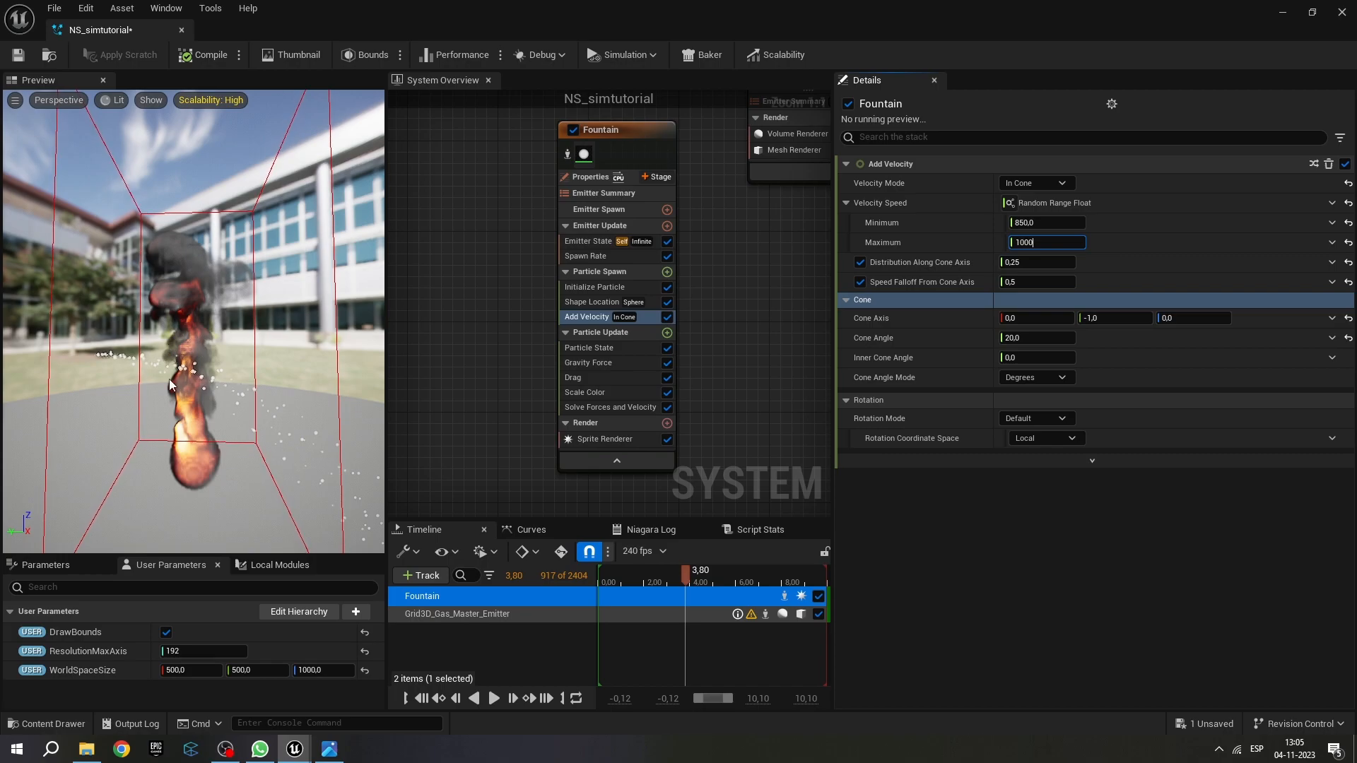
pyautogui.moveTo(147, 396); pyautogui.dragTo(192, 397)
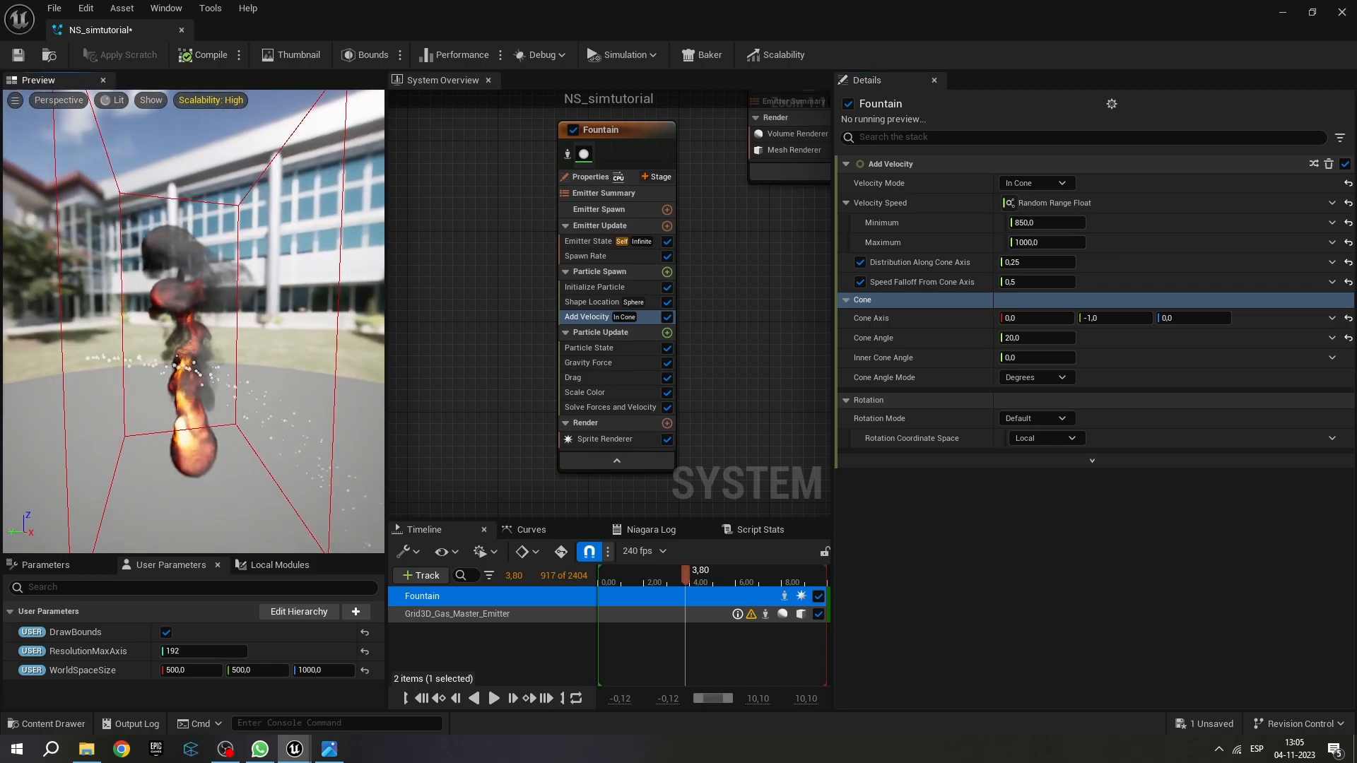
pyautogui.click(654, 580)
pyautogui.press('space')
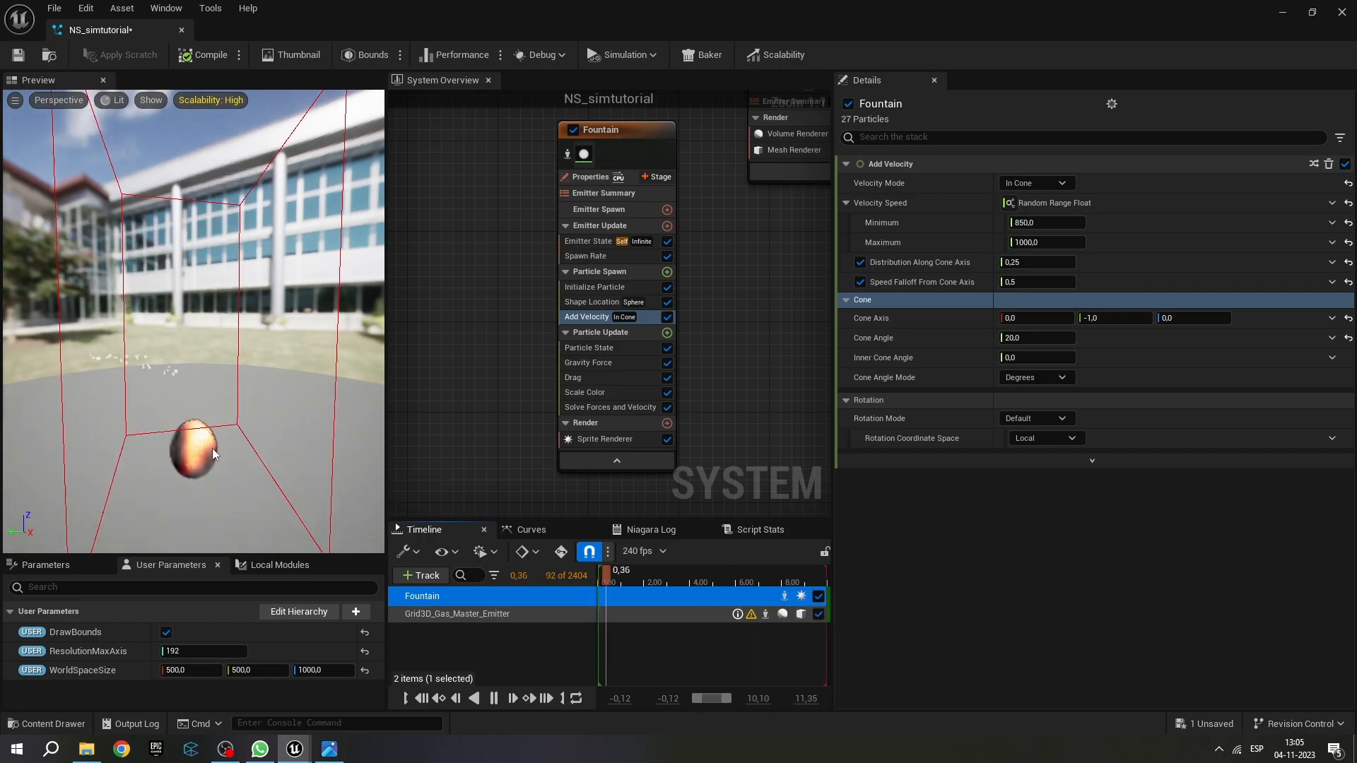
# Change the Fountain emitter's Sim Target to GPUCompute Sim and scrub the timeline to about 2.97 seconds.
pyautogui.click(594, 178)
pyautogui.click(1029, 245)
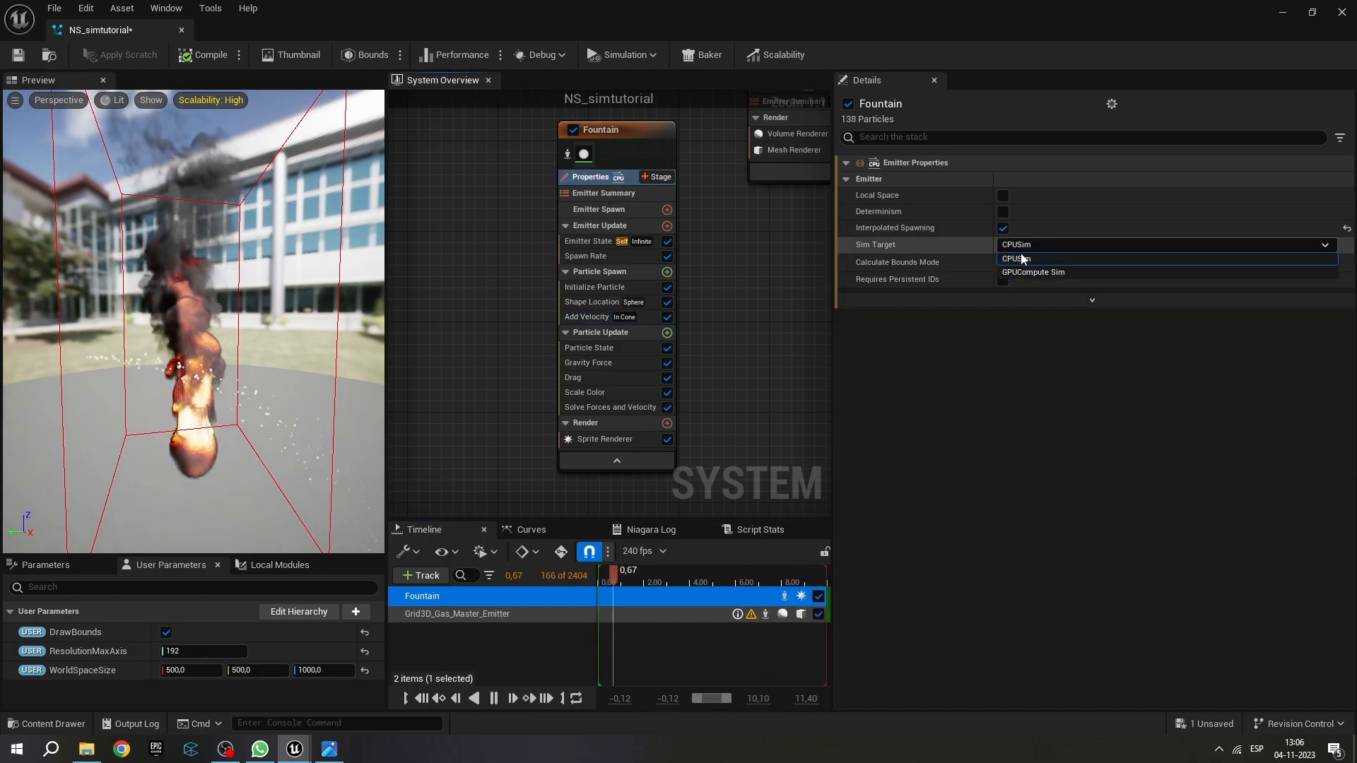
pyautogui.click(1041, 270)
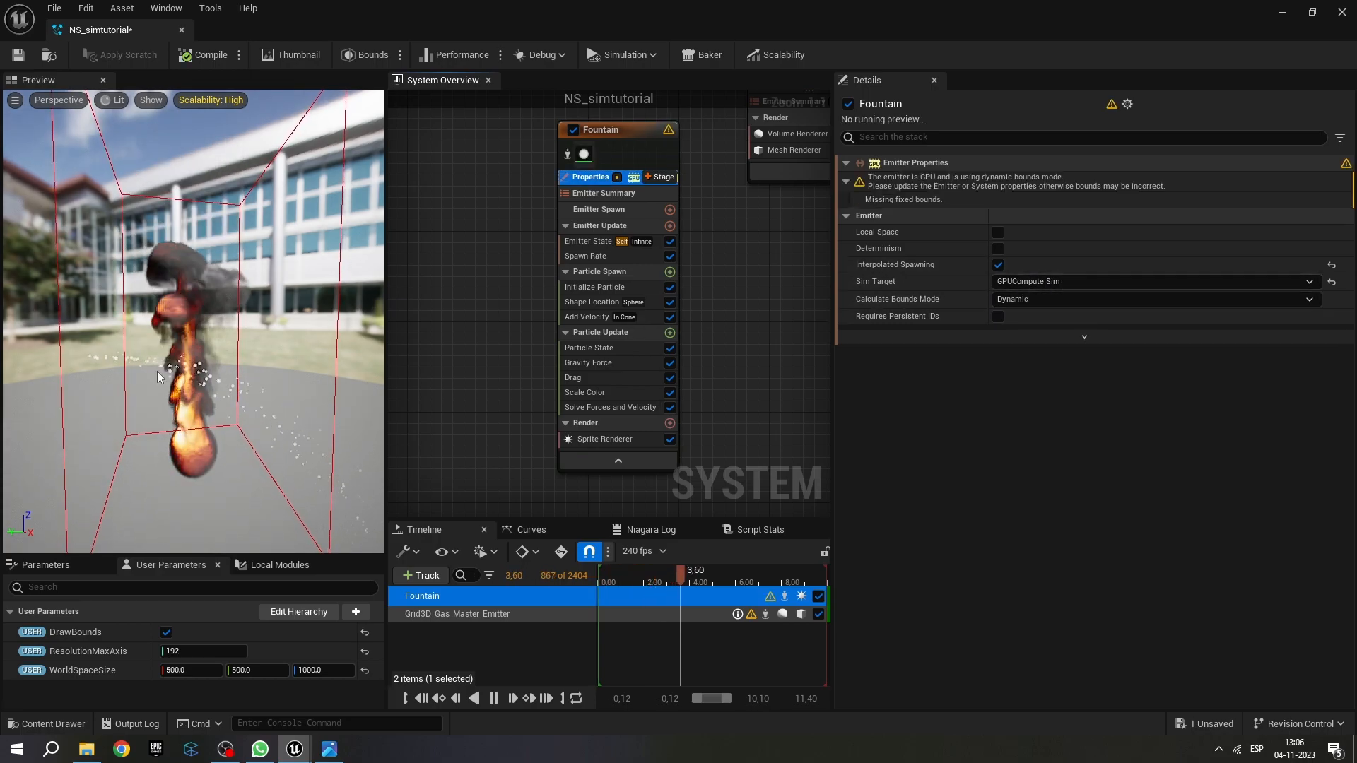
pyautogui.click(664, 577)
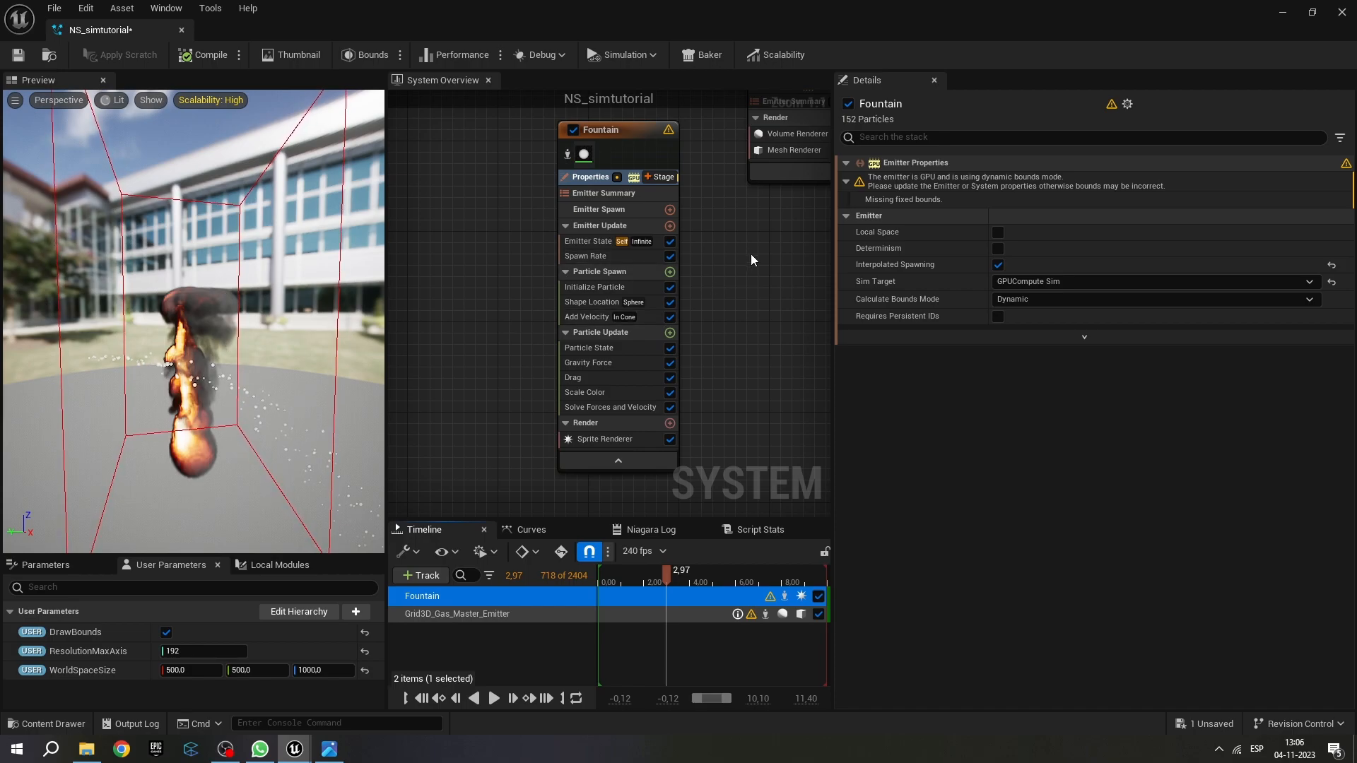
# Select the gas emitter and review its Use Particle Collisions setting under Collide Against.
pyautogui.scroll(-1, 732, 278)
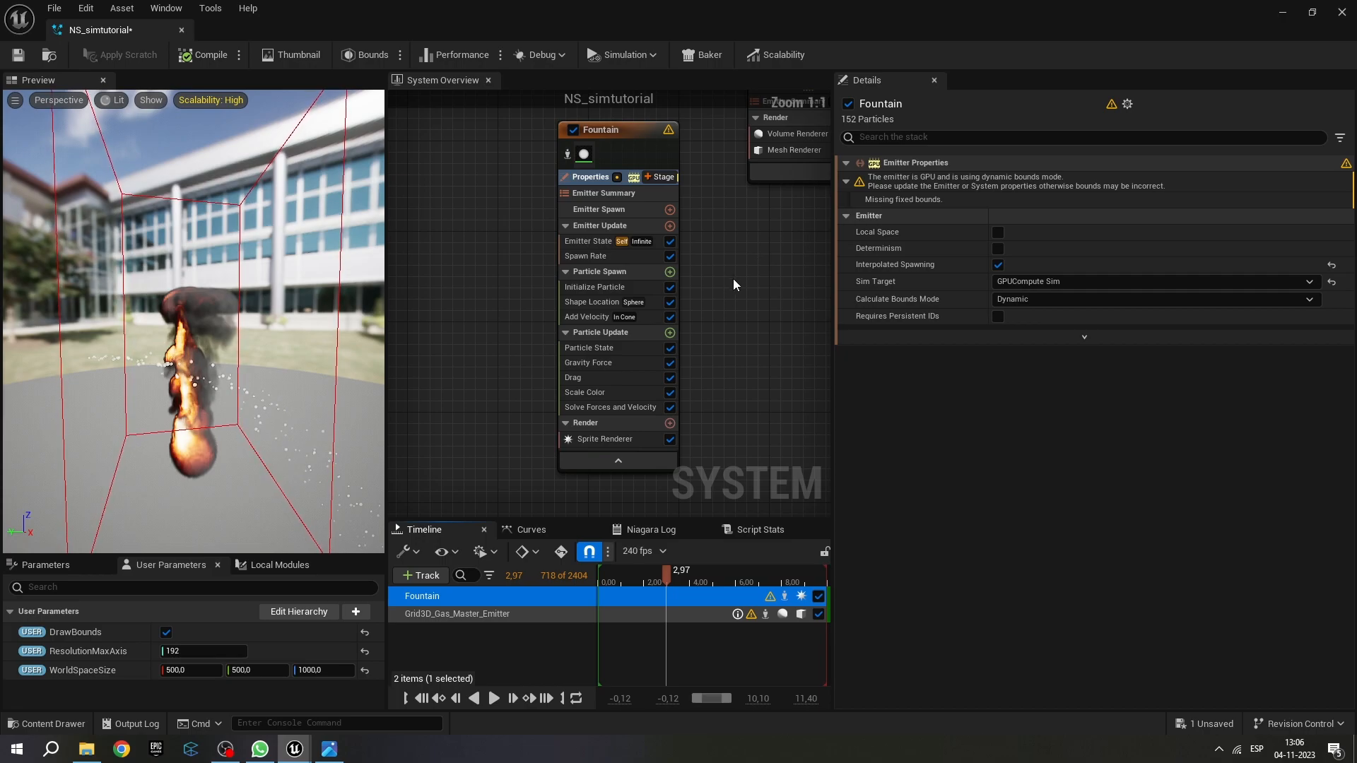
pyautogui.moveTo(732, 251); pyautogui.dragTo(624, 379, button='right')
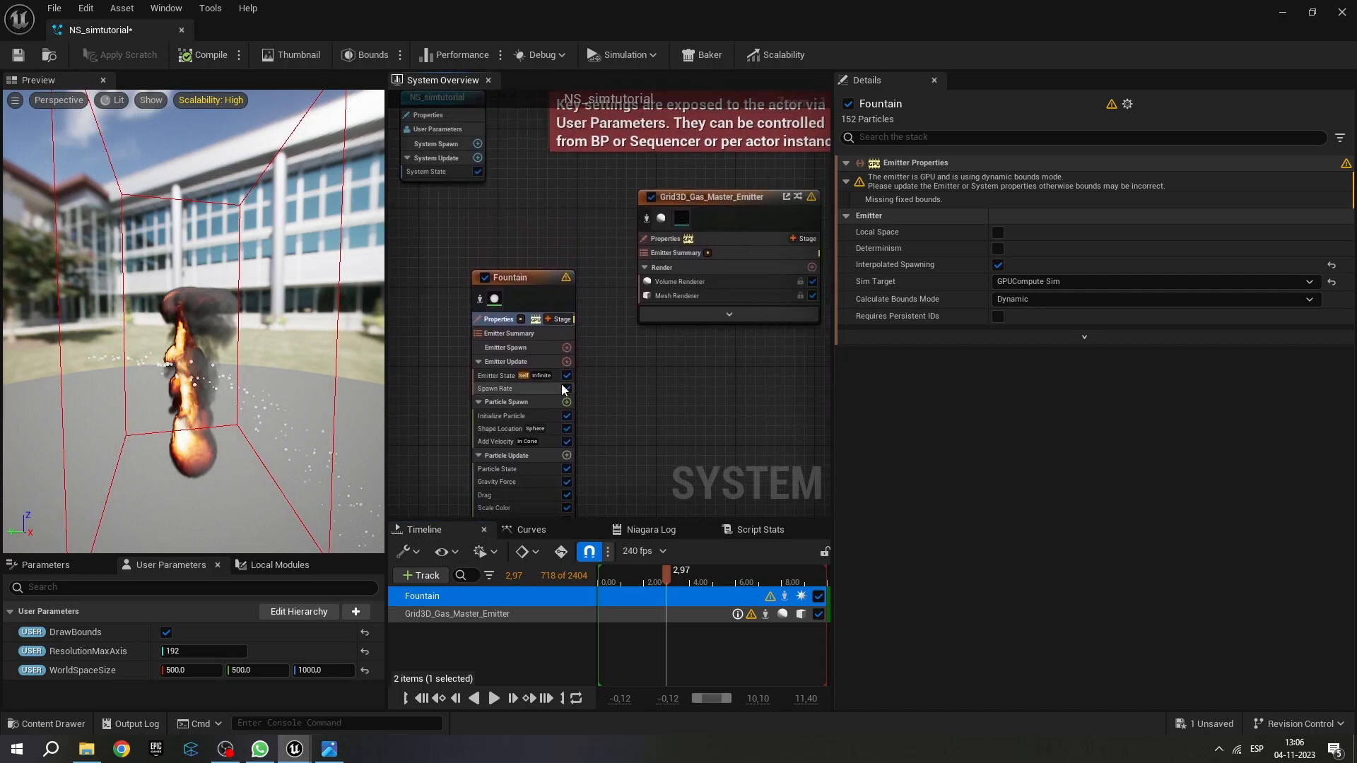
pyautogui.rightClick(486, 383)
pyautogui.click(747, 366)
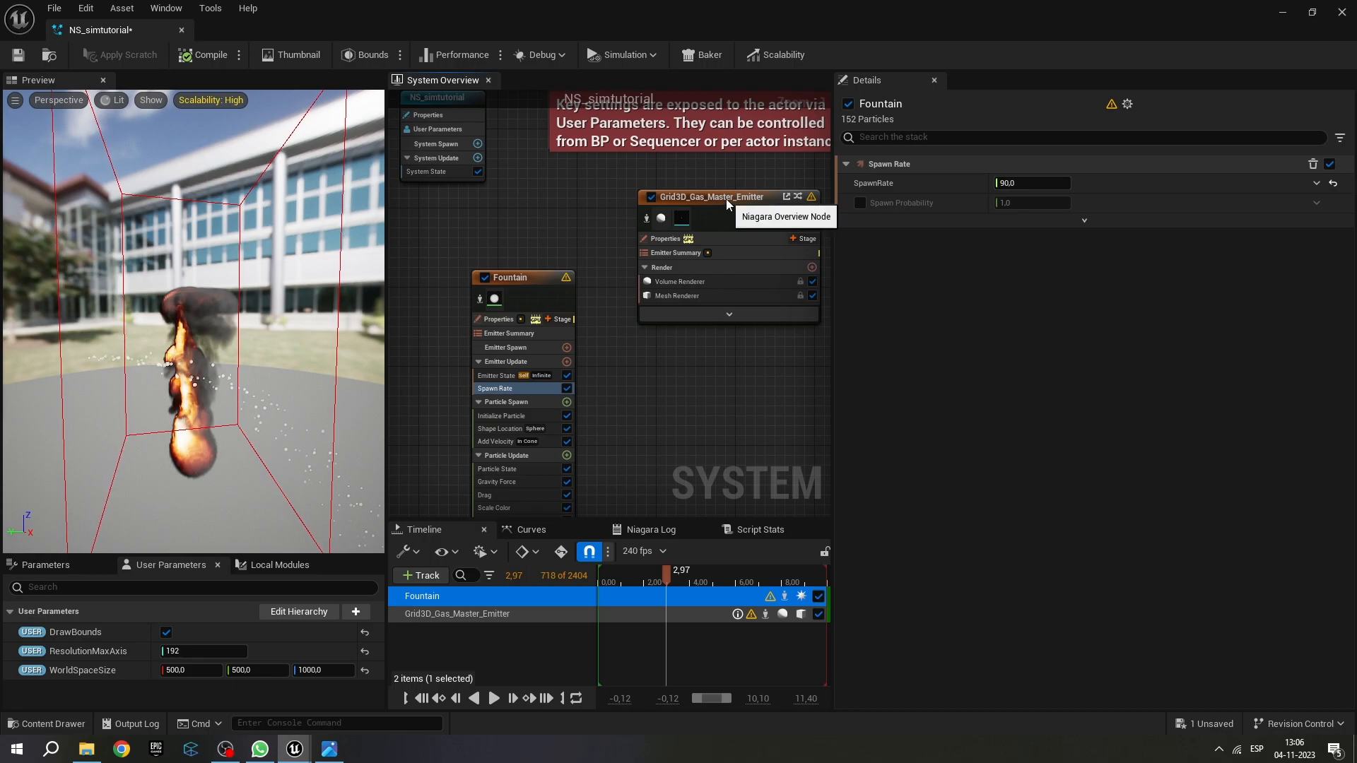
pyautogui.click(727, 197)
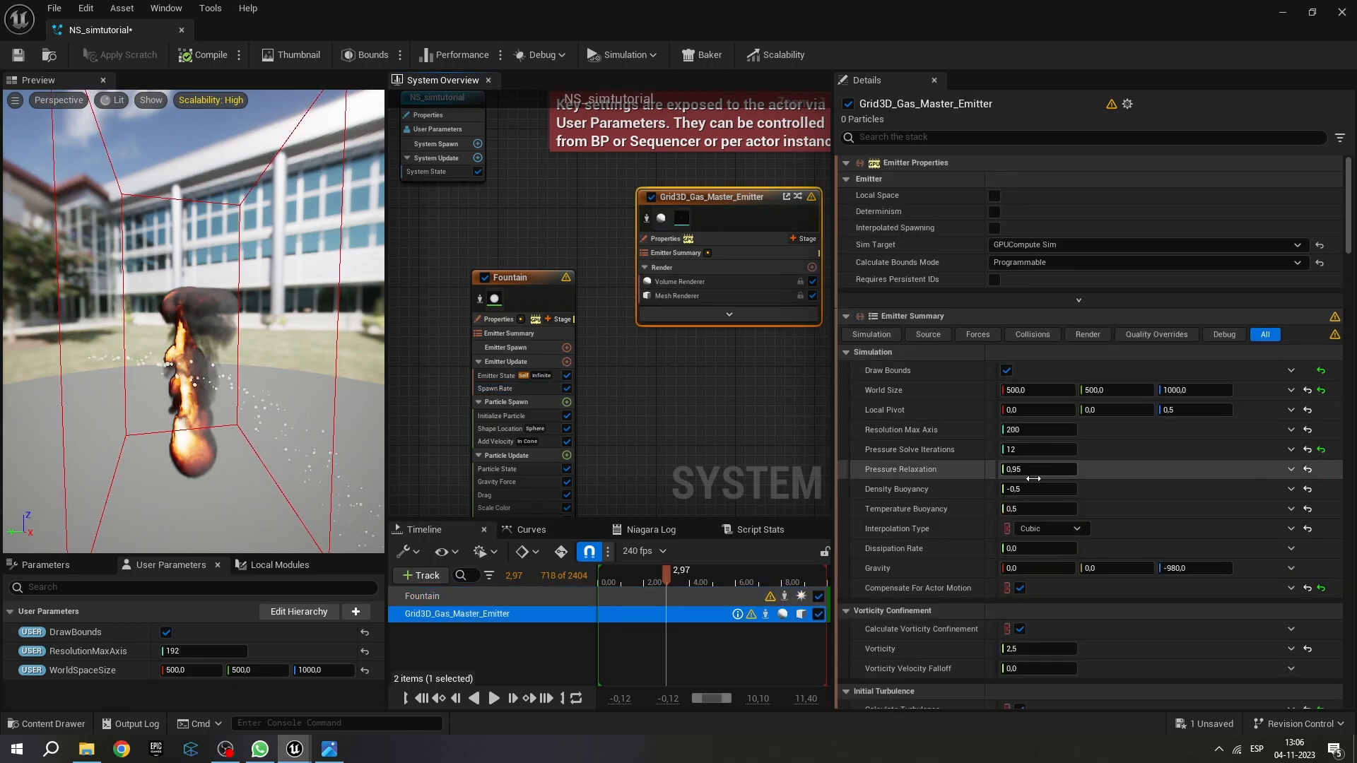
pyautogui.scroll(-3, 1025, 467)
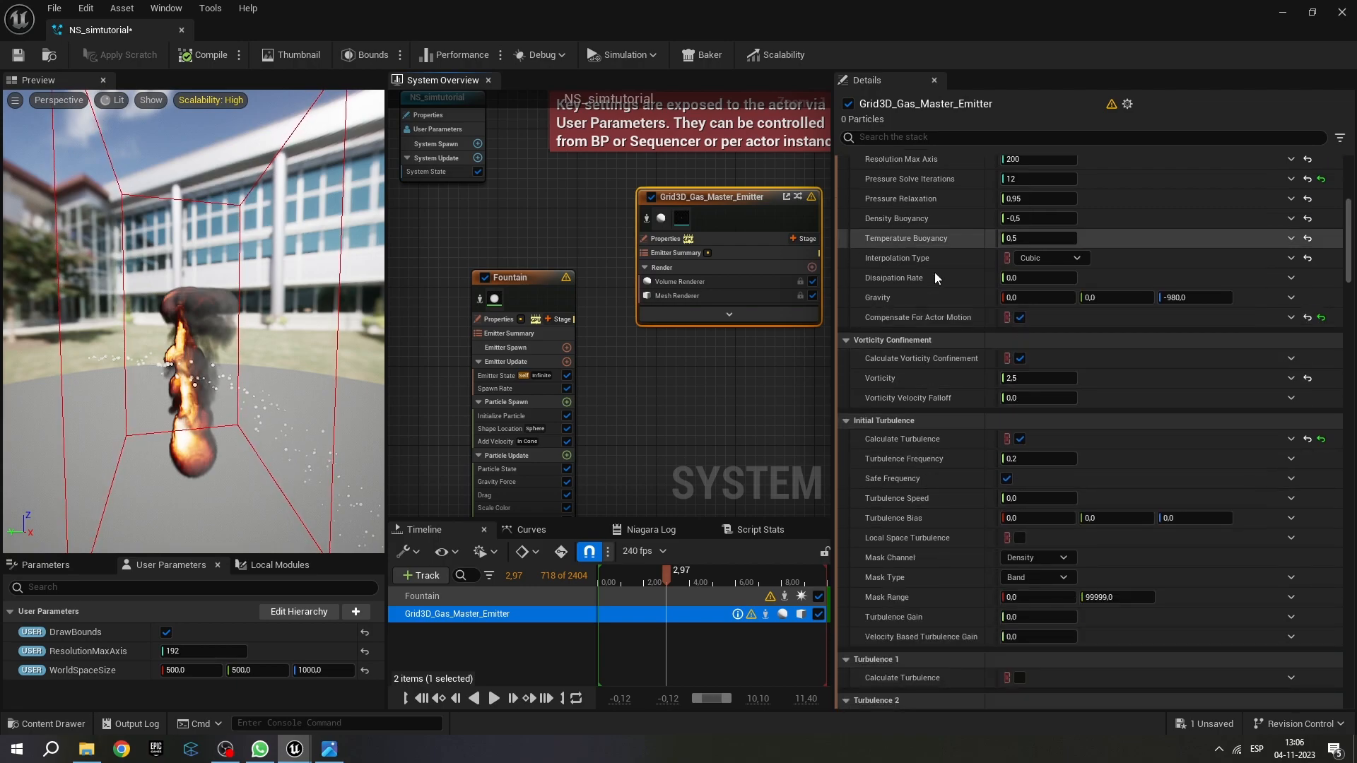
pyautogui.scroll(2, 920, 258)
pyautogui.scroll(-10, 899, 382)
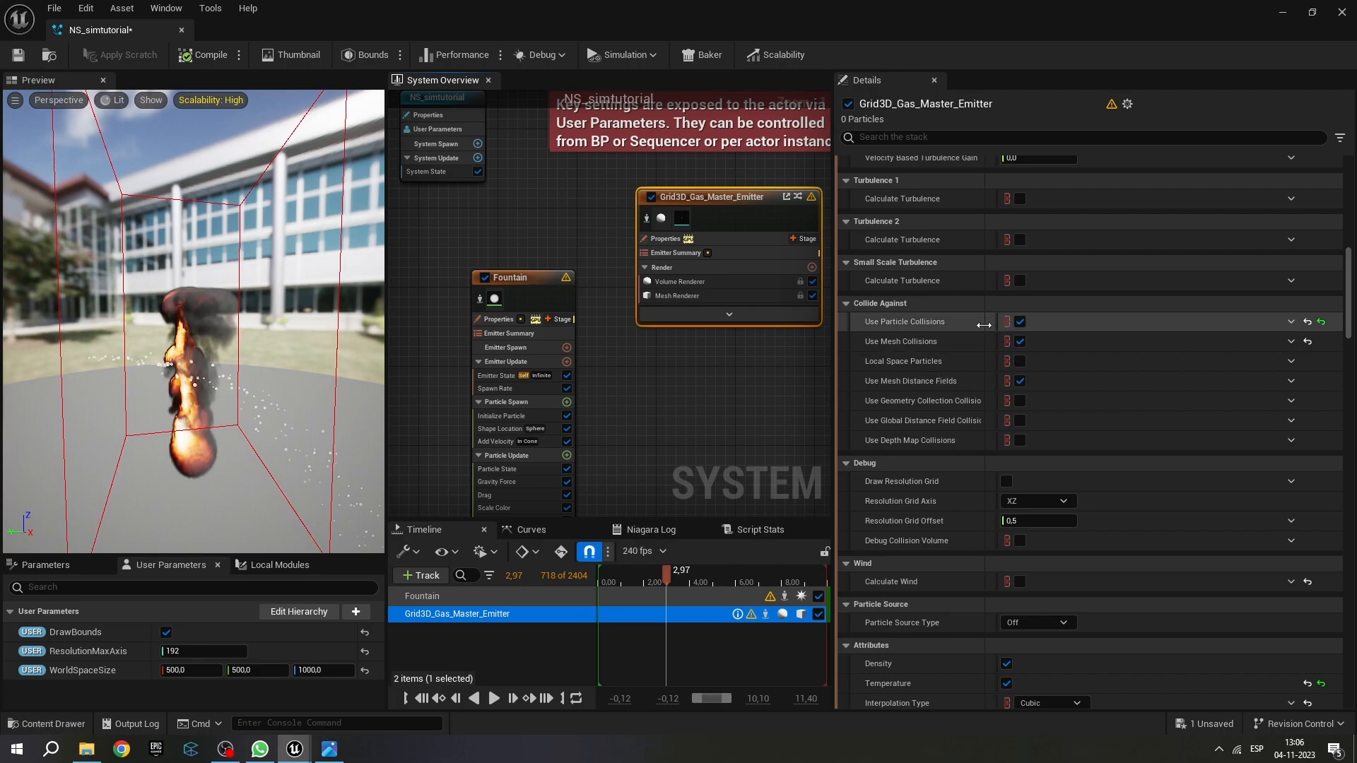
pyautogui.scroll(1, 947, 347)
pyautogui.click(891, 340)
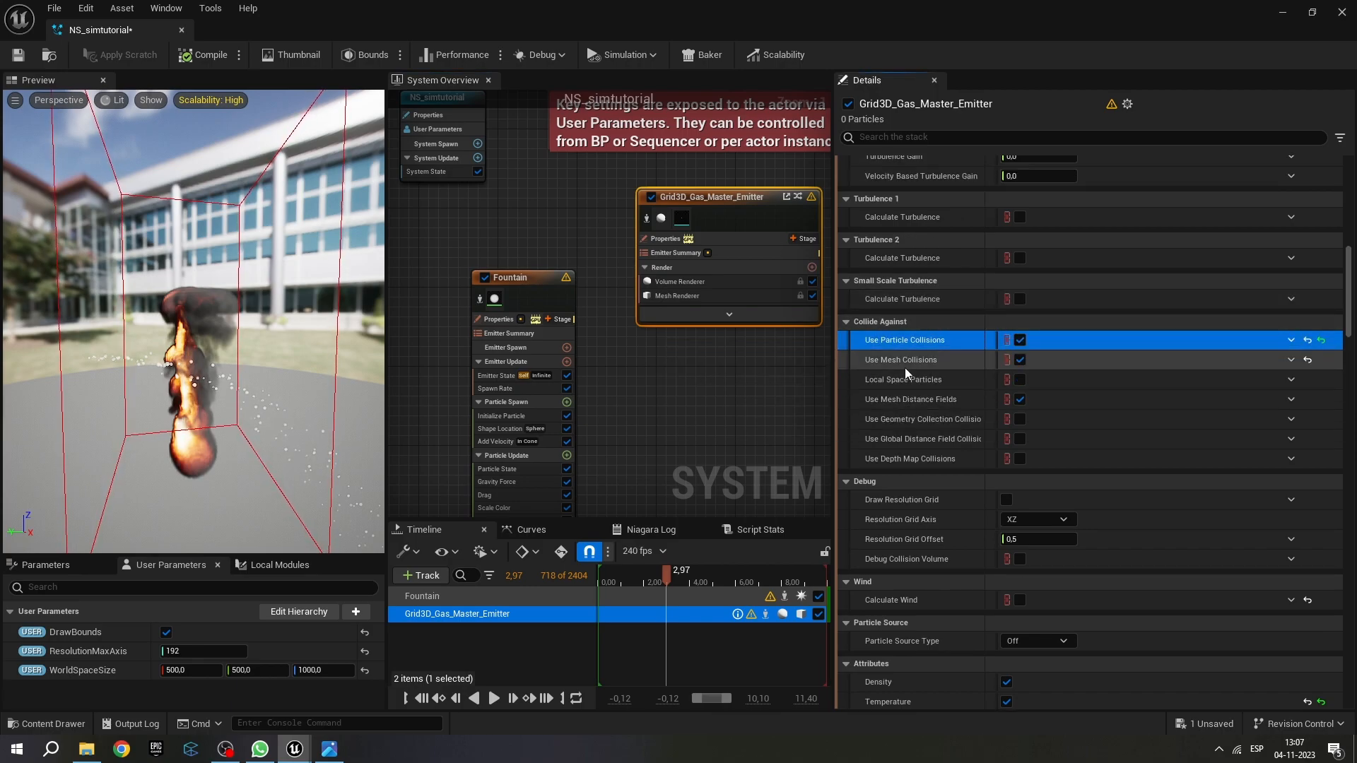
# Set the Collision Particle Reader's Emitter Name in the gas emitter's Collision Data Interfaces to Fountain.
pyautogui.scroll(-4, 901, 445)
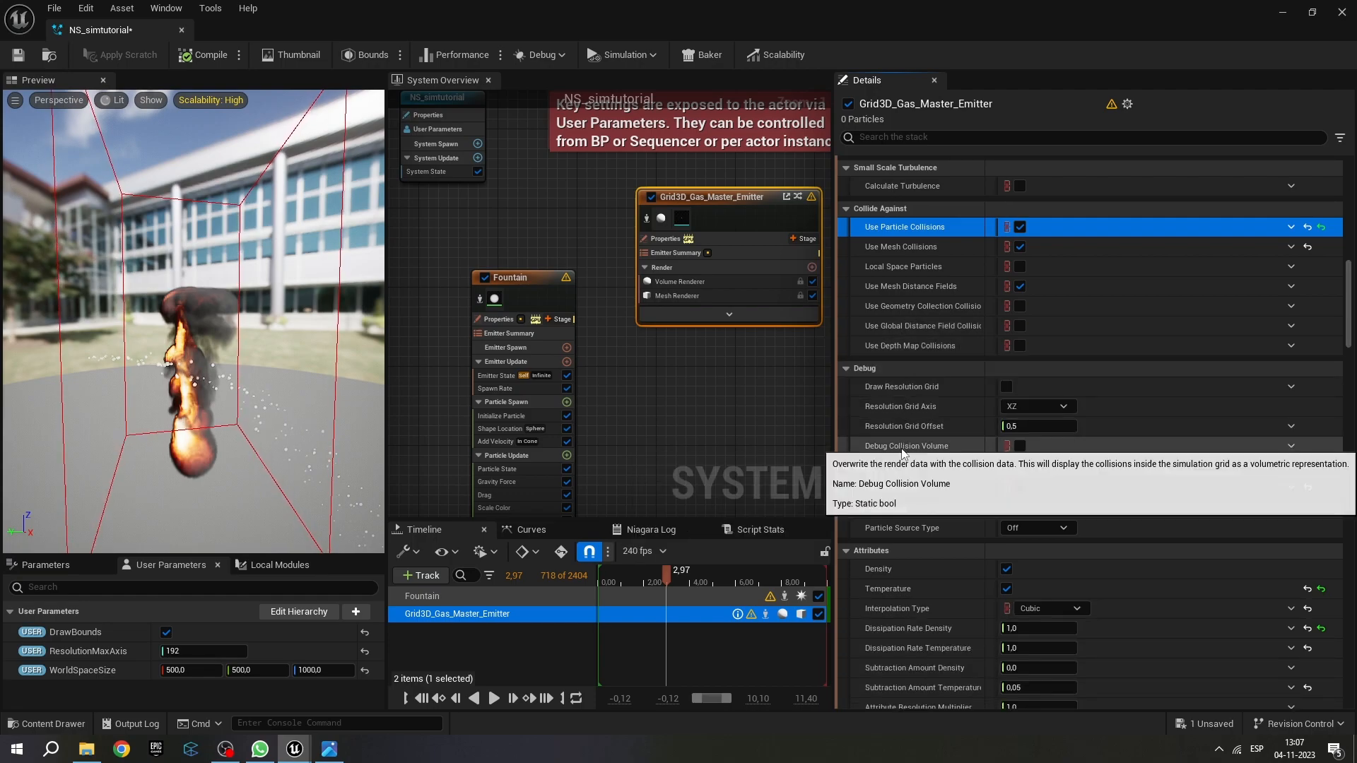
pyautogui.scroll(-10, 913, 467)
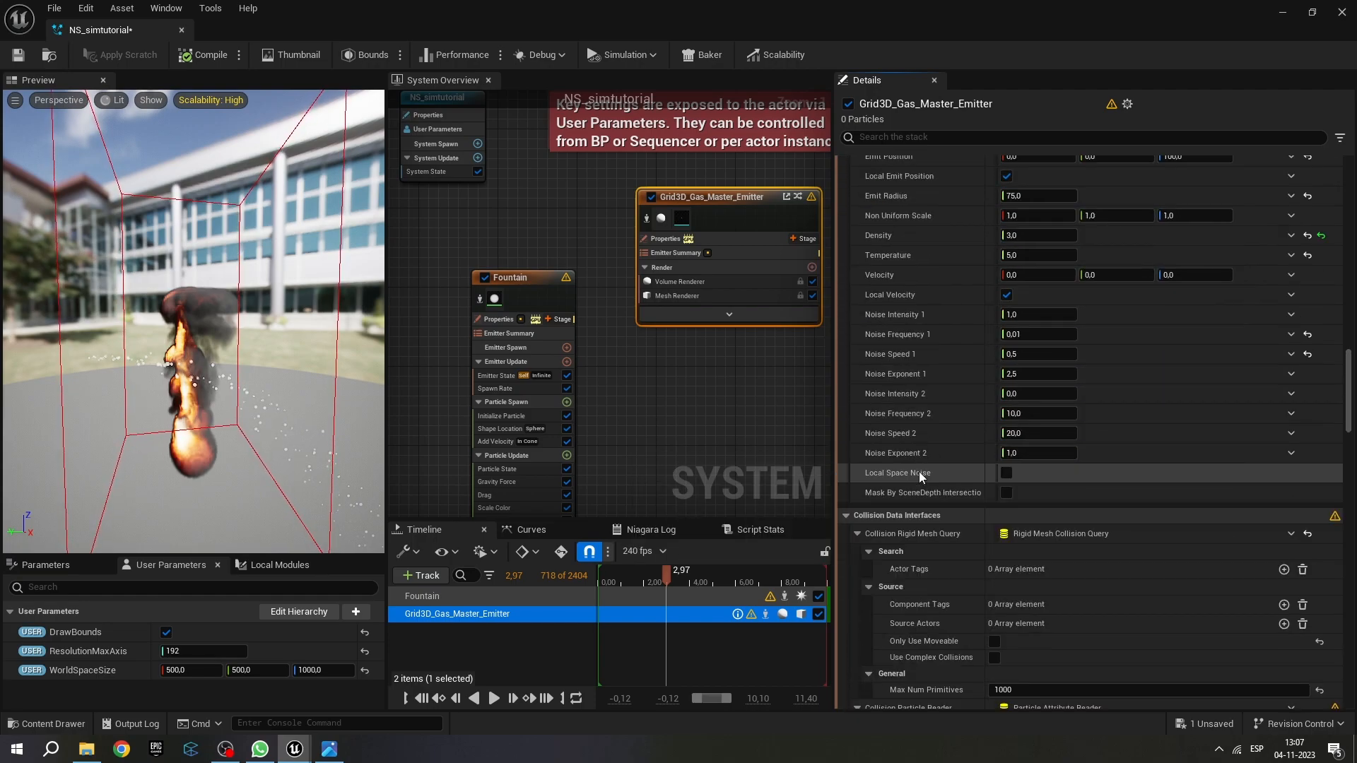
pyautogui.scroll(-3, 919, 472)
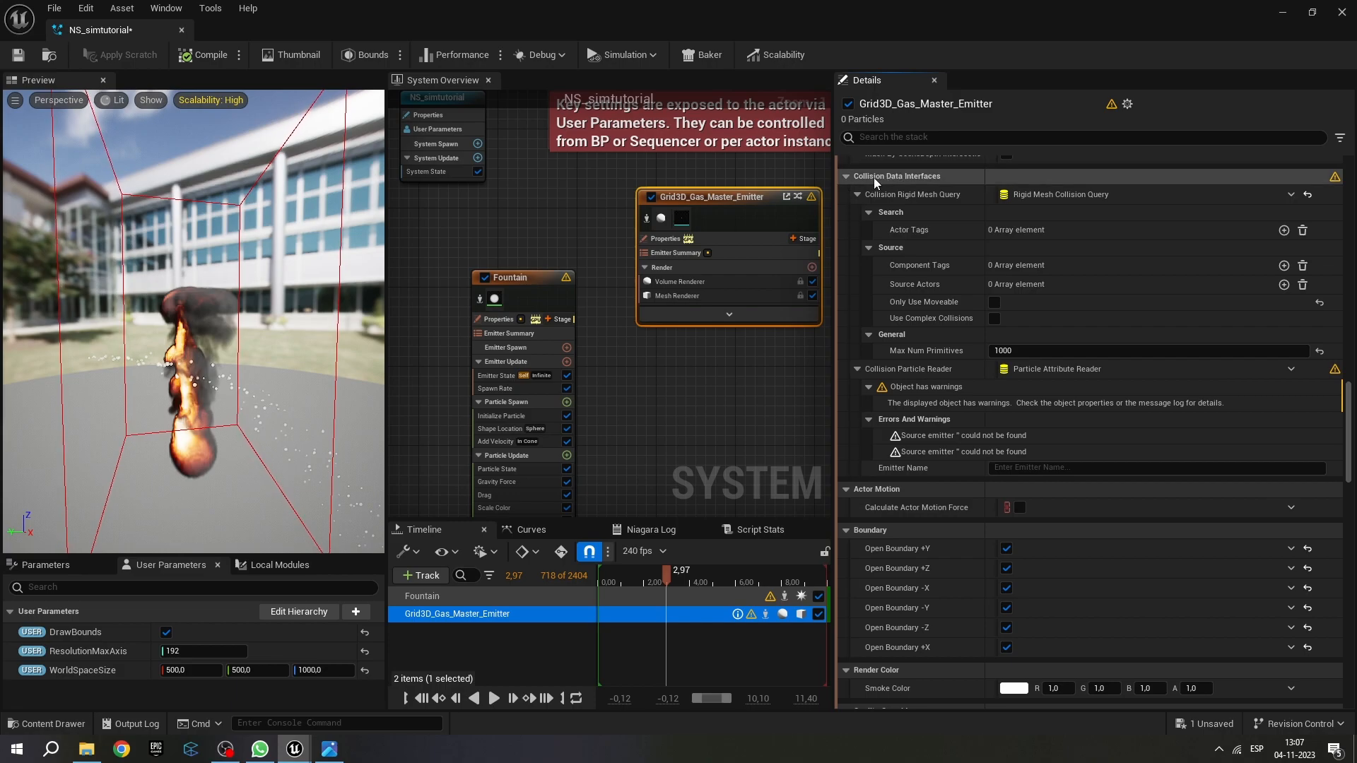
pyautogui.click(909, 177)
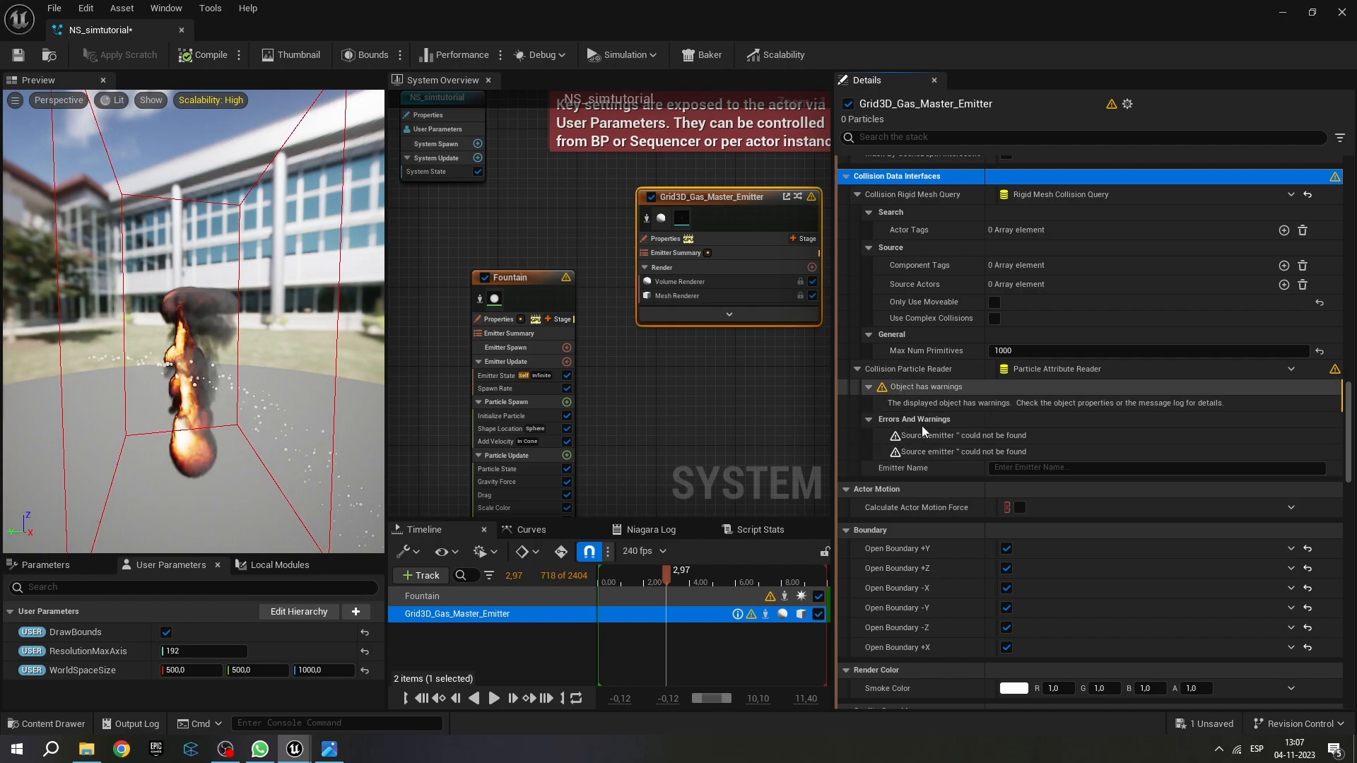
pyautogui.click(1028, 467)
pyautogui.write('foun')
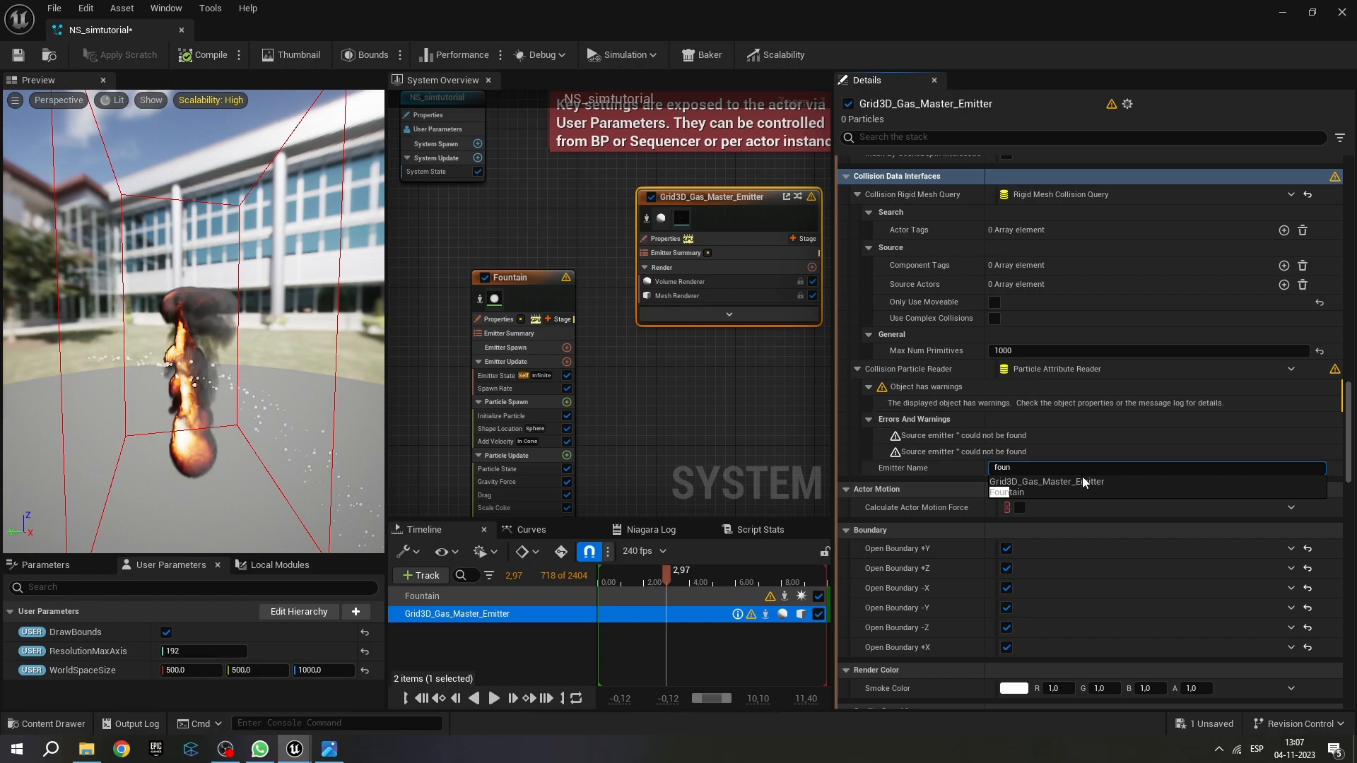
# Set the Collision Particle Reader's emitter name to Fountain and restart the simulation preview from an earlier point.
pyautogui.click(1020, 493)
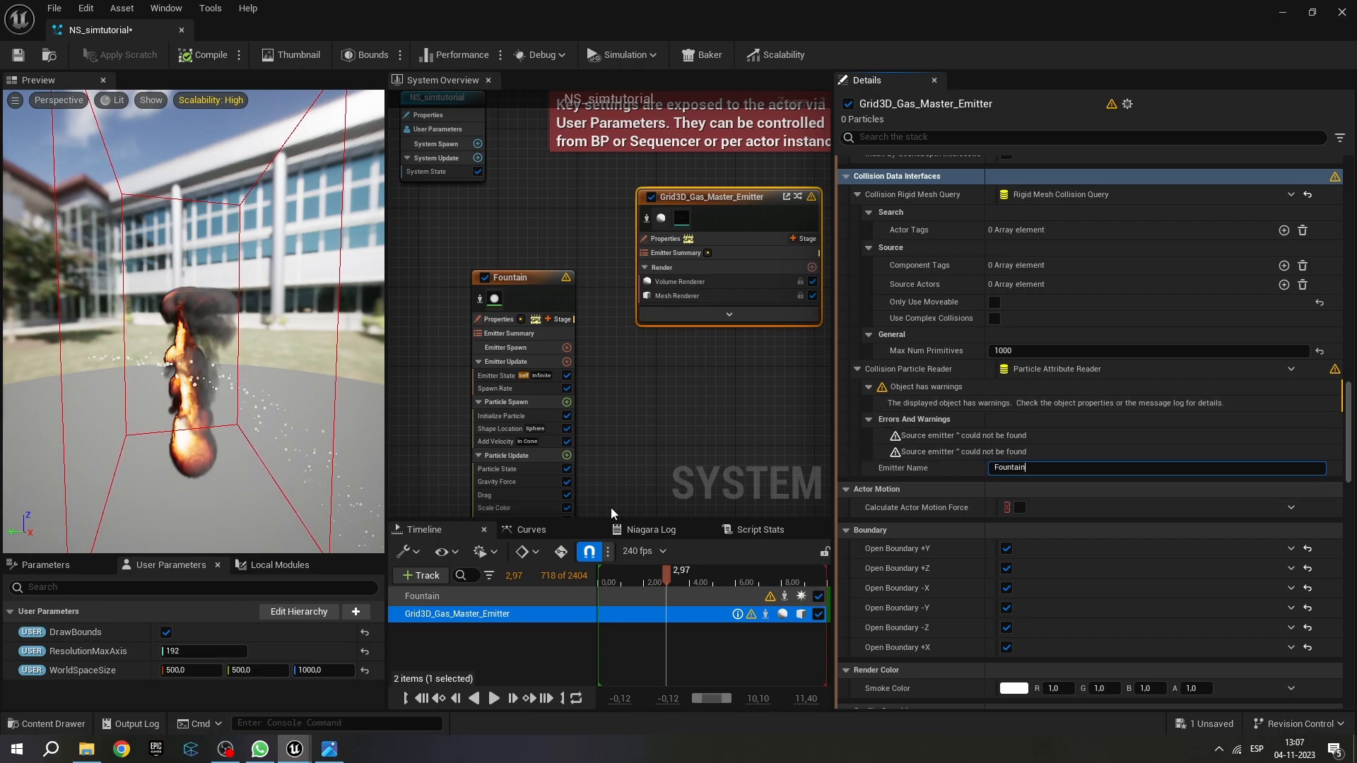
pyautogui.click(633, 576)
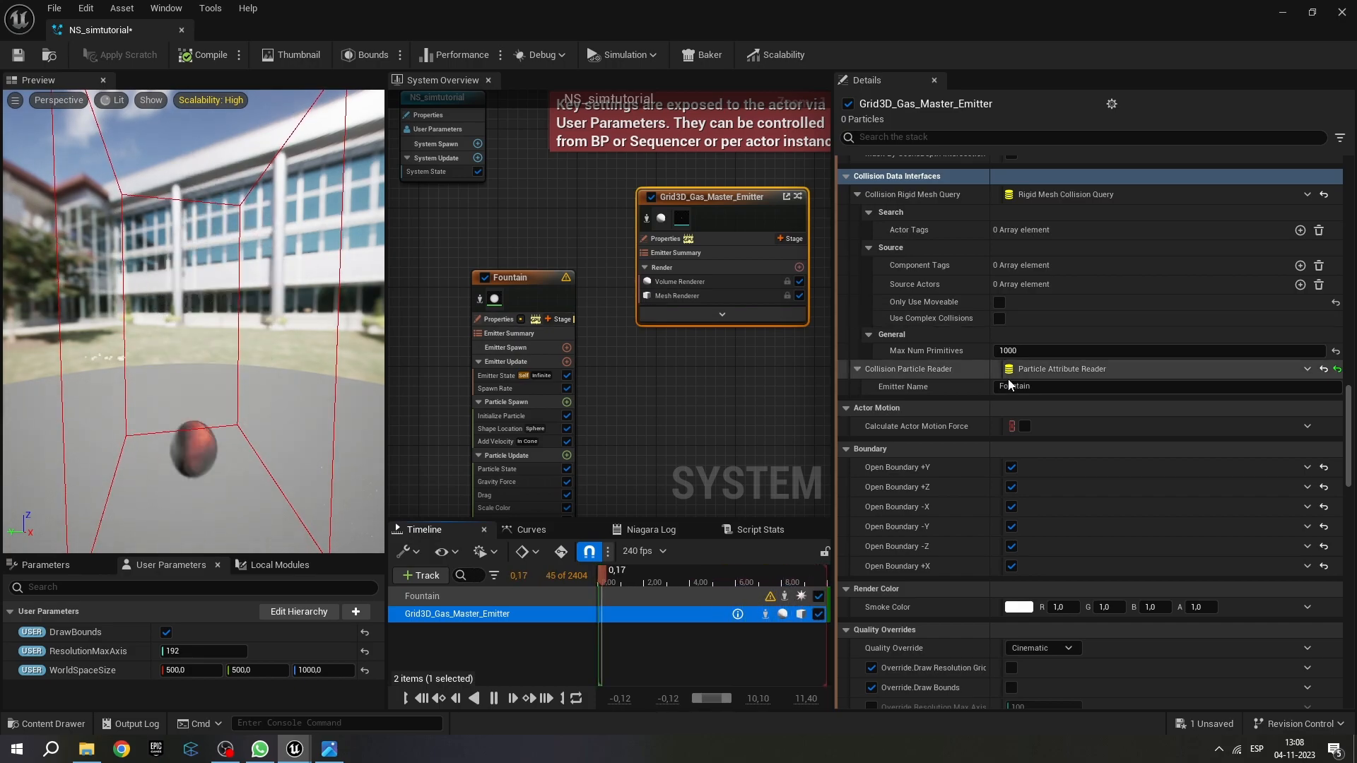
# Clear the Collision Particle Reader's emitter name and turn off Use Particle Collisions for the gas emitter.
pyautogui.click(1054, 386)
pyautogui.press('BackSpace')
pyautogui.scroll(15, 926, 269)
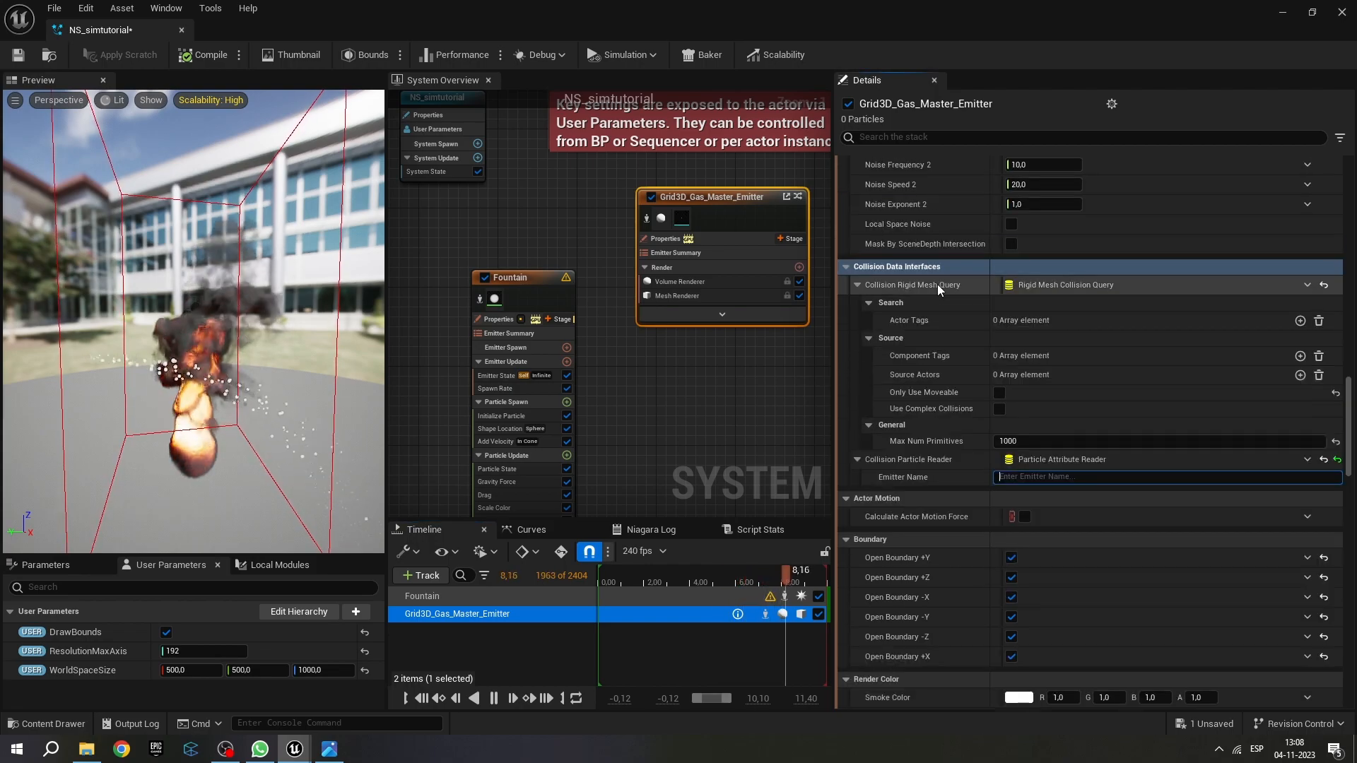
pyautogui.scroll(15, 950, 252)
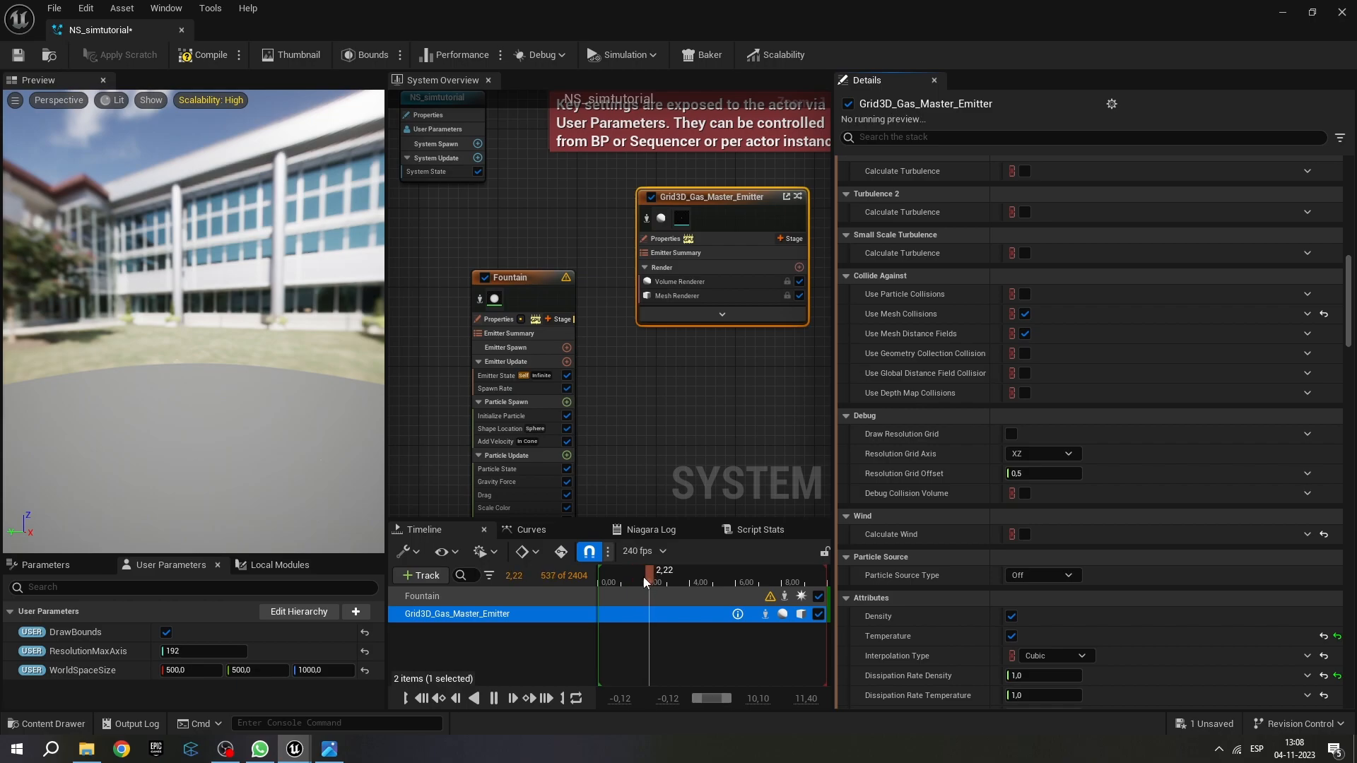
# Disable the Fountain emitter and move its node directly below the NS_simtutorial system node.
pyautogui.click(656, 576)
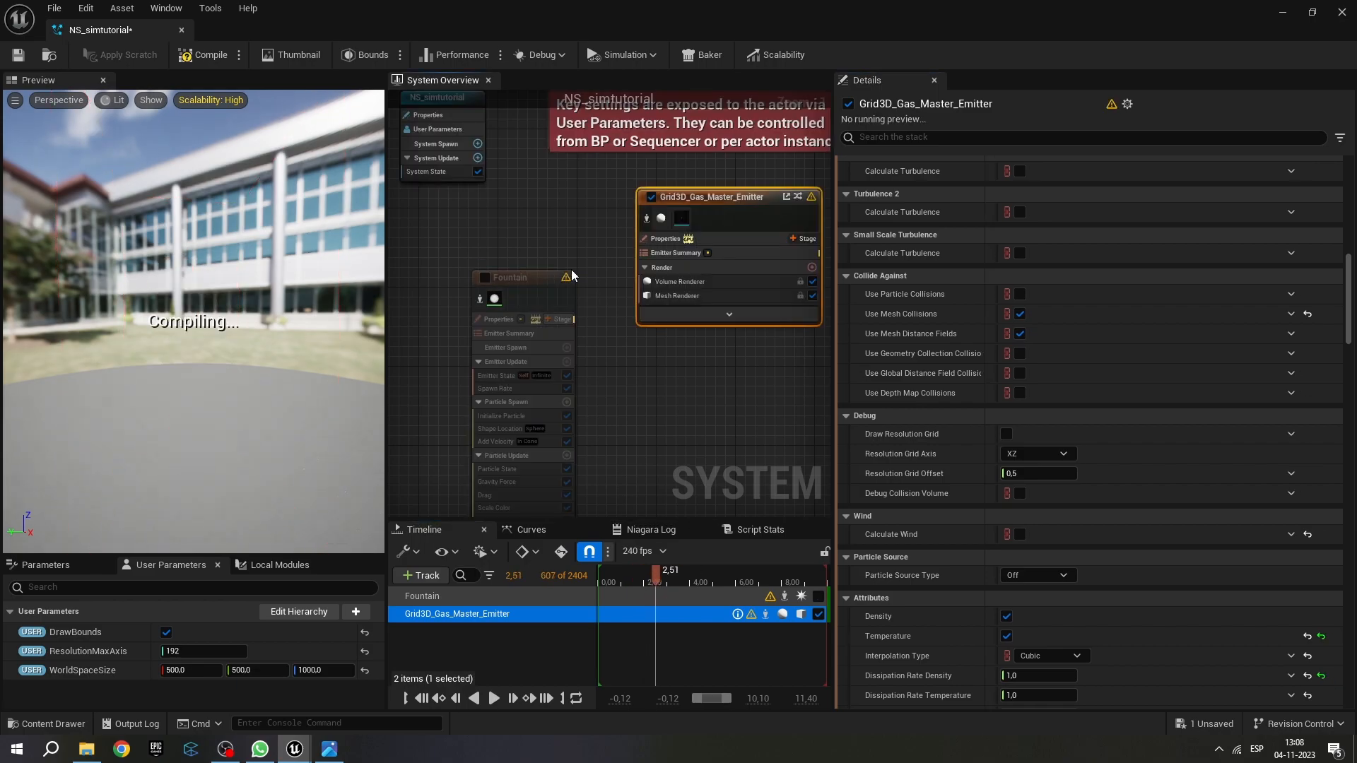
pyautogui.moveTo(541, 280); pyautogui.dragTo(468, 222)
# Turn off Use Mesh Distance Fields in the Grid3D_Gas_Master_Emitter's collision settings and save the system.
pyautogui.click(739, 198)
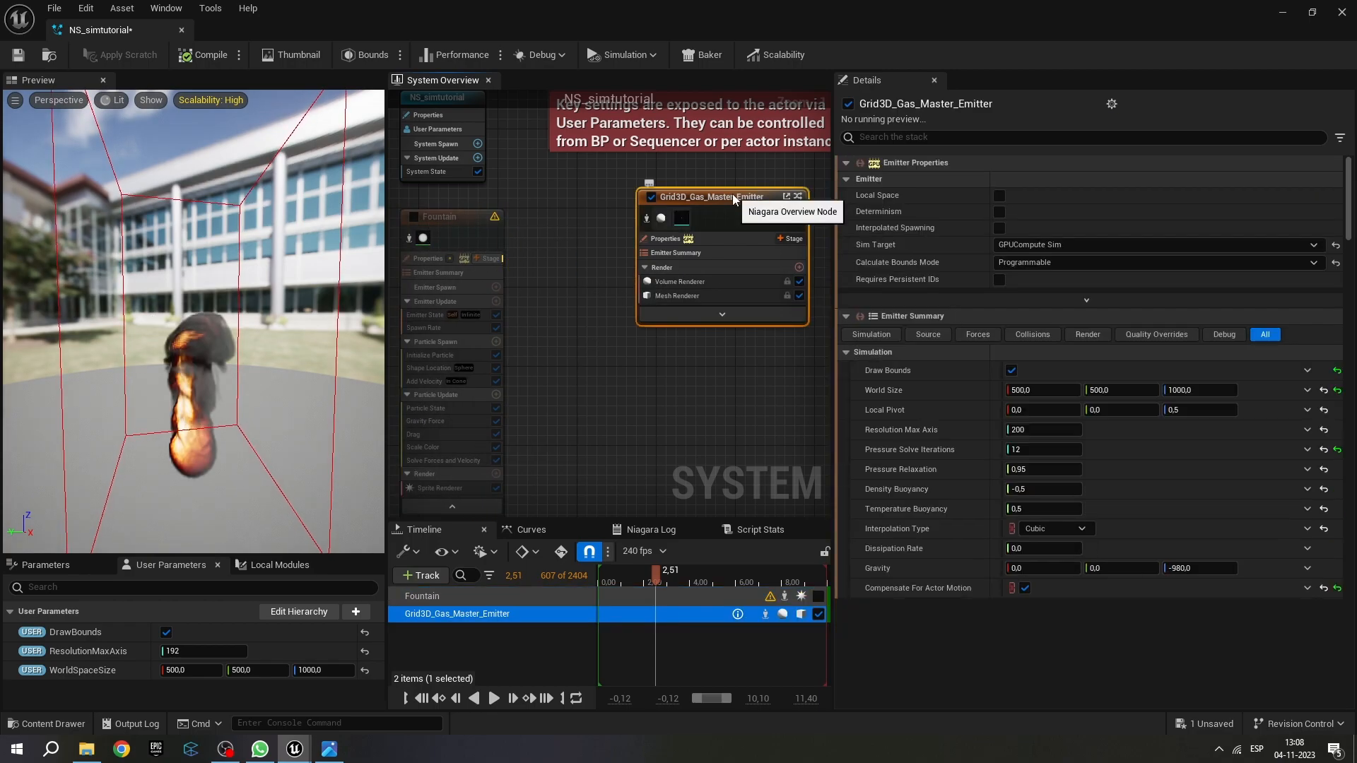
pyautogui.scroll(-2, 910, 205)
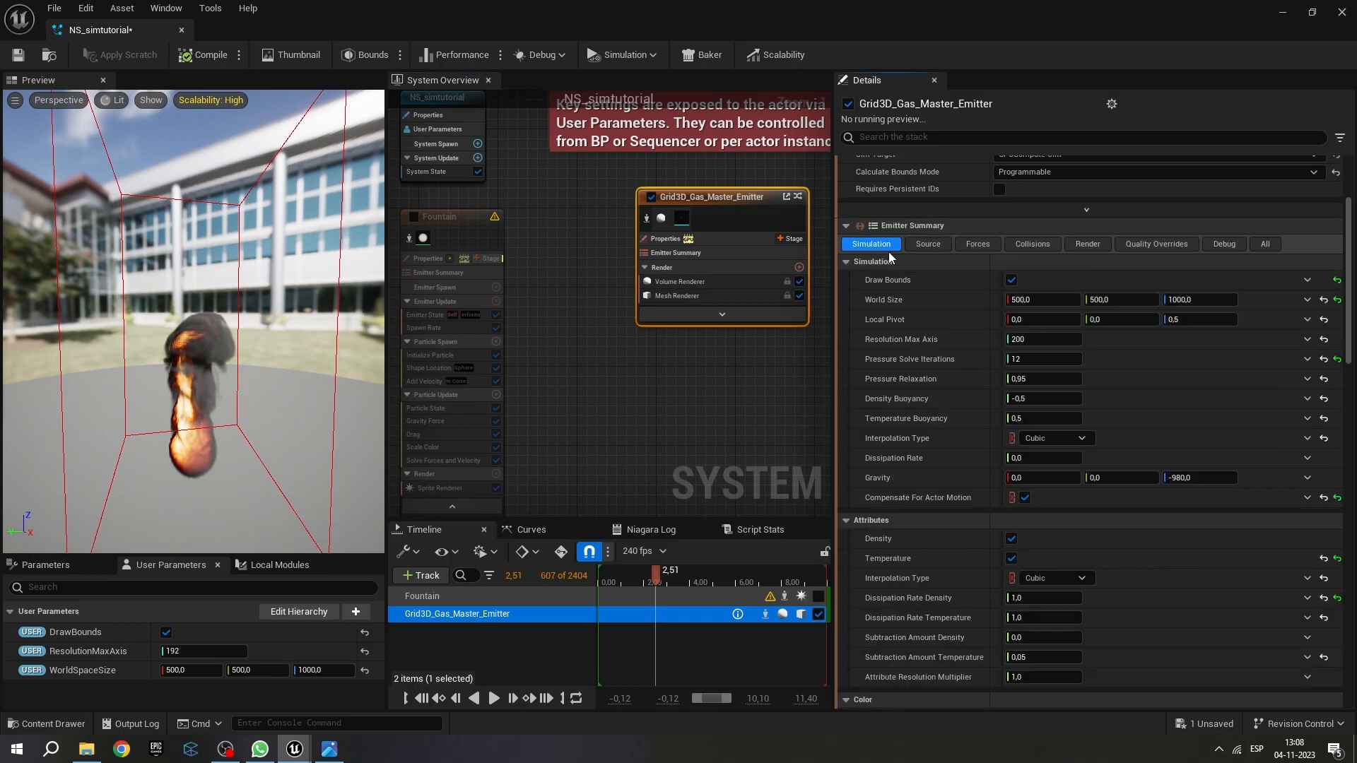
pyautogui.click(1031, 243)
pyautogui.scroll(1, 1029, 269)
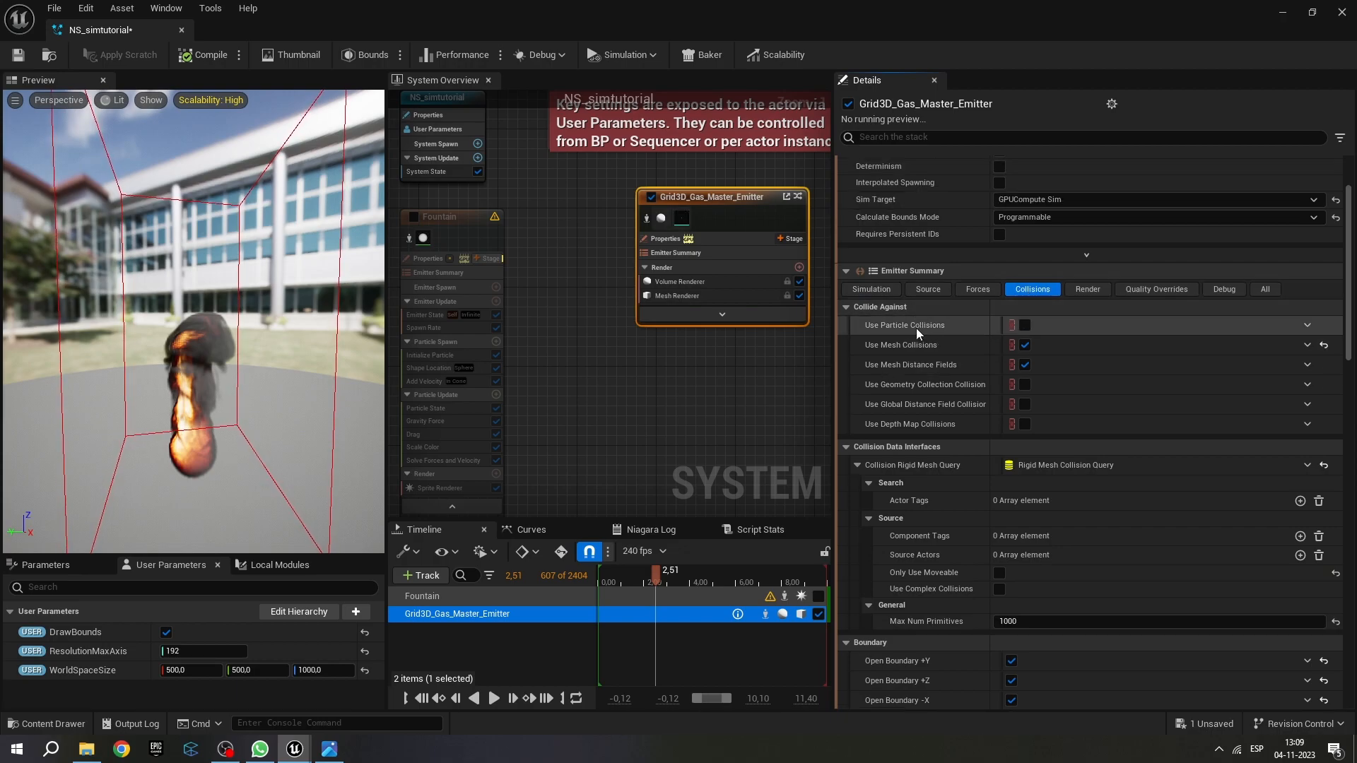
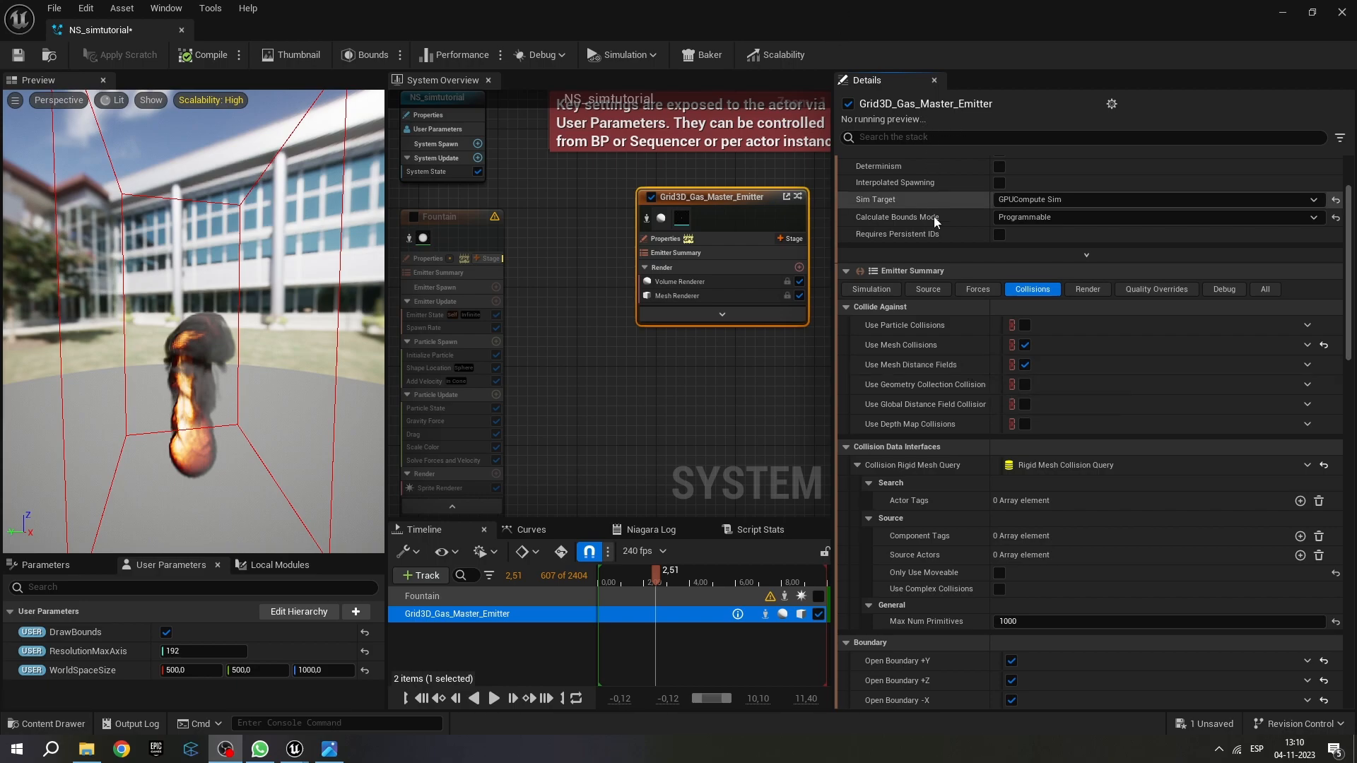
pyautogui.click(1025, 365)
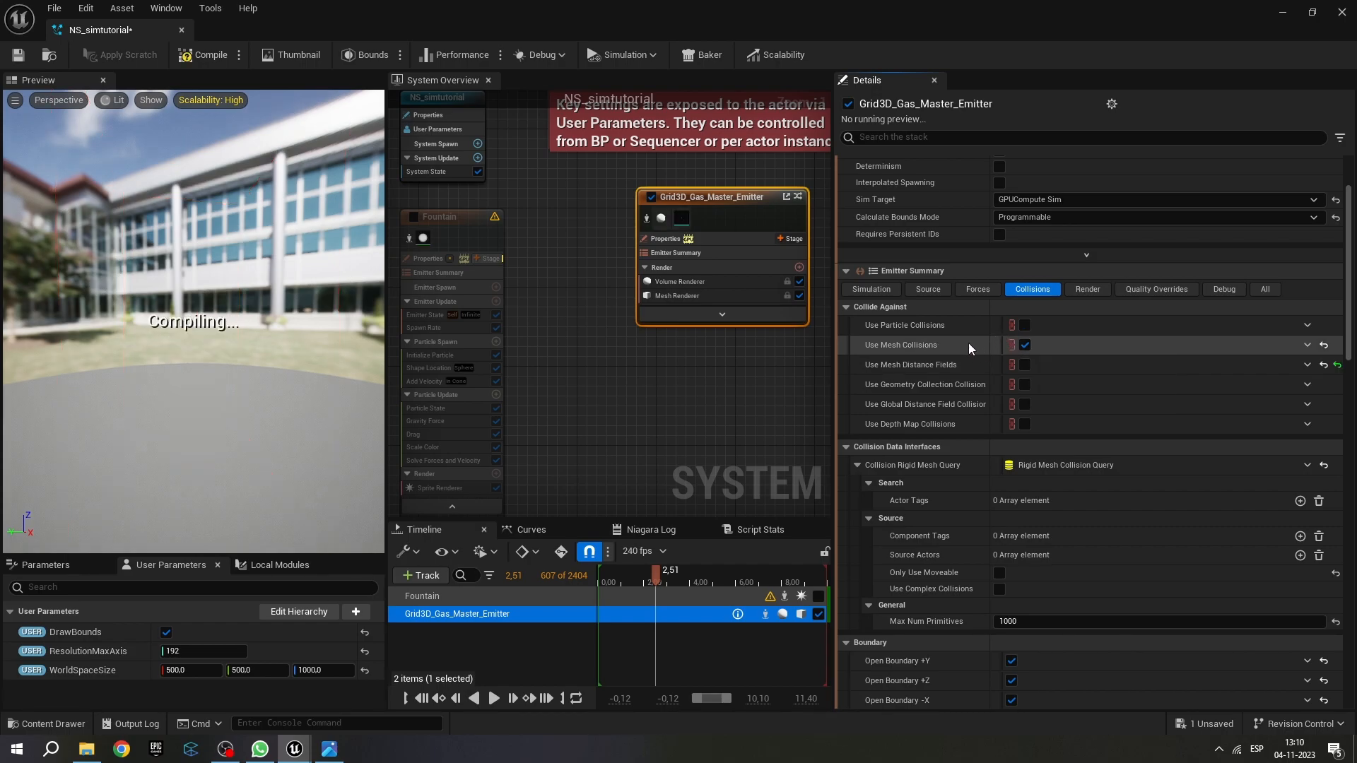
pyautogui.moveTo(947, 352)
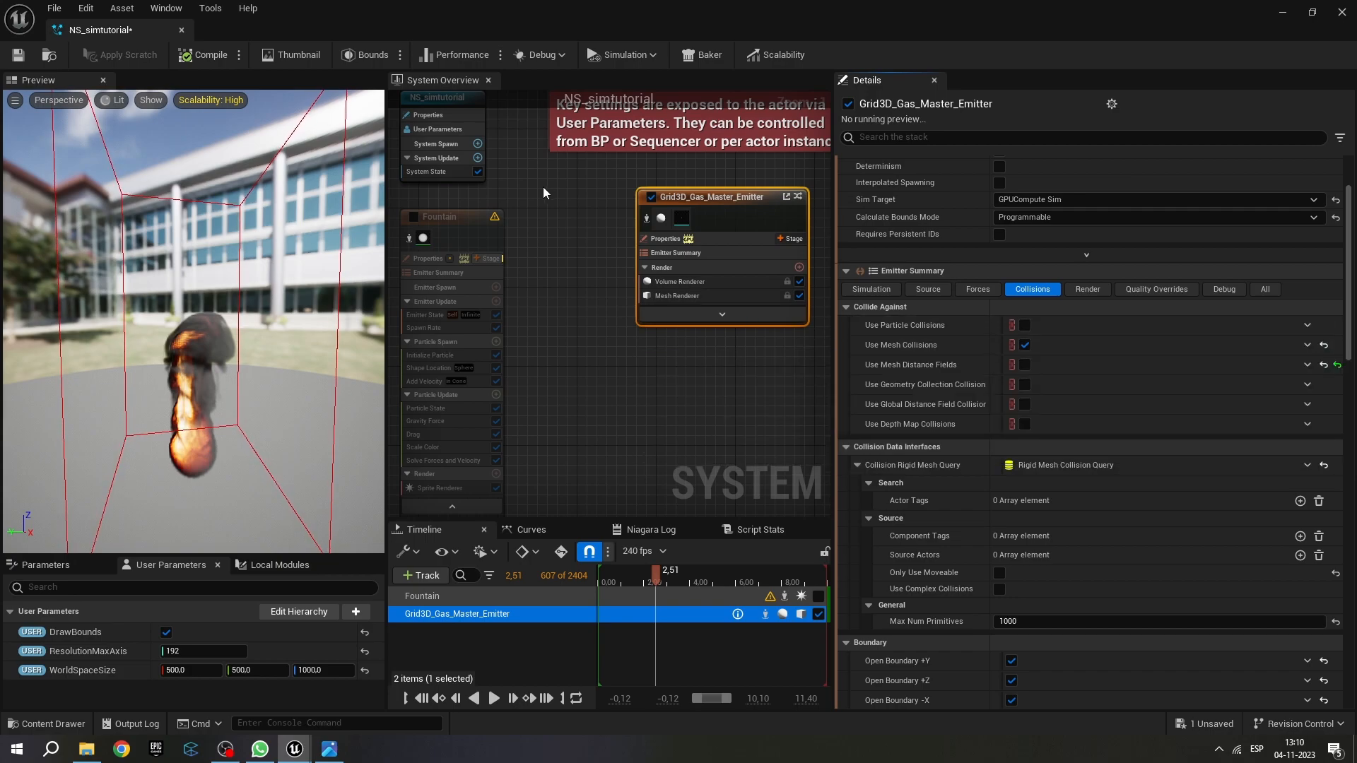
pyautogui.click(21, 57)
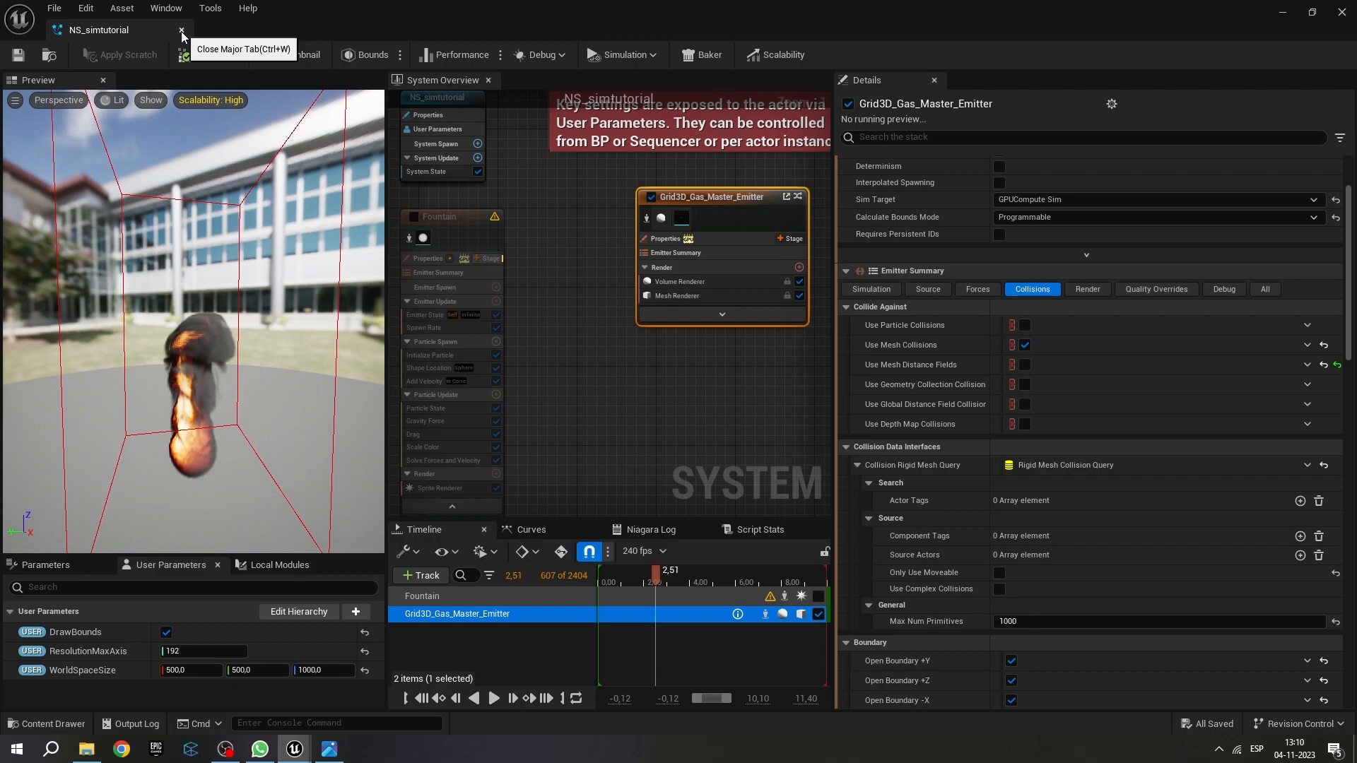
# Close the Niagara system and make the NS_simtutorial actor visible in the level.
pyautogui.click(181, 31)
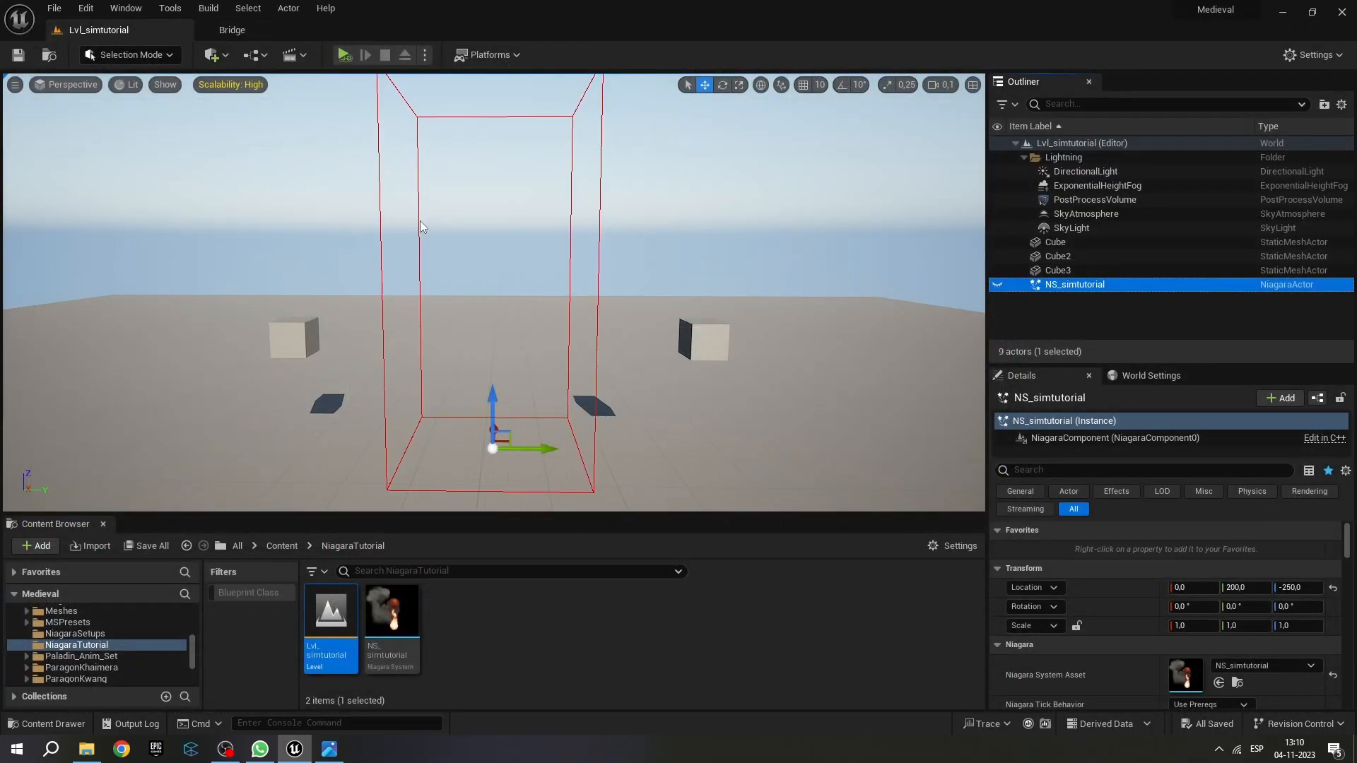
pyautogui.click(998, 284)
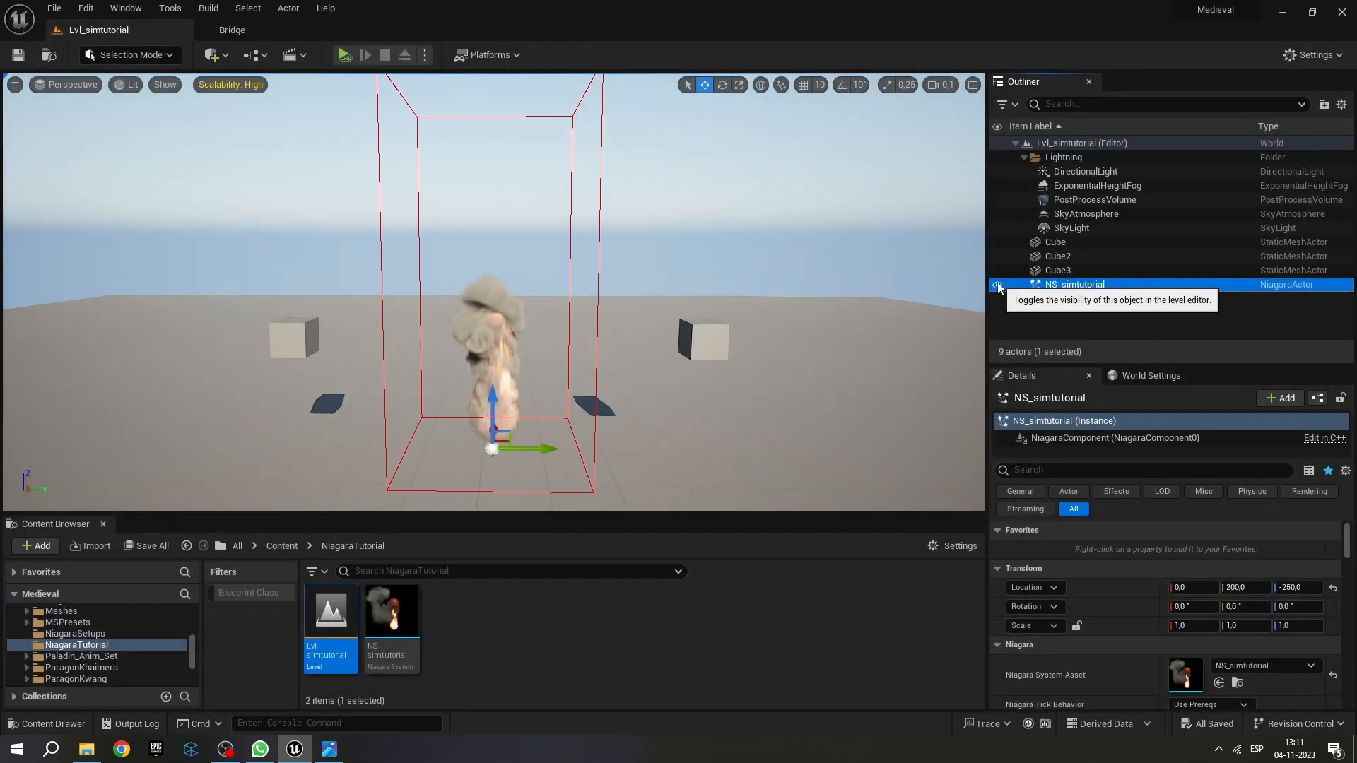
# Move Cube2 along Y into the fire column to about 201, and back out to about 764.
pyautogui.click(705, 343)
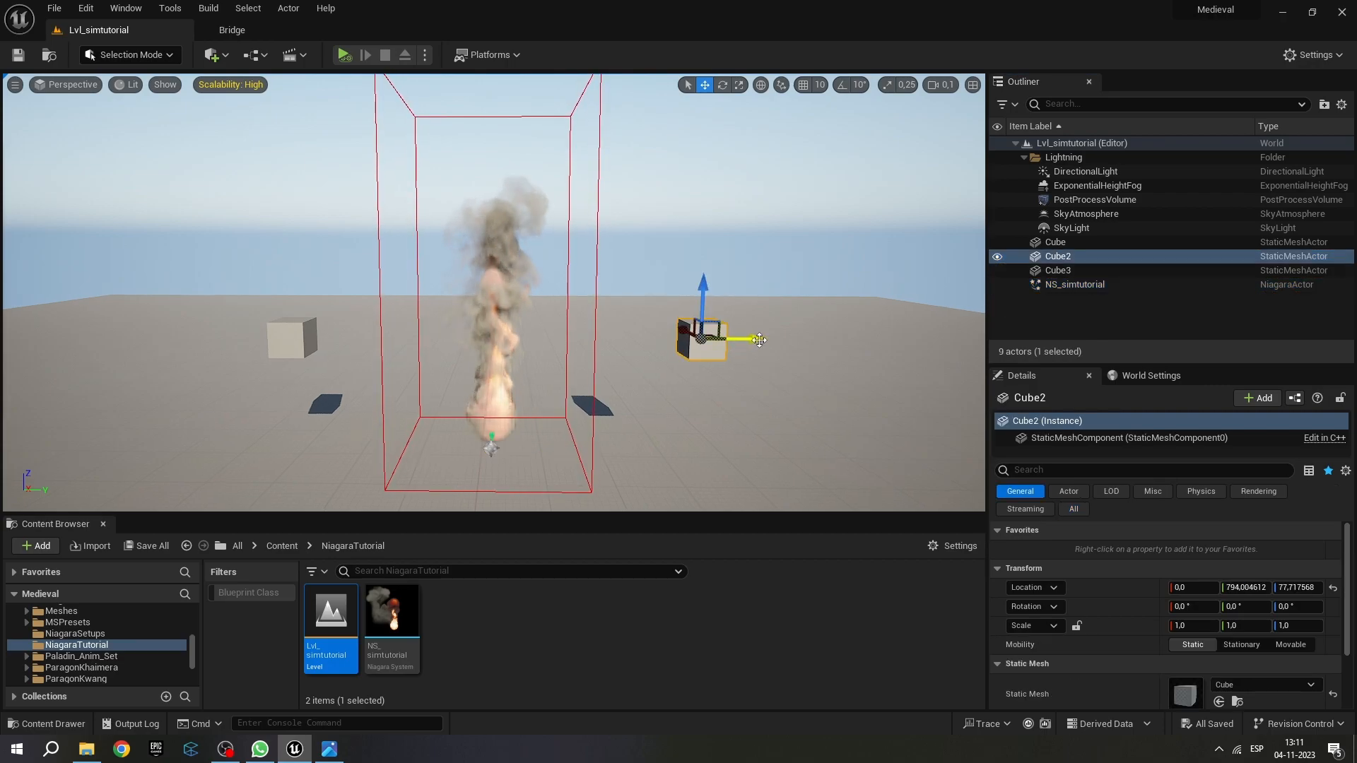
pyautogui.moveTo(761, 343); pyautogui.dragTo(551, 400)
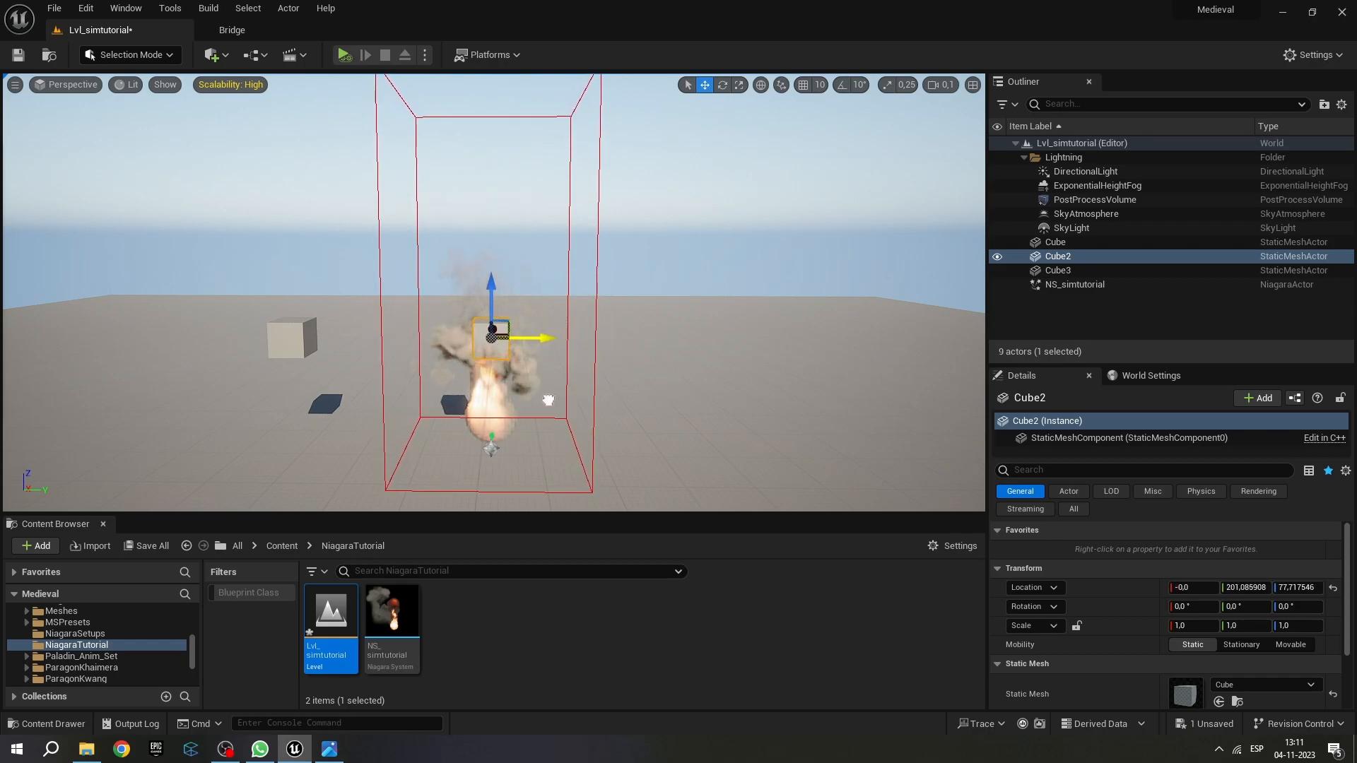
pyautogui.click(583, 395)
pyautogui.click(503, 331)
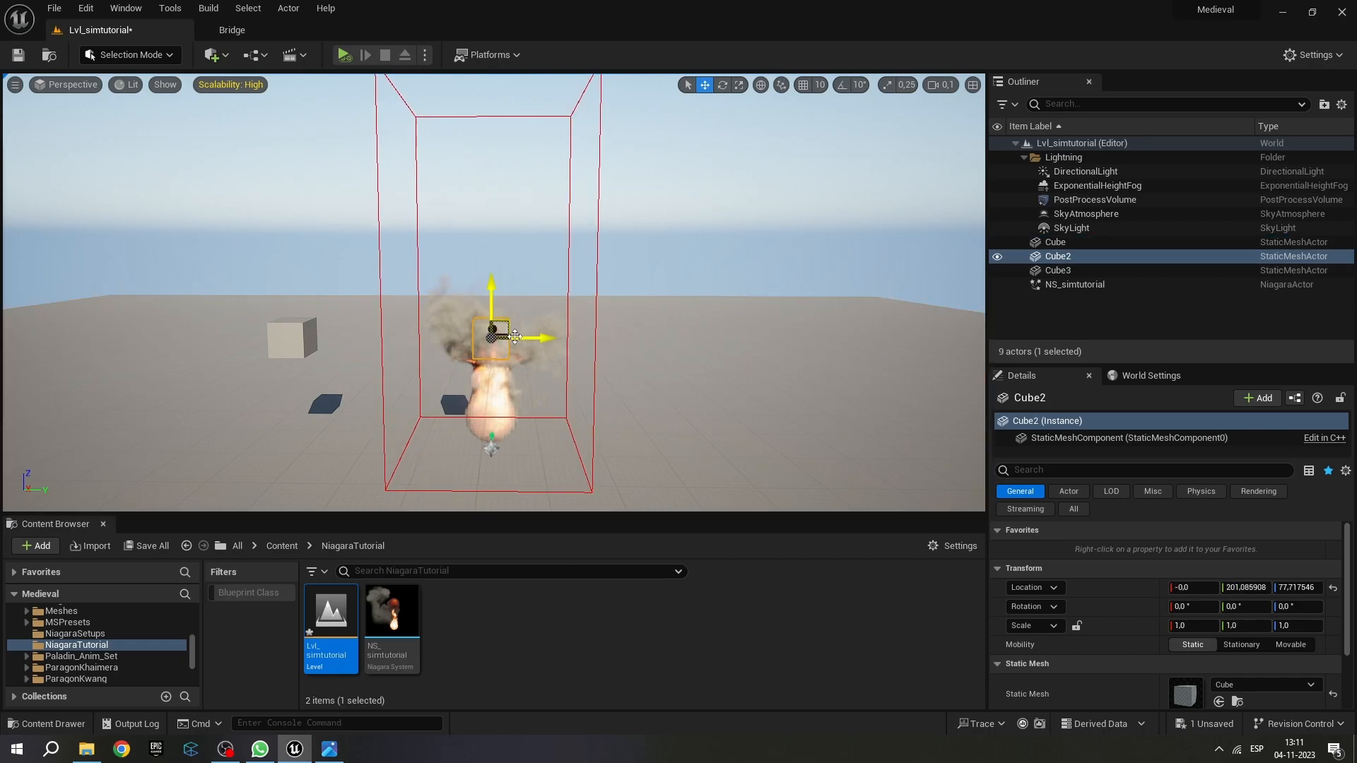
pyautogui.moveTo(541, 343); pyautogui.dragTo(732, 348)
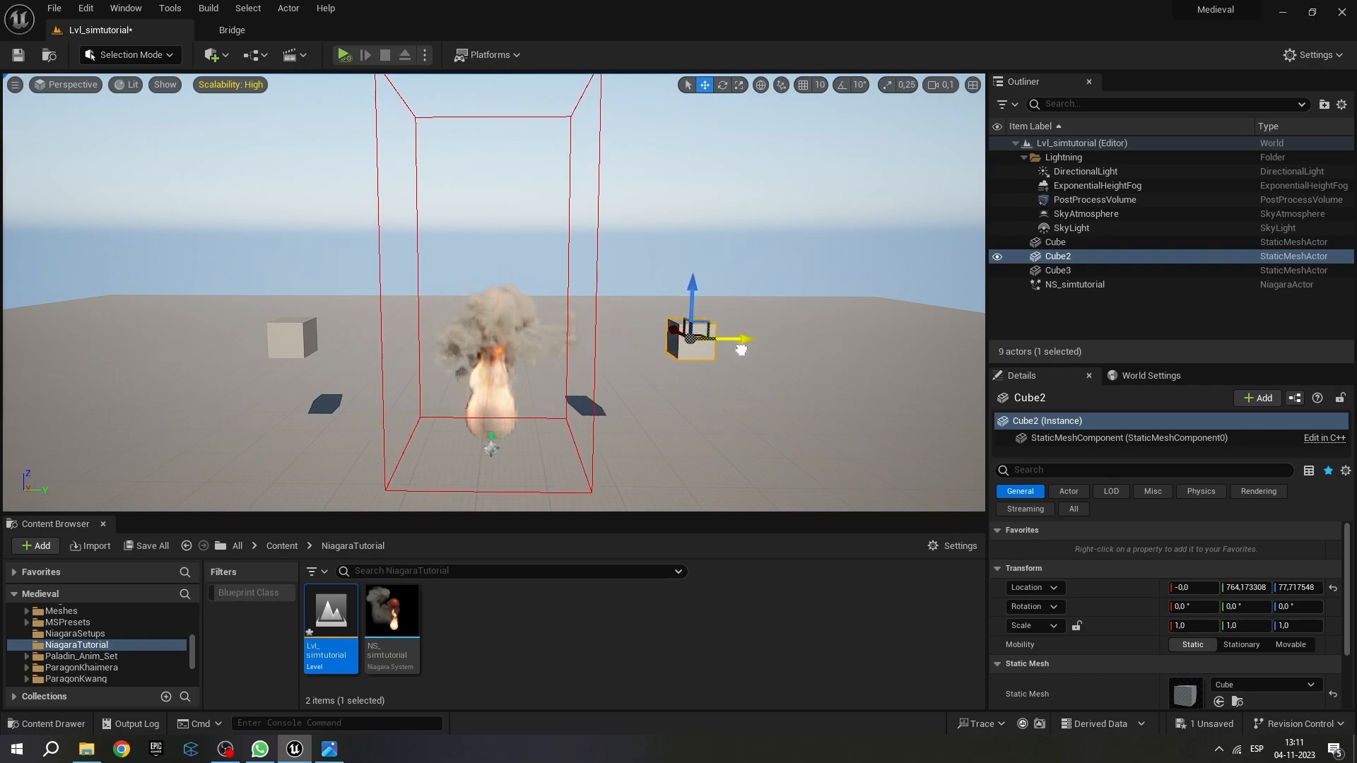
# Move Cube3 to about -337 on Y, and Cube2 to the fire's edge and back out to about 687.
pyautogui.click(303, 337)
pyautogui.moveTo(347, 334); pyautogui.dragTo(358, 379)
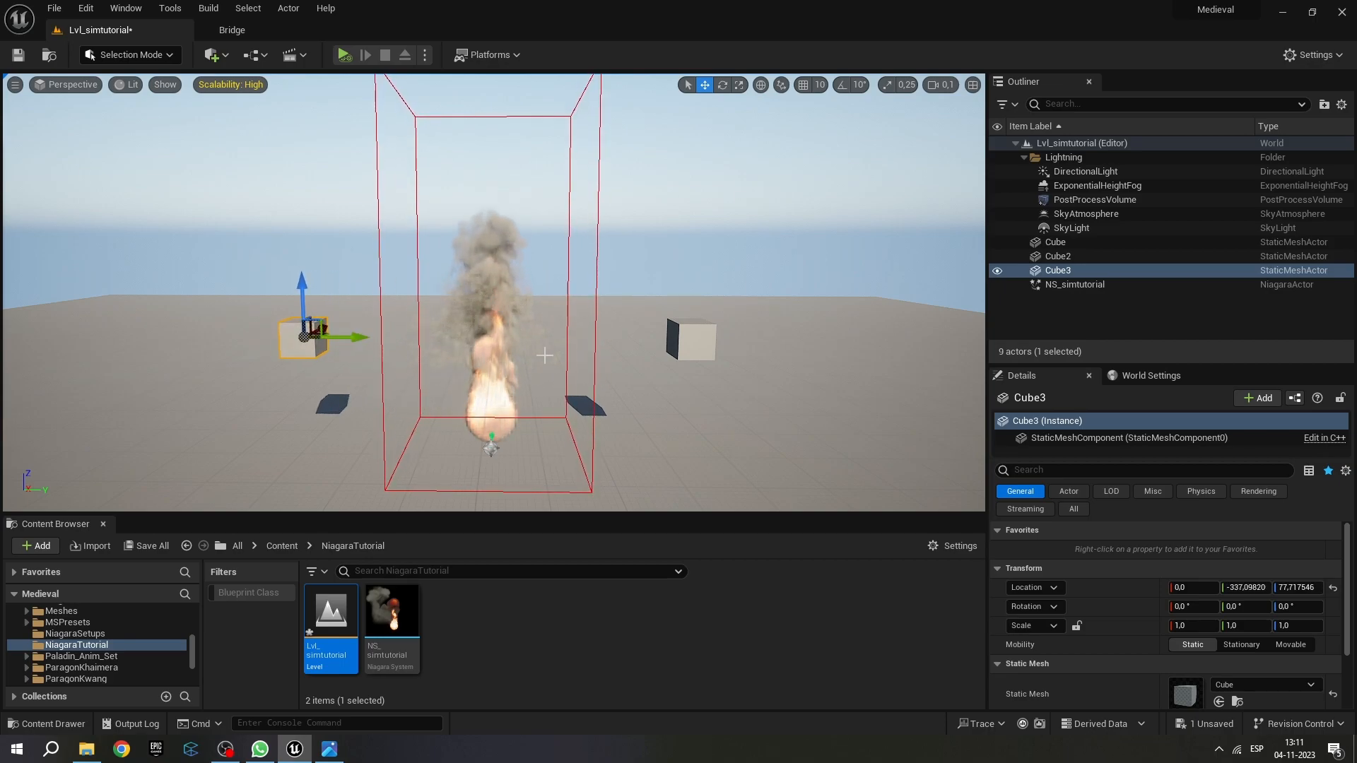
pyautogui.click(691, 339)
pyautogui.moveTo(743, 338); pyautogui.dragTo(619, 345)
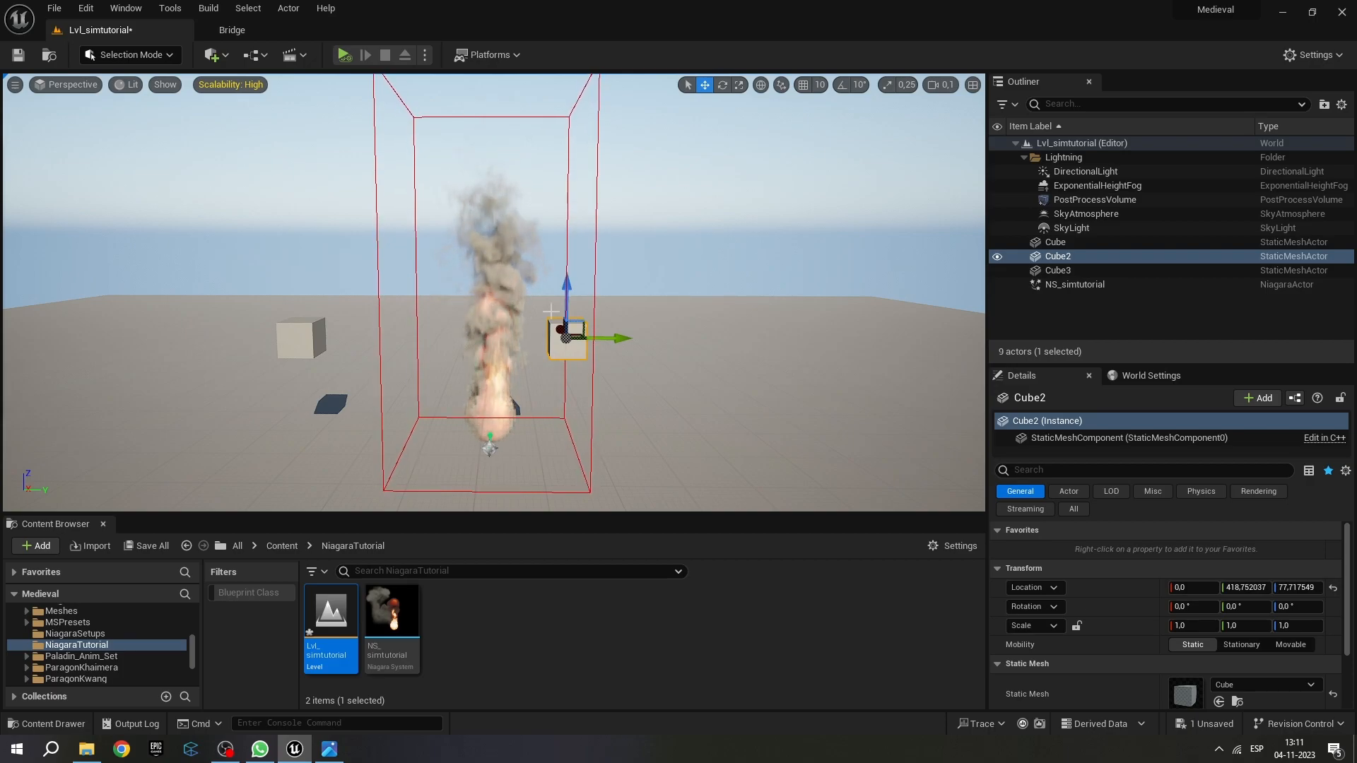
pyautogui.moveTo(617, 338); pyautogui.dragTo(690, 307)
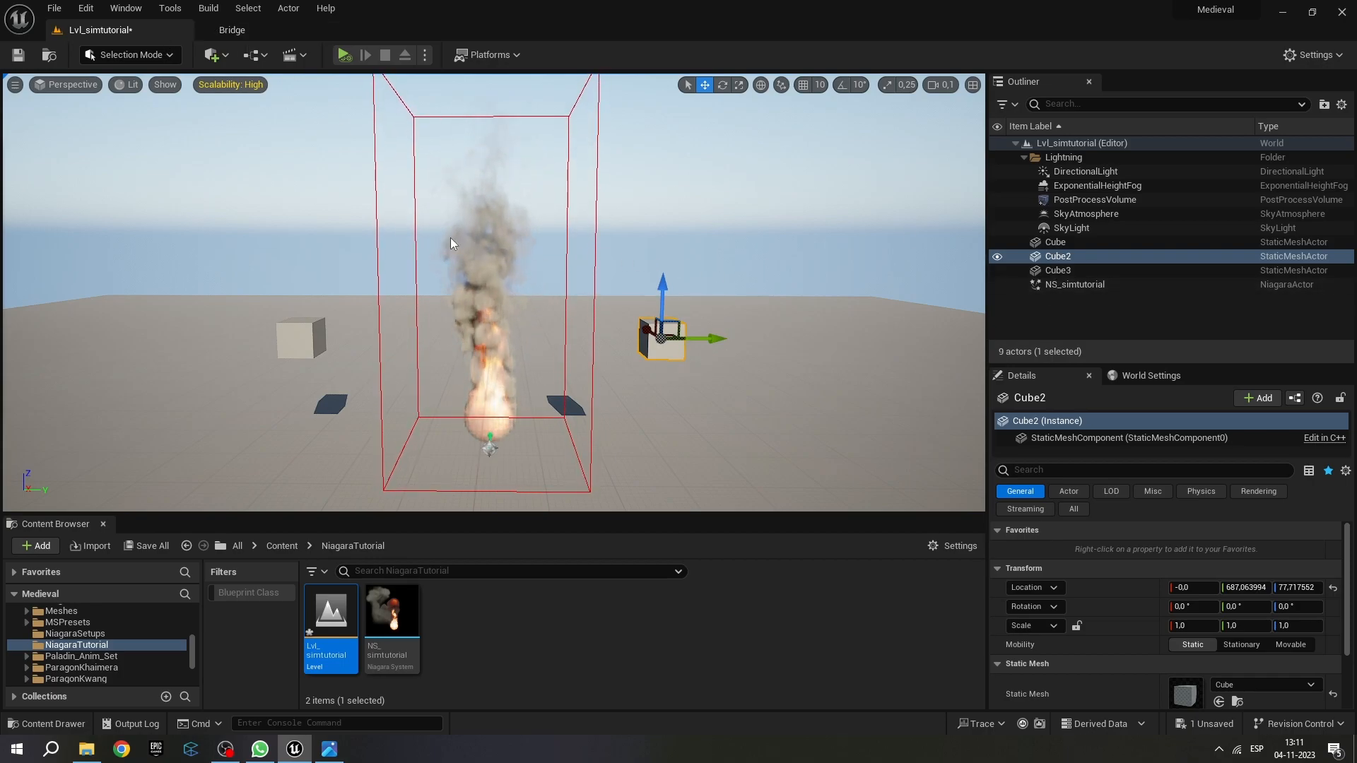
# Hide the NS_simtutorial actor in the level and open its Niagara system for editing.
pyautogui.click(997, 285)
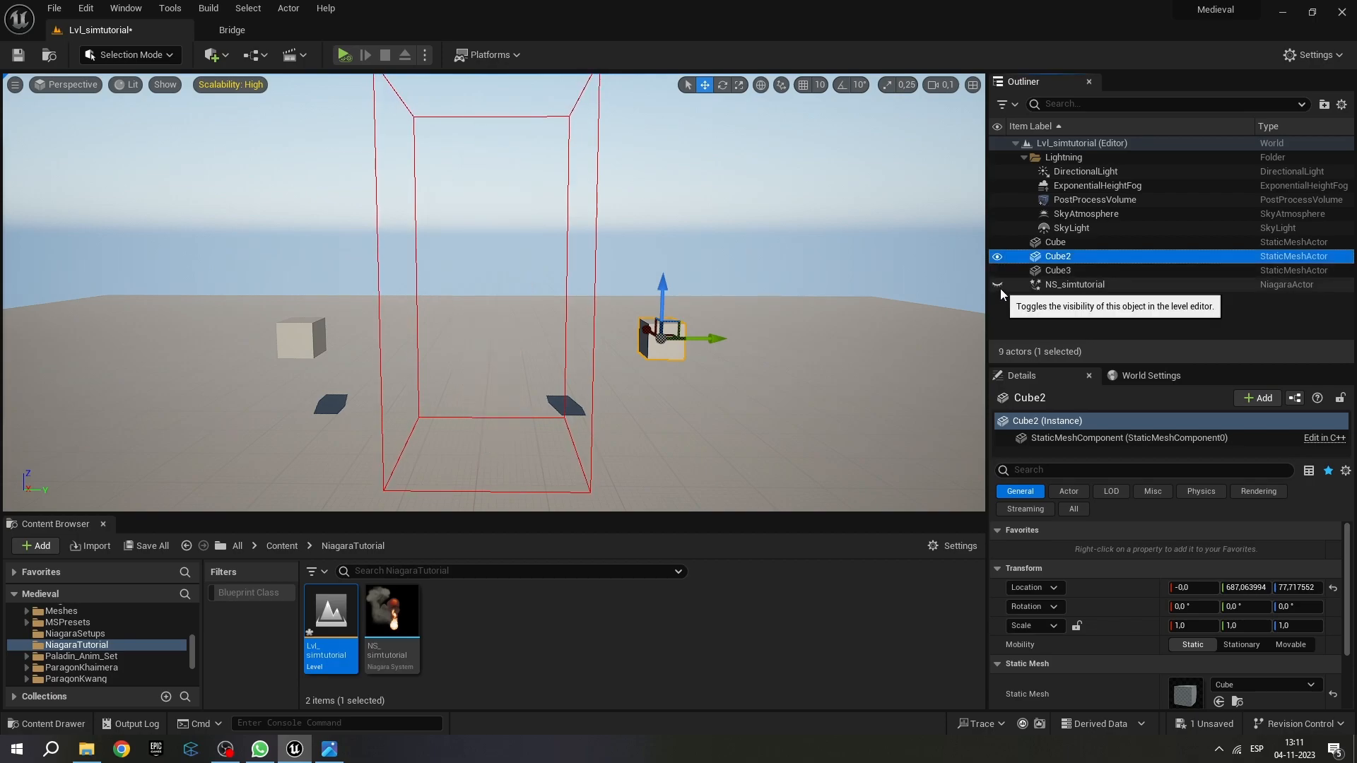
pyautogui.click(1069, 284)
pyautogui.rightClick(1071, 286)
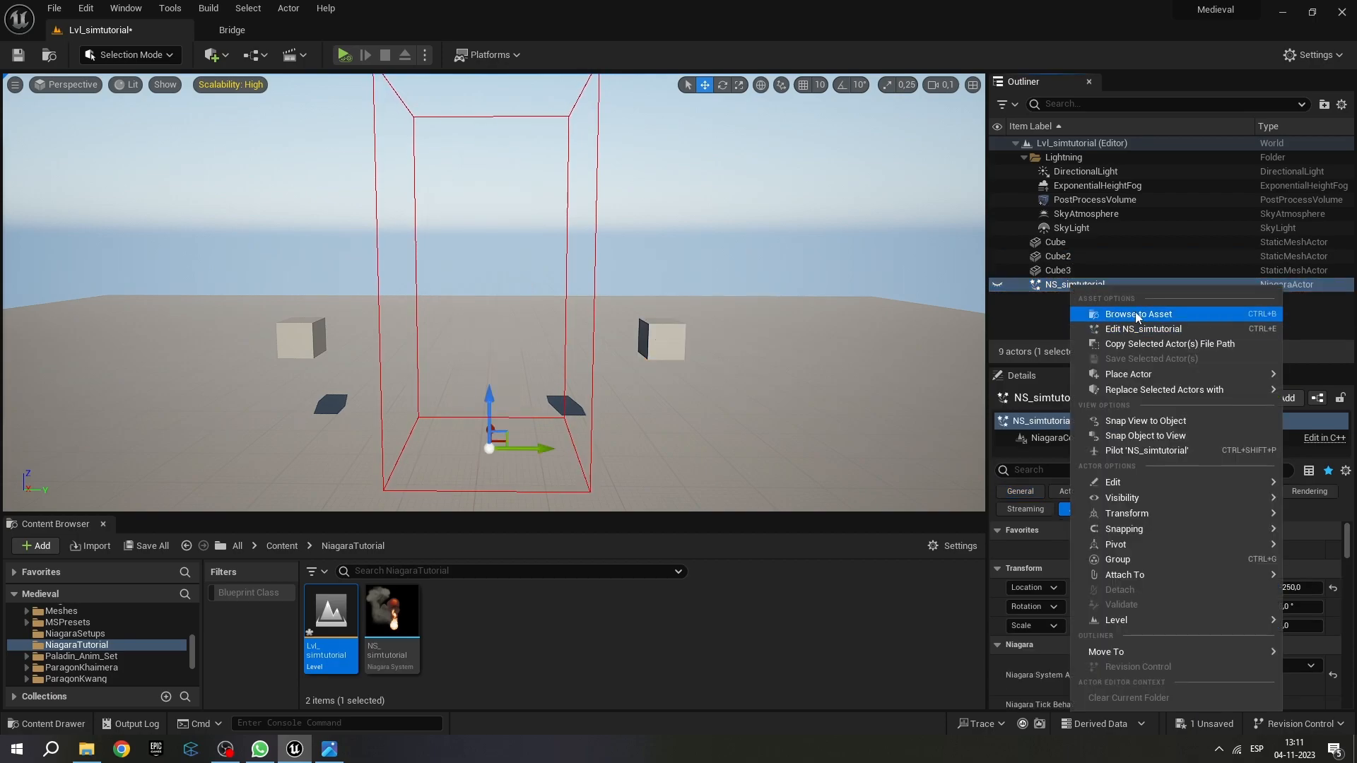
pyautogui.click(1127, 328)
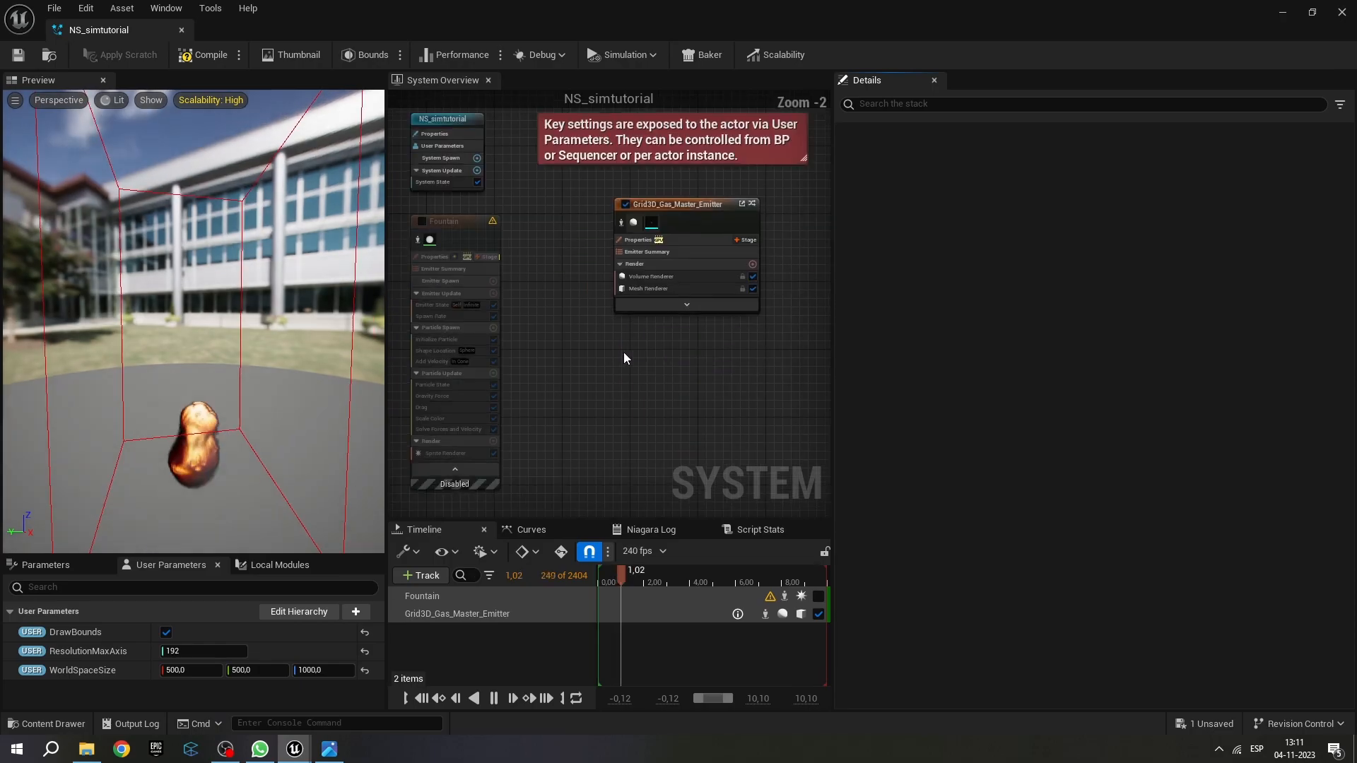
# Add an Actor Tags element named Collider to the gas emitter's Collision Rigid Mesh Query.
pyautogui.click(676, 575)
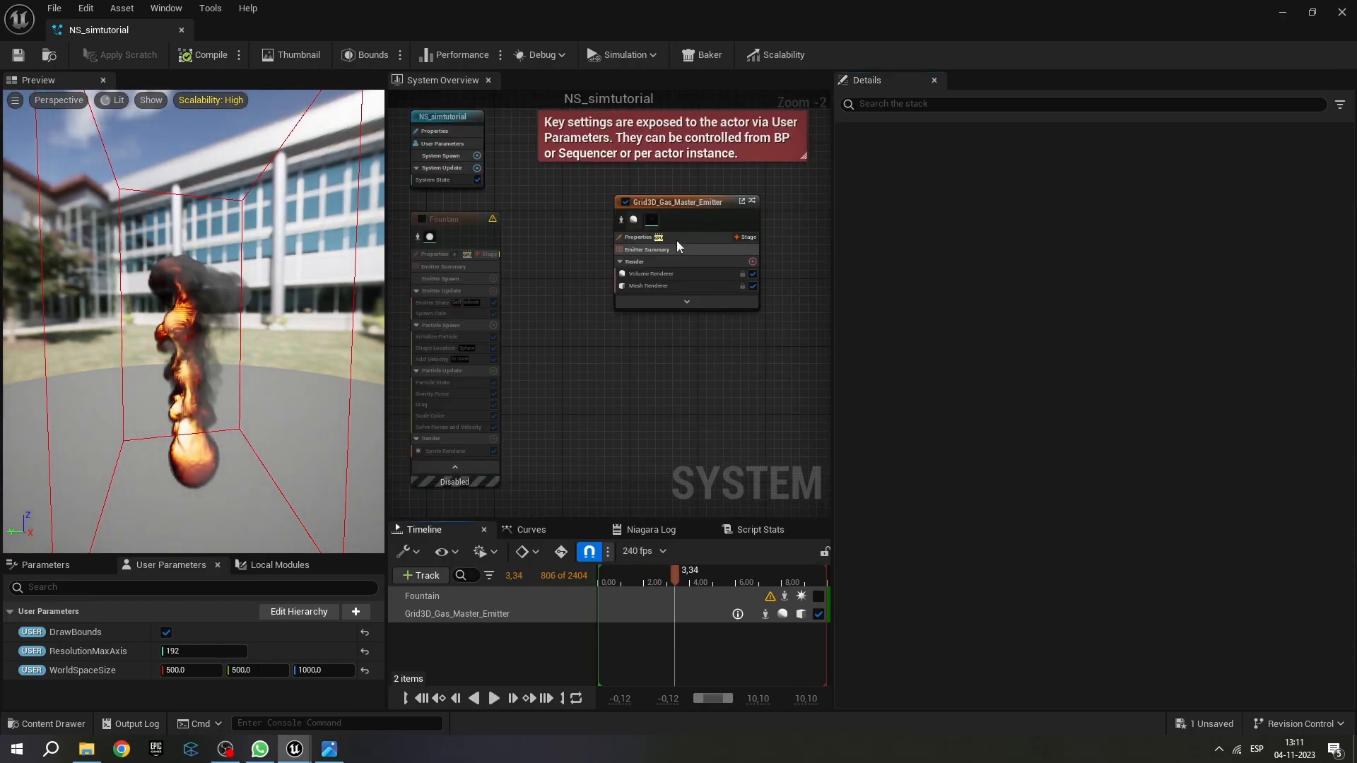
pyautogui.click(680, 201)
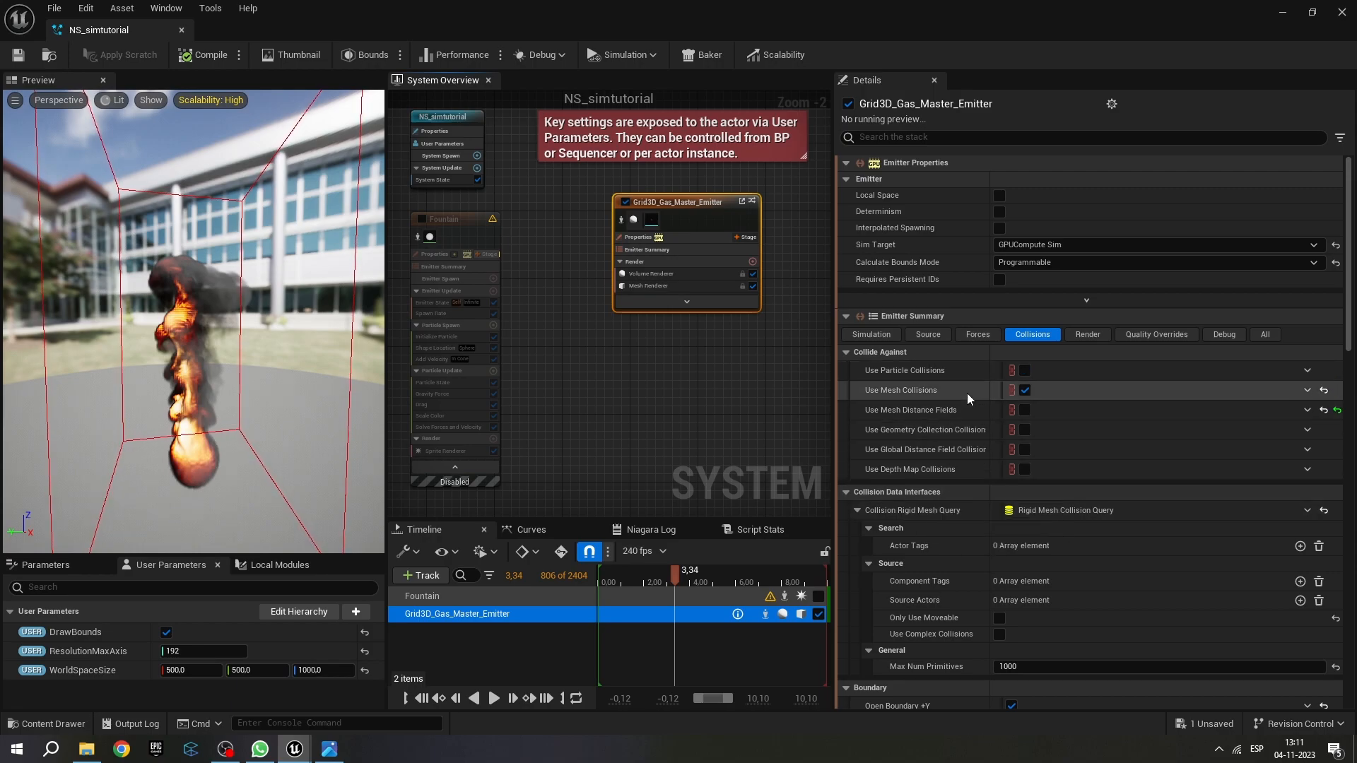
pyautogui.scroll(-3, 966, 393)
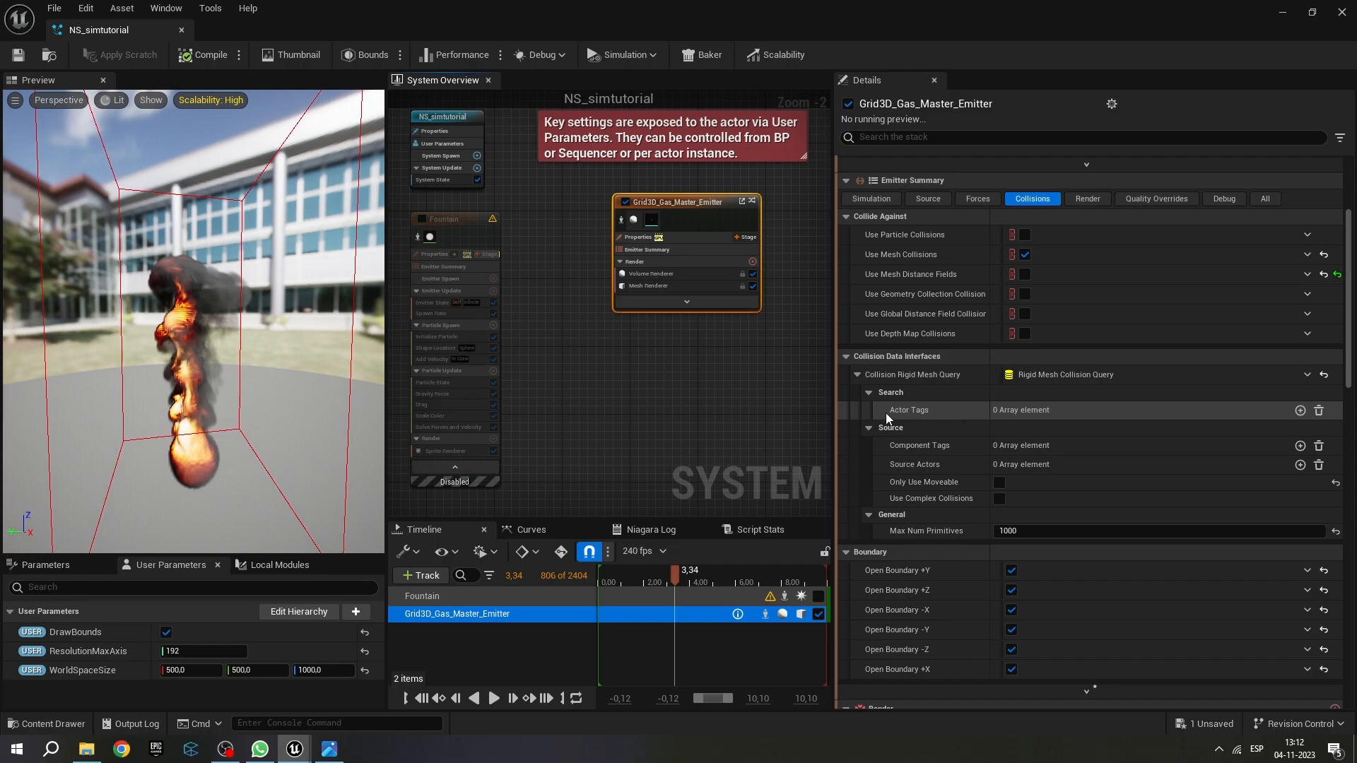
pyautogui.click(1011, 416)
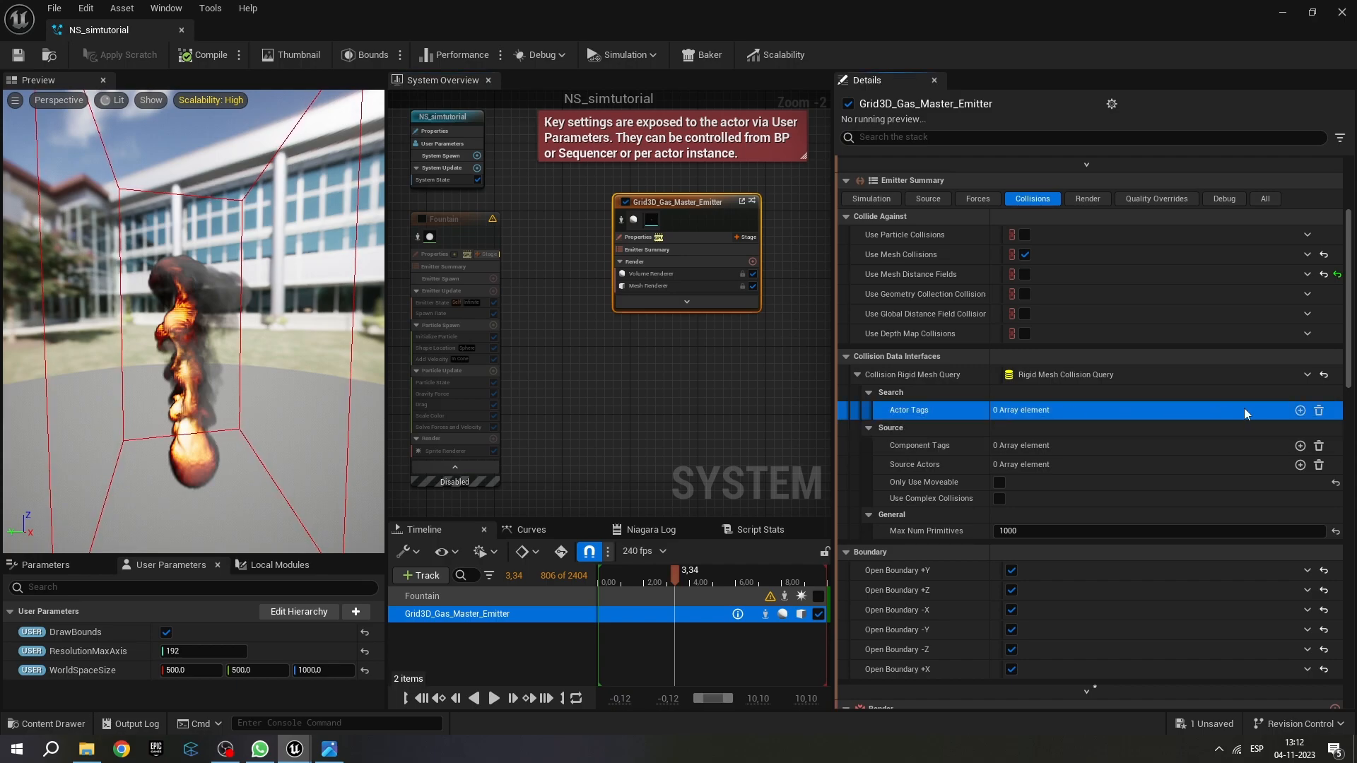
pyautogui.click(1299, 410)
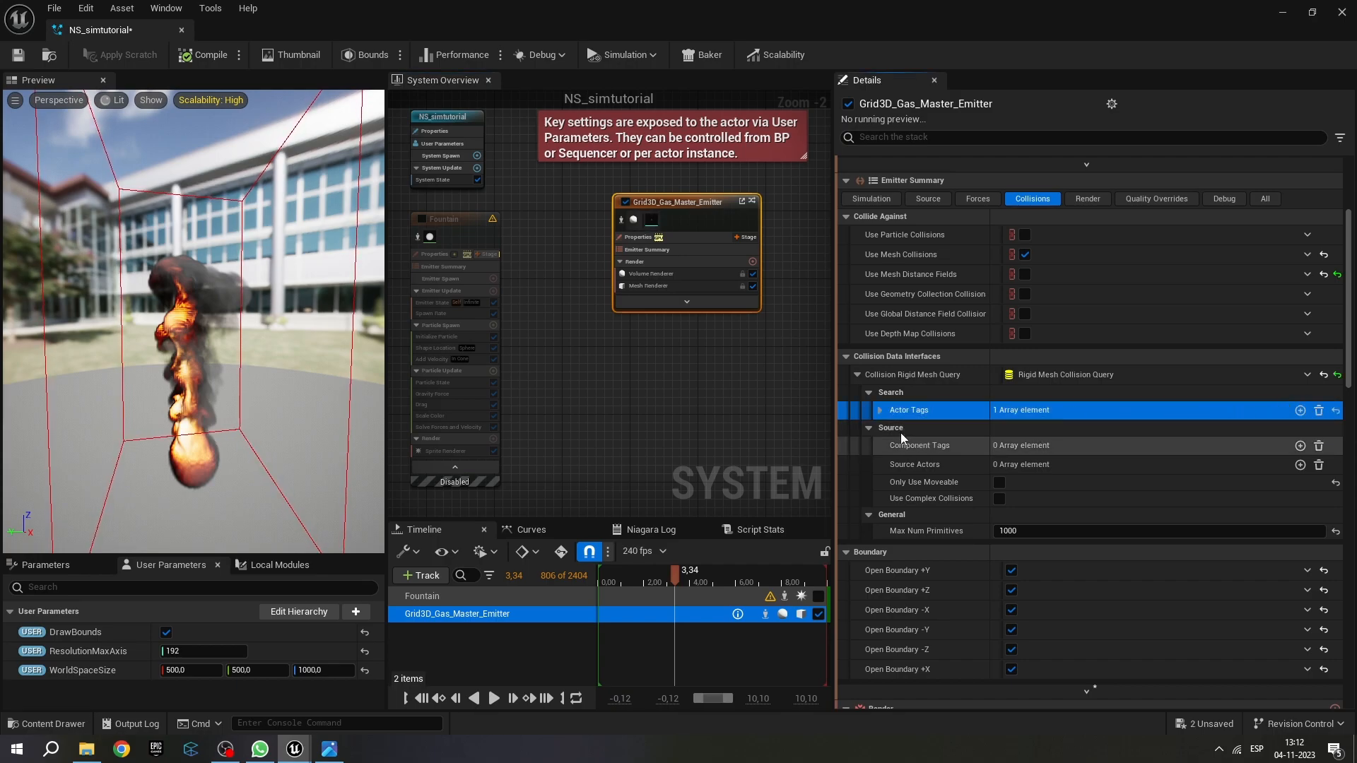
pyautogui.click(875, 431)
pyautogui.click(870, 429)
pyautogui.click(881, 410)
pyautogui.click(1073, 431)
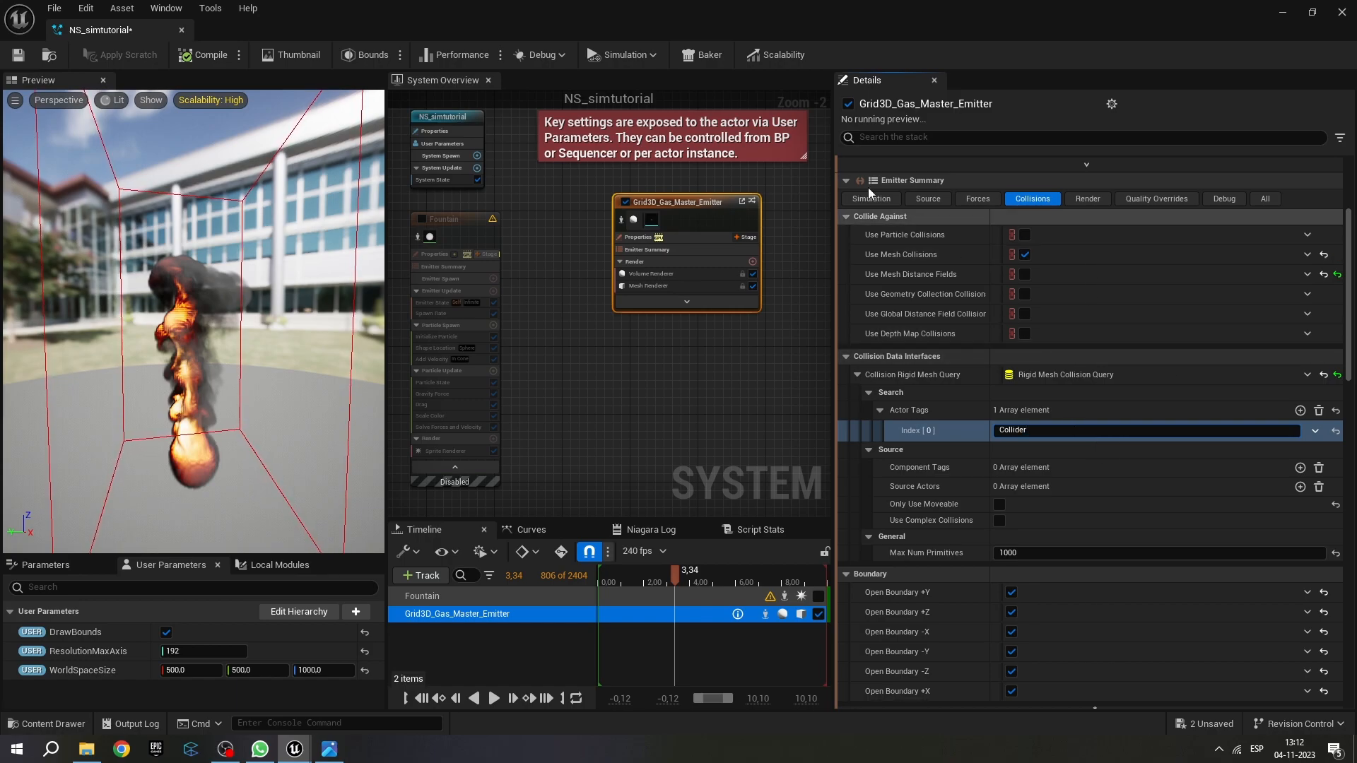
# Save and close the Niagara system, and make the NS_simtutorial actor visible in the level again.
pyautogui.click(18, 55)
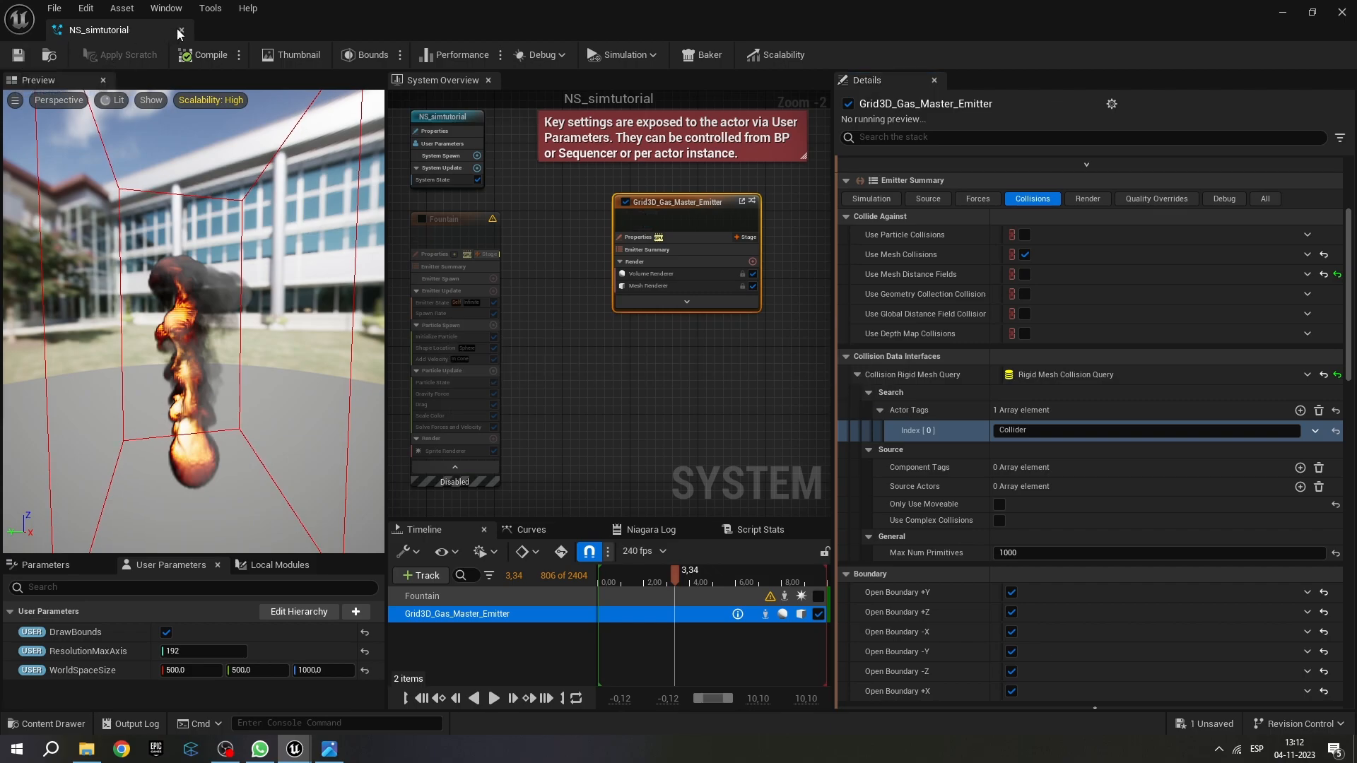
pyautogui.click(177, 29)
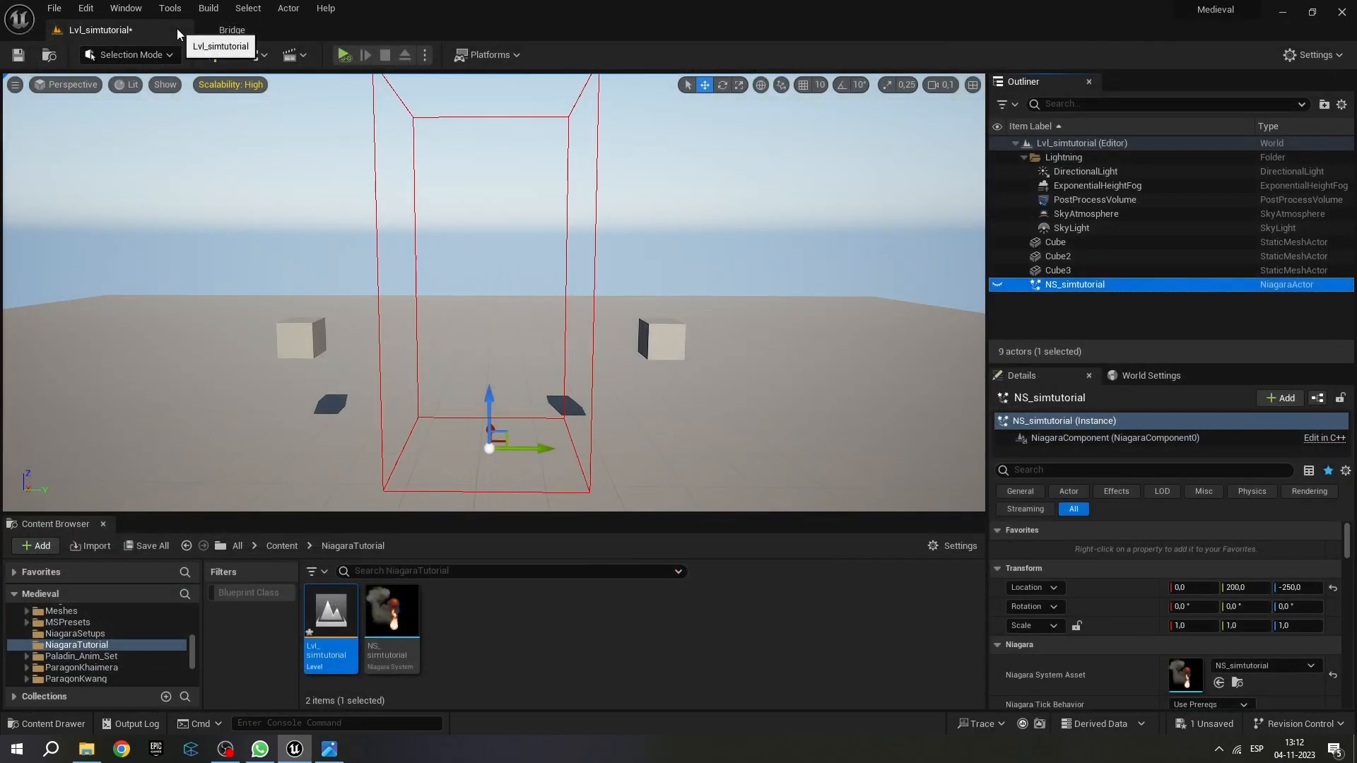
pyautogui.click(997, 285)
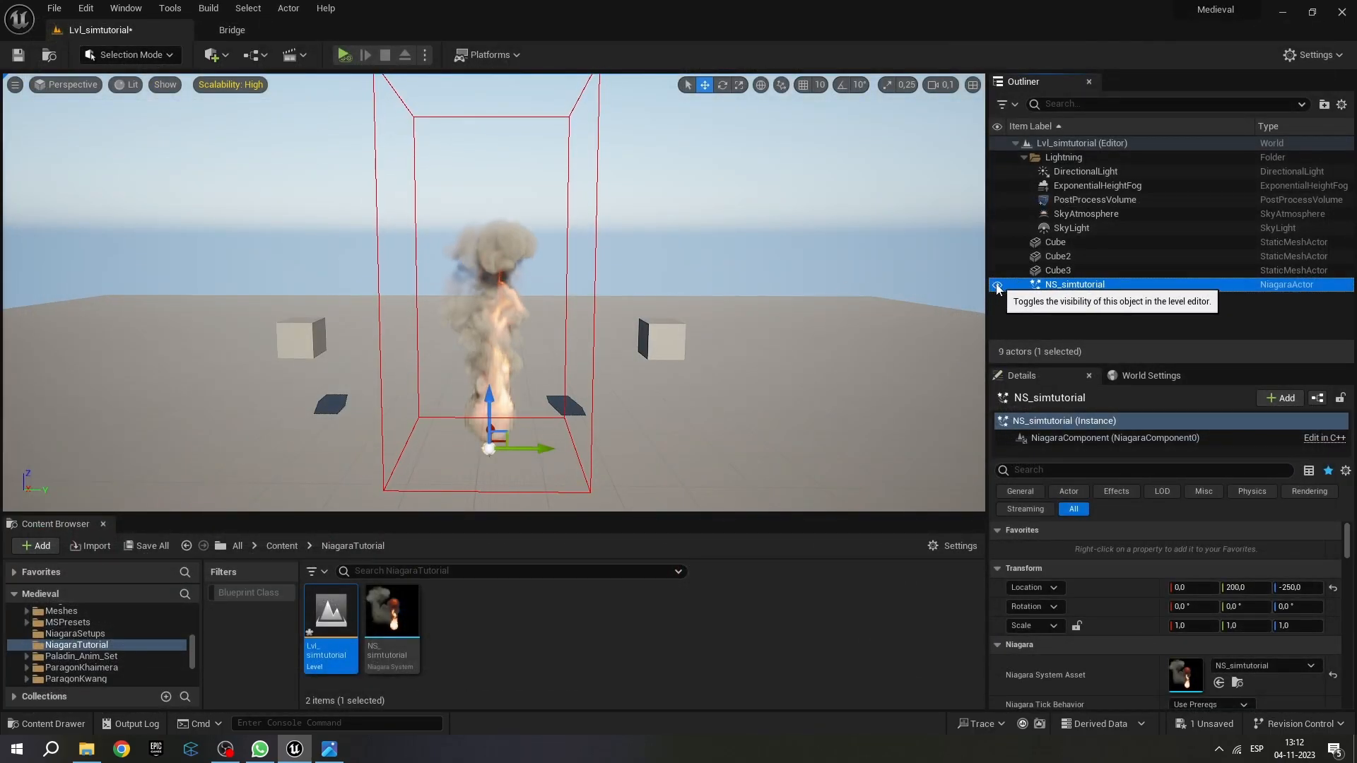
# Move Cube2 to about 685 on Y and shift Cube3 slightly closer to the simulation bounds.
pyautogui.click(662, 340)
pyautogui.moveTo(718, 337)
pyautogui.mouseDown()
pyautogui.moveTo(581, 338)
pyautogui.moveTo(716, 338)
pyautogui.mouseUp()
pyautogui.click(301, 339)
pyautogui.moveTo(346, 339); pyautogui.dragTo(381, 357)
pyautogui.click(410, 360)
# Add an actor tag named collider to the Cube2 mesh beside the simulation bounds.
pyautogui.click(664, 342)
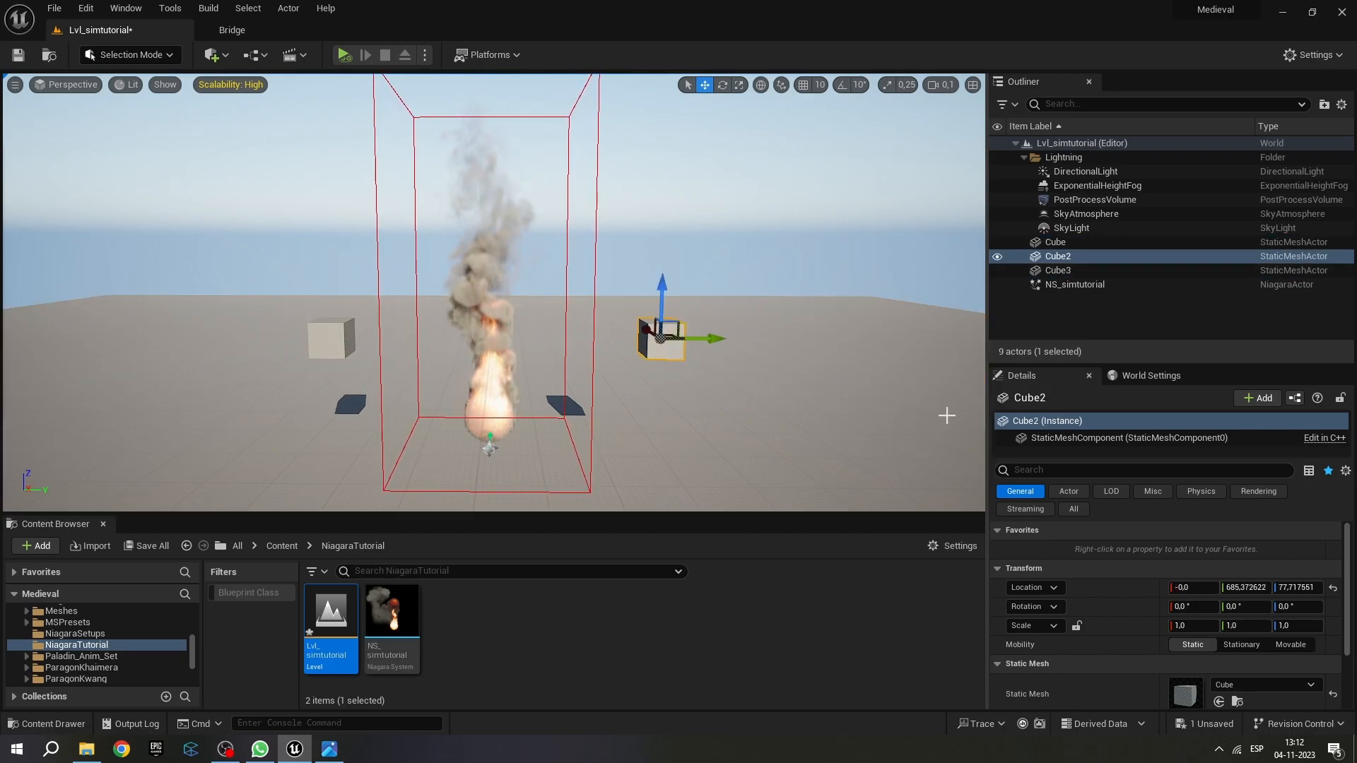
pyautogui.click(1073, 495)
pyautogui.click(1020, 491)
pyautogui.click(1053, 469)
pyautogui.write('t')
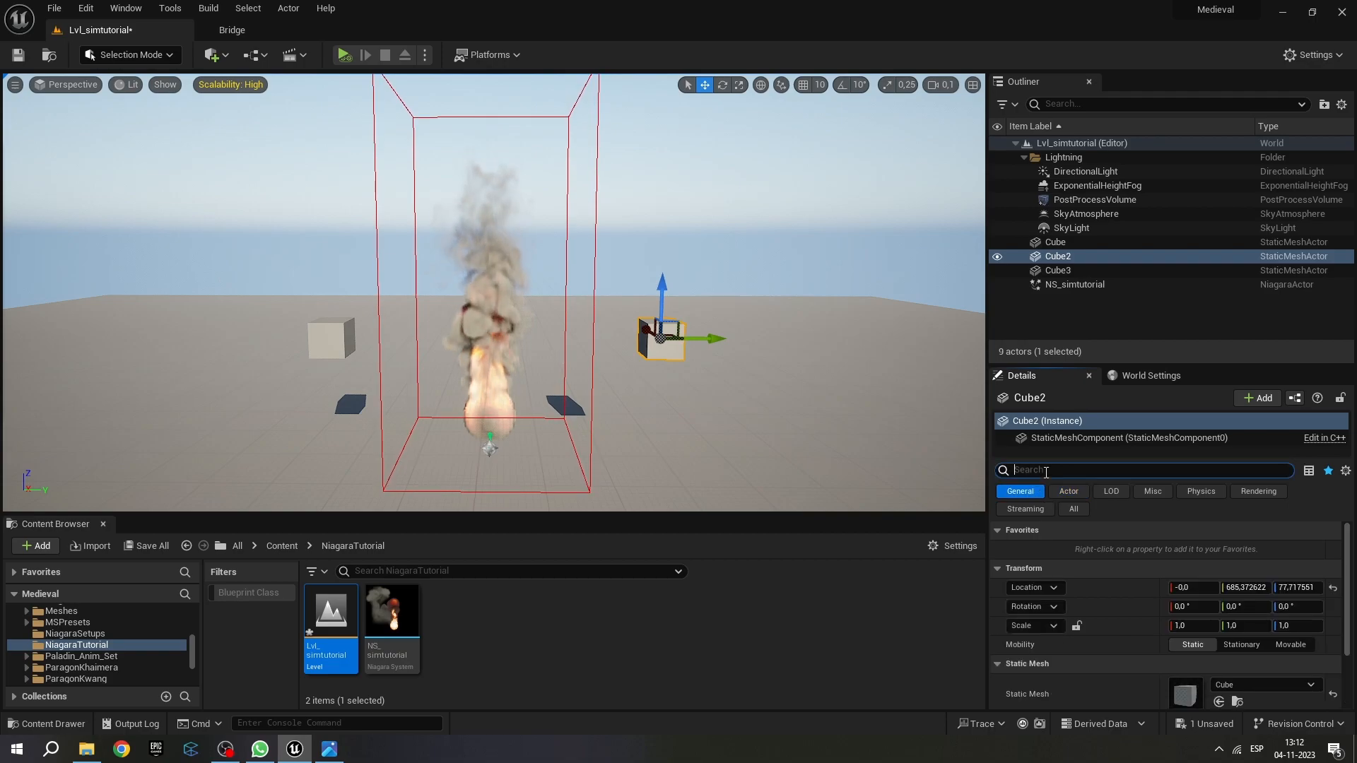
pyautogui.write('ag')
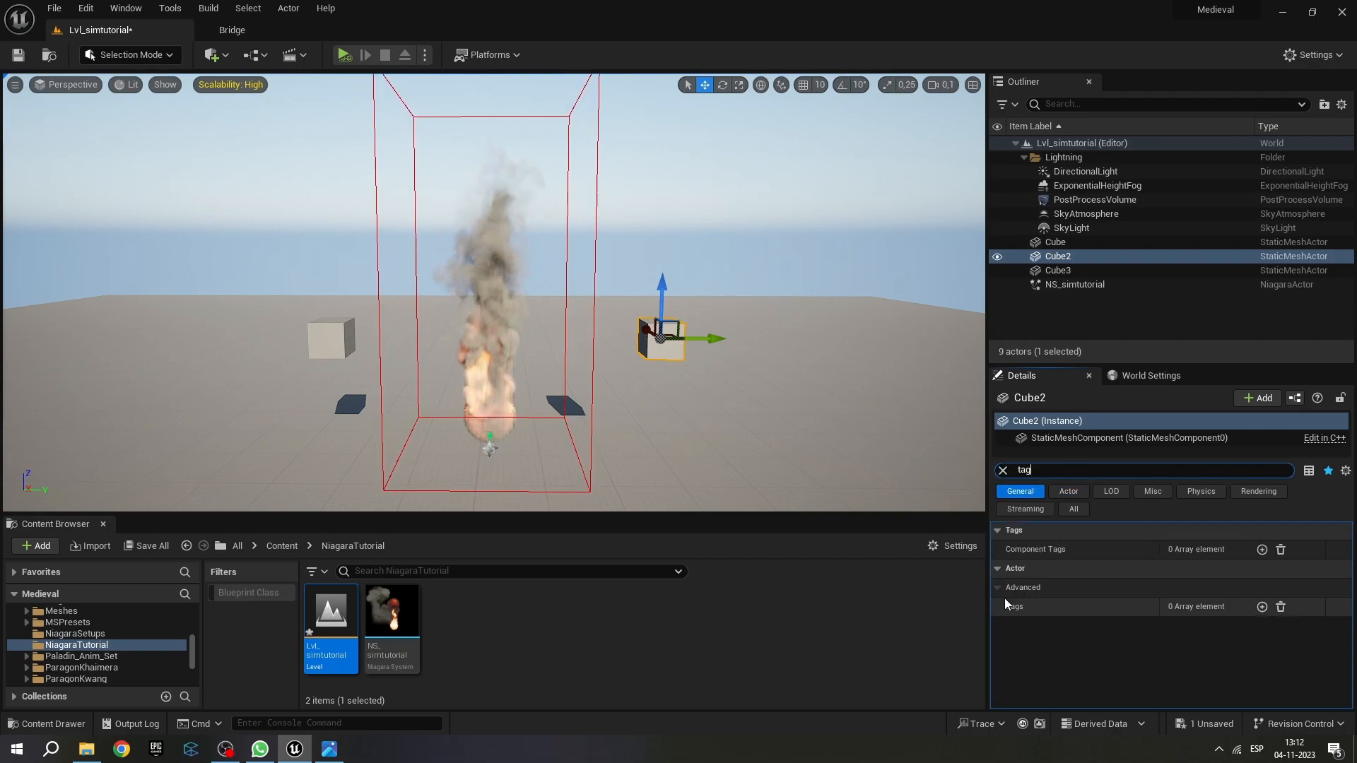
pyautogui.click(1263, 607)
pyautogui.click(1217, 625)
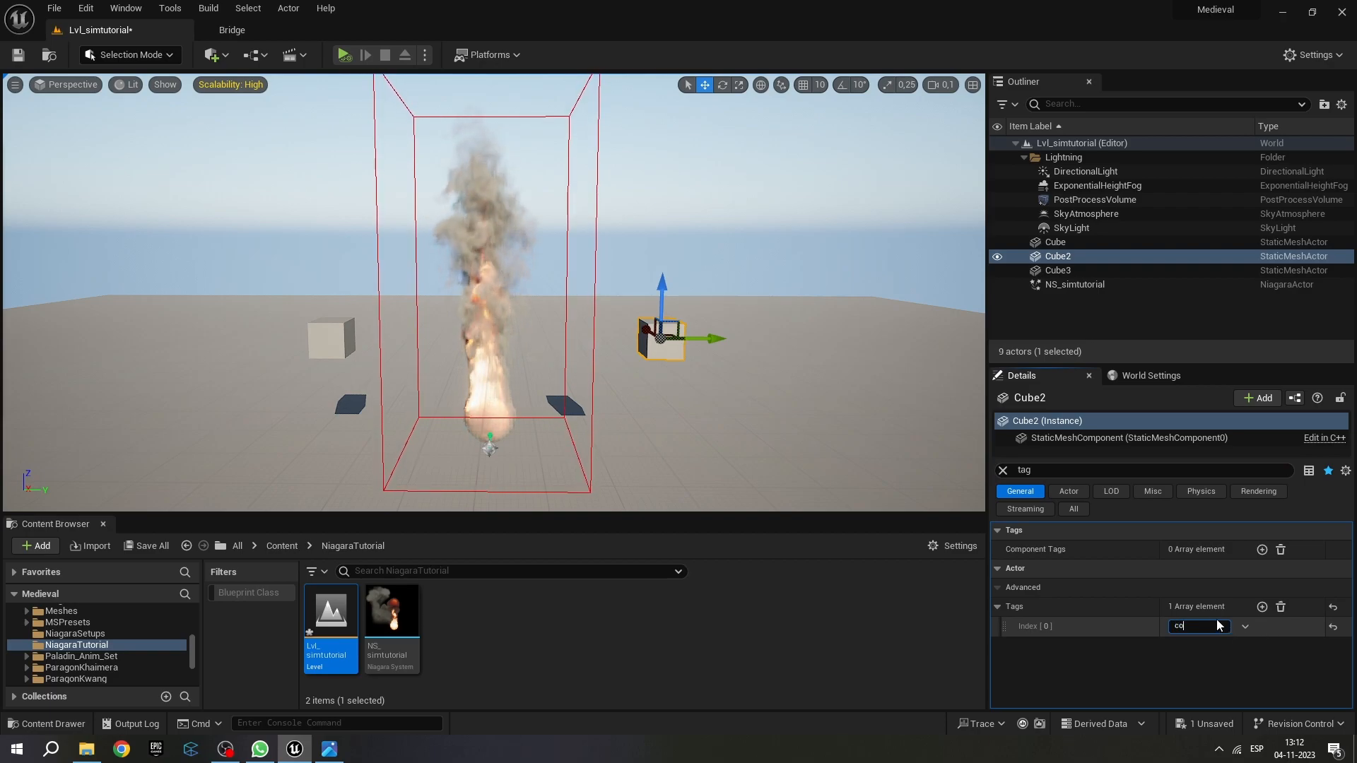
pyautogui.press('Return')
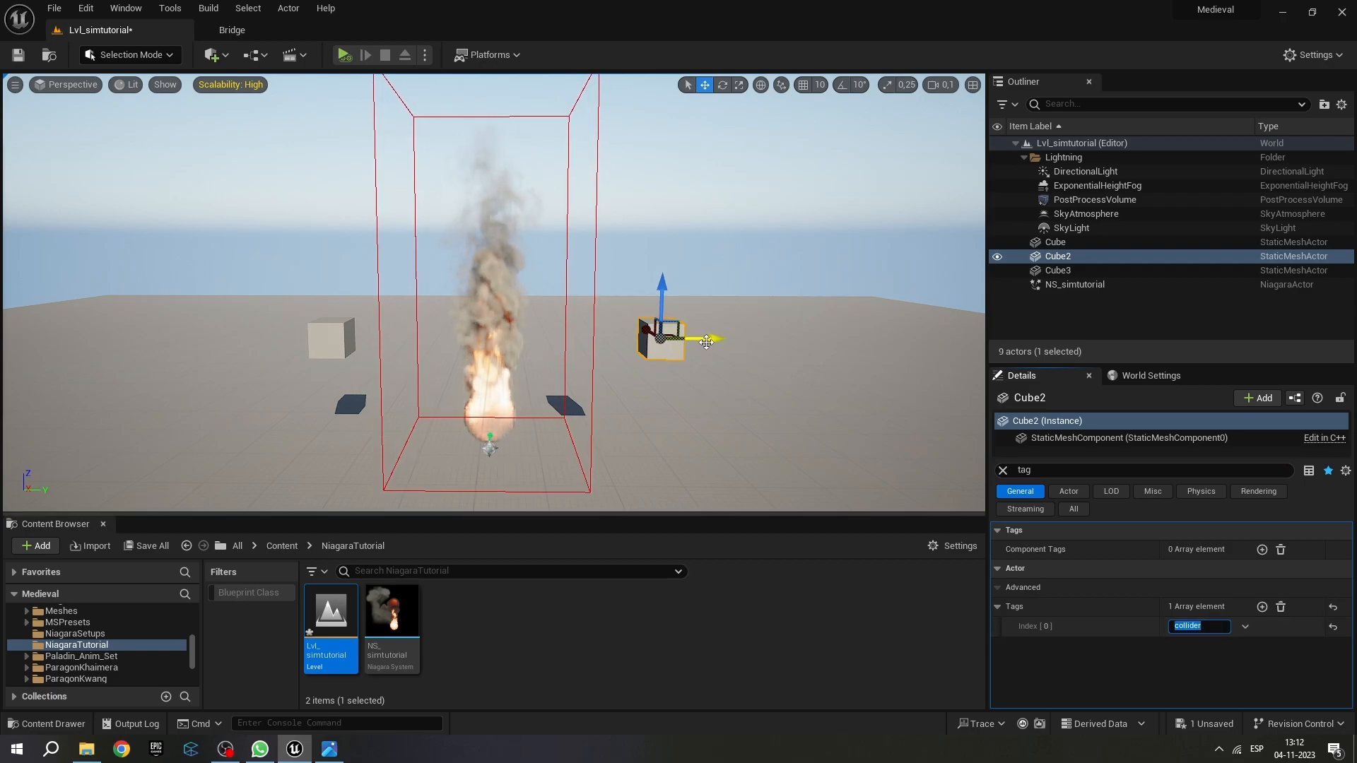
# Move Cube2 through the fire to test its collision, return it outside the bounds, and shift Cube3 slightly outward.
pyautogui.moveTo(715, 338); pyautogui.dragTo(653, 341)
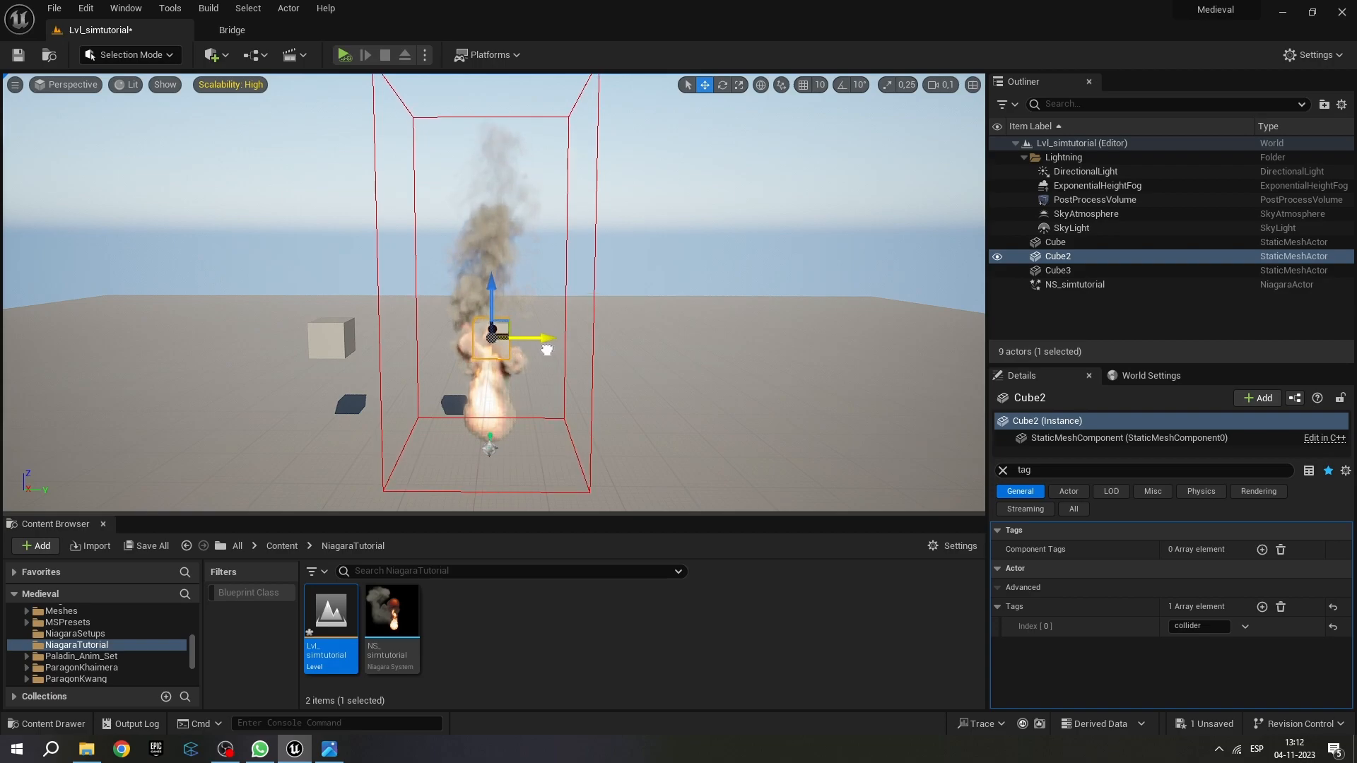
pyautogui.click(527, 340)
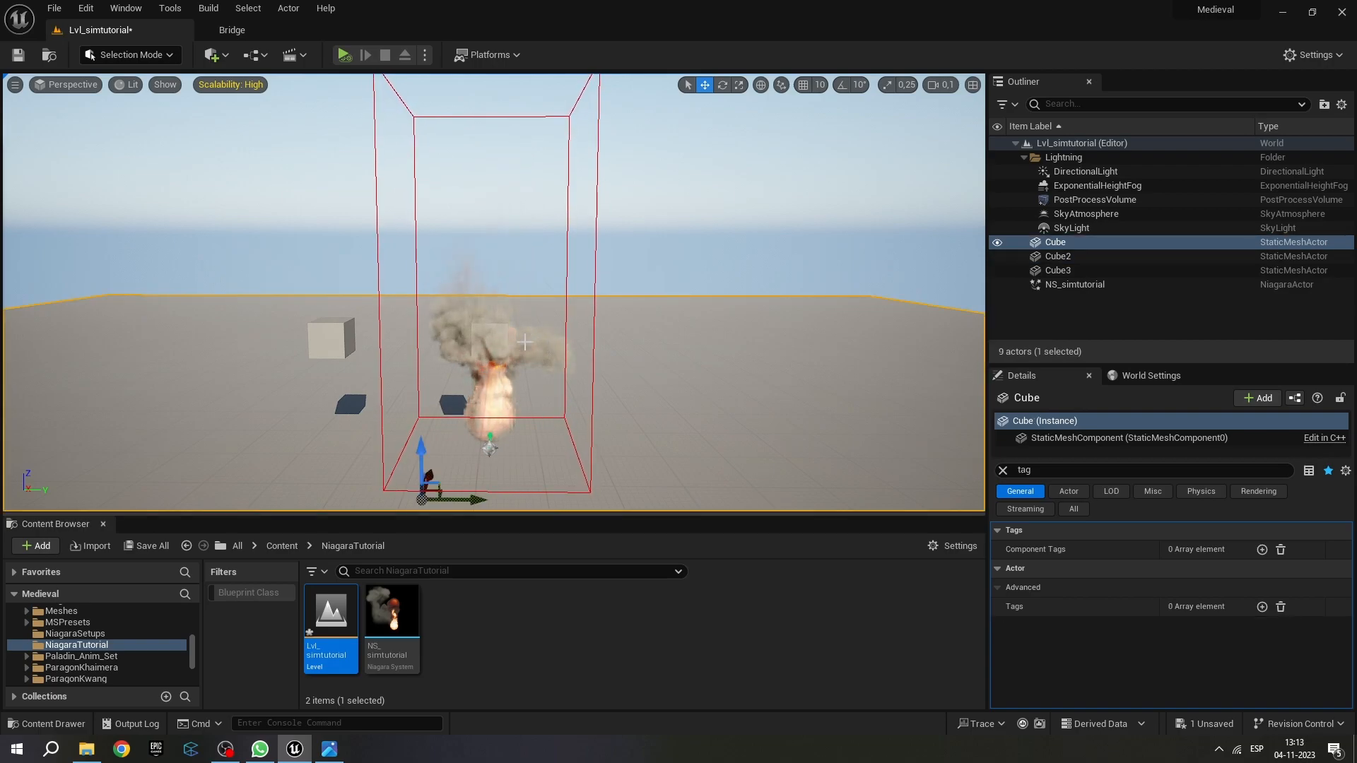
pyautogui.click(503, 340)
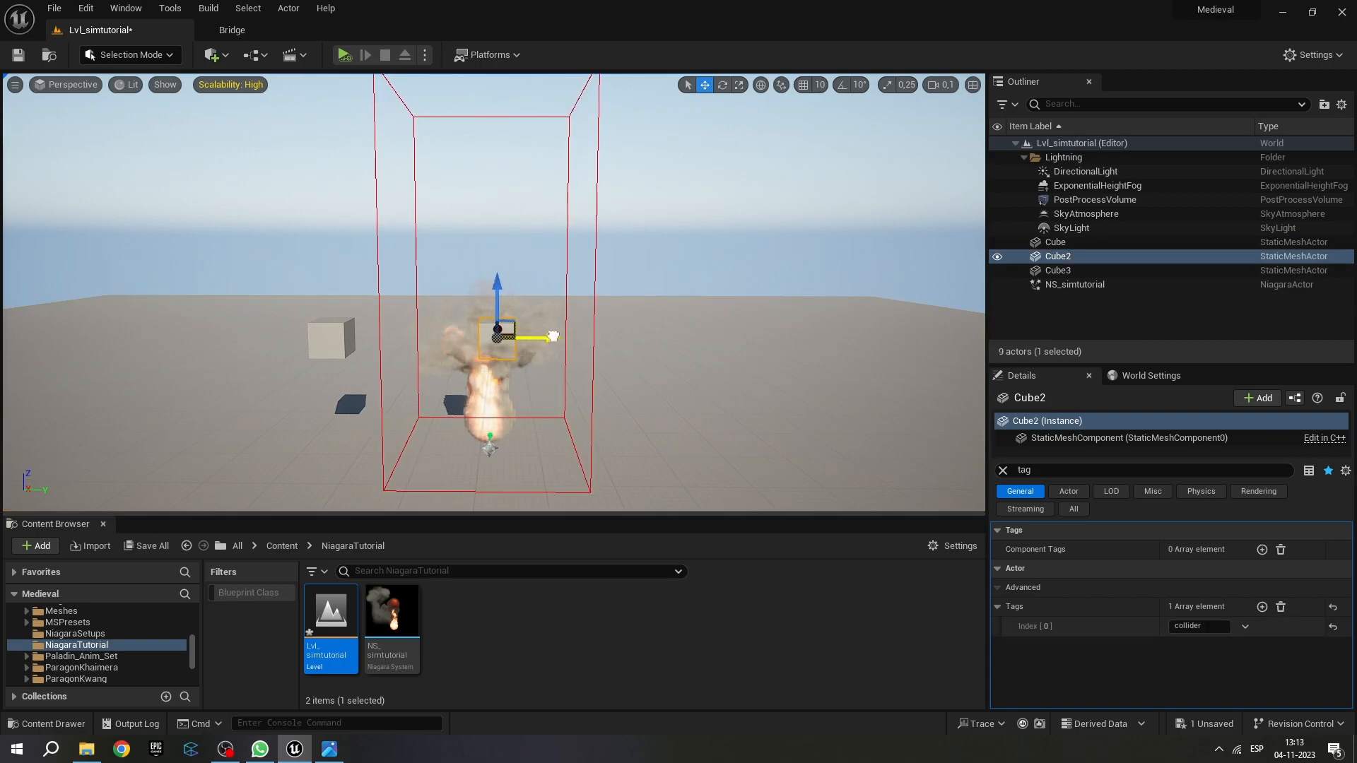
pyautogui.moveTo(661, 339); pyautogui.dragTo(525, 325)
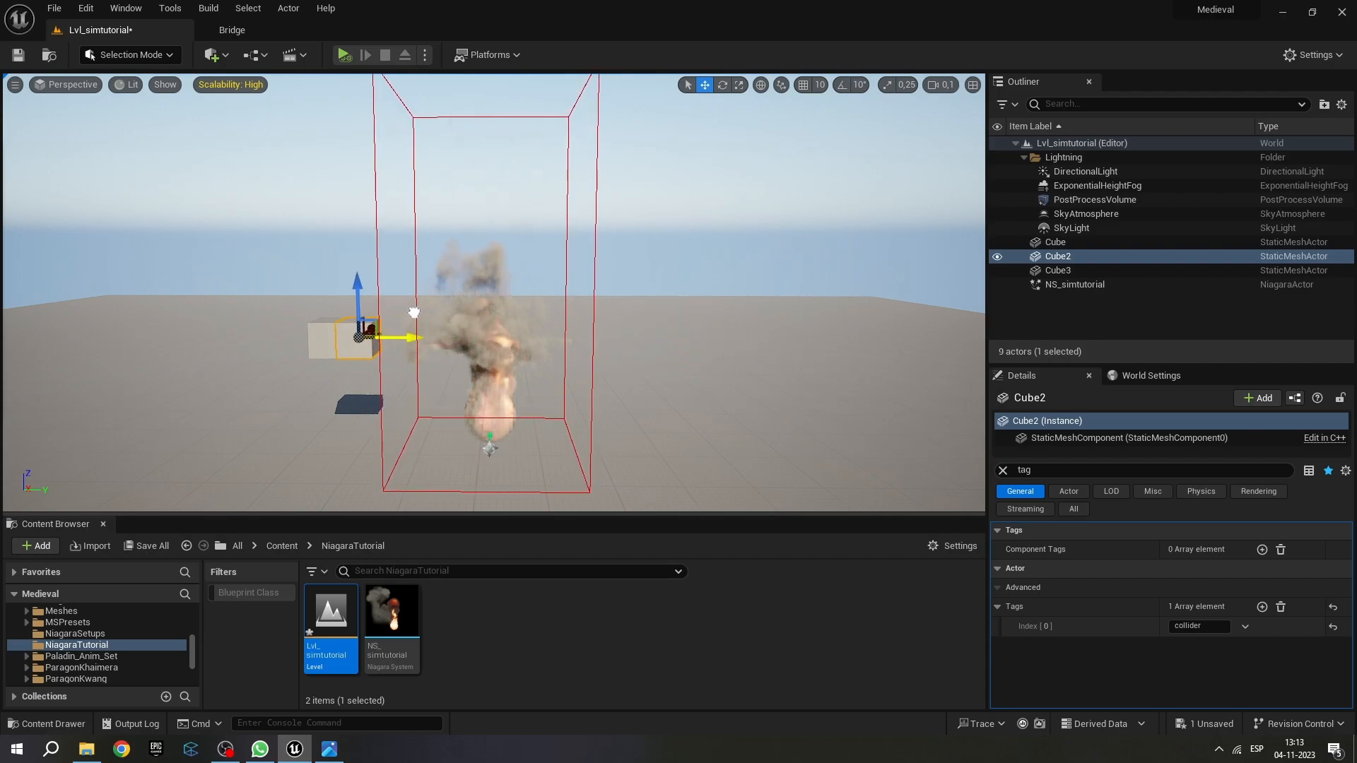
pyautogui.moveTo(650, 326); pyautogui.dragTo(724, 328)
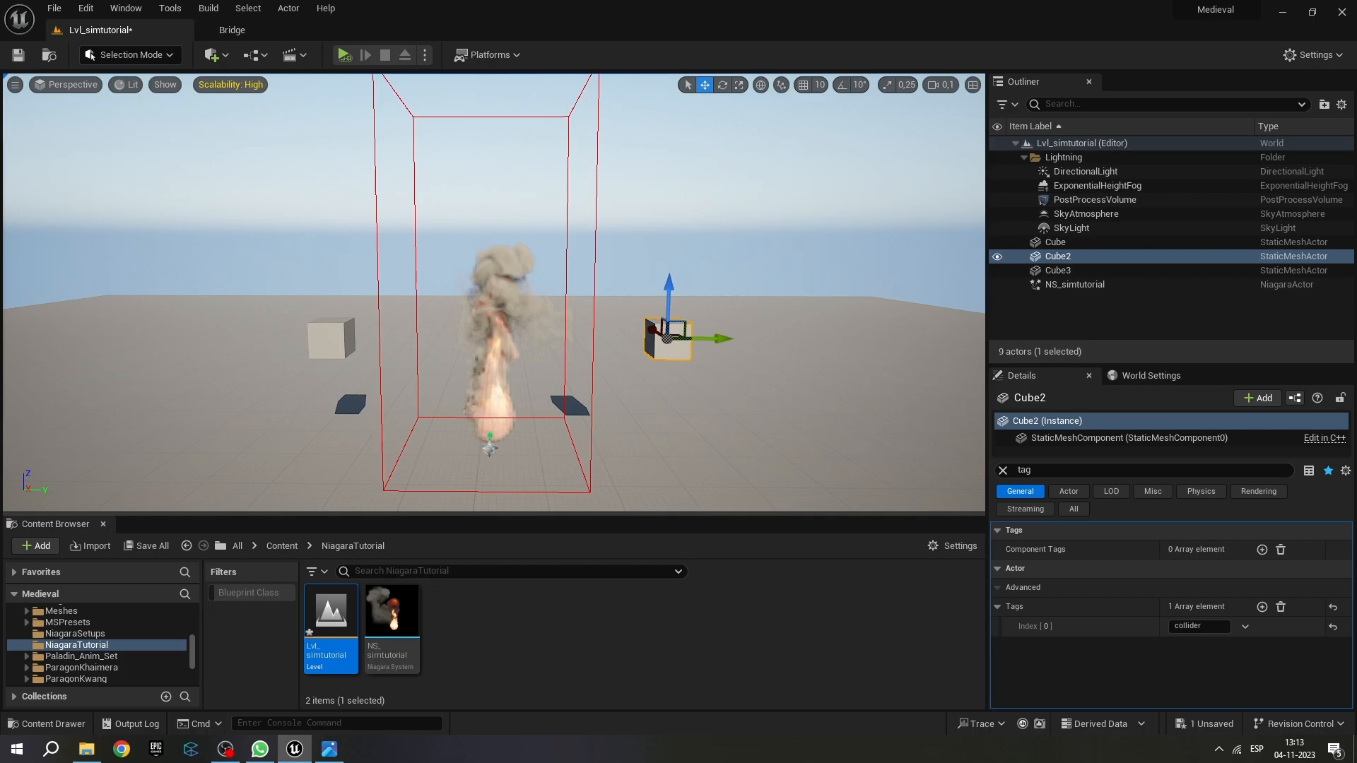
pyautogui.click(330, 338)
pyautogui.moveTo(382, 341)
pyautogui.mouseDown()
pyautogui.moveTo(548, 348)
pyautogui.moveTo(374, 349)
pyautogui.mouseUp()
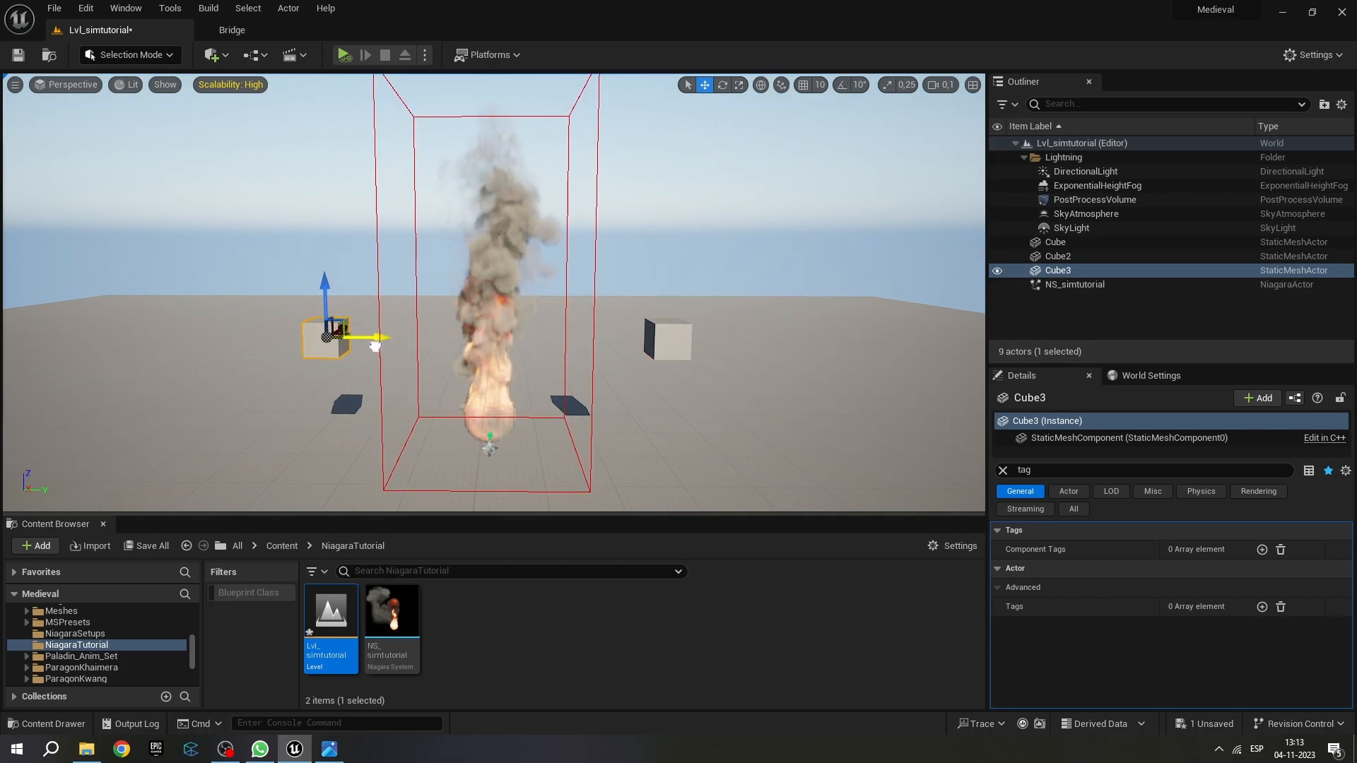
# Hide the NS_simtutorial actor in the level and open its Niagara system from the actor.
pyautogui.click(997, 284)
pyautogui.rightClick(1070, 286)
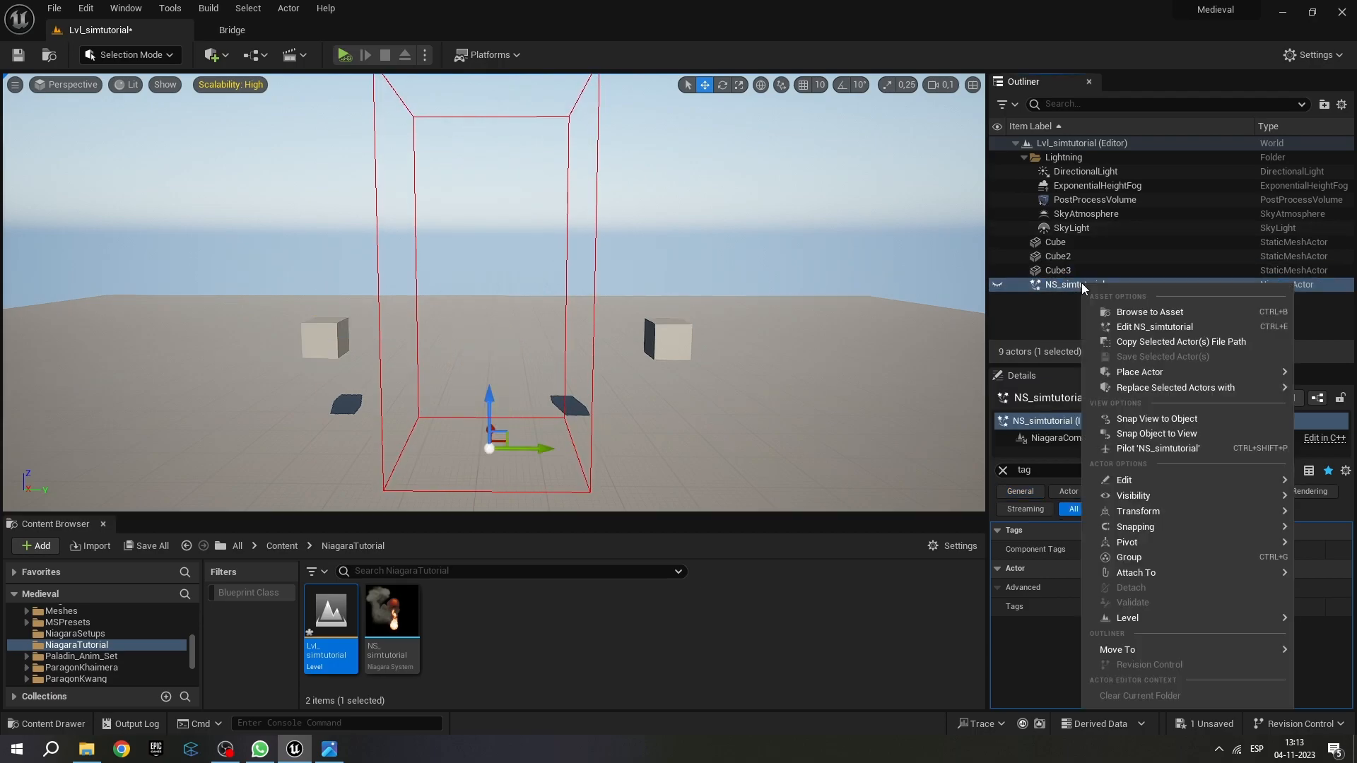
pyautogui.click(1109, 316)
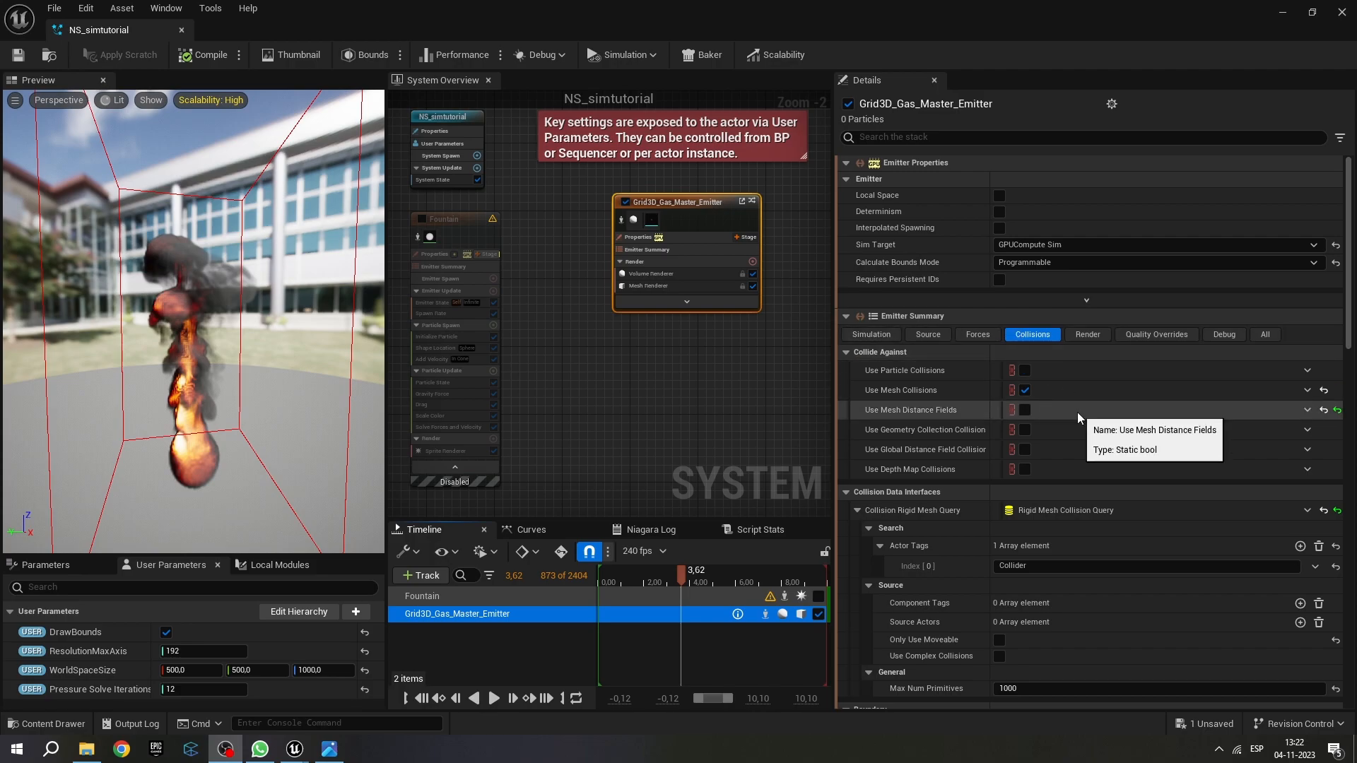
# Review the gas emitter's Collide Against options, try enabling Use Depth Map Collisions, and undo that change.
pyautogui.scroll(-3, 1079, 419)
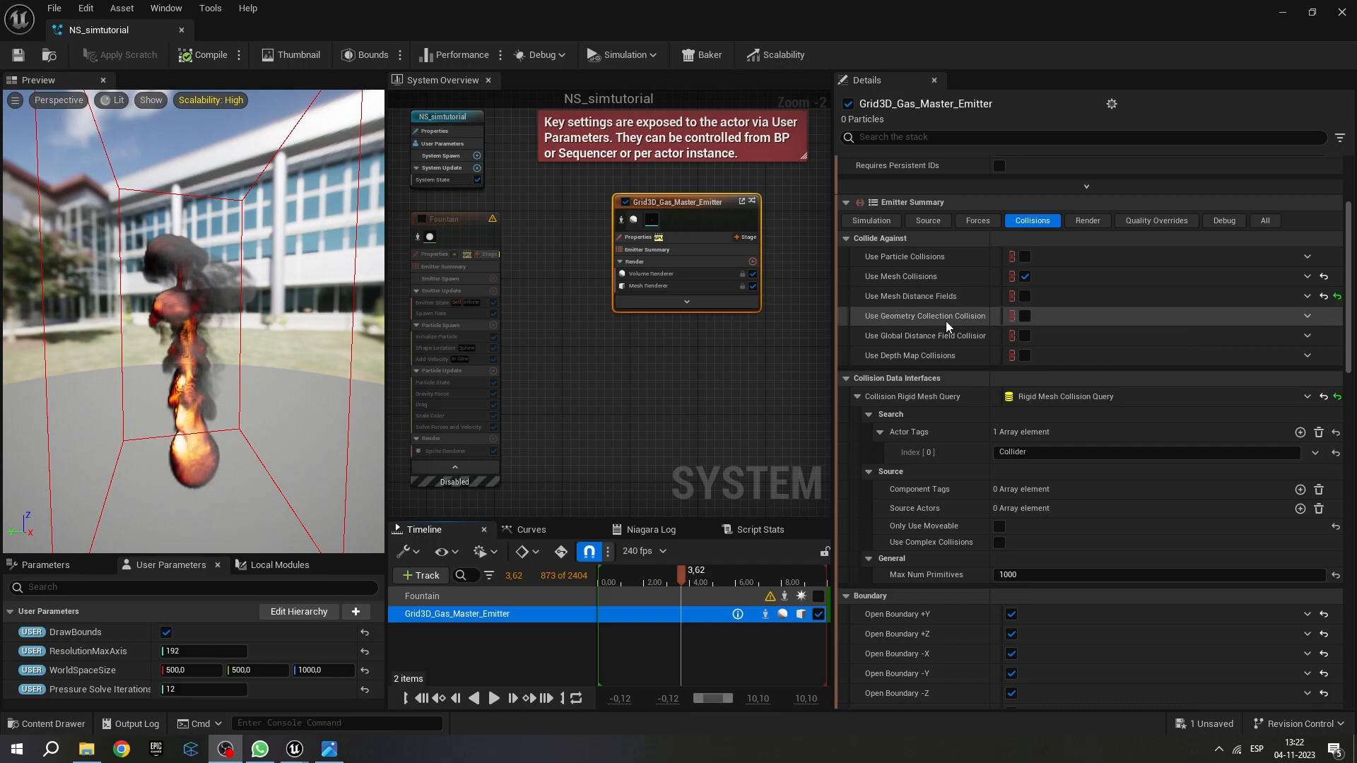
pyautogui.moveTo(946, 322)
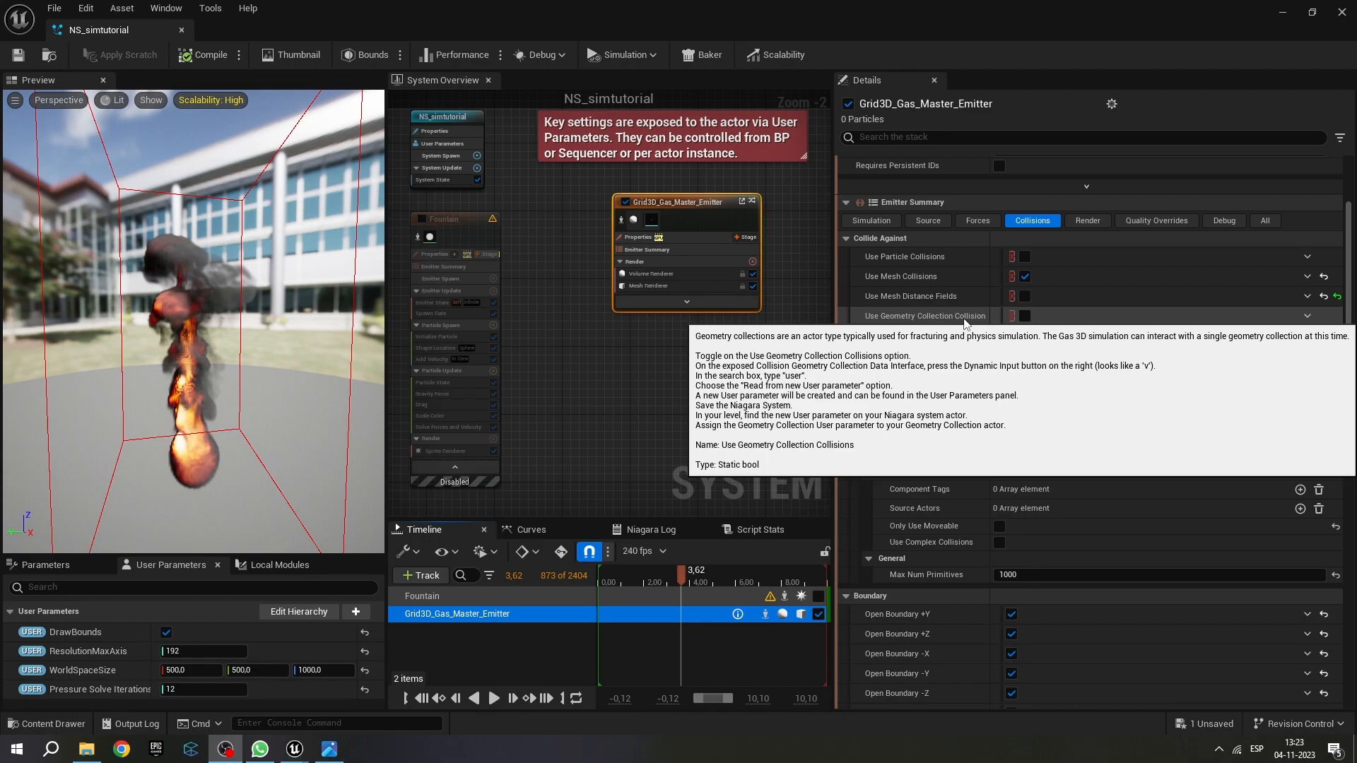
pyautogui.click(977, 295)
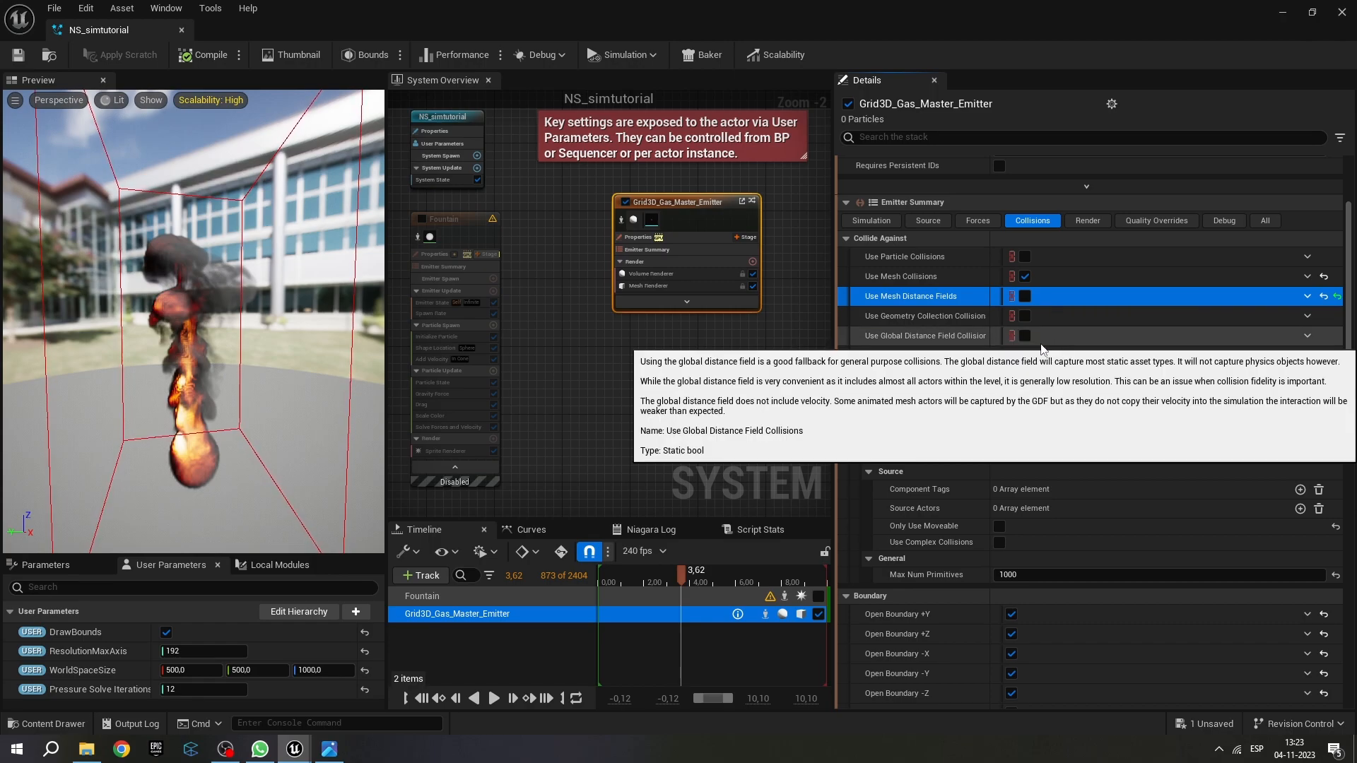
pyautogui.scroll(-1, 1041, 347)
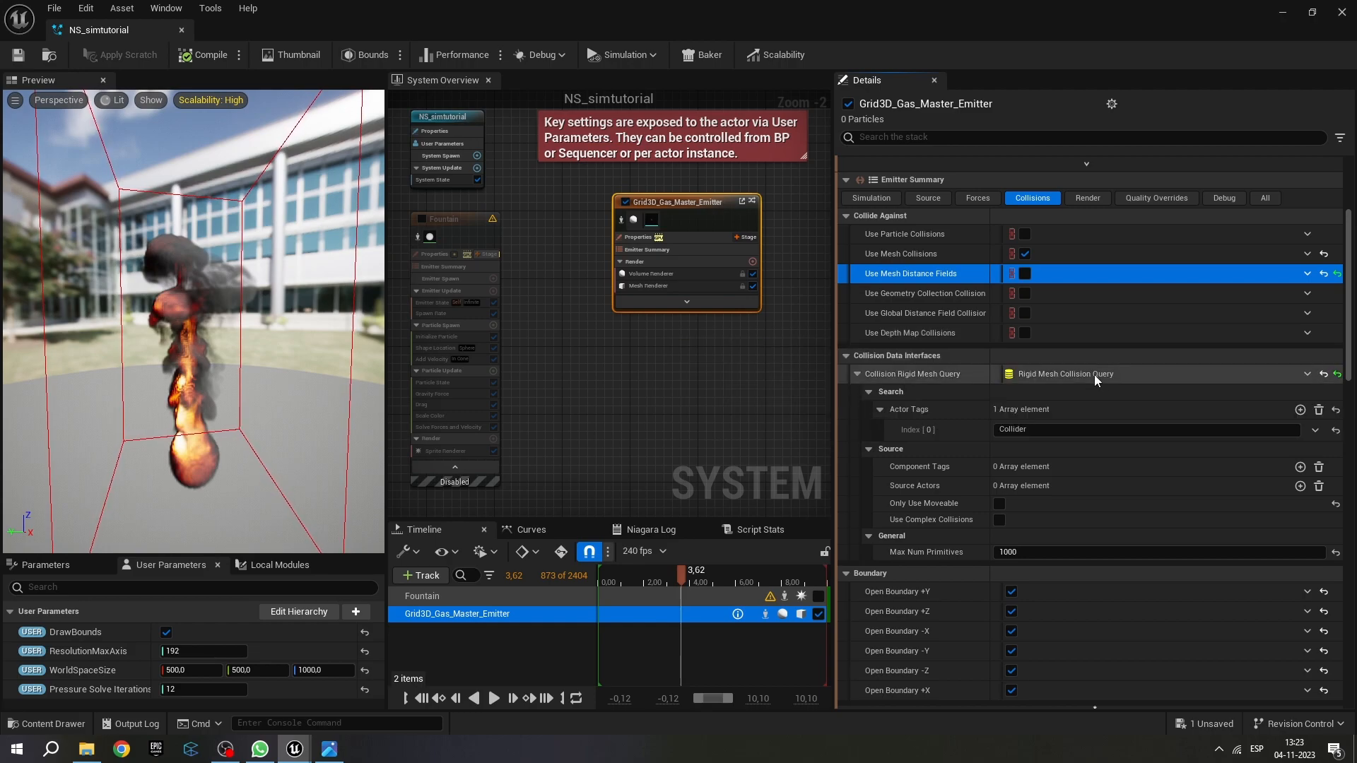
pyautogui.click(1024, 333)
pyautogui.scroll(-1, 1025, 329)
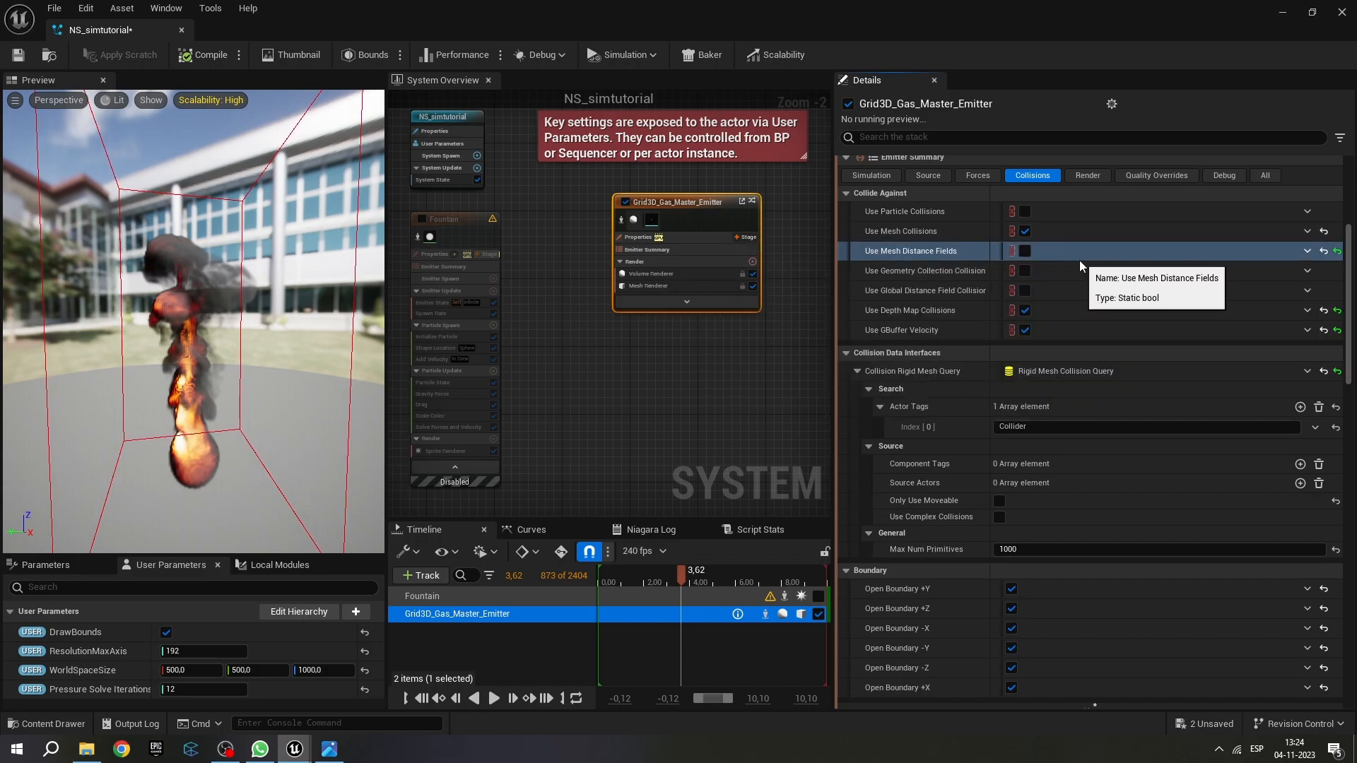
pyautogui.hotkey('ctrl', 'z')
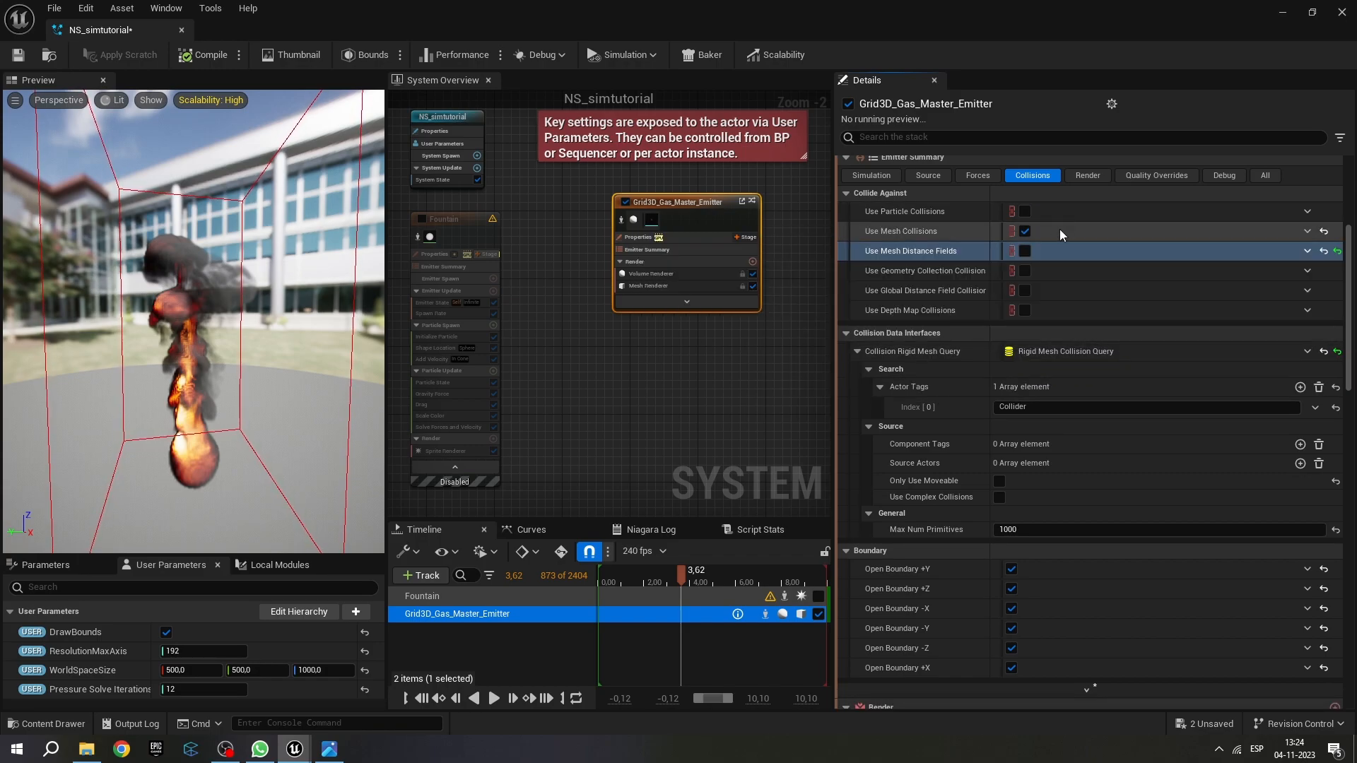
# Make the gas emitter's Pressure Solve Iterations read from a new user parameter and save the Niagara system.
pyautogui.click(869, 177)
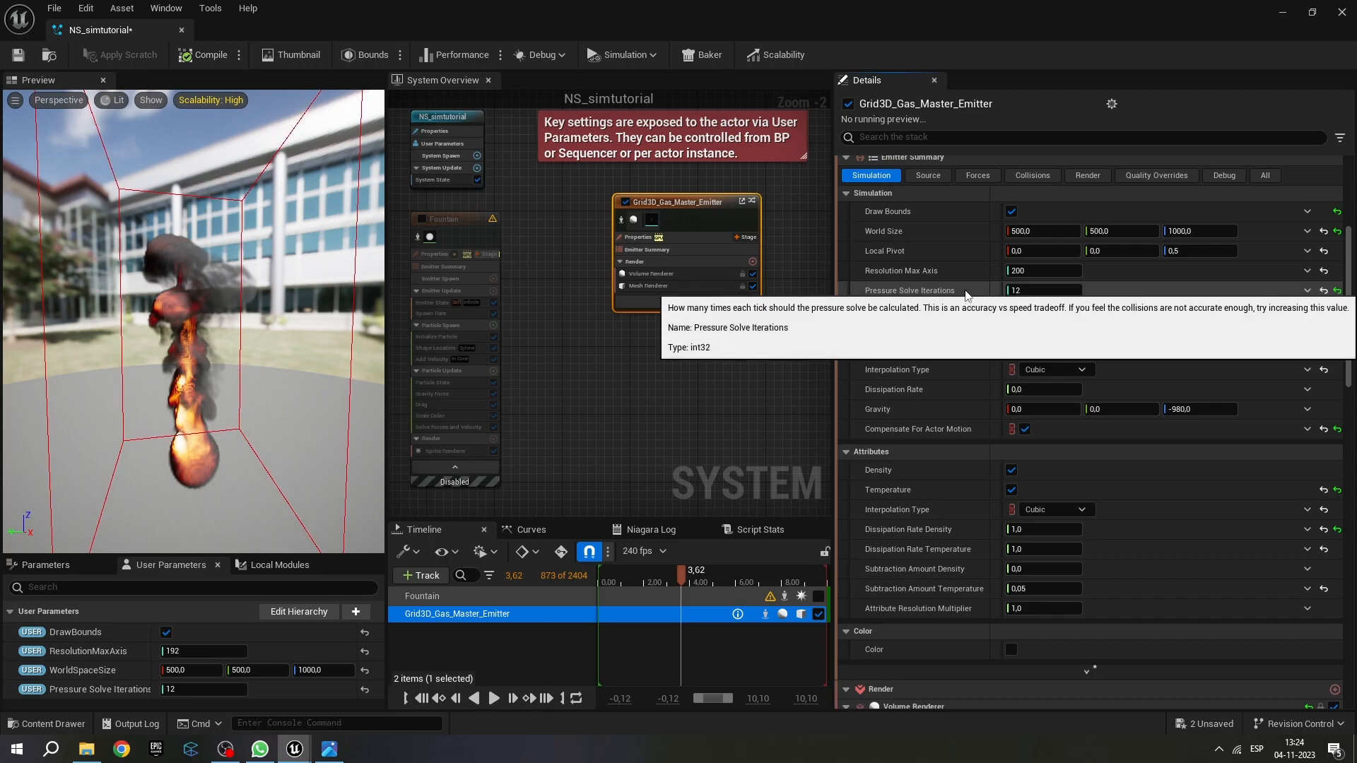
pyautogui.click(1123, 292)
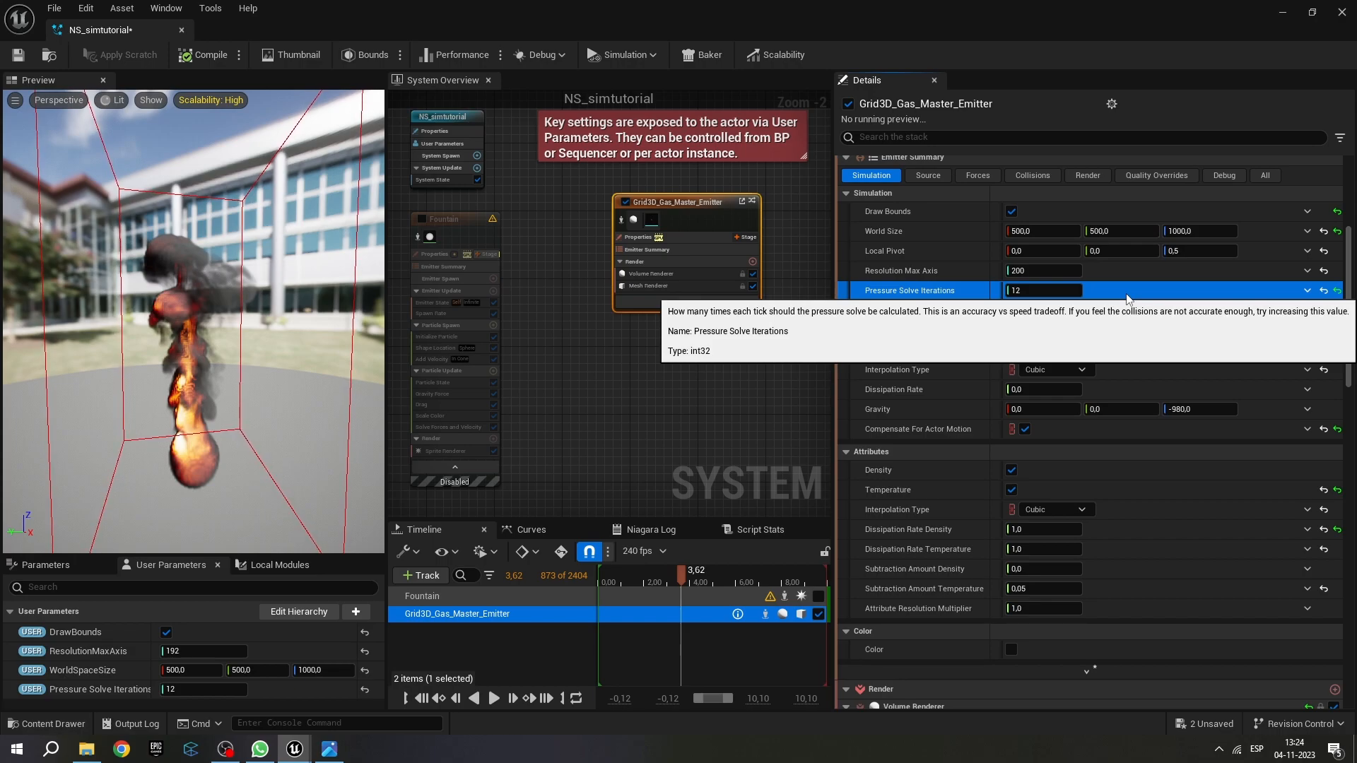
pyautogui.rightClick(1126, 299)
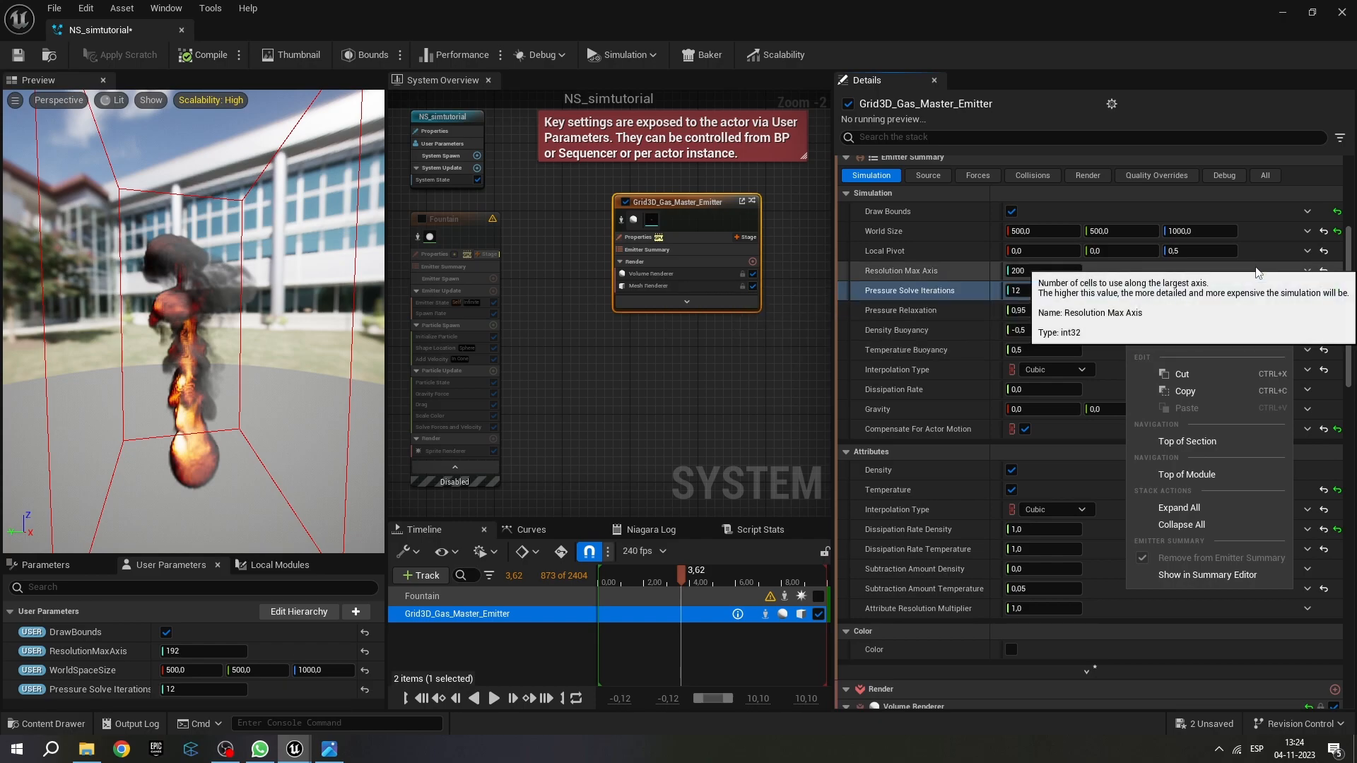
pyautogui.click(1306, 292)
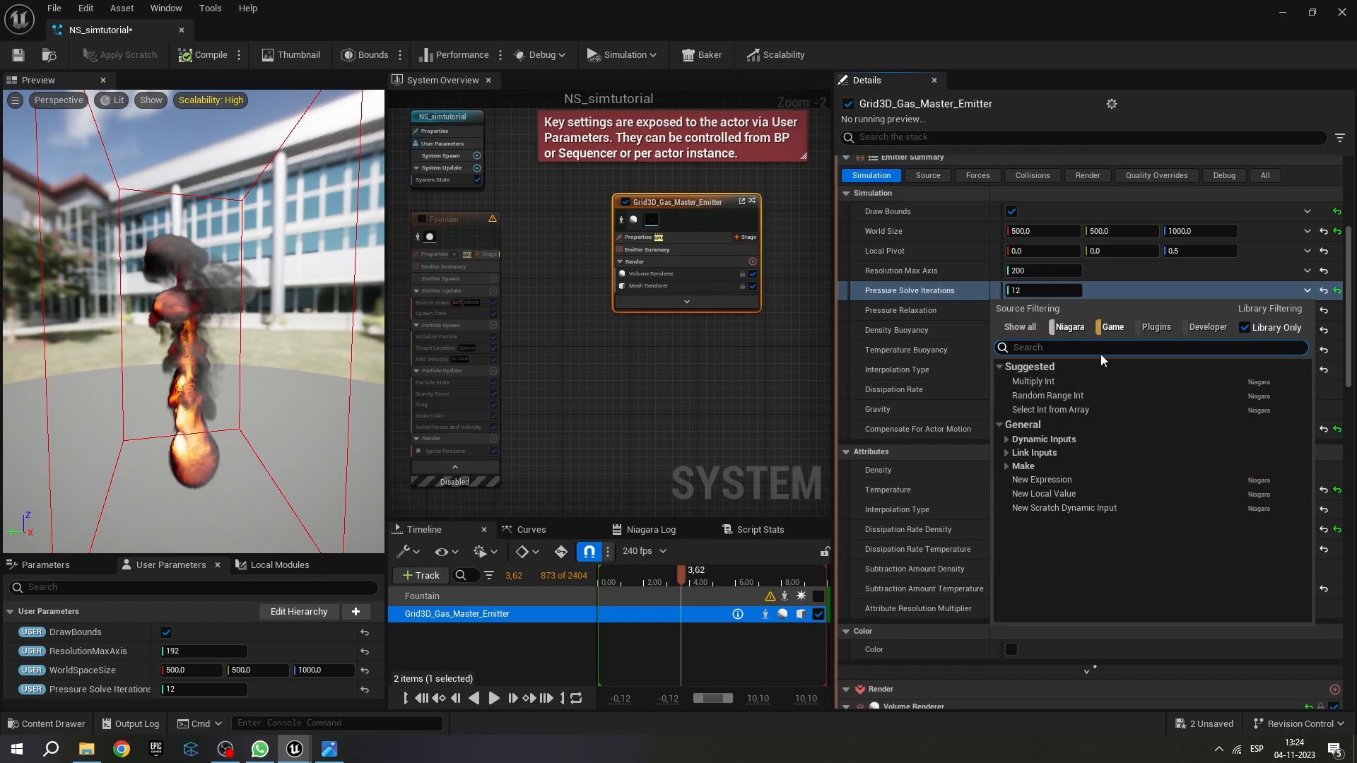
pyautogui.write('user')
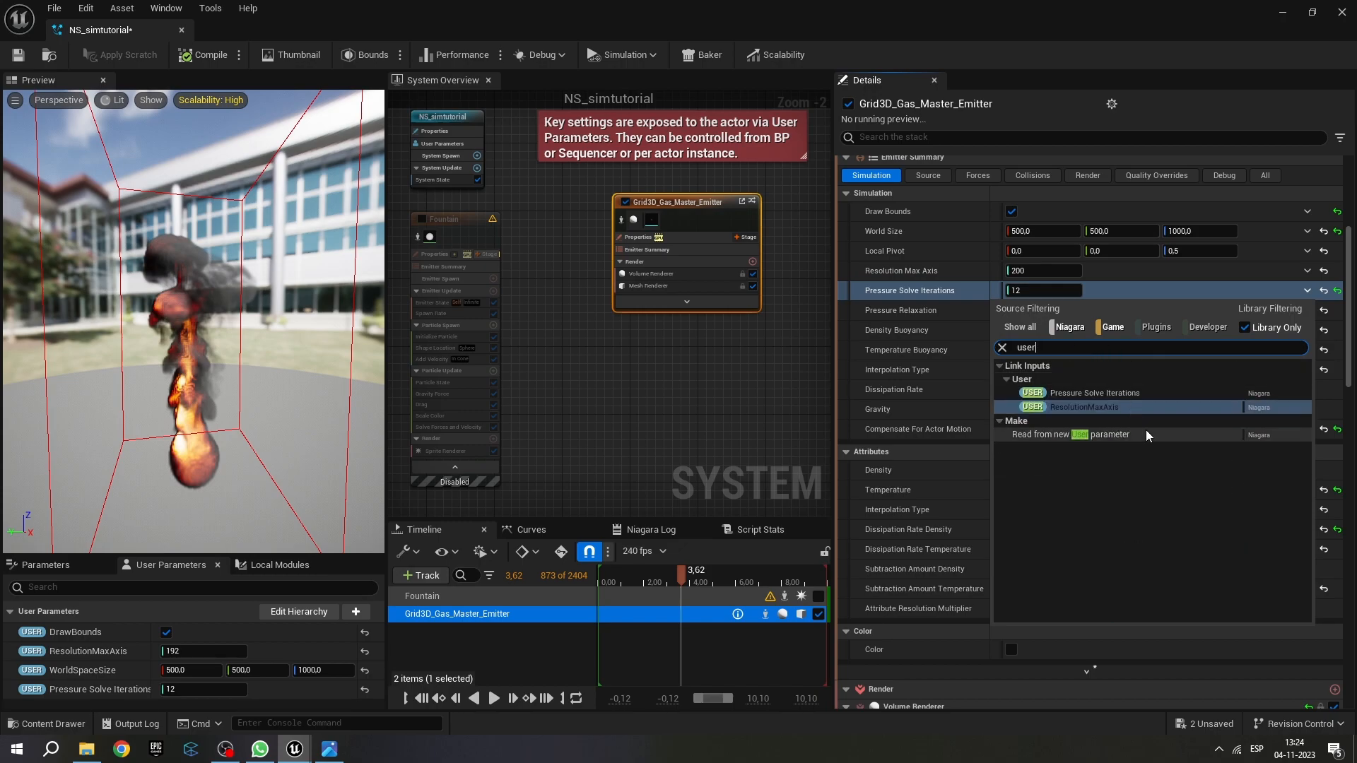
pyautogui.click(1123, 436)
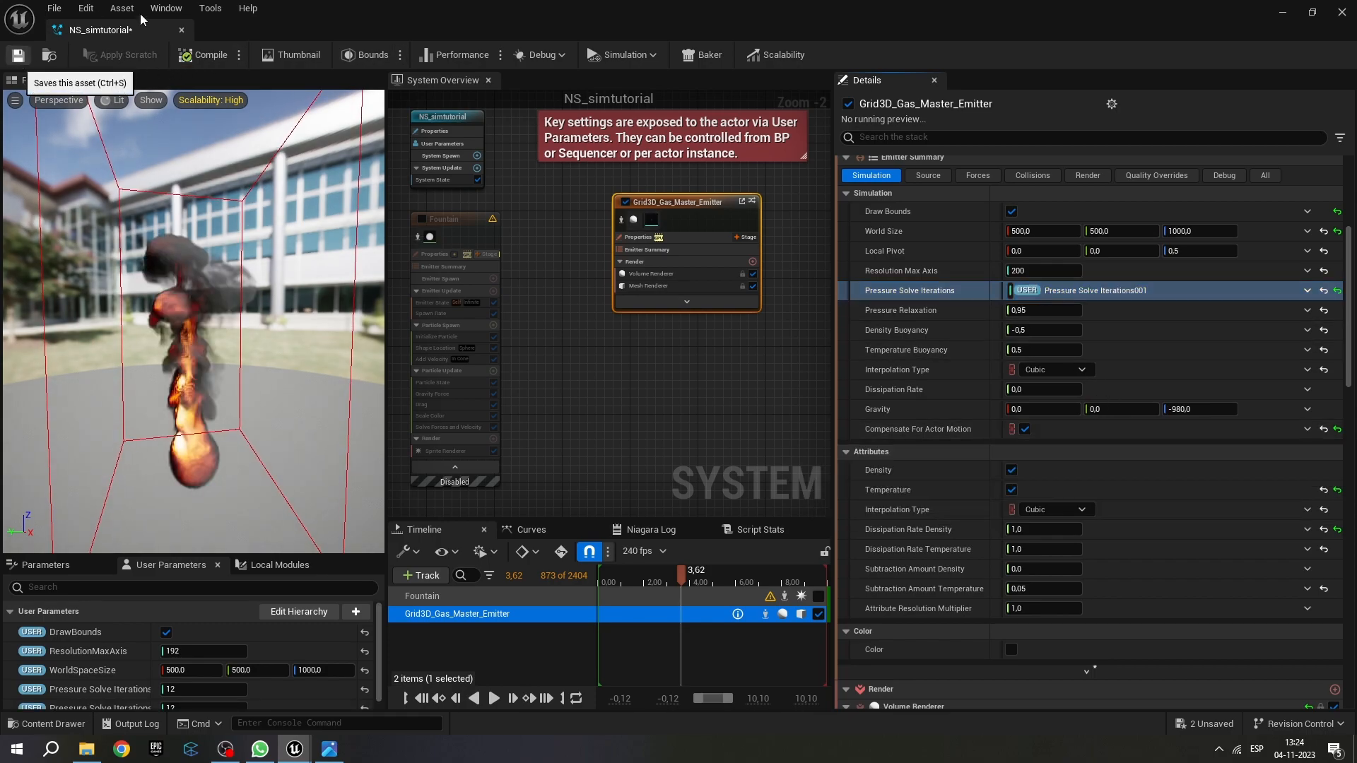
pyautogui.hotkey('ctrl', 's')
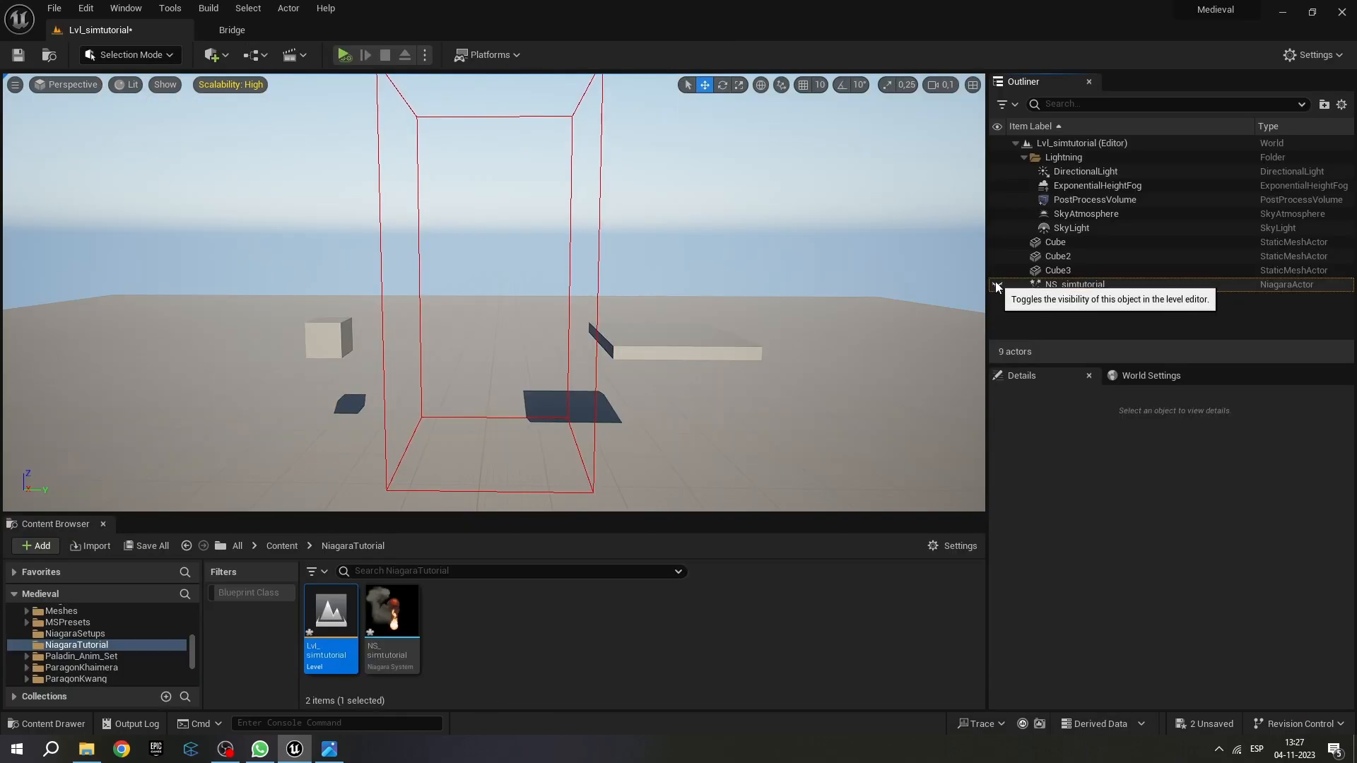
# Make NS_simtutorial visible in the level and set its Pressure Solve Iterations user parameter to 2.
pyautogui.click(1053, 286)
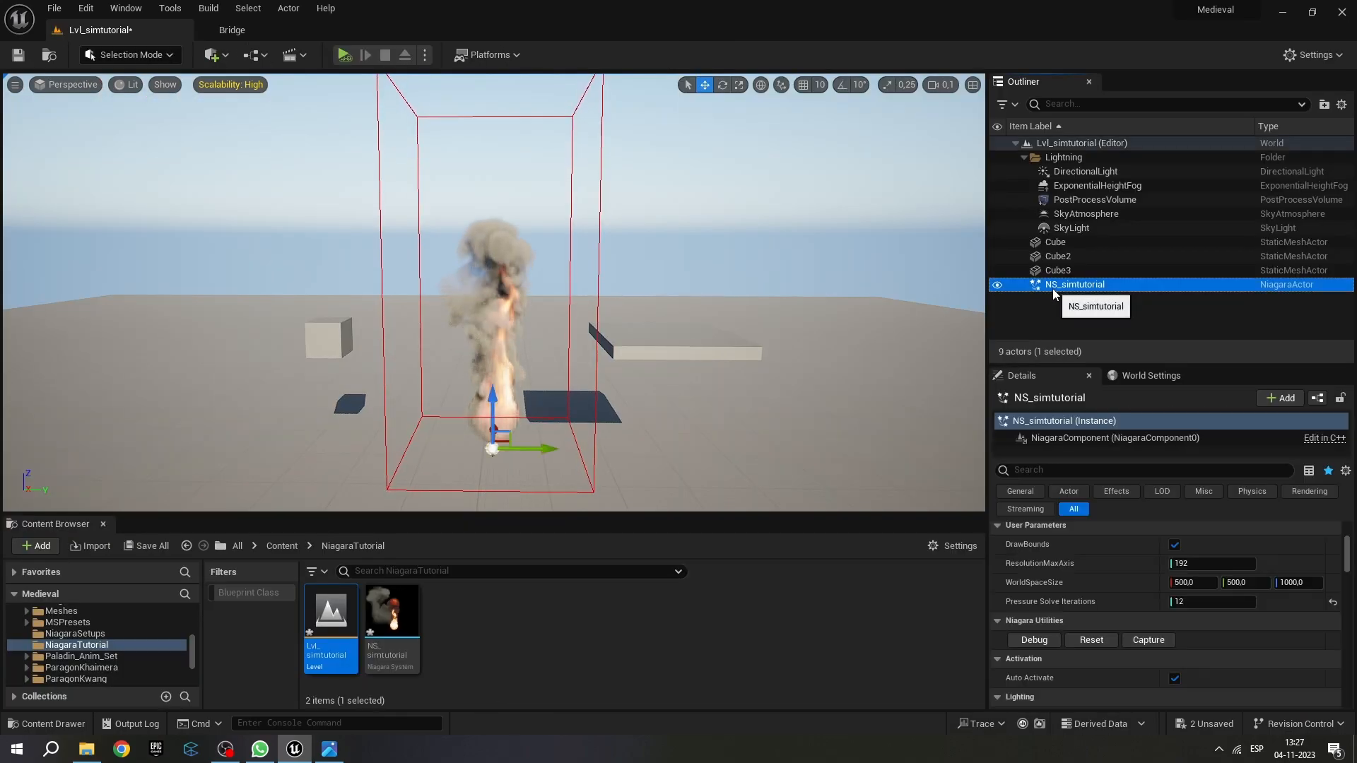
pyautogui.scroll(-1, 1096, 601)
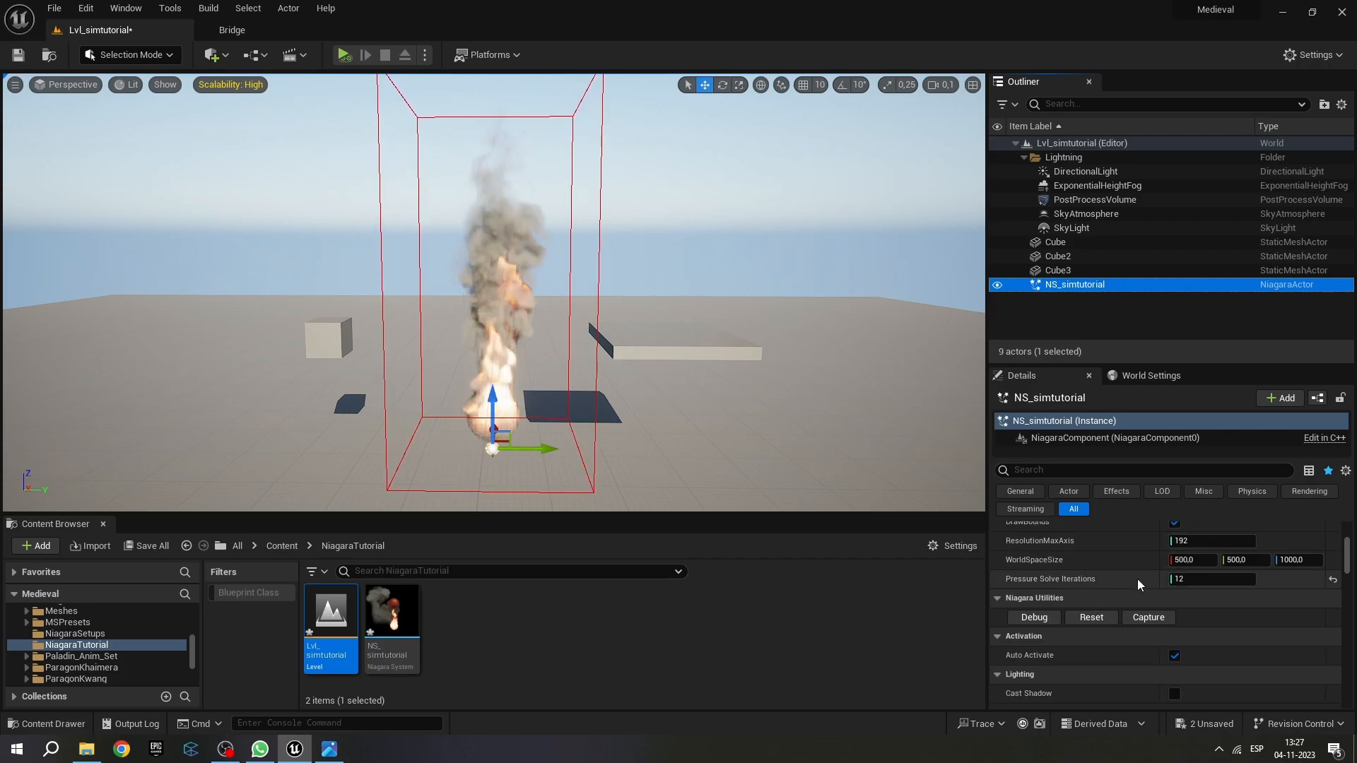
pyautogui.click(1197, 580)
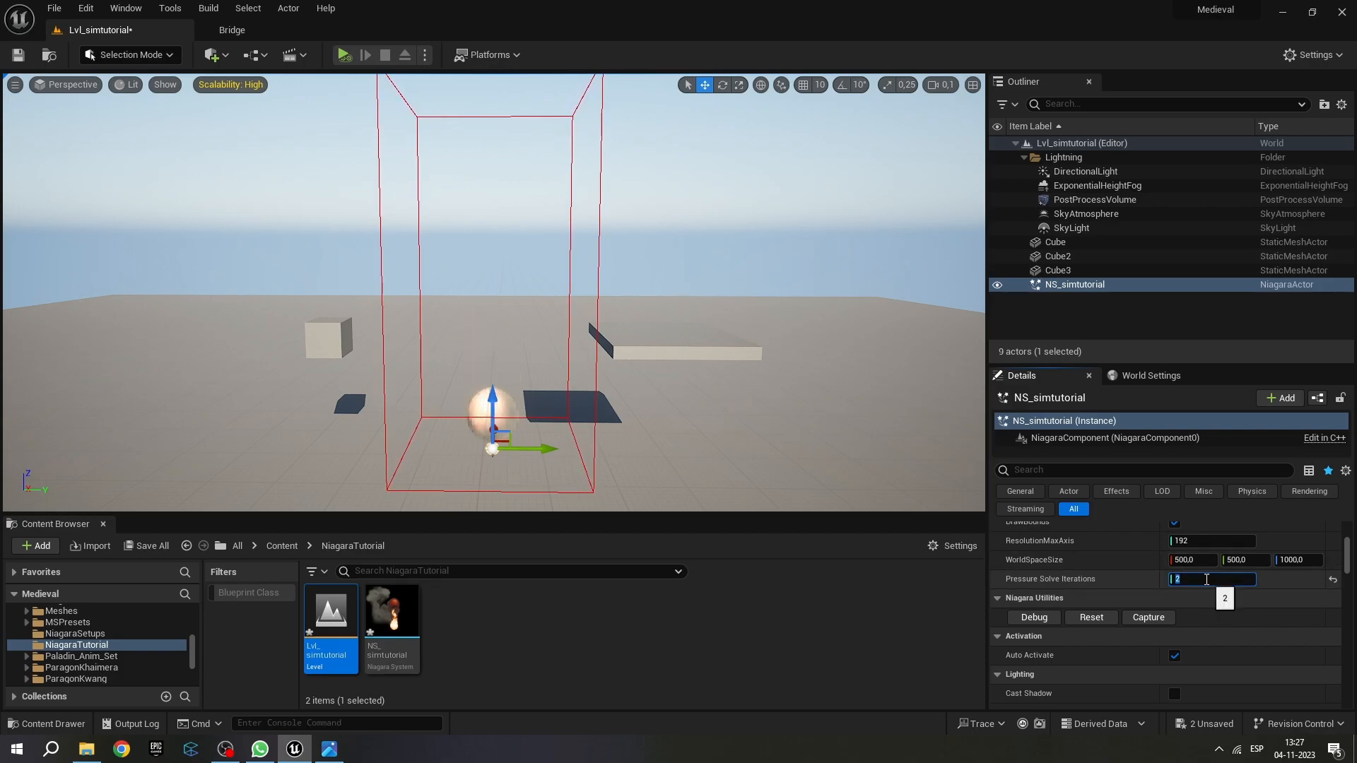
# Move the flattened Cube2 directly above the fire inside the simulation bounds and inspect the smoke collision from below.
pyautogui.click(706, 344)
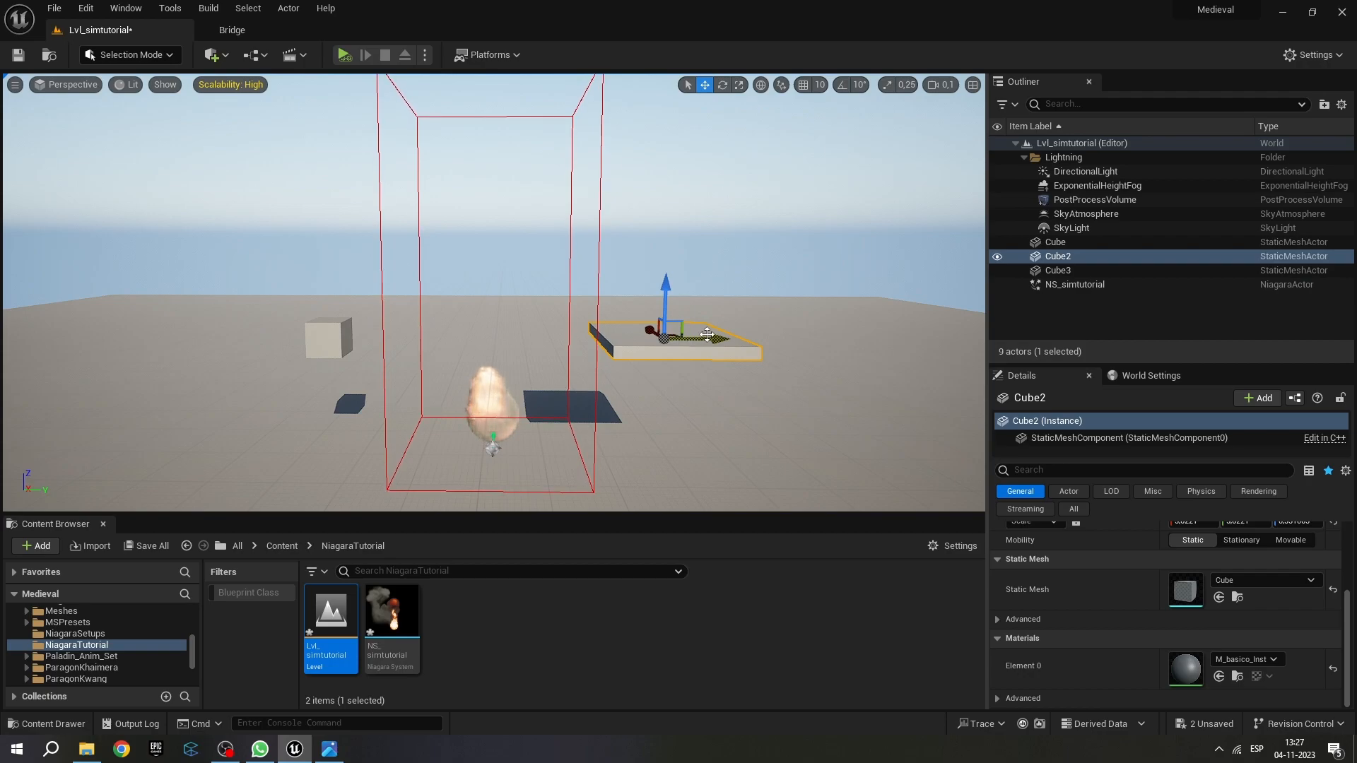
pyautogui.moveTo(712, 337); pyautogui.dragTo(684, 340)
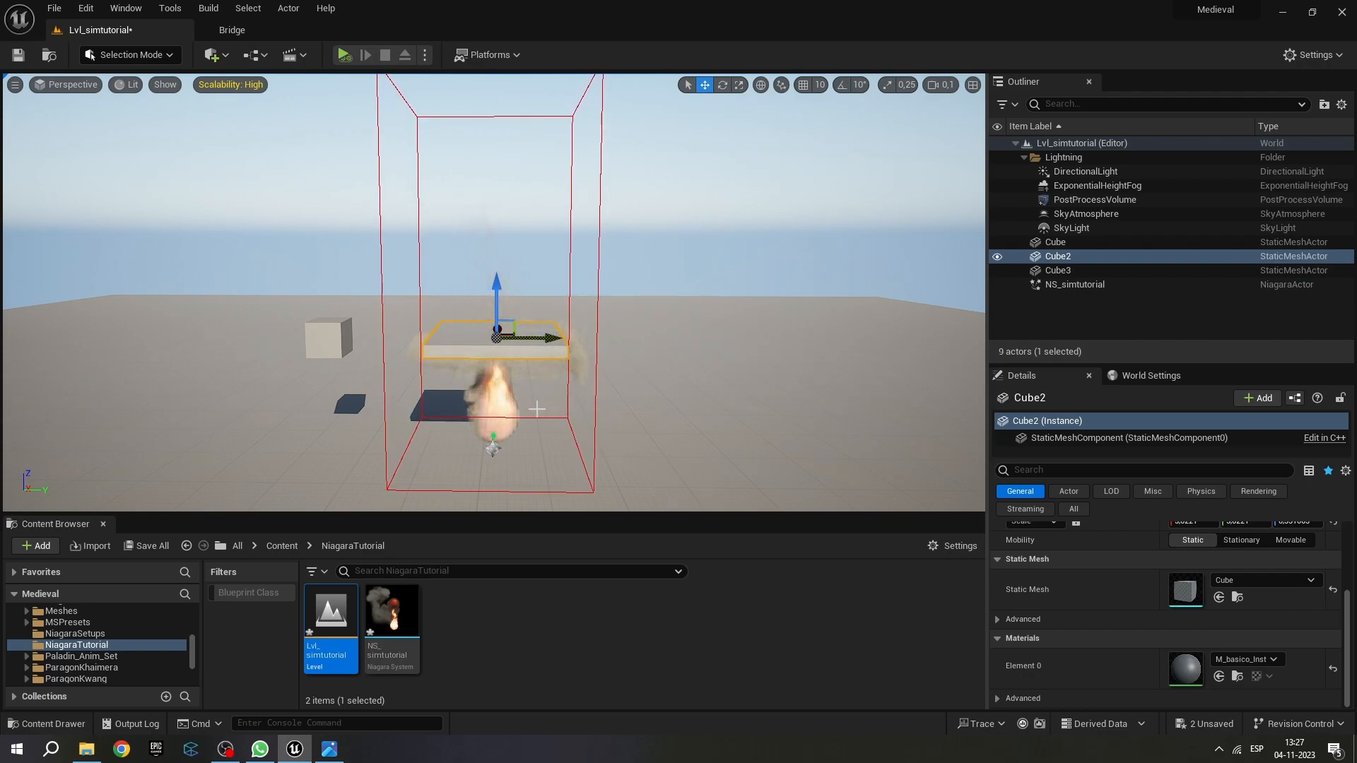
pyautogui.moveTo(529, 390); pyautogui.dragTo(527, 284, button='right')
pyautogui.press('q')
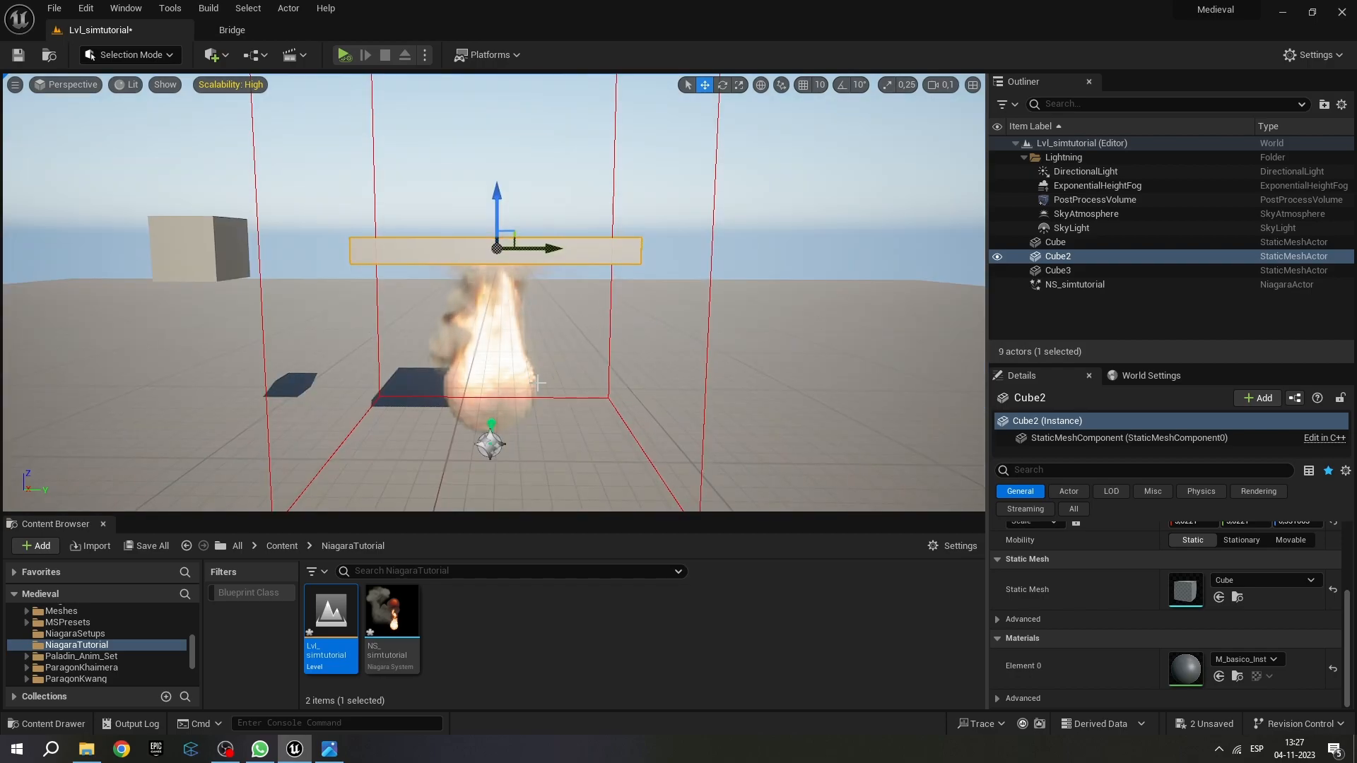
pyautogui.moveTo(527, 284); pyautogui.dragTo(544, 347, button='right')
pyautogui.press('w')
pyautogui.press('s')
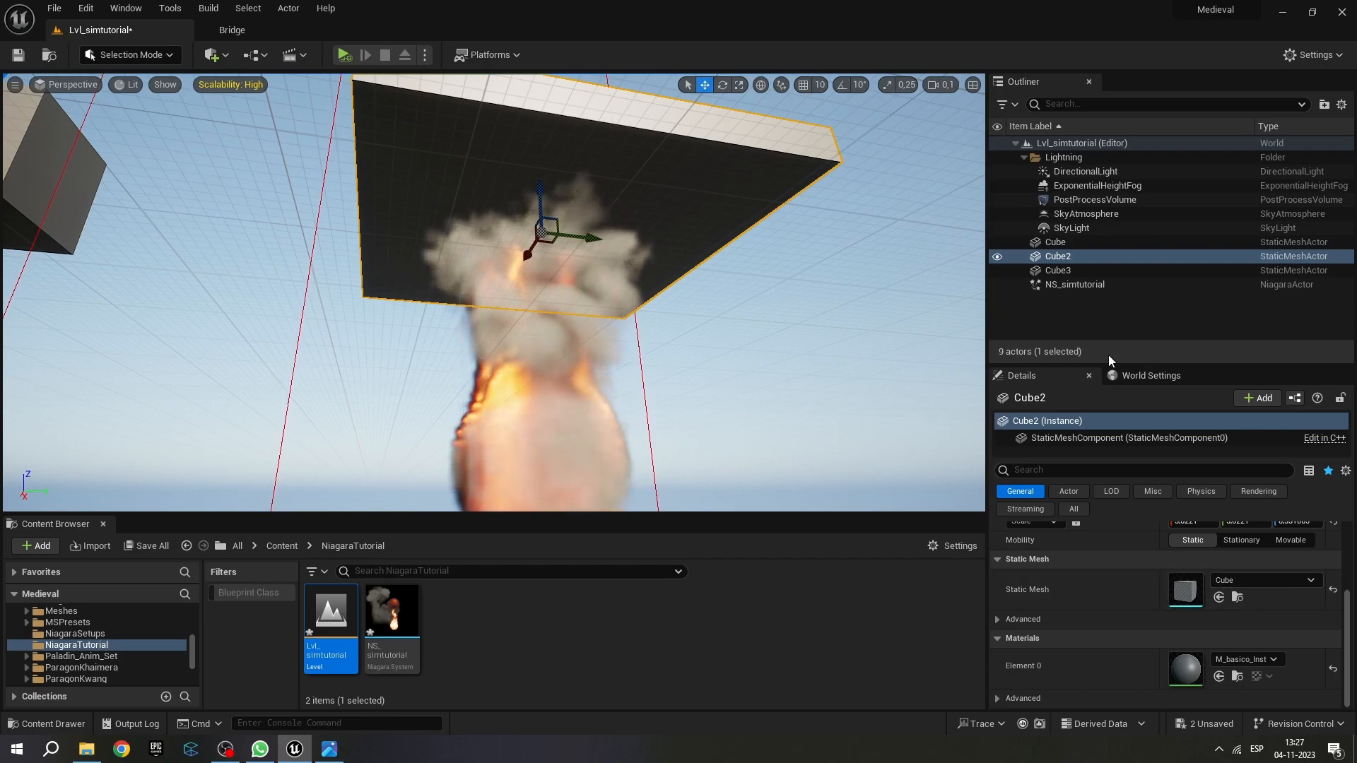
# Set NS_simtutorial's Pressure Solve Iterations user parameter to 10 and 20 in turn to compare the smoke collision under the slab.
pyautogui.click(1079, 284)
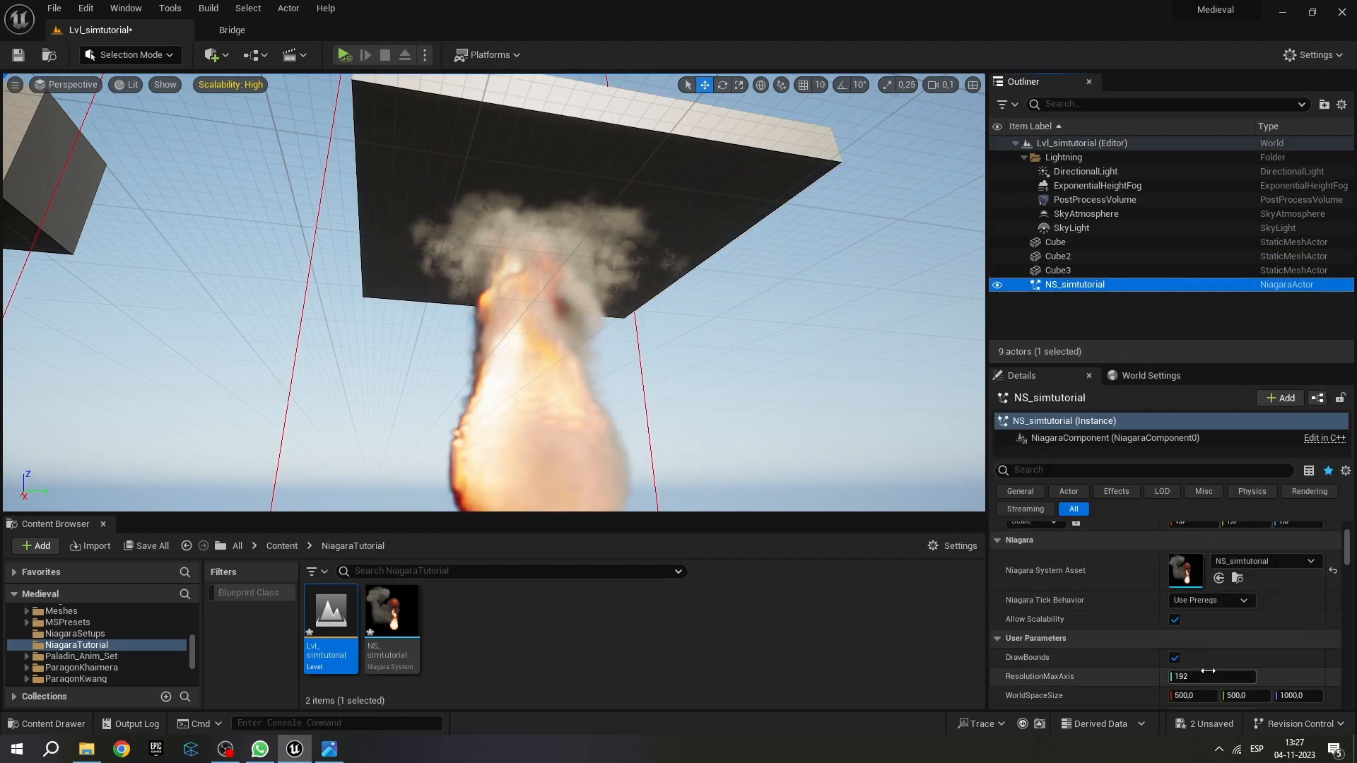
pyautogui.scroll(-2, 1193, 681)
pyautogui.click(1194, 647)
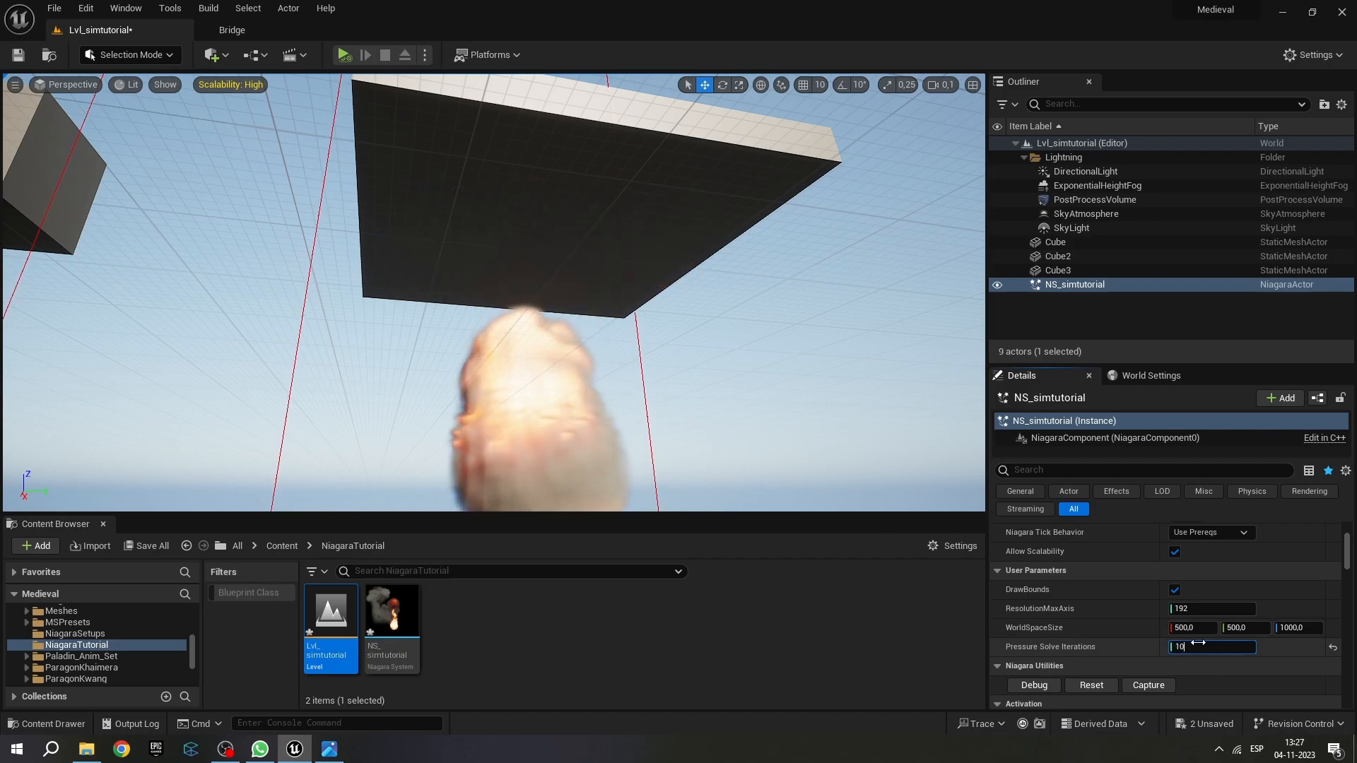
pyautogui.press('Return')
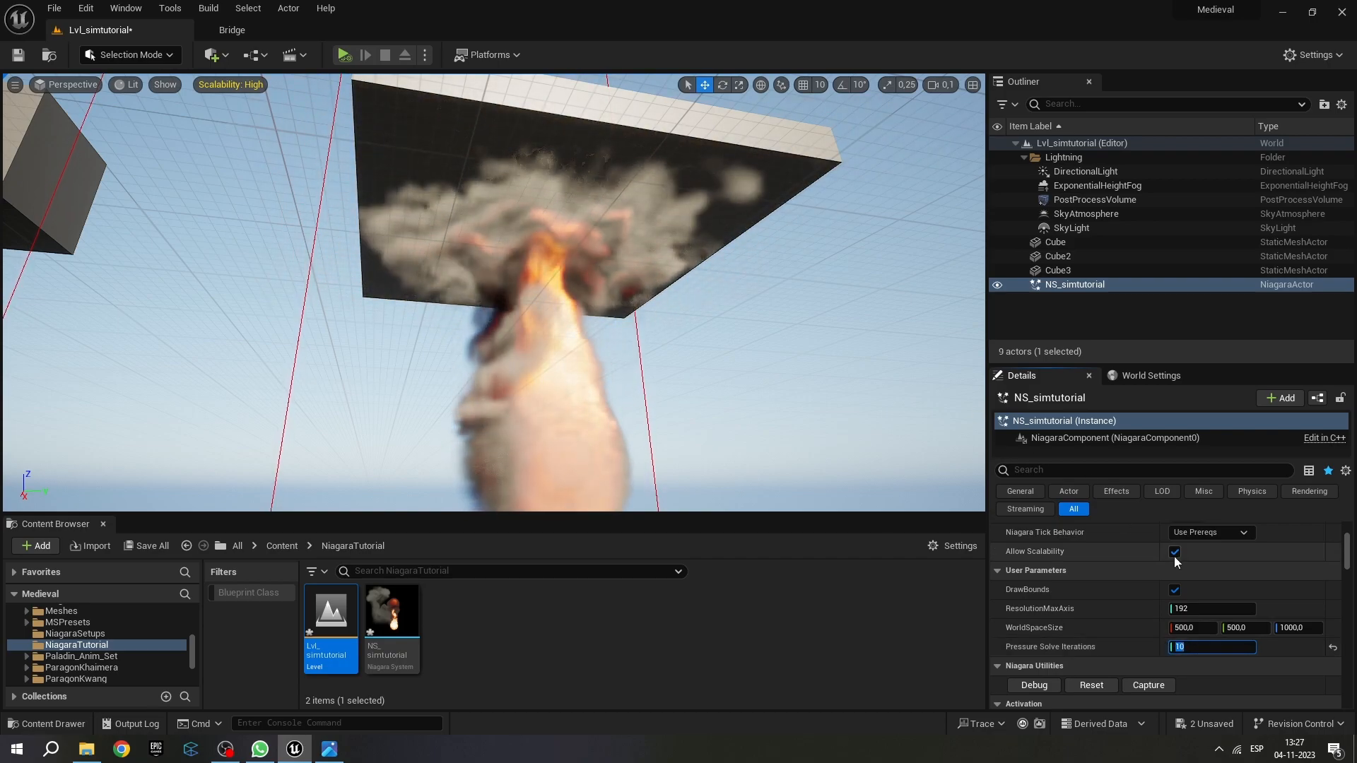
pyautogui.write('20')
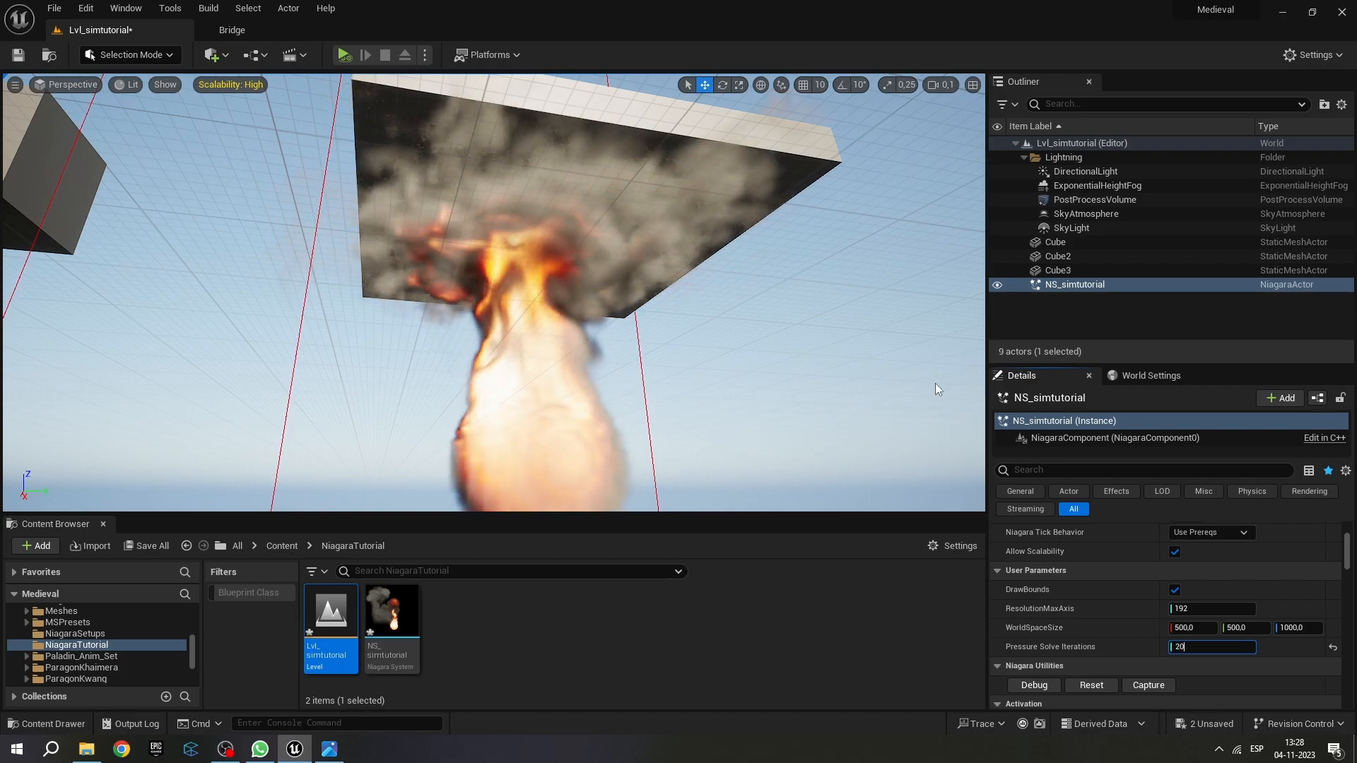
# Hide NS_simtutorial in the level and move the flattened Cube2 along Y until it is outside the simulation bounds.
pyautogui.click(998, 284)
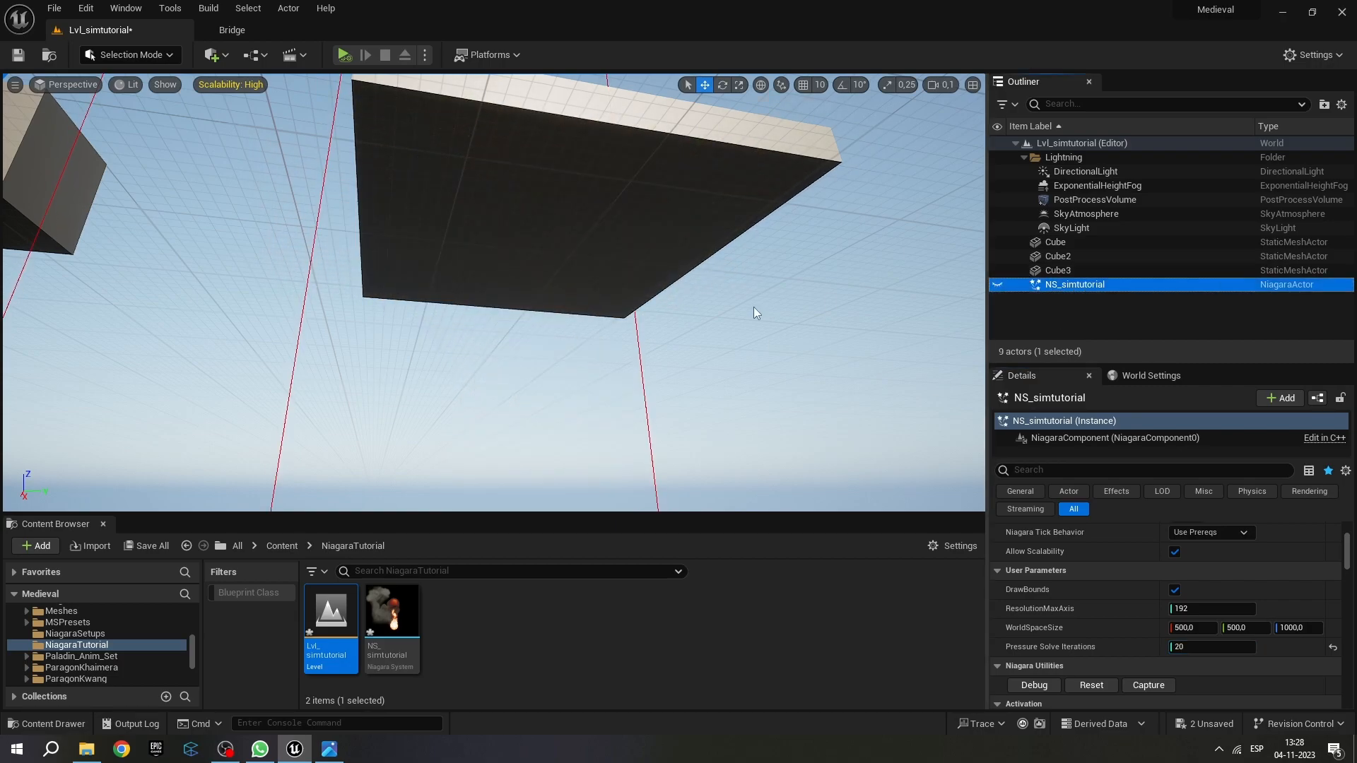
pyautogui.click(576, 237)
pyautogui.press('f')
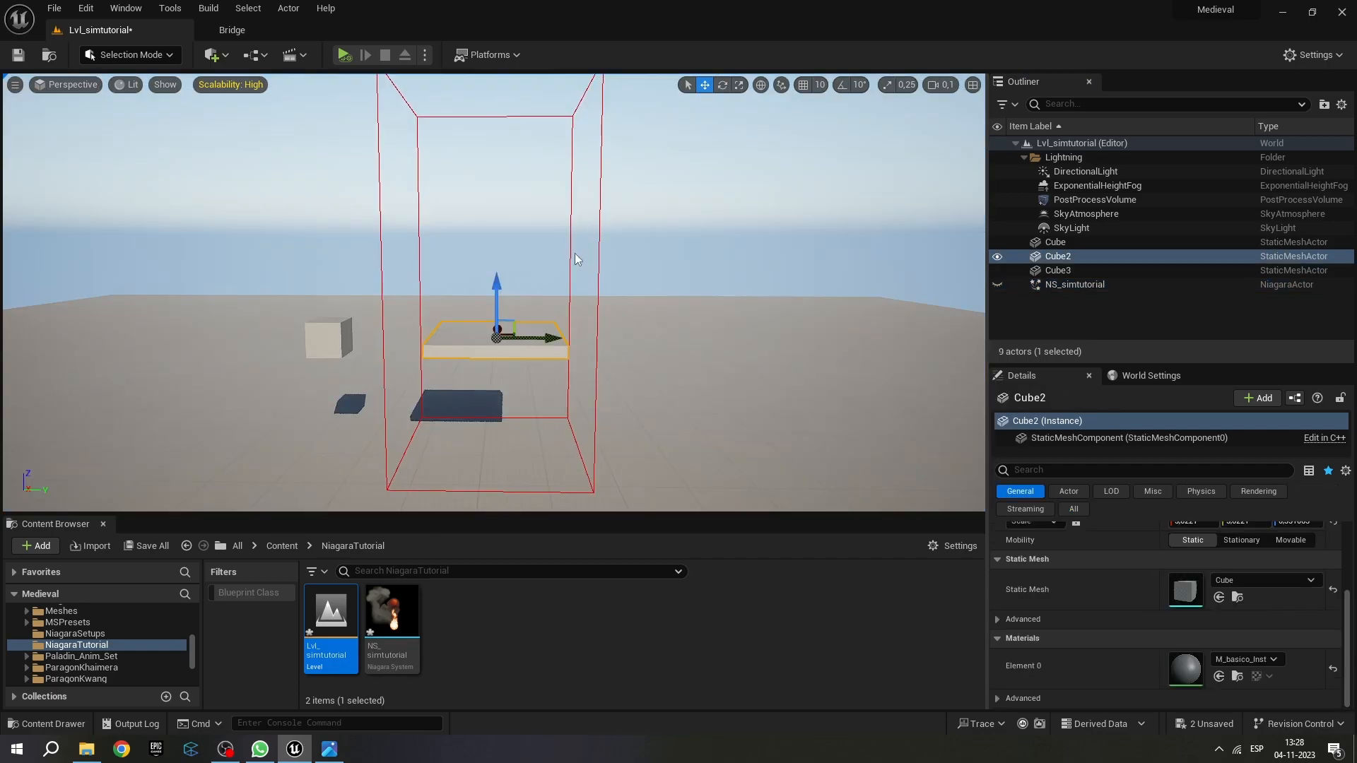
pyautogui.moveTo(551, 336); pyautogui.dragTo(746, 343)
# Open the NS_simtutorial system for editing and delete its Pressure Solve Iterations user parameter.
pyautogui.click(1088, 285)
pyautogui.rightClick(1088, 286)
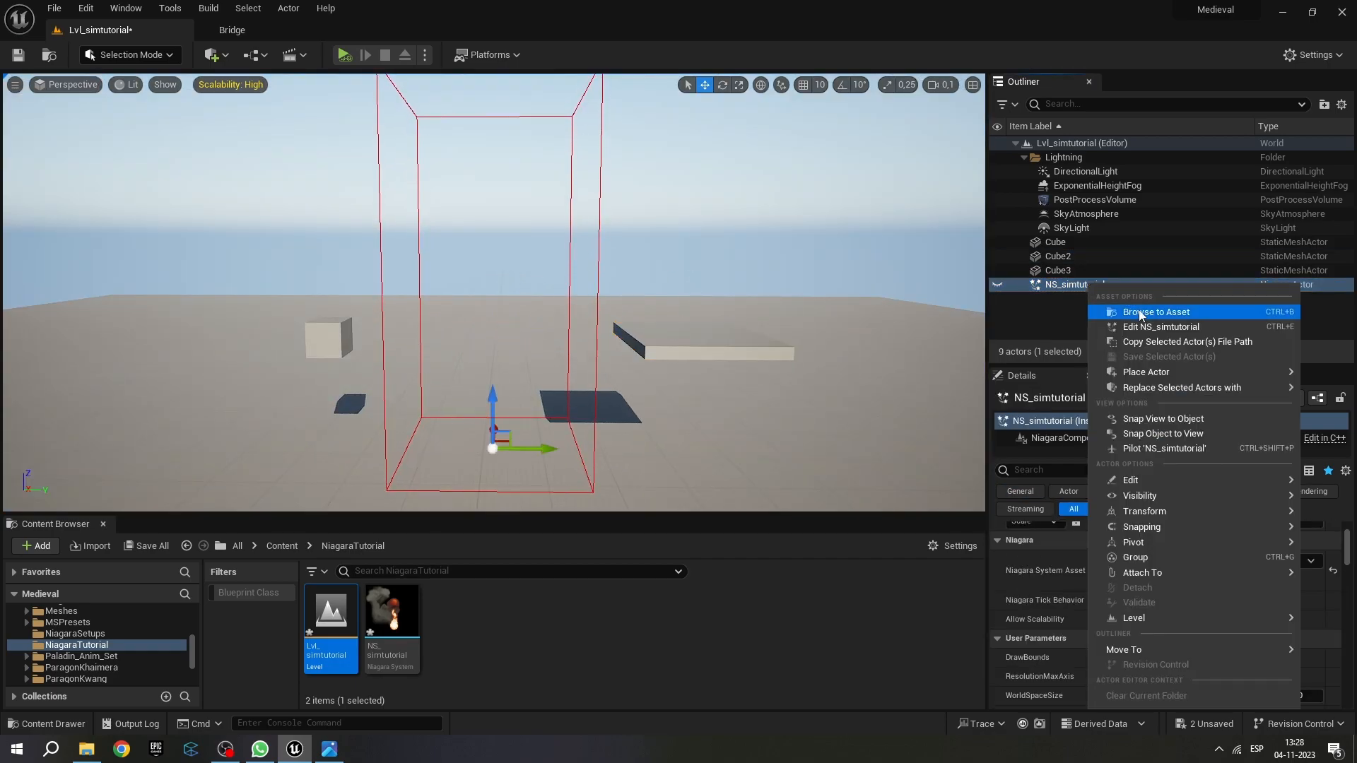
pyautogui.click(1148, 328)
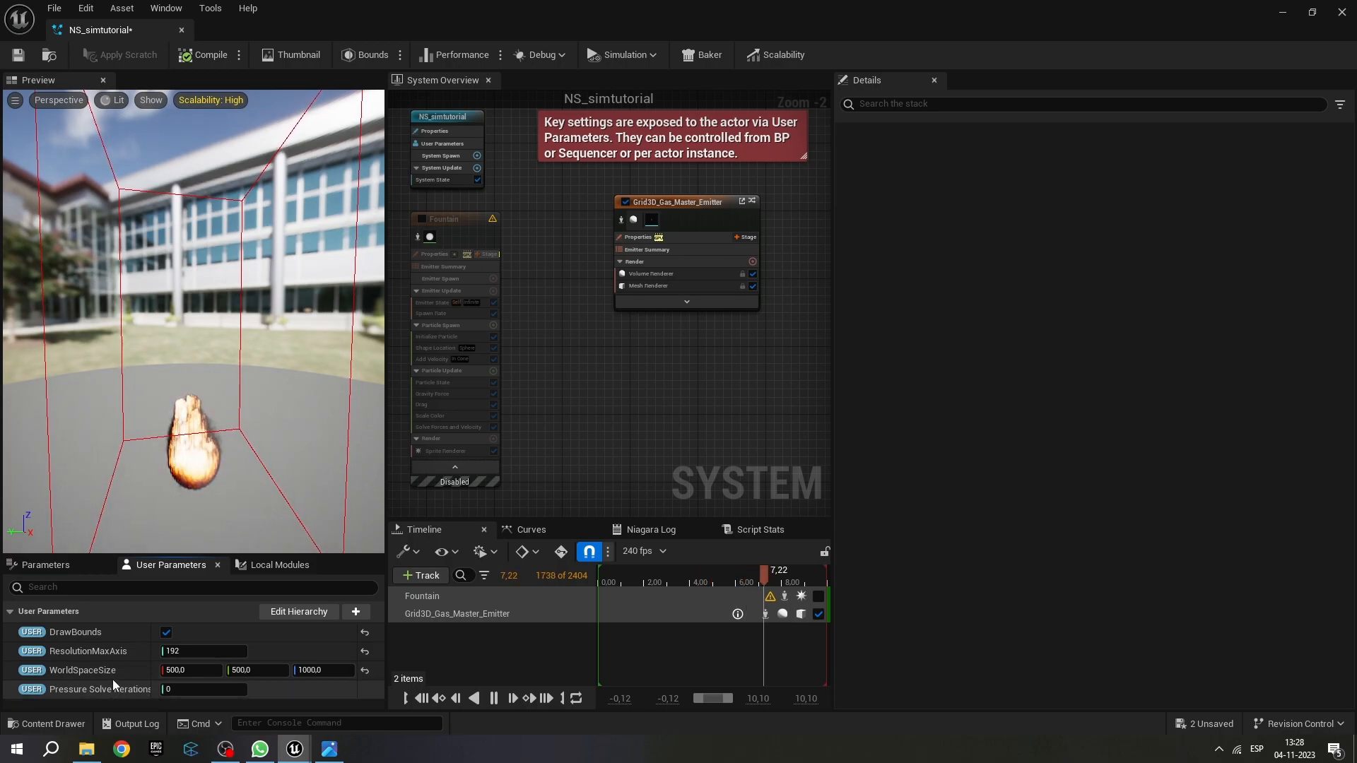
pyautogui.rightClick(143, 687)
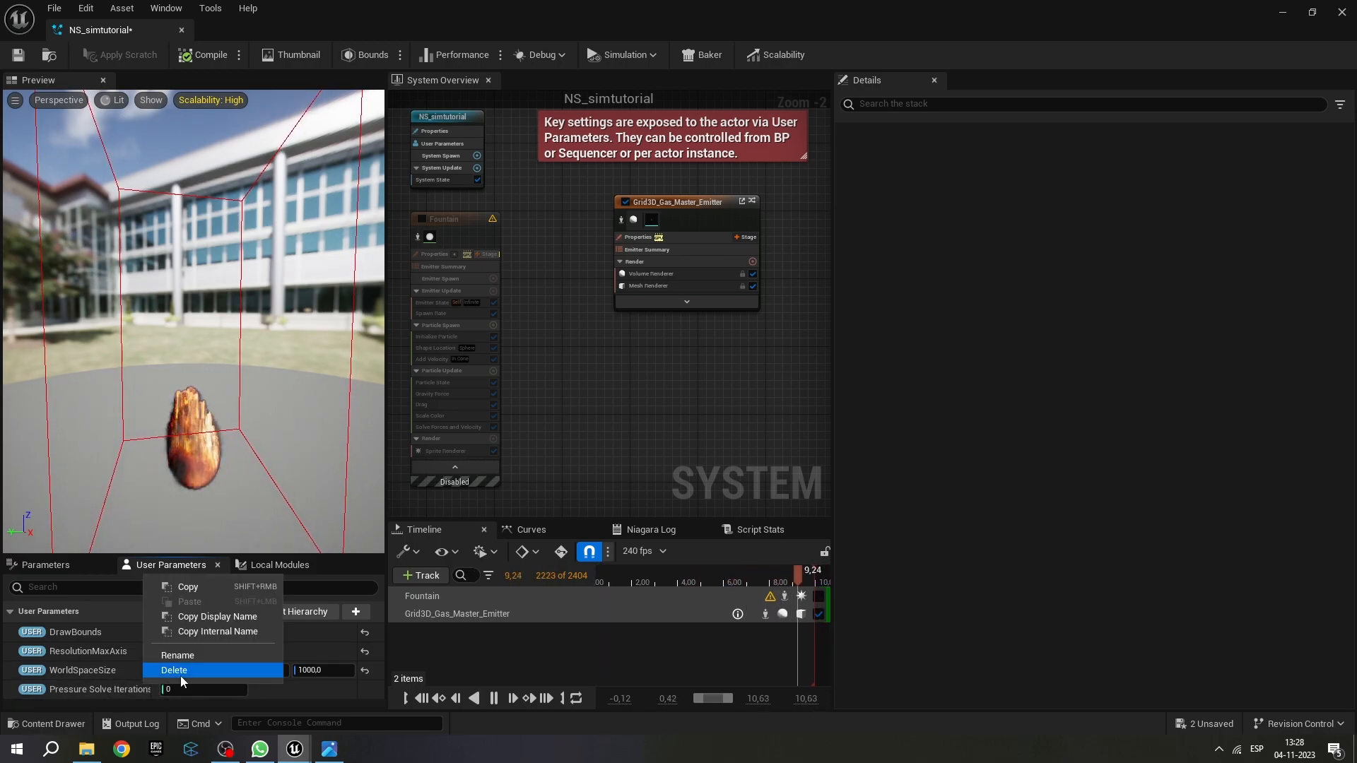
pyautogui.click(174, 670)
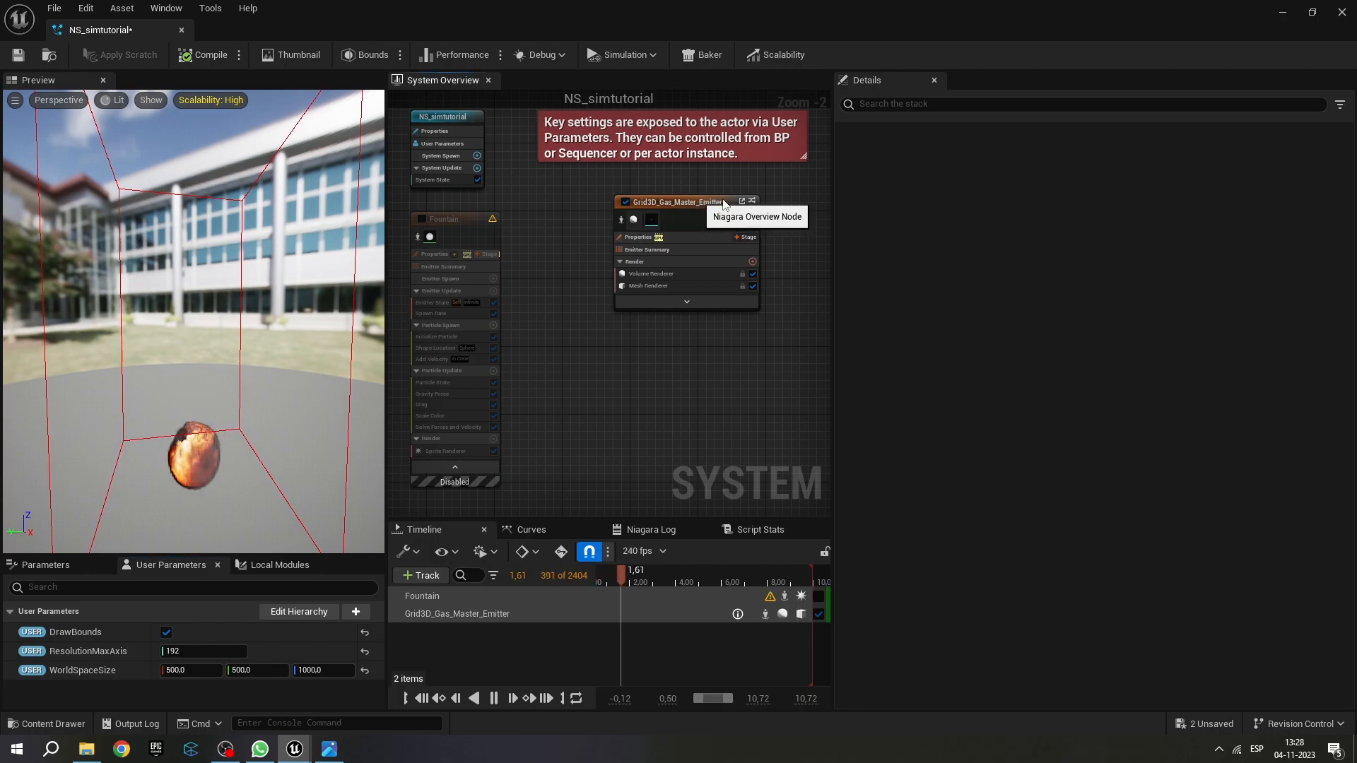
# Replace the gas emitter's linked Pressure Solve Iterations input with a local value of 12.
pyautogui.click(698, 205)
pyautogui.click(1306, 450)
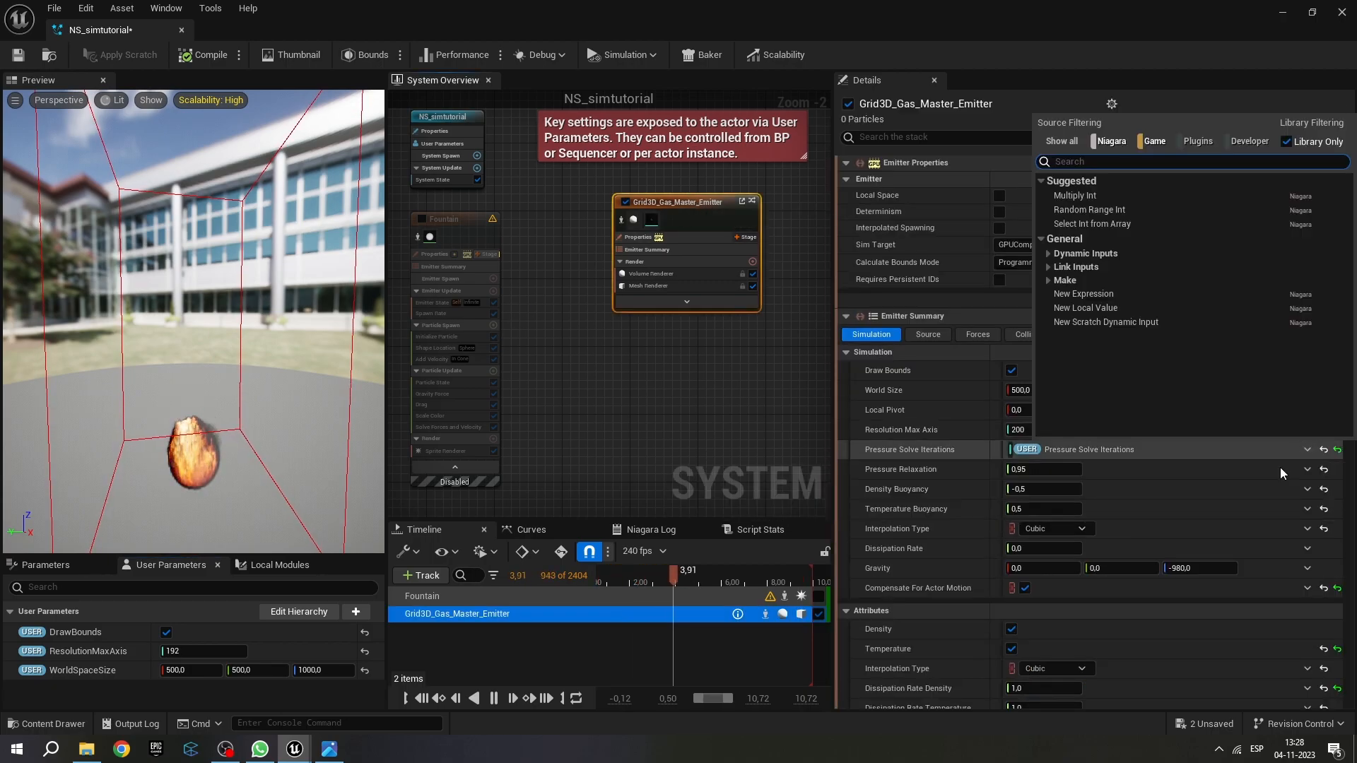
pyautogui.click(1110, 314)
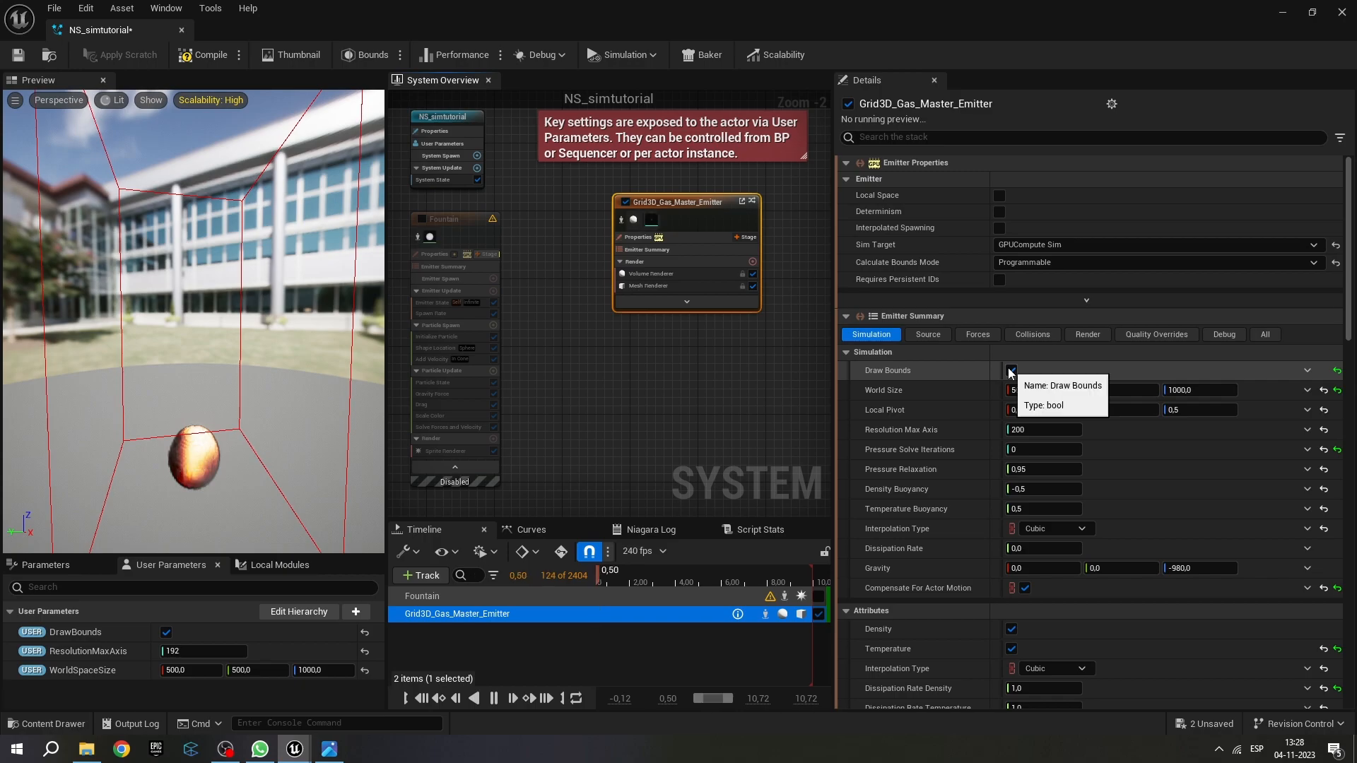
pyautogui.click(1065, 449)
pyautogui.write('12')
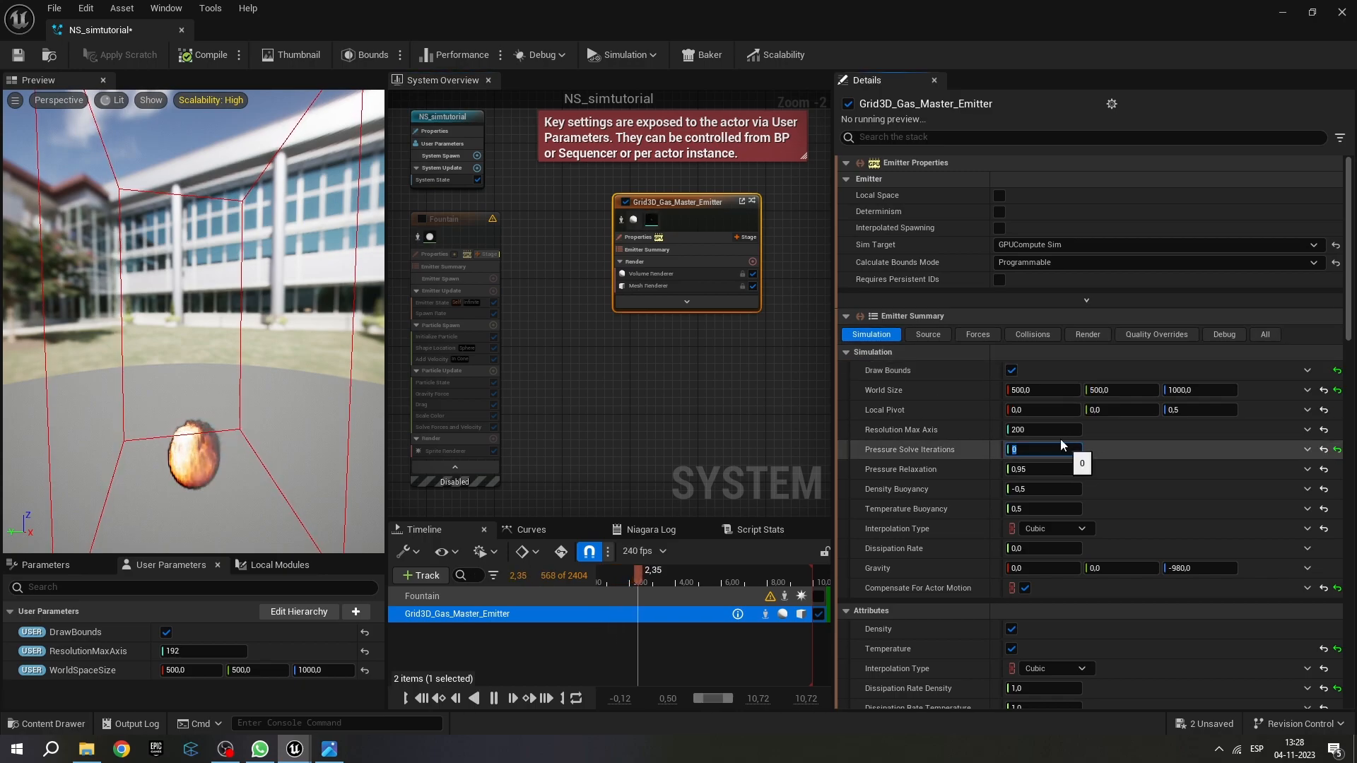
pyautogui.press('Return')
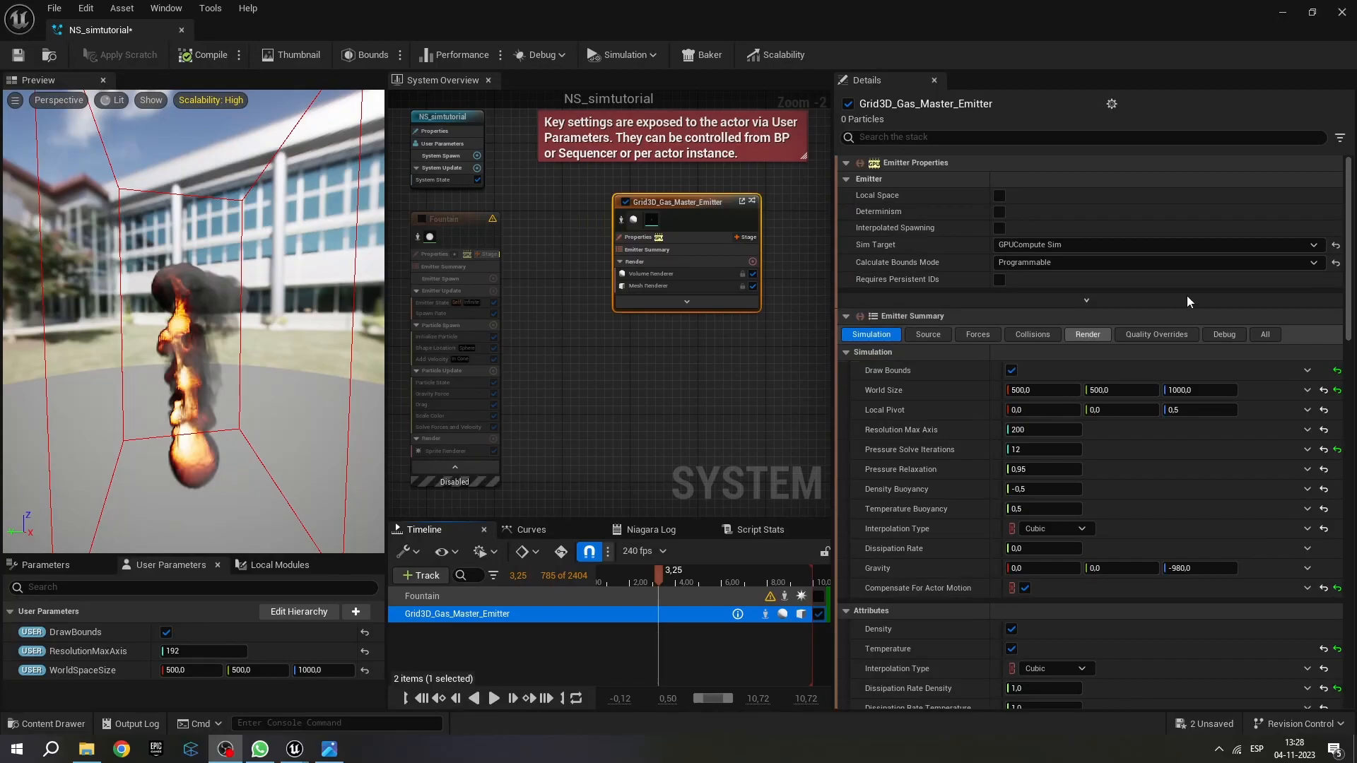
# Show all of the gas emitter's summary settings, enable Calculate Wind and set Wind Magnitude to 50.
pyautogui.click(1265, 335)
pyautogui.scroll(-3, 918, 482)
pyautogui.scroll(-10, 917, 483)
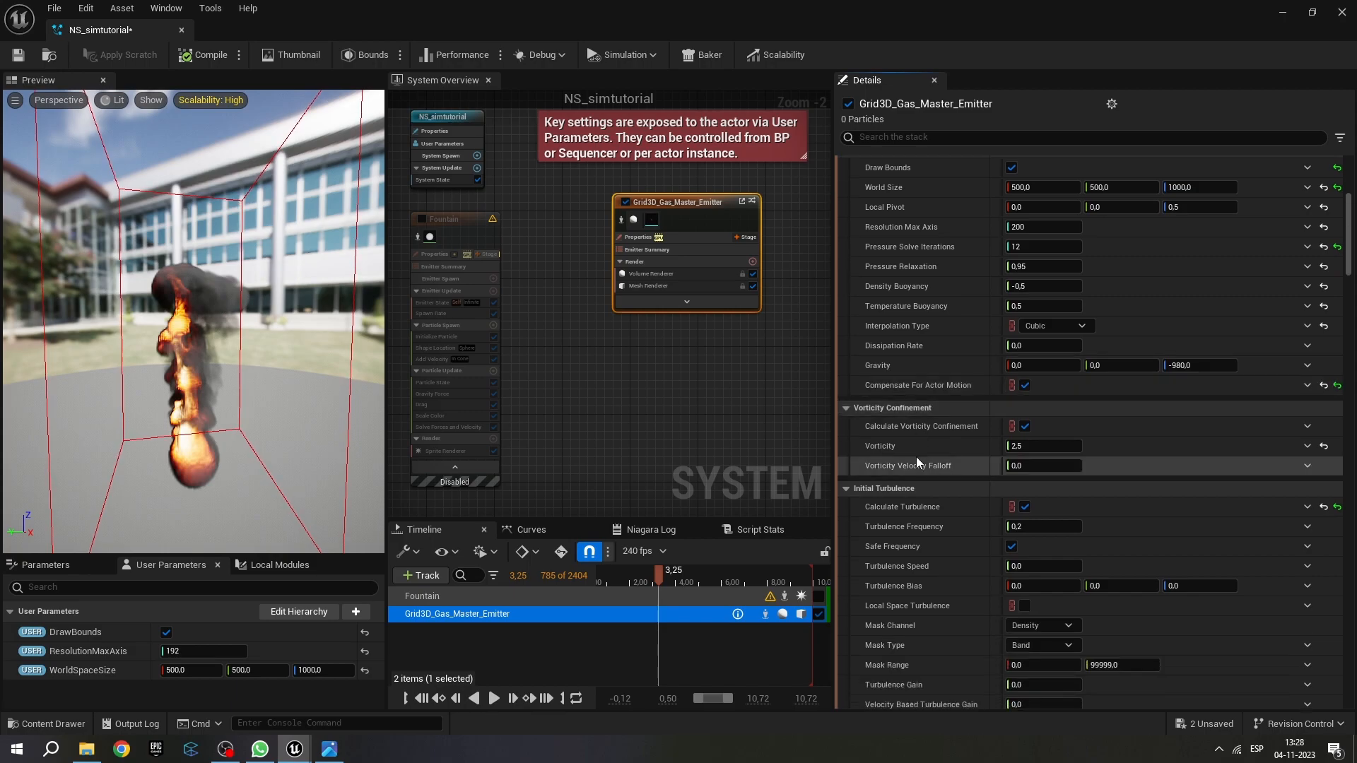
pyautogui.scroll(-10, 950, 310)
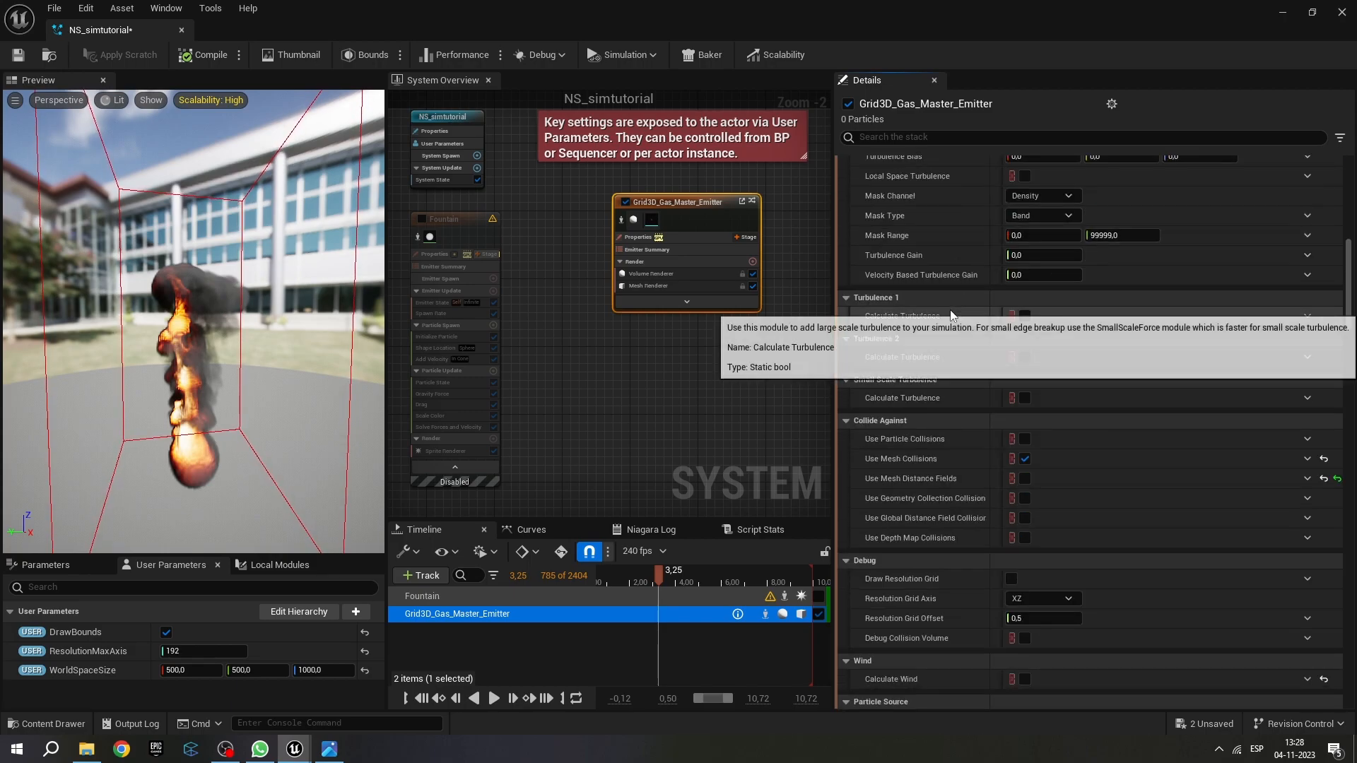
pyautogui.scroll(-1, 950, 310)
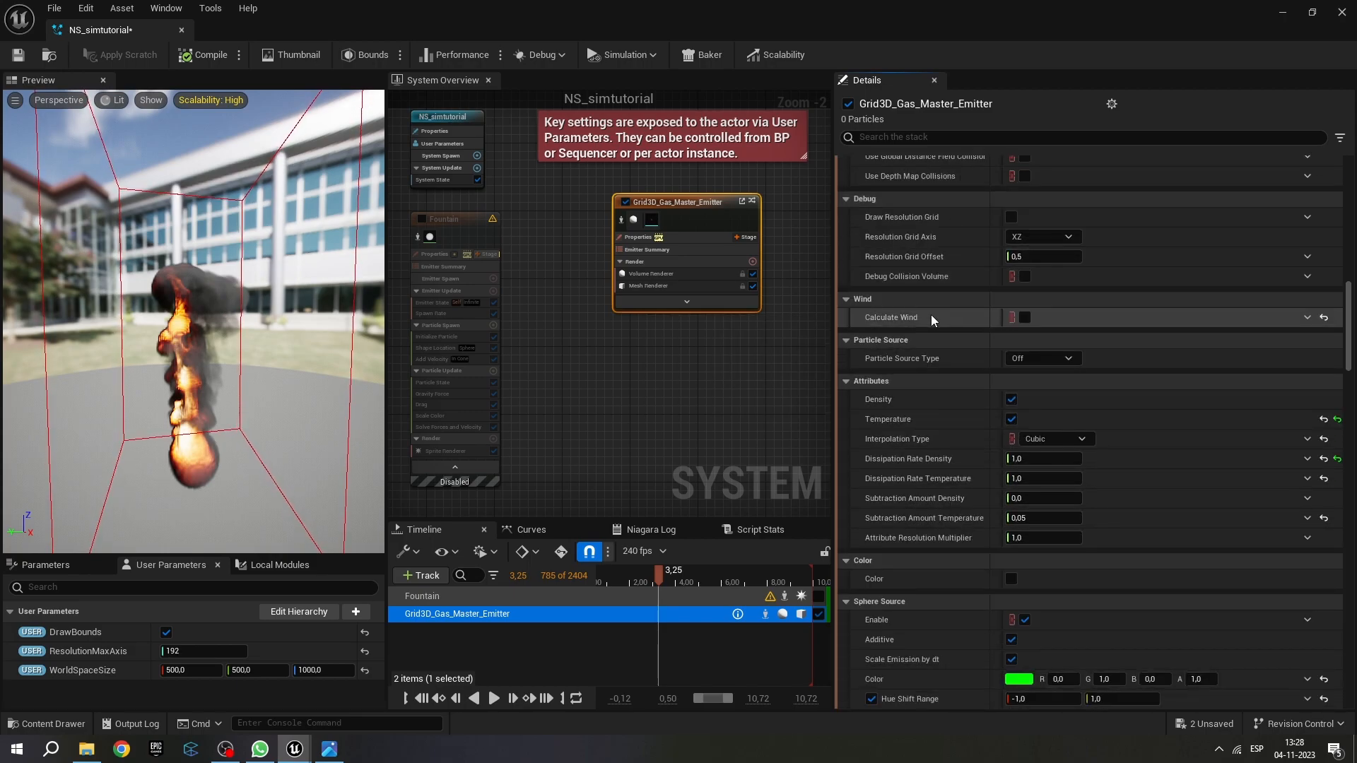
pyautogui.click(1024, 317)
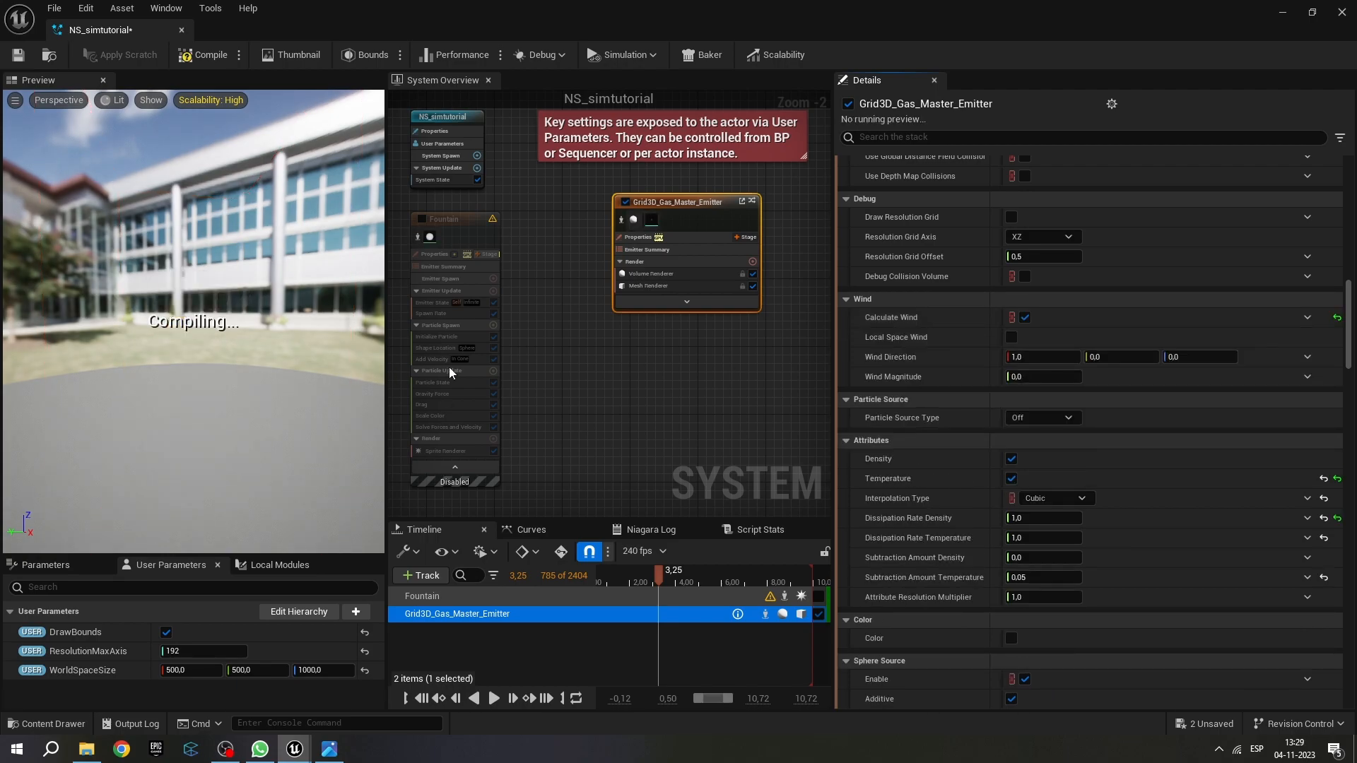
pyautogui.click(1063, 377)
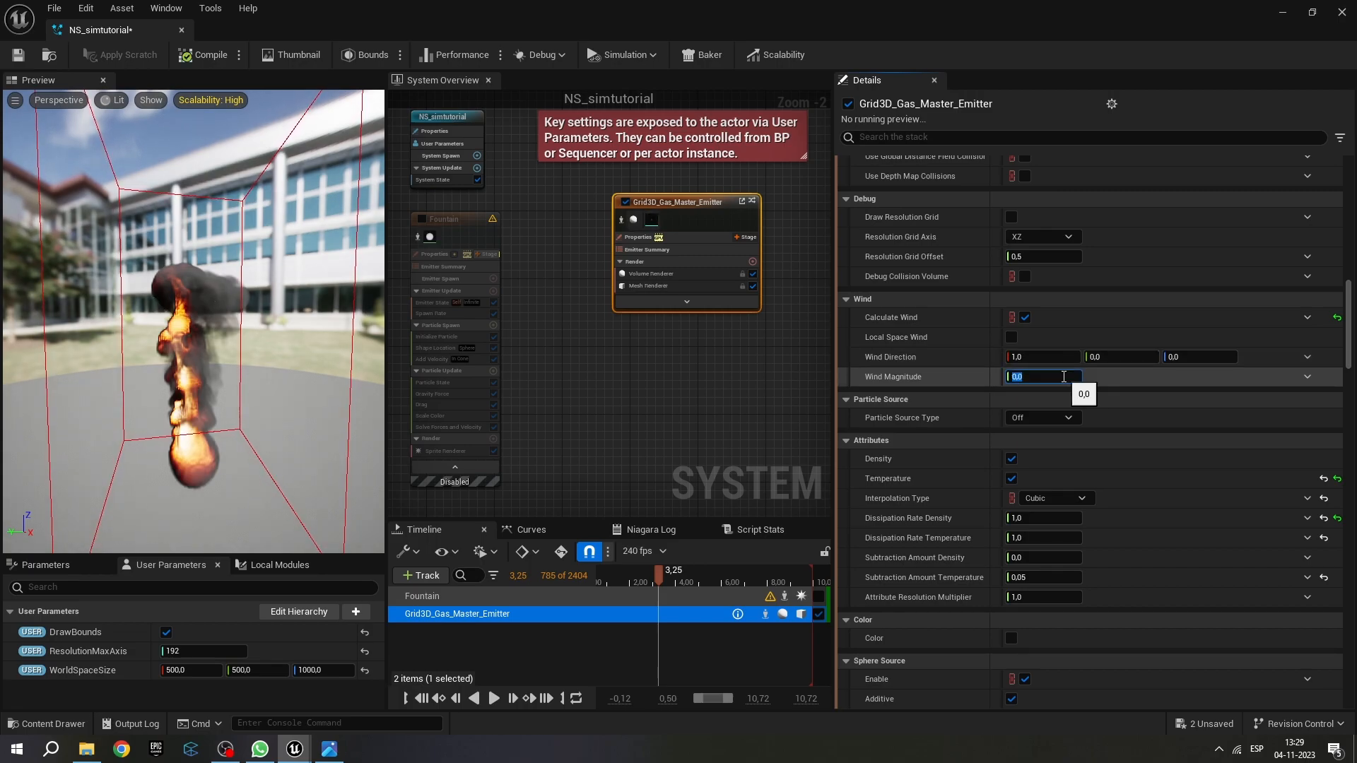
pyautogui.write('5')
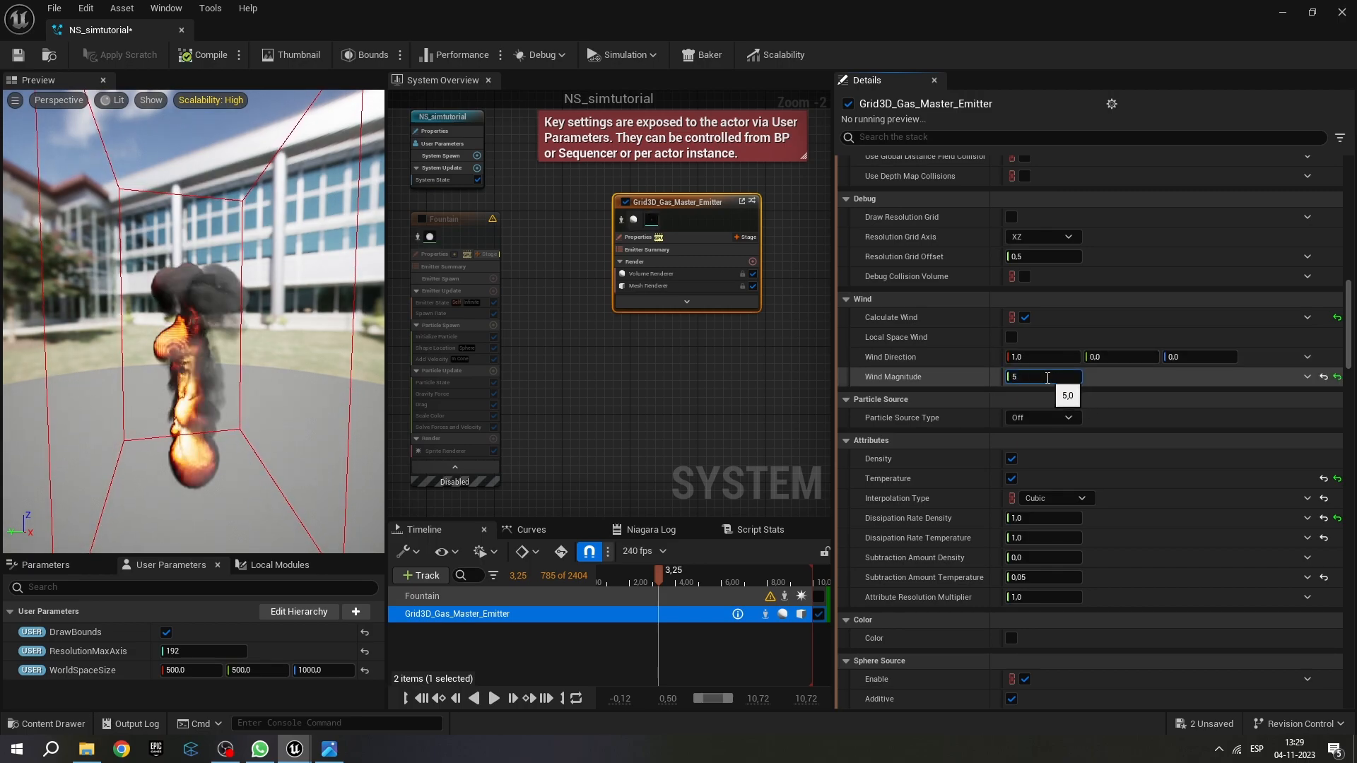
pyautogui.write('0')
pyautogui.press('Return')
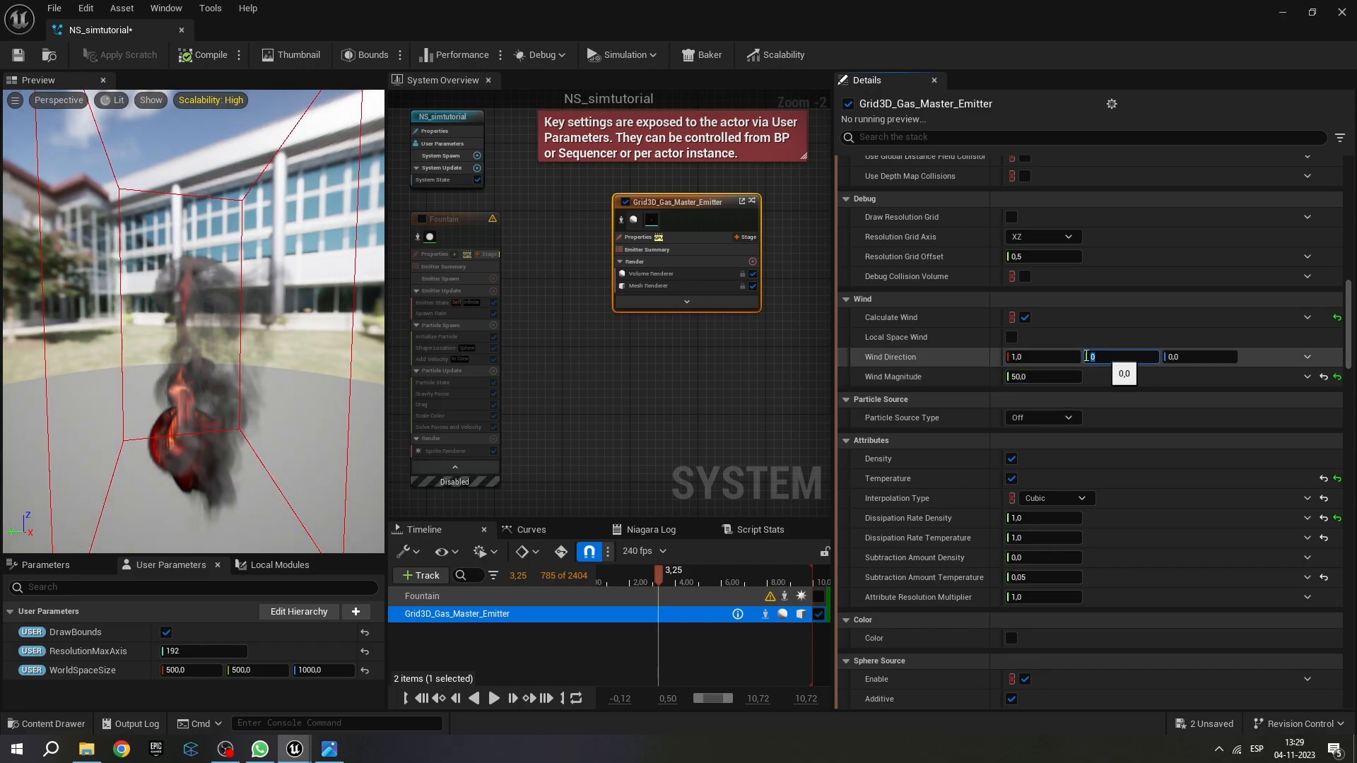
# Set the Wind Direction to 0, 1, 0 and play the simulation to preview the wind on the fire.
pyautogui.write('1,')
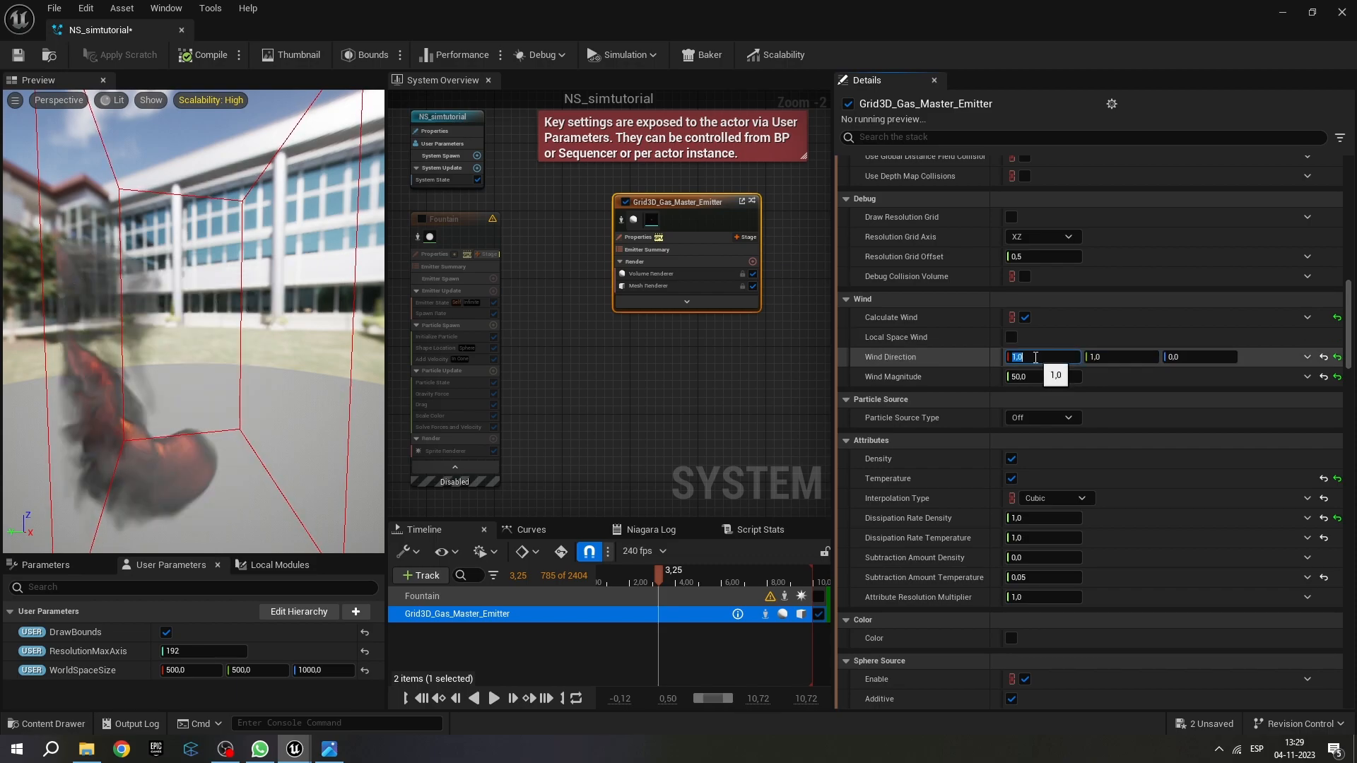
pyautogui.write('0')
pyautogui.click(647, 578)
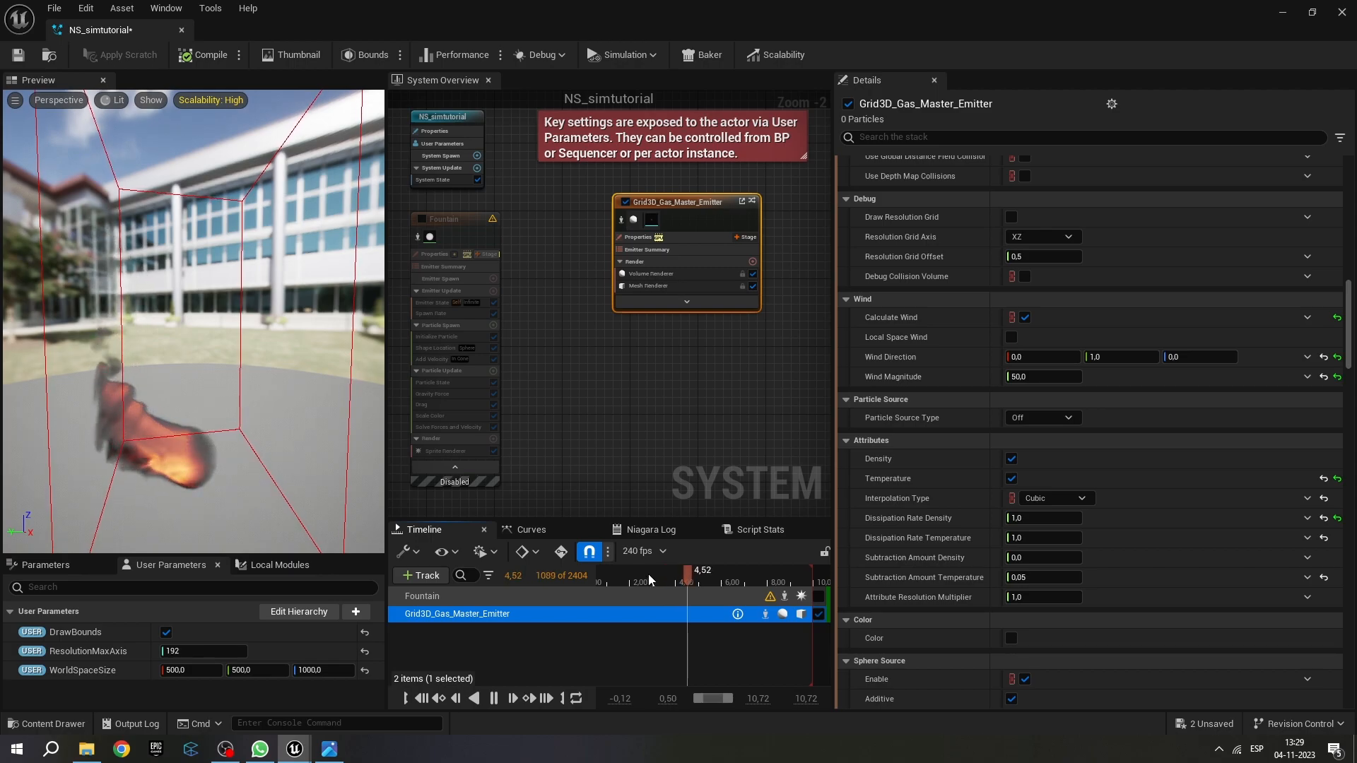
pyautogui.press('space')
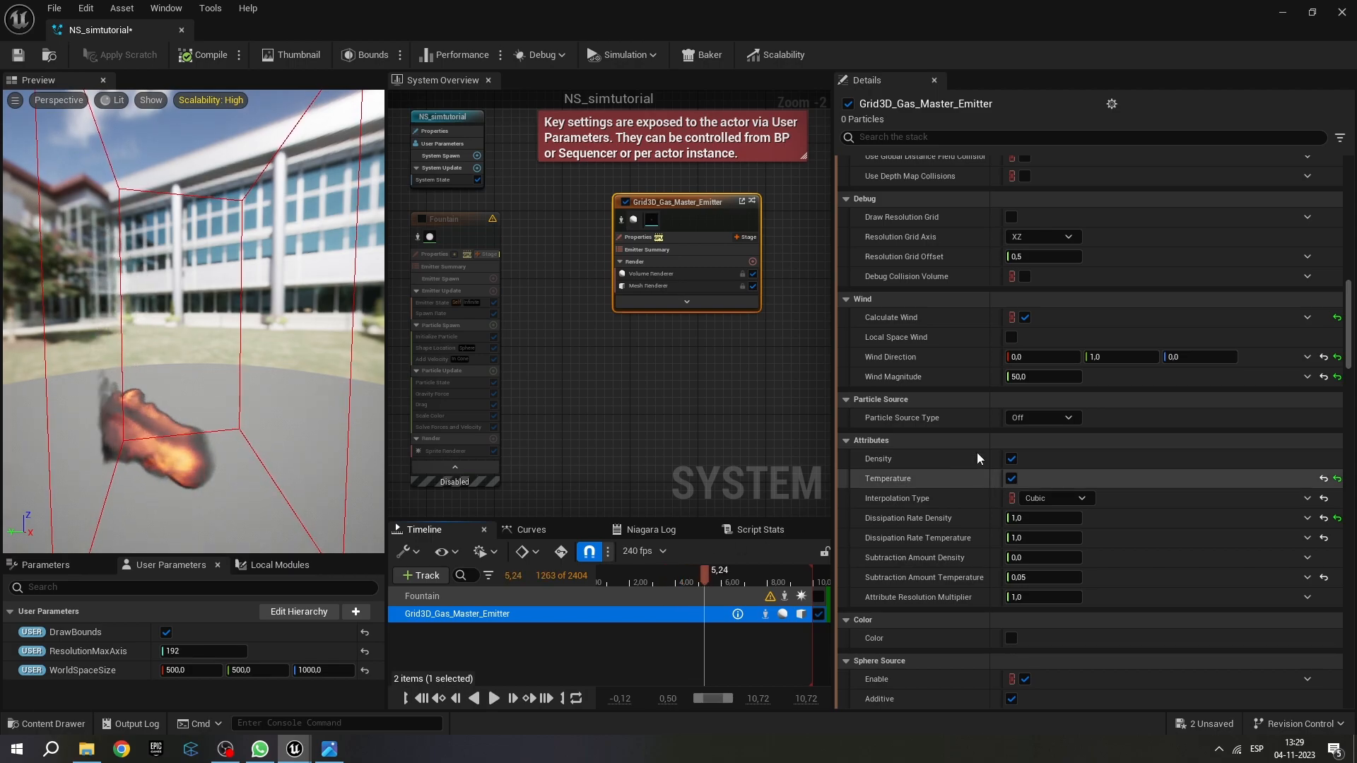
# Turn off Calculate Wind on the gas emitter.
pyautogui.click(1035, 378)
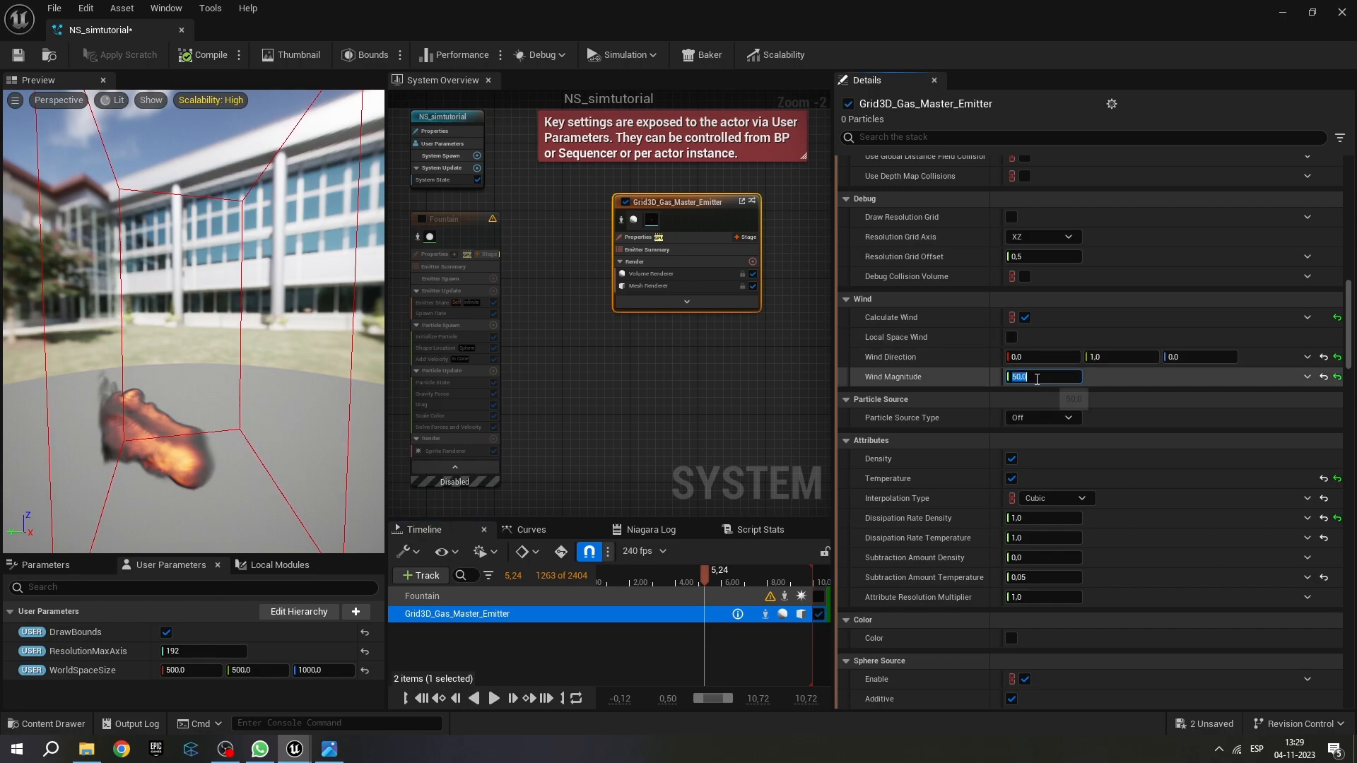
pyautogui.click(1023, 318)
pyautogui.scroll(-4, 1107, 389)
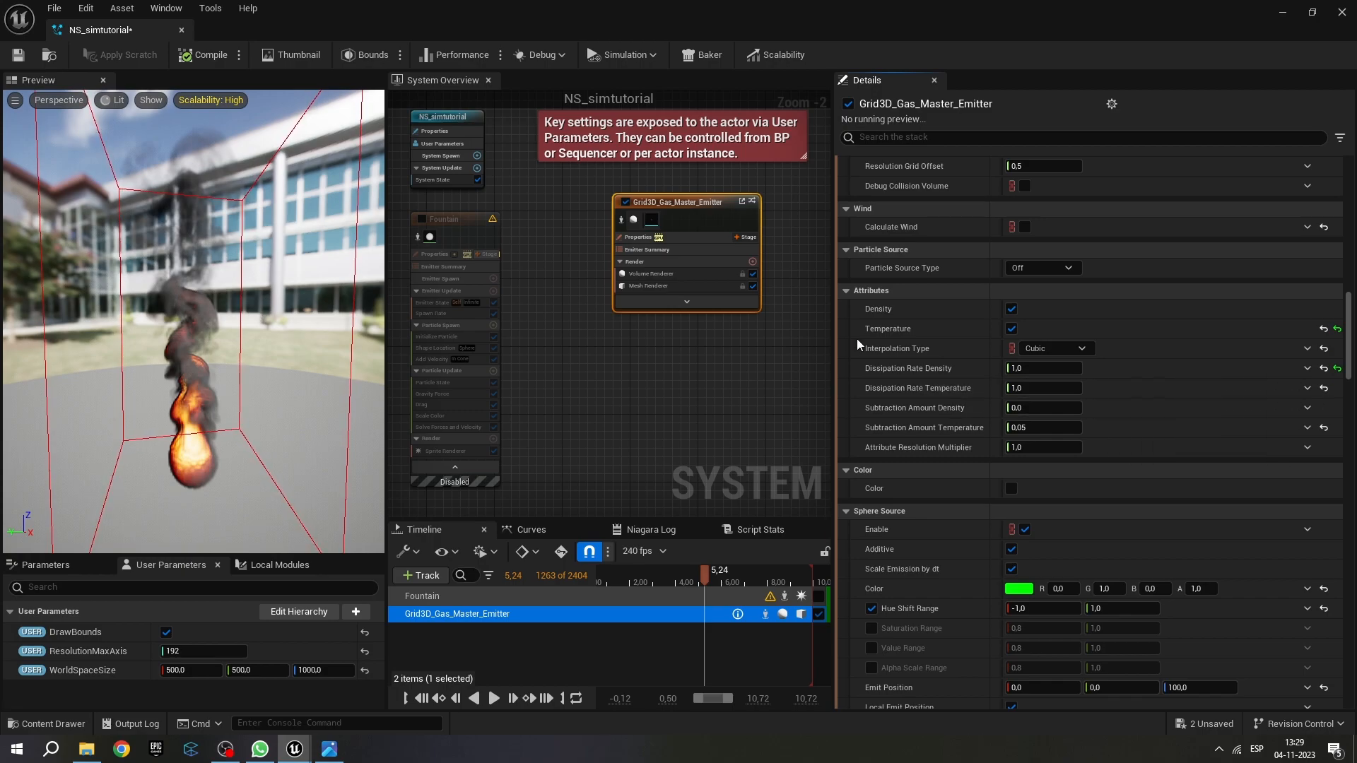
# Try the gas emitter without the Temperature attribute to preview smoke only, and re-enable Temperature.
pyautogui.scroll(3, 982, 339)
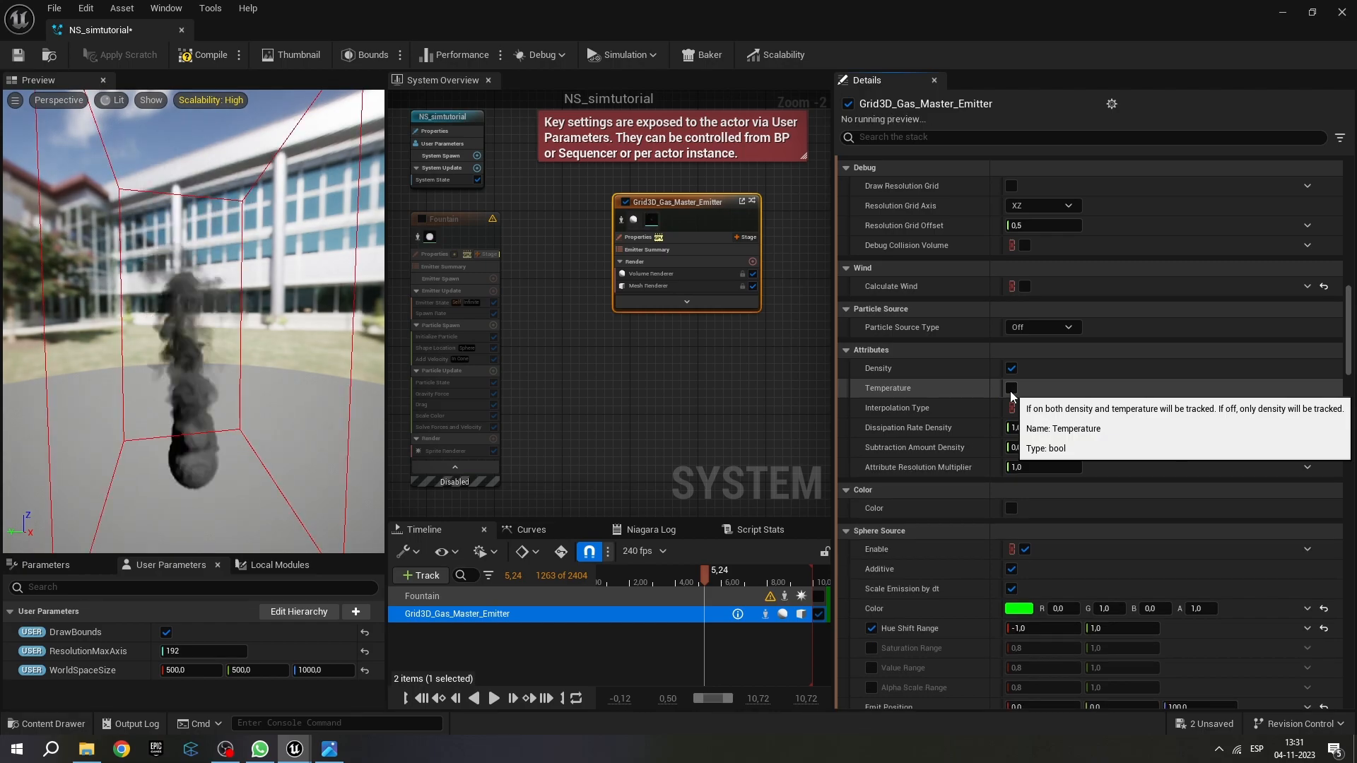
pyautogui.click(1011, 390)
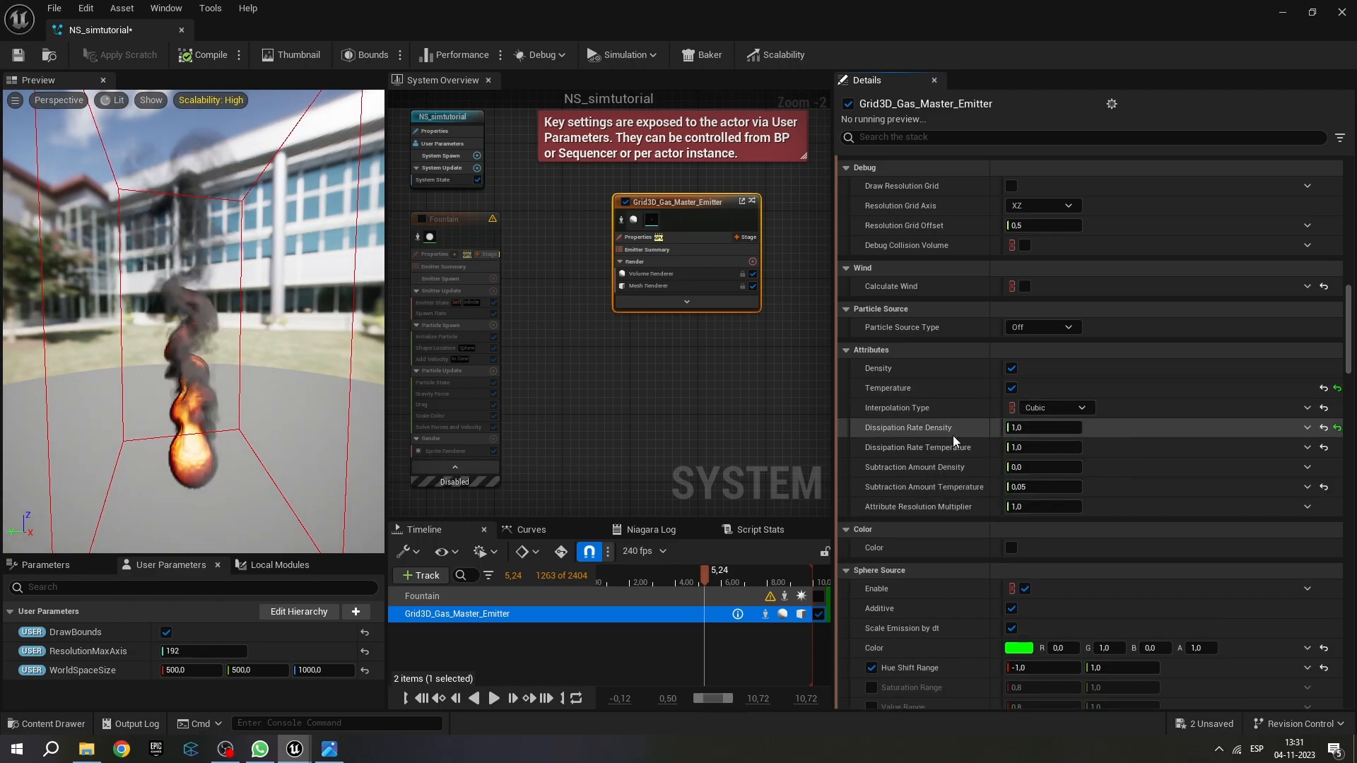
pyautogui.scroll(-1, 972, 431)
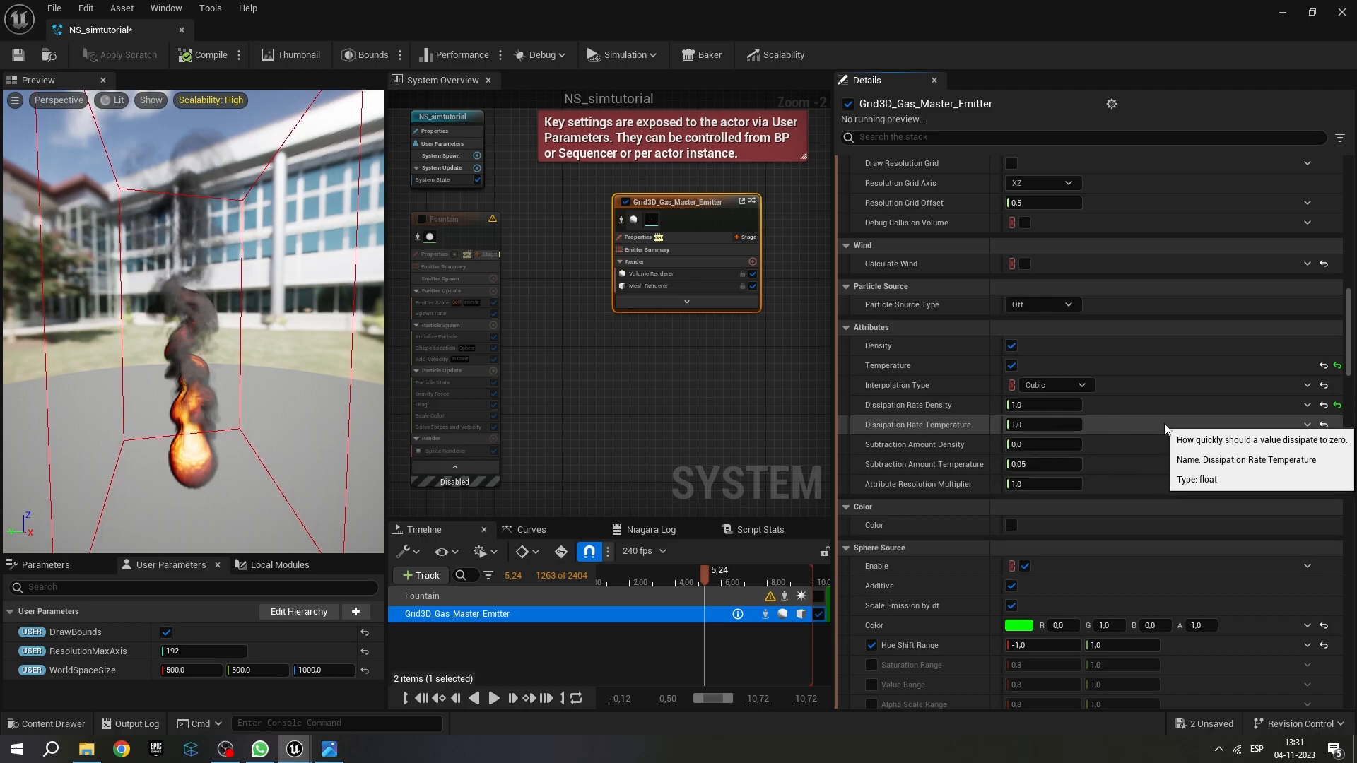
# Enable the Color attribute and set the Sphere Source color to pinkish red (R 1.0, G 0.089927, B 0.169615).
pyautogui.scroll(-4, 1173, 434)
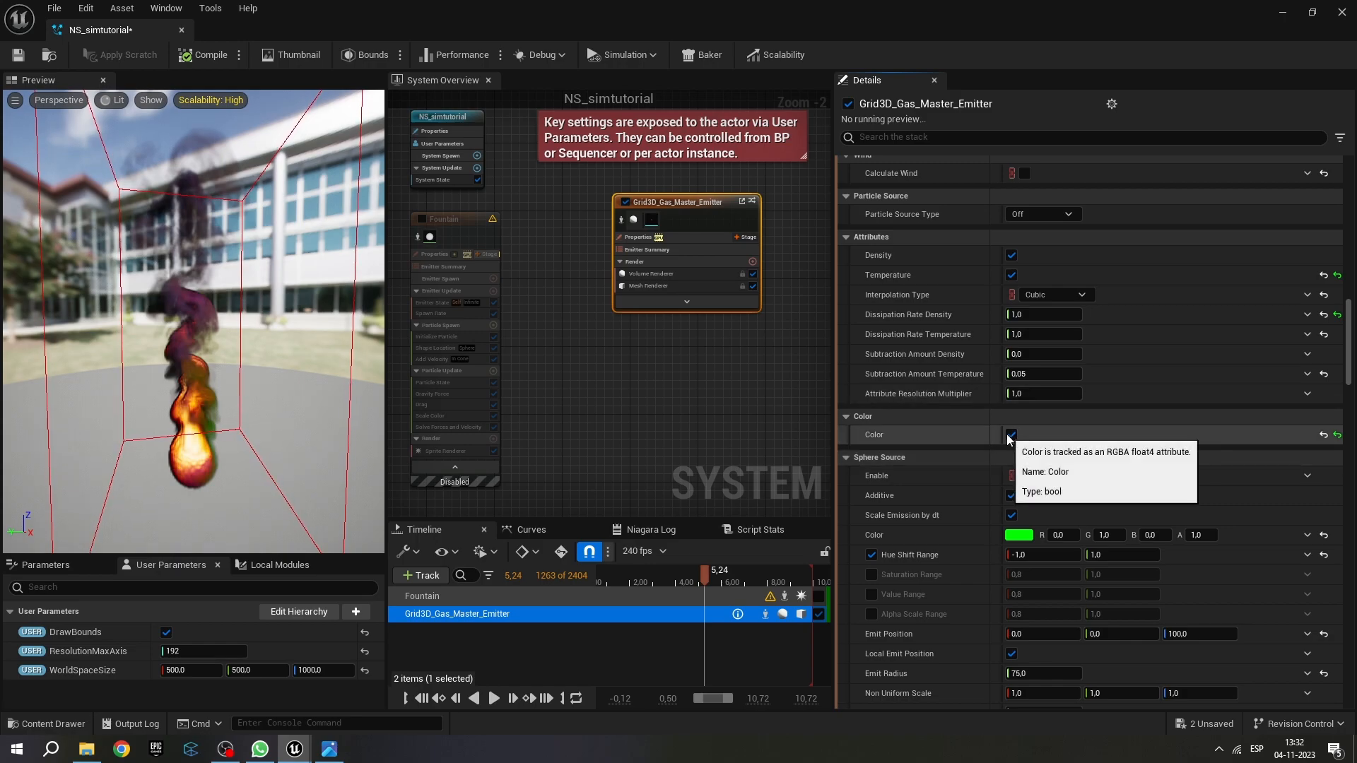
pyautogui.scroll(-5, 1133, 377)
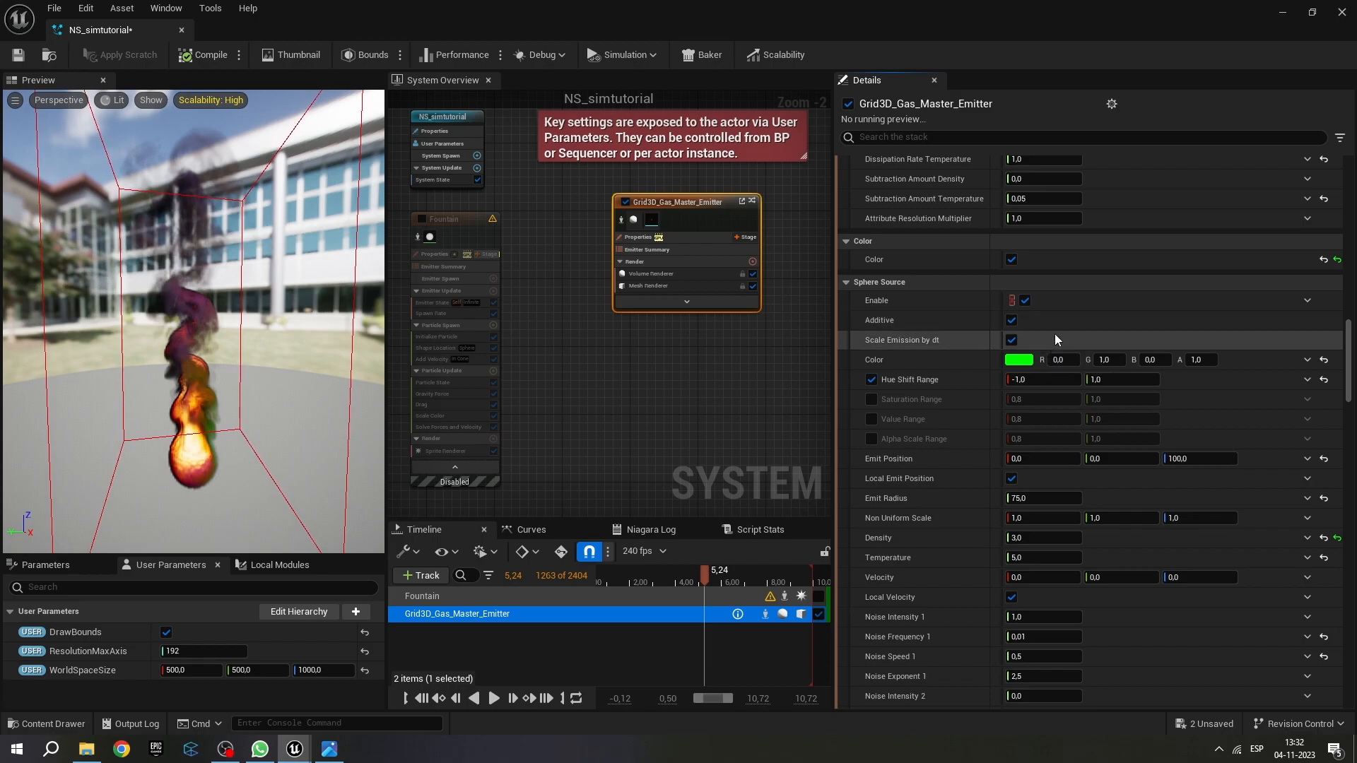
pyautogui.click(1018, 359)
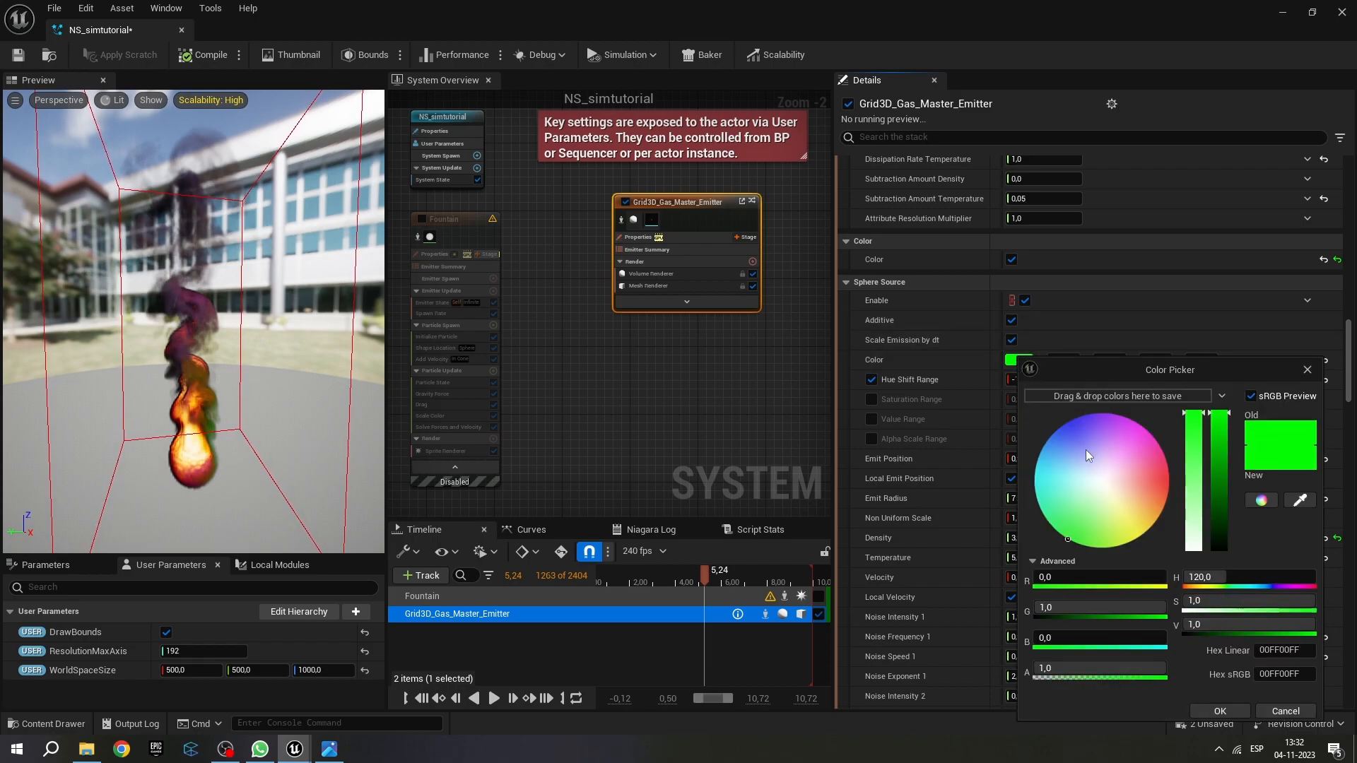
pyautogui.click(1154, 479)
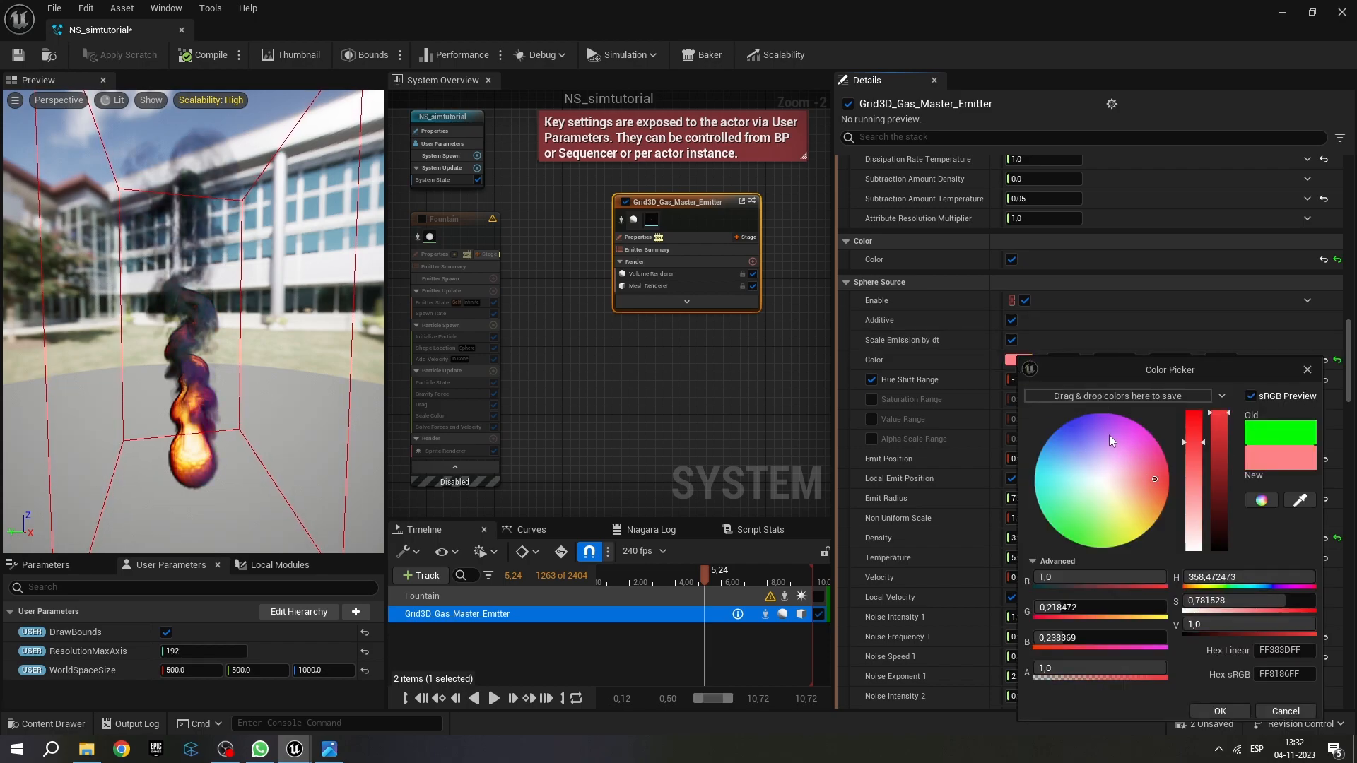
pyautogui.click(1106, 432)
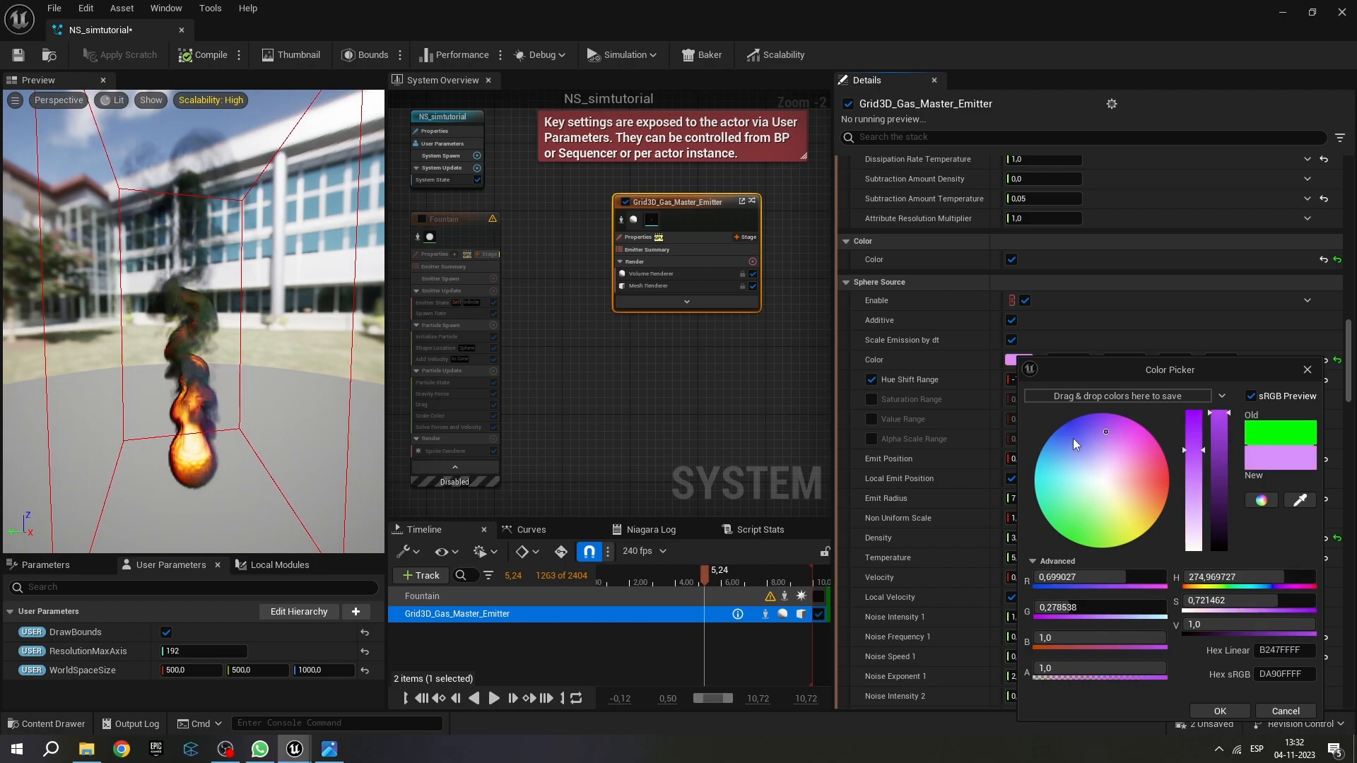
pyautogui.click(1163, 475)
pyautogui.click(1220, 711)
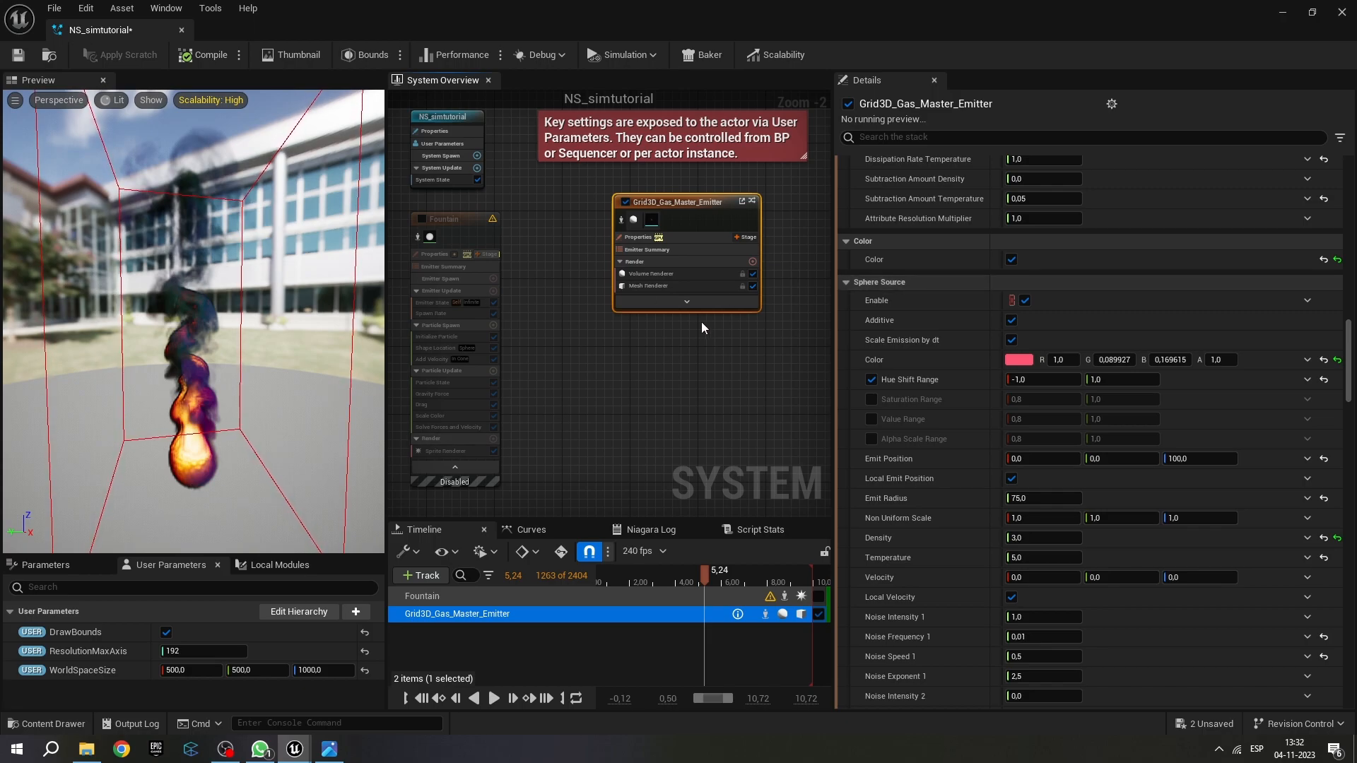
# Turn off the Color attribute and disable the Sphere Source on the gas emitter.
pyautogui.click(1025, 301)
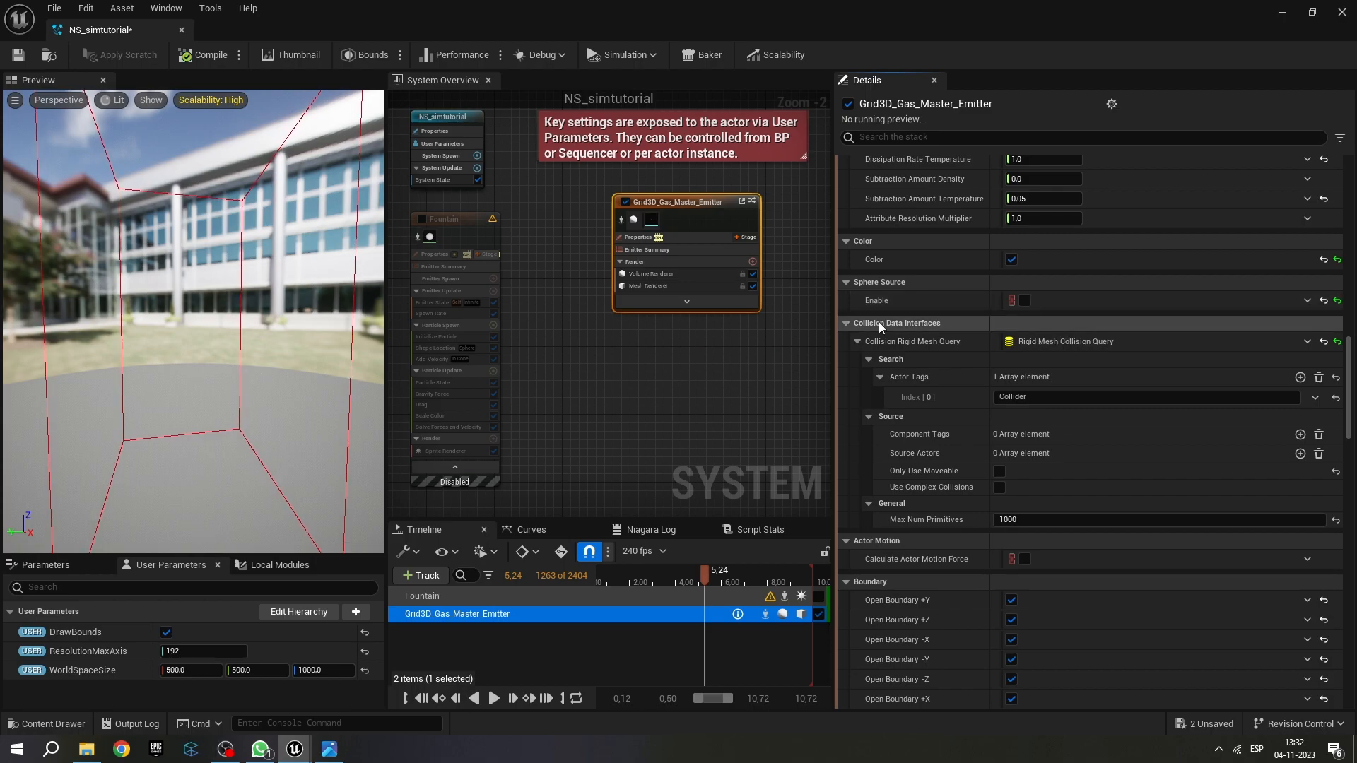
pyautogui.click(1024, 300)
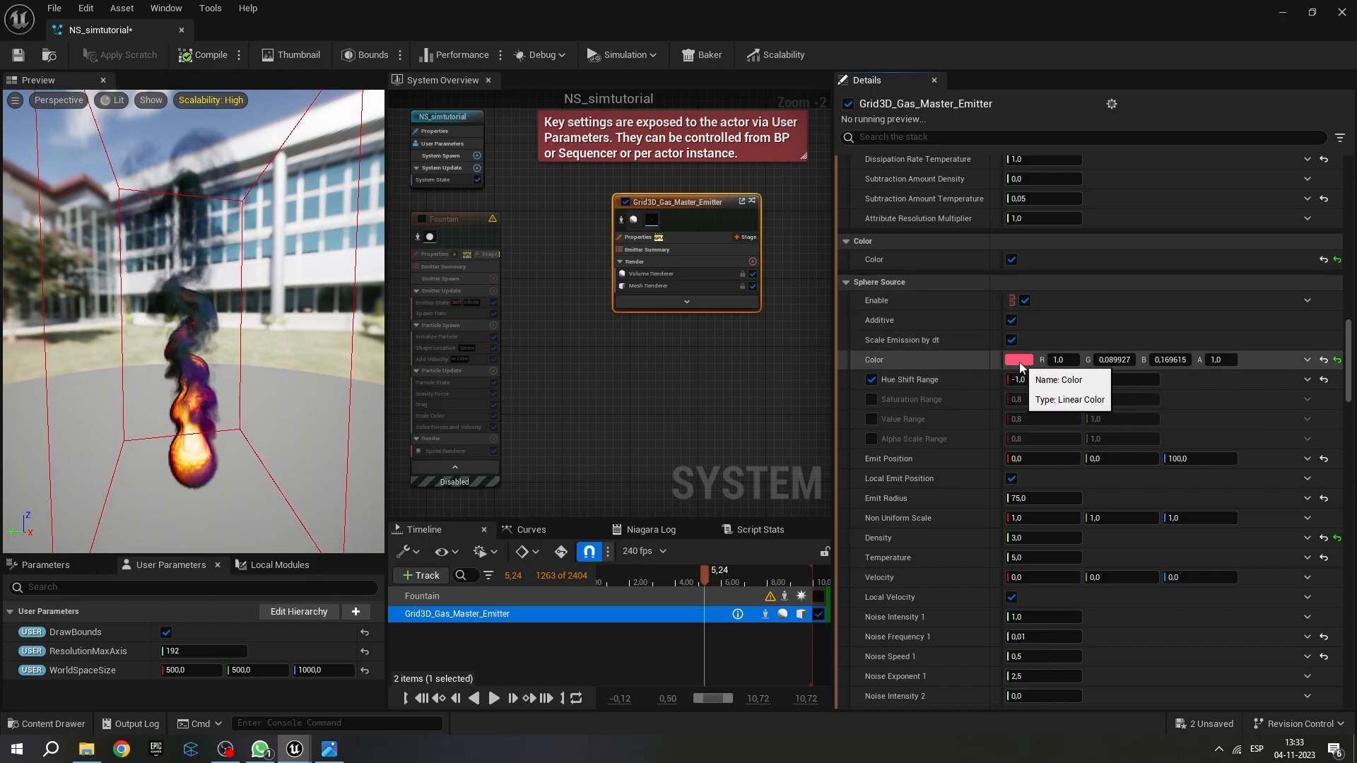
pyautogui.scroll(3, 1018, 360)
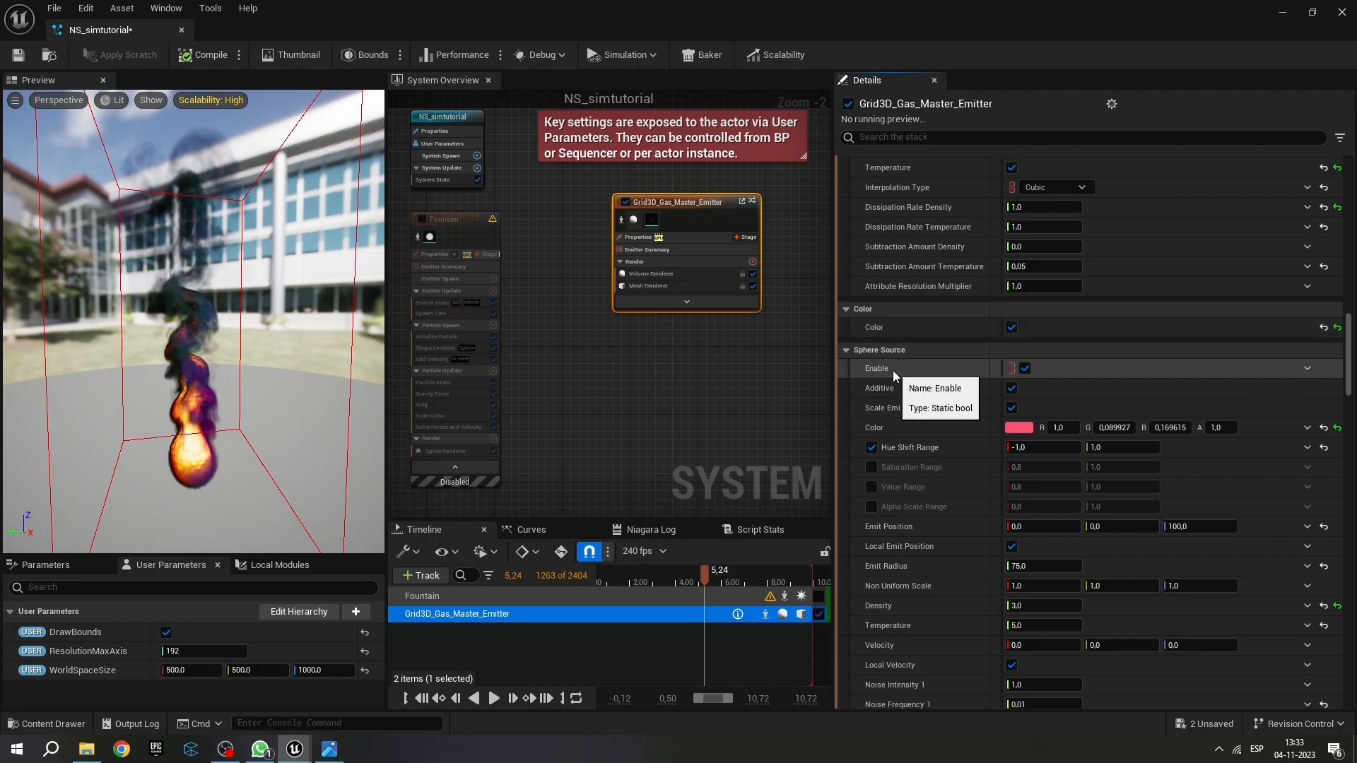
pyautogui.scroll(2, 913, 373)
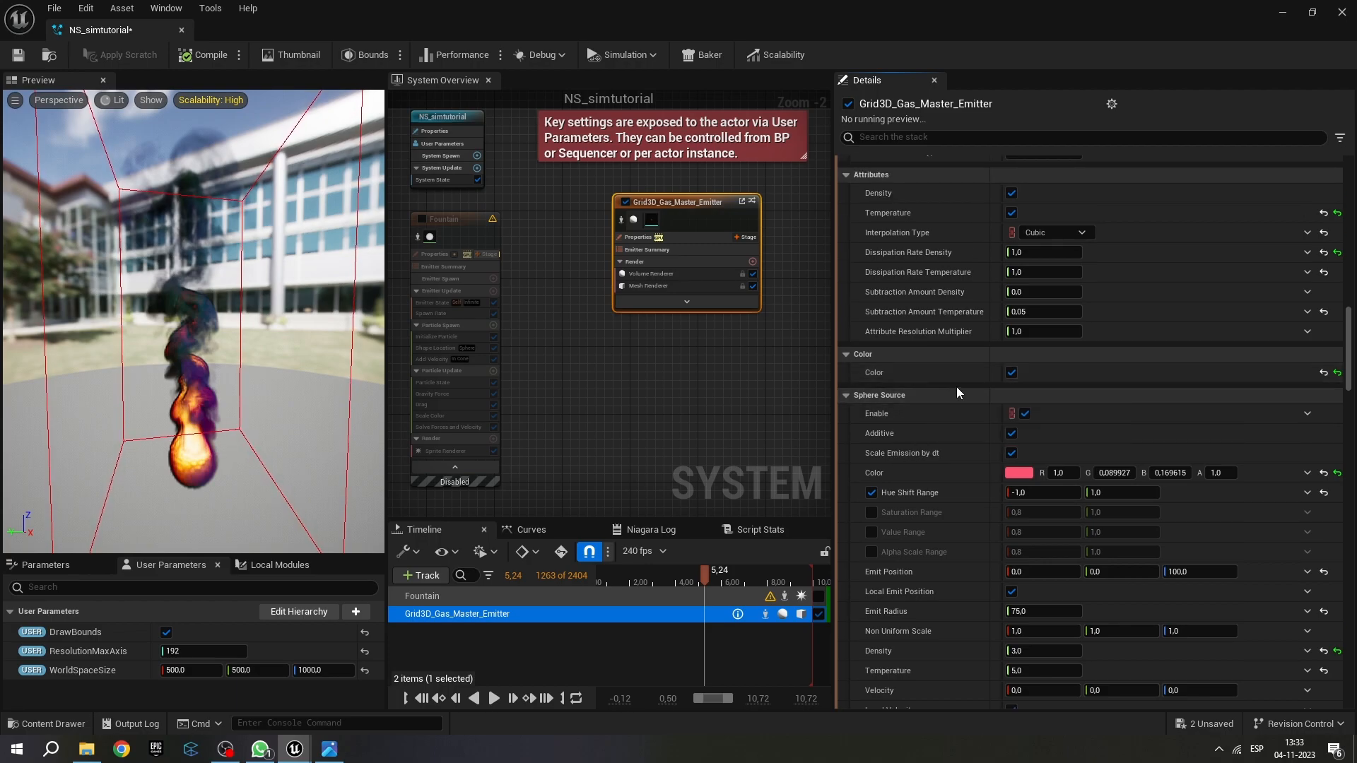
pyautogui.click(1011, 373)
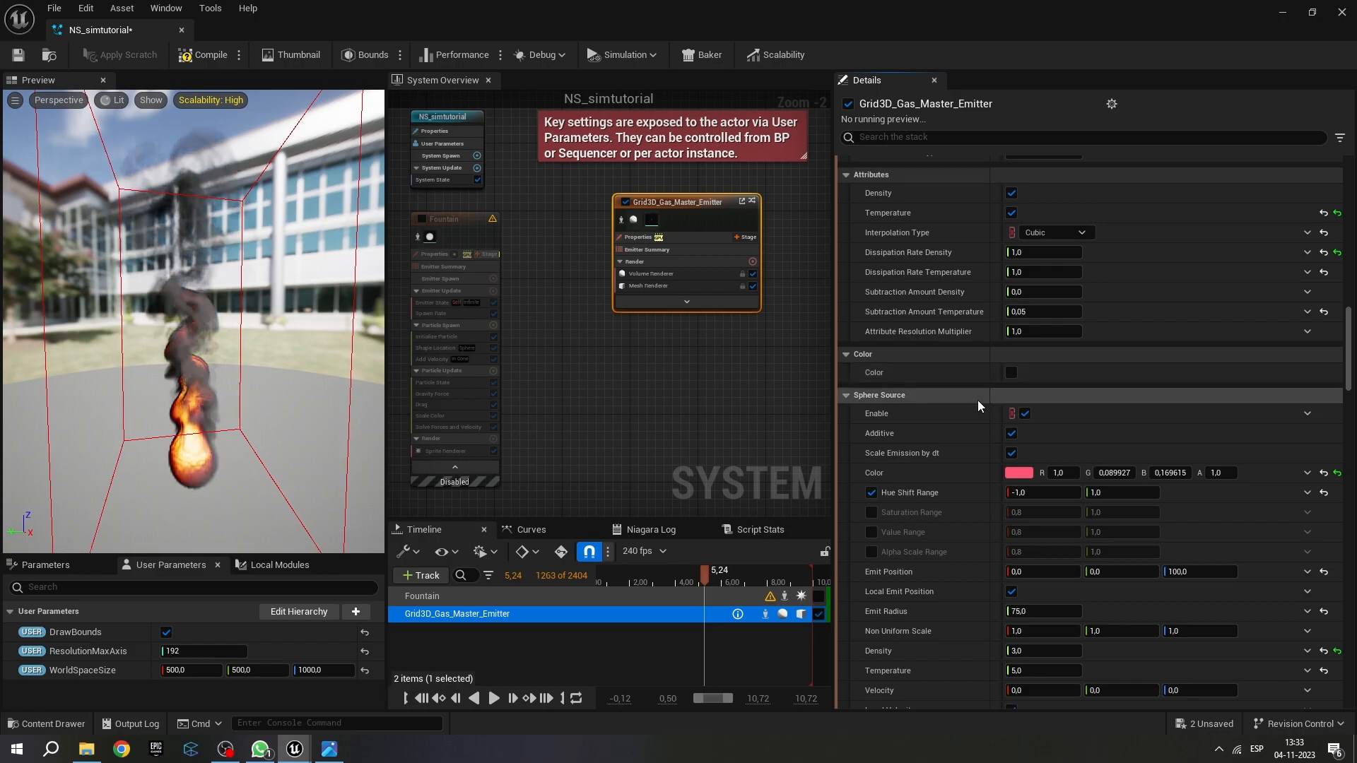
pyautogui.scroll(3, 975, 400)
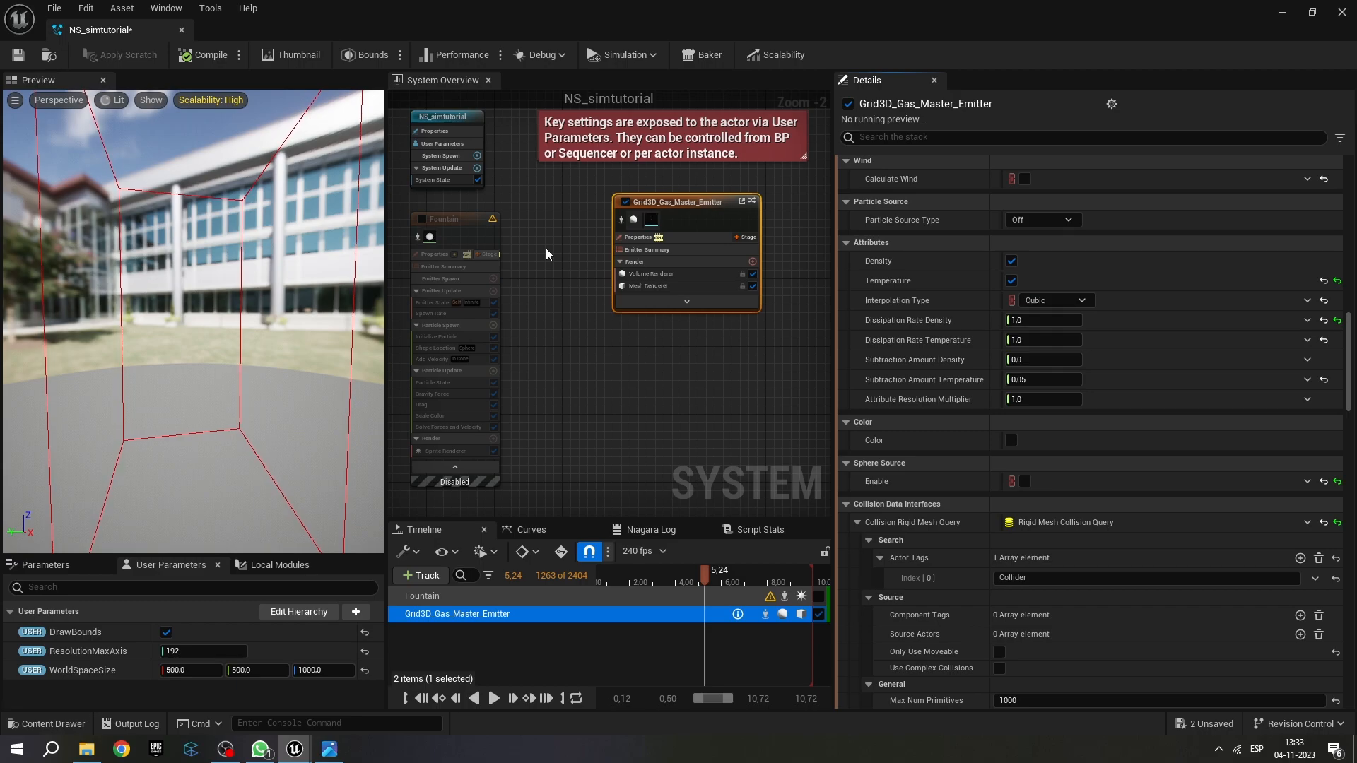
# Set the gas emitter's Particle Source Type to Emitter.
pyautogui.scroll(2, 941, 341)
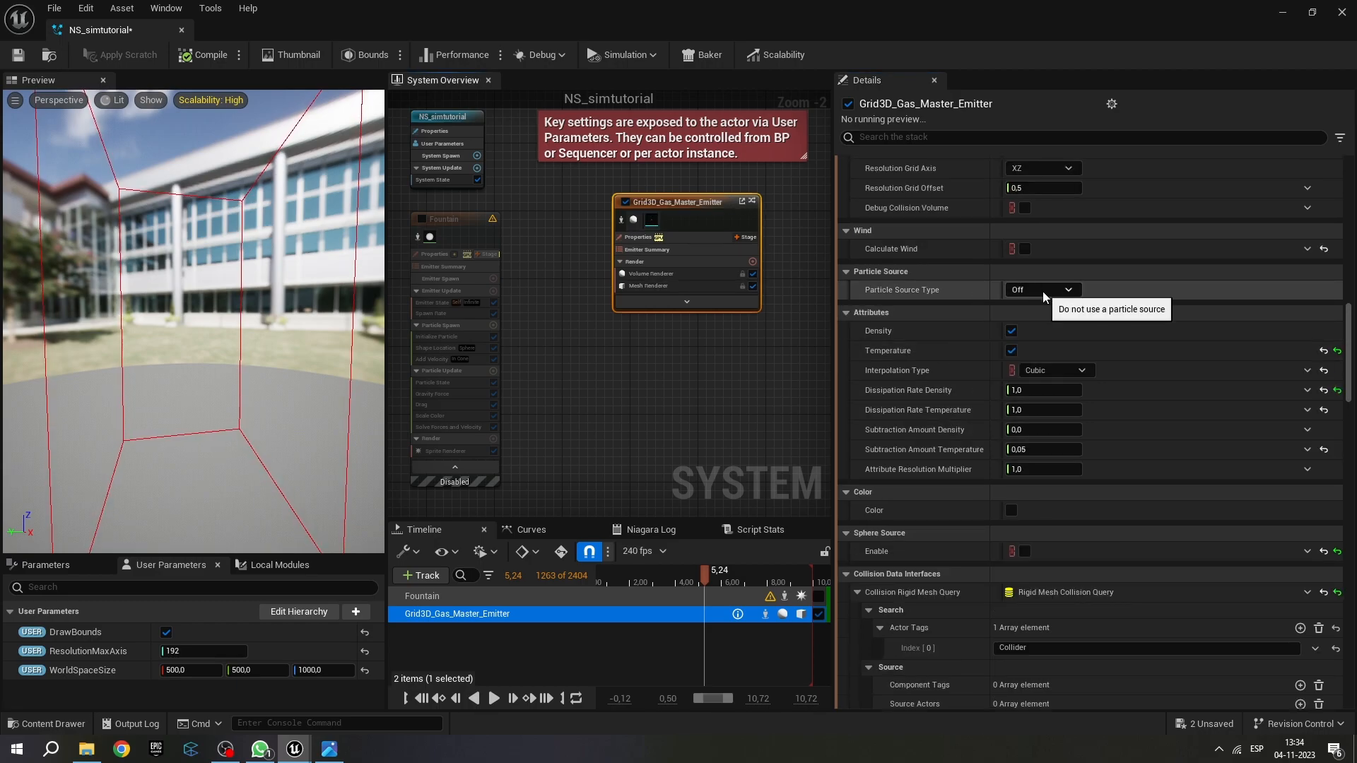
pyautogui.click(1068, 289)
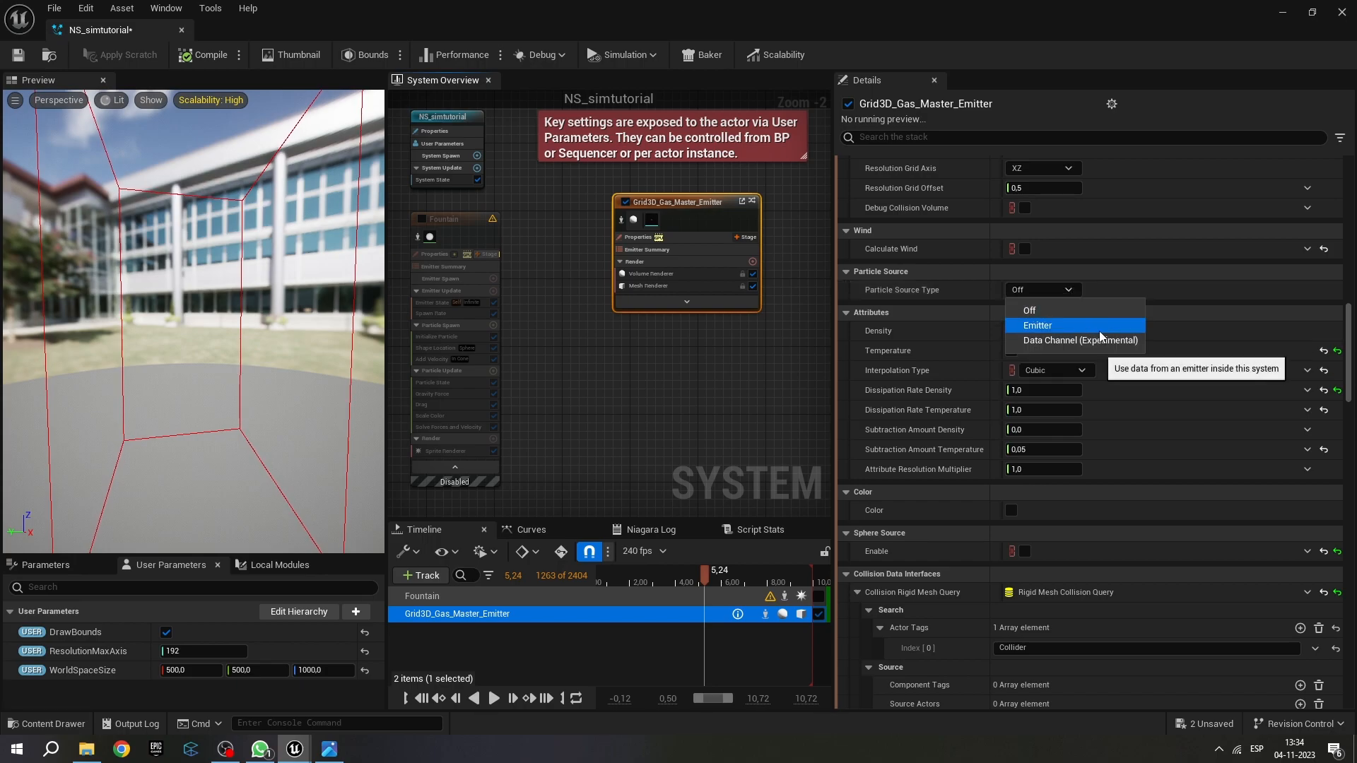
pyautogui.click(1057, 325)
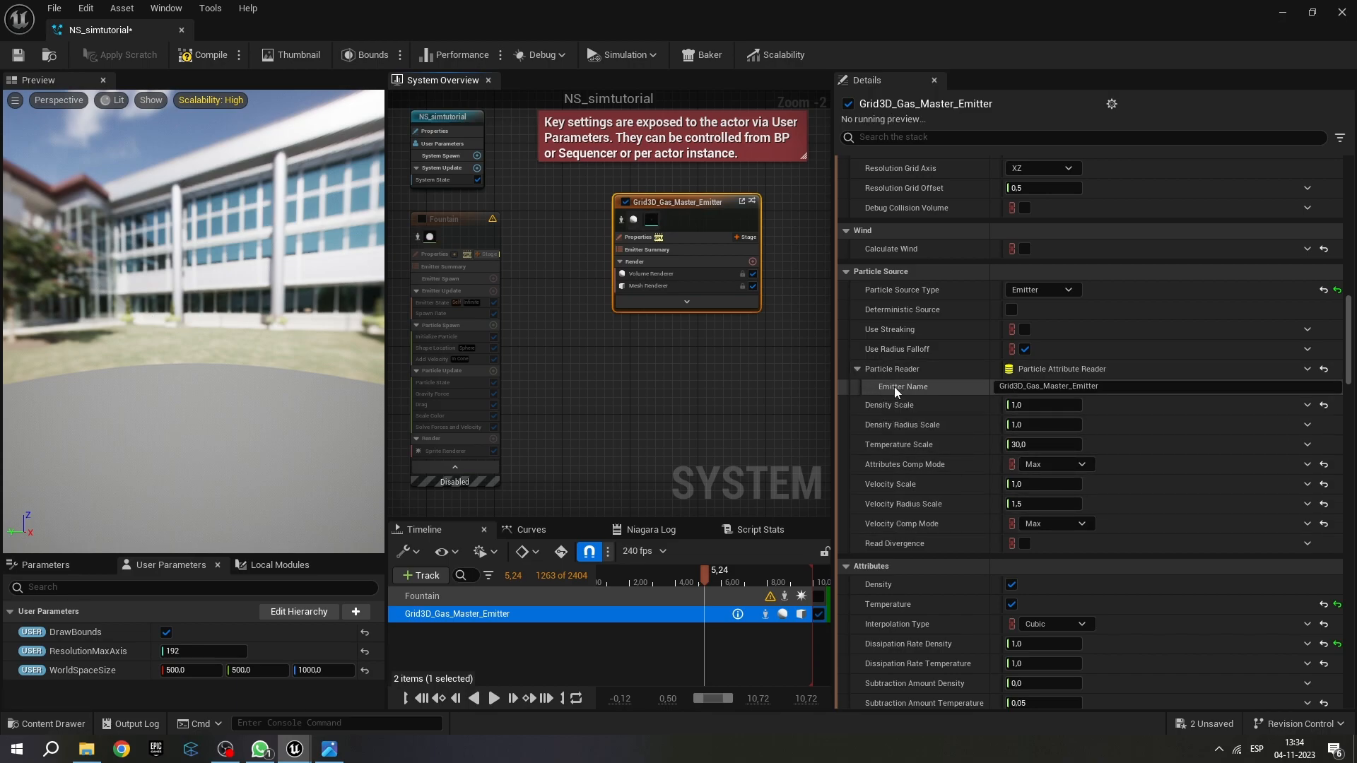
# Enable the Fountain emitter and set the Emitter Name in the gas emitter's Particle Reader to Fountain.
pyautogui.click(1024, 387)
pyautogui.moveTo(999, 387); pyautogui.dragTo(1039, 388)
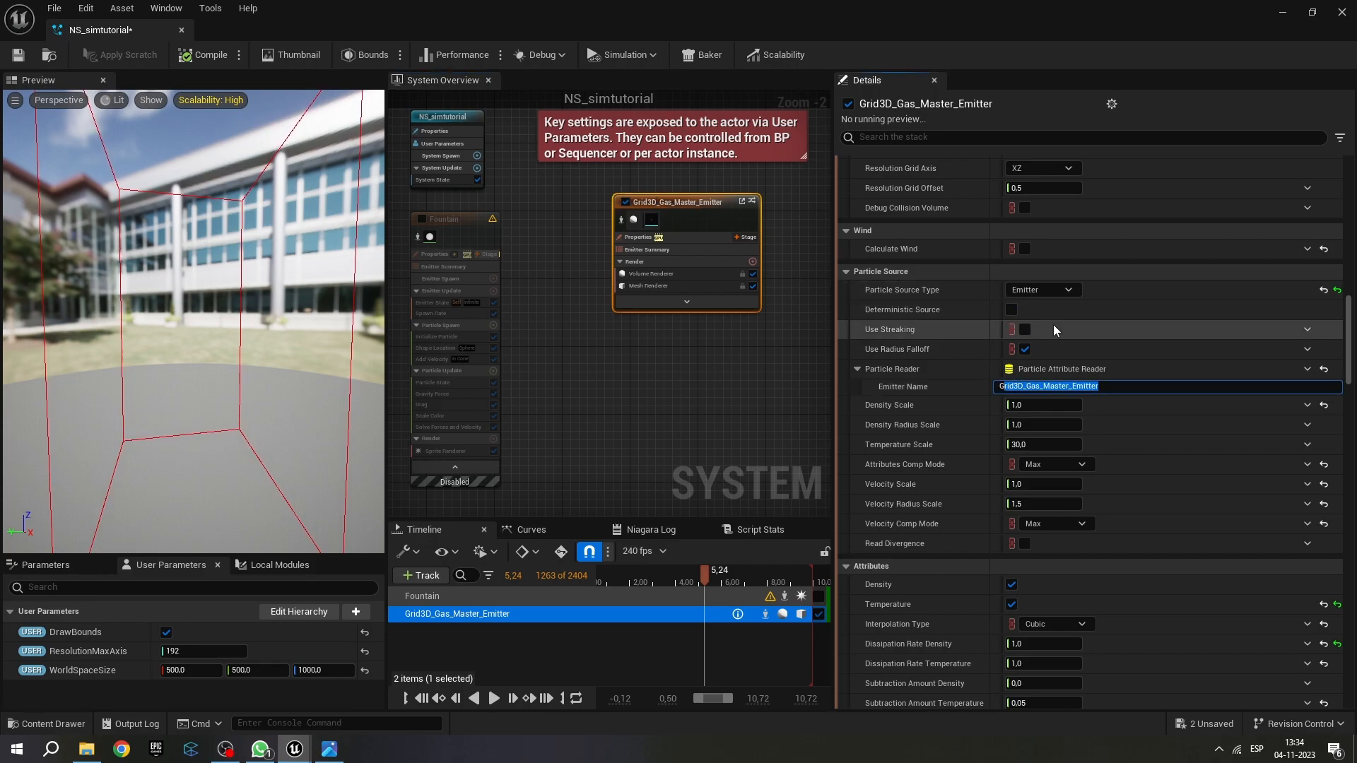
pyautogui.moveTo(1115, 386); pyautogui.dragTo(993, 386)
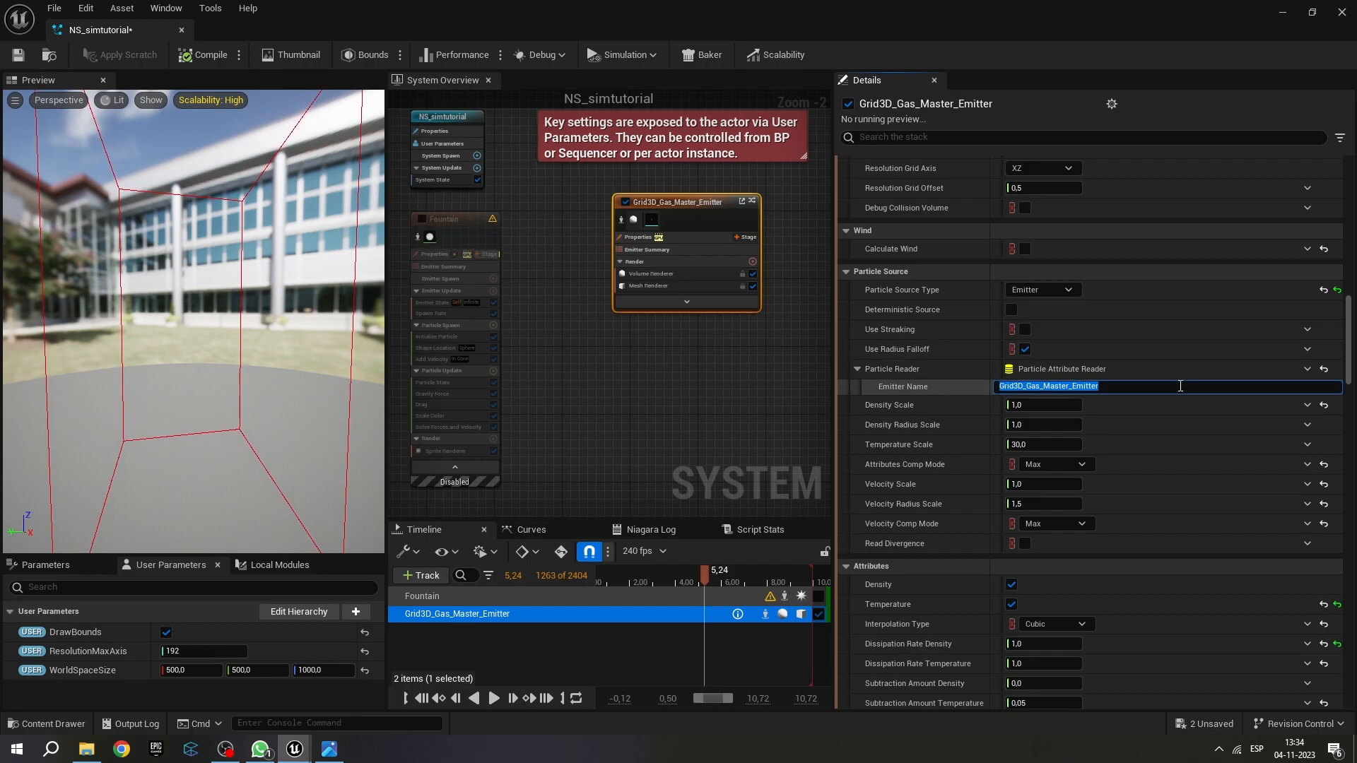
pyautogui.write('Foub')
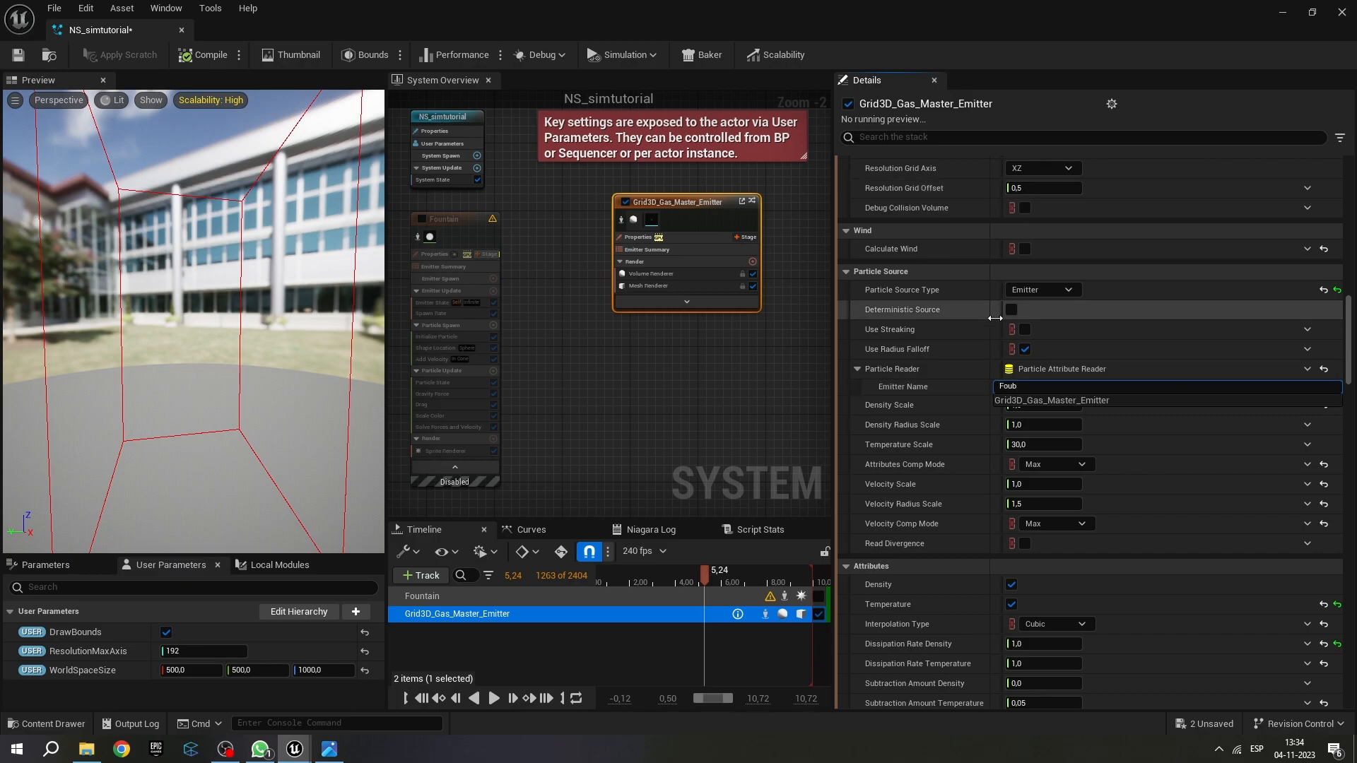
pyautogui.click(422, 219)
pyautogui.click(687, 205)
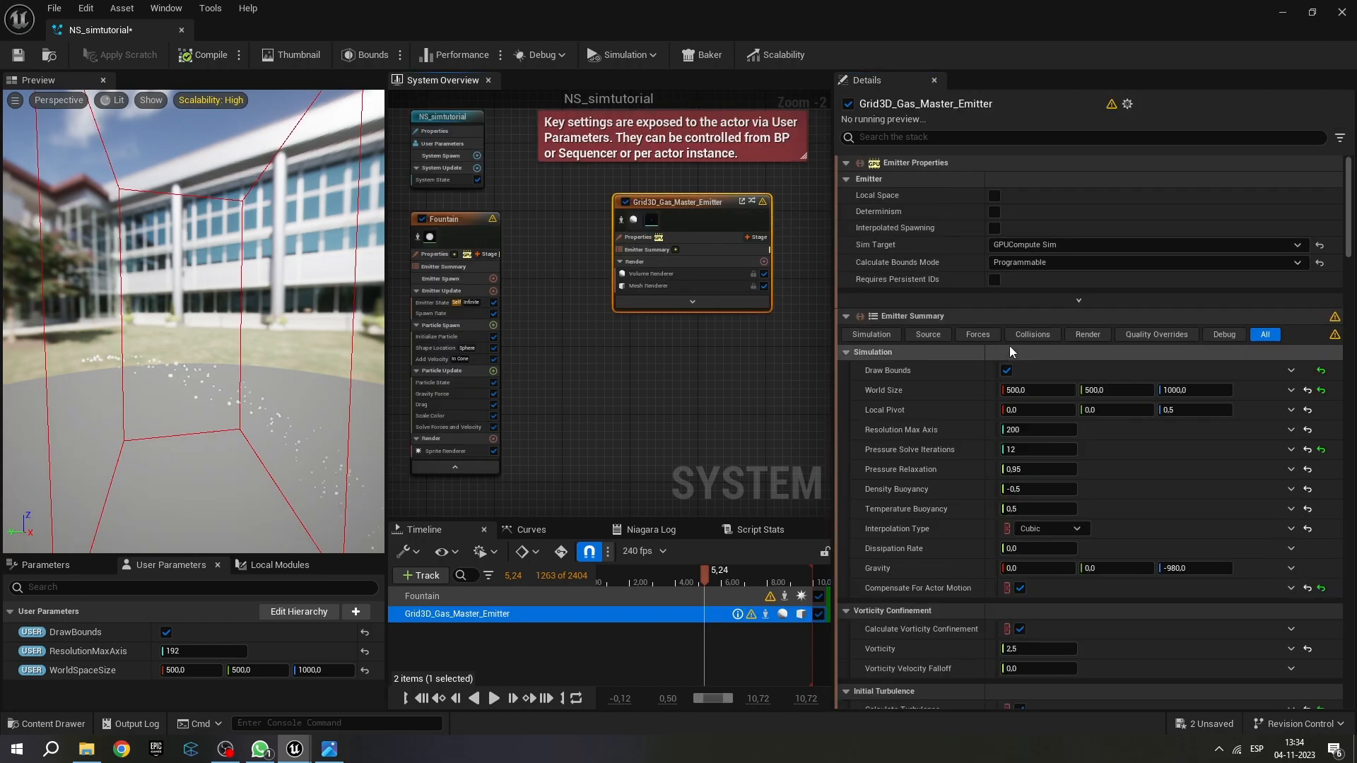
pyautogui.click(945, 334)
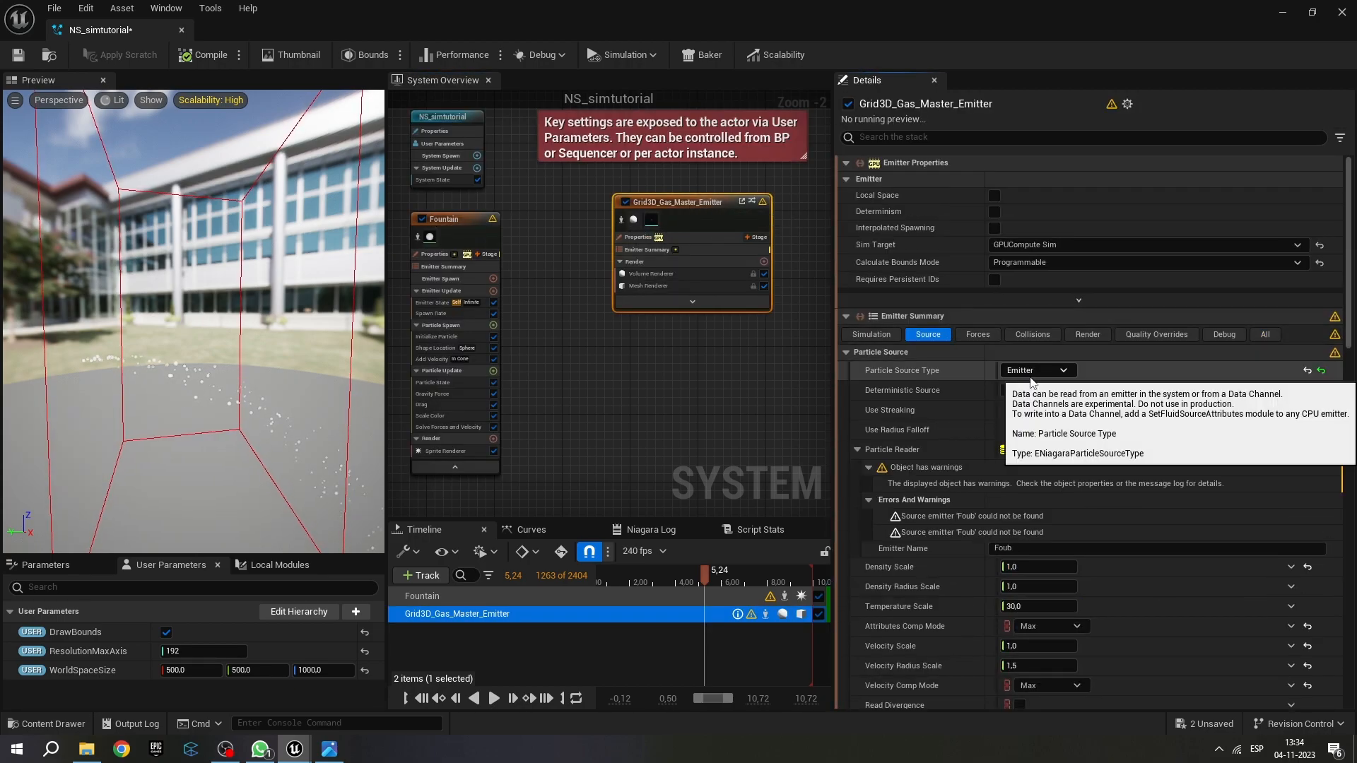
pyautogui.scroll(-2, 982, 410)
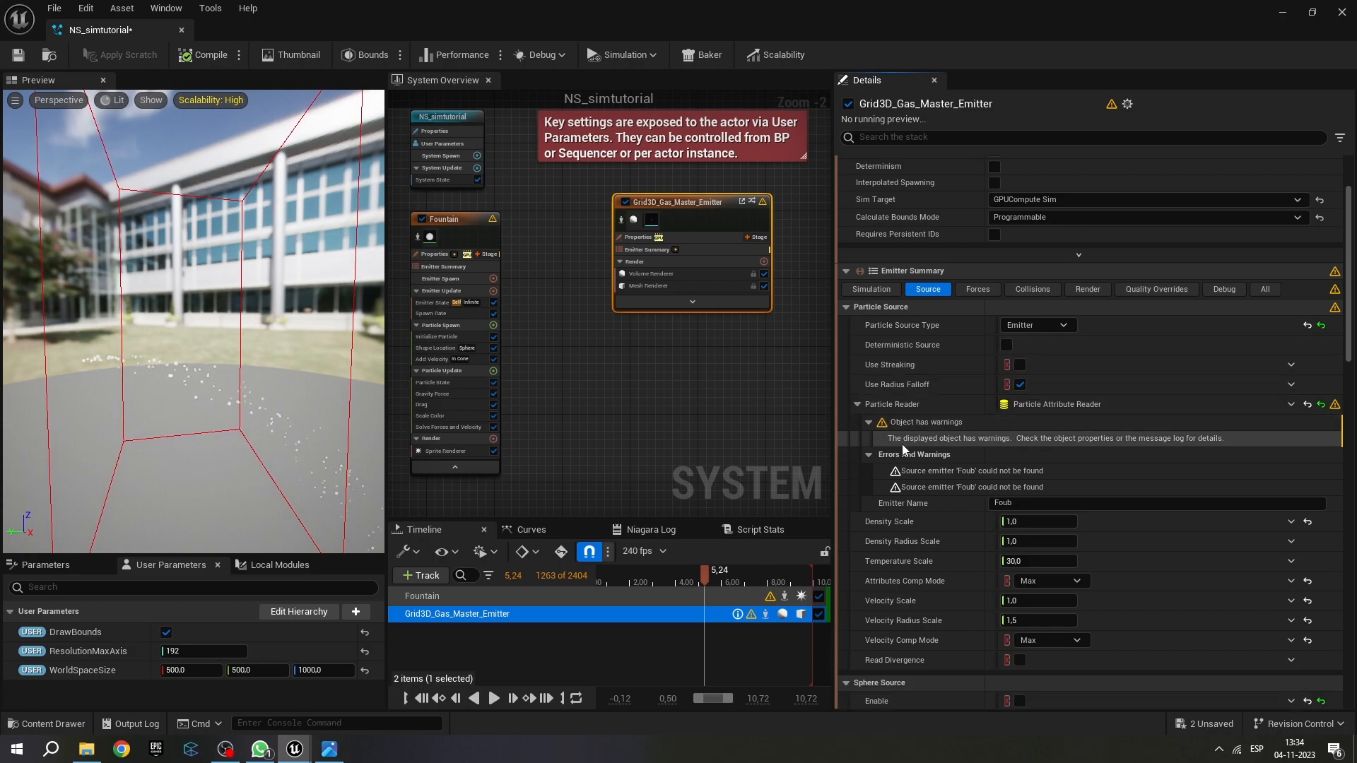
pyautogui.click(1009, 502)
pyautogui.press('BackSpace')
pyautogui.click(1025, 526)
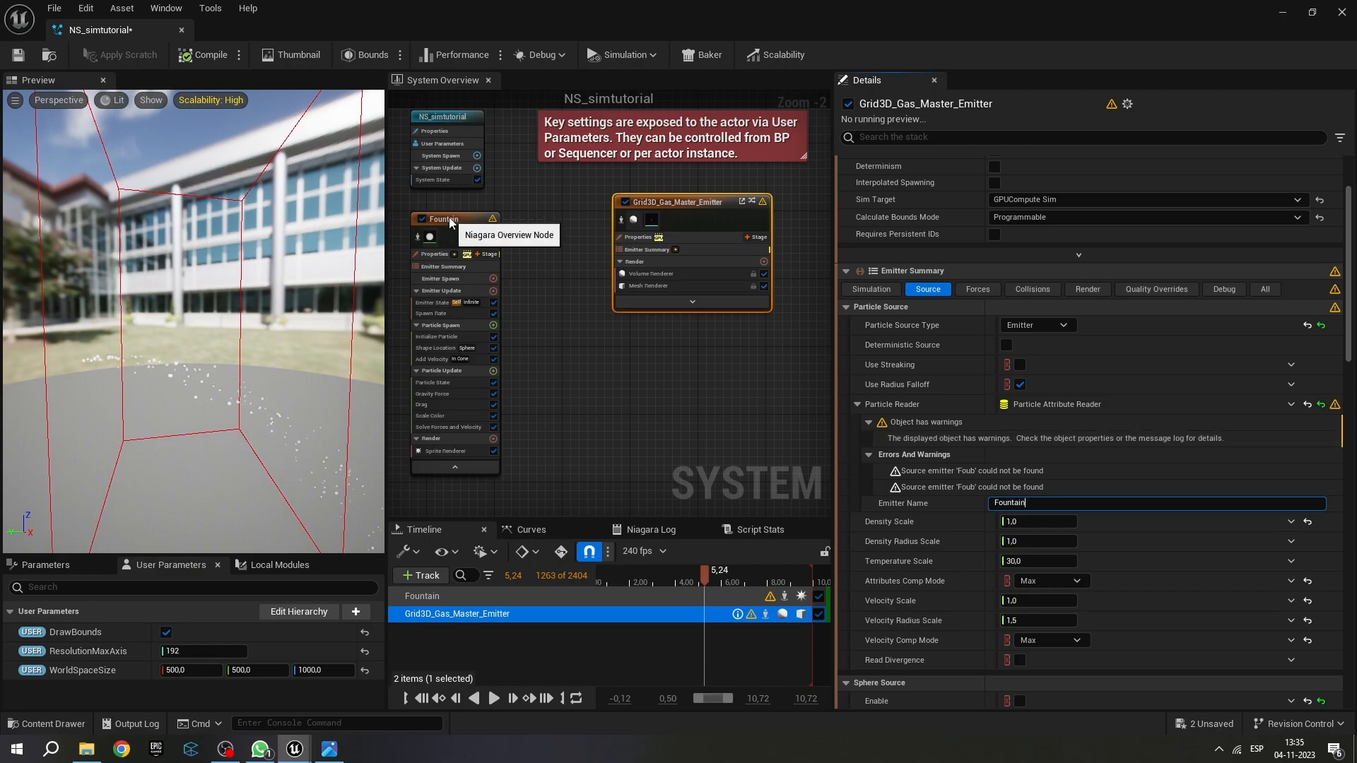
# Add a Set Fluid Source Attributes module to Fountain's Particle Update and turn off its Sprite Renderer.
pyautogui.click(424, 254)
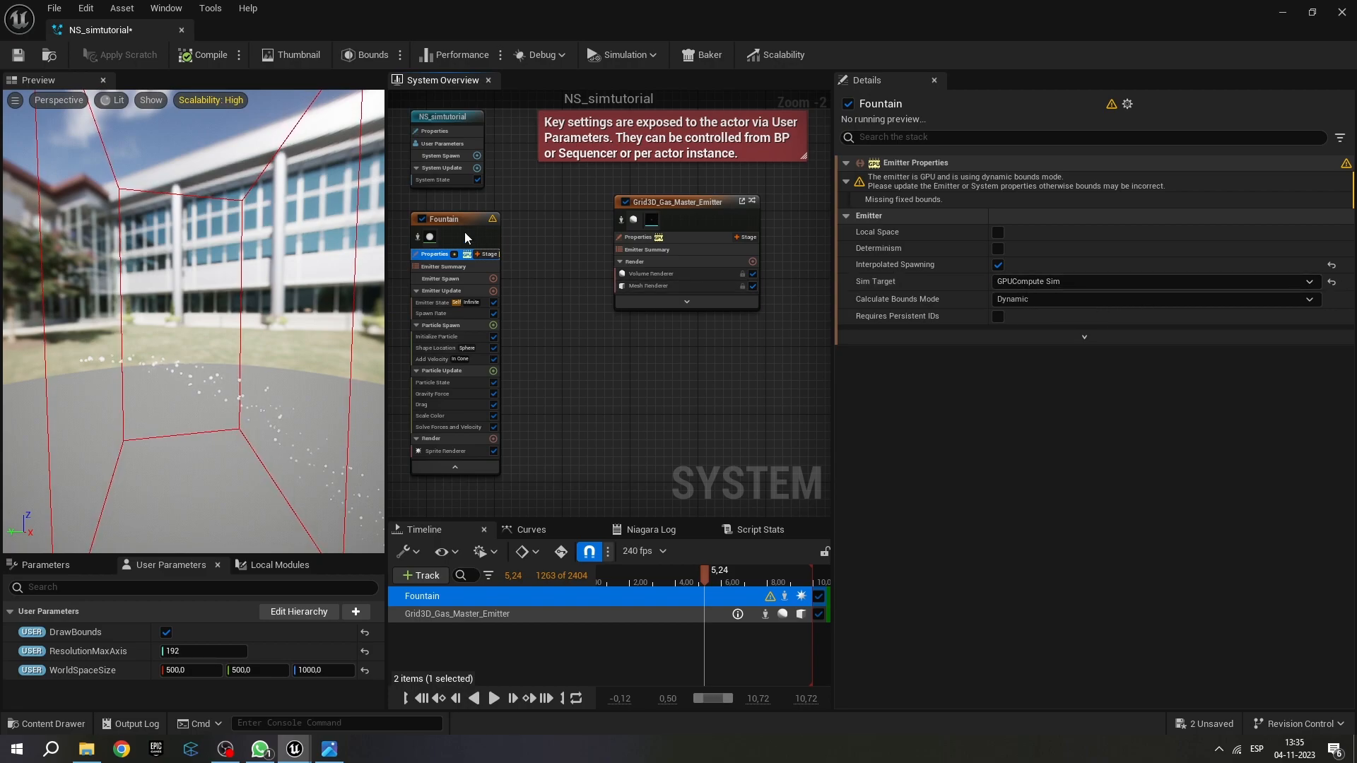
pyautogui.click(460, 374)
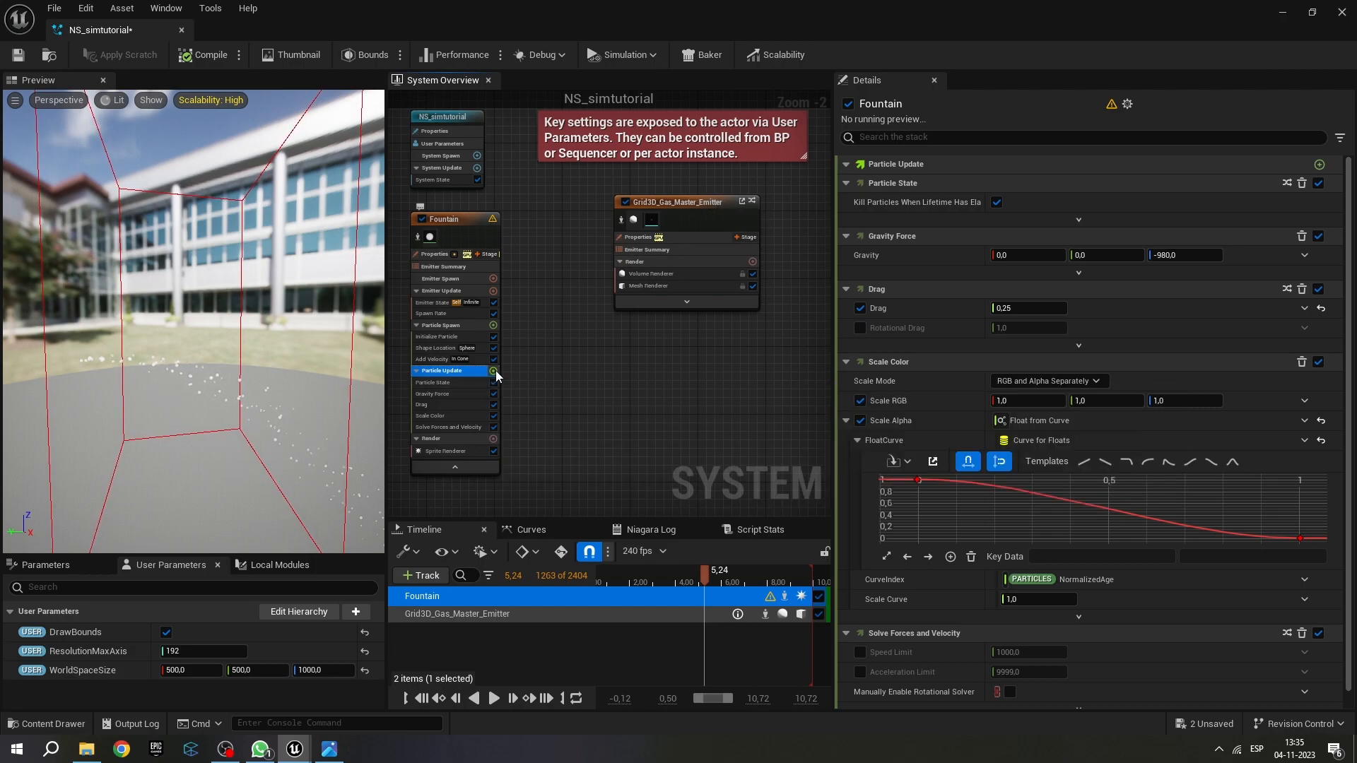
pyautogui.click(493, 371)
pyautogui.write('set flui')
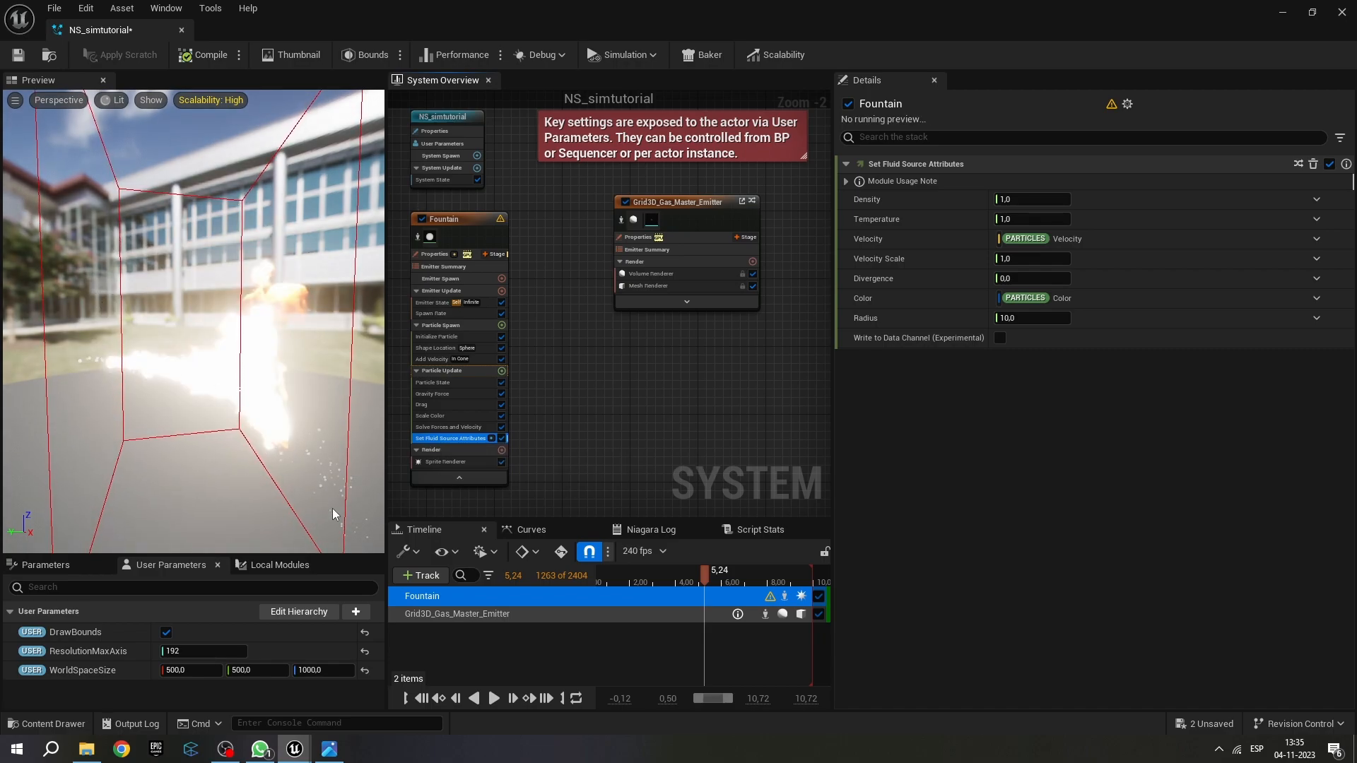
pyautogui.click(502, 463)
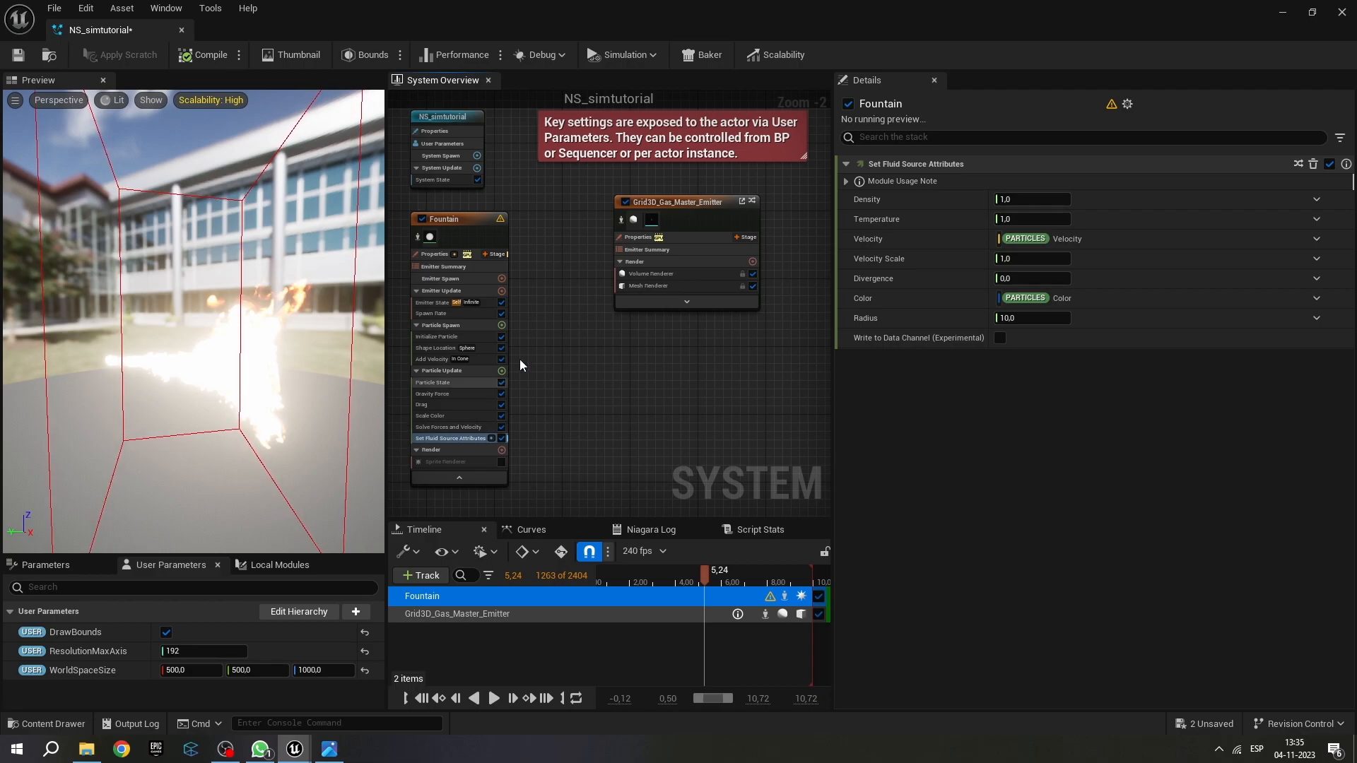
# Try a Temperature of 0.1 in Set Fluid Source Attributes, and lower it to 0.05.
pyautogui.click(1013, 214)
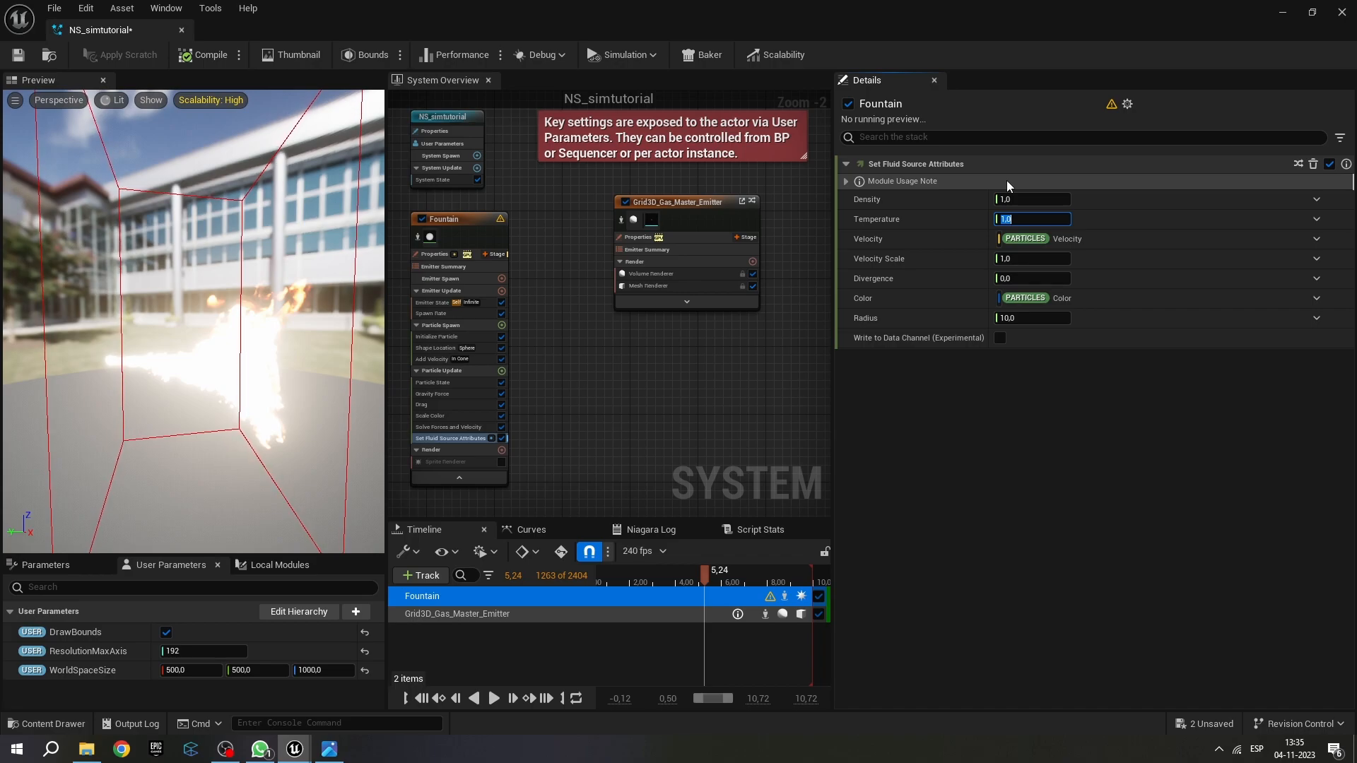
pyautogui.write('0.1')
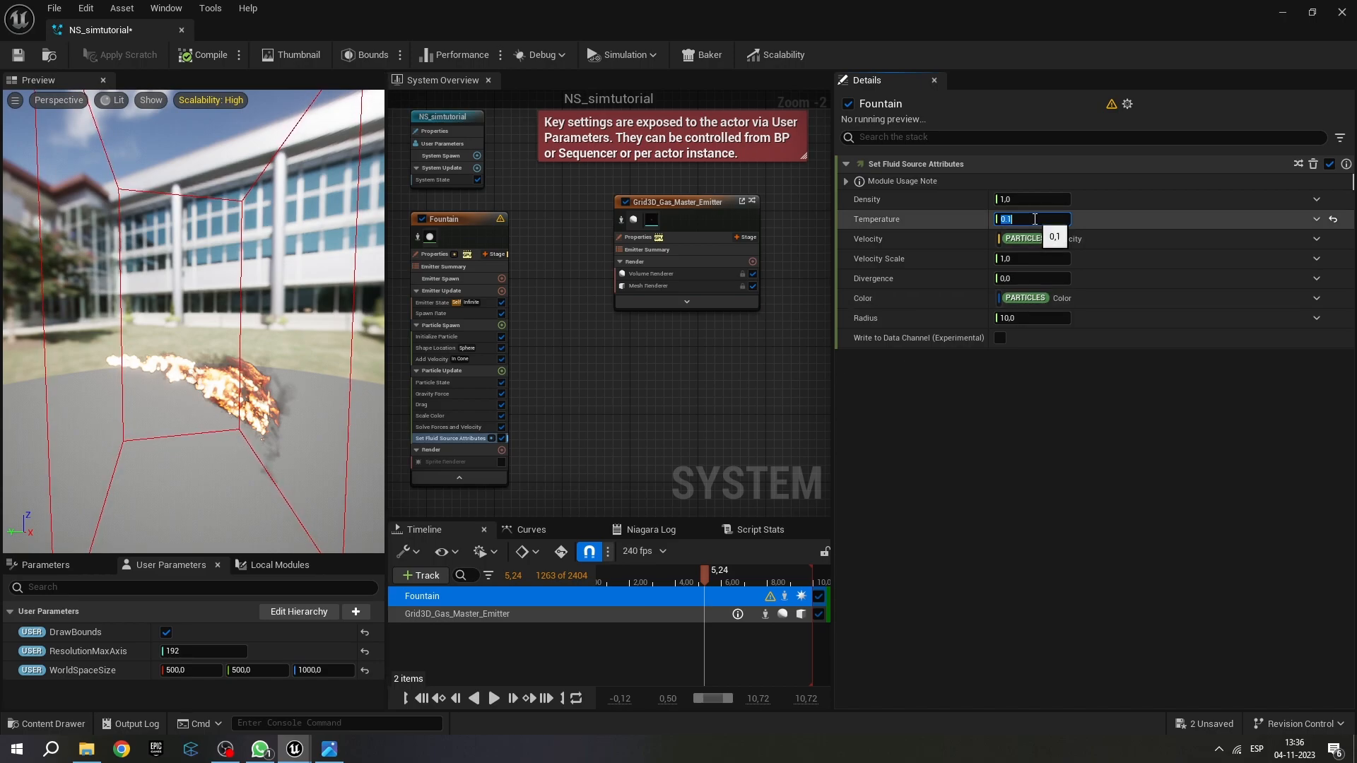
pyautogui.press('BackSpace')
pyautogui.write('05')
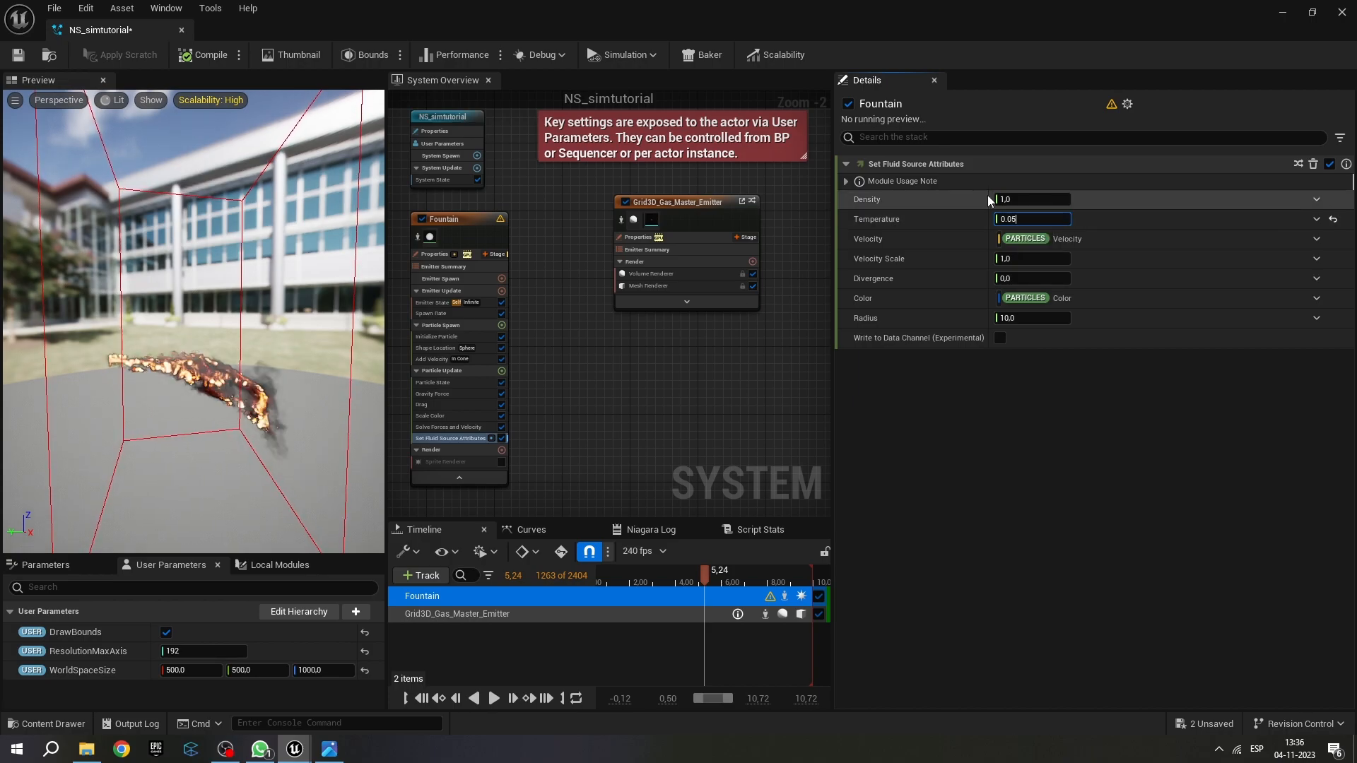
# Try Density values of 0, 0.3 and 1 in Set Fluid Source Attributes, and settle on 0.5.
pyautogui.click(1005, 200)
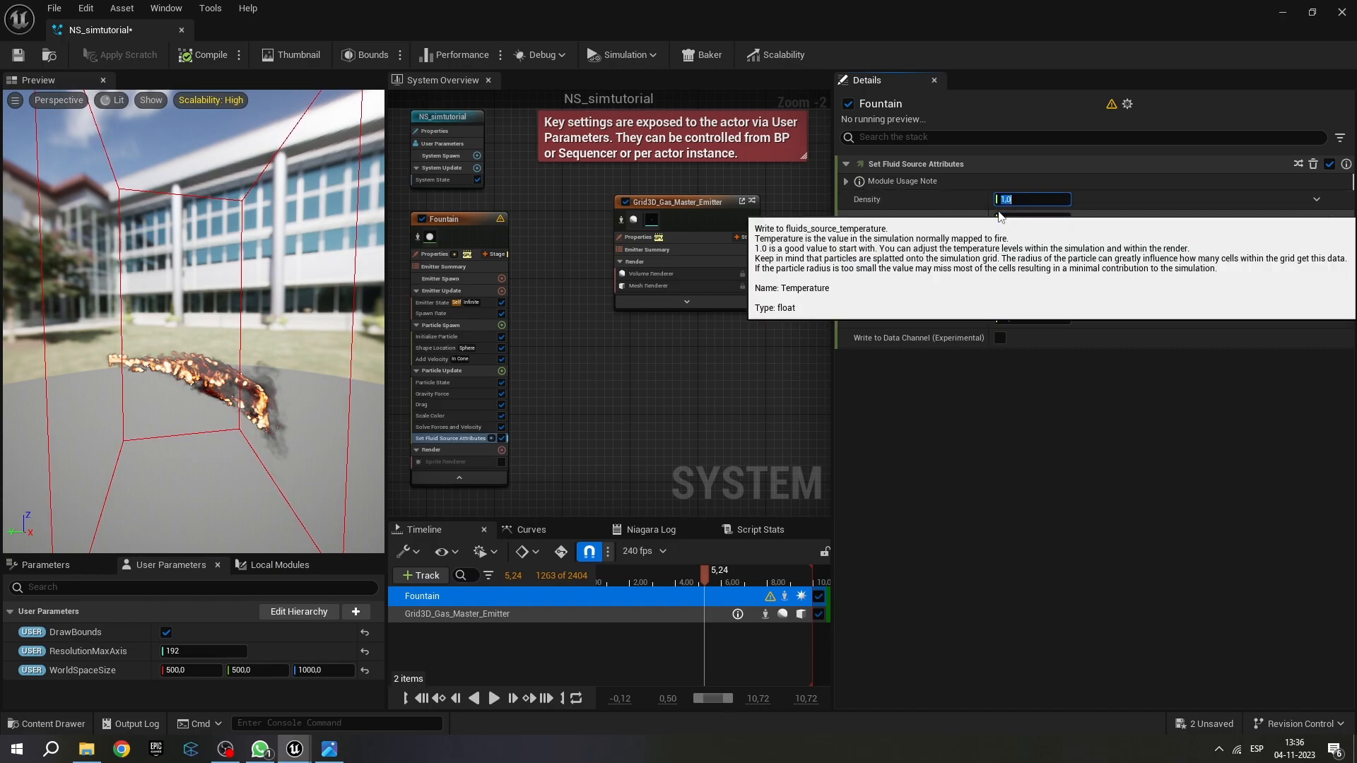
pyautogui.write('0')
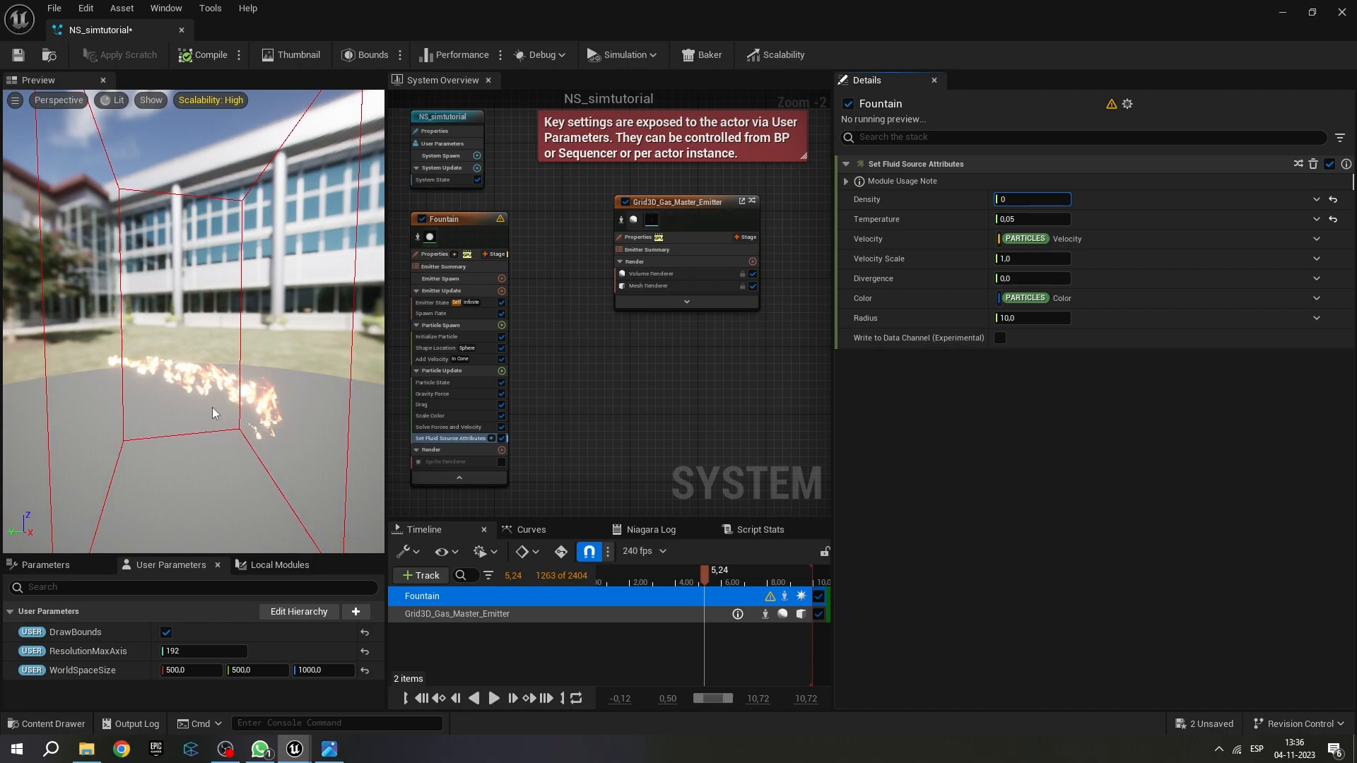
pyautogui.write(',3')
pyautogui.press('Return')
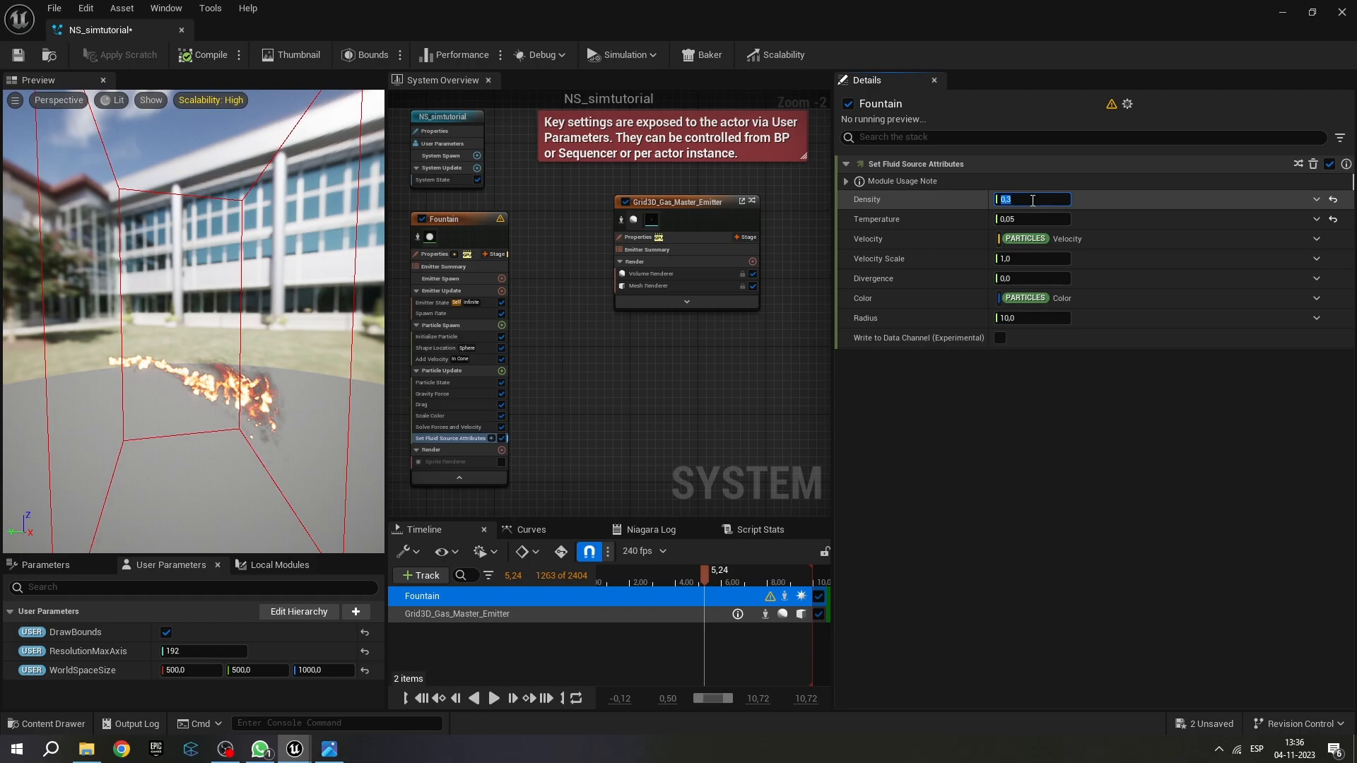
pyautogui.write('1')
pyautogui.press('Return')
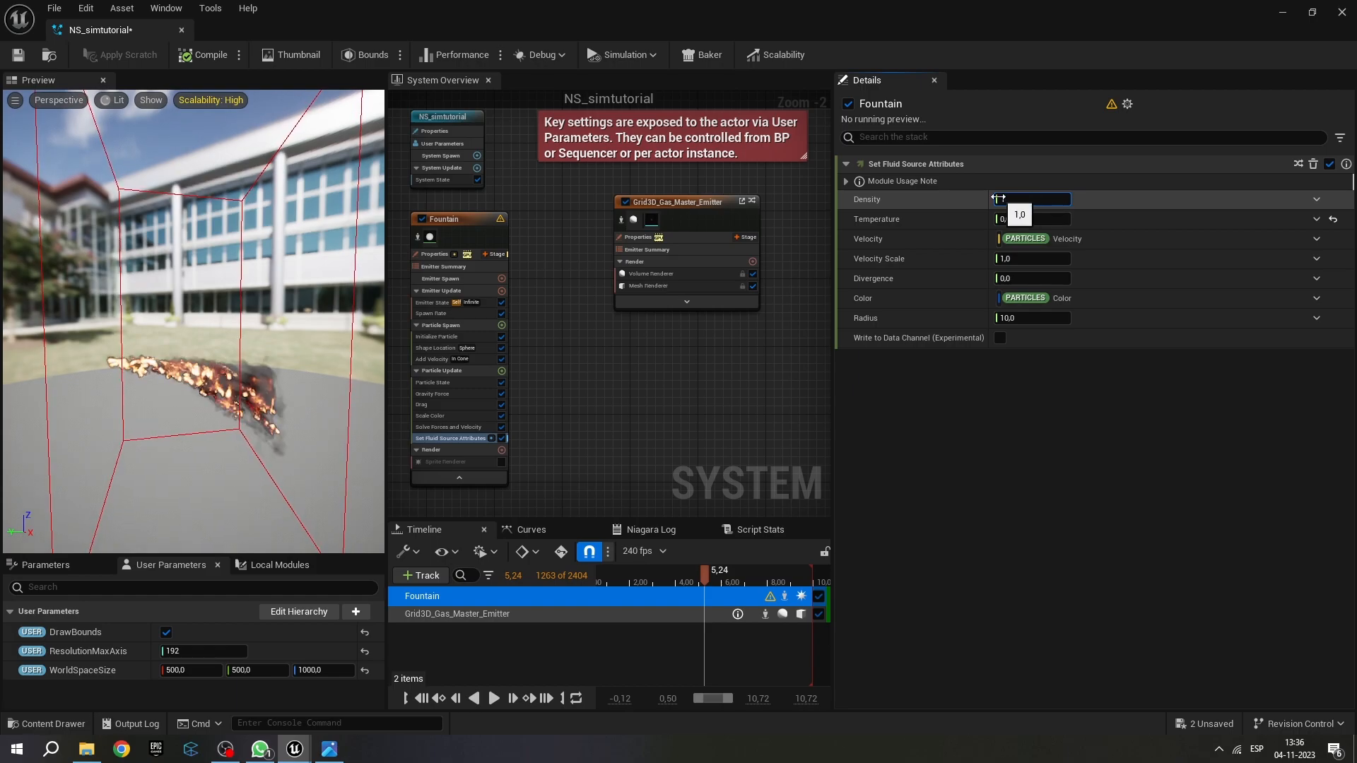
pyautogui.write('0,5')
pyautogui.press('Return')
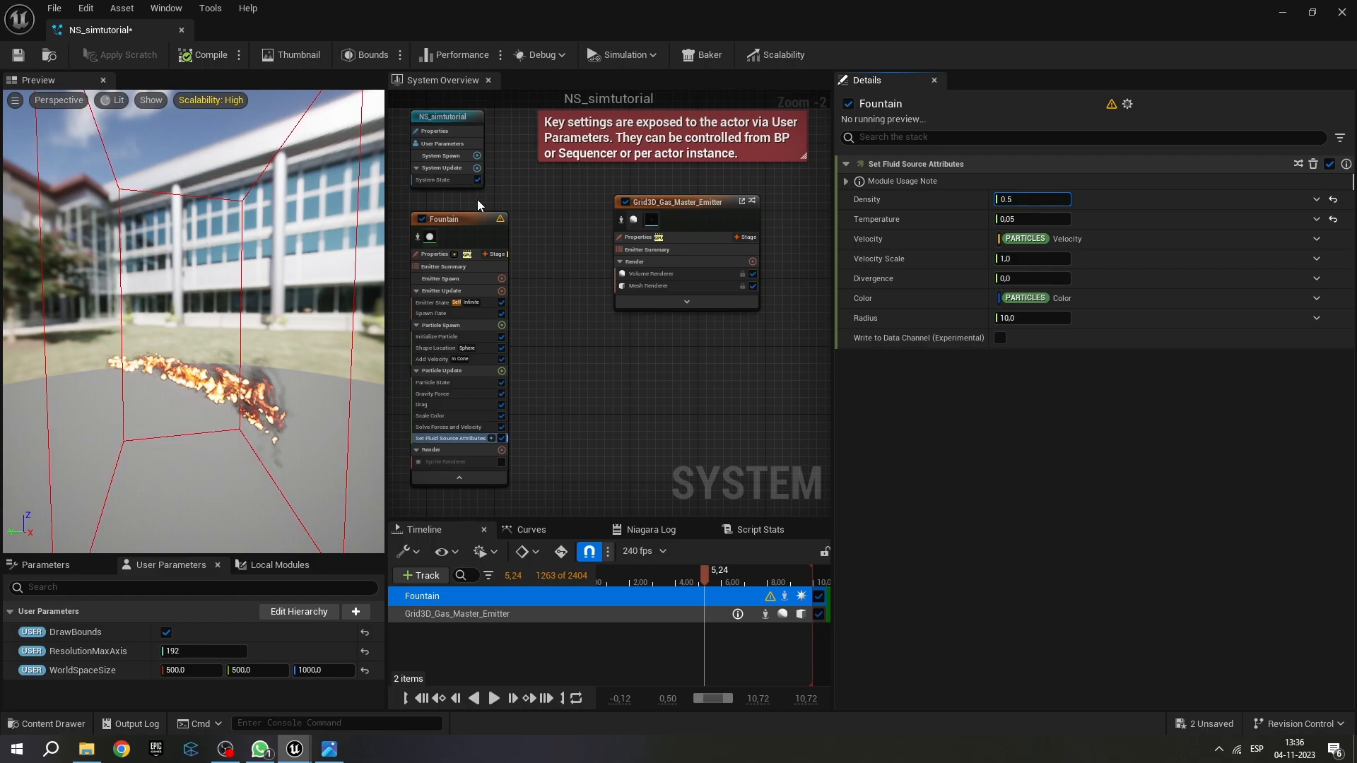
# Select the Fountain emitter, play the simulation to preview the particle-driven fire, and pause it.
pyautogui.click(455, 219)
pyautogui.click(455, 219)
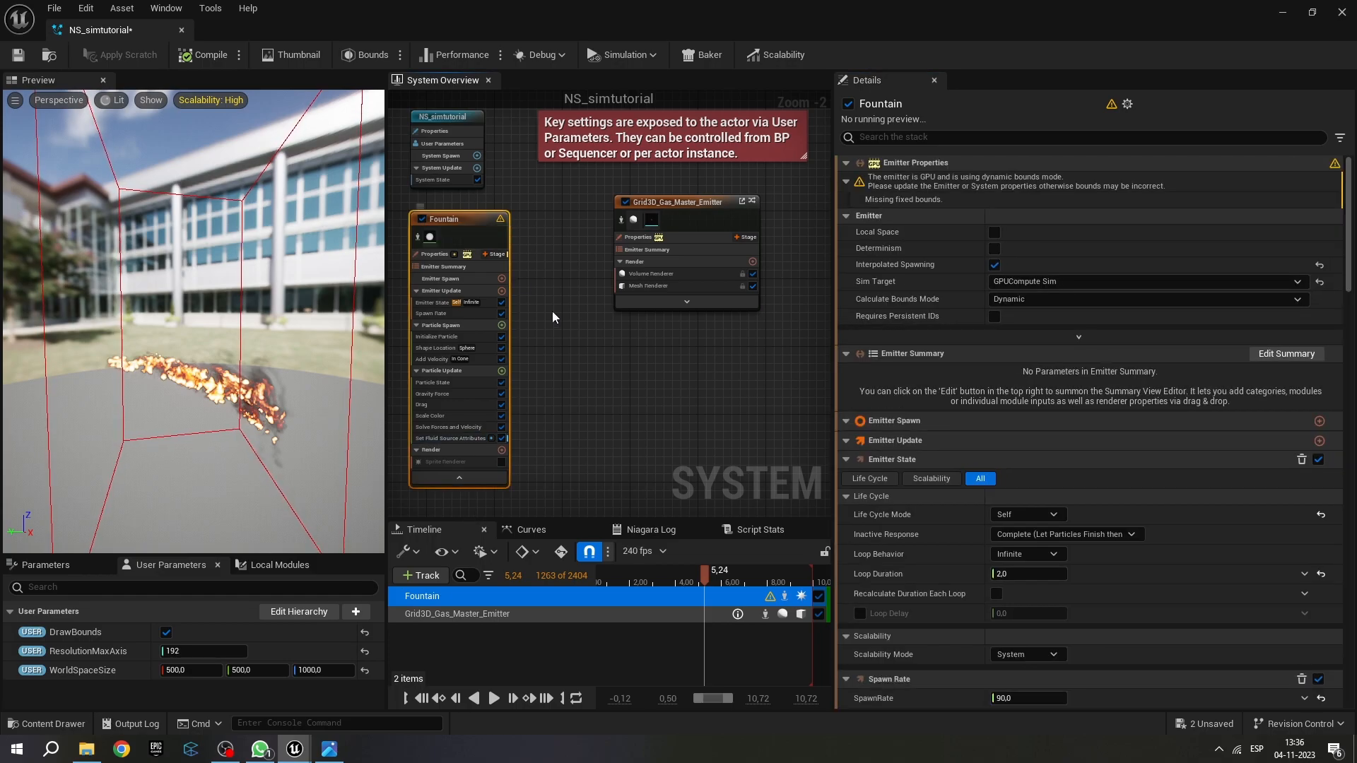
pyautogui.click(651, 579)
pyautogui.press('space')
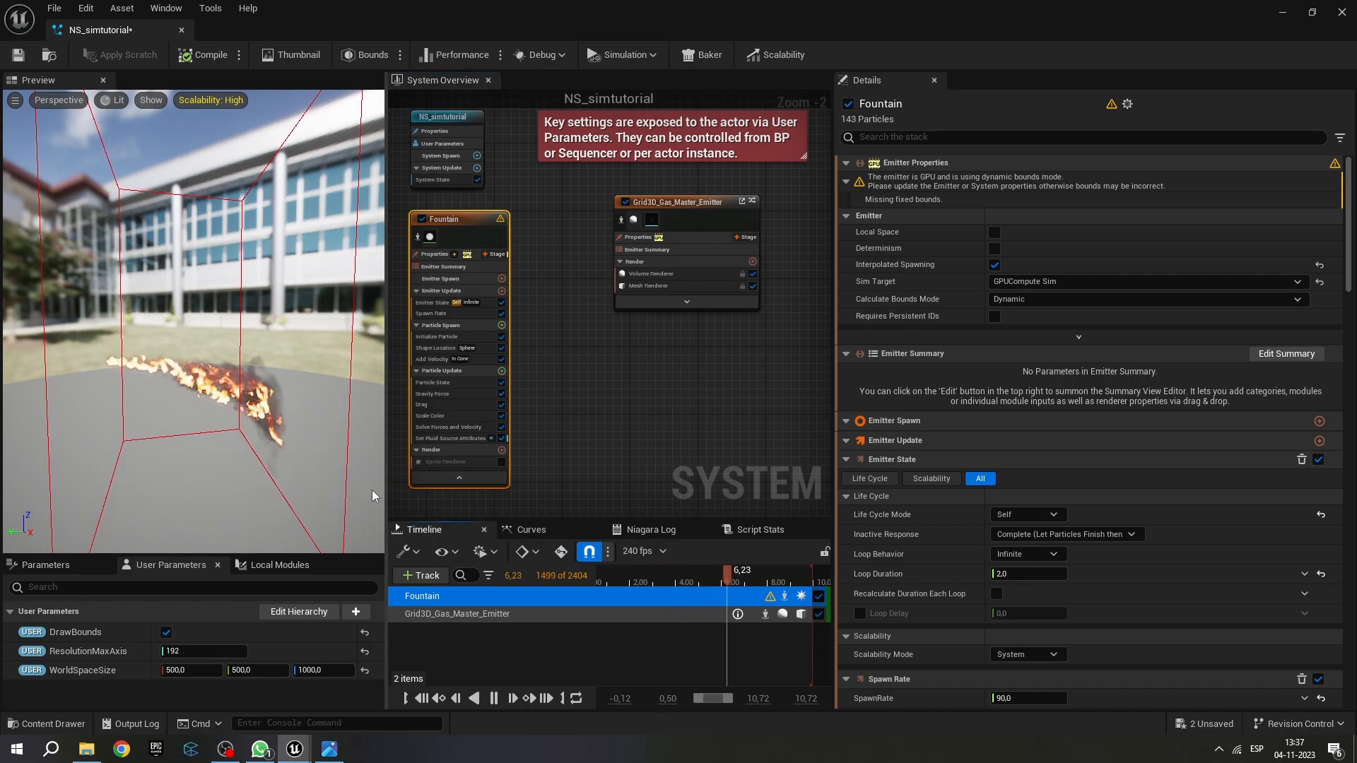
pyautogui.press('space')
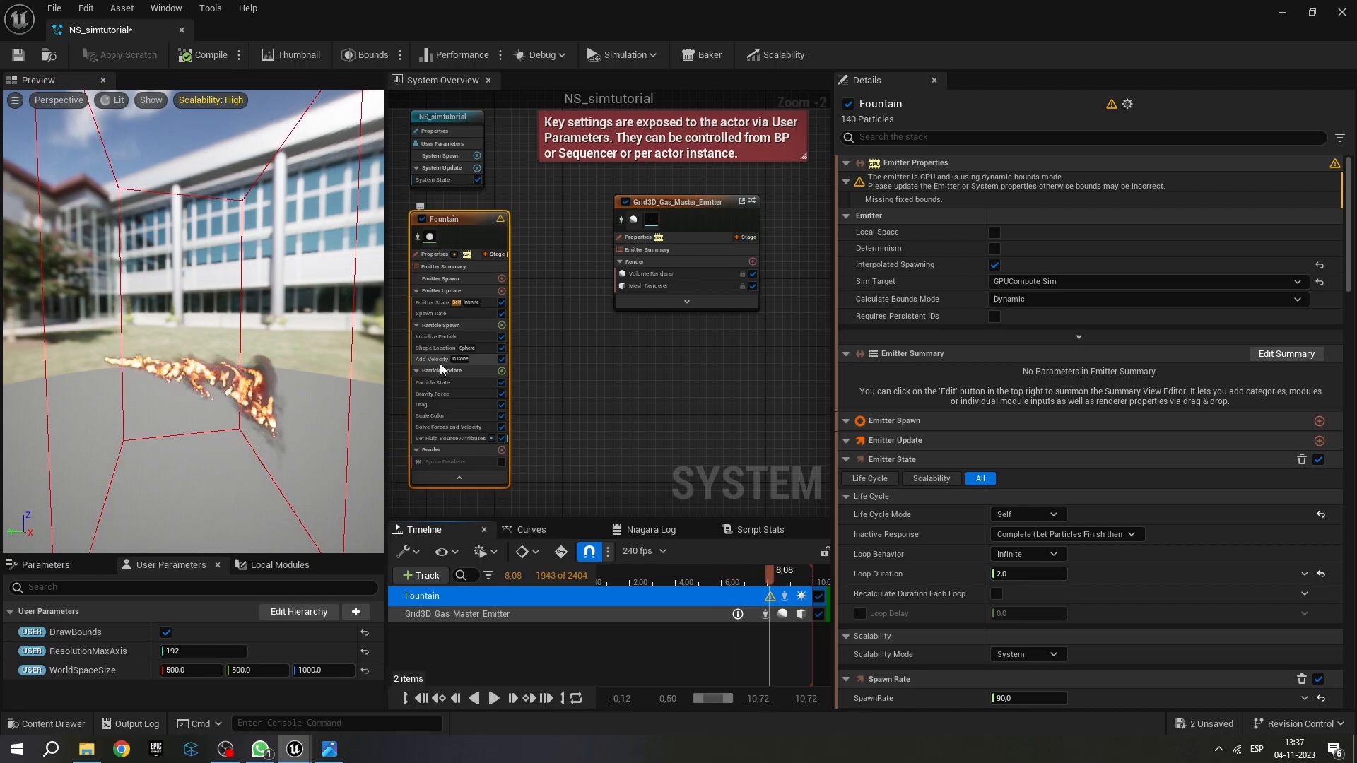
# Set the Y and Z values of the Position Offset in Fountain's Initialize Particle module to 0.
pyautogui.click(439, 338)
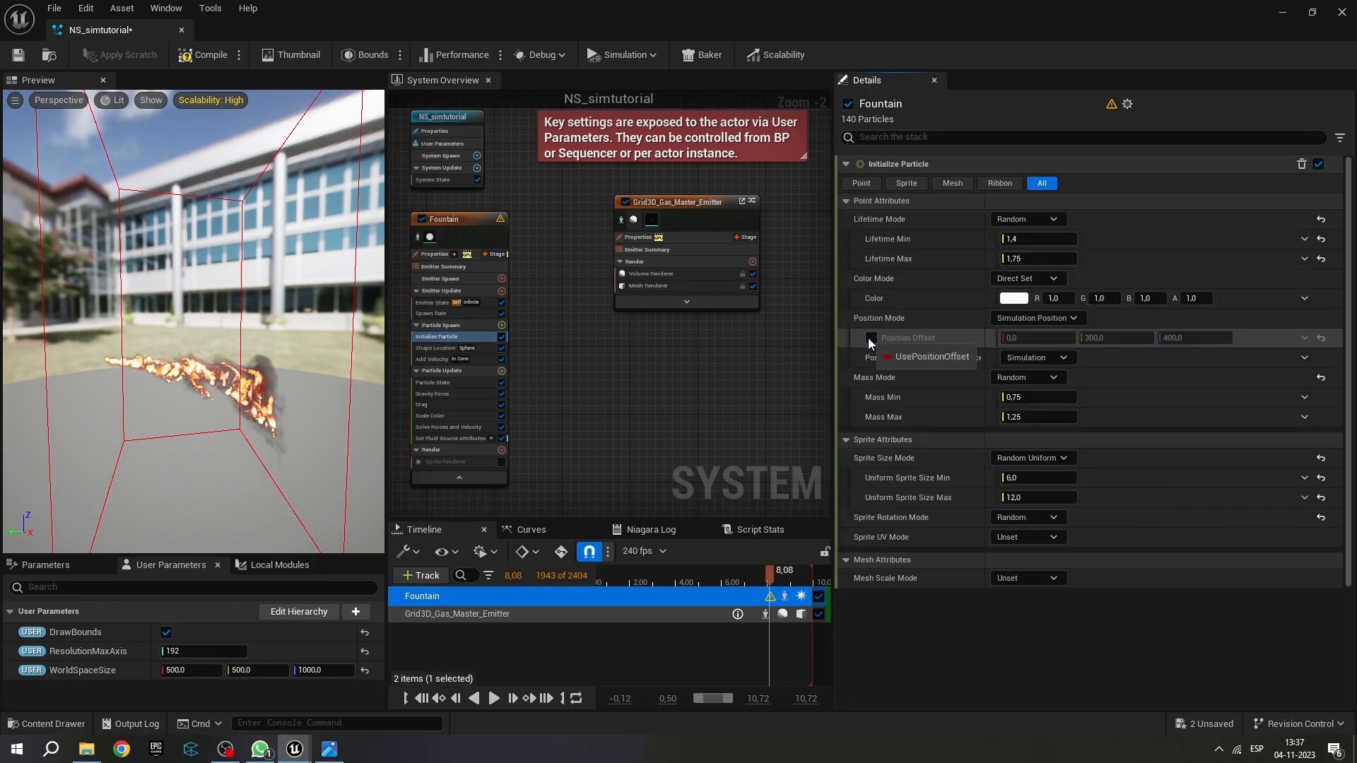
pyautogui.click(869, 338)
pyautogui.click(869, 338)
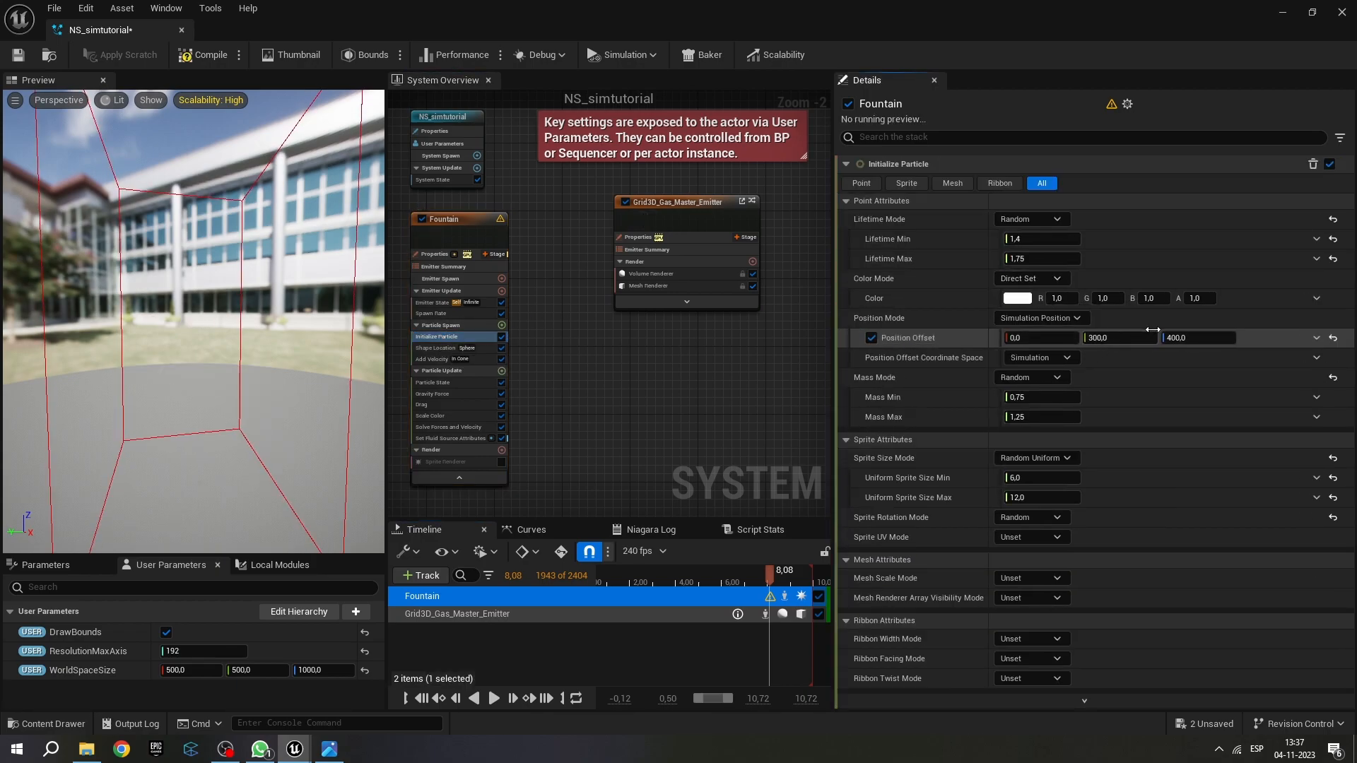
pyautogui.click(1116, 339)
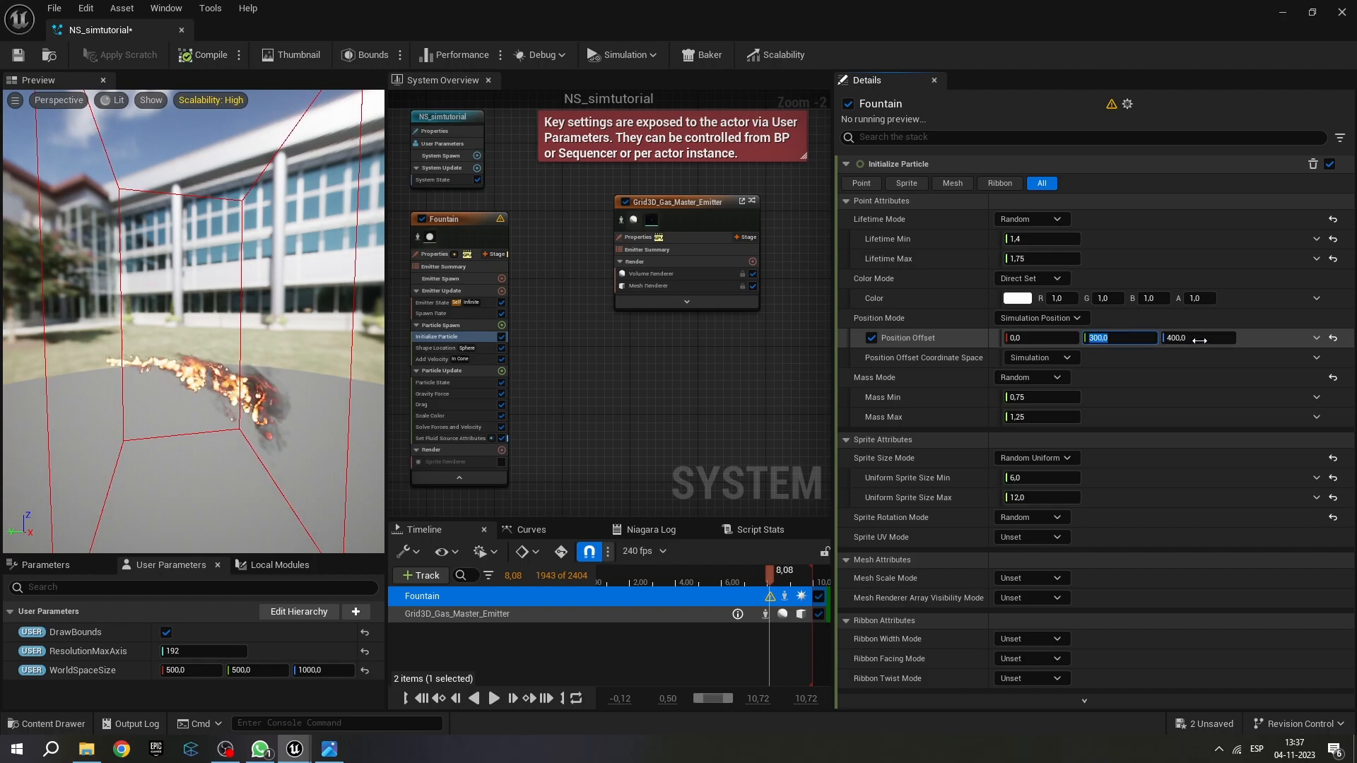
pyautogui.write('0')
pyautogui.click(1199, 338)
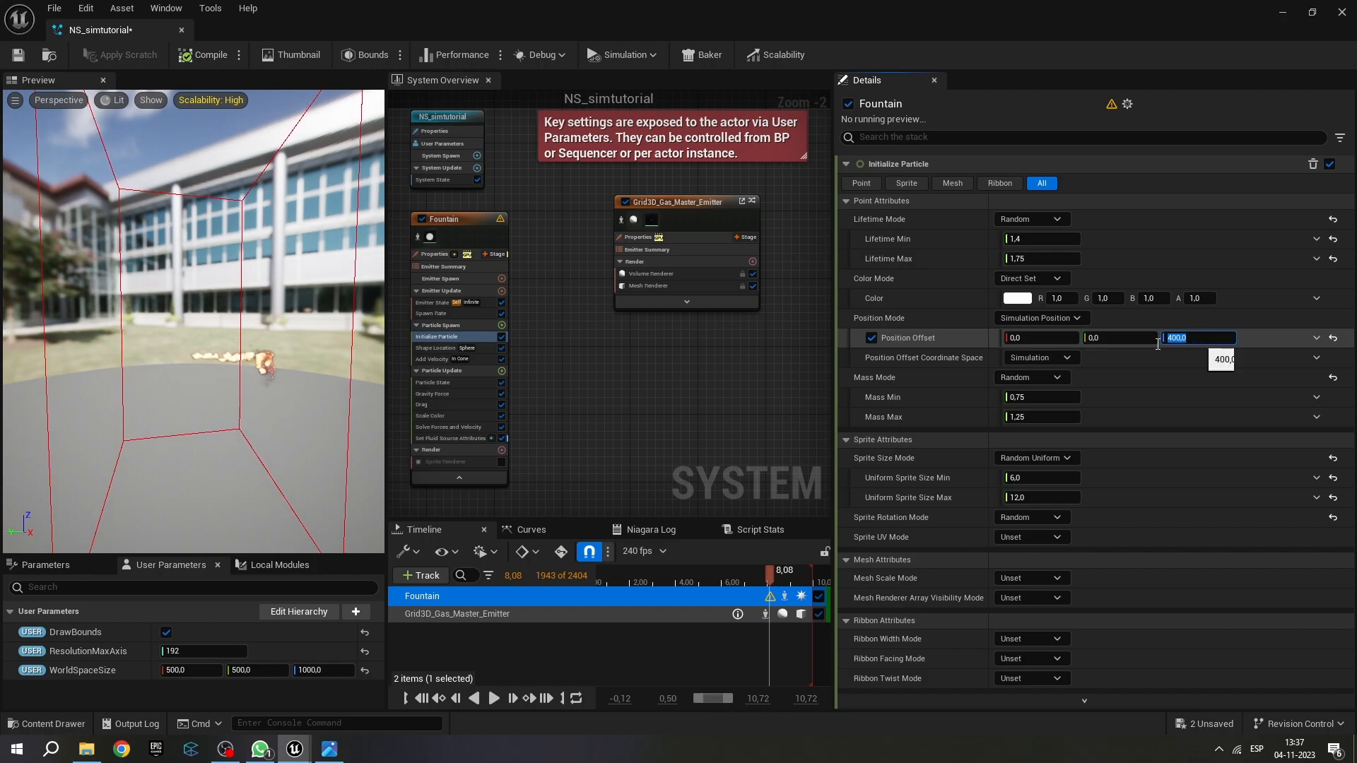
pyautogui.write('0')
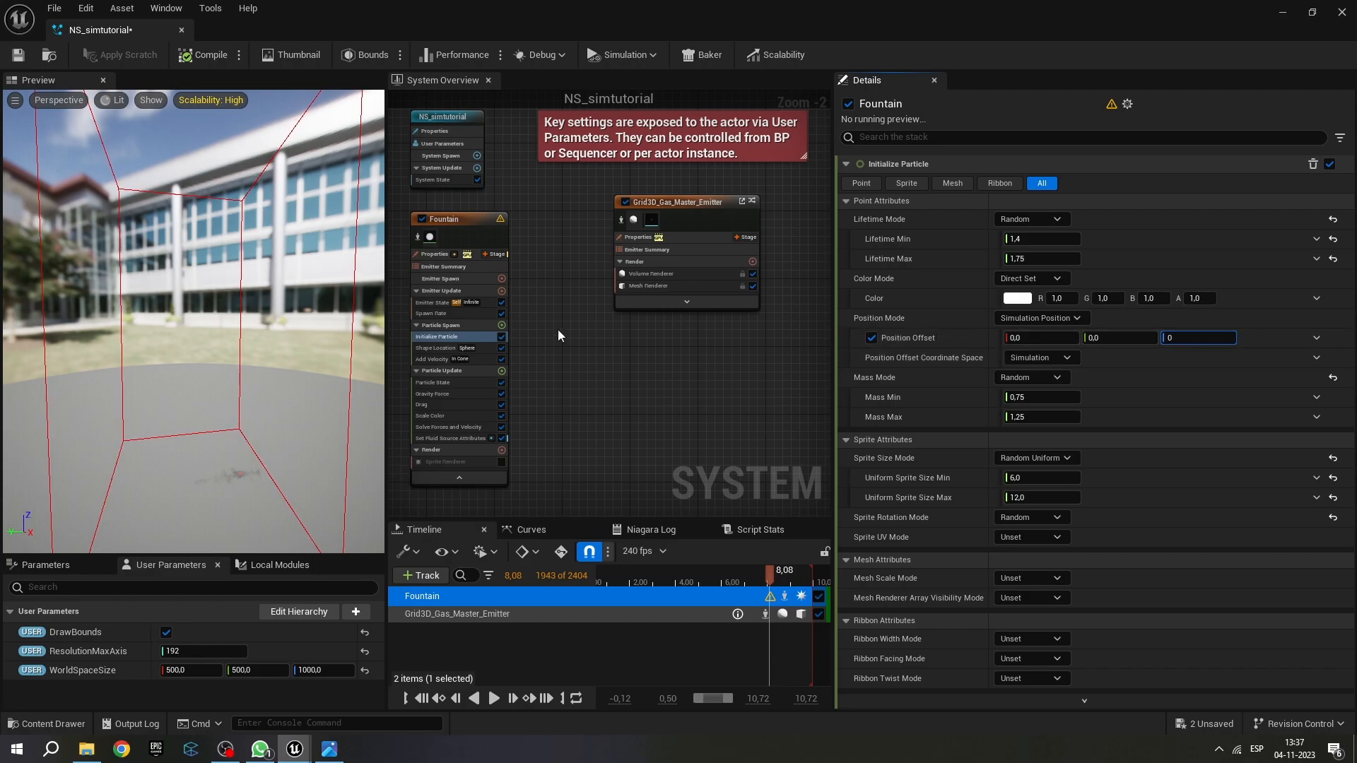
# Set the Cone Axis in Fountain's Add Velocity module to 0, 0, 1 and play the simulation.
pyautogui.click(431, 358)
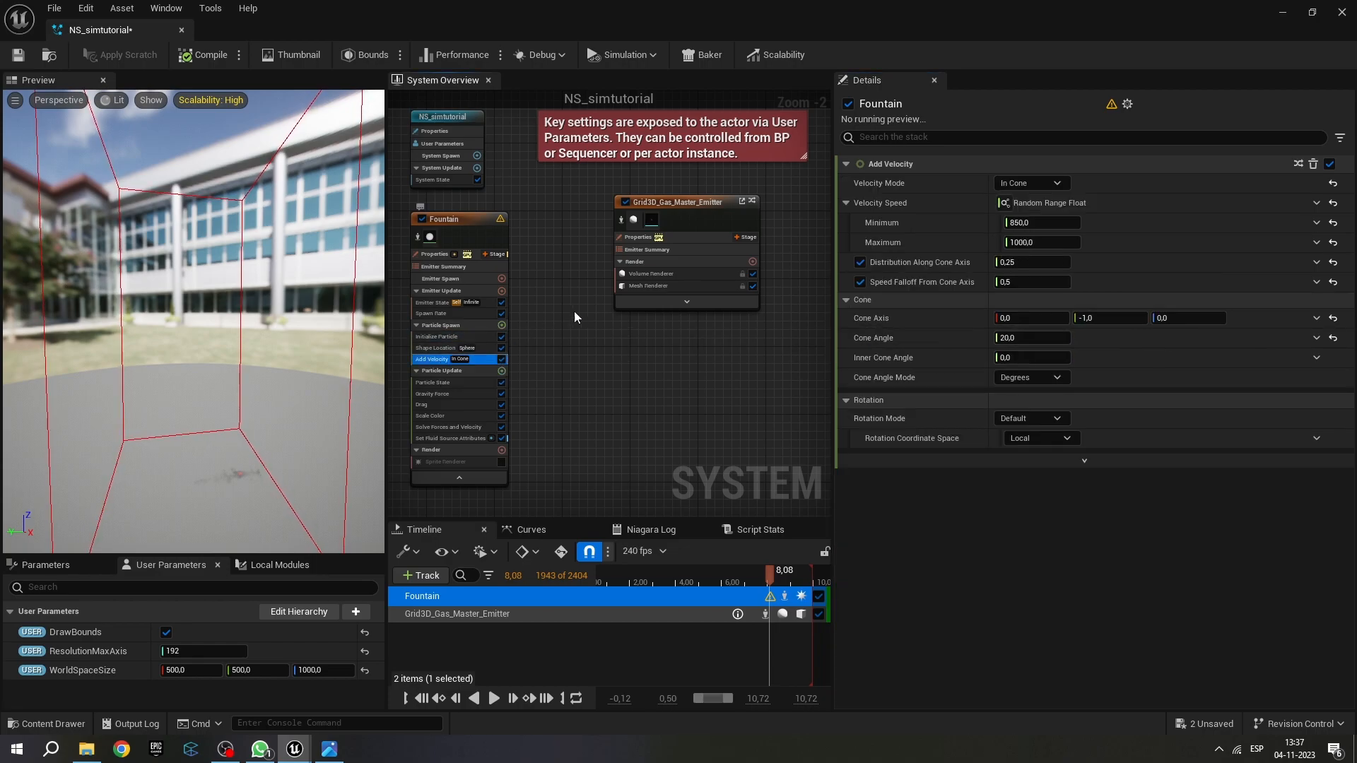
pyautogui.click(1104, 323)
pyautogui.write('0')
pyautogui.click(1181, 320)
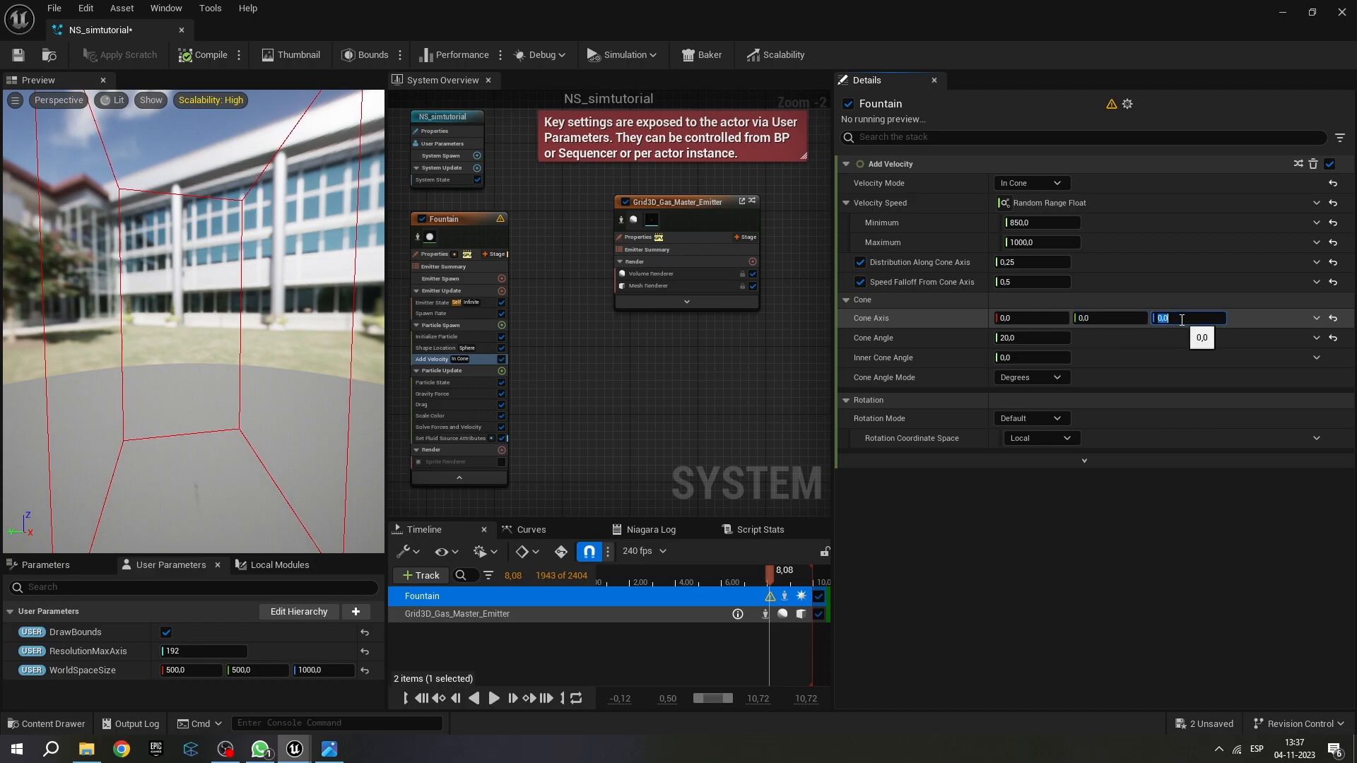
pyautogui.write('1')
pyautogui.click(1202, 276)
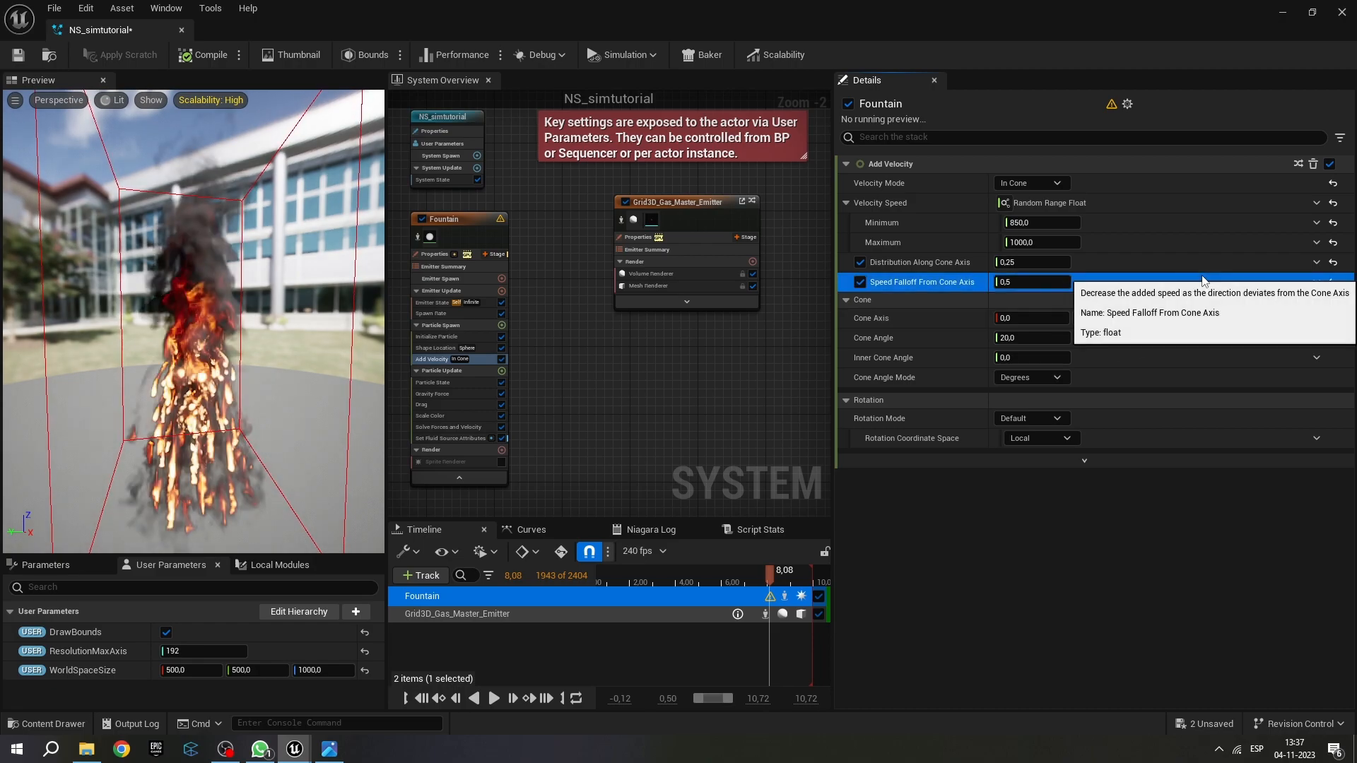
pyautogui.press('space')
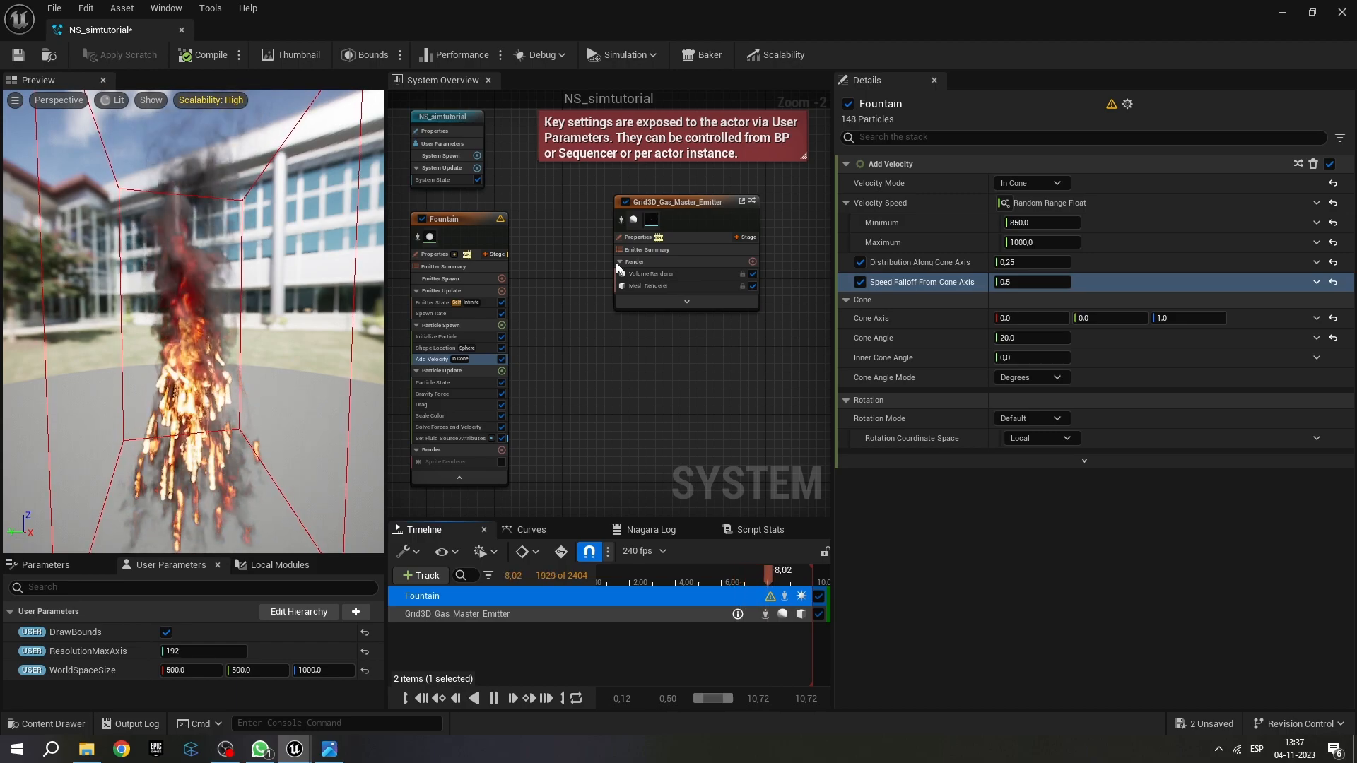
# Set Density to 0.3 in Fountain's Set Fluid Source Attributes, and stop the preview at about 4 seconds on the timeline.
pyautogui.click(475, 436)
pyautogui.click(1018, 198)
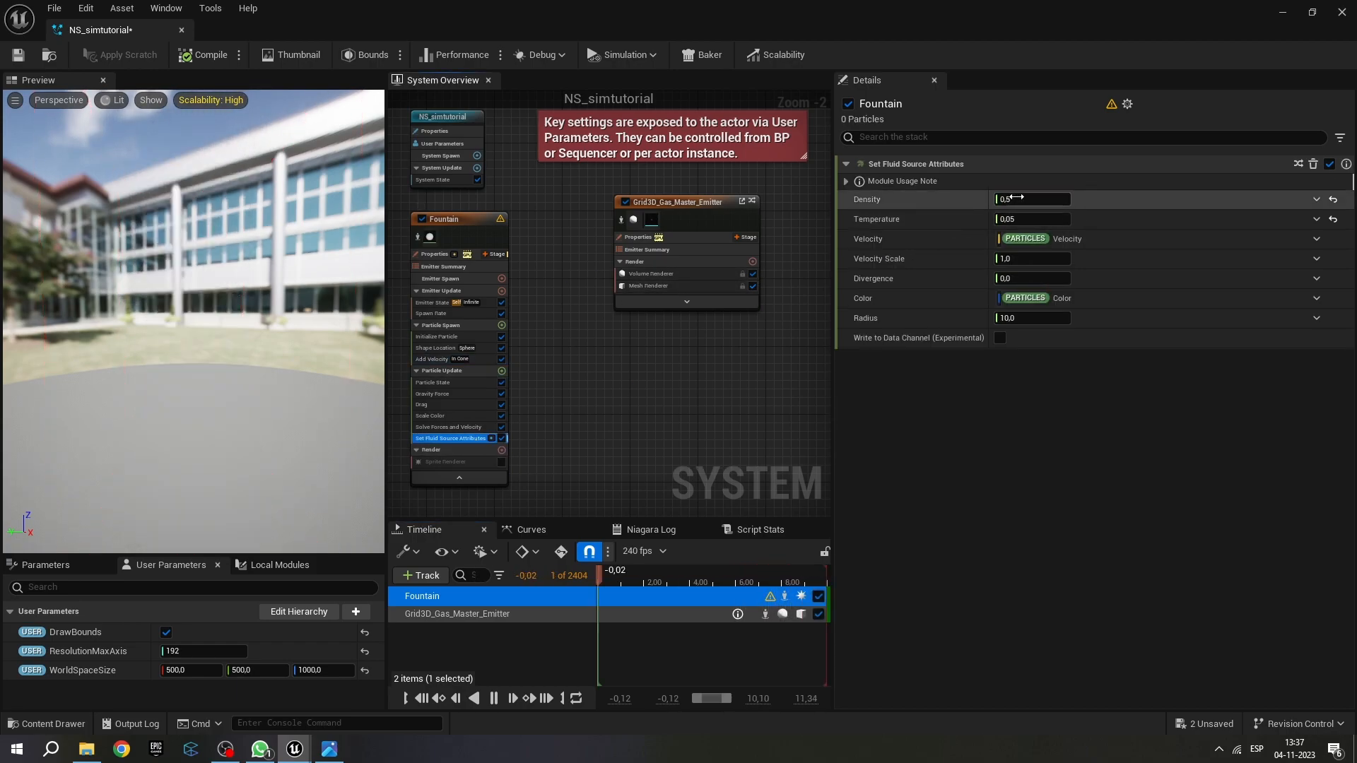
pyautogui.write('0,3')
pyautogui.press('Return')
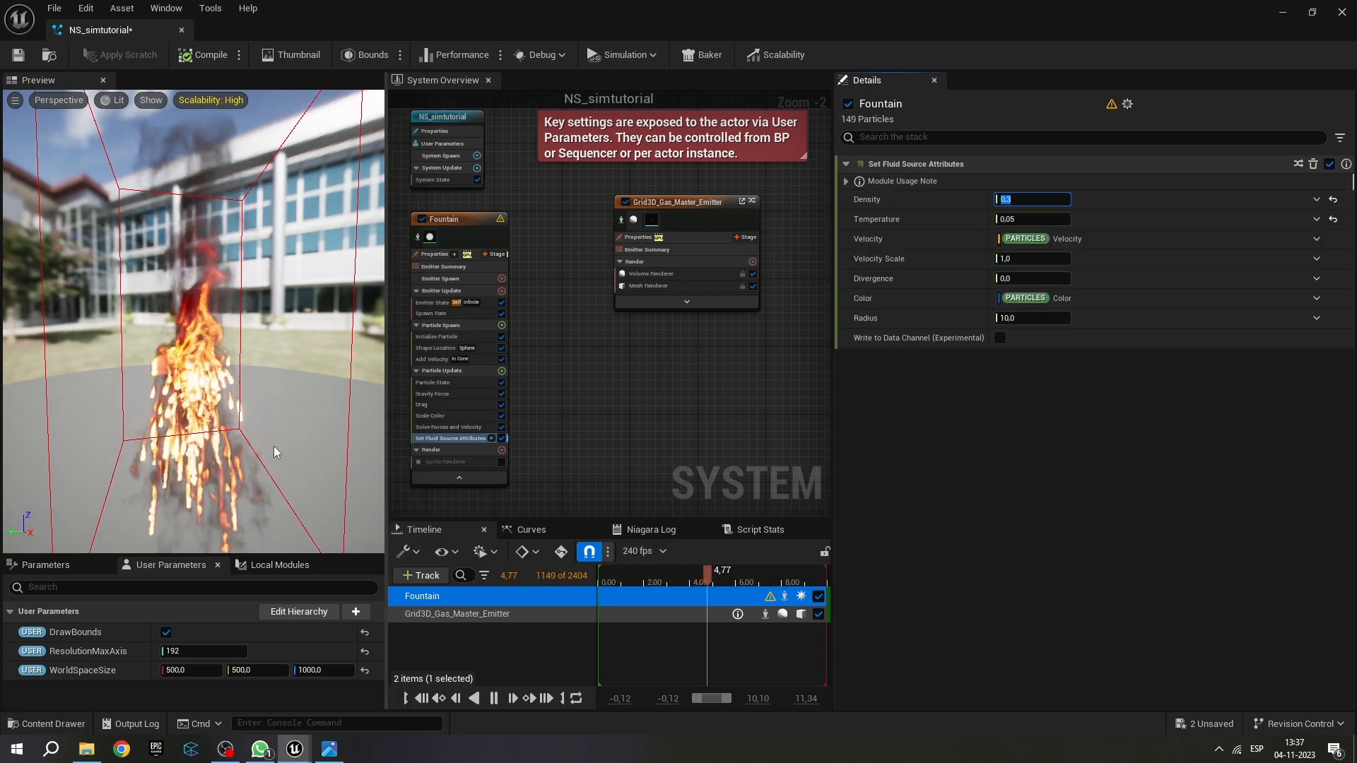
pyautogui.click(456, 219)
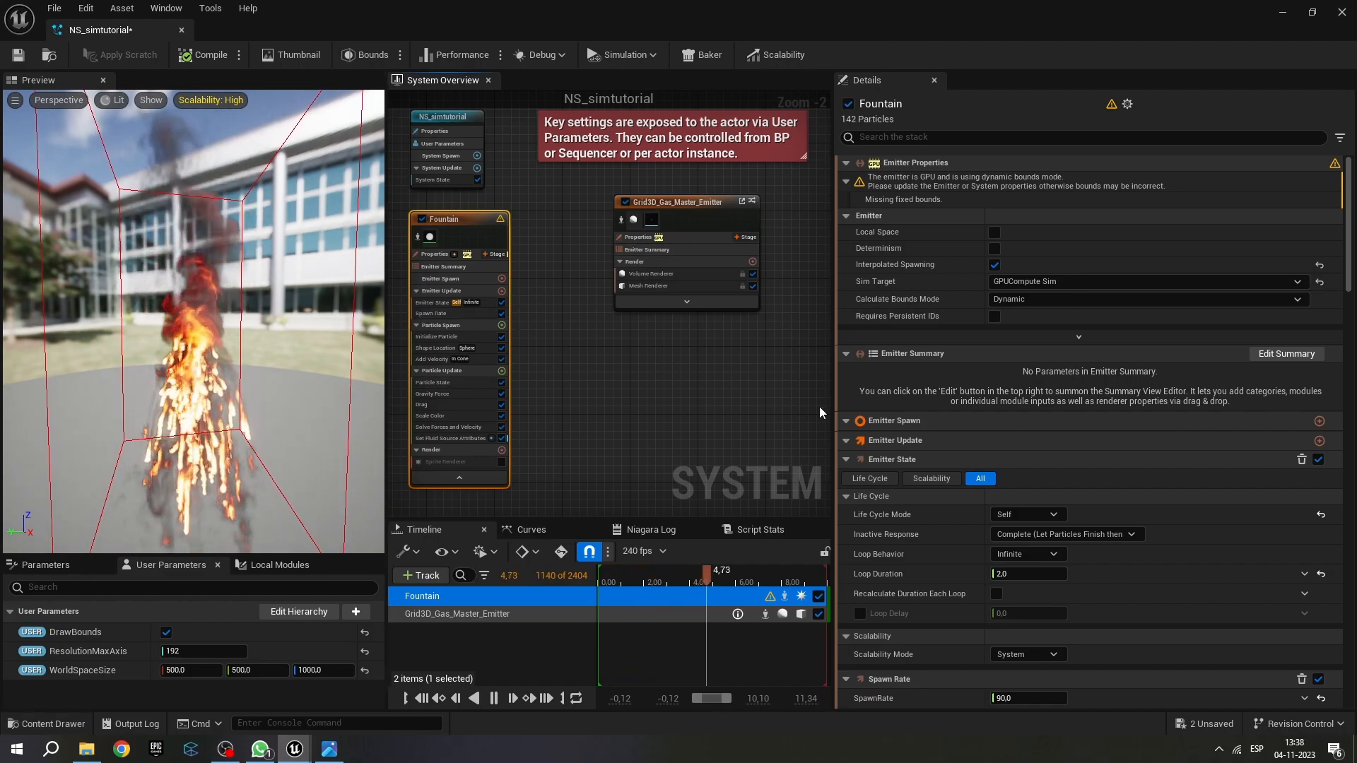
pyautogui.click(690, 581)
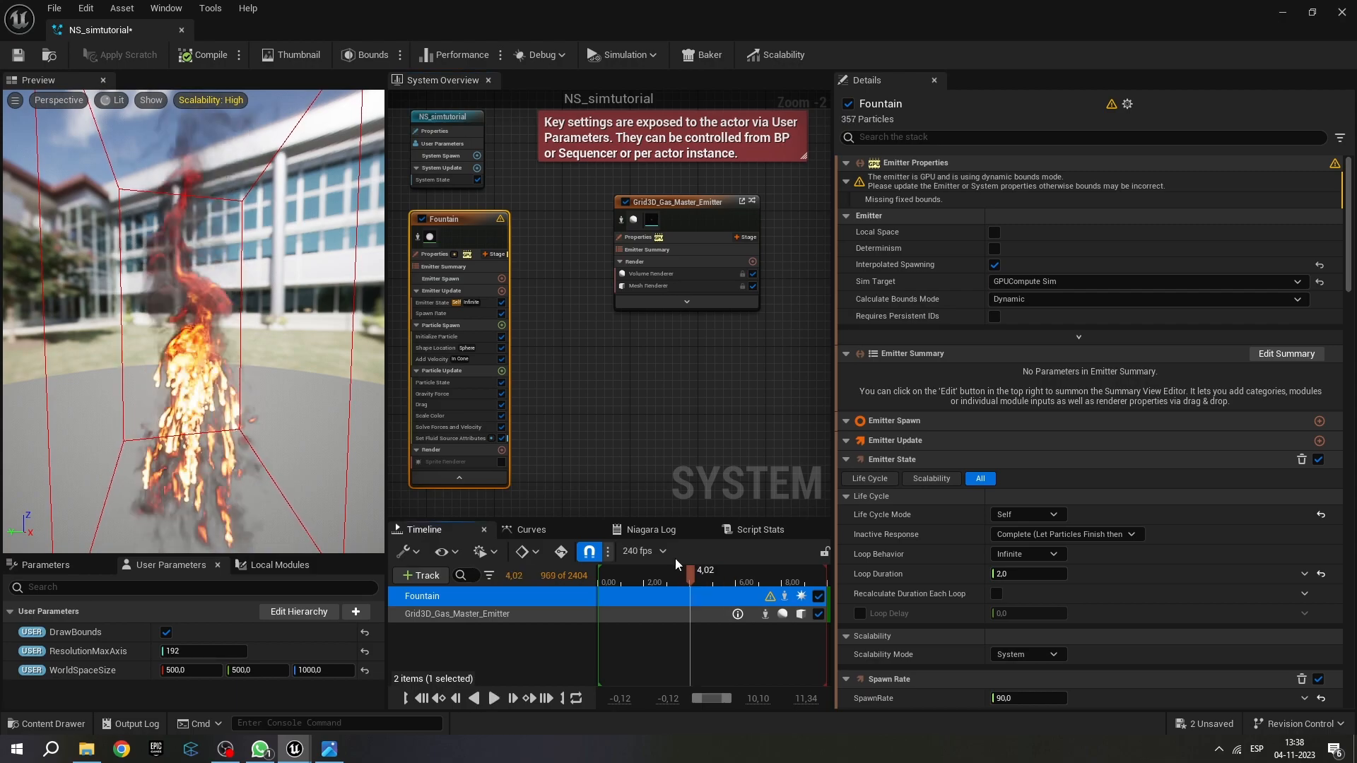
# Show all summary parameters of Grid3D_Gas_Master_Emitter and review its Particle Source and Attributes settings.
pyautogui.click(639, 277)
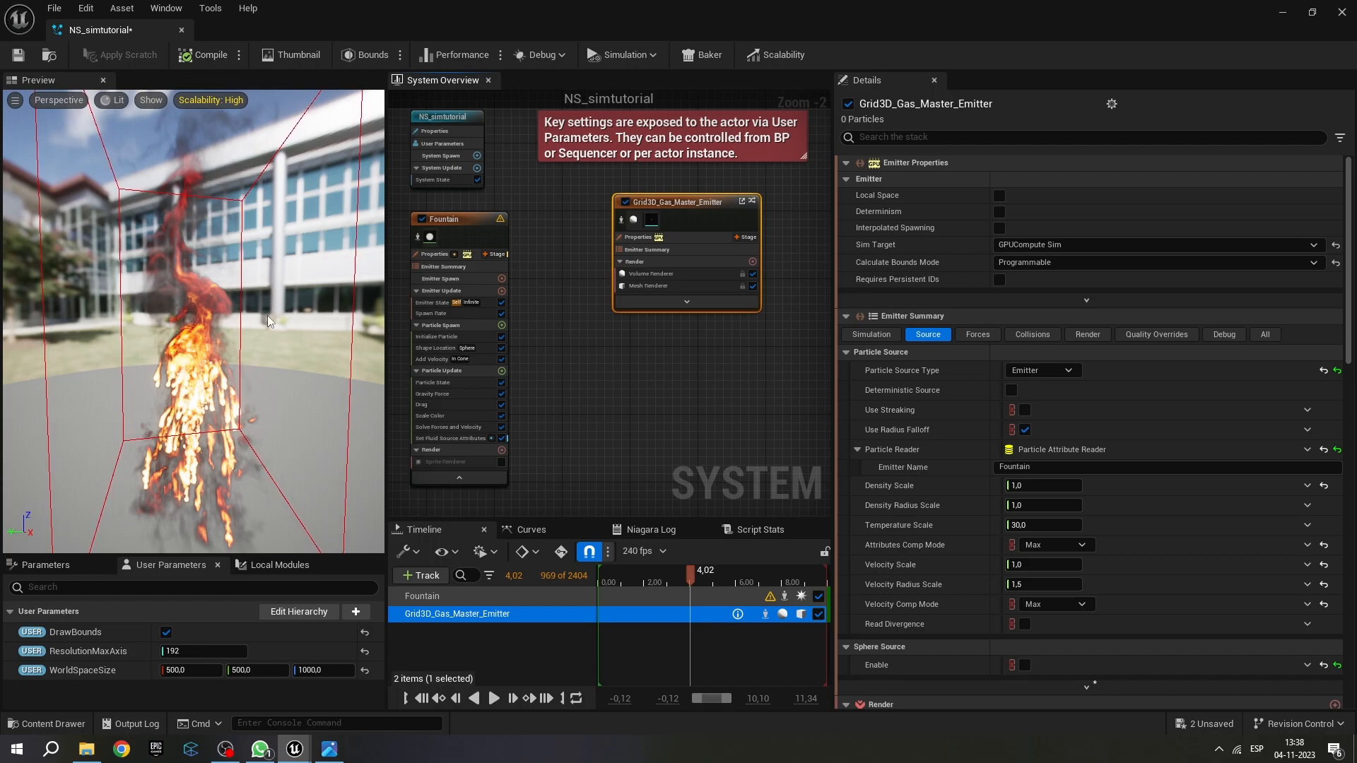
pyautogui.click(1266, 335)
pyautogui.scroll(-15, 1162, 500)
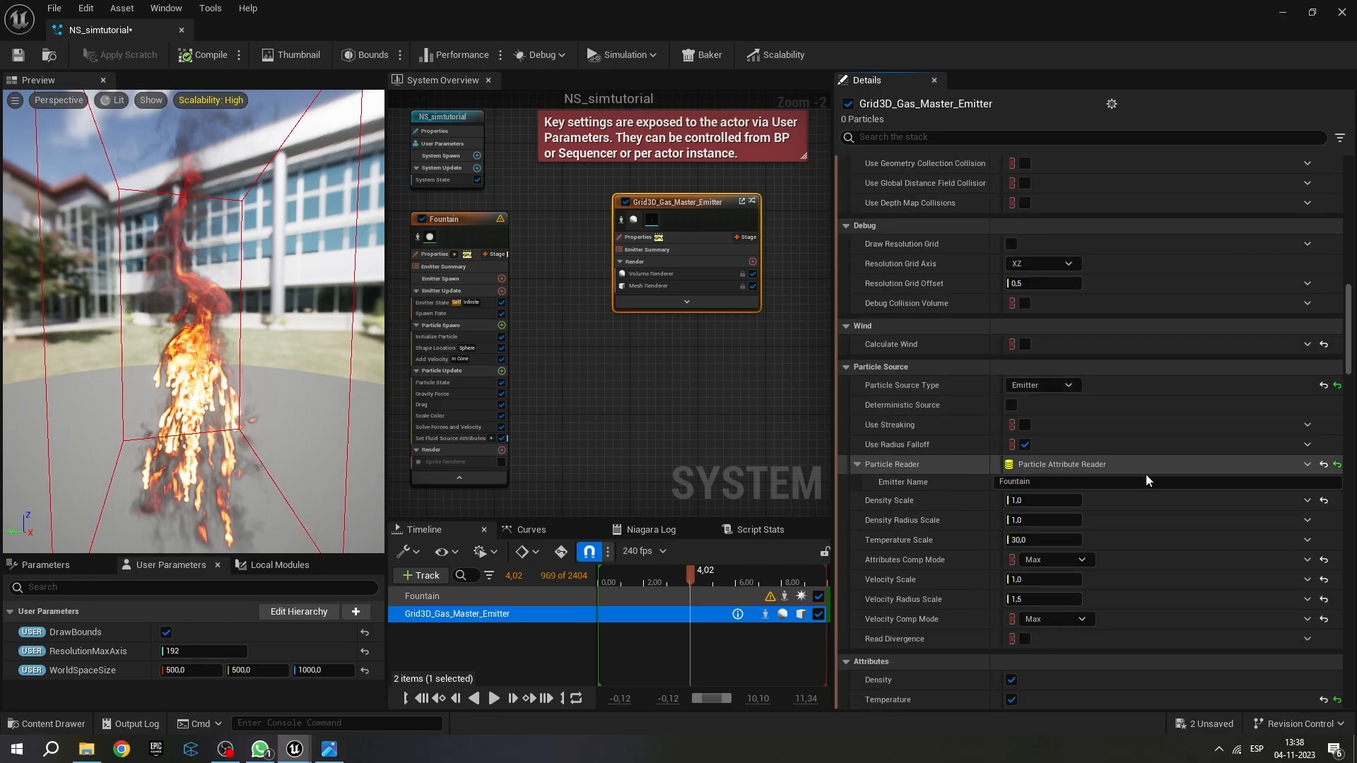
pyautogui.scroll(-5, 1151, 470)
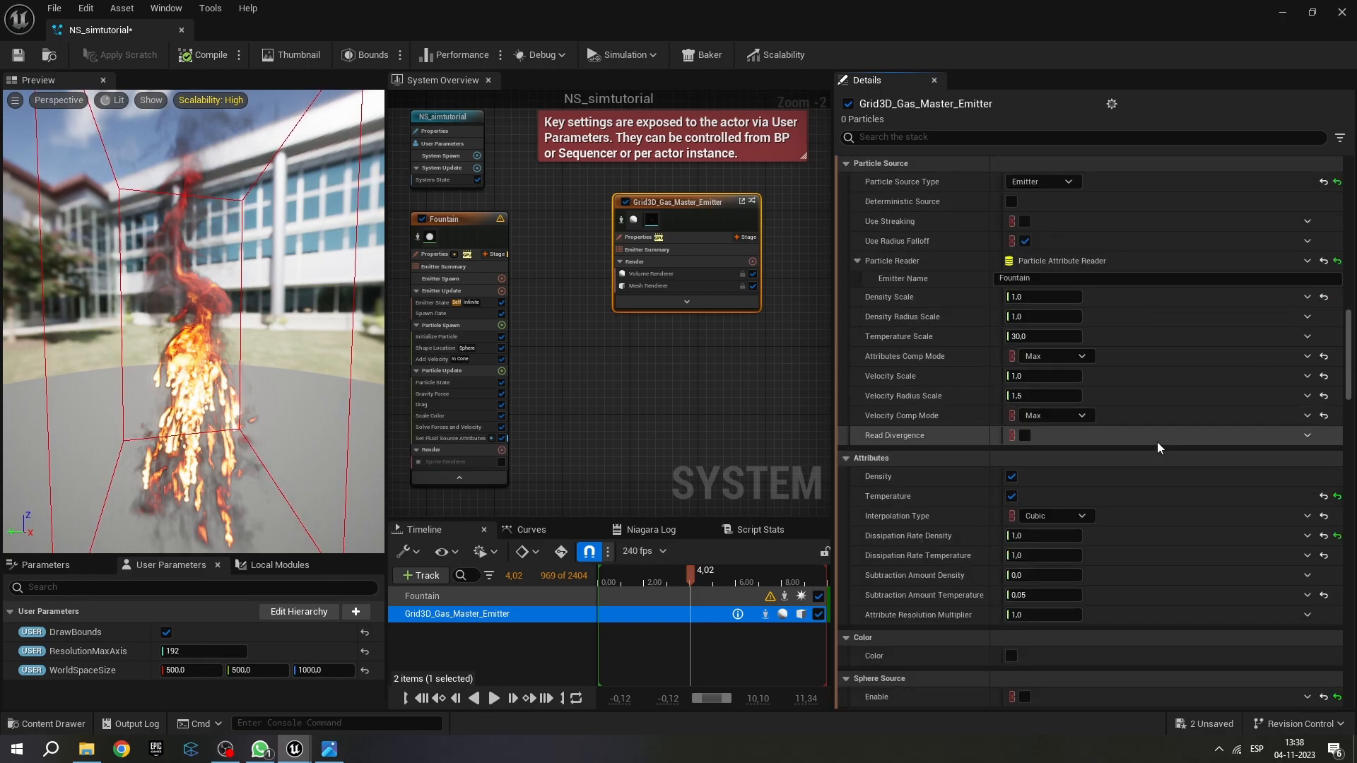
pyautogui.scroll(2, 1166, 442)
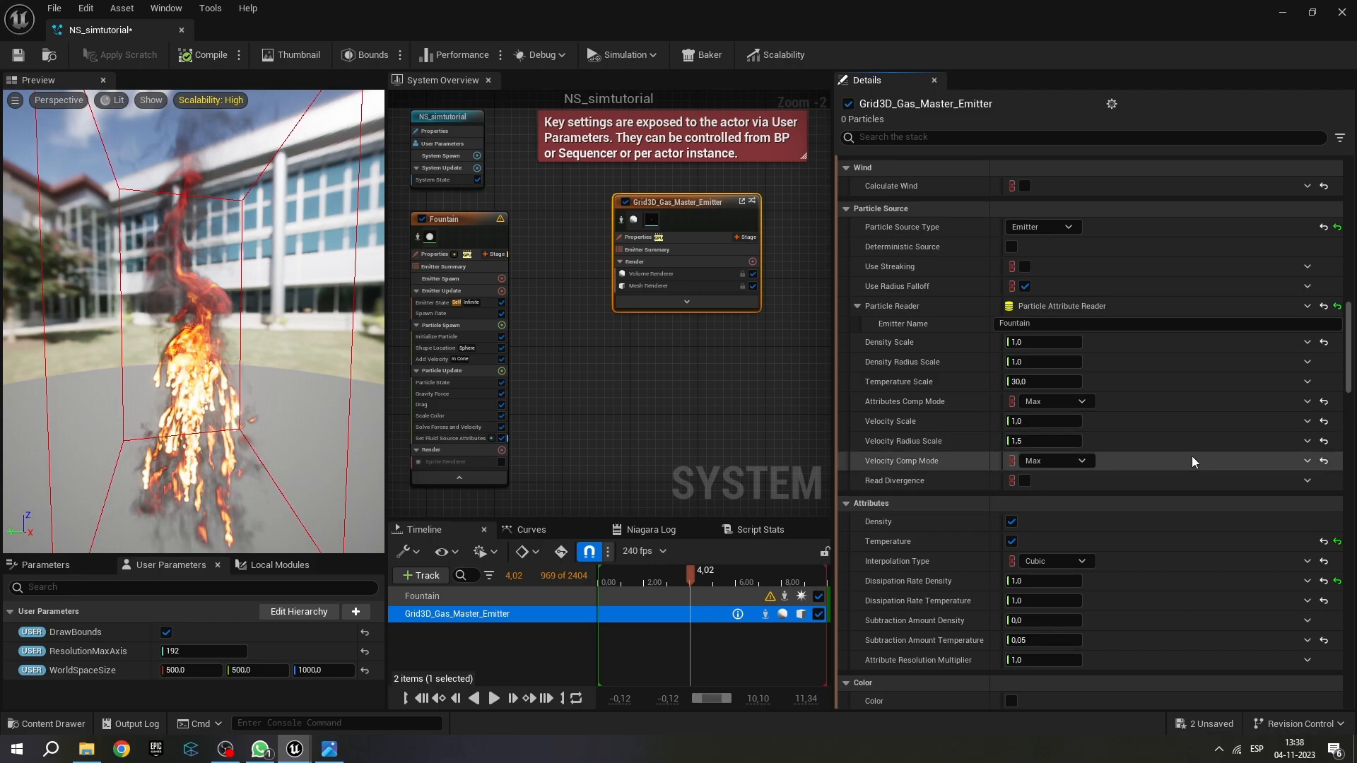
pyautogui.scroll(-4, 1190, 459)
# Try tracking Color in the gas emitter, check the particle source's Color Scale, and turn Color back off.
pyautogui.click(1012, 565)
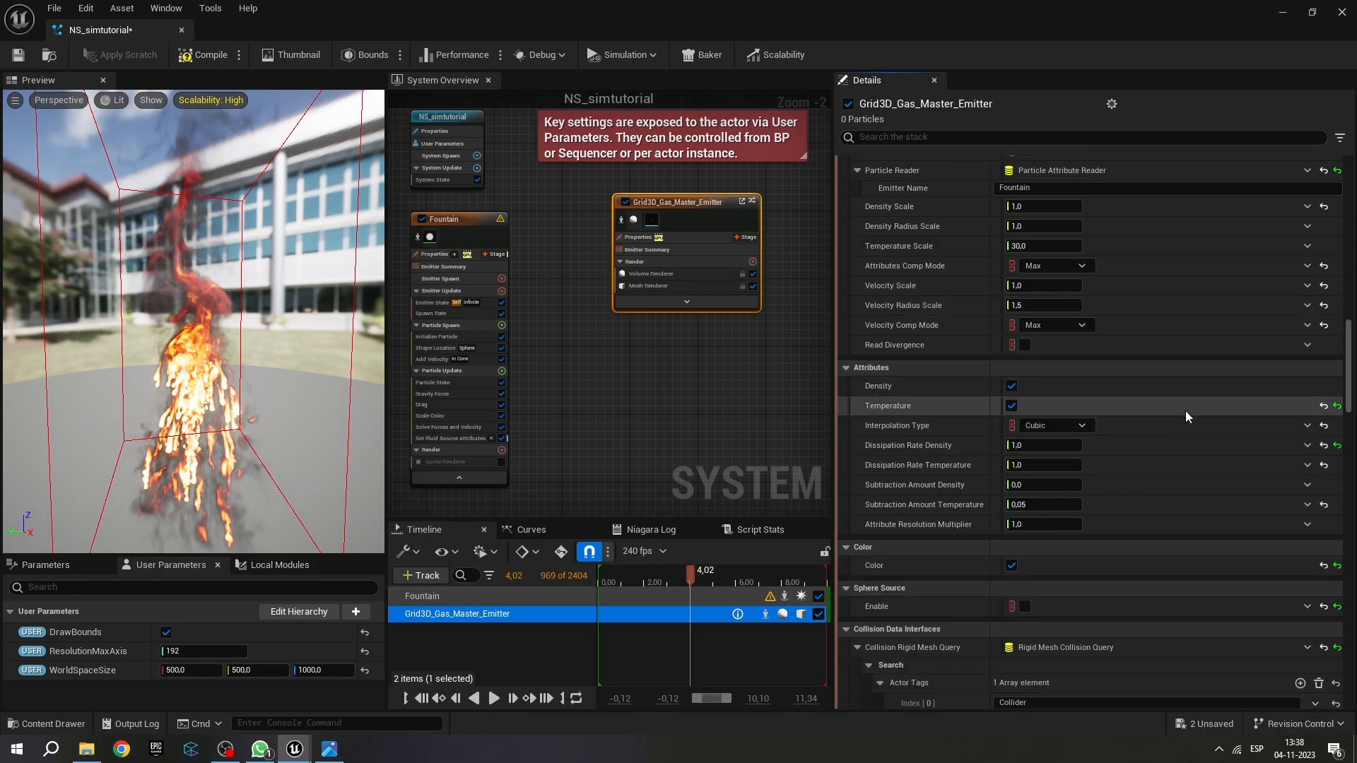
pyautogui.scroll(2, 1185, 411)
pyautogui.scroll(1, 1184, 417)
pyautogui.scroll(-2, 1183, 417)
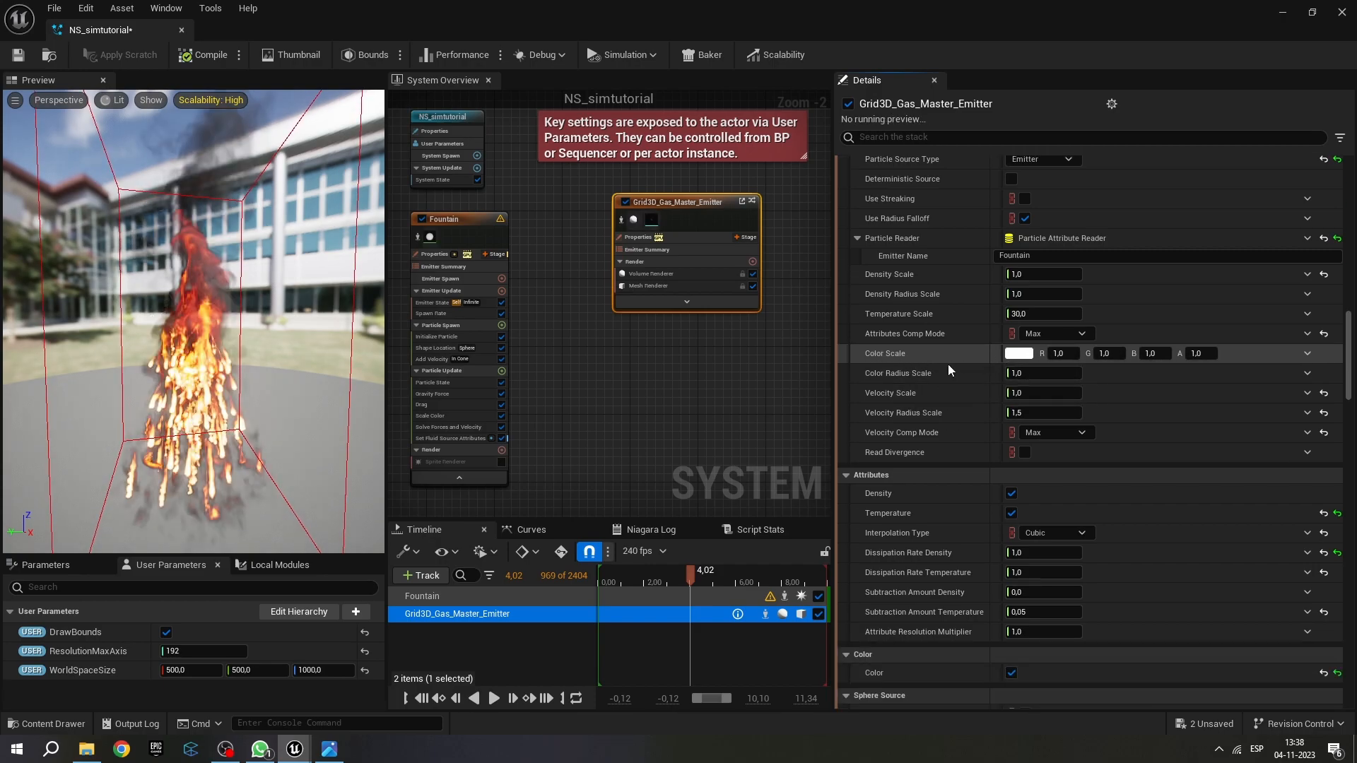
pyautogui.scroll(-3, 968, 362)
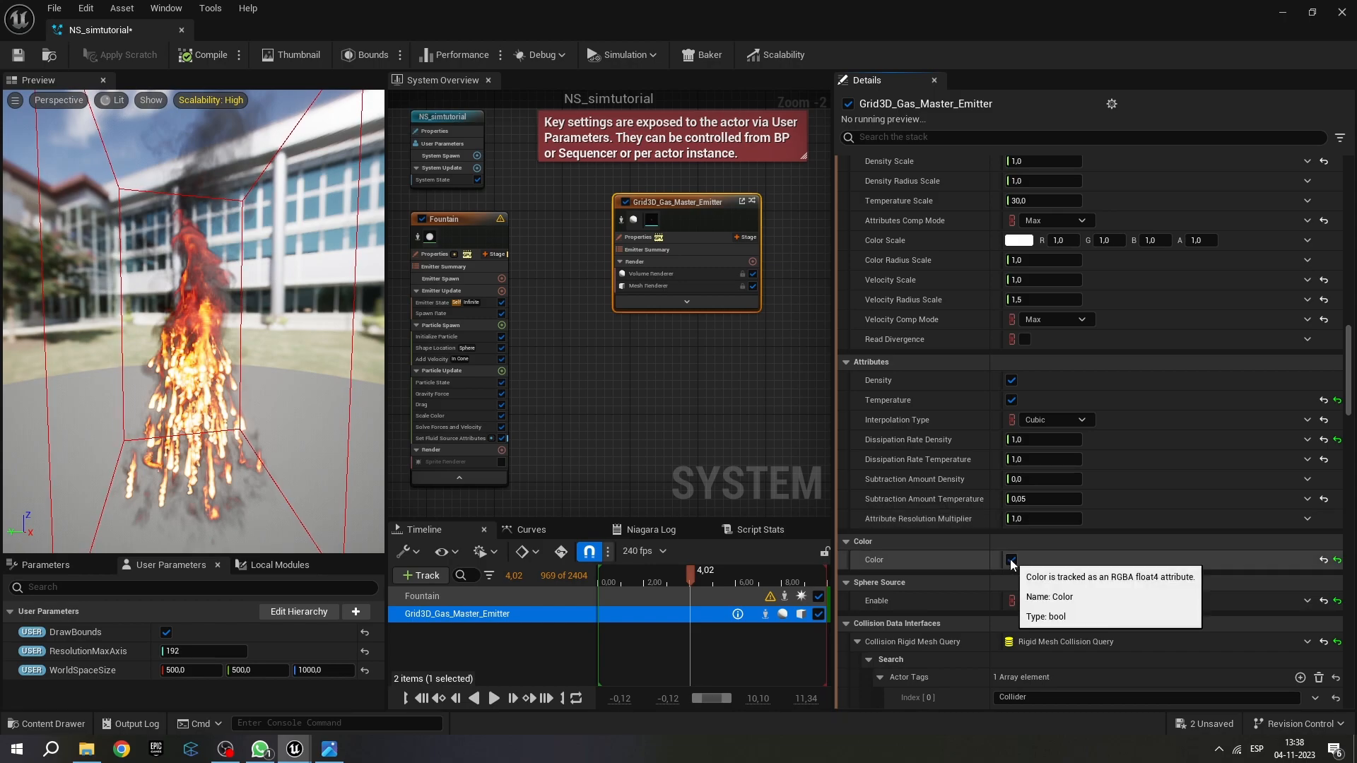
pyautogui.scroll(1, 1145, 332)
pyautogui.scroll(4, 994, 272)
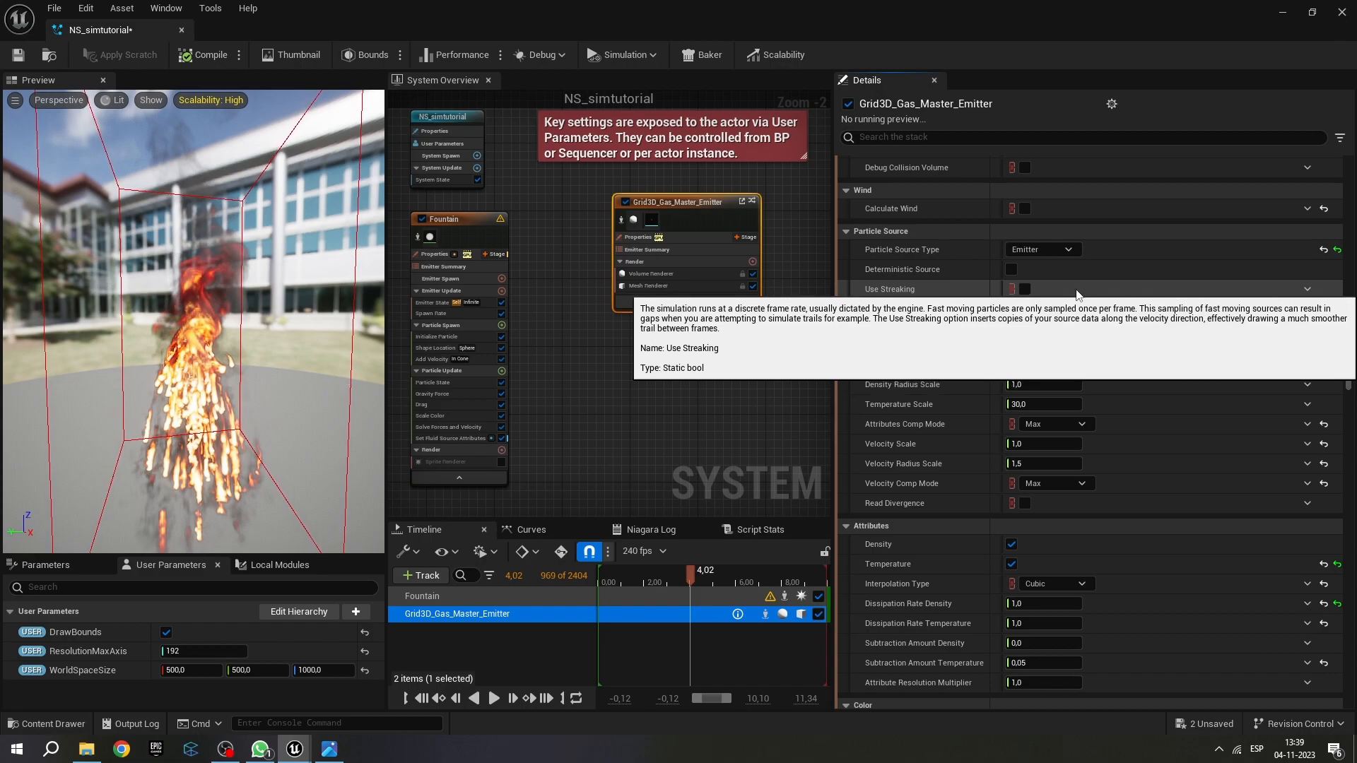
pyautogui.moveTo(89, 755)
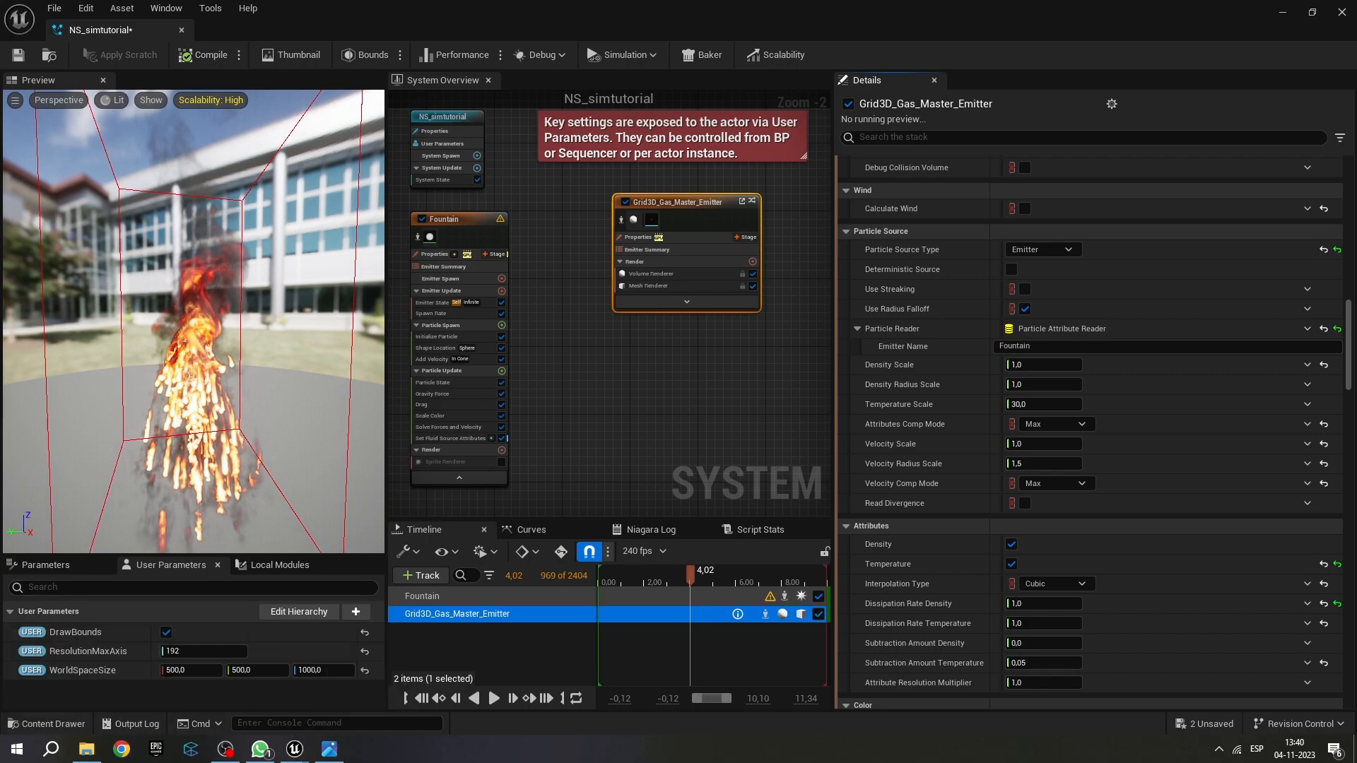
pyautogui.moveTo(244, 357); pyautogui.dragTo(277, 346)
pyautogui.moveTo(277, 520)
pyautogui.mouseDown()
pyautogui.moveTo(742, 438)
pyautogui.moveTo(1056, 426)
pyautogui.mouseUp()
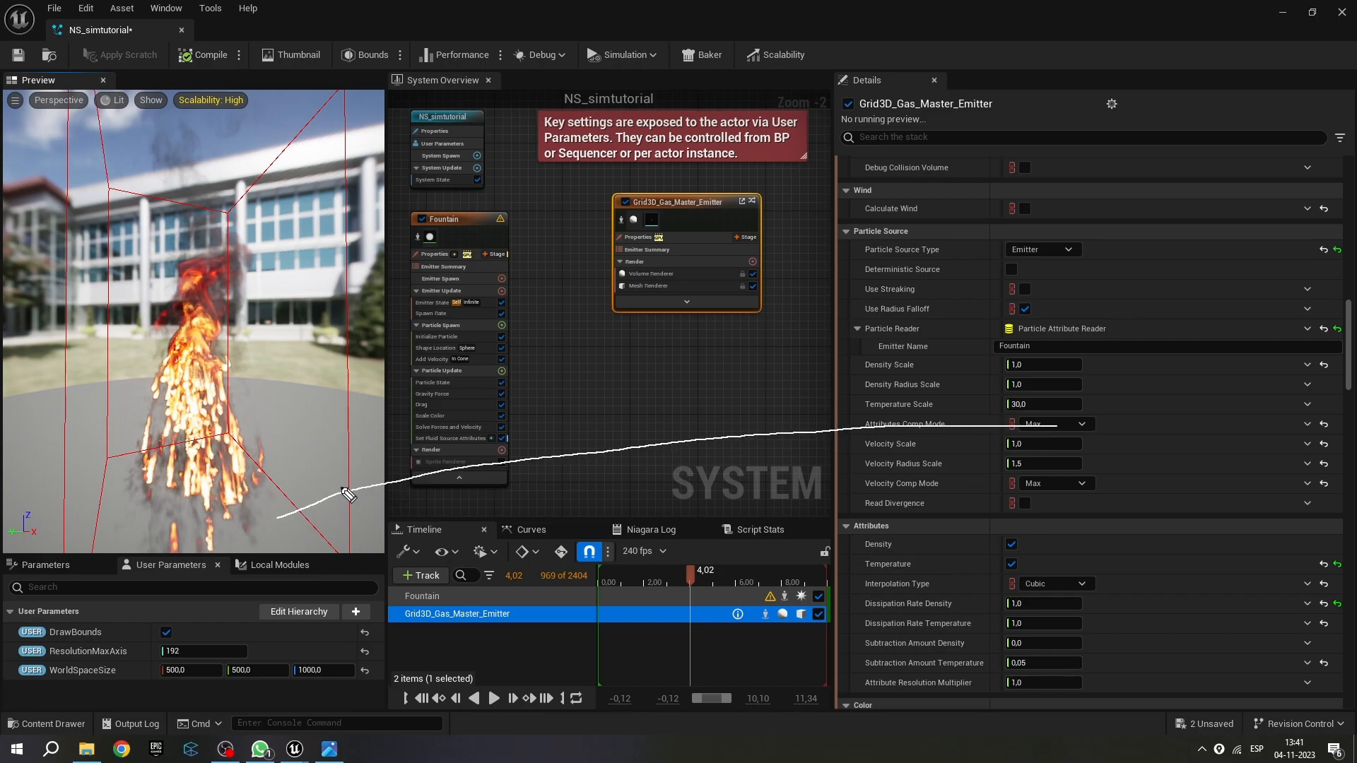
pyautogui.moveTo(340, 496); pyautogui.dragTo(338, 495)
pyautogui.moveTo(495, 462); pyautogui.dragTo(493, 459)
pyautogui.moveTo(676, 451); pyautogui.dragTo(671, 441)
pyautogui.moveTo(809, 432); pyautogui.dragTo(807, 432)
pyautogui.moveTo(955, 420); pyautogui.dragTo(962, 434)
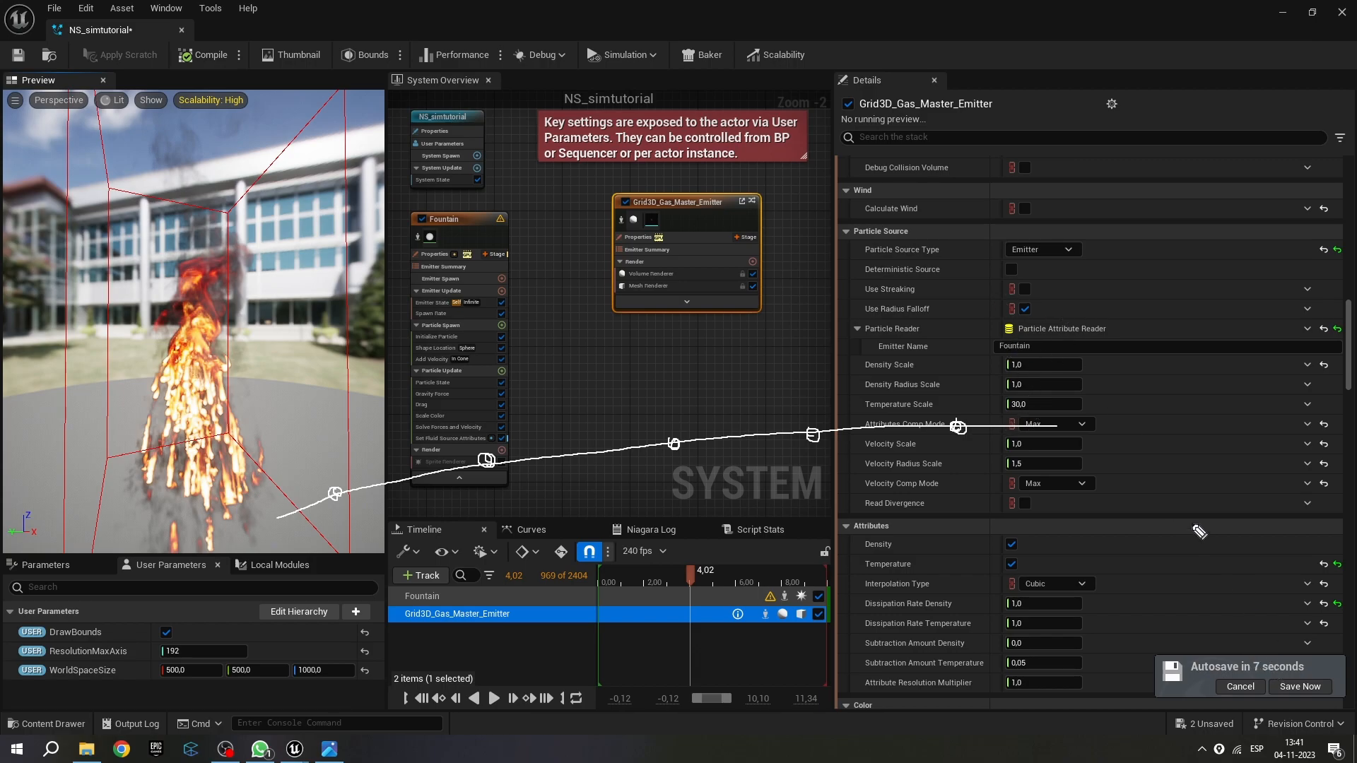
pyautogui.moveTo(300, 477)
pyautogui.mouseDown()
pyautogui.moveTo(297, 490)
pyautogui.moveTo(382, 498)
pyautogui.moveTo(300, 475)
pyautogui.mouseUp()
pyautogui.moveTo(477, 430)
pyautogui.mouseDown()
pyautogui.moveTo(460, 505)
pyautogui.moveTo(489, 437)
pyautogui.mouseUp()
pyautogui.moveTo(633, 452)
pyautogui.mouseDown()
pyautogui.moveTo(722, 438)
pyautogui.moveTo(639, 444)
pyautogui.mouseUp()
pyautogui.moveTo(797, 423)
pyautogui.mouseDown()
pyautogui.moveTo(865, 429)
pyautogui.moveTo(795, 413)
pyautogui.mouseUp()
pyautogui.moveTo(940, 417)
pyautogui.mouseDown()
pyautogui.moveTo(1015, 434)
pyautogui.moveTo(954, 407)
pyautogui.mouseUp()
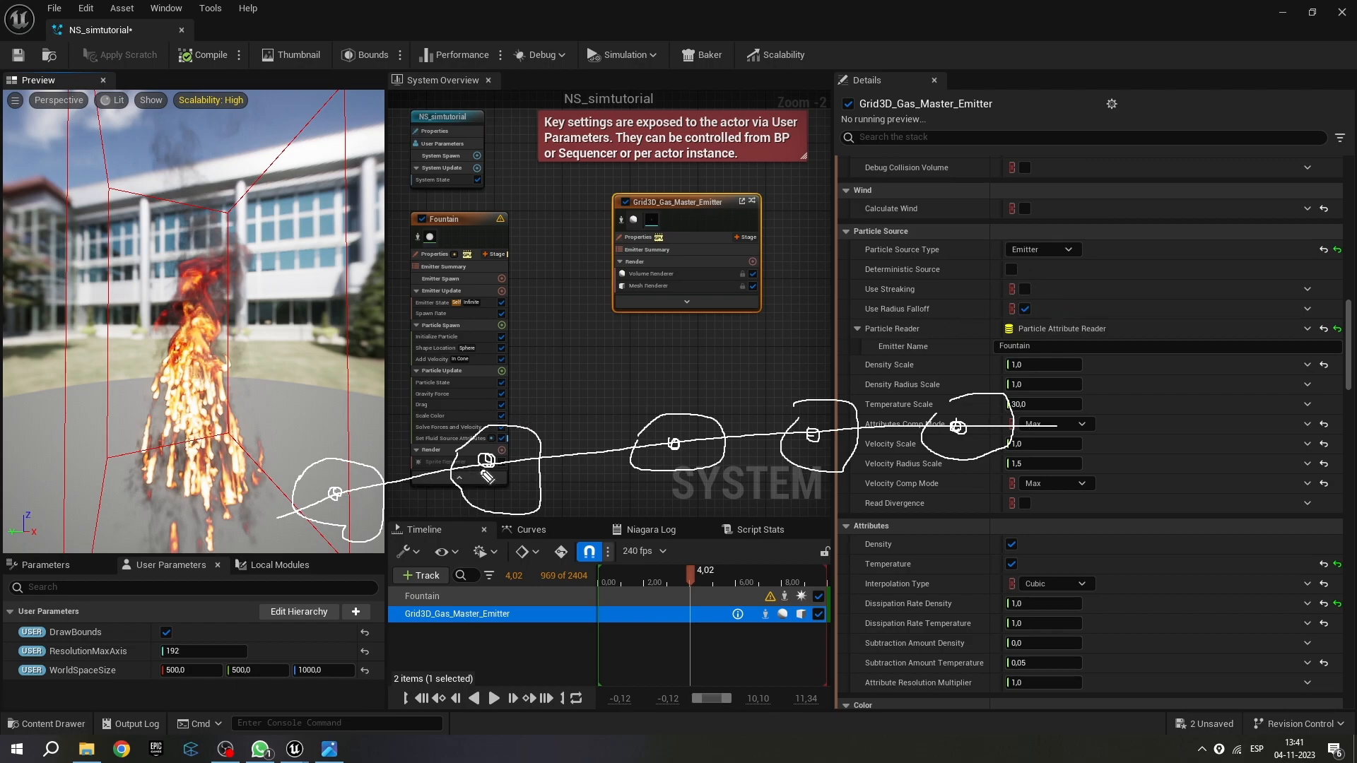
pyautogui.moveTo(406, 450)
pyautogui.mouseDown()
pyautogui.moveTo(400, 460)
pyautogui.moveTo(419, 464)
pyautogui.moveTo(409, 460)
pyautogui.mouseUp()
pyautogui.moveTo(587, 457)
pyautogui.mouseDown()
pyautogui.moveTo(622, 467)
pyautogui.moveTo(579, 448)
pyautogui.mouseUp()
pyautogui.moveTo(761, 452)
pyautogui.mouseDown()
pyautogui.moveTo(741, 435)
pyautogui.moveTo(758, 444)
pyautogui.mouseUp()
pyautogui.moveTo(888, 428)
pyautogui.mouseDown()
pyautogui.moveTo(906, 425)
pyautogui.moveTo(863, 425)
pyautogui.moveTo(911, 423)
pyautogui.moveTo(792, 442)
pyautogui.moveTo(655, 435)
pyautogui.moveTo(626, 460)
pyautogui.moveTo(579, 454)
pyautogui.moveTo(567, 483)
pyautogui.moveTo(422, 467)
pyautogui.moveTo(452, 468)
pyautogui.moveTo(404, 482)
pyautogui.mouseUp()
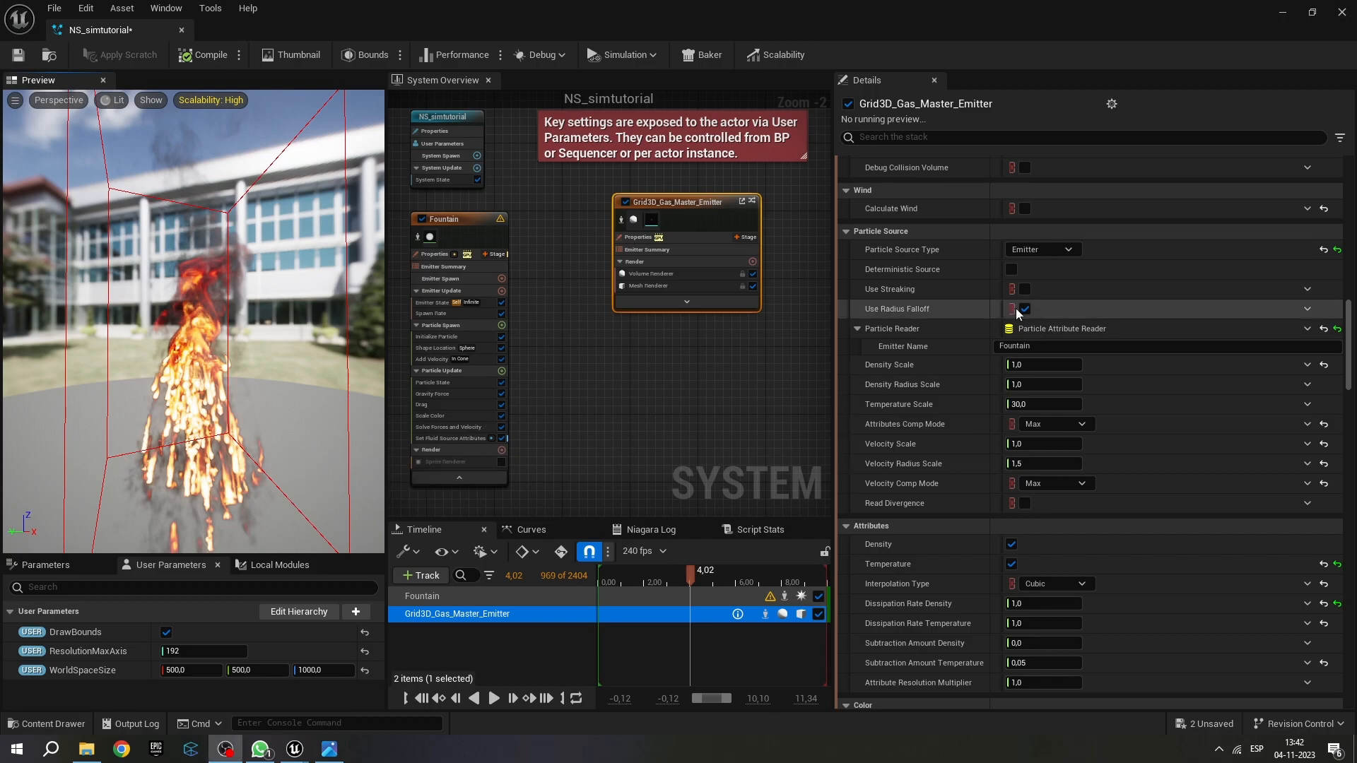
# Try the particle source without Use Radius Falloff, and turn the option back on.
pyautogui.moveTo(935, 315)
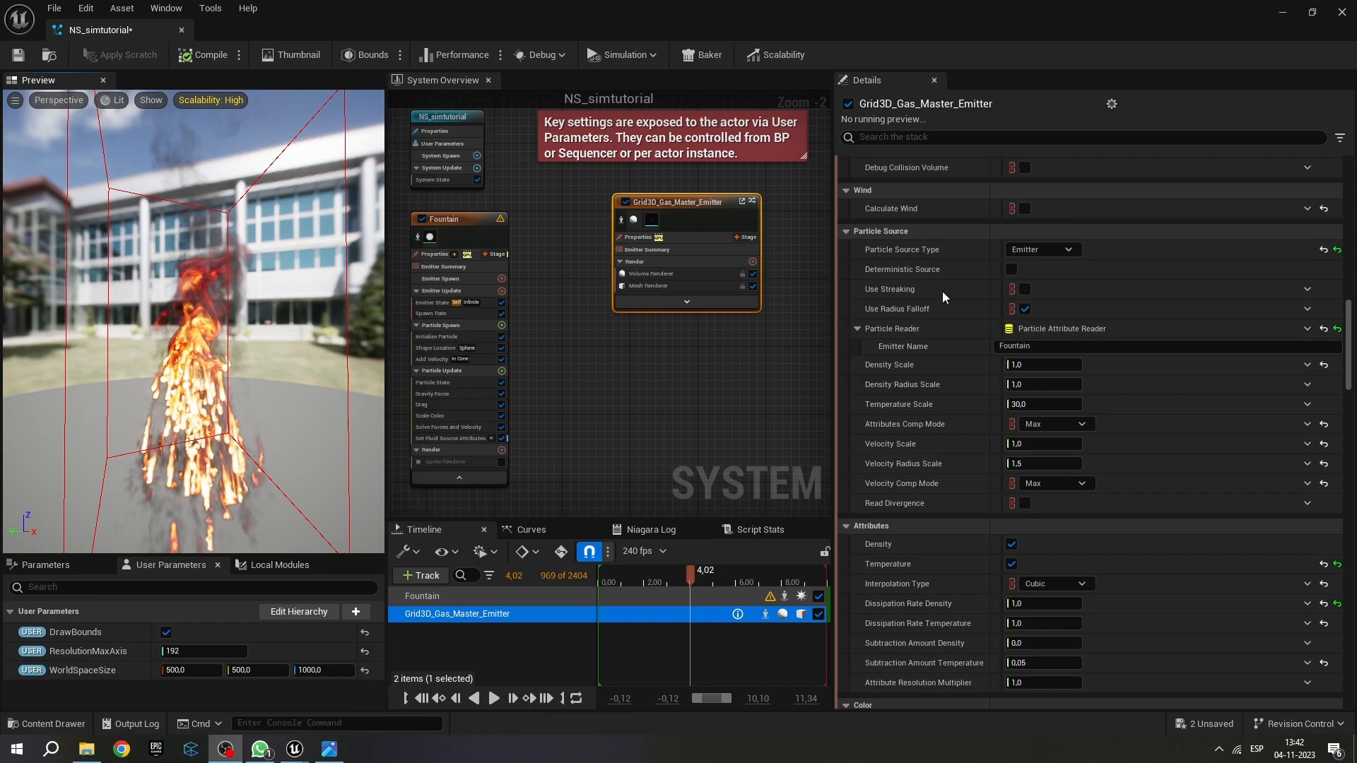
pyautogui.click(1025, 309)
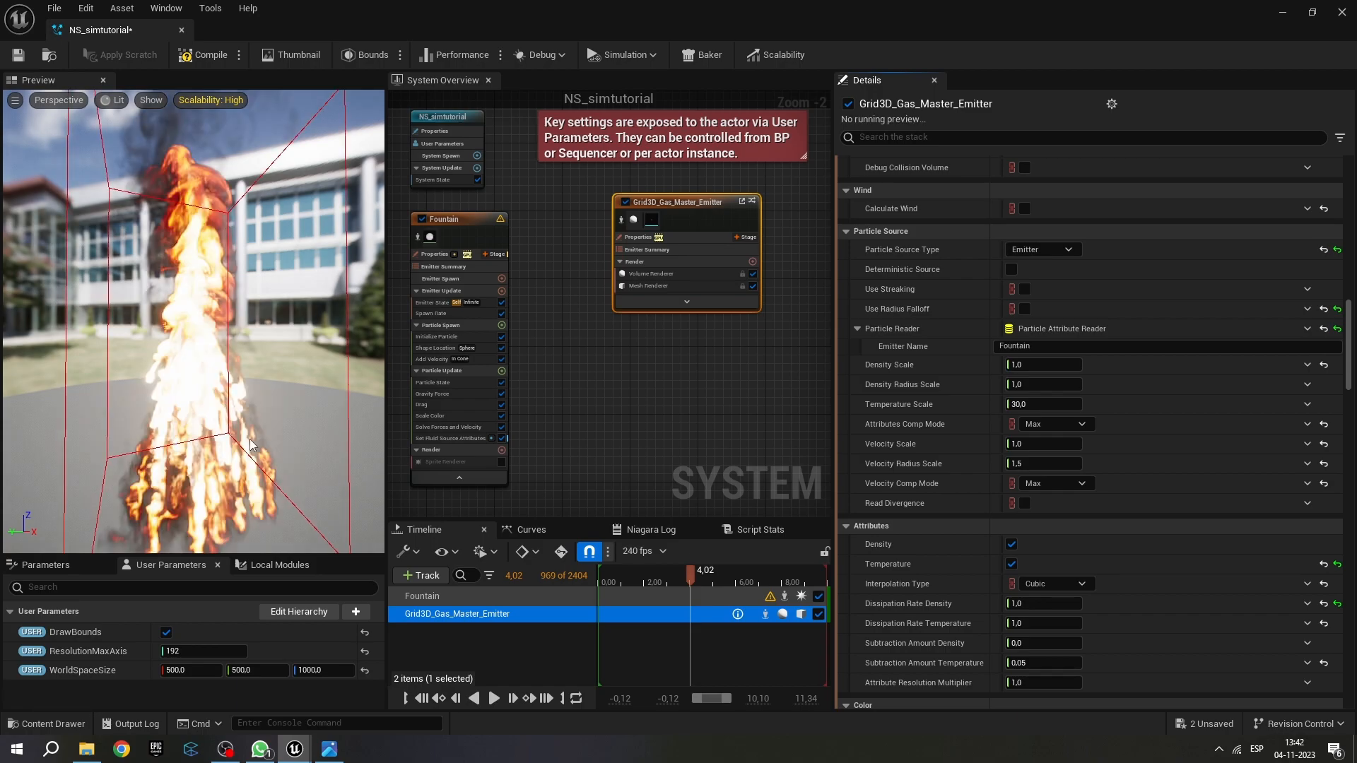
pyautogui.click(1024, 309)
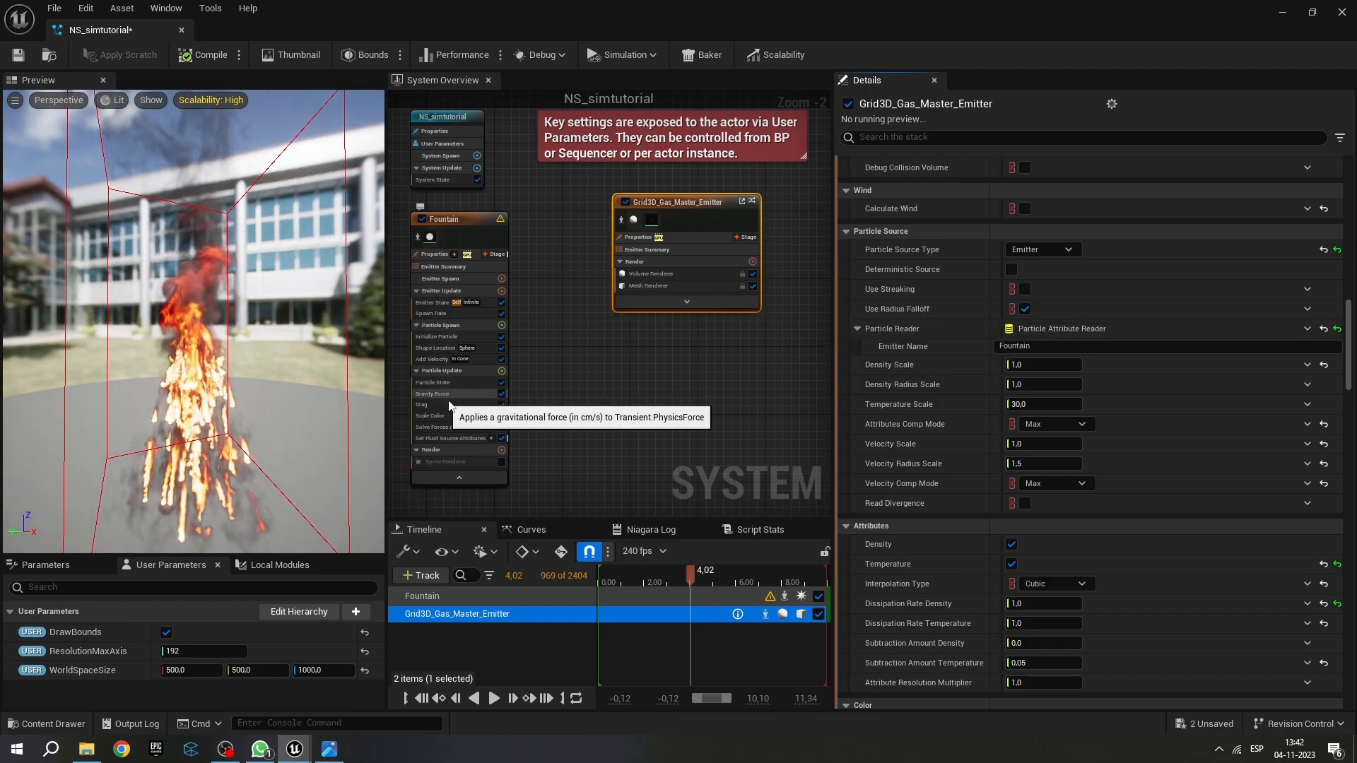
# Turn off Open Boundary +Z in the gas emitter's Boundary settings.
pyautogui.scroll(-3, 1110, 438)
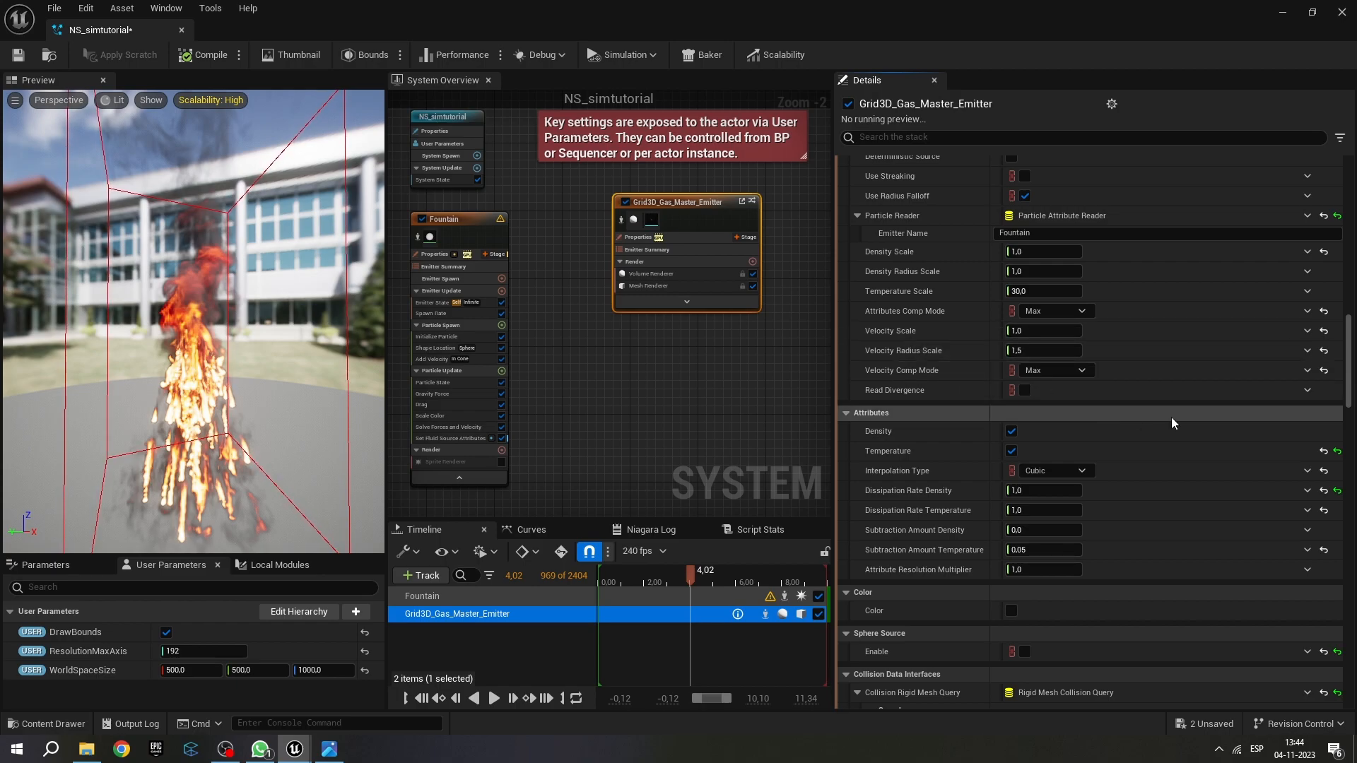
pyautogui.scroll(-6, 1164, 415)
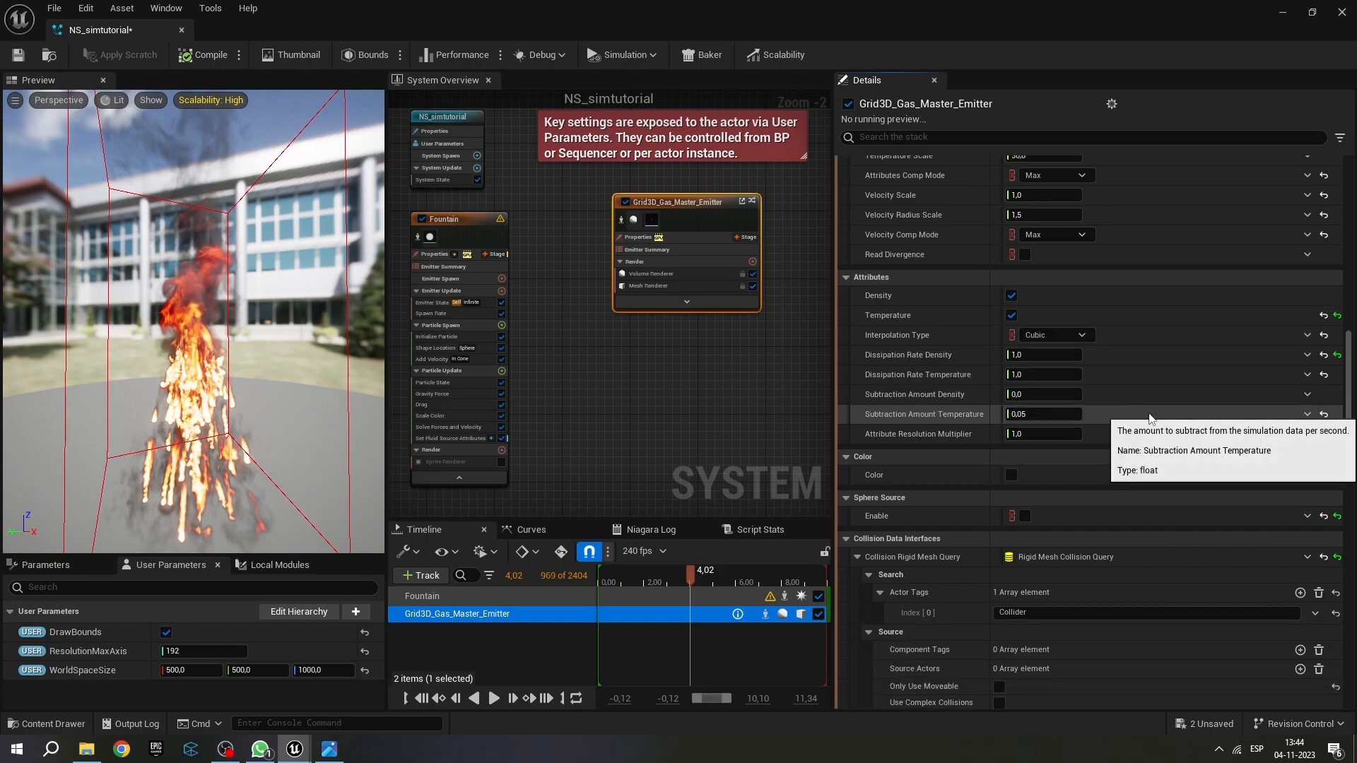
pyautogui.scroll(-6, 1149, 415)
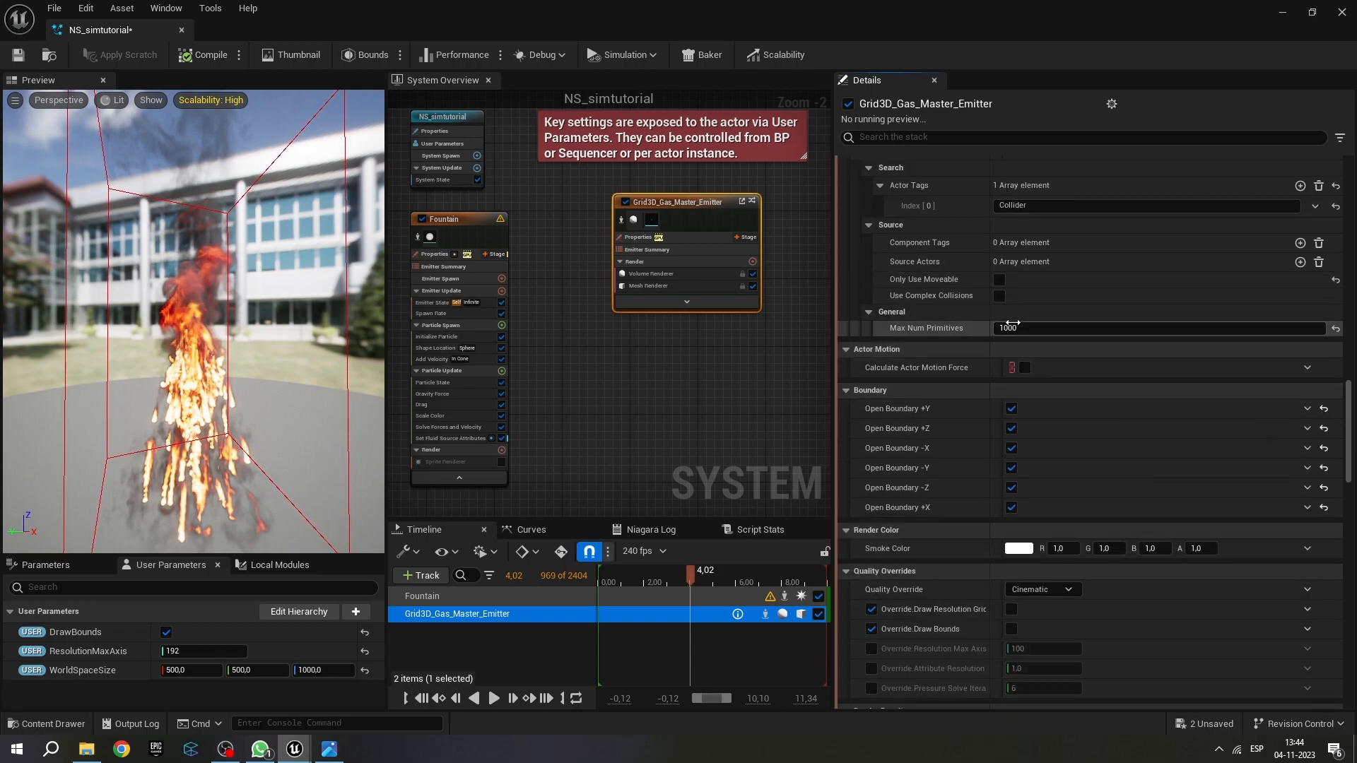
pyautogui.scroll(-3, 1011, 327)
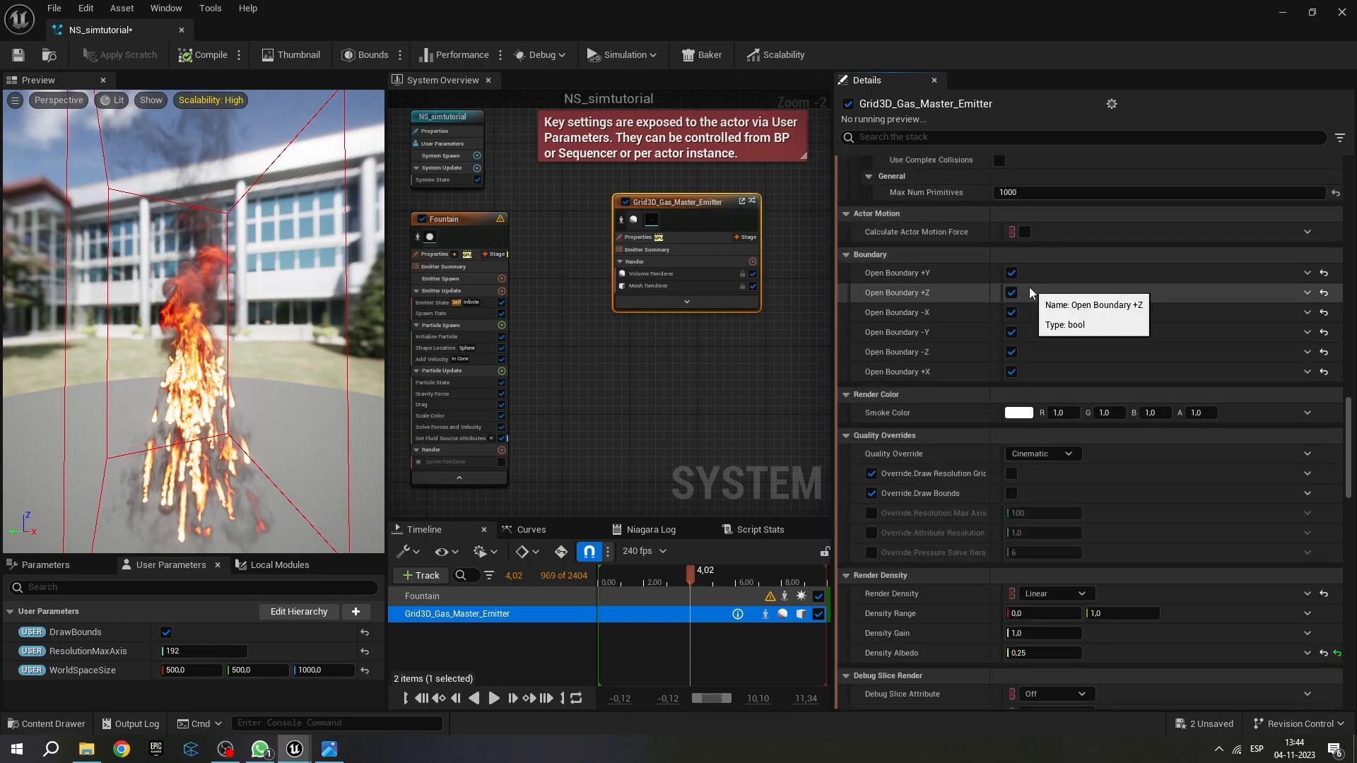
pyautogui.click(1046, 253)
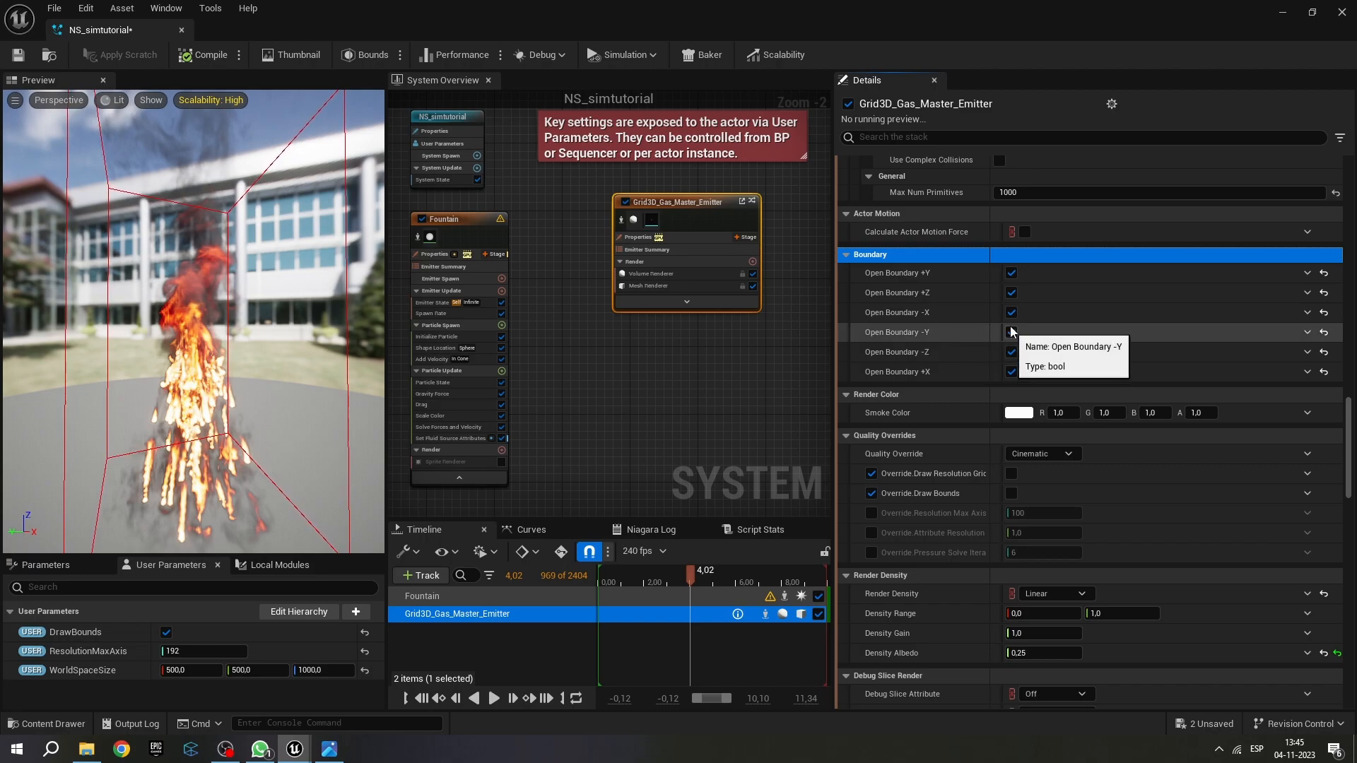
pyautogui.click(1012, 293)
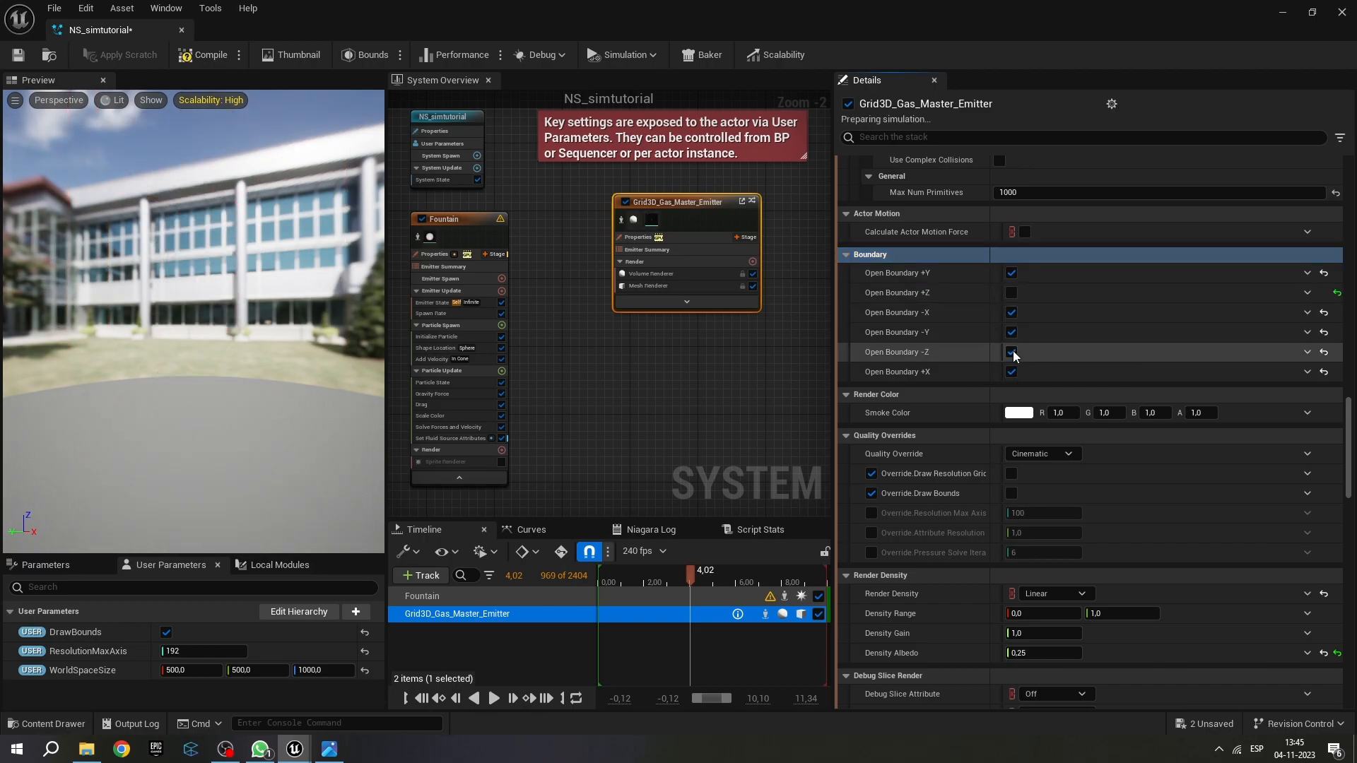
# Turn off Open Boundary −Z in the gas emitter and set the World Size's Z value to 700.
pyautogui.click(1012, 352)
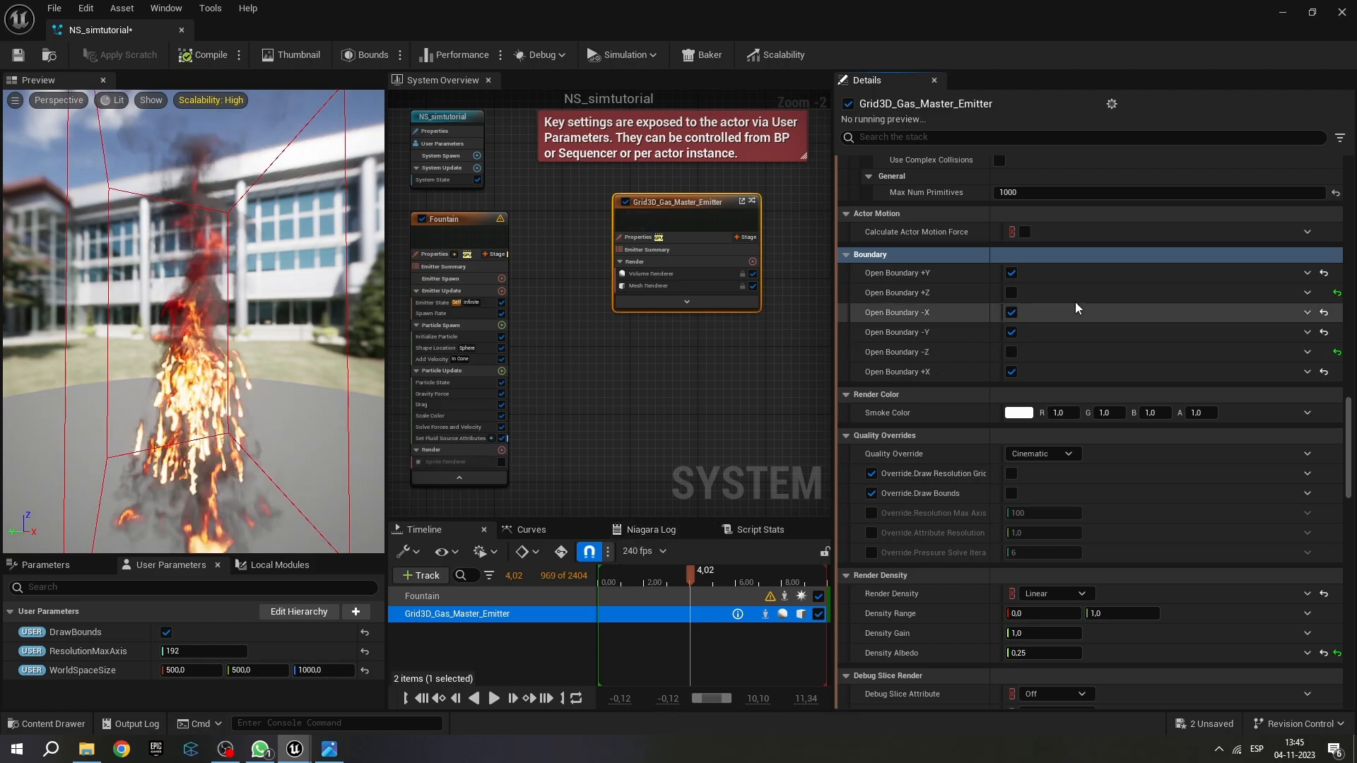
pyautogui.scroll(15, 1203, 344)
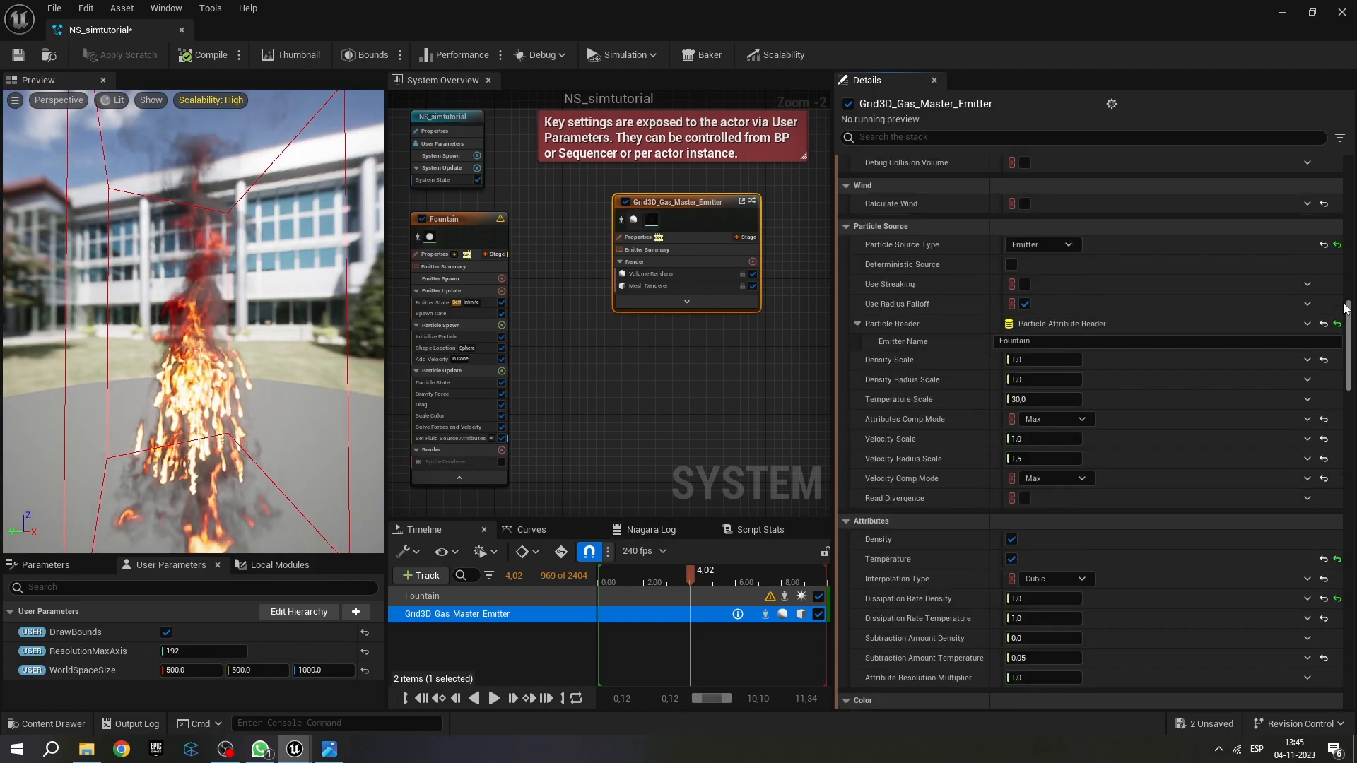
pyautogui.click(1201, 313)
pyautogui.write('700')
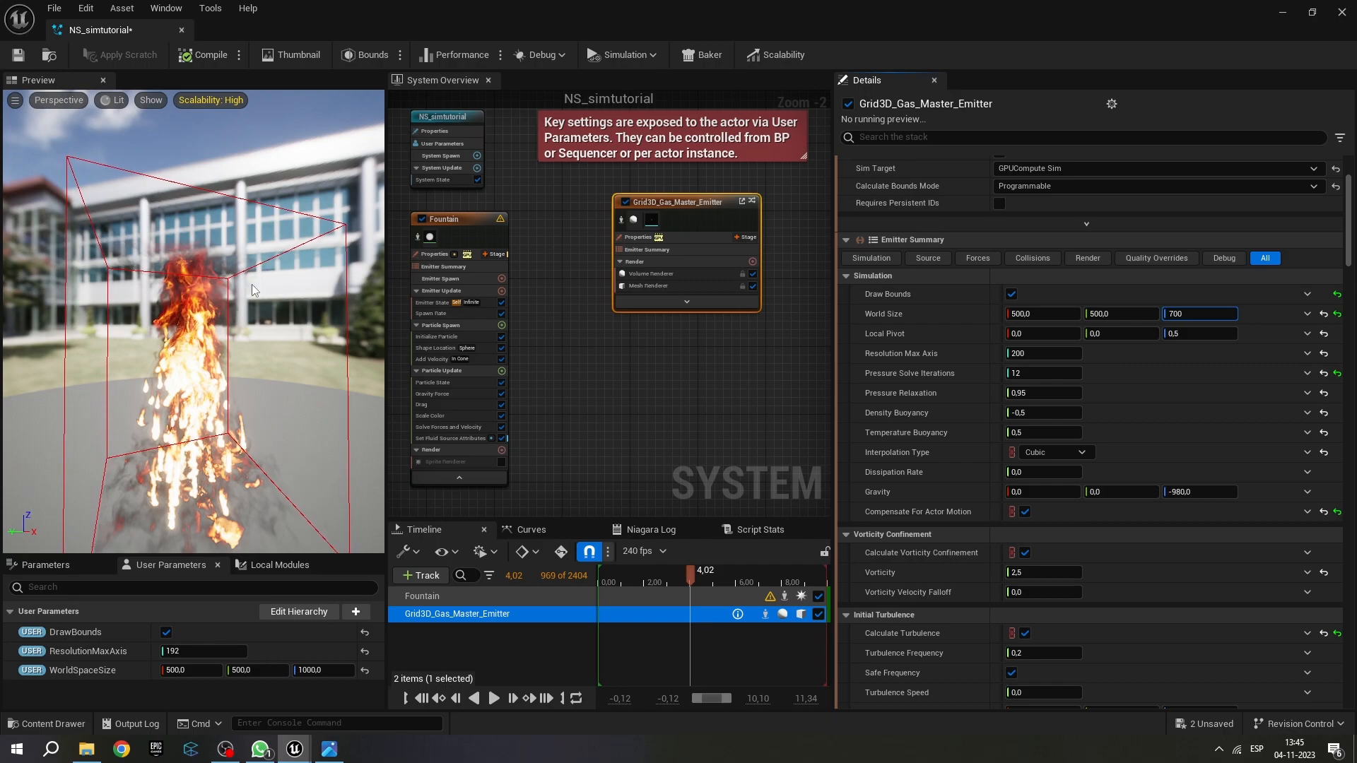
pyautogui.scroll(-3, 253, 285)
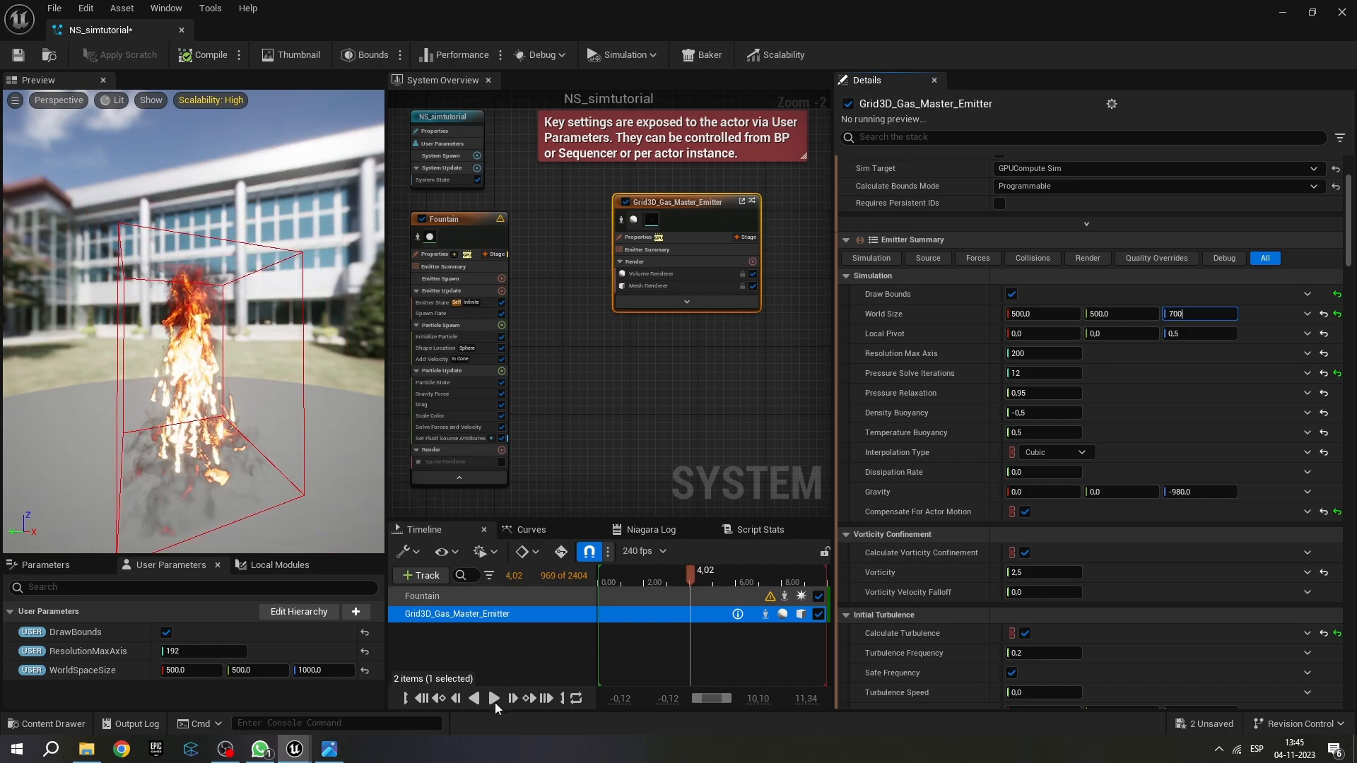
# Play the simulation and examine from several angles how the fire and smoke behave at the bounds' floor and ceiling.
pyautogui.click(494, 700)
pyautogui.moveTo(190, 274); pyautogui.dragTo(197, 263)
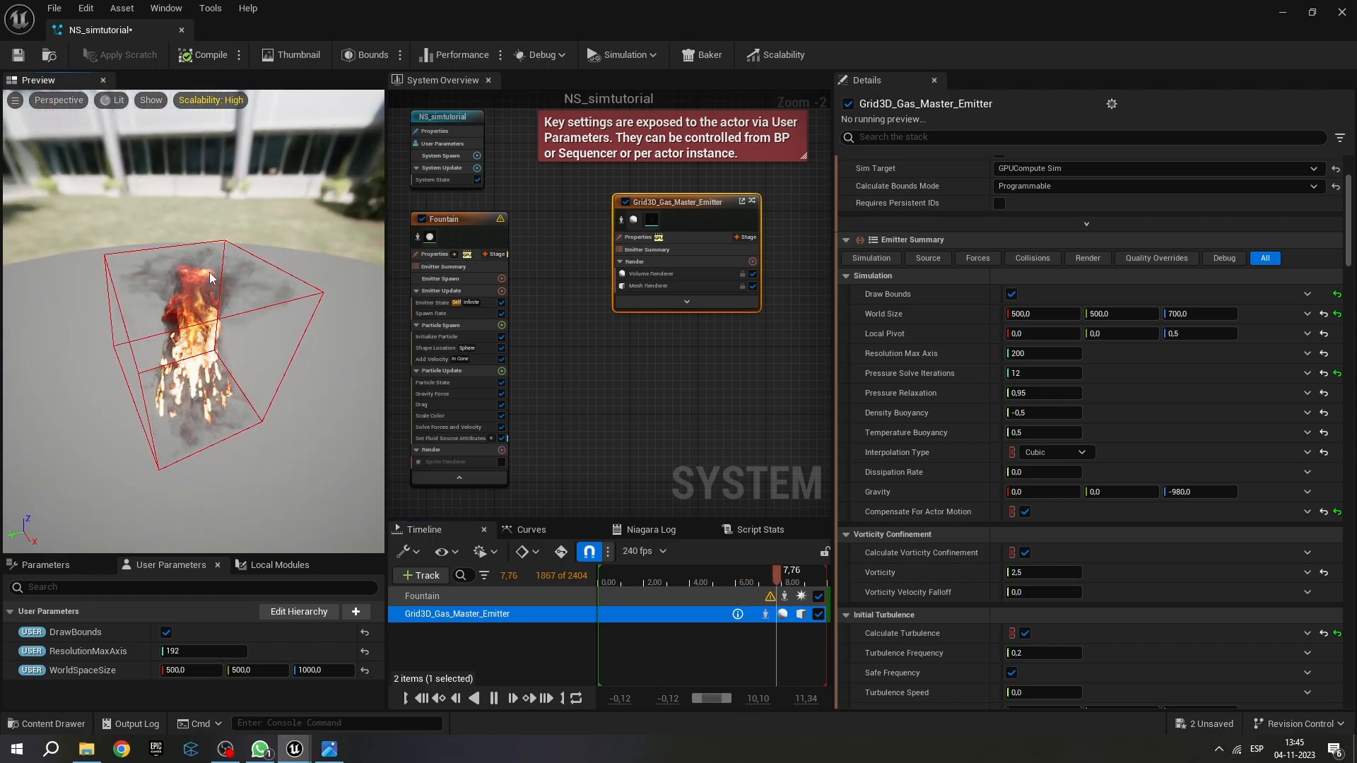
pyautogui.moveTo(232, 342); pyautogui.dragTo(224, 375)
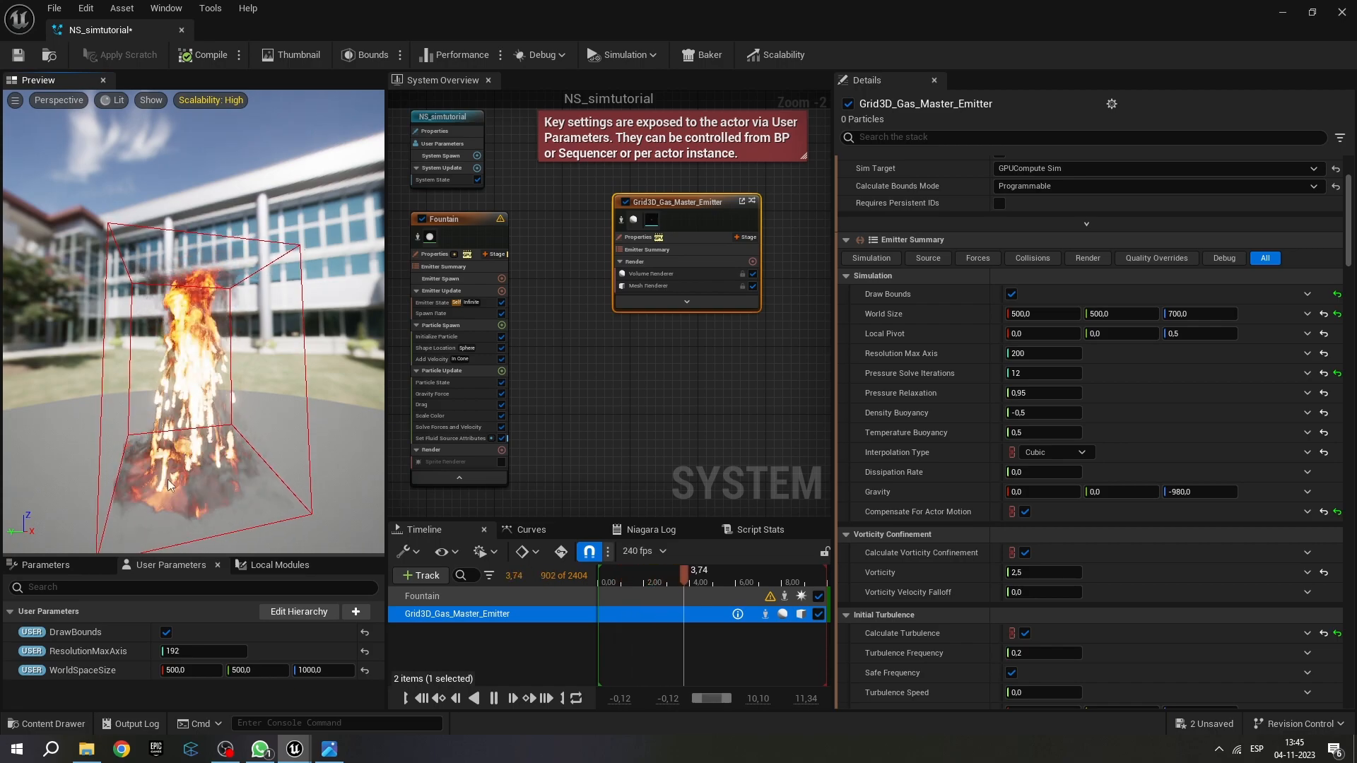
pyautogui.moveTo(168, 472); pyautogui.dragTo(193, 491)
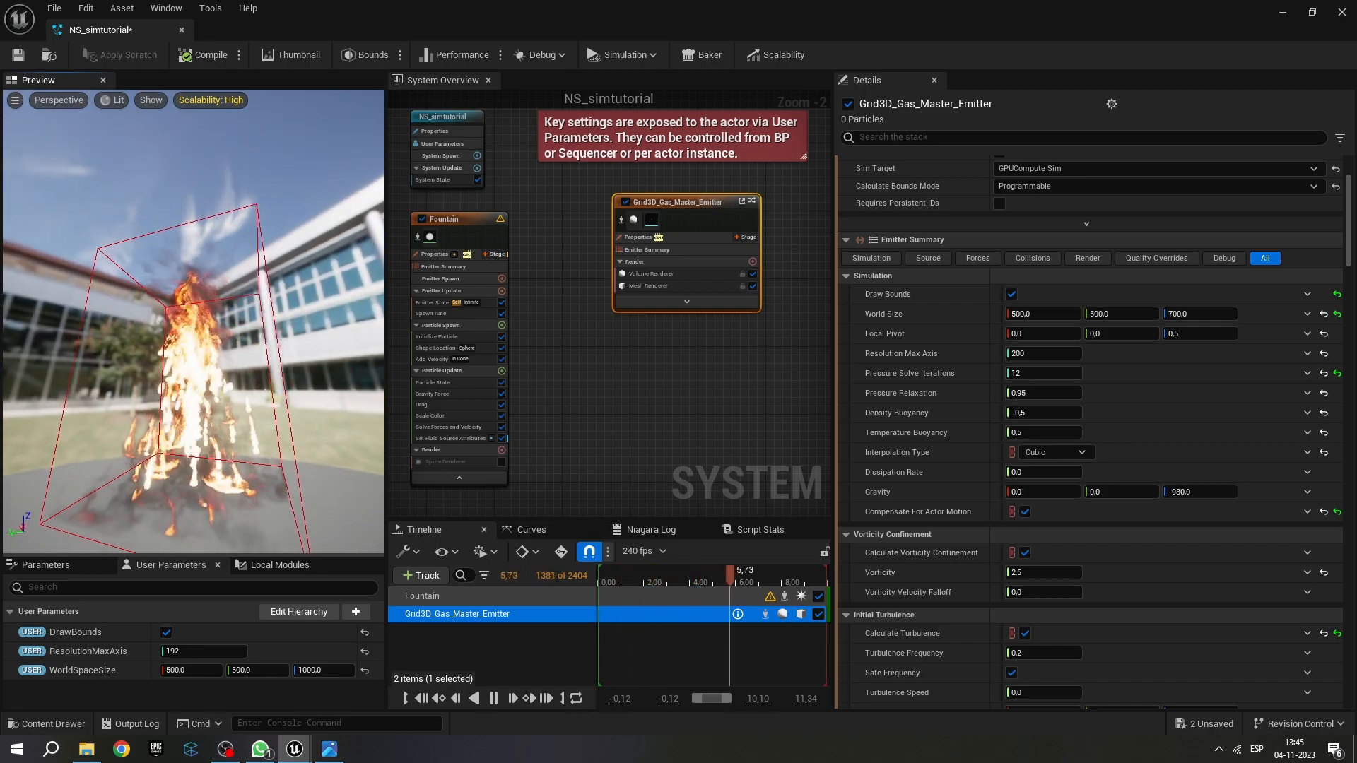
pyautogui.moveTo(192, 424); pyautogui.dragTo(143, 403)
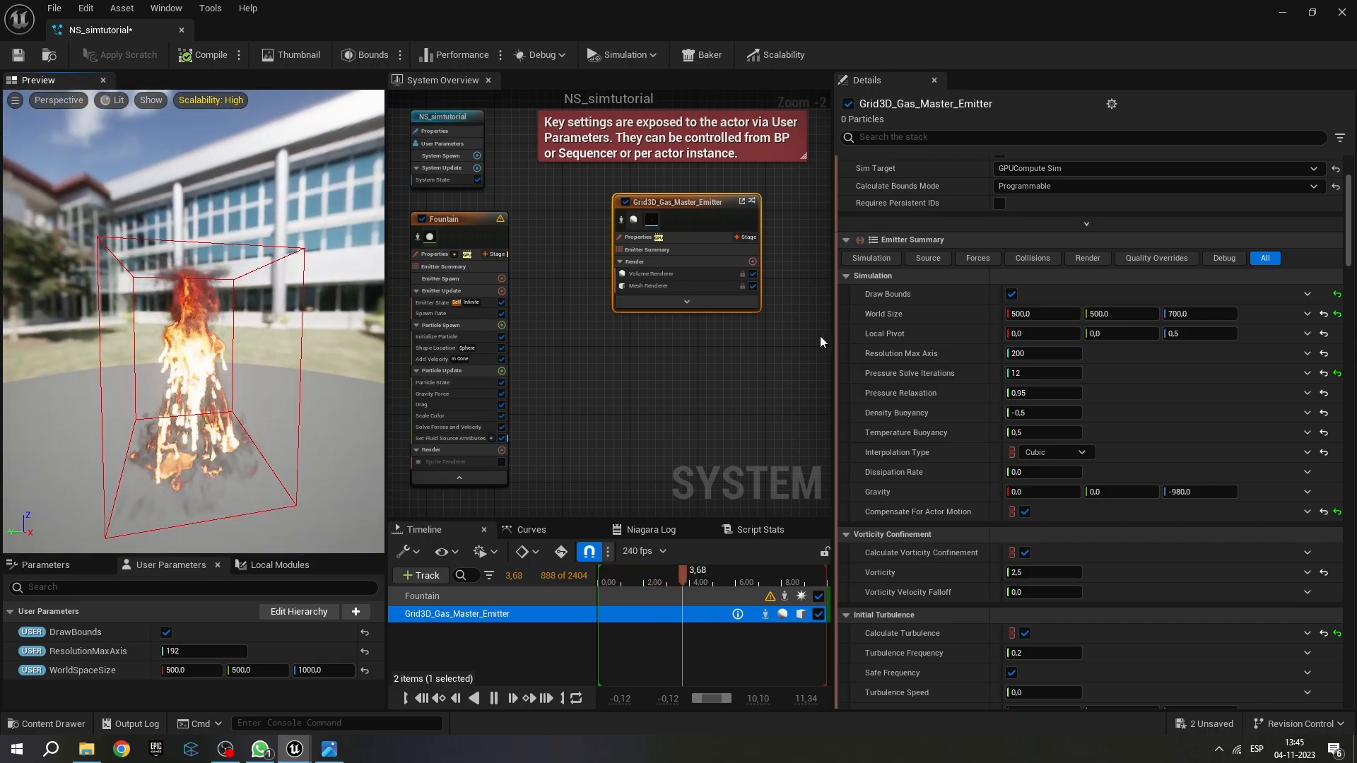
pyautogui.scroll(-6, 1222, 396)
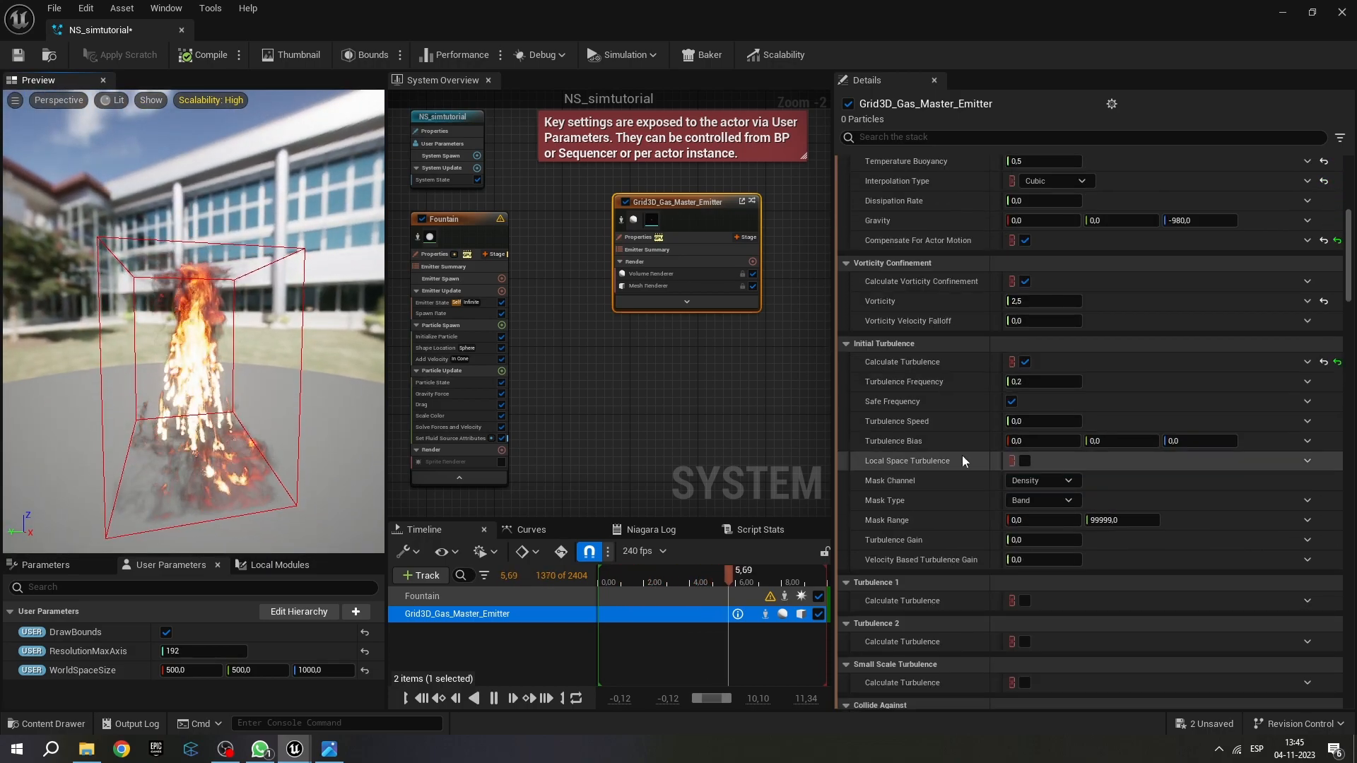
pyautogui.click(711, 574)
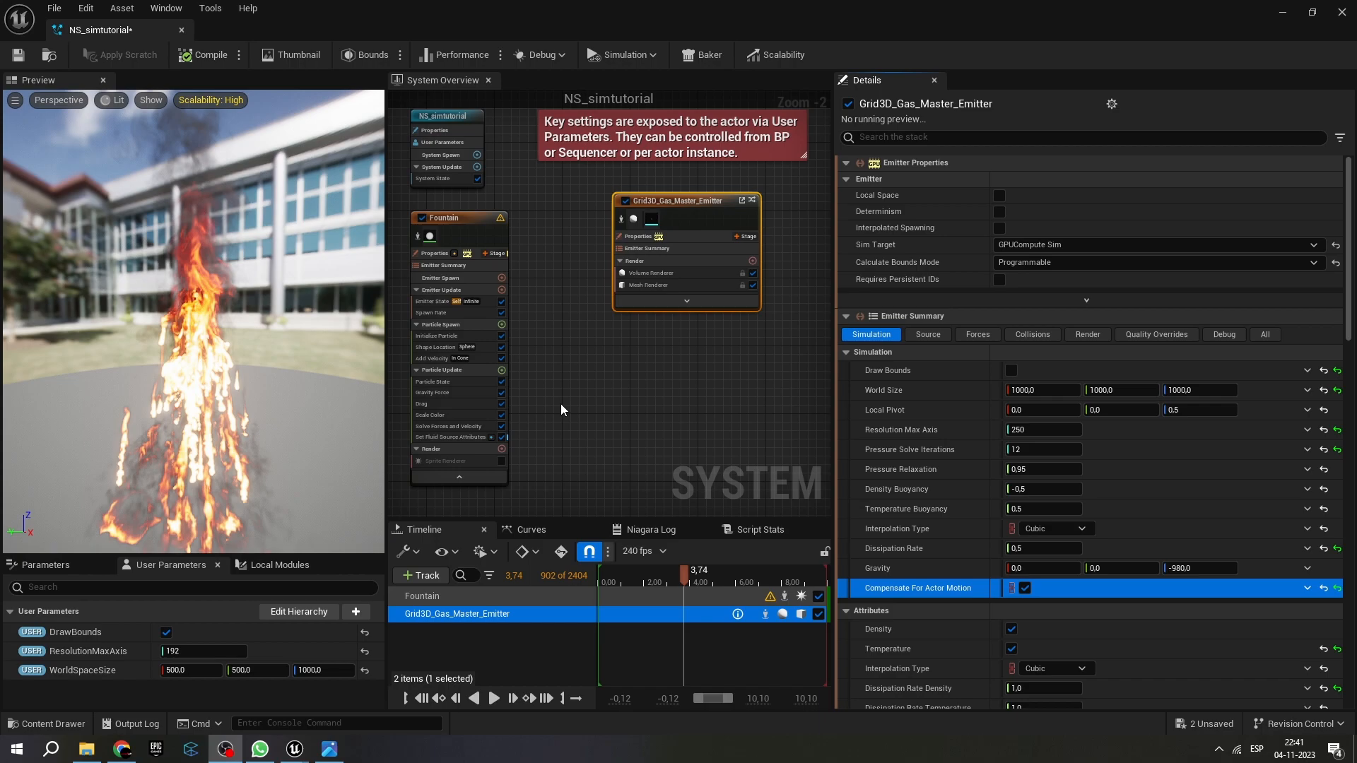
# Return to the level and move the NS_simtutorial actor along Y, ending at about 224, to test Compensate For Actor Motion.
pyautogui.moveTo(934, 594)
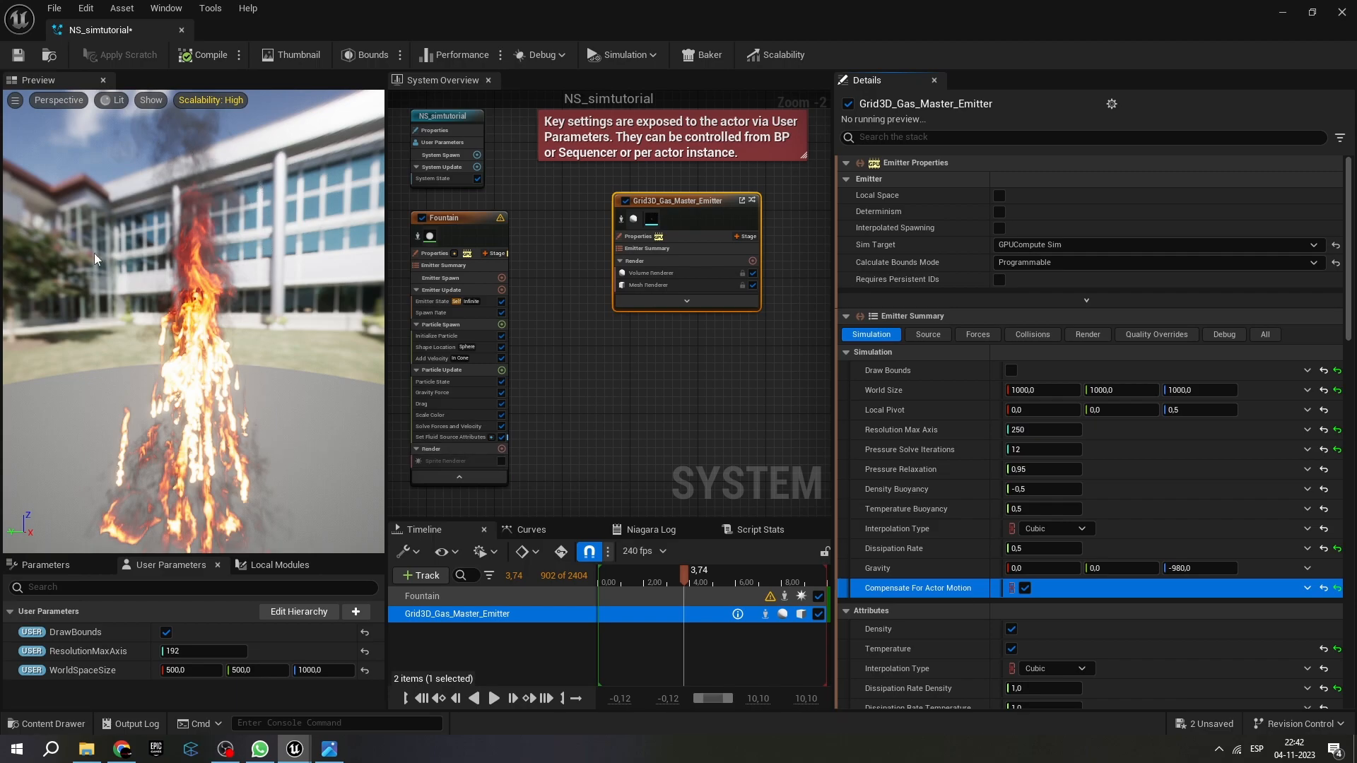
pyautogui.click(181, 29)
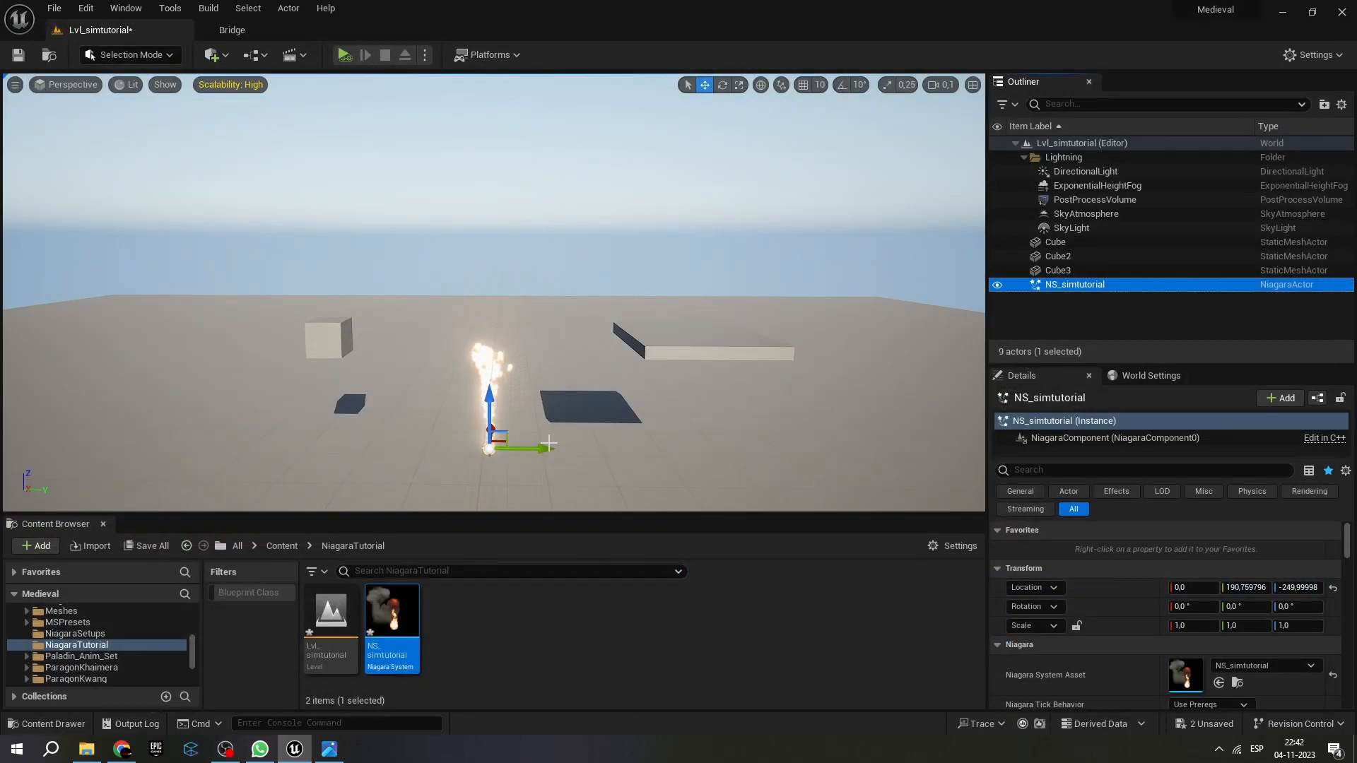
pyautogui.moveTo(542, 449)
pyautogui.mouseDown()
pyautogui.moveTo(693, 449)
pyautogui.moveTo(405, 444)
pyautogui.moveTo(693, 433)
pyautogui.moveTo(372, 438)
pyautogui.moveTo(673, 467)
pyautogui.moveTo(488, 448)
pyautogui.moveTo(564, 449)
pyautogui.mouseUp()
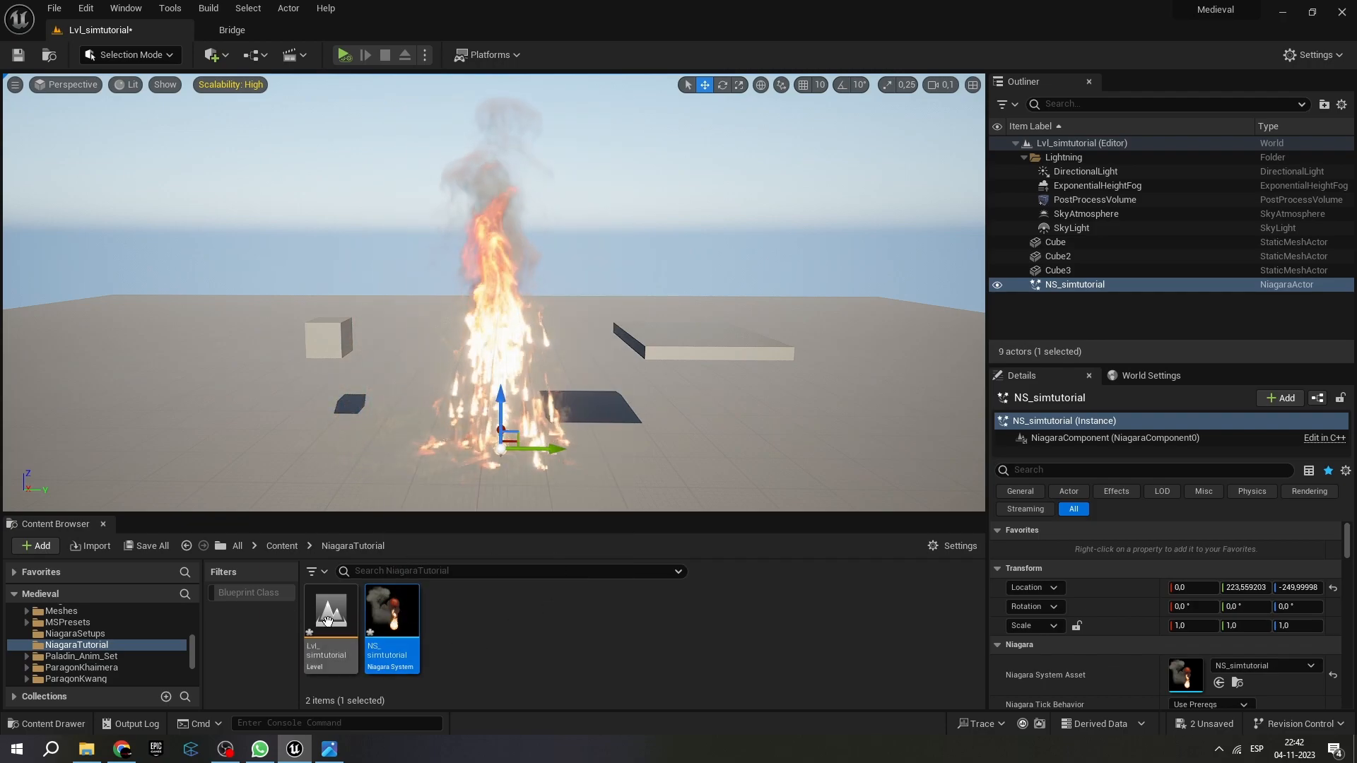
# Reopen the NS_simtutorial system, pause its playback and turn off Compensate For Actor Motion in the gas emitter.
pyautogui.doubleClick(402, 608)
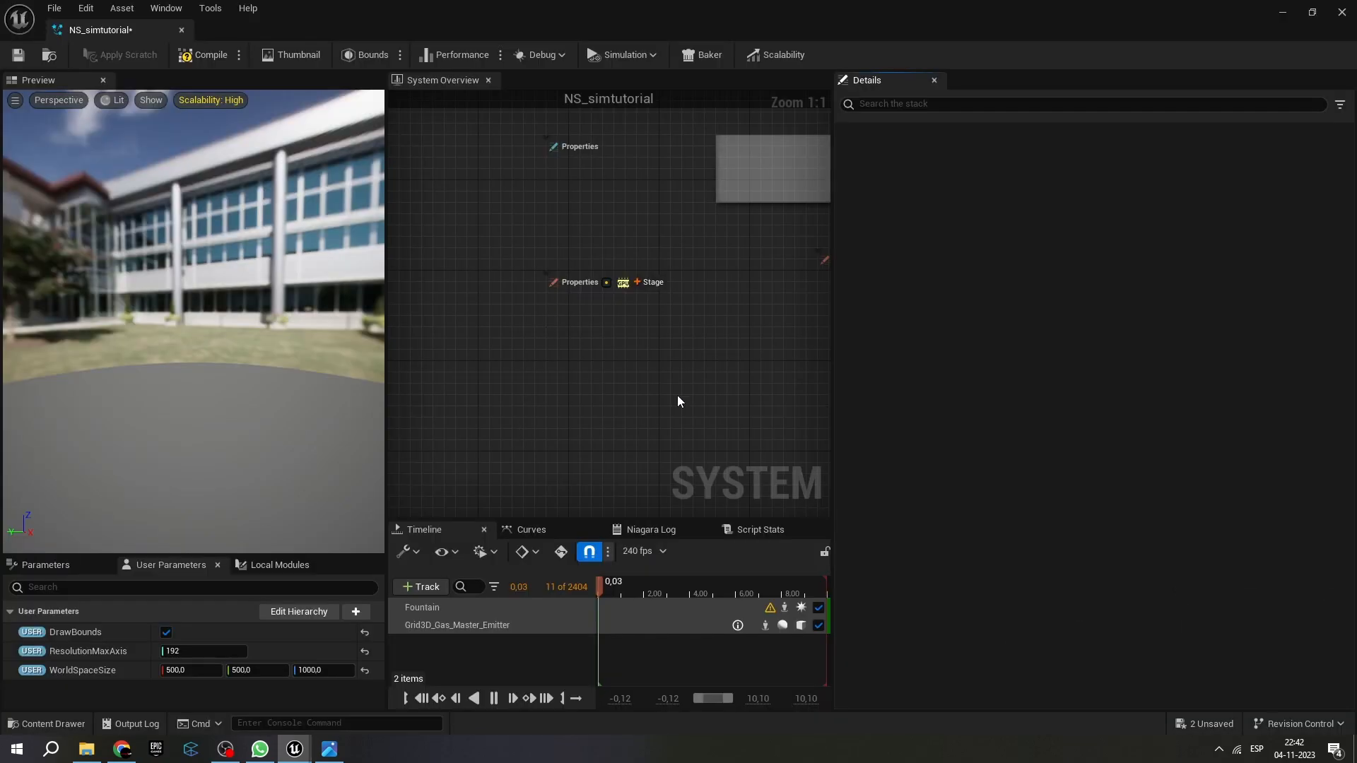
pyautogui.click(730, 198)
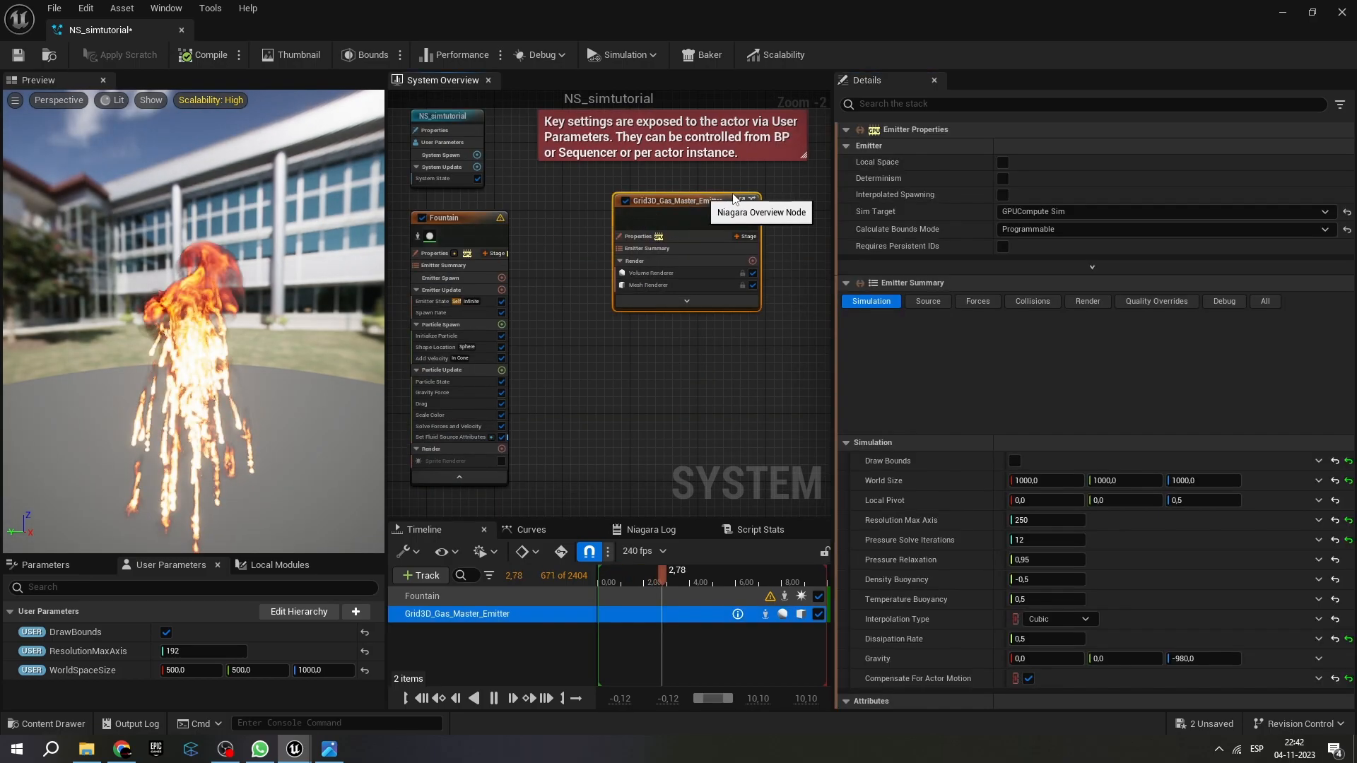
pyautogui.click(493, 699)
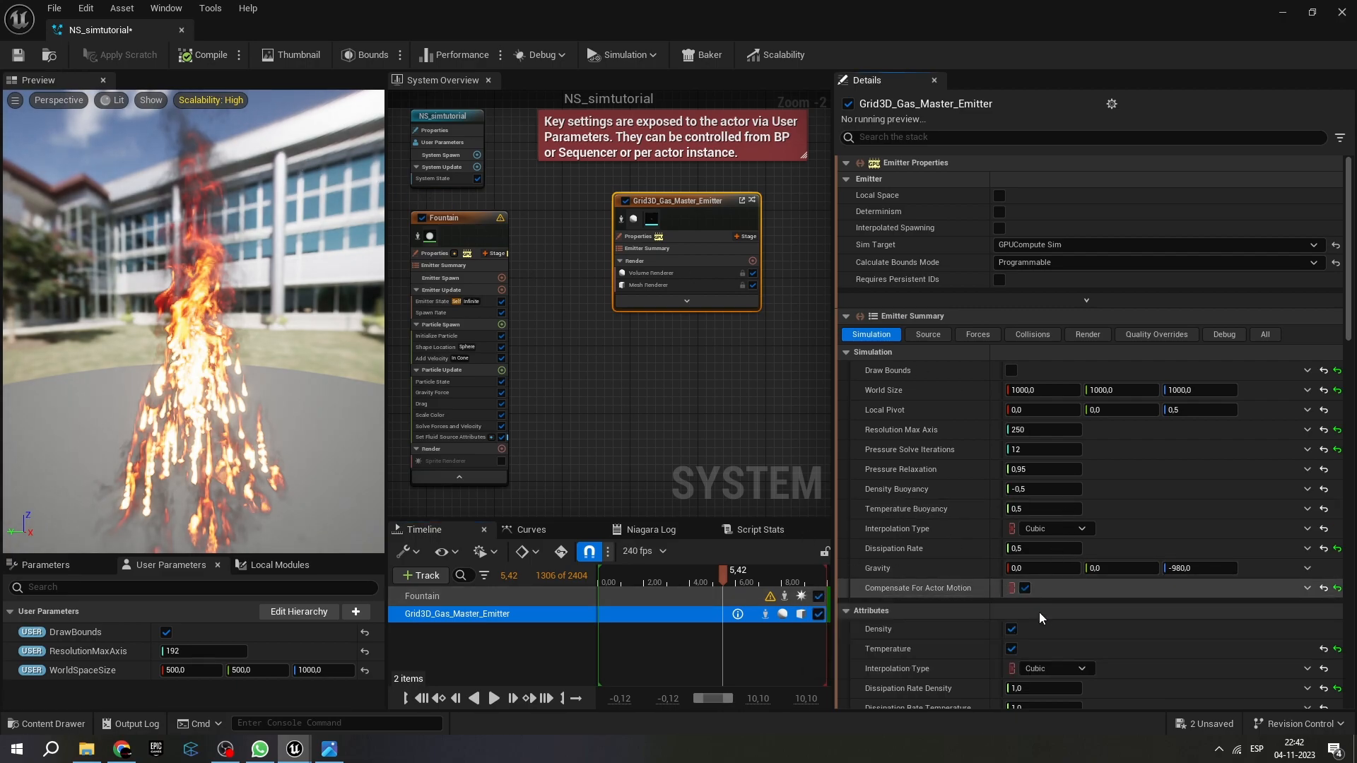
pyautogui.click(1025, 588)
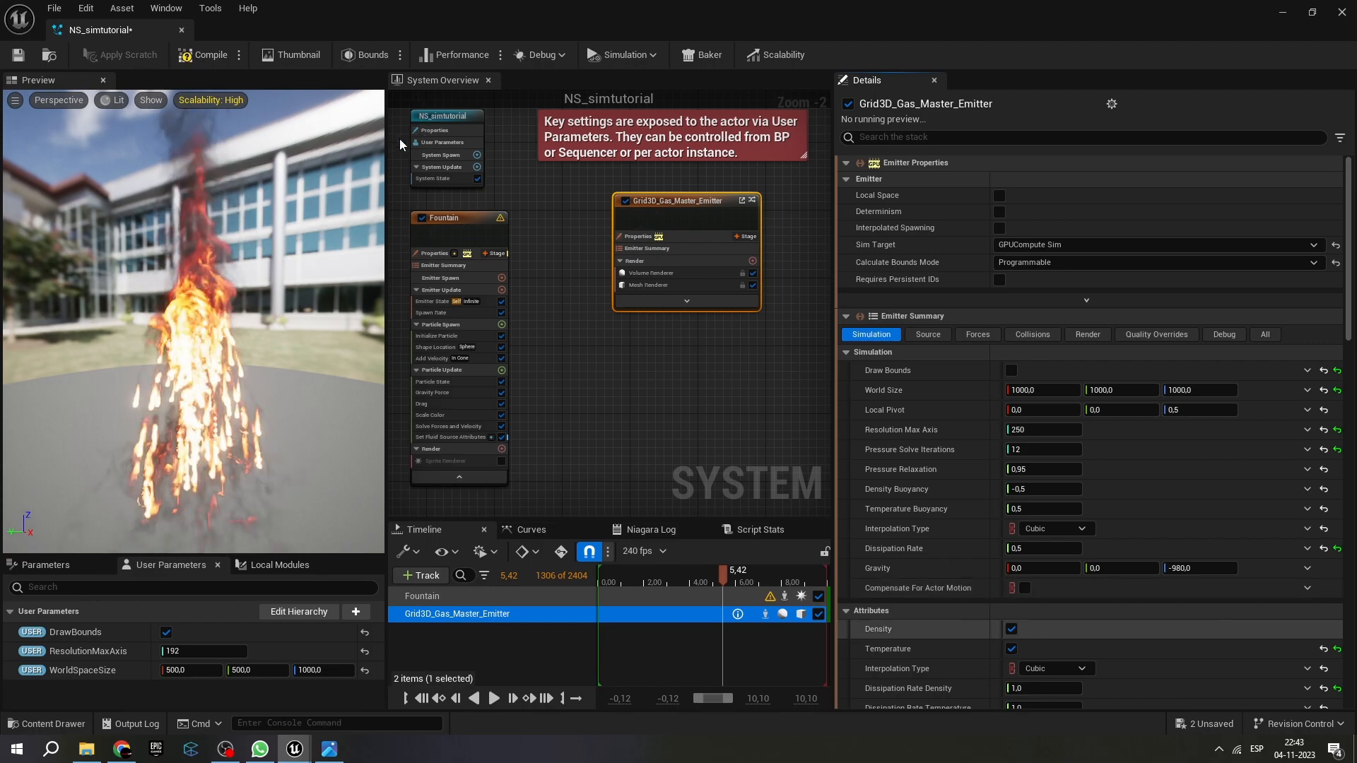
# Move the NS_simtutorial actor back and forth along Y in the level, ending at about 234, to examine the uncompensated fire.
pyautogui.click(182, 30)
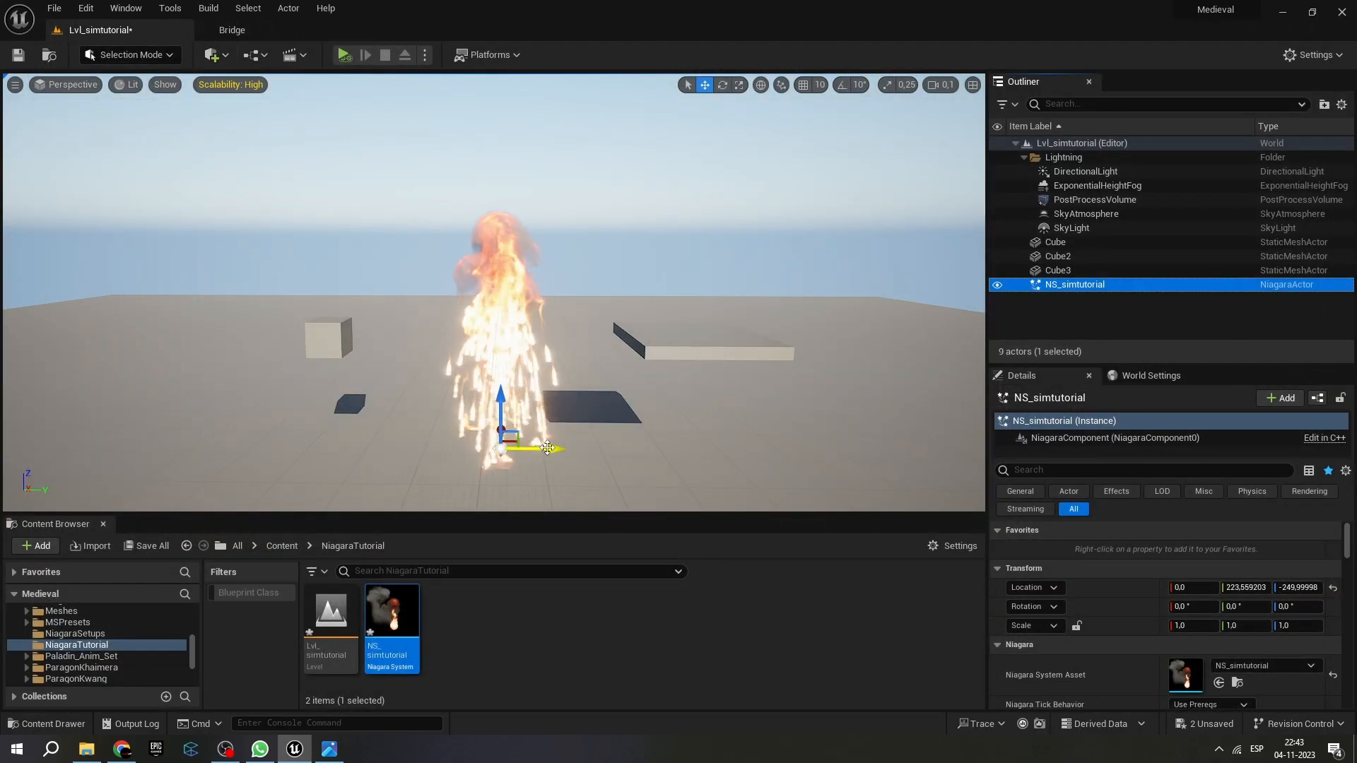
pyautogui.moveTo(545, 451); pyautogui.dragTo(571, 443)
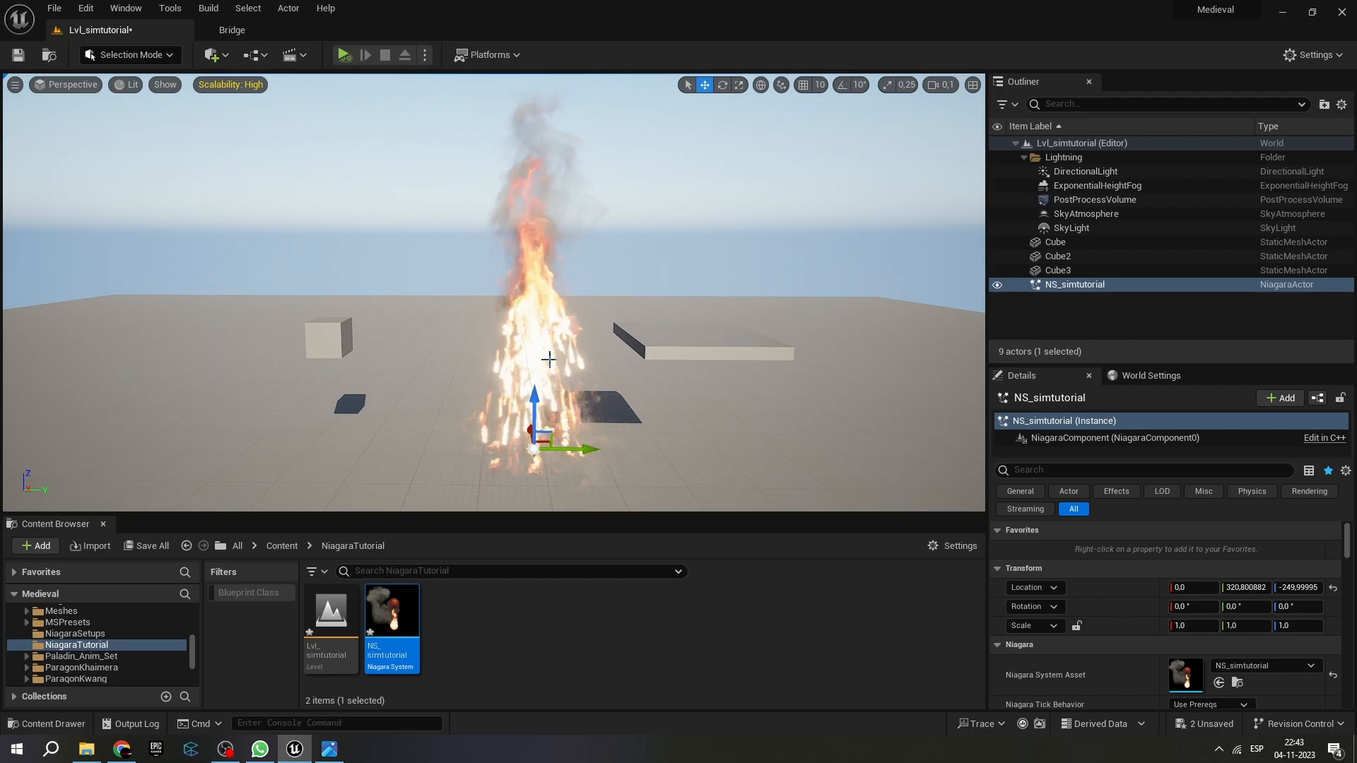
pyautogui.moveTo(541, 443)
pyautogui.mouseDown()
pyautogui.moveTo(443, 439)
pyautogui.moveTo(528, 436)
pyautogui.mouseUp()
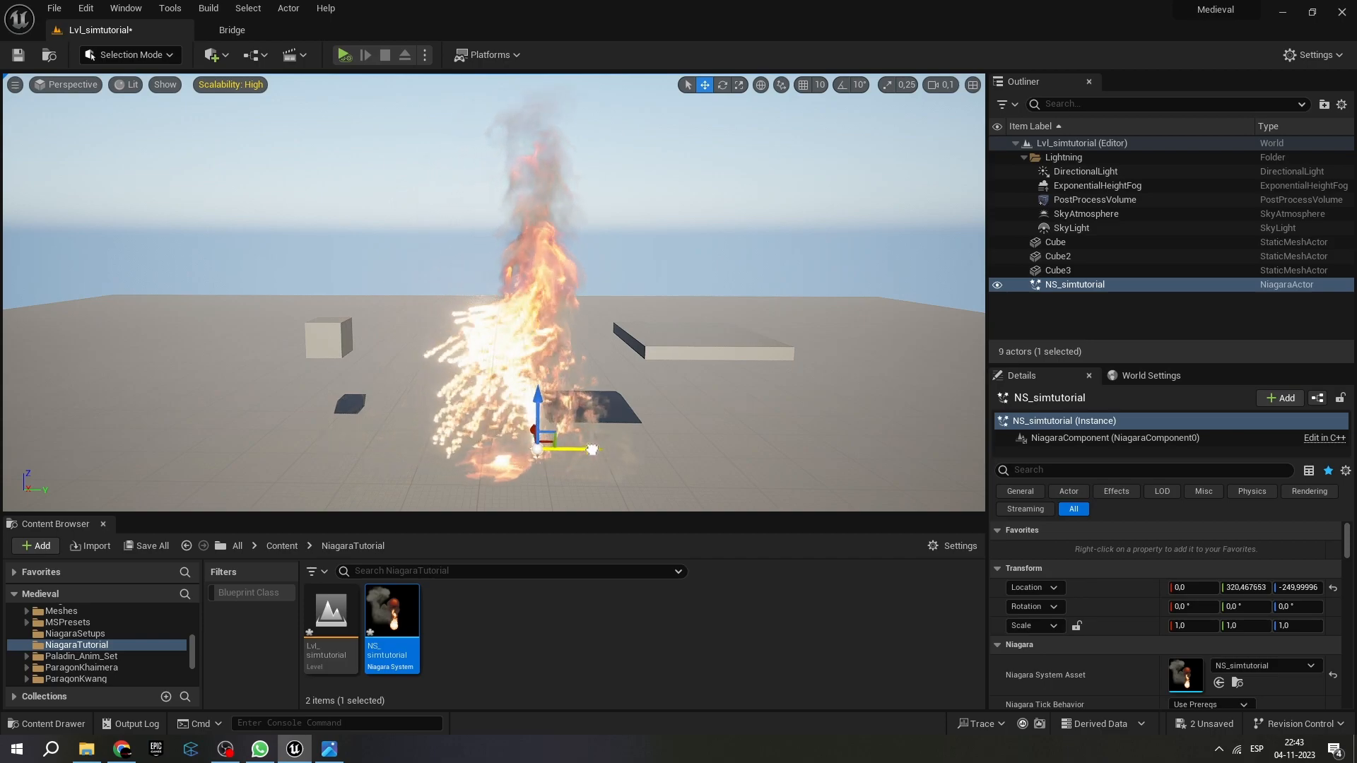
pyautogui.moveTo(568, 450)
pyautogui.mouseDown()
pyautogui.moveTo(434, 448)
pyautogui.moveTo(578, 448)
pyautogui.mouseUp()
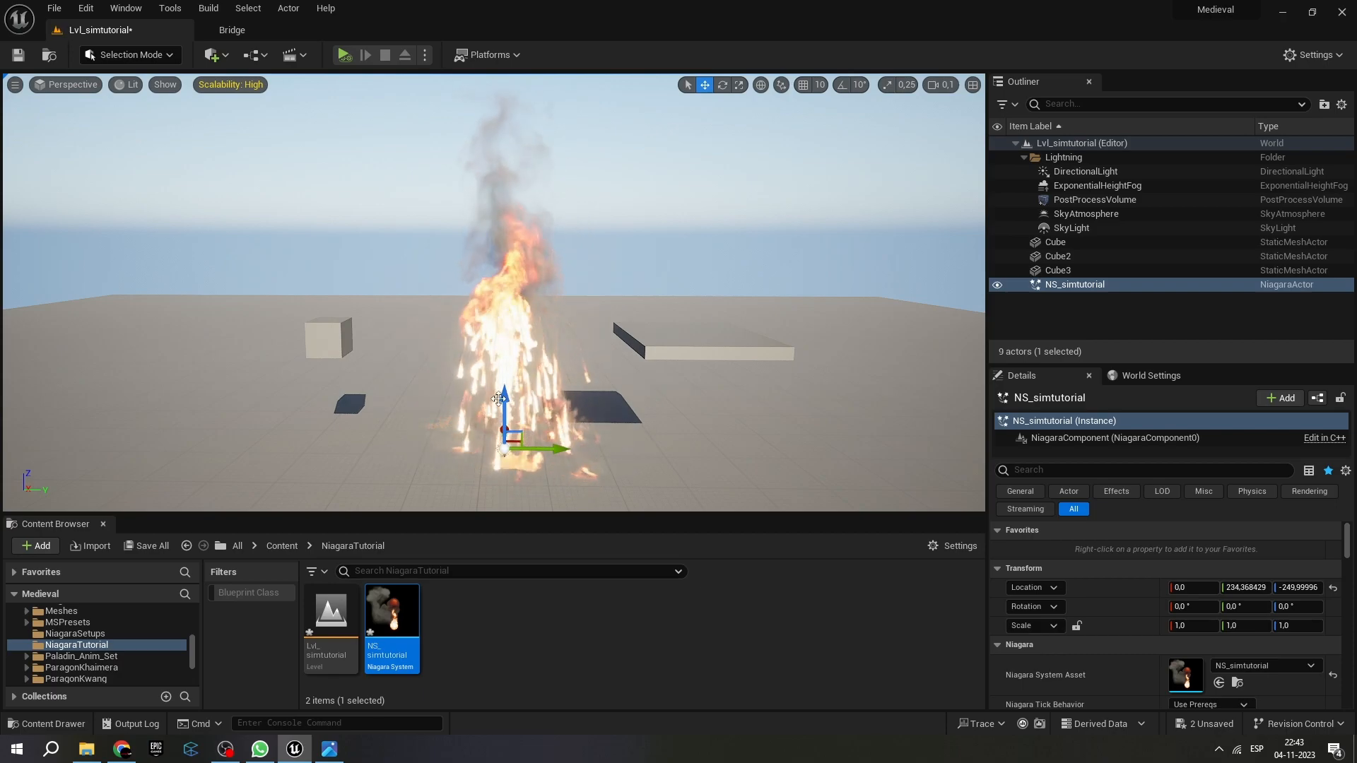
# Reopen the NS_simtutorial system, set the gas emitter's Particle Source Type to Off and enable its Sphere Source.
pyautogui.doubleClick(394, 613)
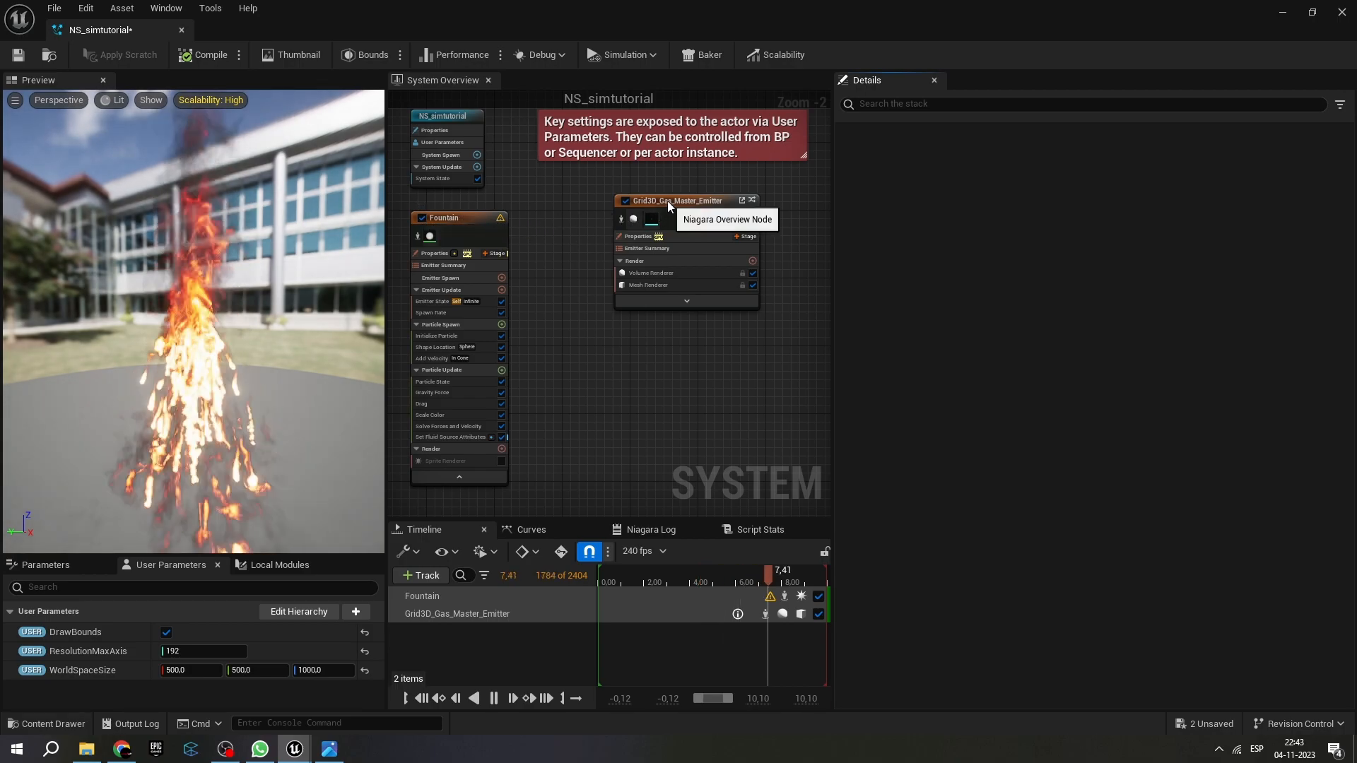
pyautogui.click(493, 698)
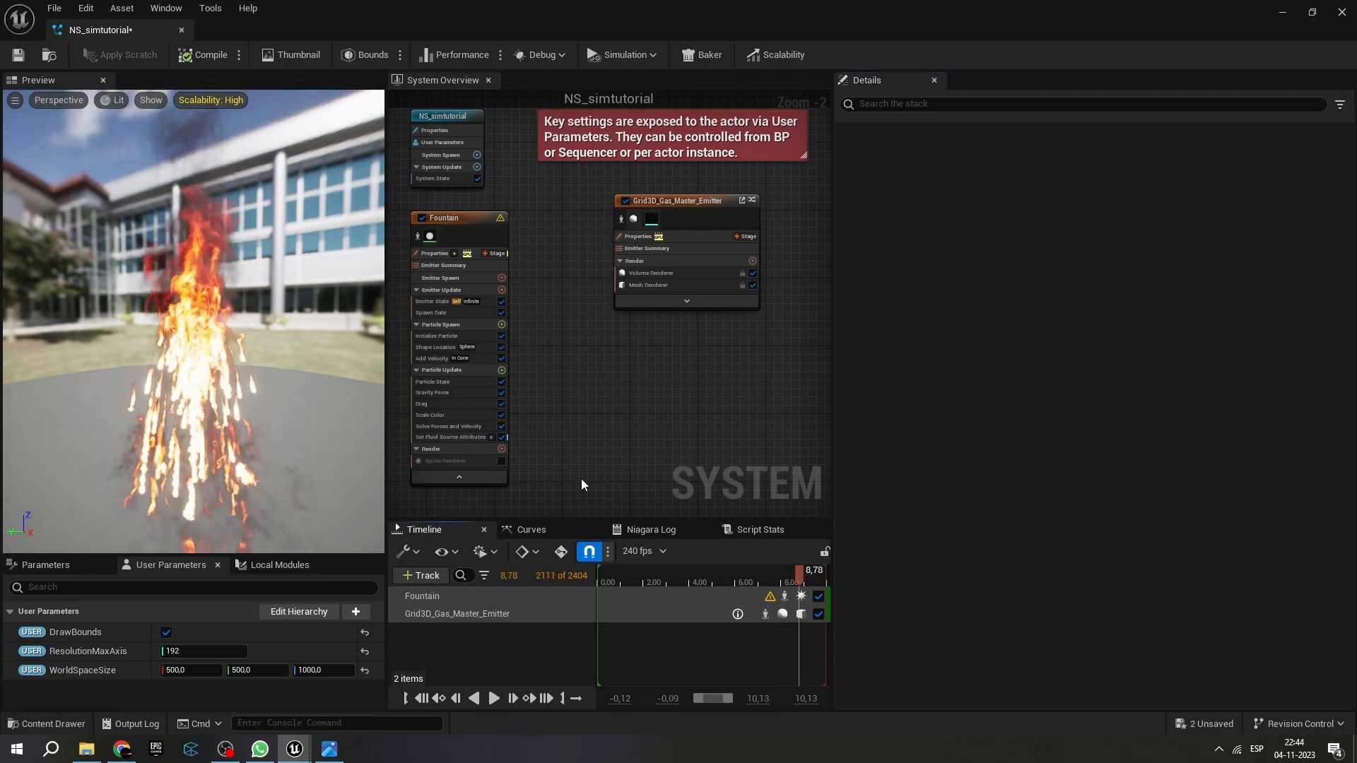
pyautogui.click(682, 203)
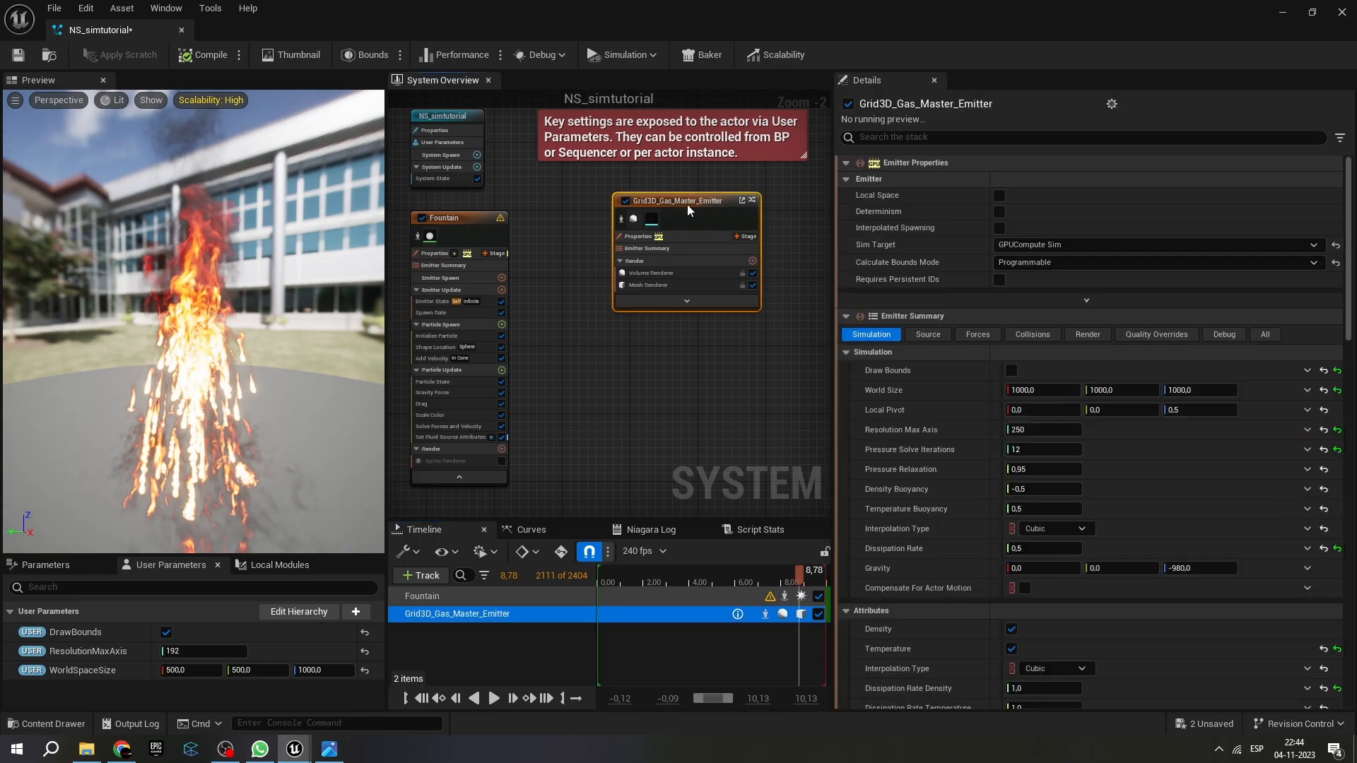
pyautogui.click(918, 335)
pyautogui.click(1026, 371)
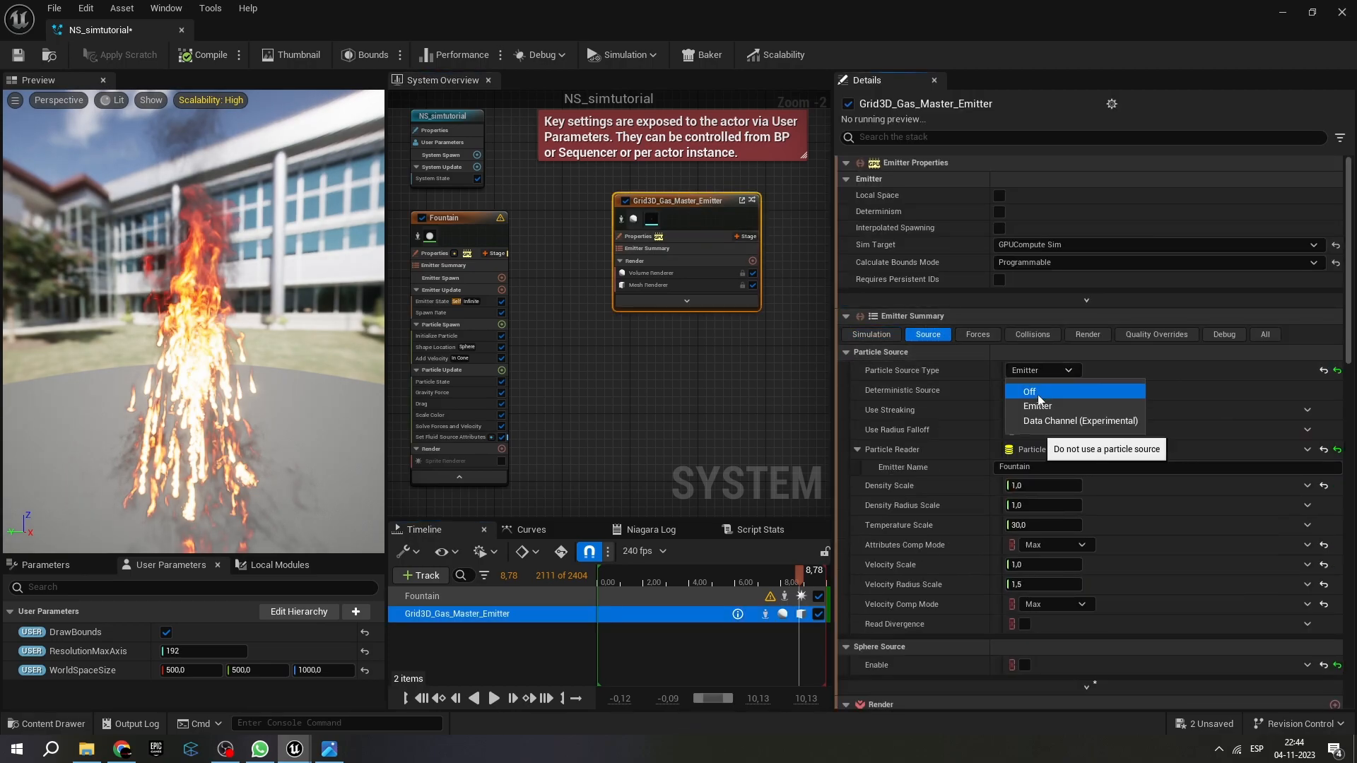
pyautogui.click(1030, 391)
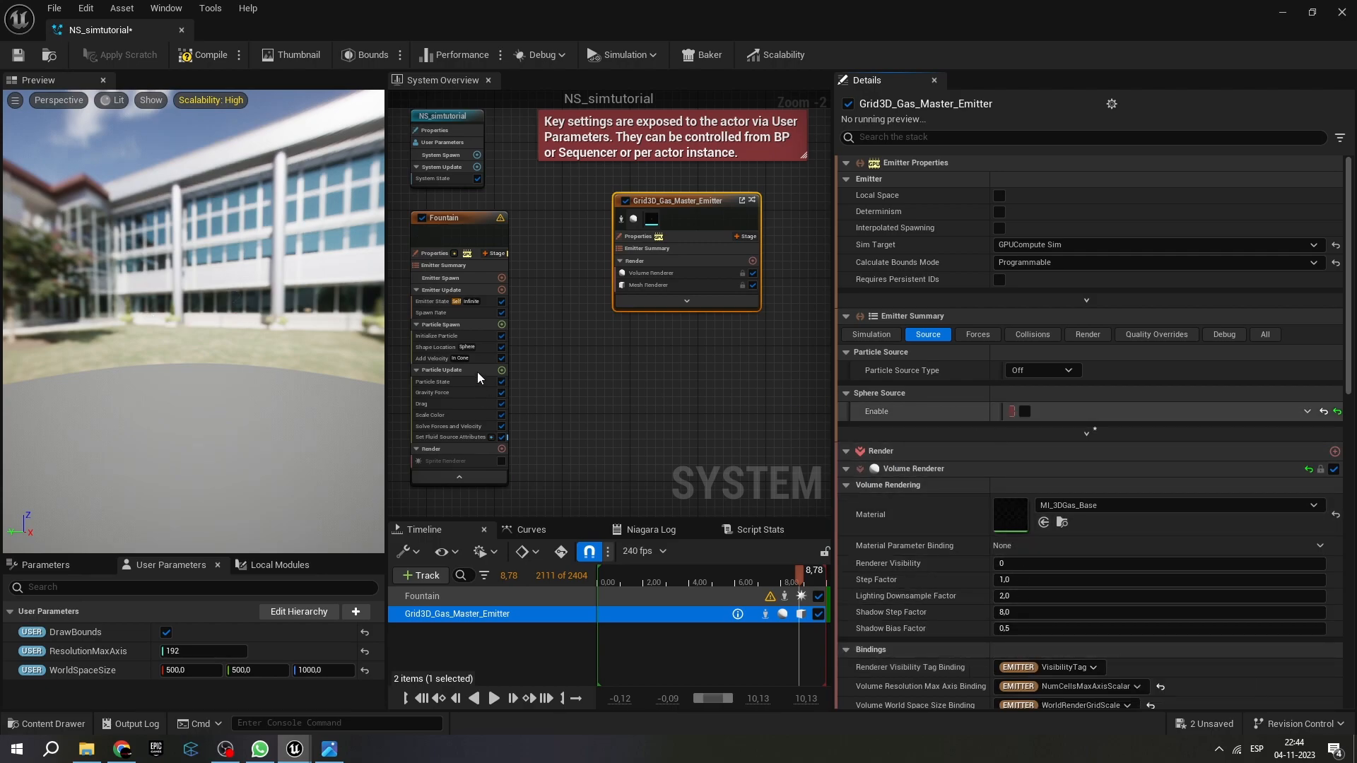
pyautogui.click(728, 574)
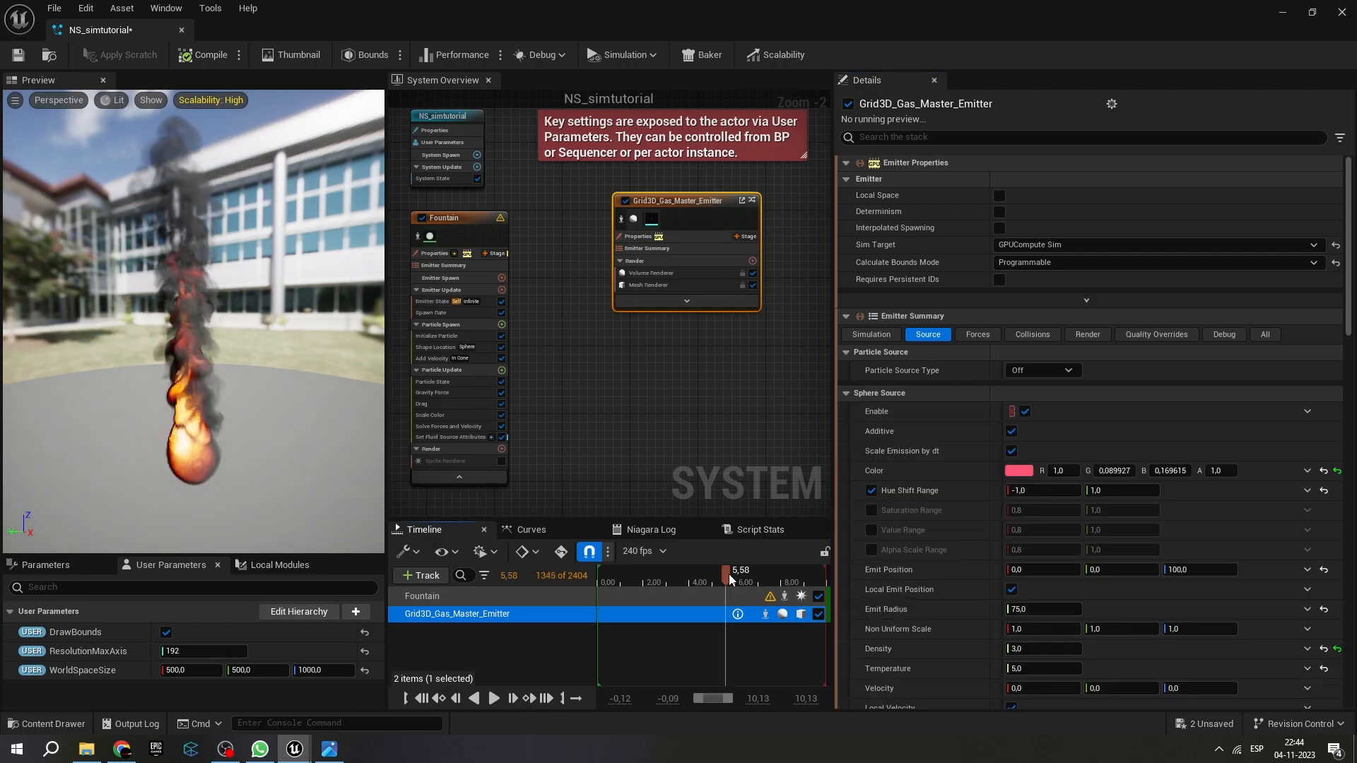
# Move the NS_simtutorial actor back and forth along Y in the level, ending at about 257, to examine the sphere-sourced fire's motion.
pyautogui.click(182, 29)
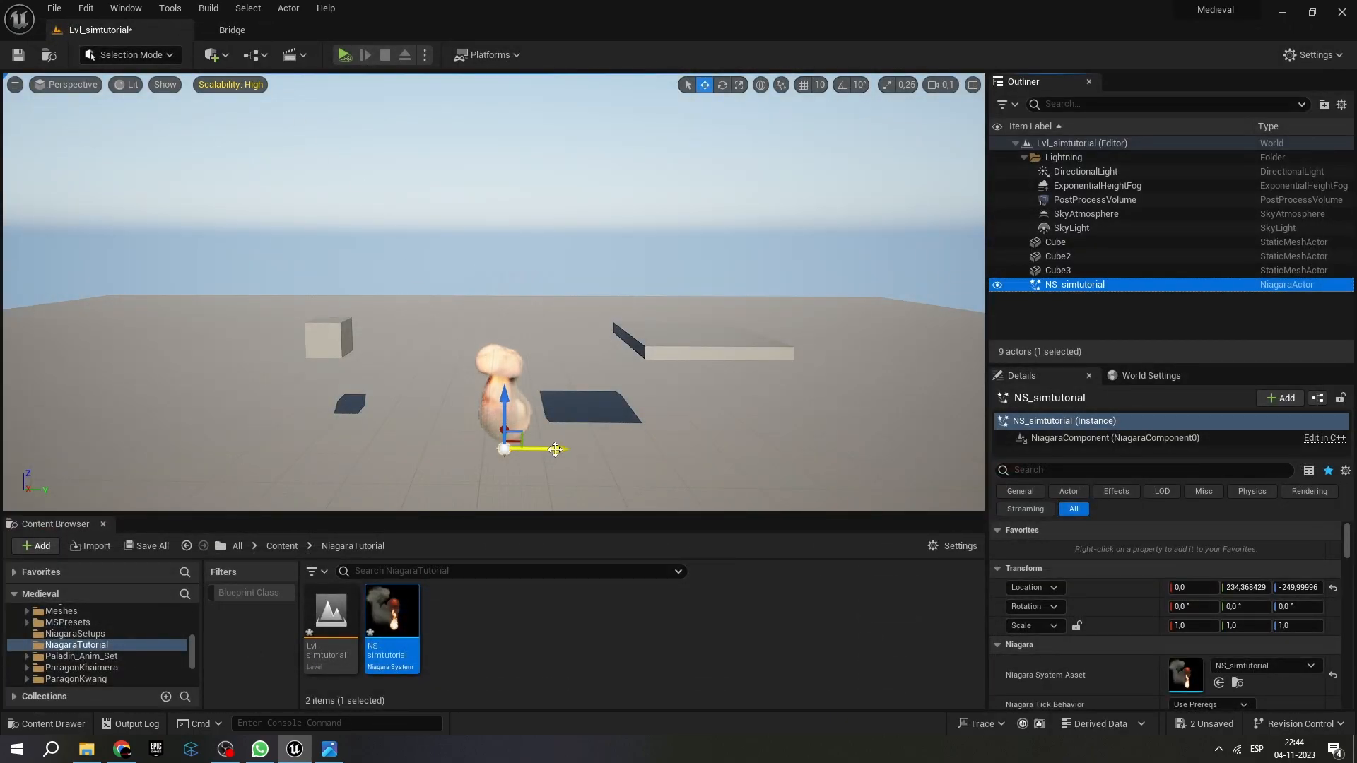
pyautogui.moveTo(556, 449)
pyautogui.mouseDown()
pyautogui.moveTo(628, 450)
pyautogui.moveTo(456, 442)
pyautogui.moveTo(543, 443)
pyautogui.mouseUp()
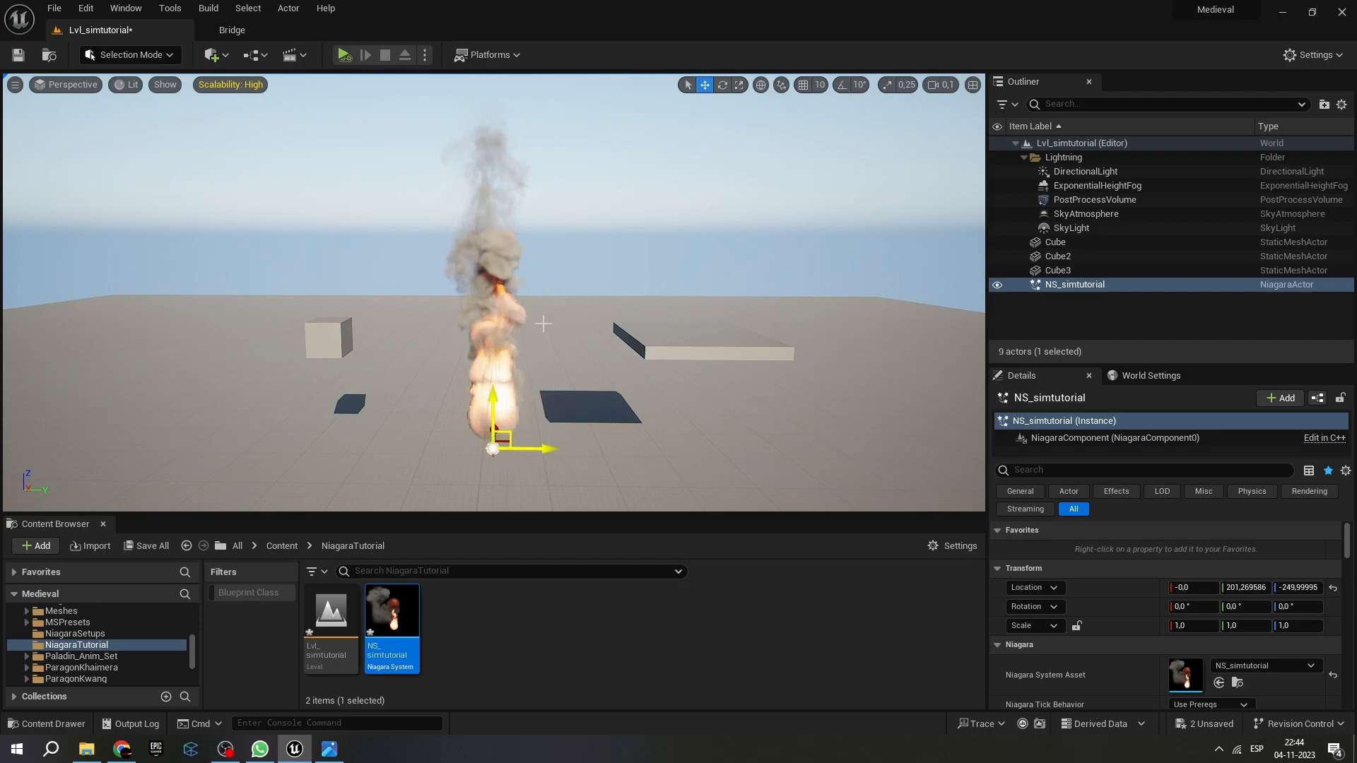
pyautogui.moveTo(527, 448)
pyautogui.mouseDown()
pyautogui.moveTo(456, 452)
pyautogui.moveTo(545, 452)
pyautogui.mouseUp()
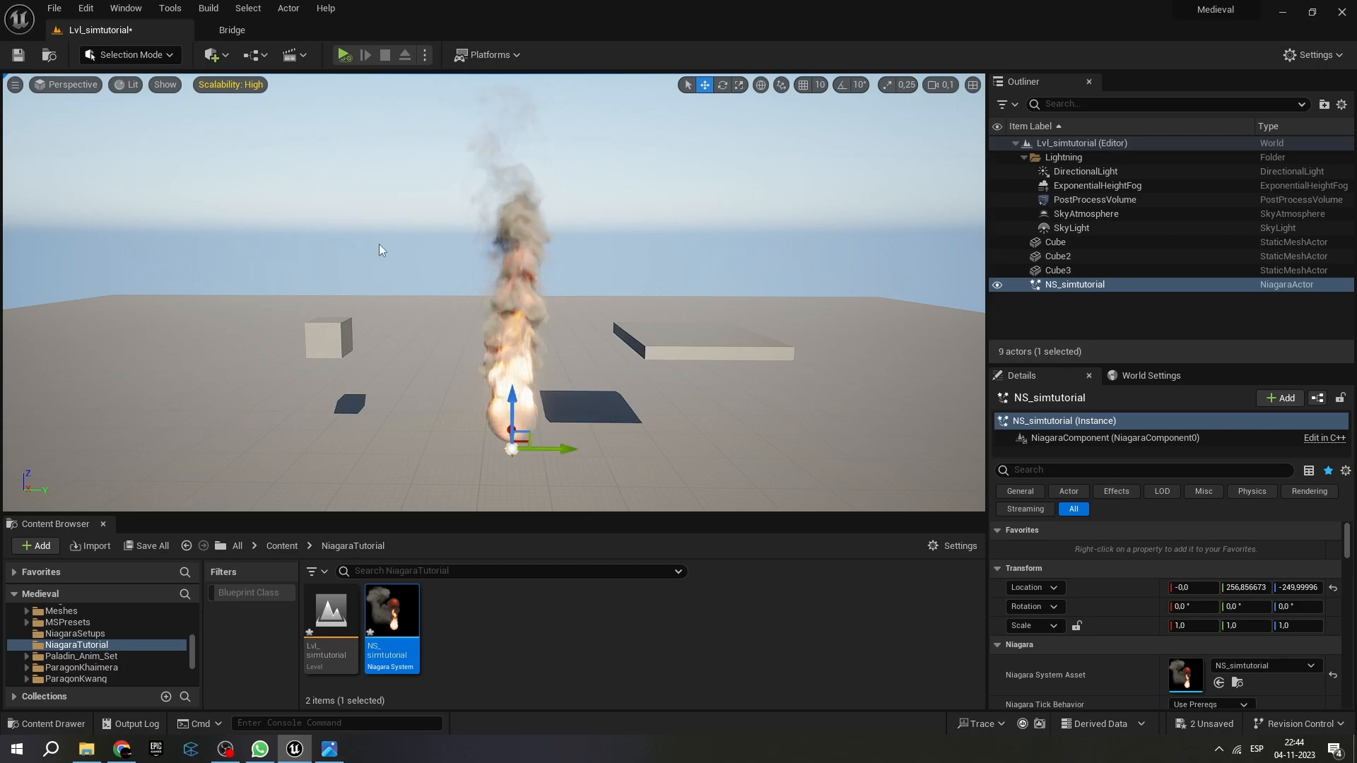
# Turn Compensate For Actor Motion back on in the gas emitter's Simulation settings and return to the level.
pyautogui.moveTo(391, 610)
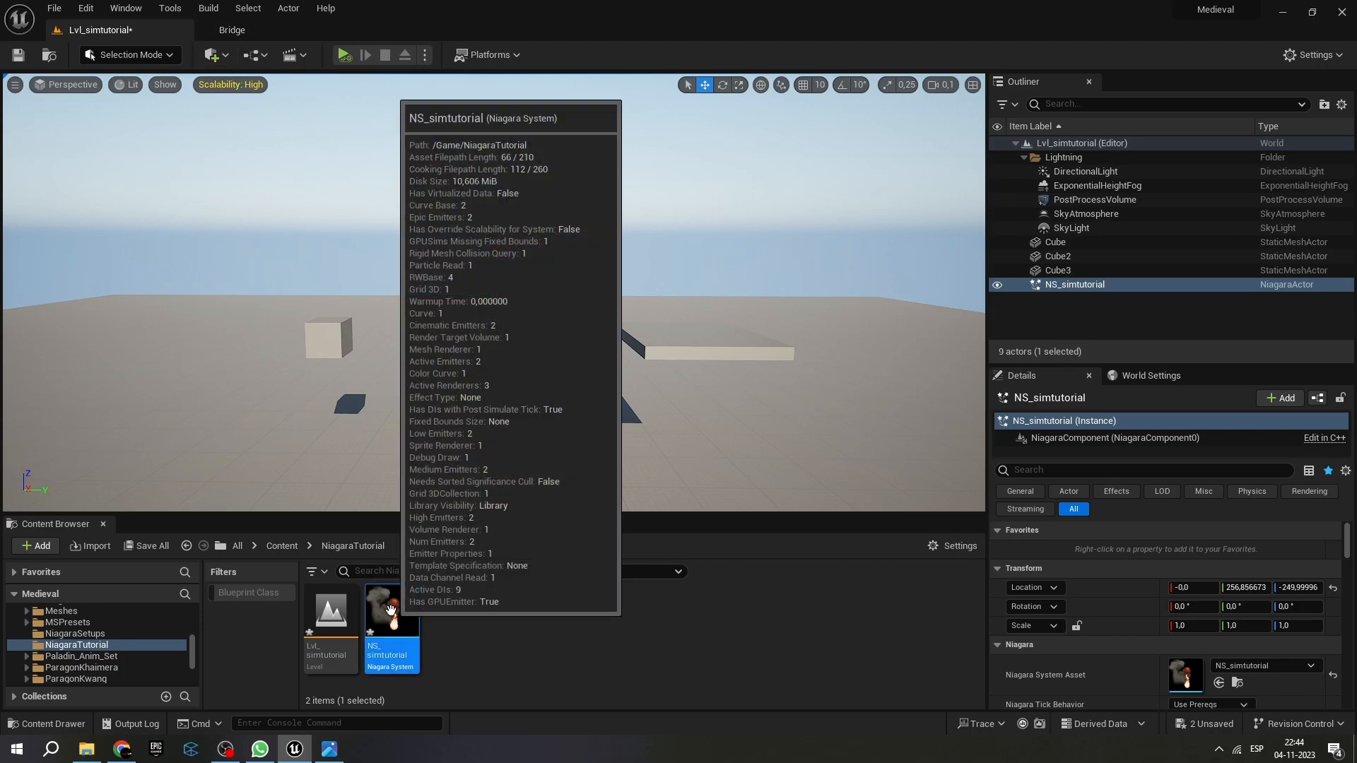
pyautogui.doubleClick(391, 609)
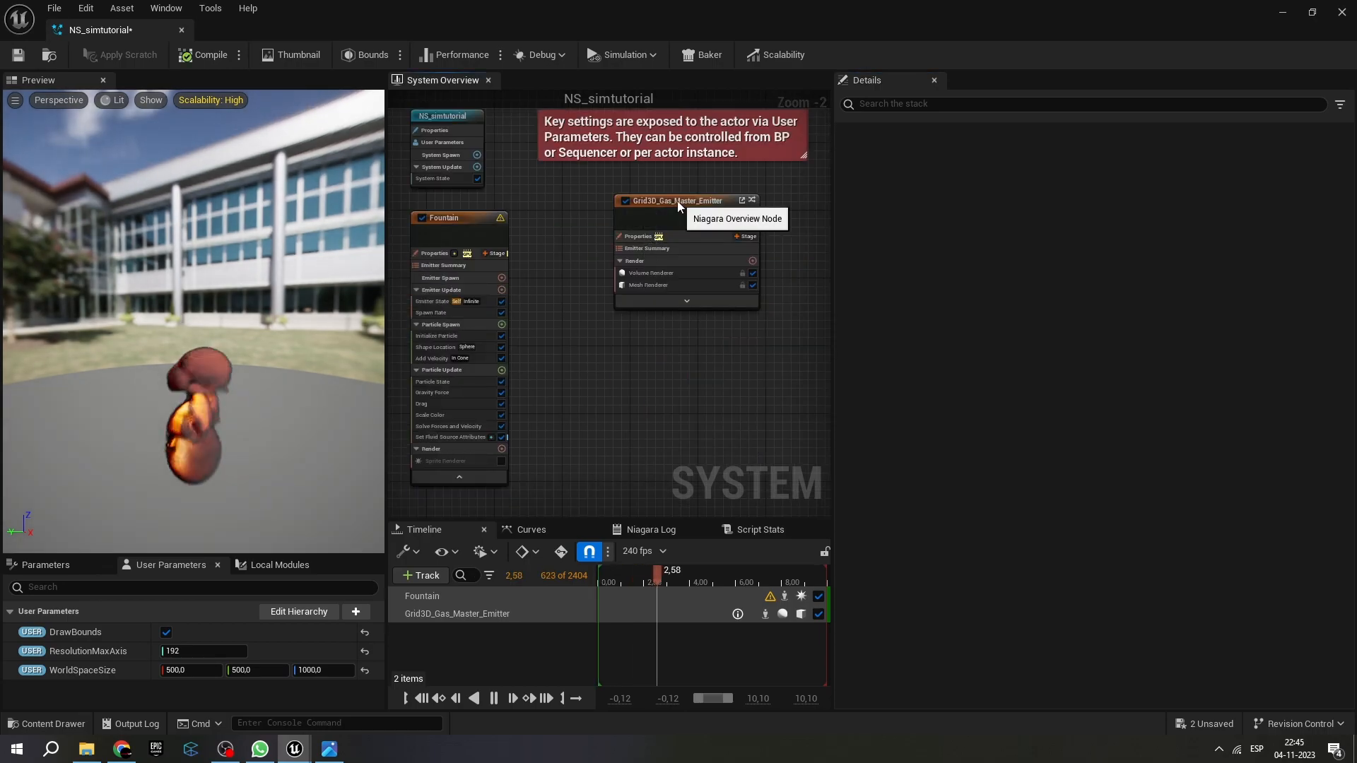
pyautogui.click(677, 201)
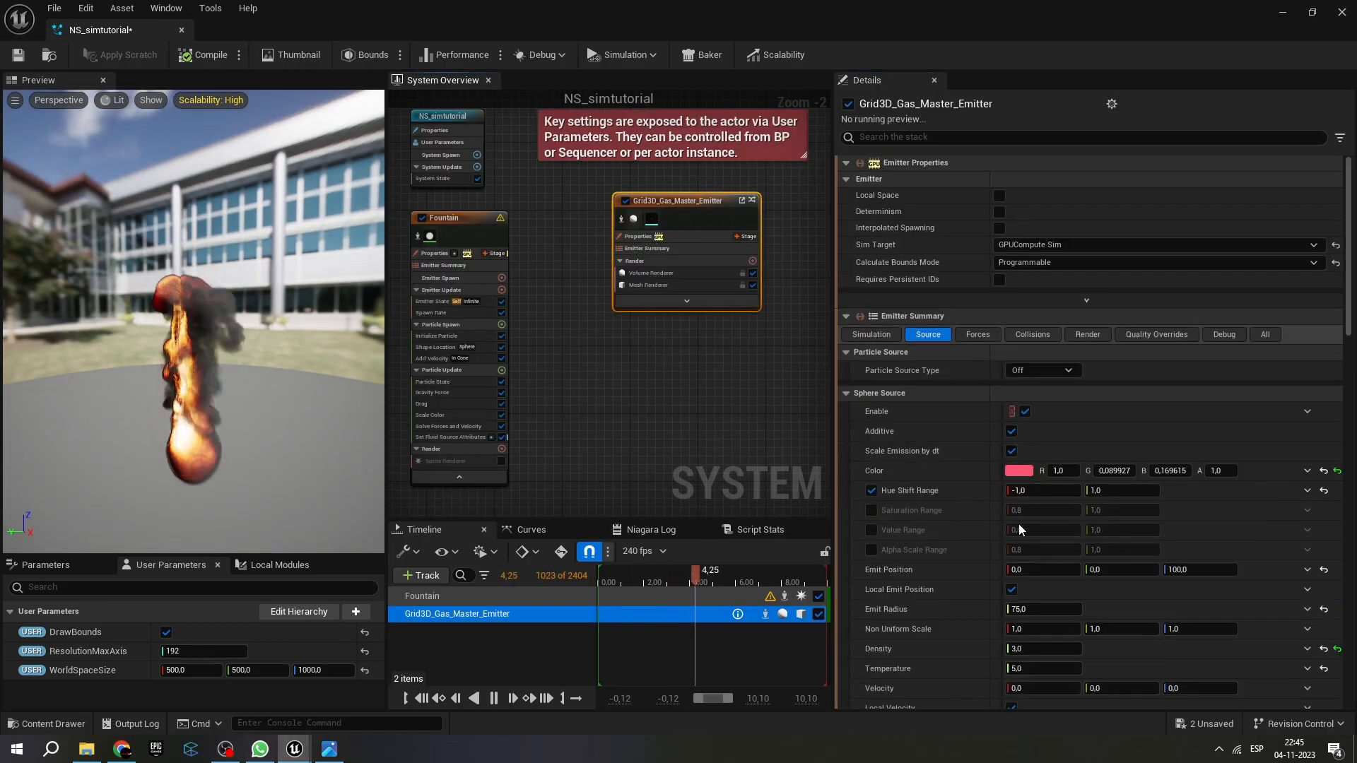
pyautogui.click(891, 330)
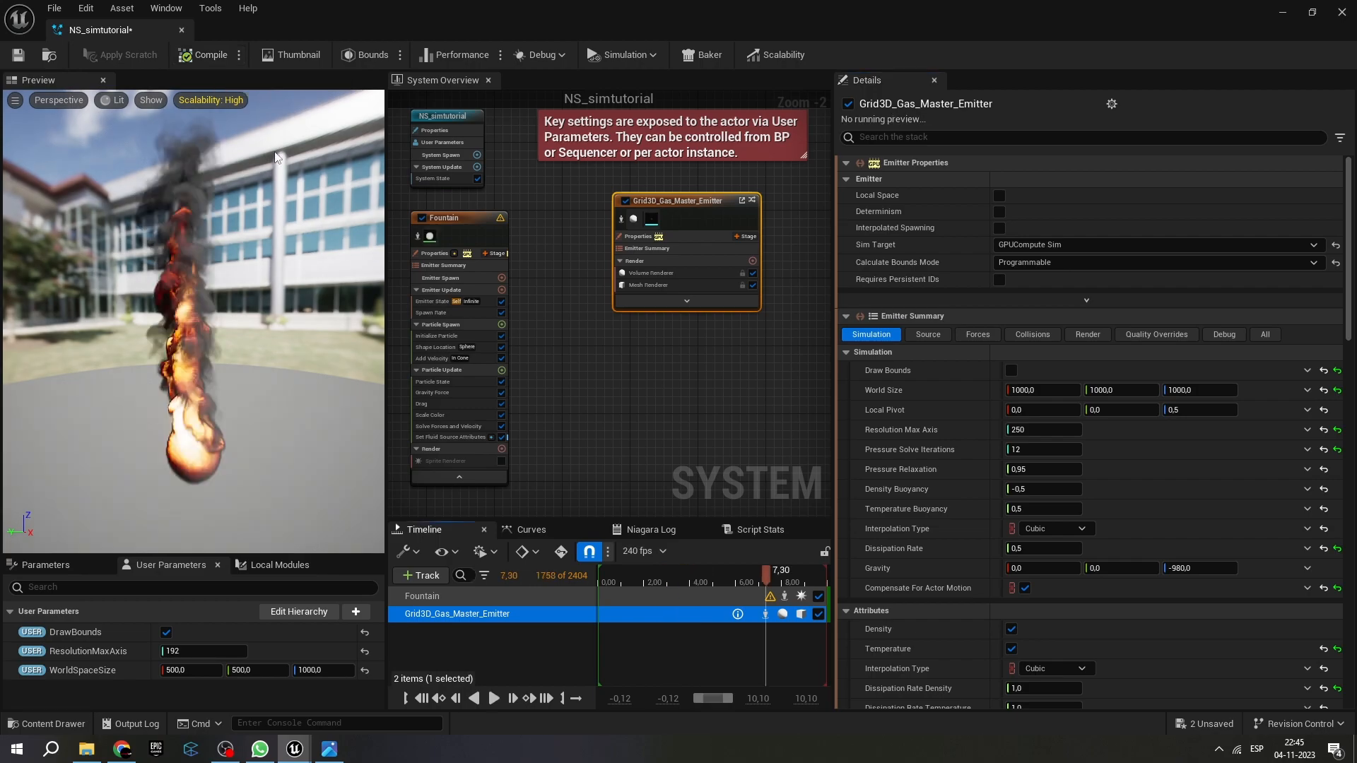
pyautogui.click(183, 29)
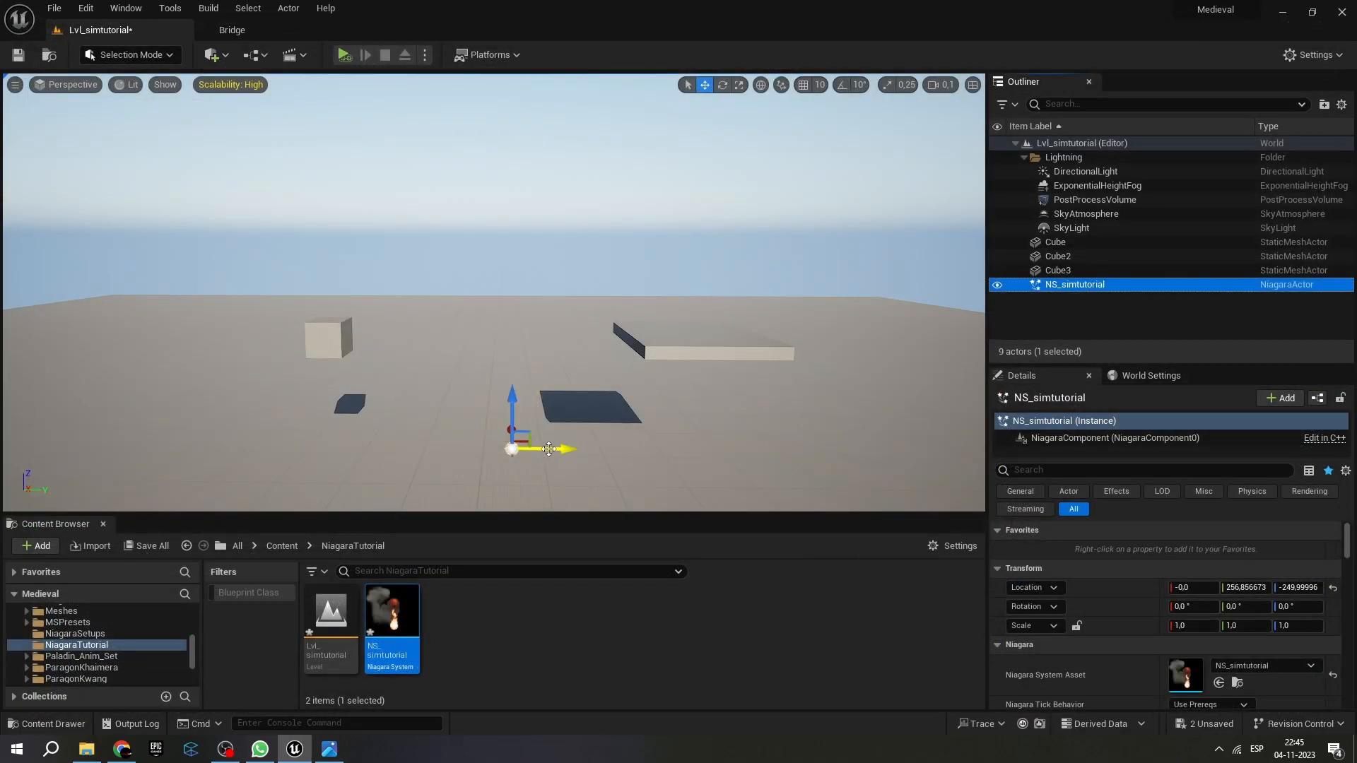
# Move the NS_simtutorial actor back and forth along Y in the level, reaching about -138, to examine the motion-compensated sphere-sourced fire, and deselect it.
pyautogui.moveTo(562, 451); pyautogui.dragTo(558, 453)
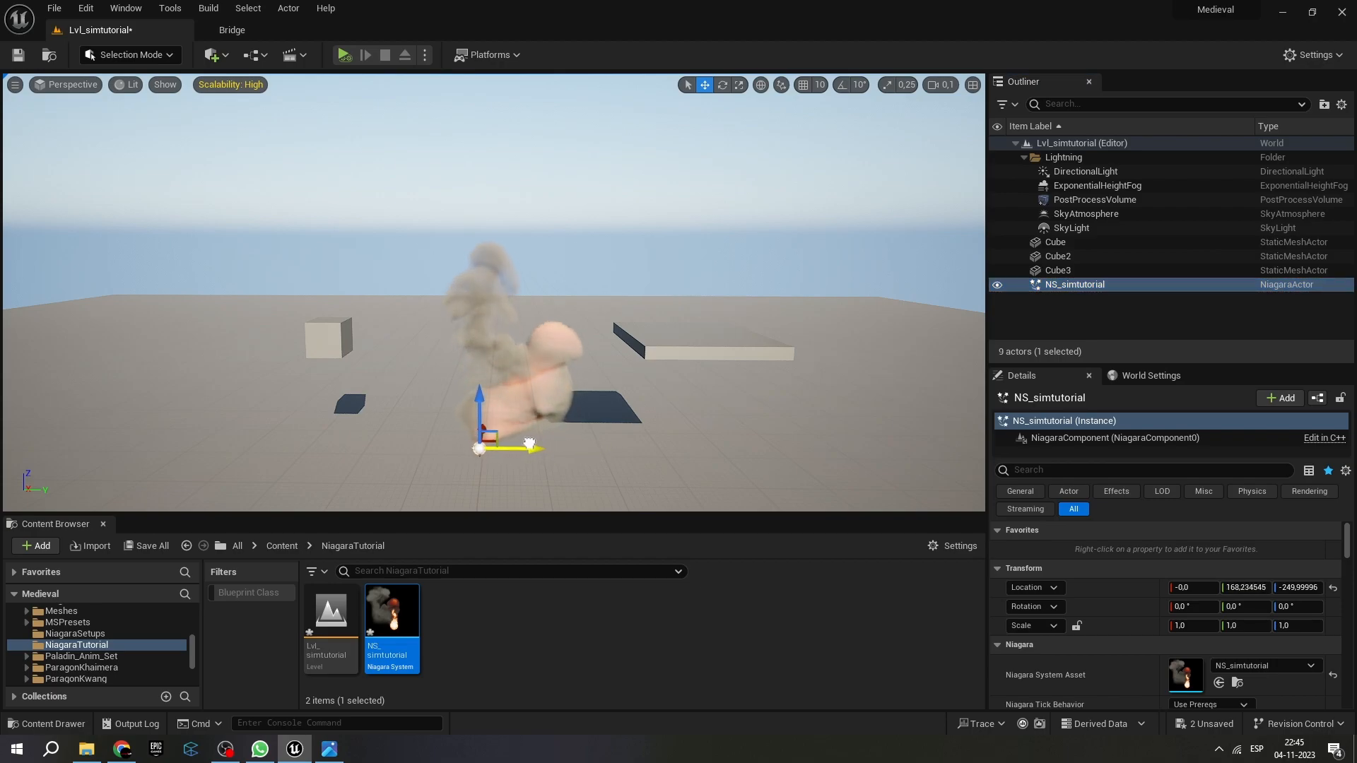
pyautogui.moveTo(460, 430); pyautogui.dragTo(438, 428)
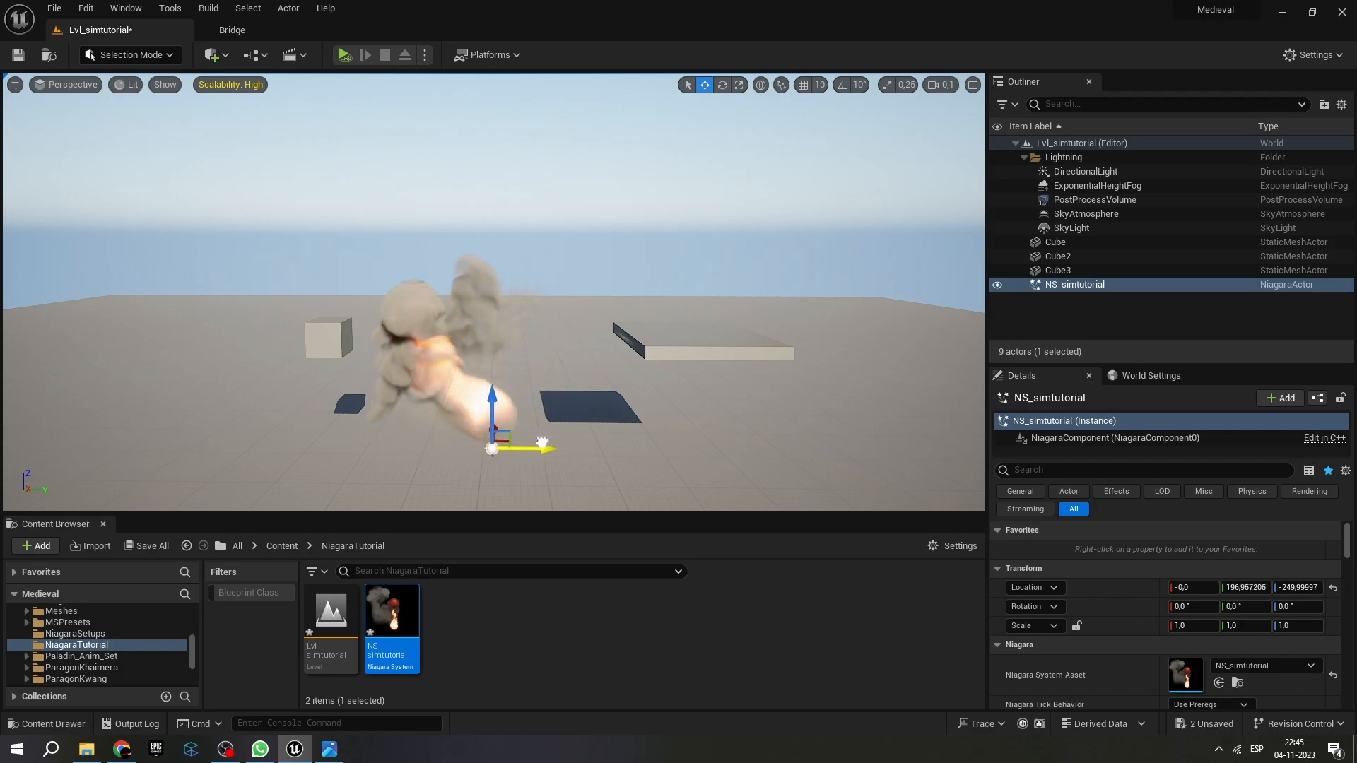
pyautogui.moveTo(566, 443); pyautogui.dragTo(498, 424)
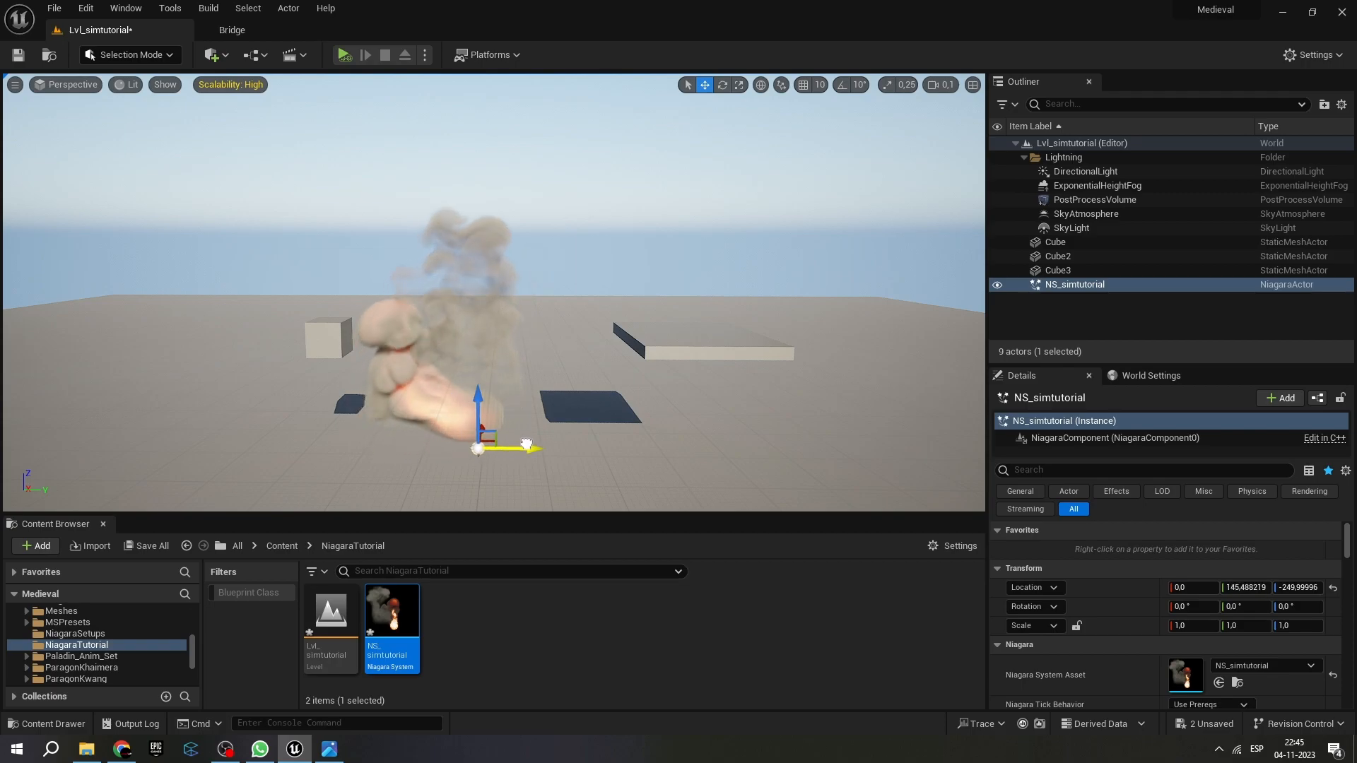
pyautogui.moveTo(521, 444); pyautogui.dragTo(583, 450)
pyautogui.moveTo(678, 452); pyautogui.dragTo(483, 434)
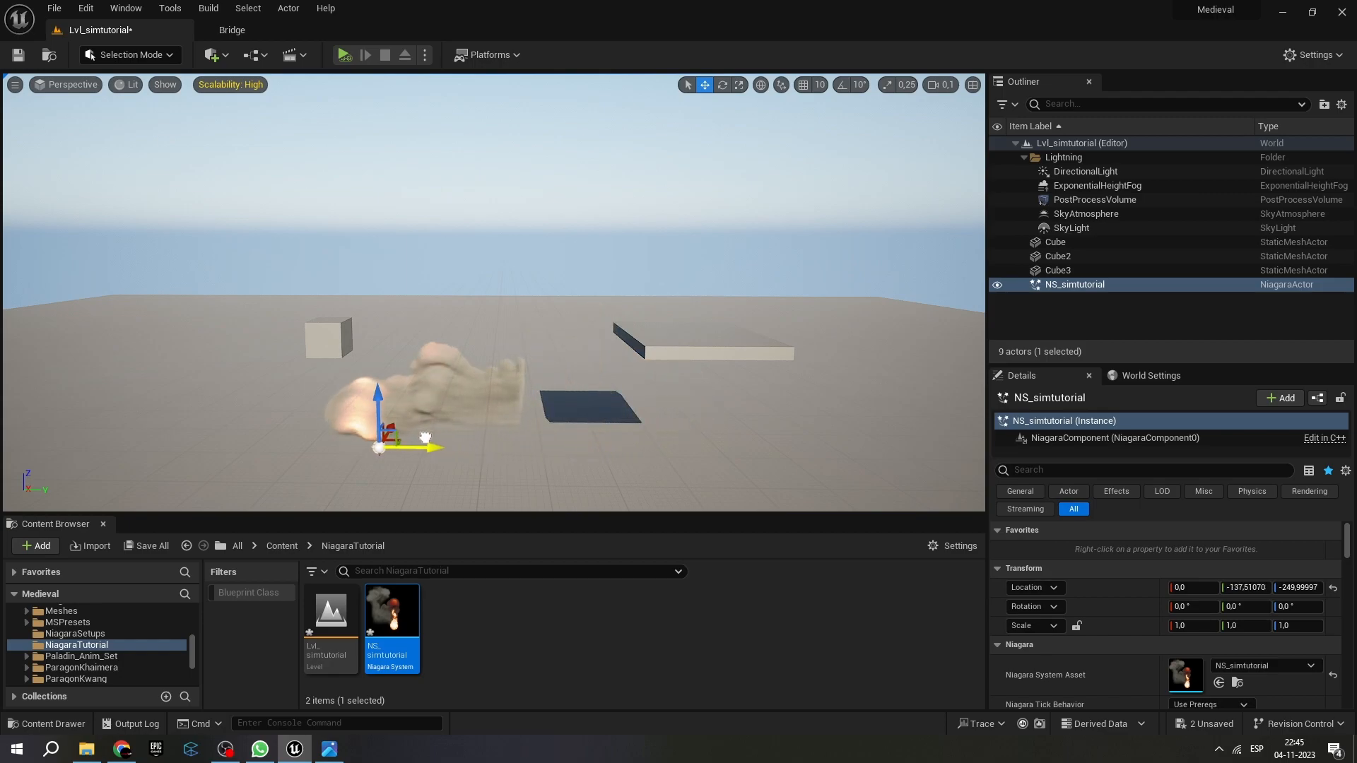
pyautogui.click(576, 357)
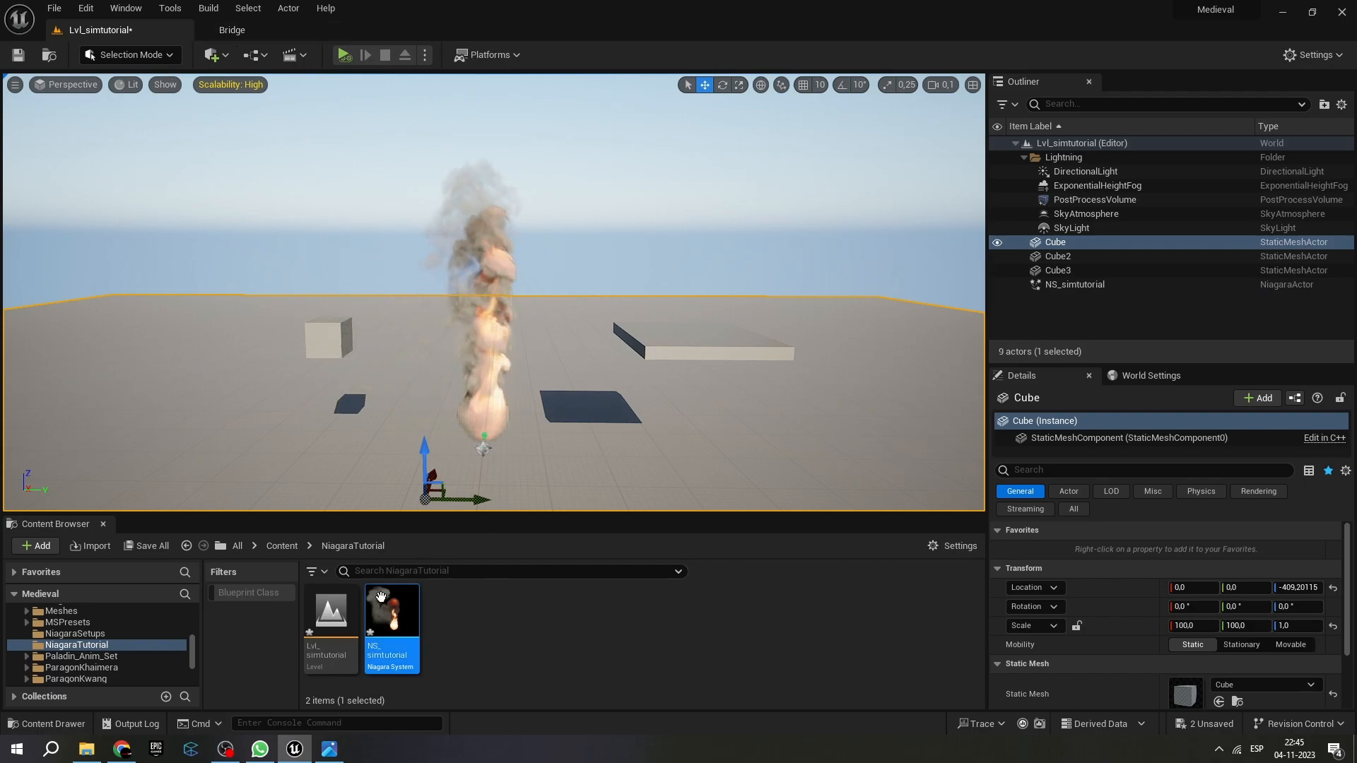
# Reopen the NS_simtutorial system, show the Grid3D_Gas_Master_Emitter's Simulation settings and pause the preview playback.
pyautogui.moveTo(396, 613)
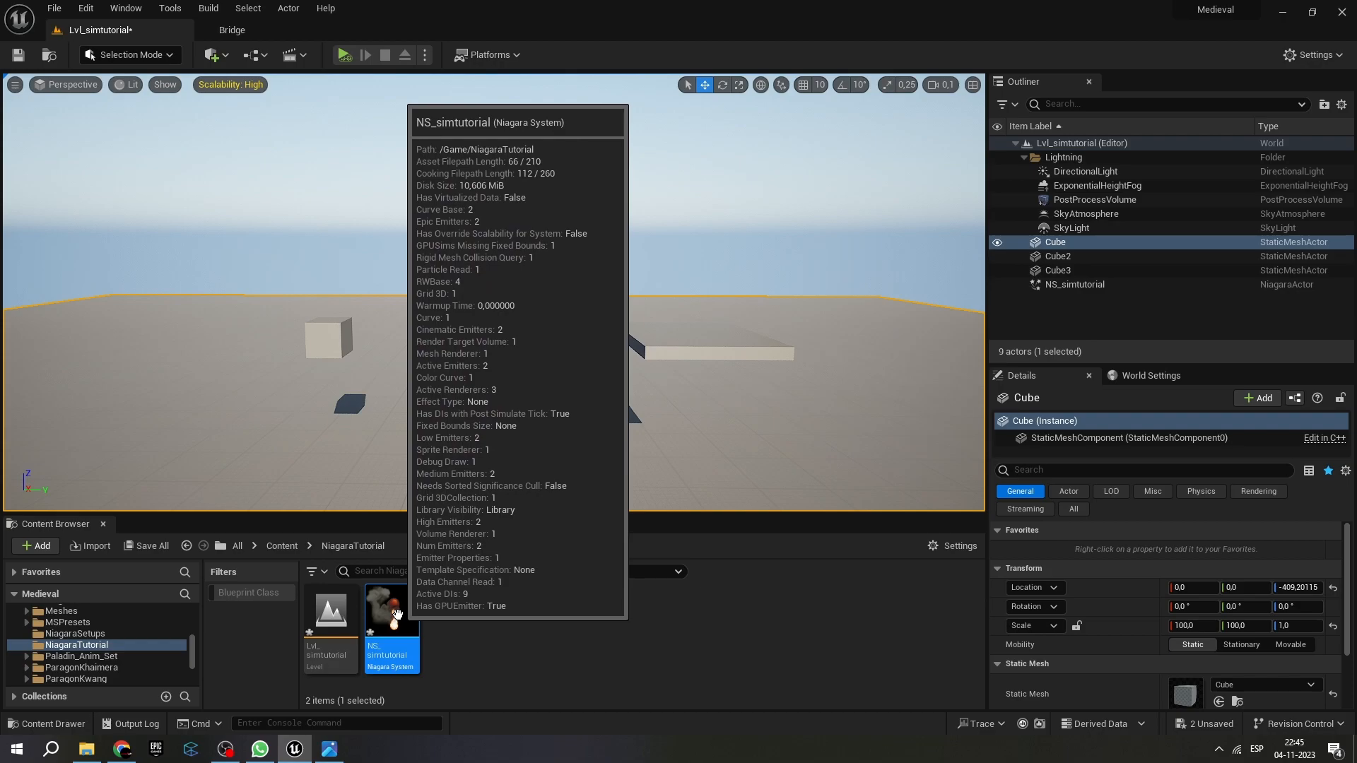
pyautogui.doubleClick(396, 614)
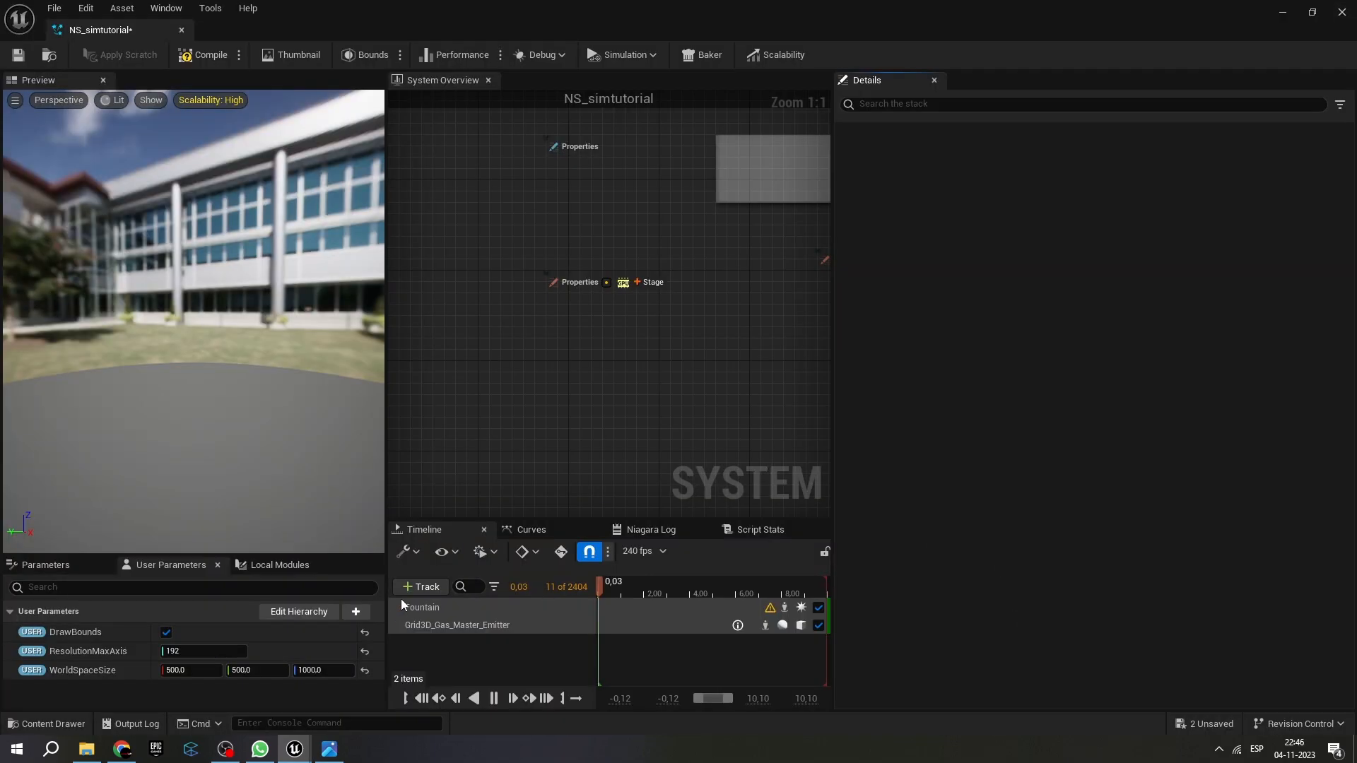
pyautogui.click(658, 212)
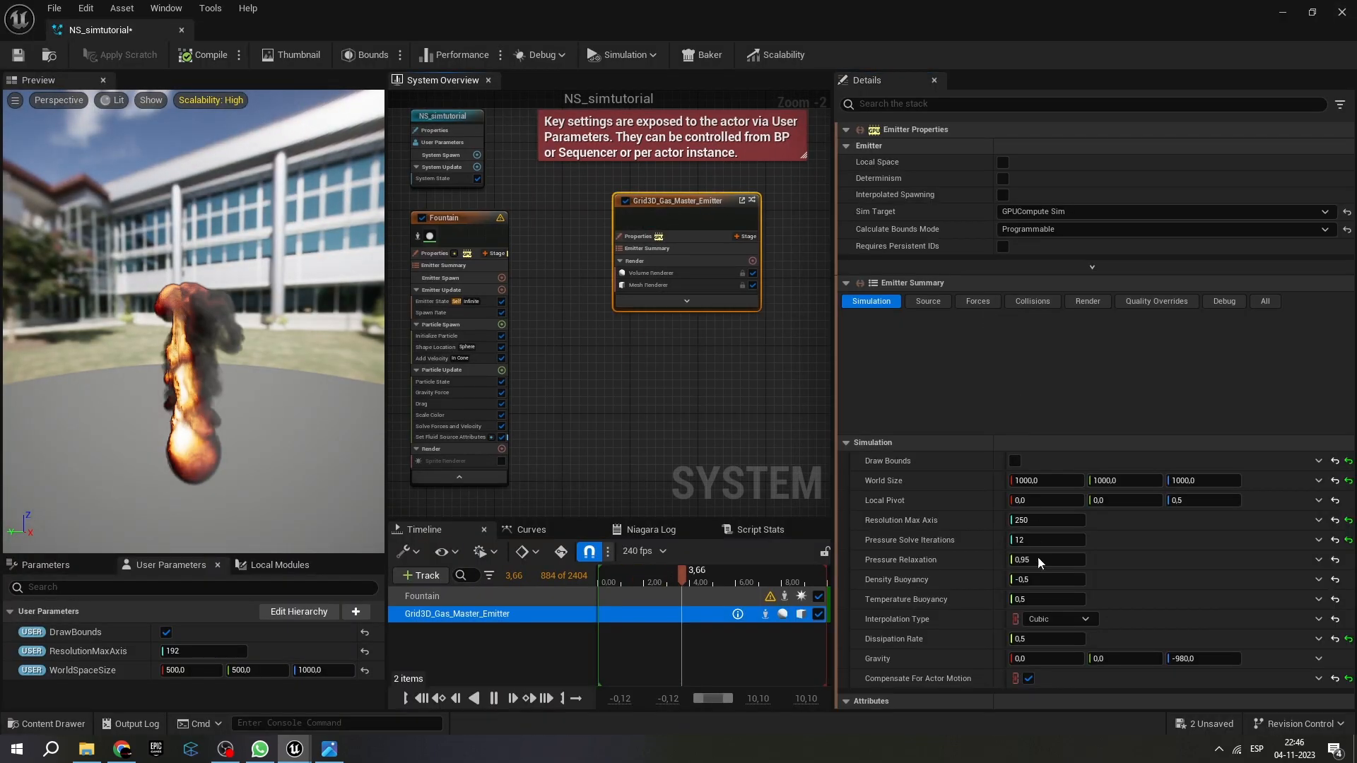
pyautogui.click(497, 699)
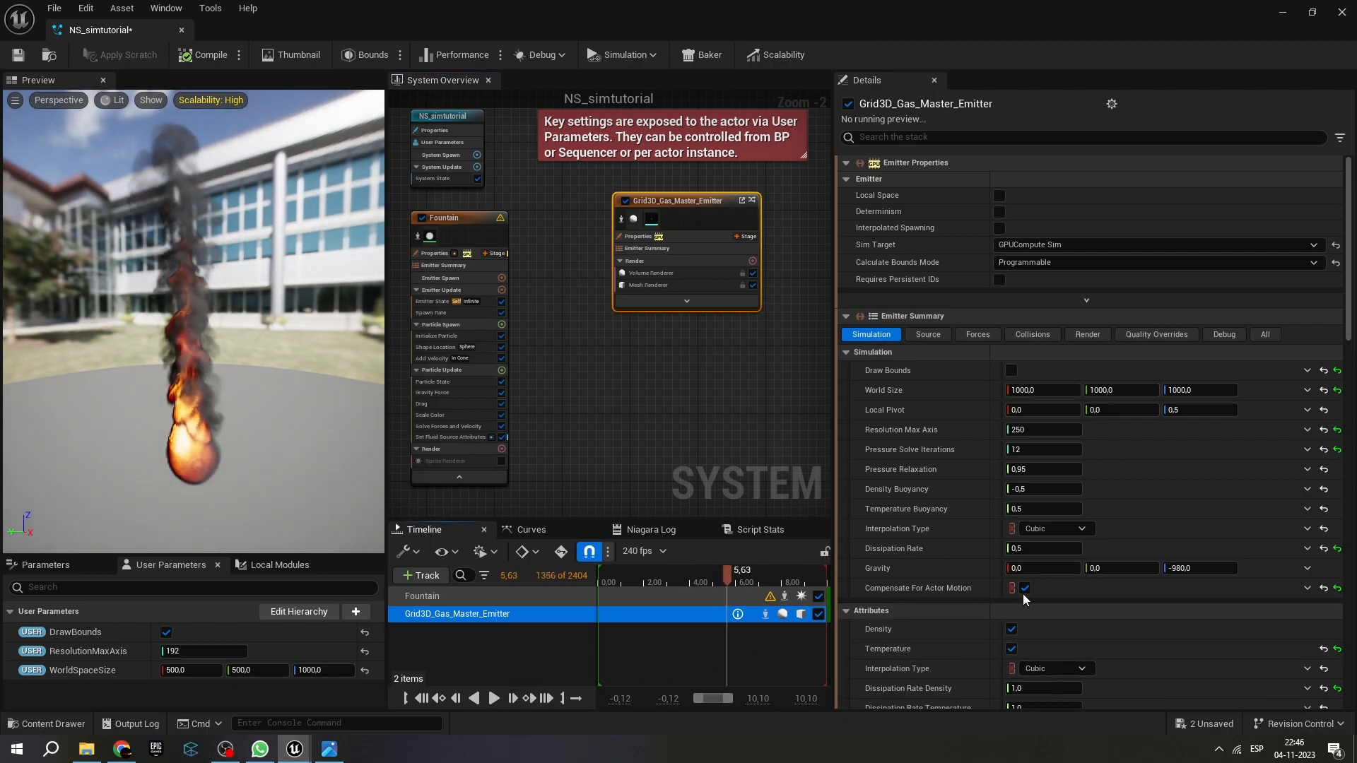